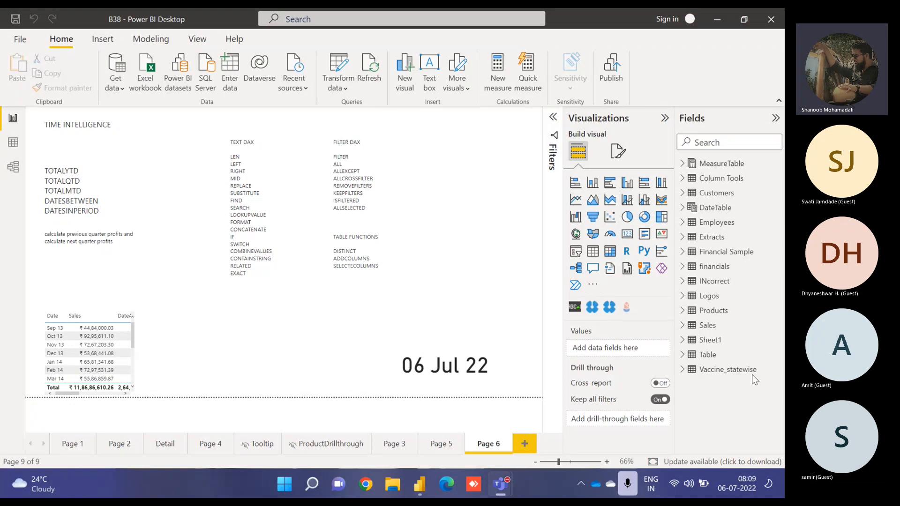
mouse_move(492, 480)
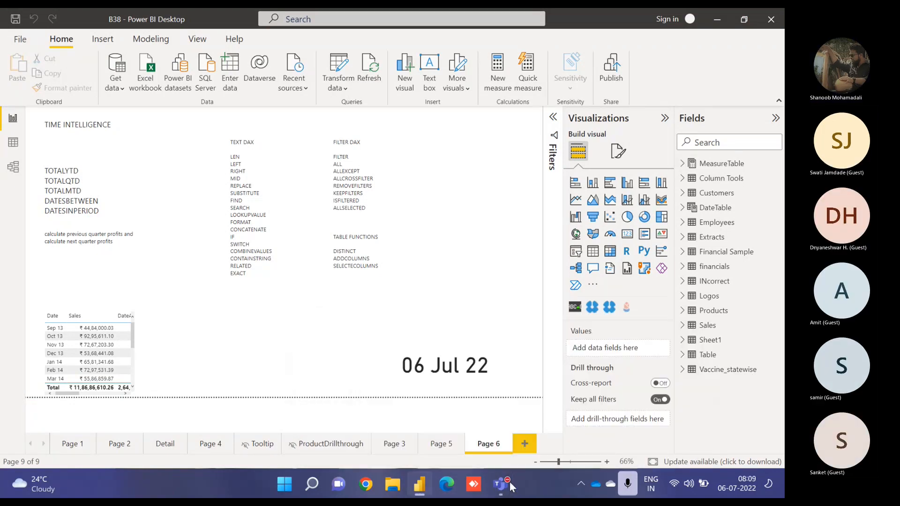
click(472, 381)
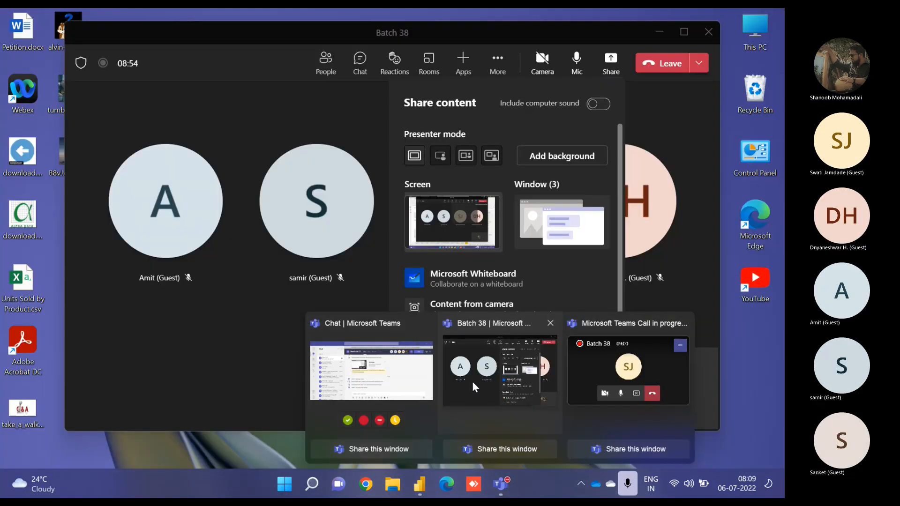
click(457, 303)
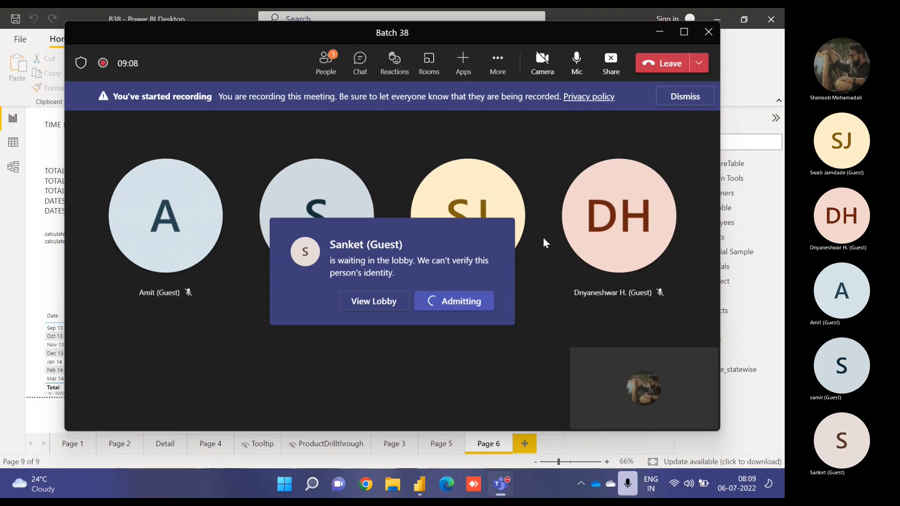
mouse_move(647, 180)
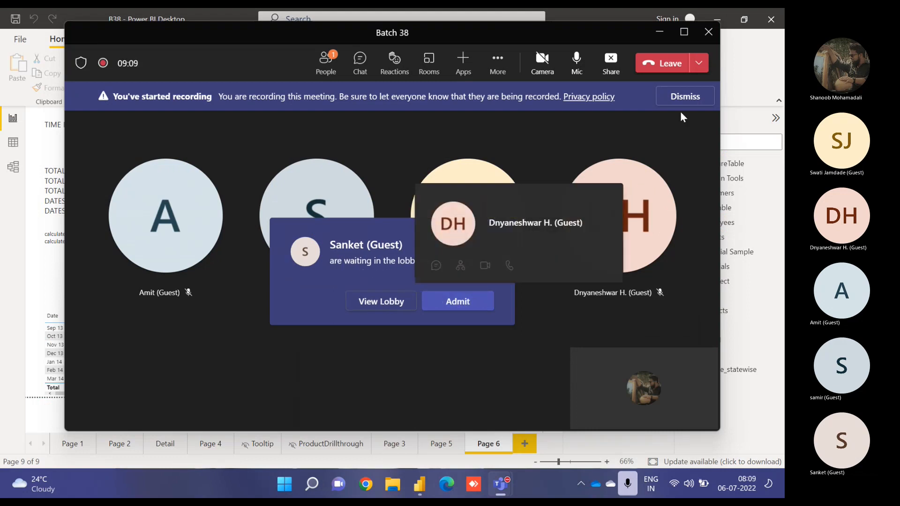
click(685, 95)
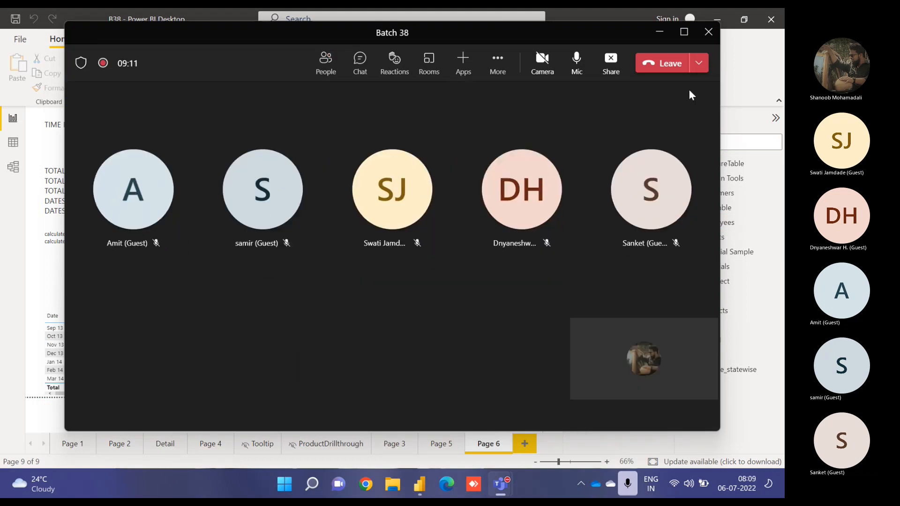
click(660, 32)
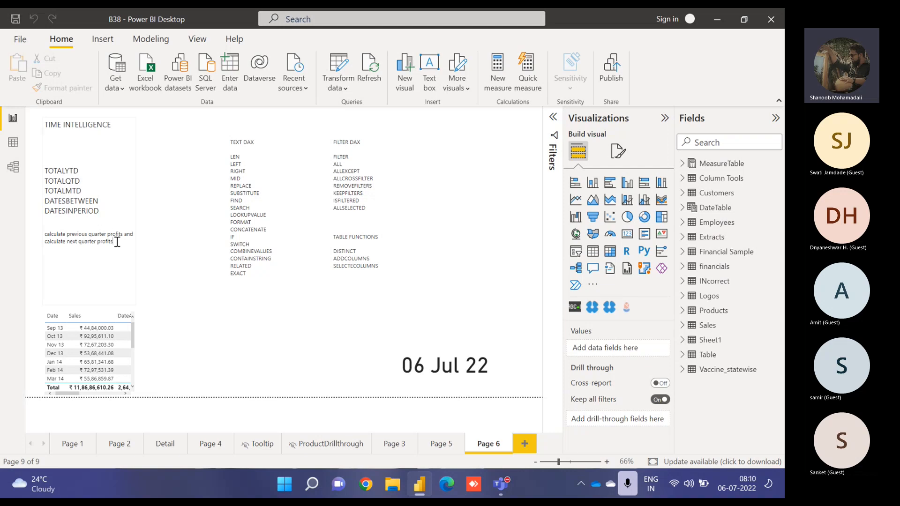
drag(113, 242, 43, 238)
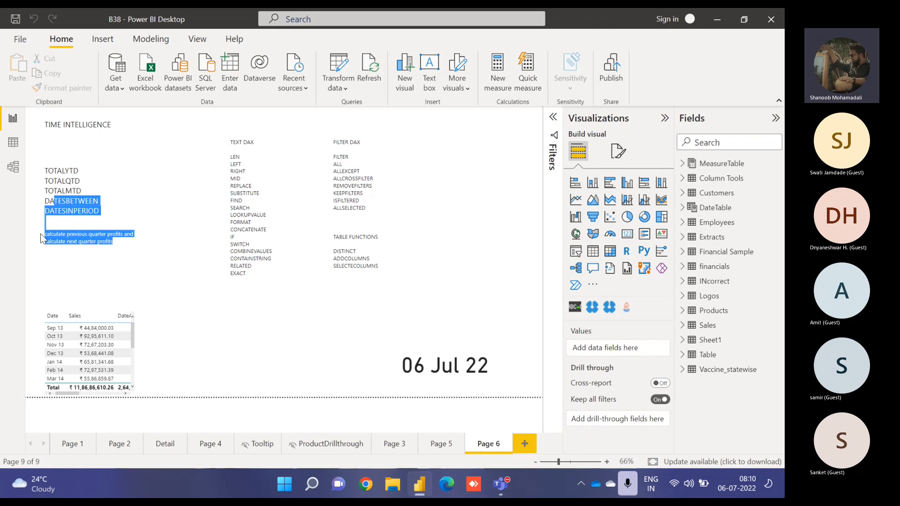
click(43, 238)
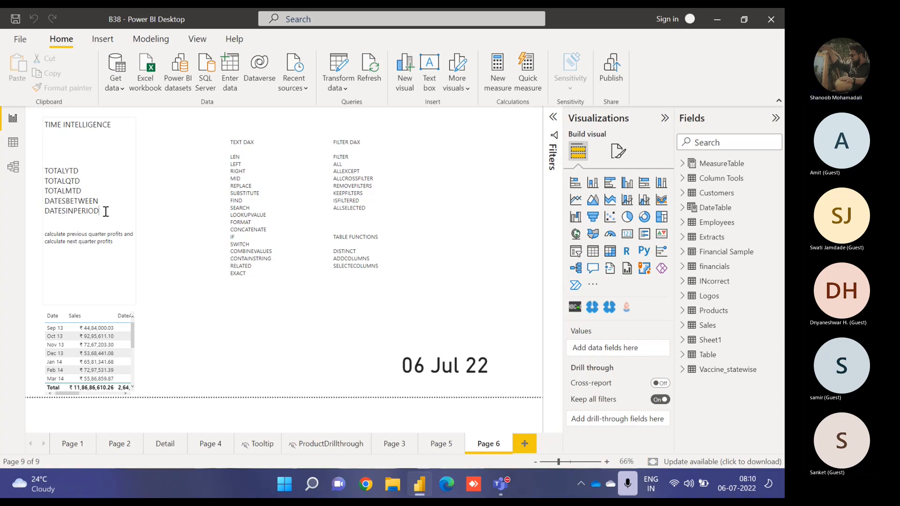
drag(106, 211, 65, 190)
double_click(57, 170)
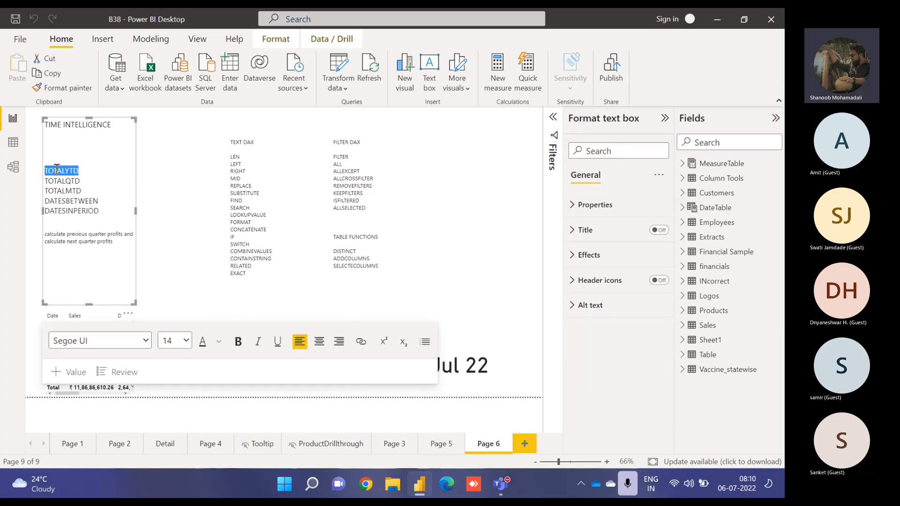
click(187, 185)
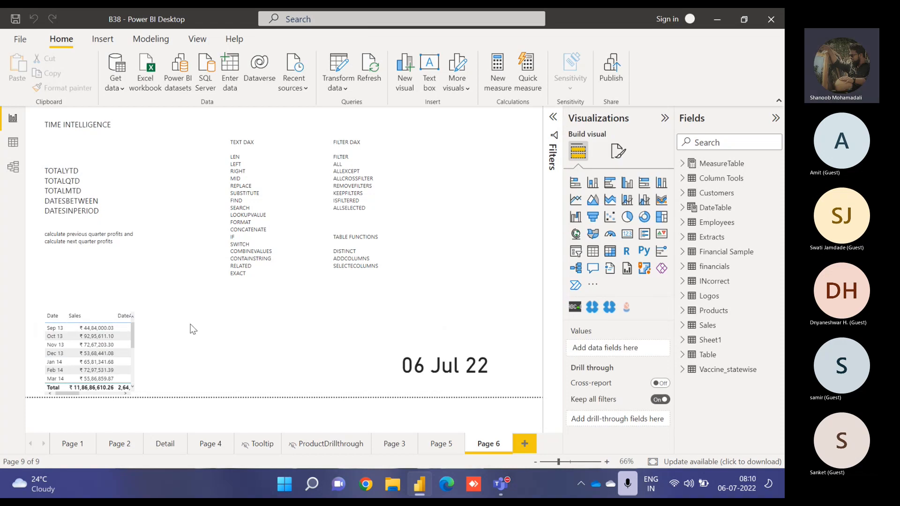
- Remove the DateAdd, DatePrallel and DatePrevious fields from the date and sales table visual
click(131, 332)
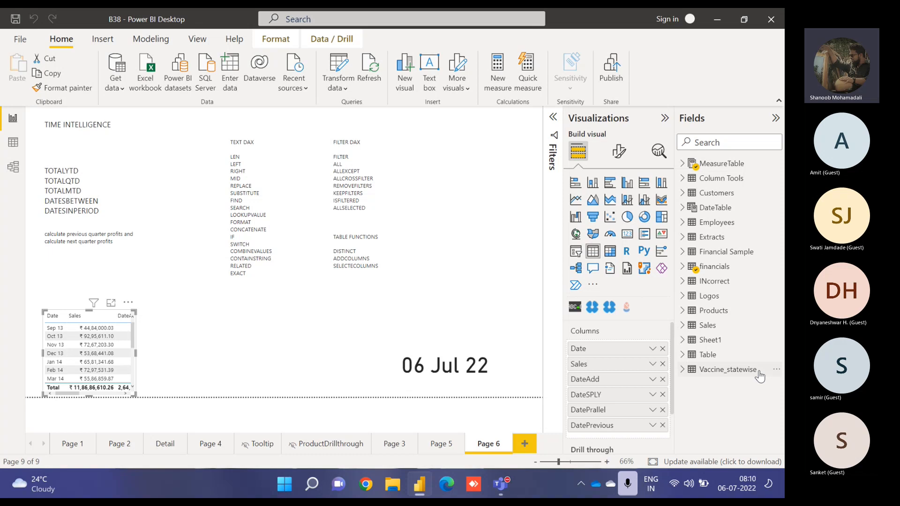
click(664, 380)
click(664, 379)
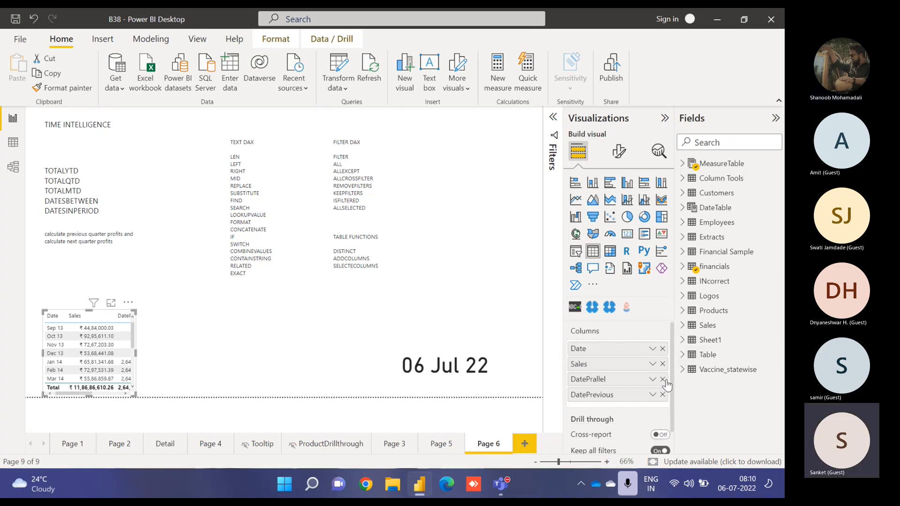
click(664, 380)
click(664, 380)
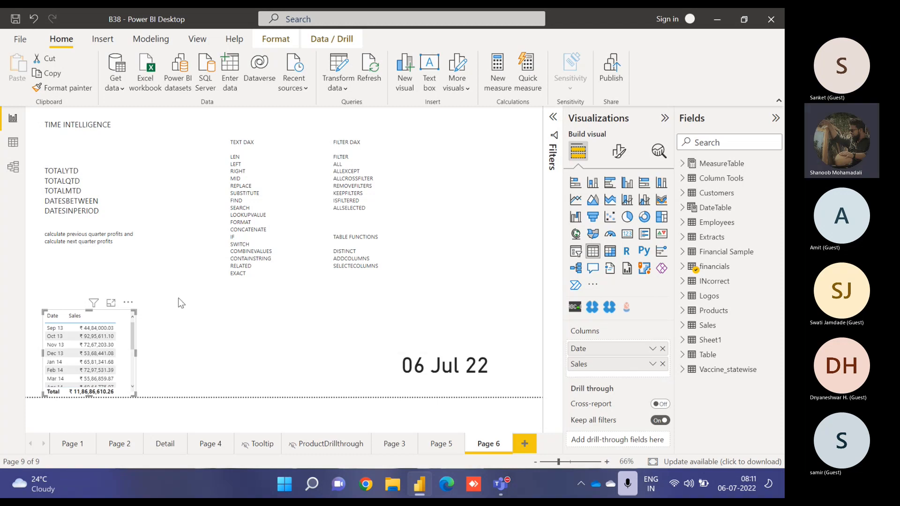
- Open the table visual in focus mode and create a new measure in MeasureTable
click(109, 305)
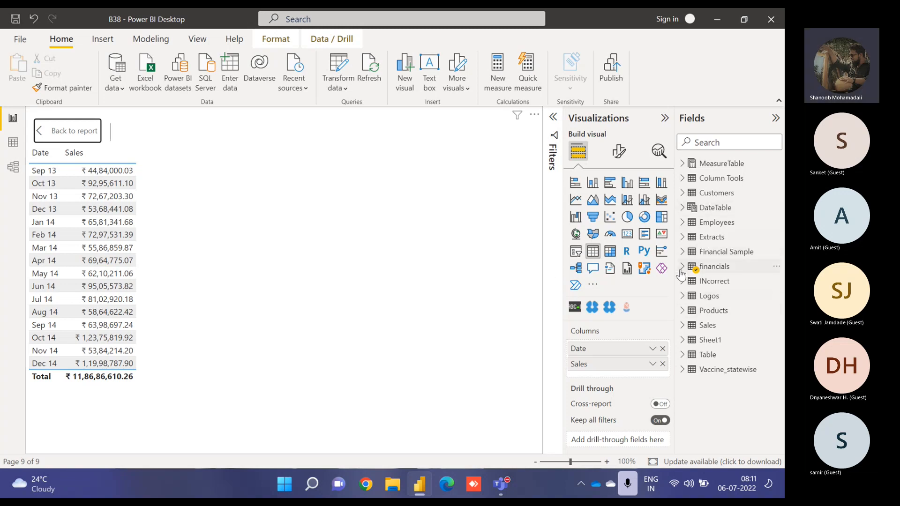
click(684, 165)
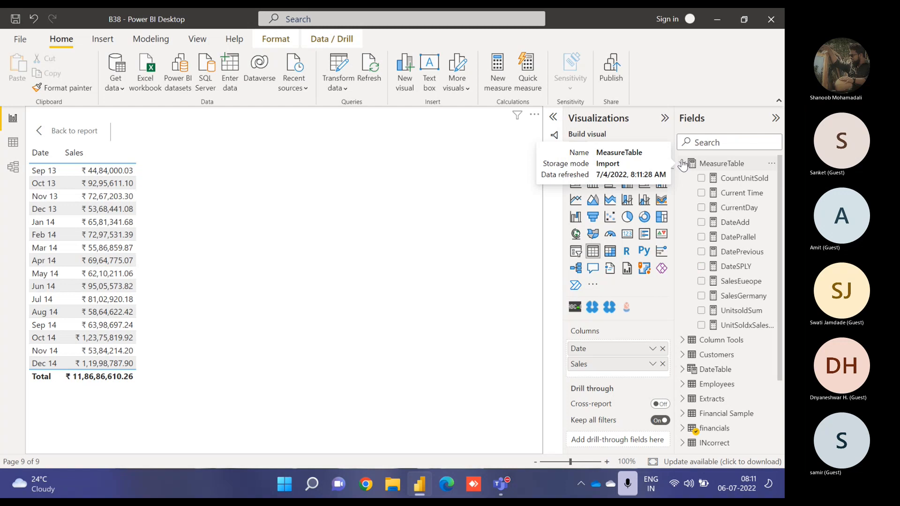
click(772, 222)
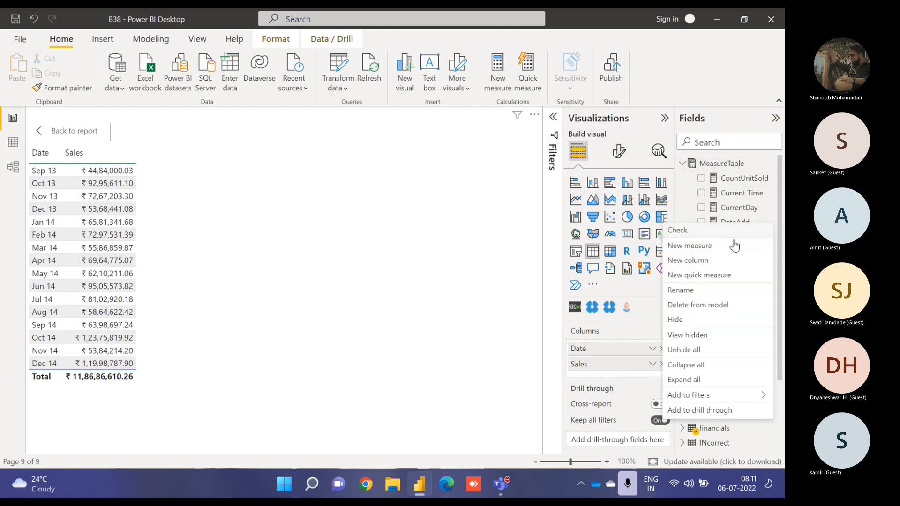
click(713, 253)
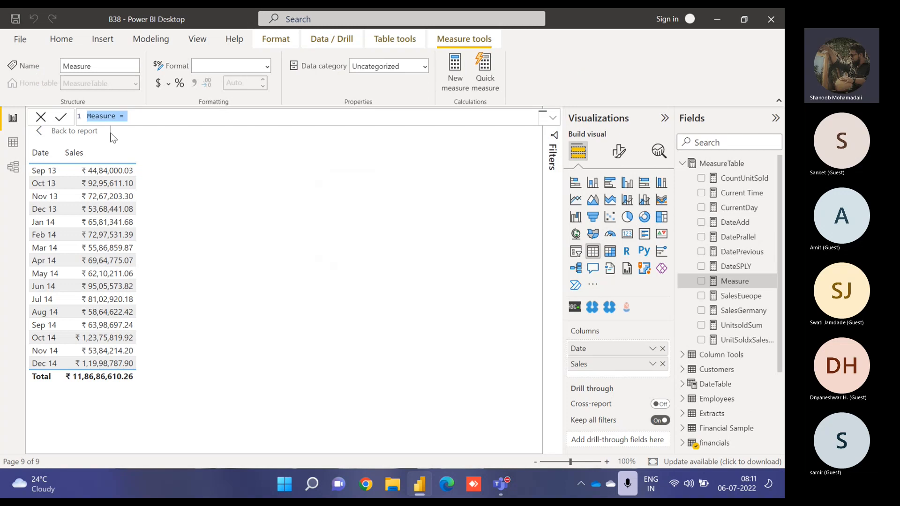
- Name the new measure SalesYTD
double_click(97, 116)
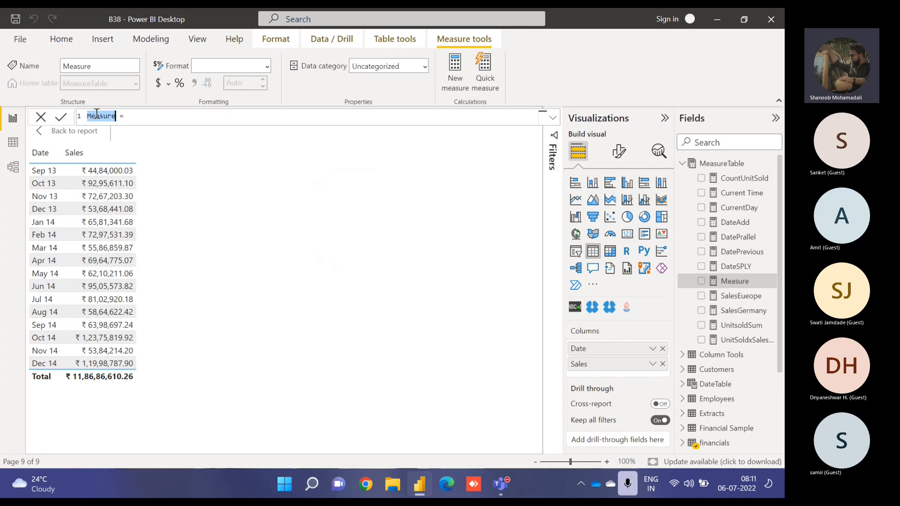
text(z)
key(BackSpace)
text(SalesYtd =)
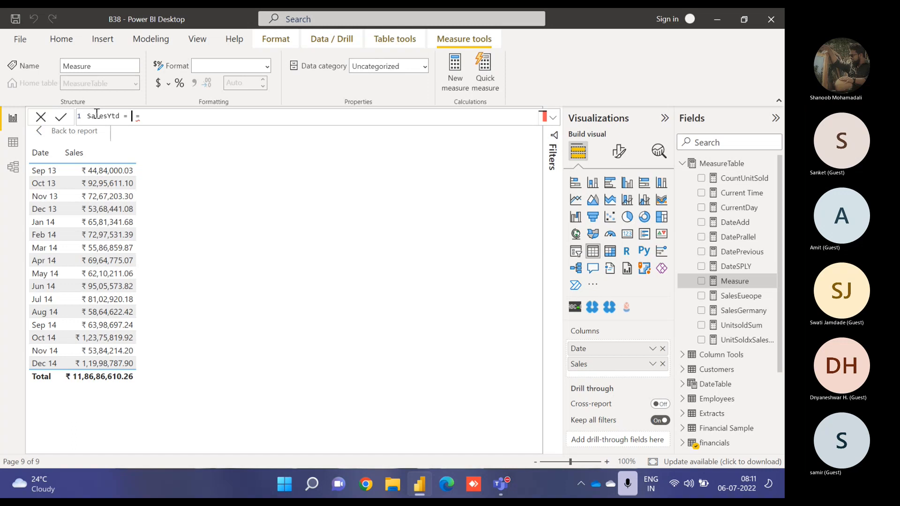
key(Delete)
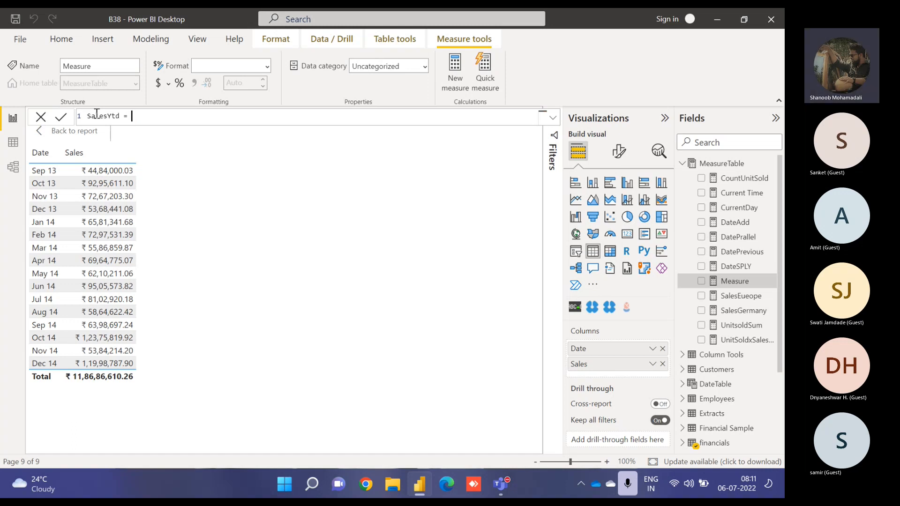
key(BackSpace)
key(Left)
key(Left)
key(Left)
key(Left)
key(shift+Right)
key(shift+Right)
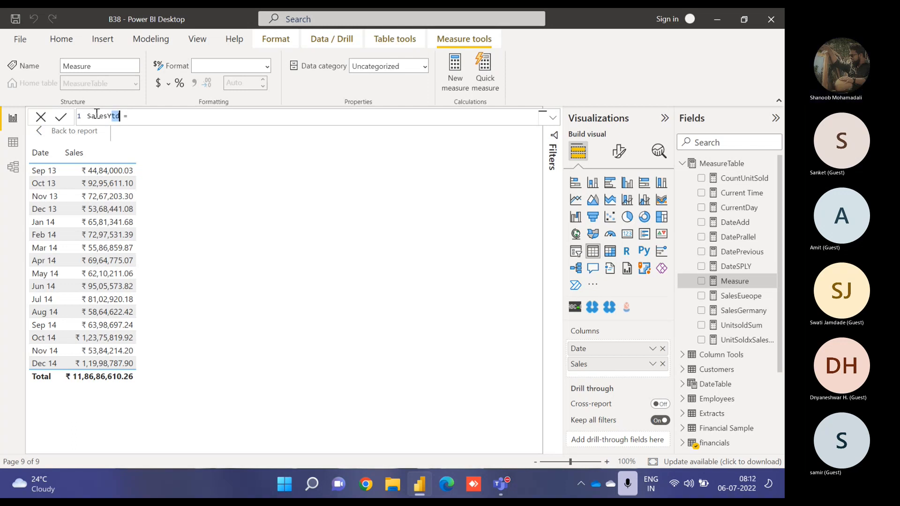
text(TD)
- Define SalesYTD as TOTALYTD(sum(financials[ Sales]),financials[Date]) and commit the formula, removing the extra closing parenthesis
key(End)
text(tot)
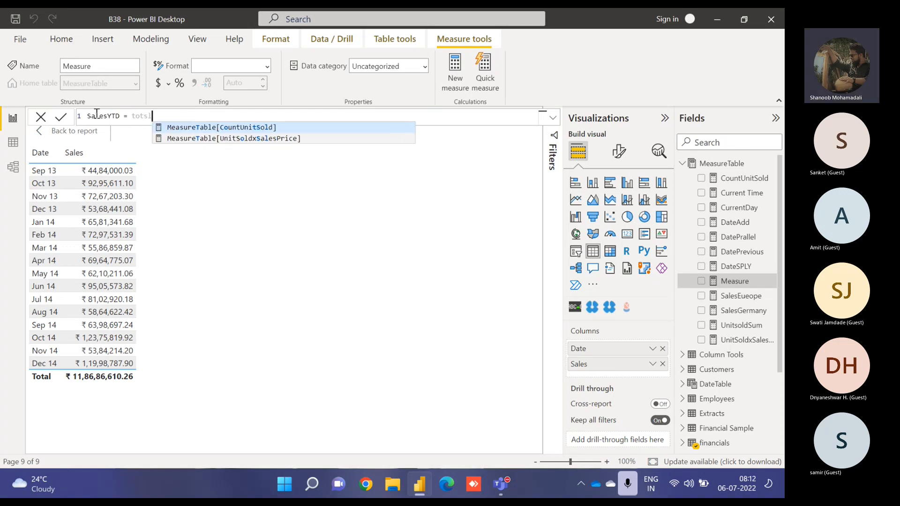
key(BackSpace)
key(Down)
key(Down)
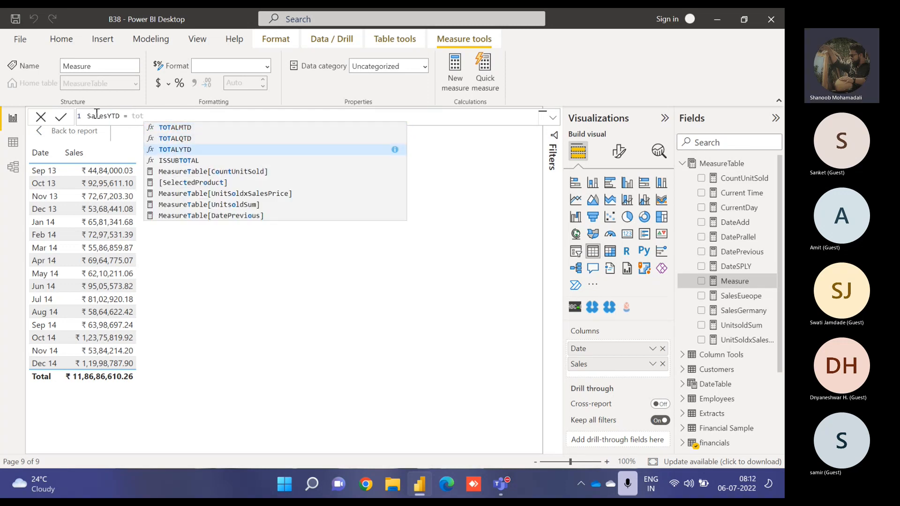
key(Tab)
text(sum)
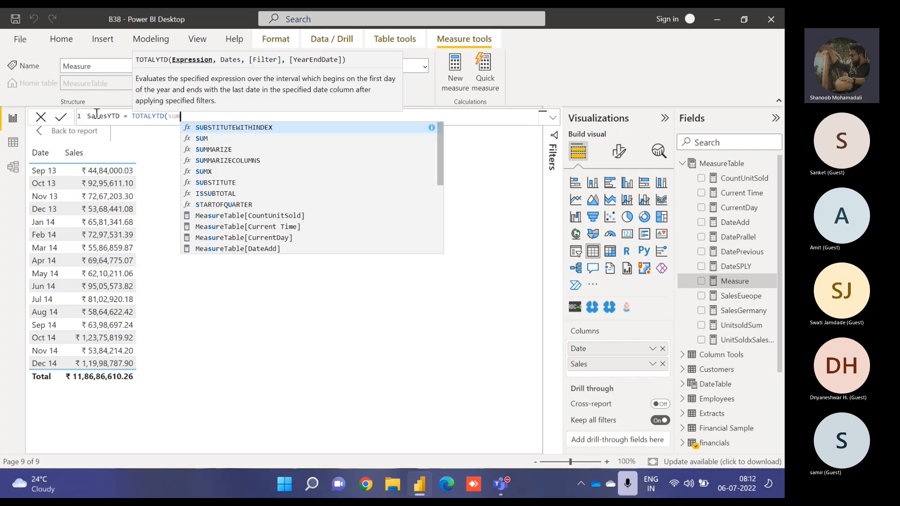
text((sales)
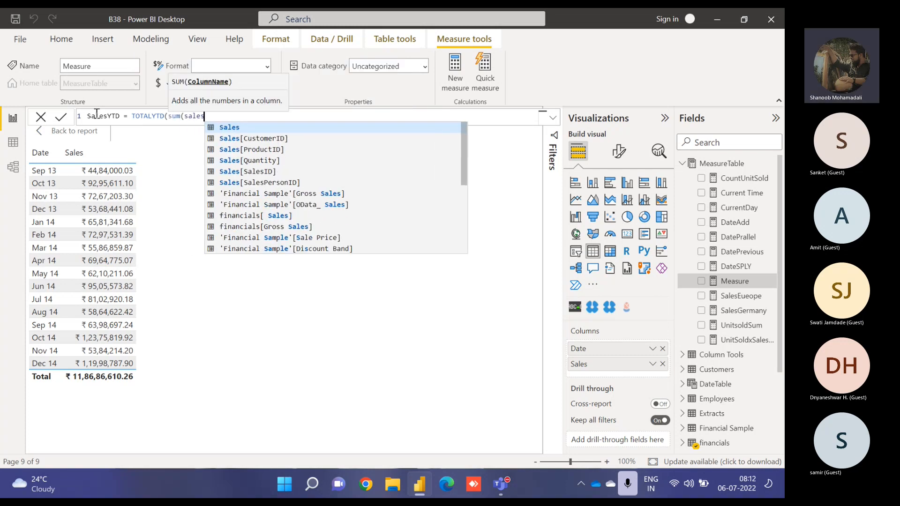
key(Down)
key(Down)
key(Down)
key(Down)
key(Down)
key(Down)
key(Down)
key(Down)
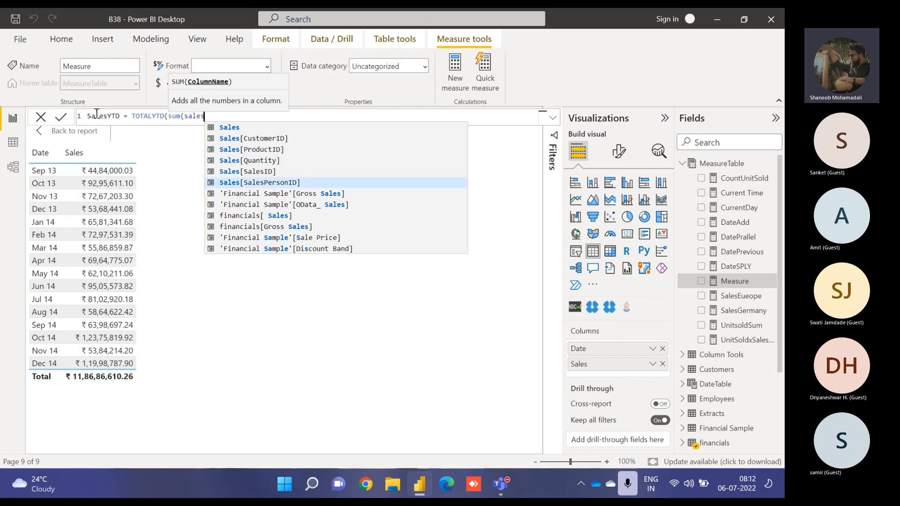
key(Tab)
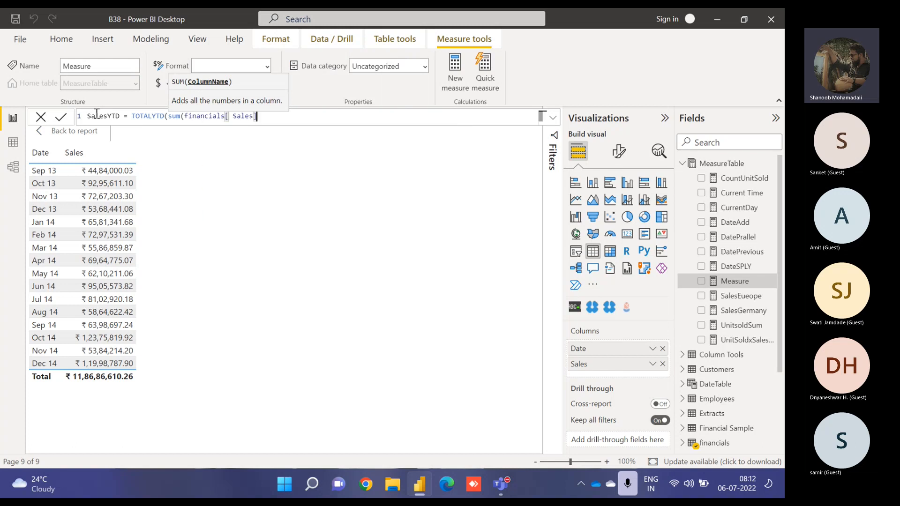
text(),daet)
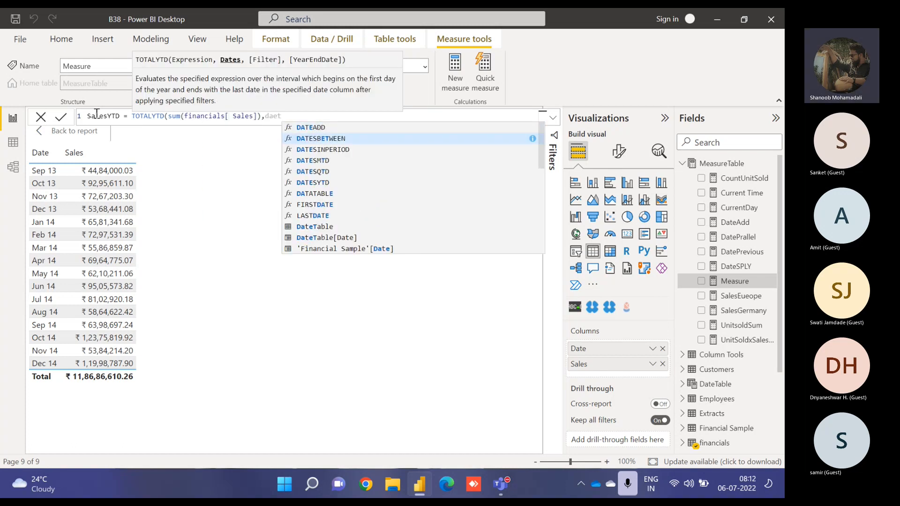
key(Down)
key(Down)
key(Down)
key(Down)
key(Down)
key(Down)
key(Down)
key(Down)
key(Down)
key(Down)
key(Down)
key(Down)
key(Down)
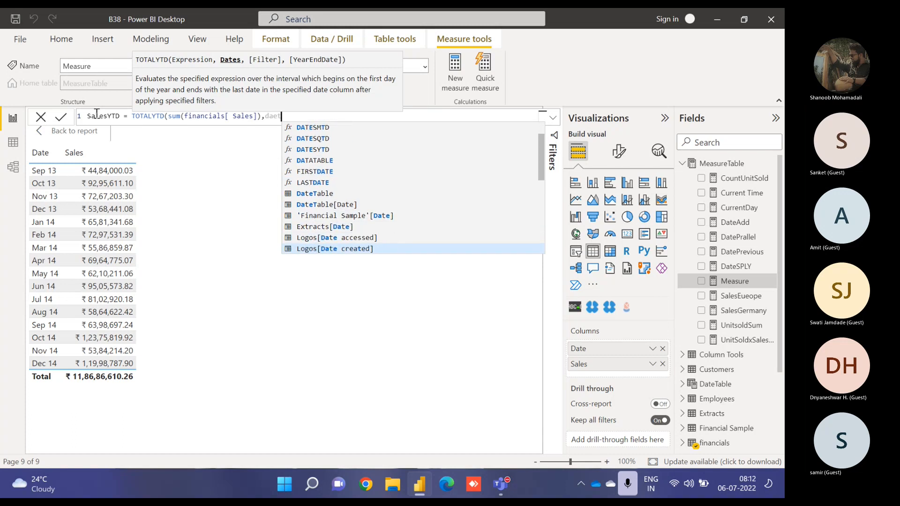
key(Down)
key(Down)
key(Down)
key(Down)
key(Down)
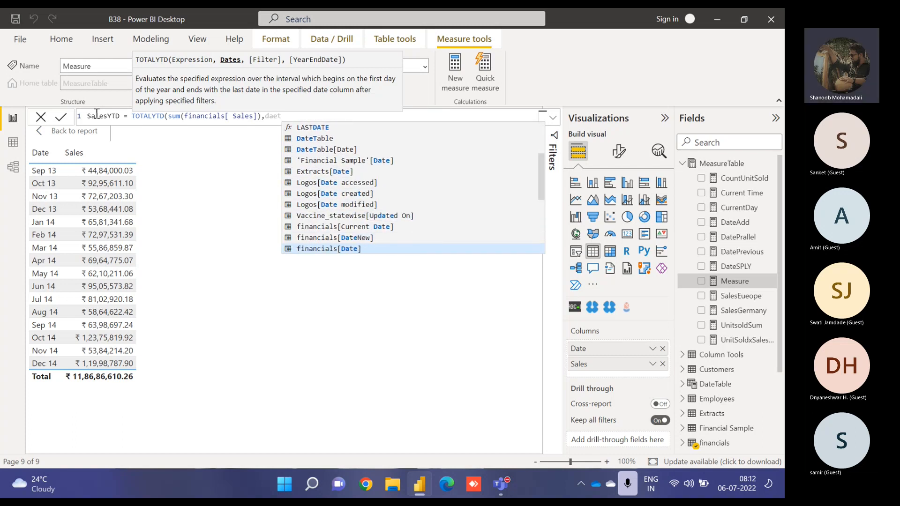
key(Tab)
text()))
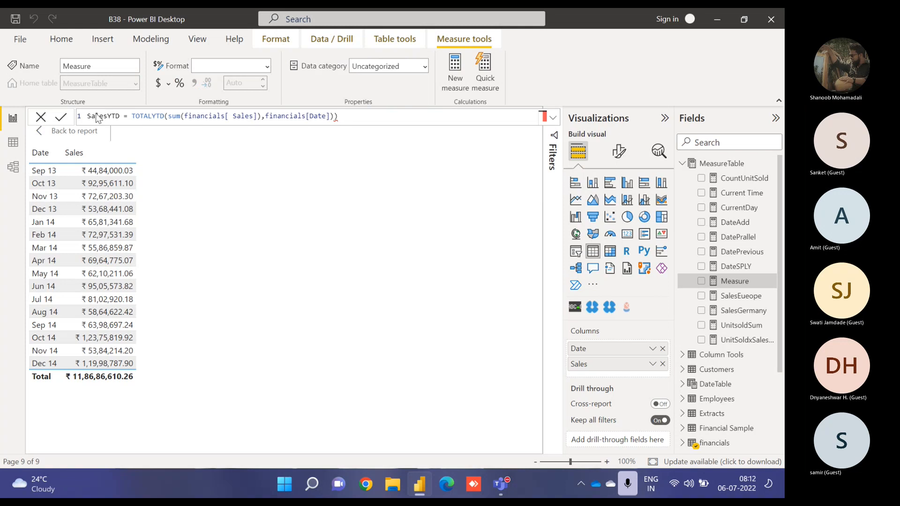
key(Return)
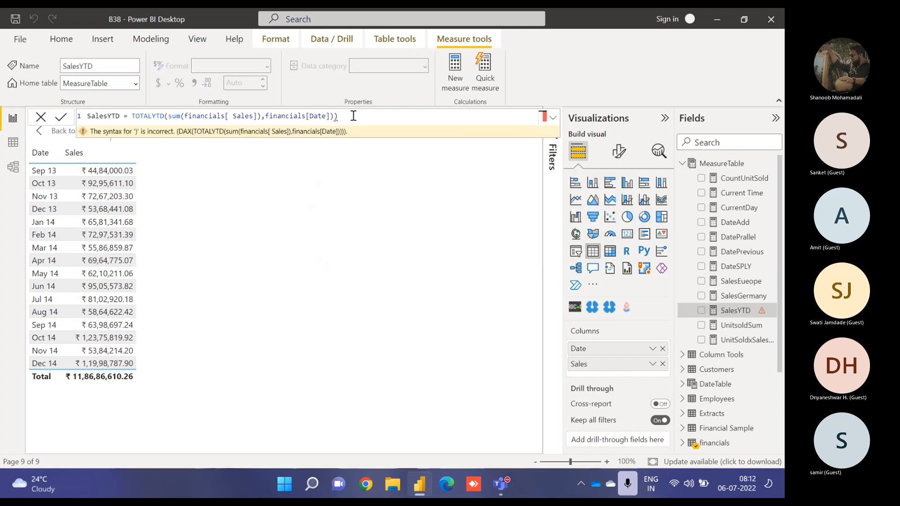
key(BackSpace)
key(Return)
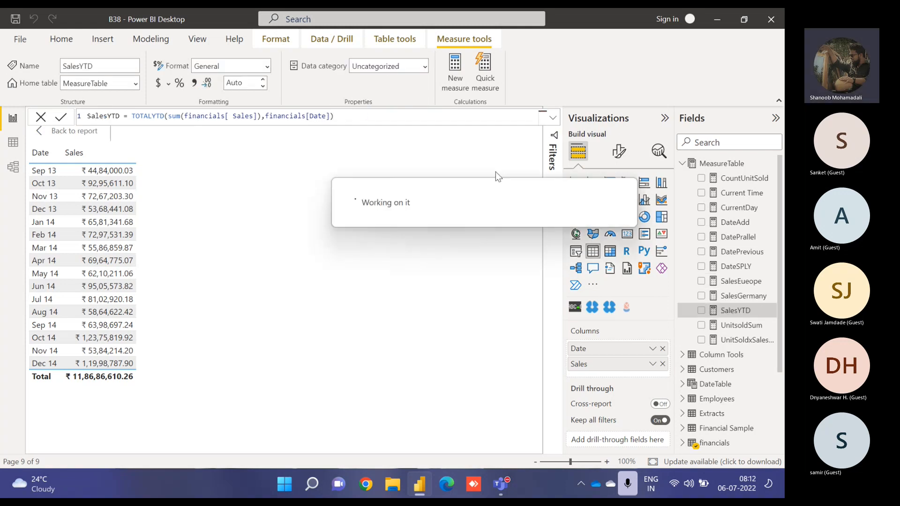
- Add SalesYTD to the table visual and change its formula to use TOTALQTD instead of TOTALYTD
click(702, 311)
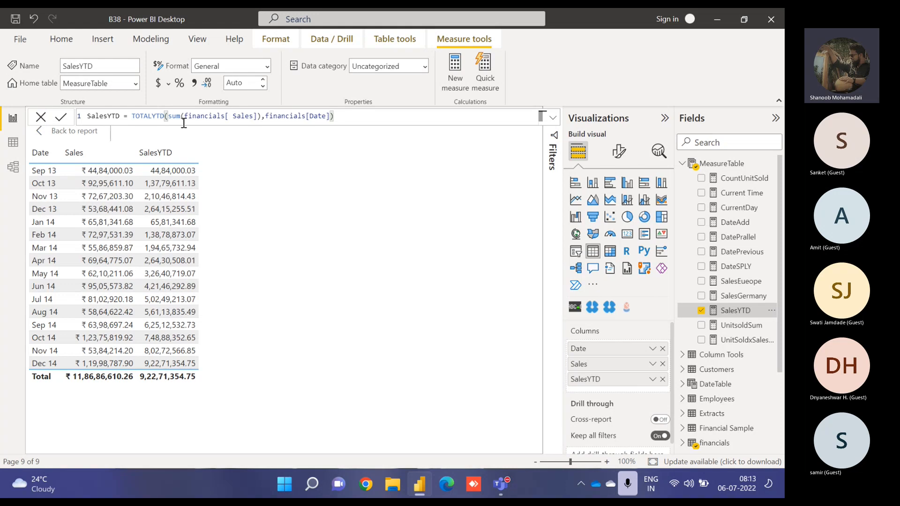
click(153, 116)
key(Return)
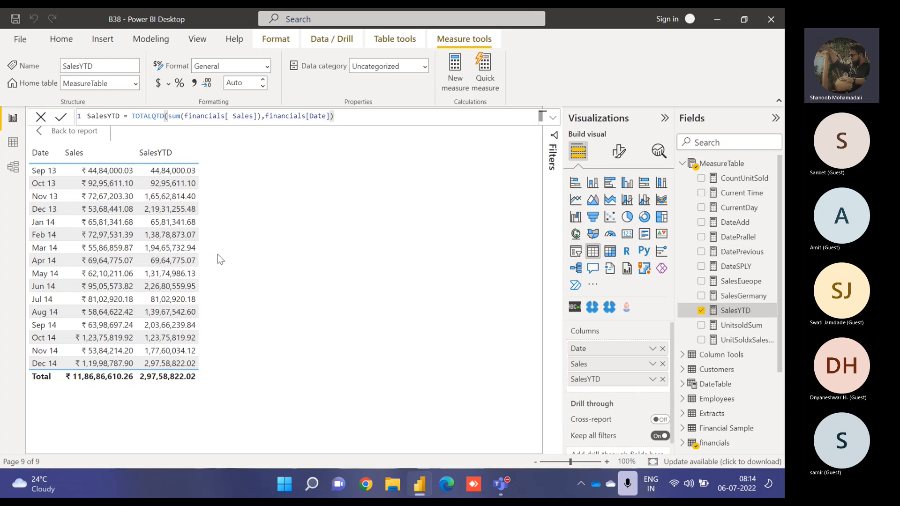
- Change the SalesYTD formula to use TOTALMTD instead of TOTALQTD and commit it
double_click(156, 117)
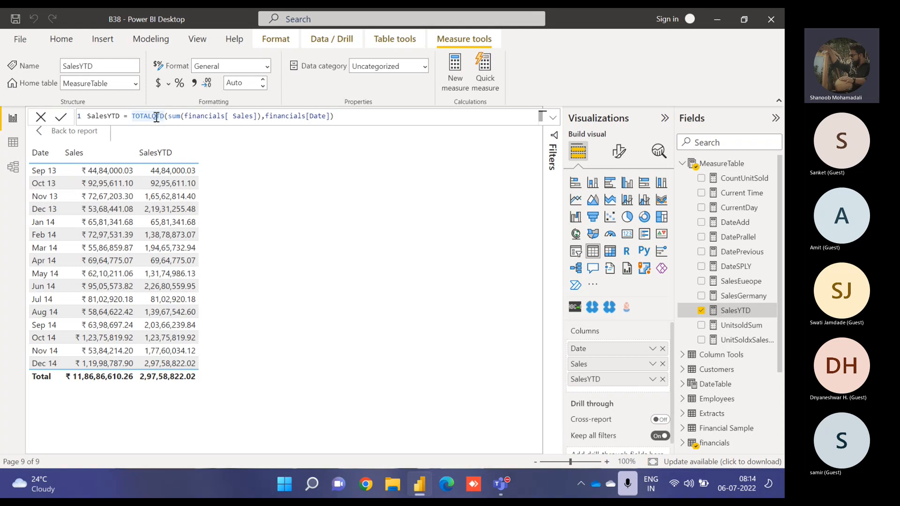
key(Delete)
text(M)
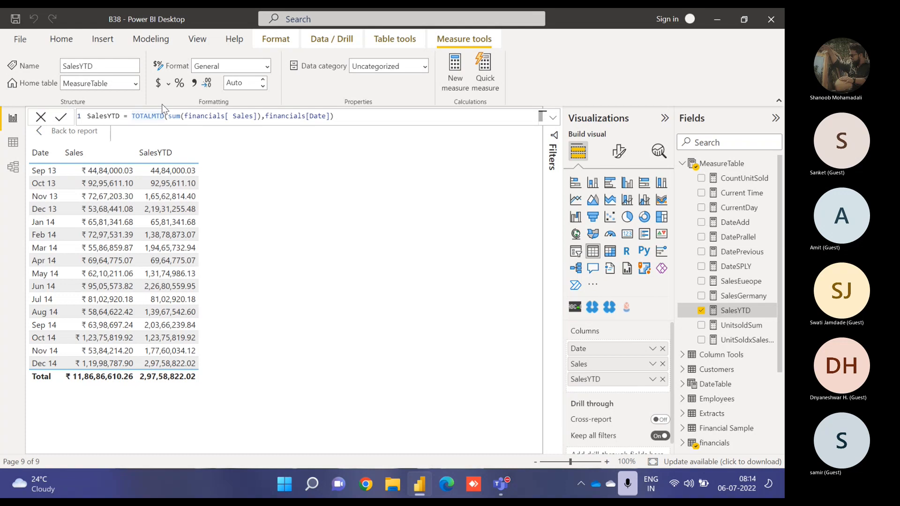
key(Return)
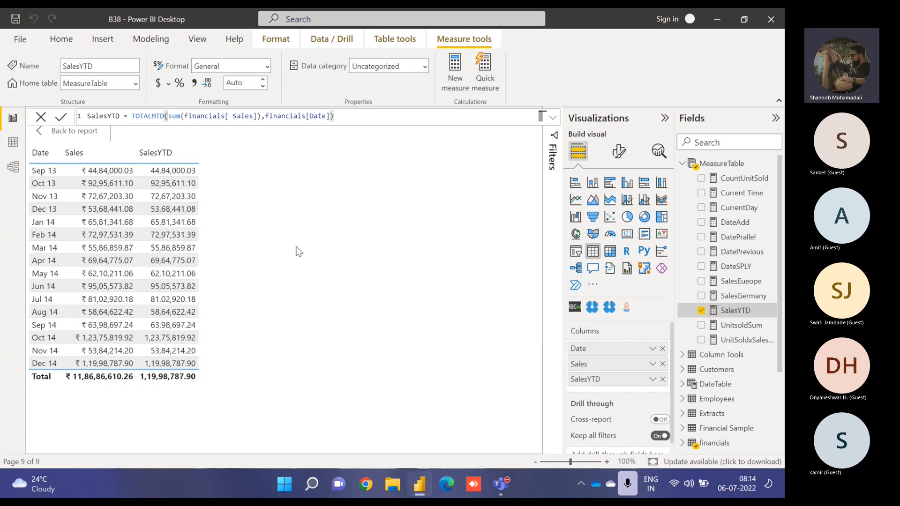
- Back on the report page, delete the TOTALYTD, TOTALQTD and TOTALMTD lines from the notes text box
click(72, 131)
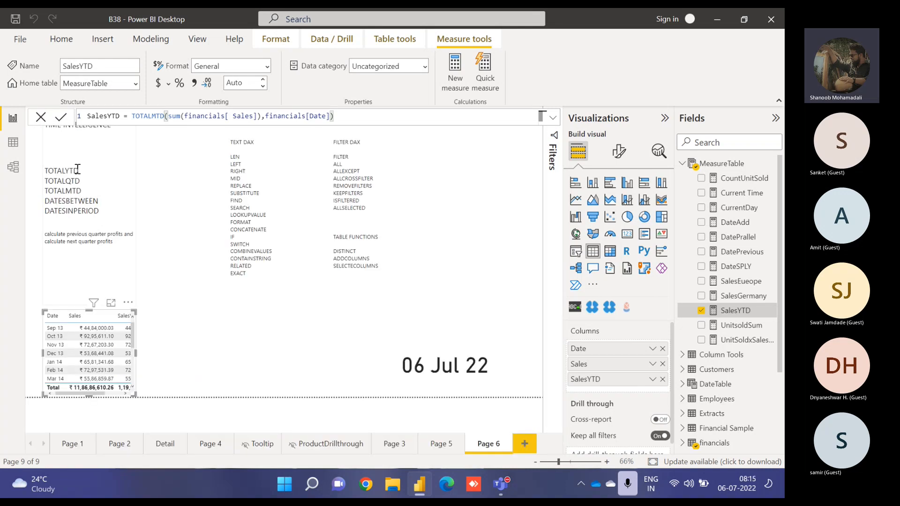
drag(85, 190, 41, 172)
key(Delete)
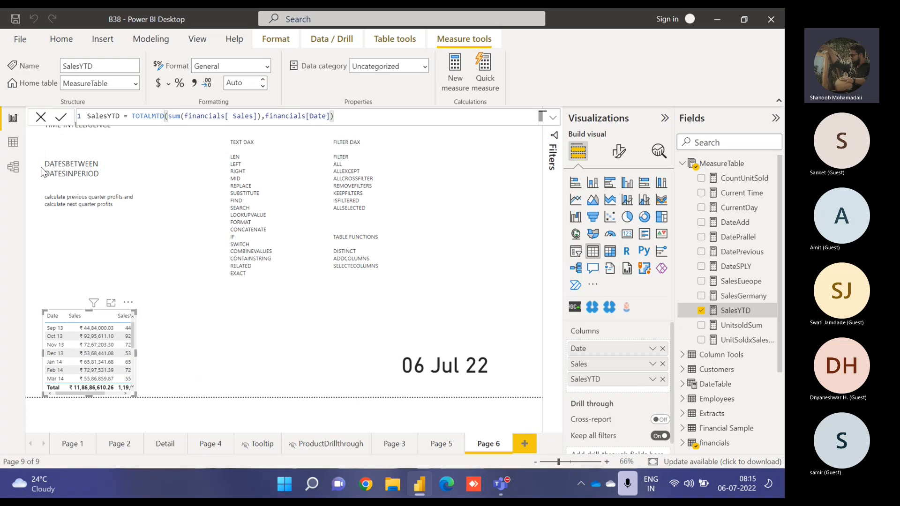
key(BackSpace)
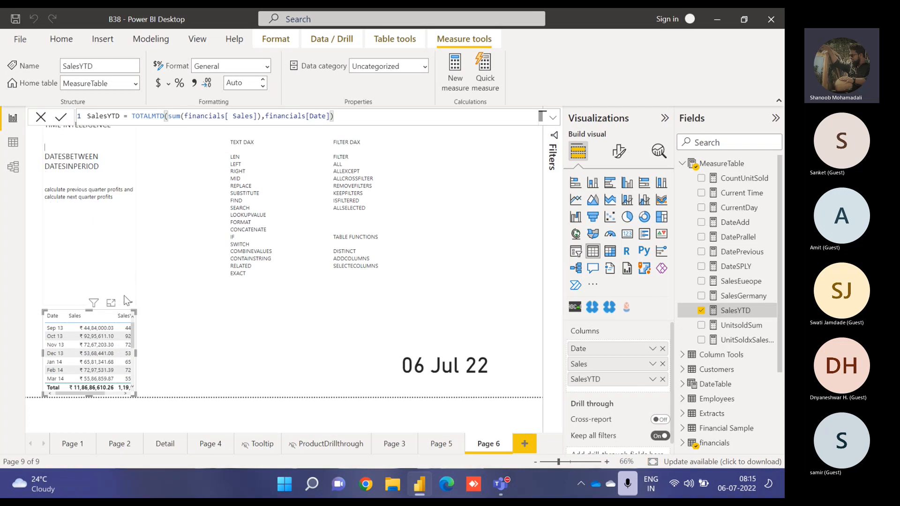
- Reopen the table in focus mode and change the SalesYTD formula back to TOTALYTD
click(111, 304)
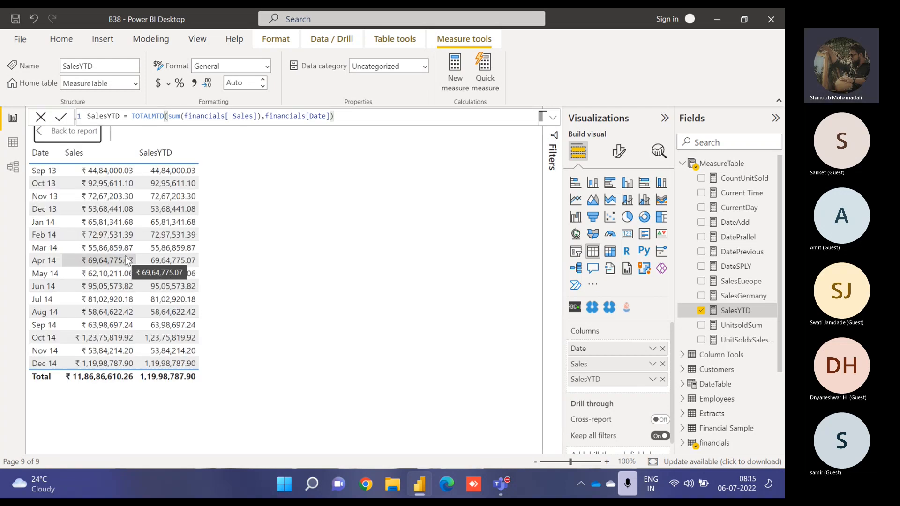
click(152, 117)
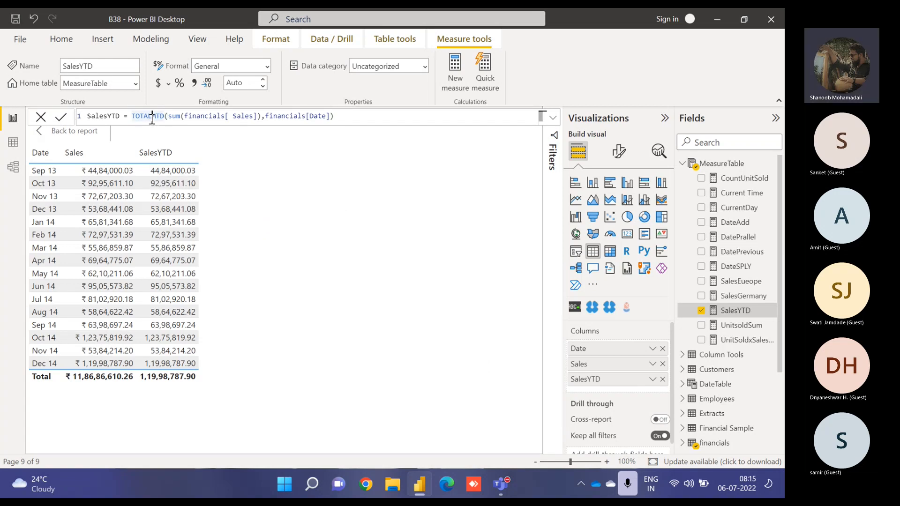
drag(153, 116, 158, 116)
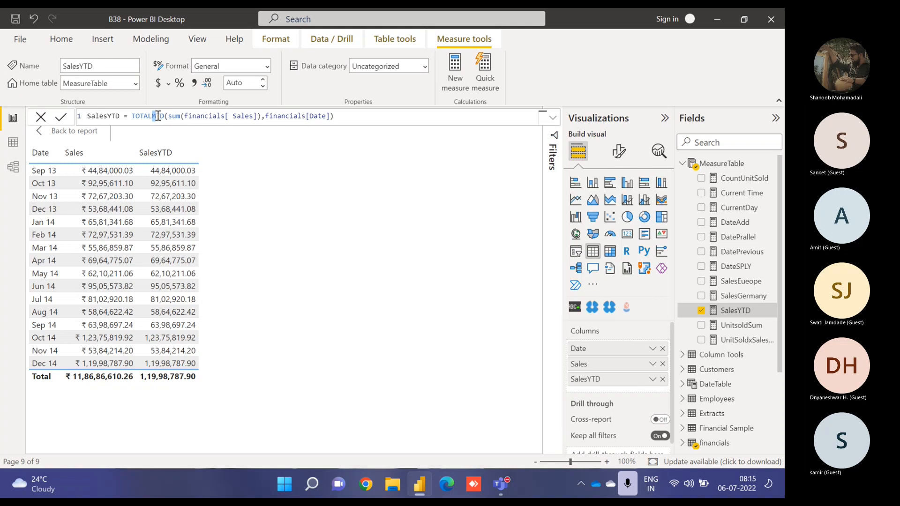
text(Y)
key(Return)
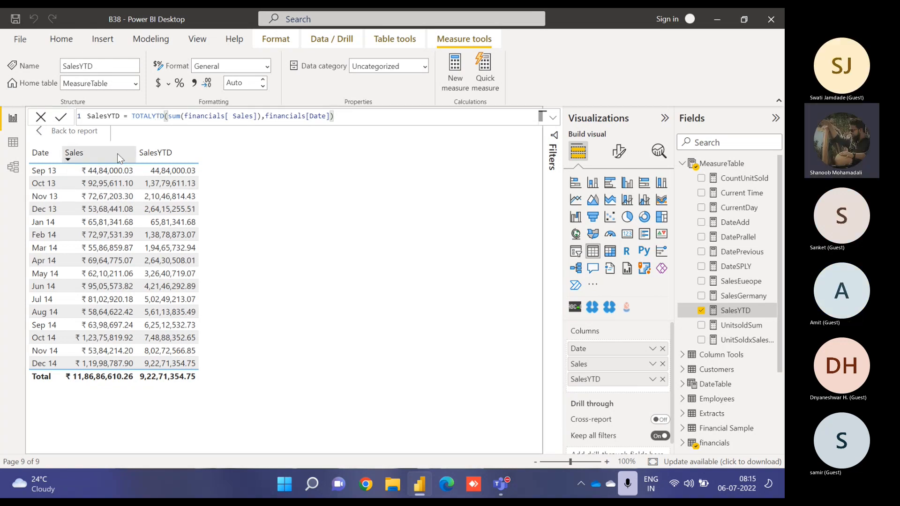
- Delete the 'calculate previous quarter profits and calculate next quarter profits' note from the report text box
click(78, 132)
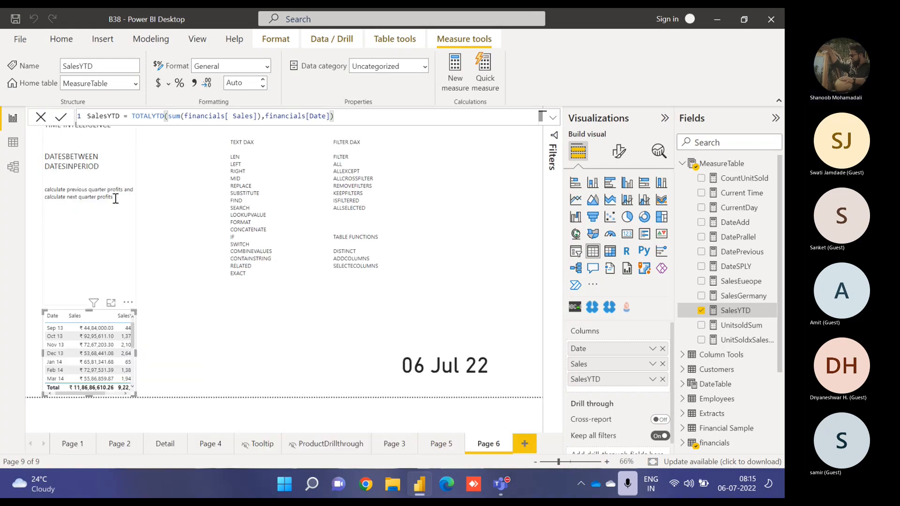
drag(115, 197, 41, 197)
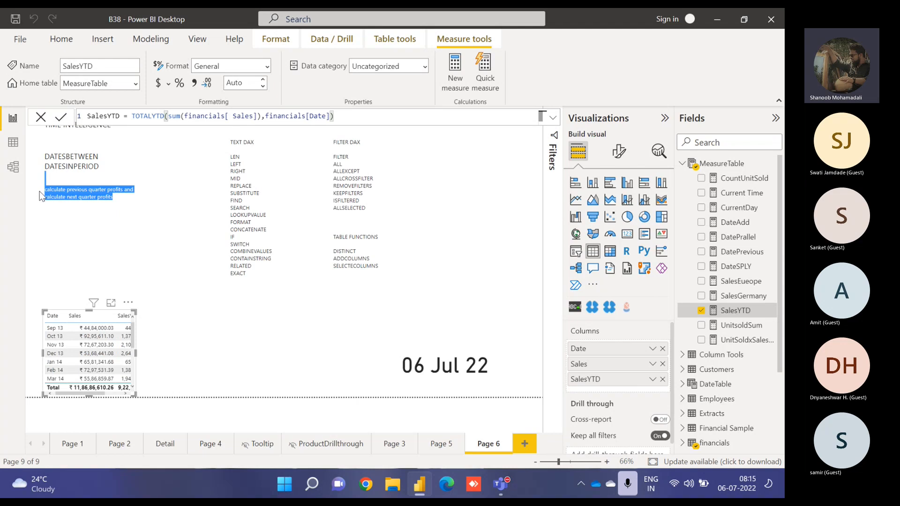
key(Delete)
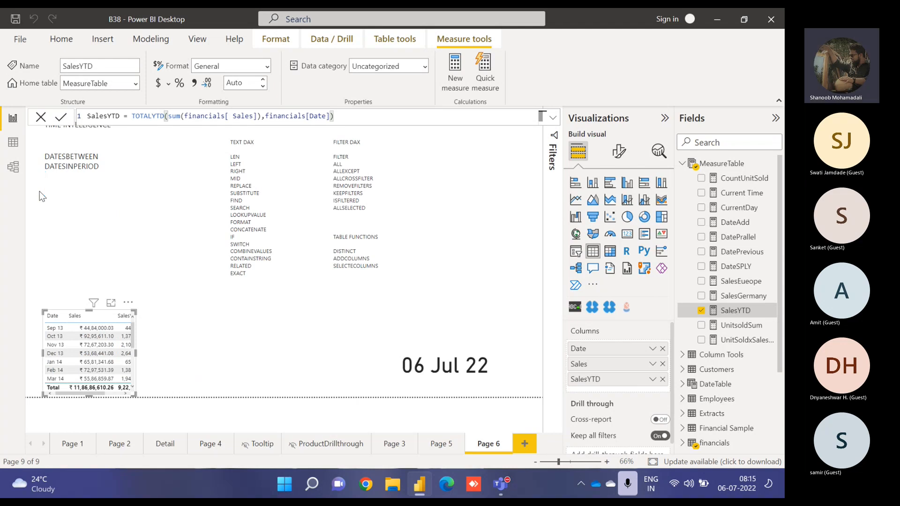
- Reopen the table in focus mode, remove SalesYTD from its columns, and create a new measure in MeasureTable
click(111, 308)
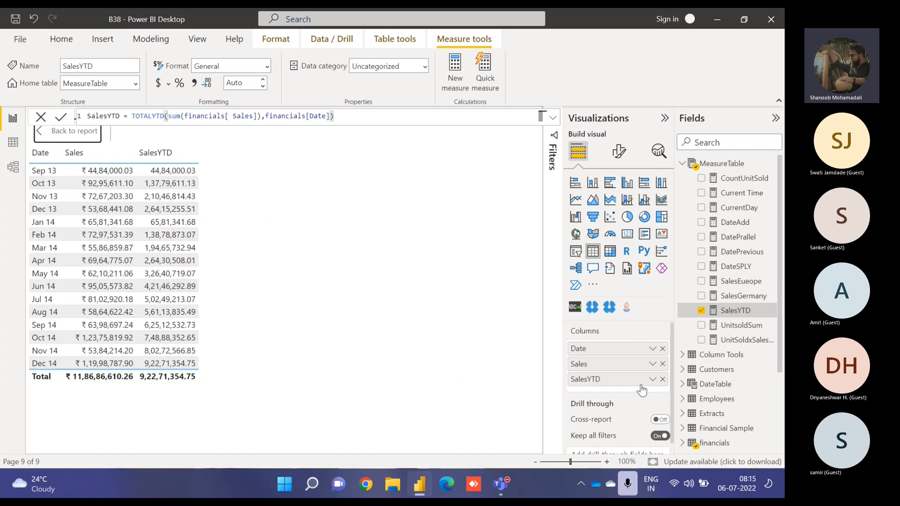
click(663, 378)
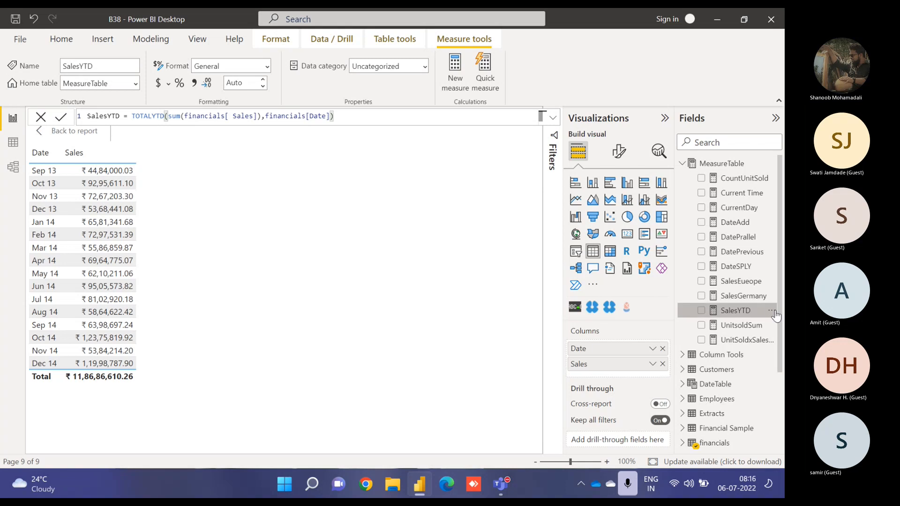
click(775, 310)
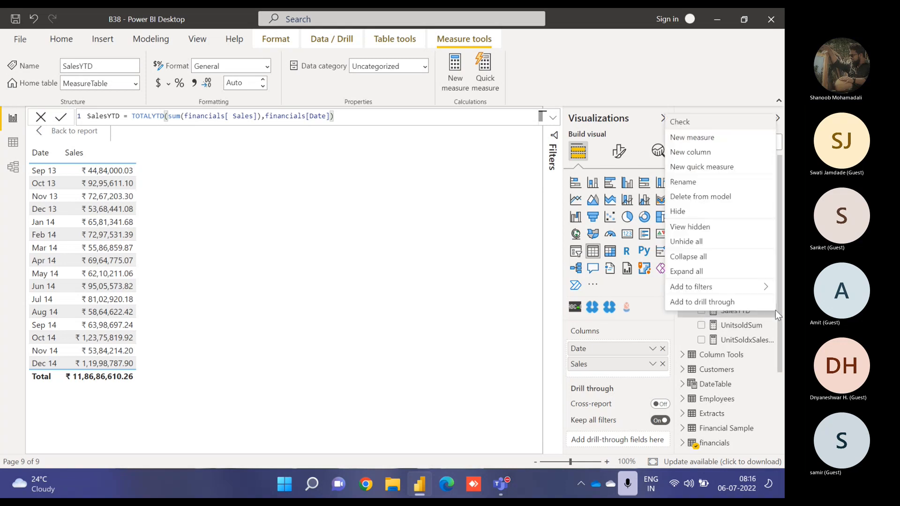
click(714, 143)
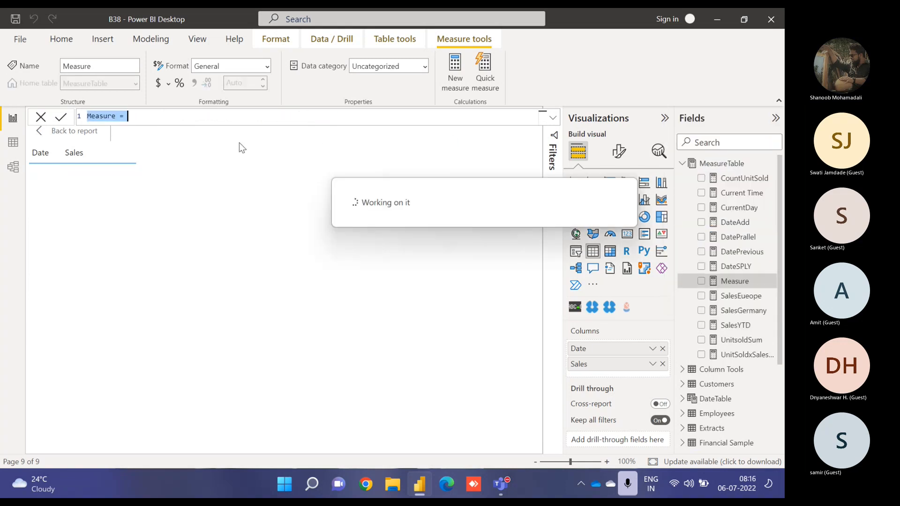
- Name the new measure DatesInPeriod and begin its formula with CALCULATE
text(Dates)
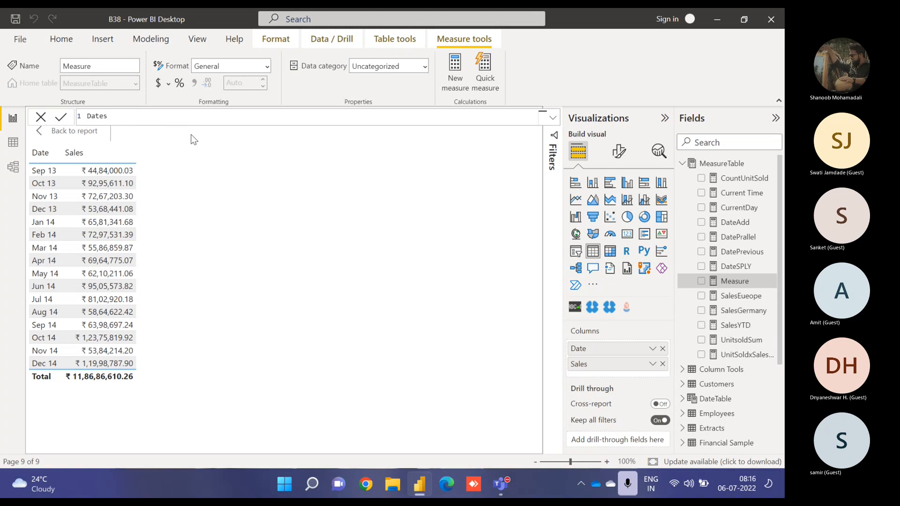
text(InPe)
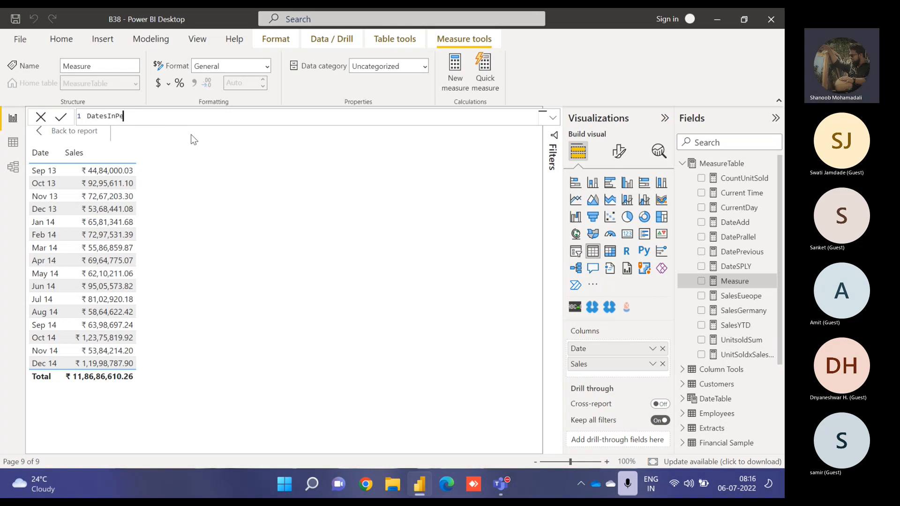
text(riod =)
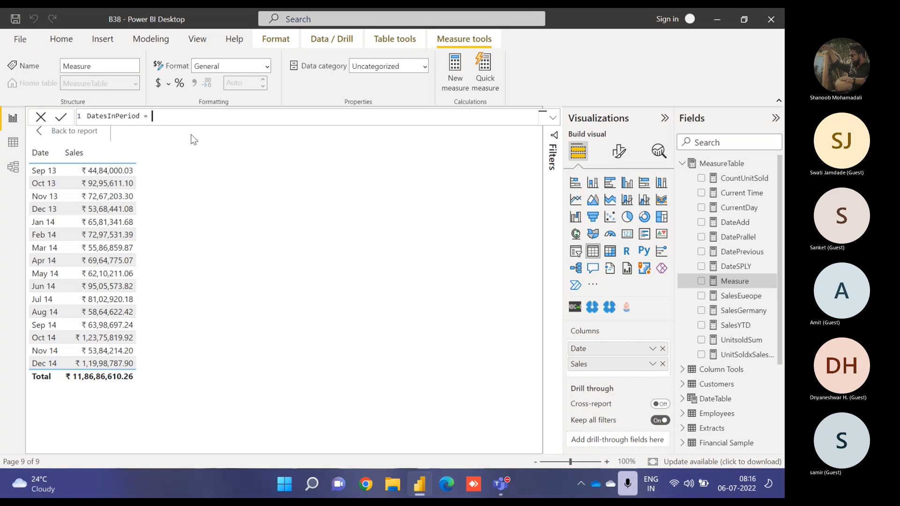
text( cal)
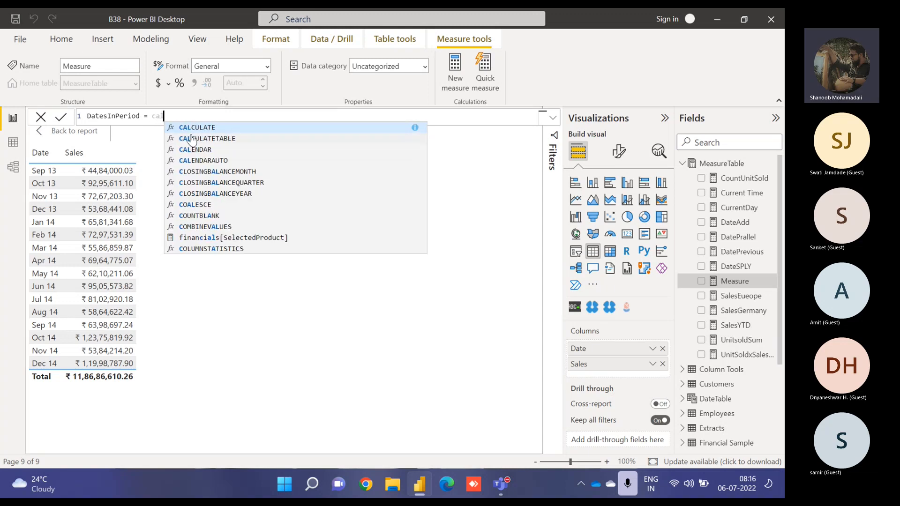
key(Tab)
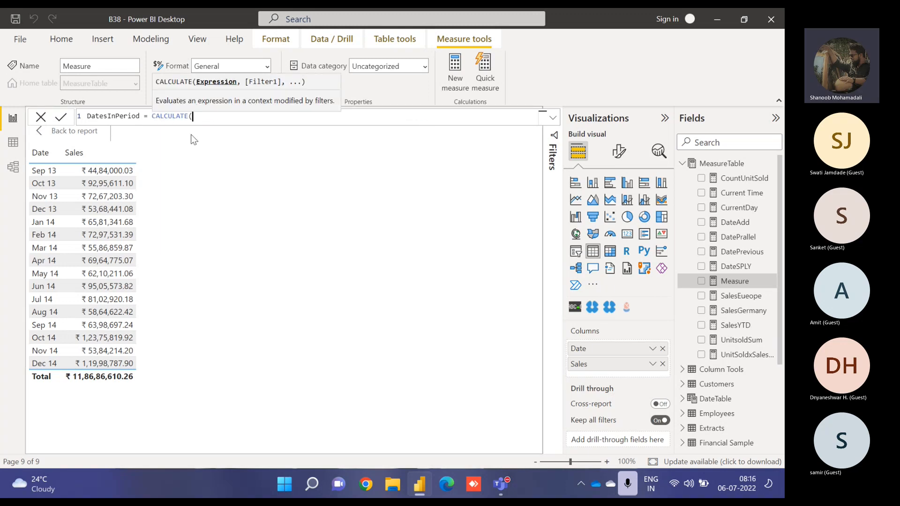
- Enter SUM(financials[ Sales]) as the CALCULATE expression, followed by a comma
text(sum)
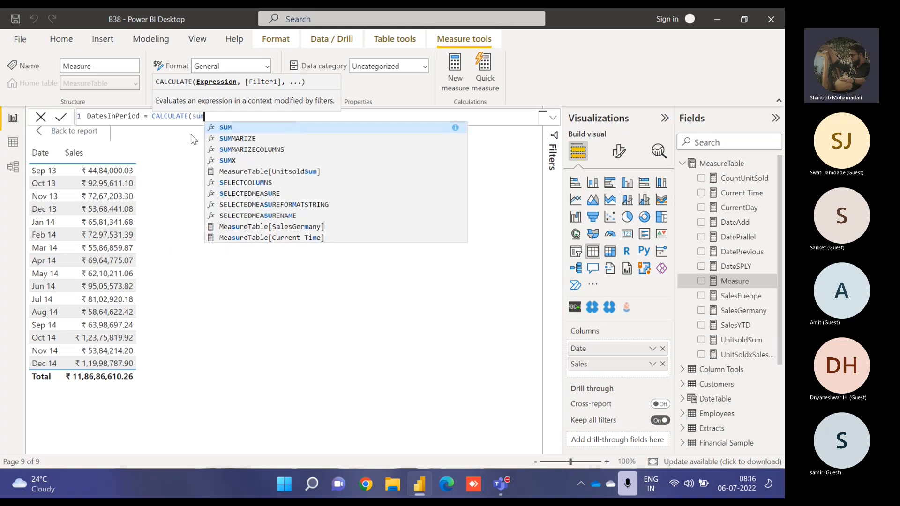
key(Tab)
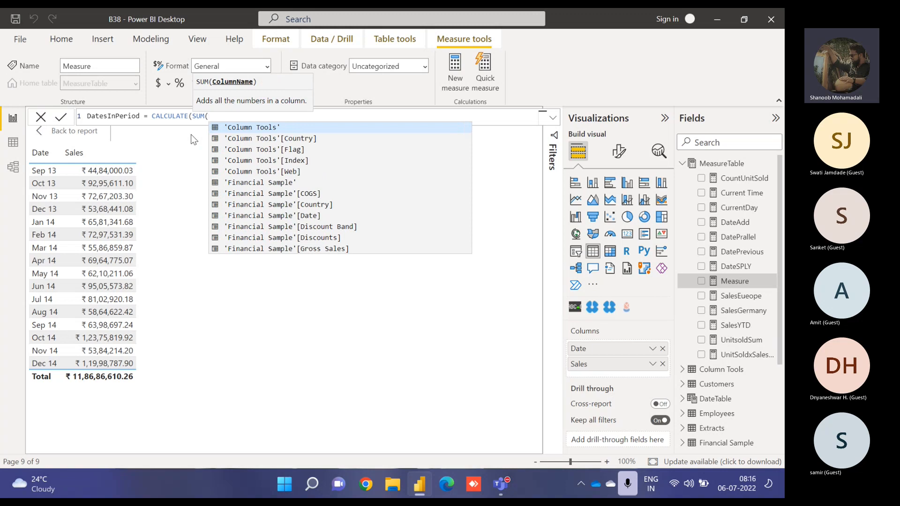
text(sales)
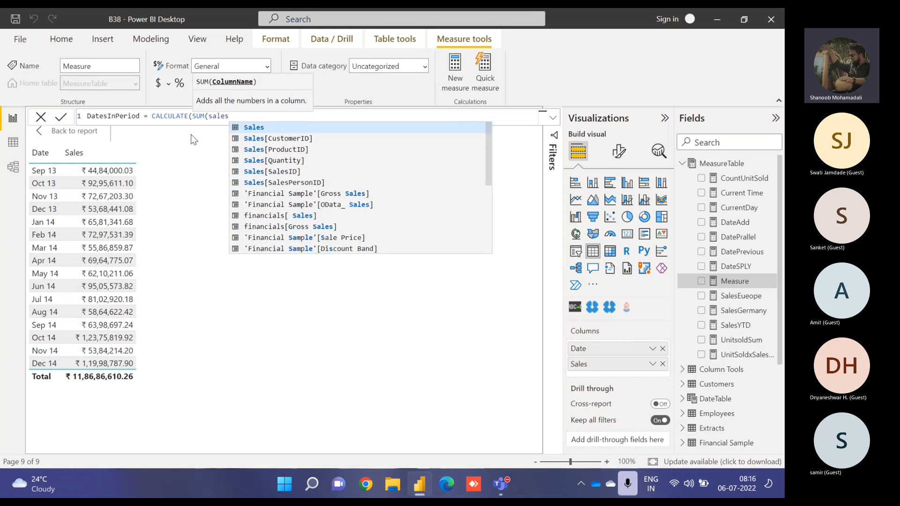
key(Down)
key(Down)
key(Down)
key(Down)
key(Down)
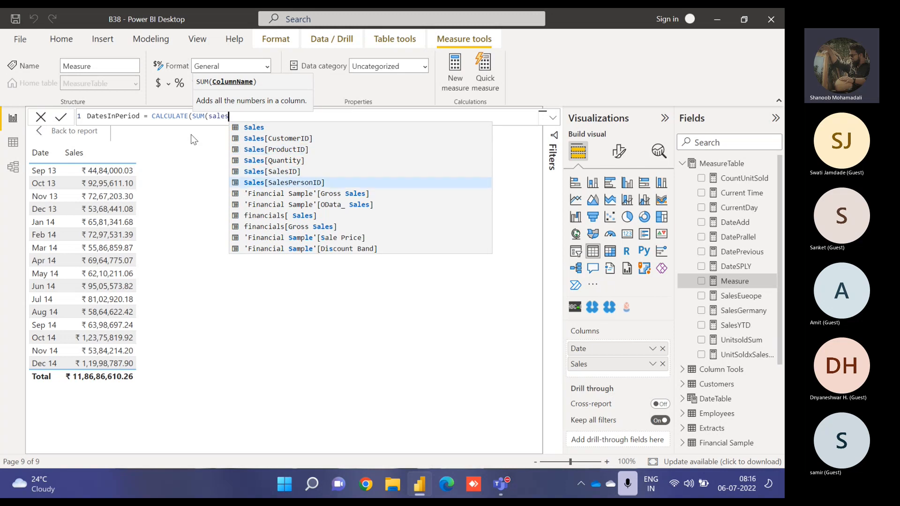
key(Down)
key(Down)
key(Down)
key(Tab)
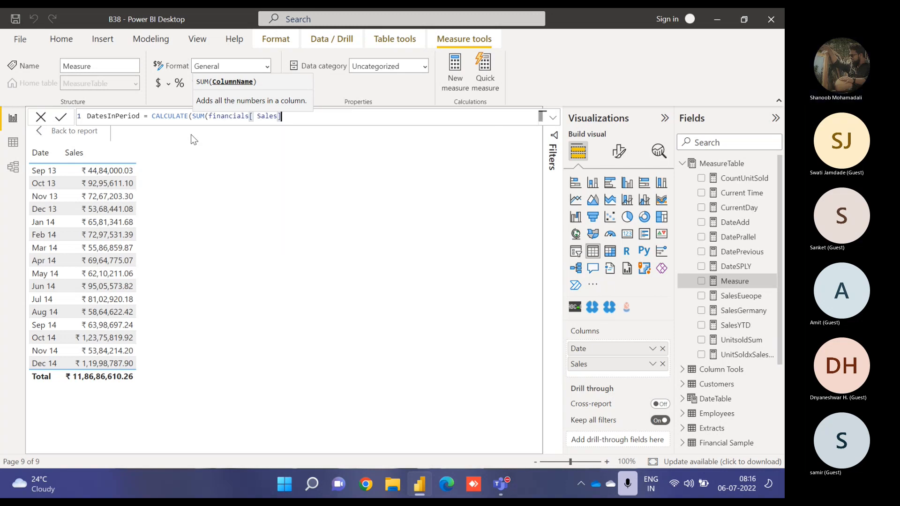
text(),)
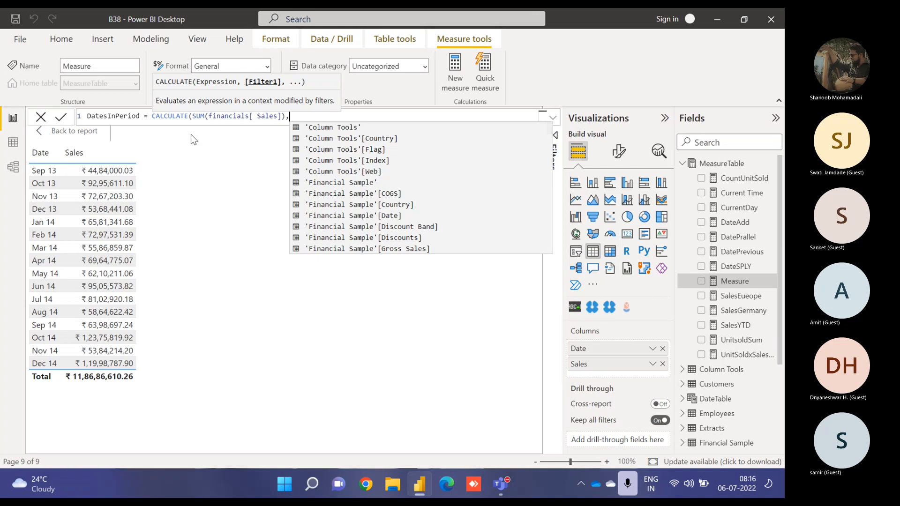
text(dates)
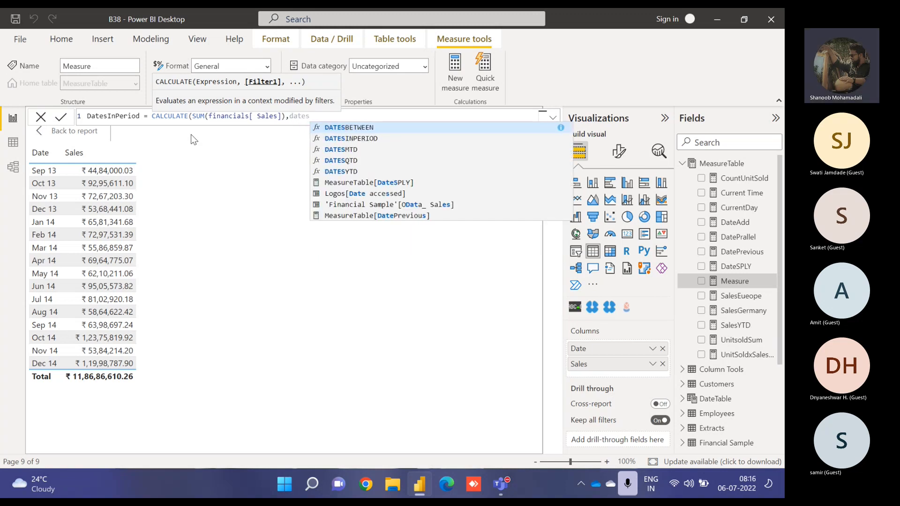
- Add DATESINPERIOD as the CALCULATE filter, using financials[Date] as its dates column
key(Down)
key(Tab)
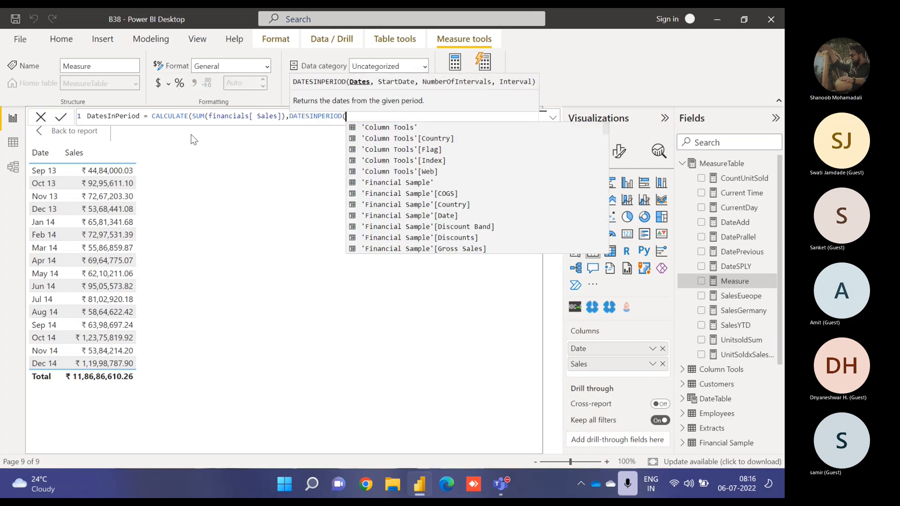
text(date)
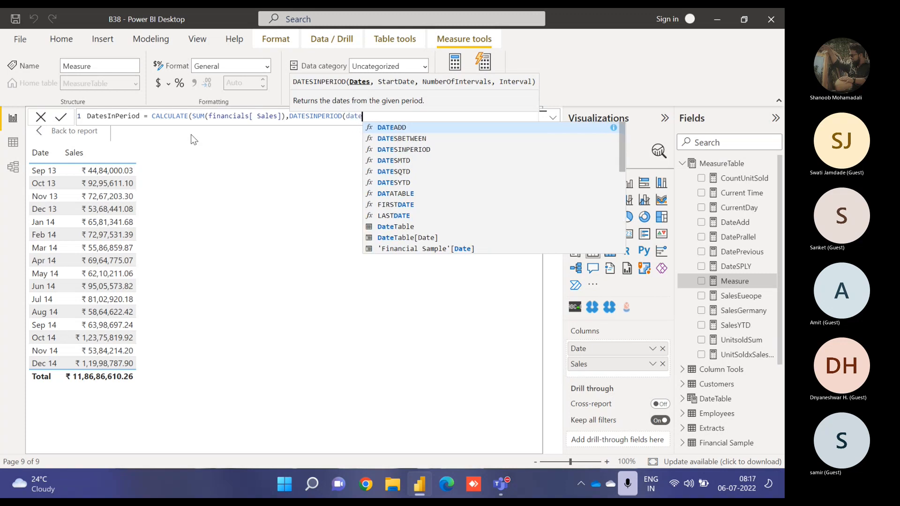
key(Down)
key(Down)
key(Down)
key(Down)
key(Down)
key(Down)
key(Down)
key(Down)
key(Down)
key(Down)
key(Down)
key(Down)
key(Down)
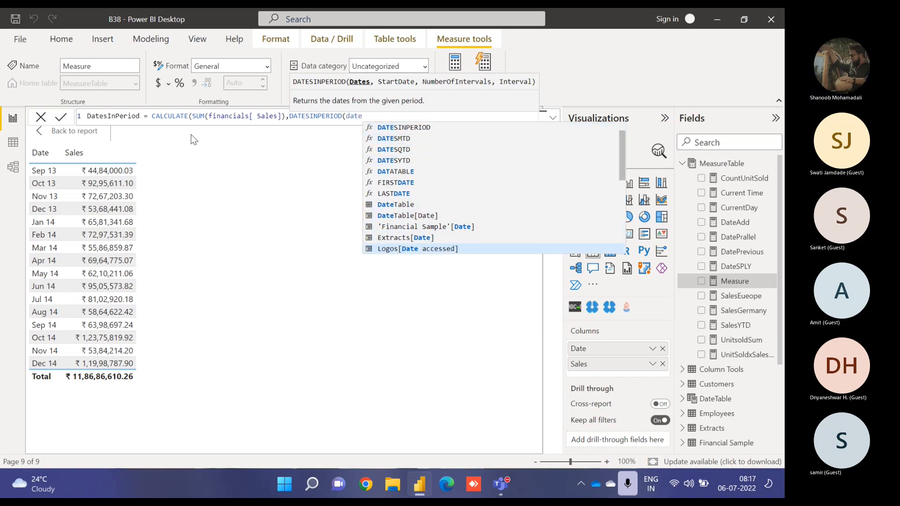
key(Down)
key(Down)
key(Down)
key(Down)
key(Down)
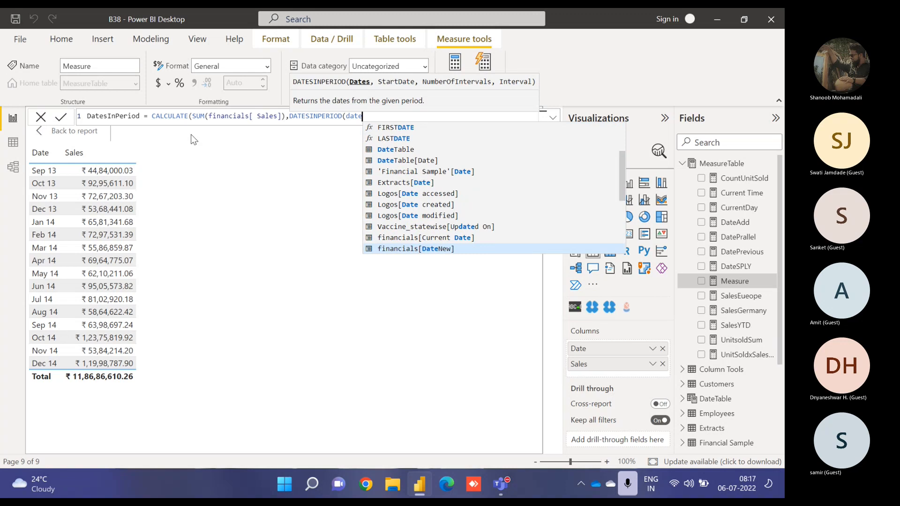
key(Down)
key(Tab)
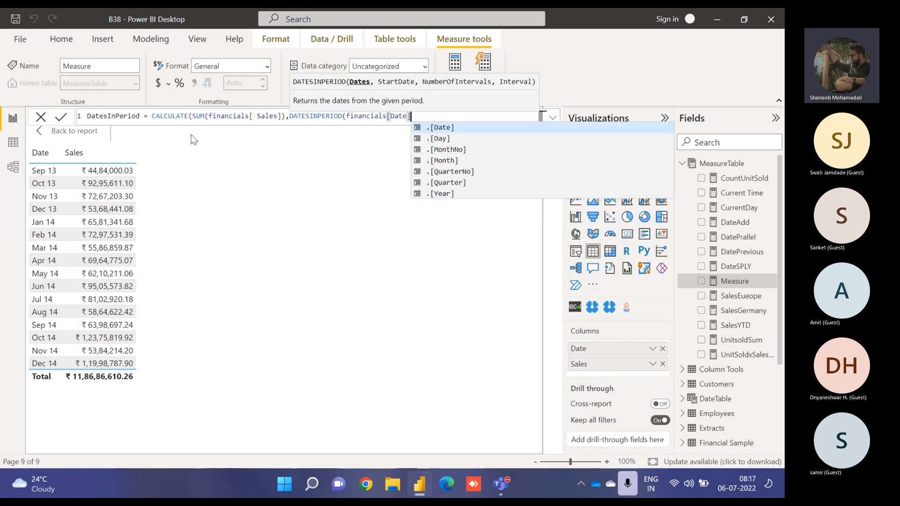
- Enter DATE(2014,8,1) as the DATESINPERIOD start date
text(,)
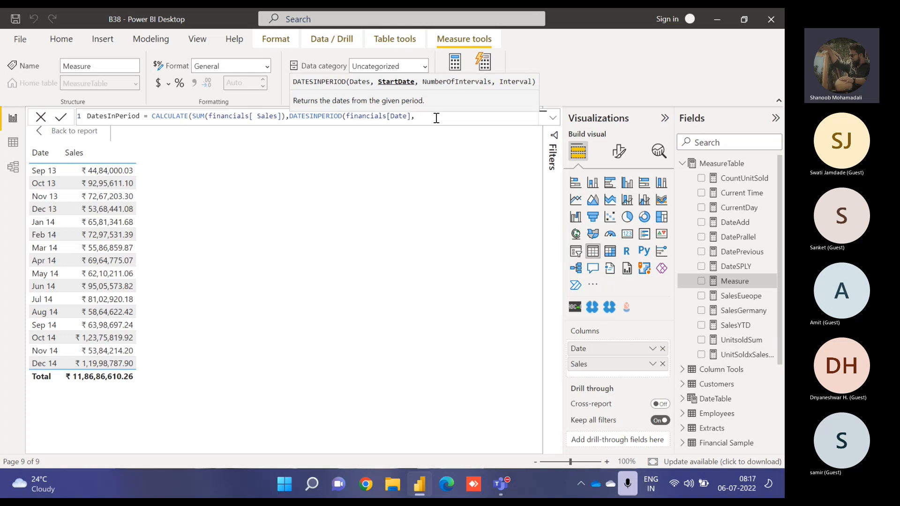
text(date()
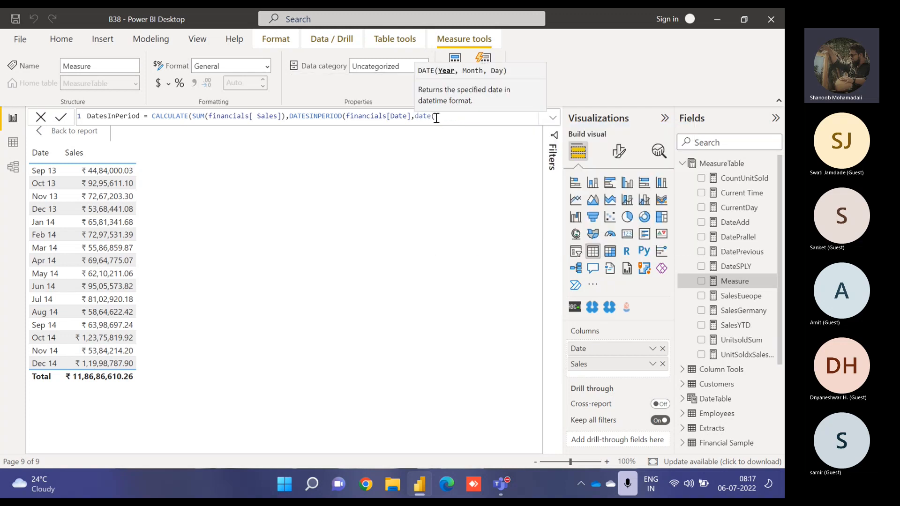
text(2014,8,1))
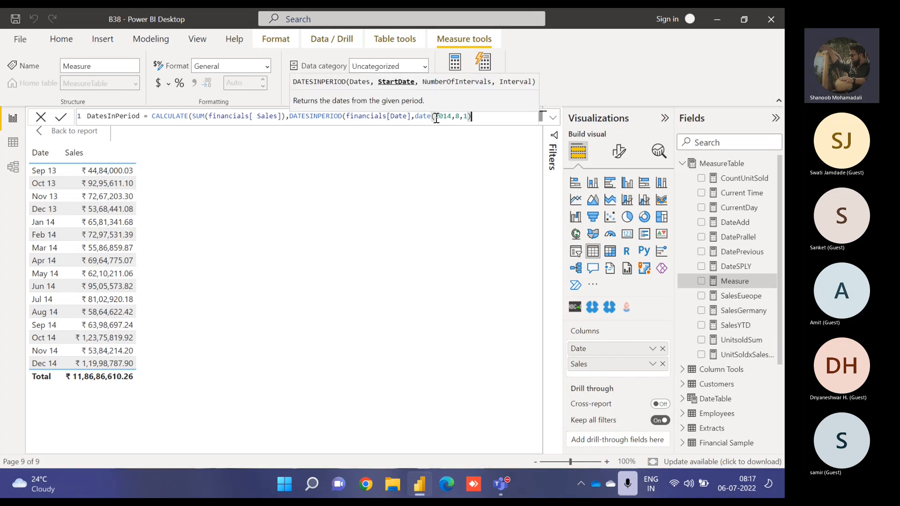
text(,max)
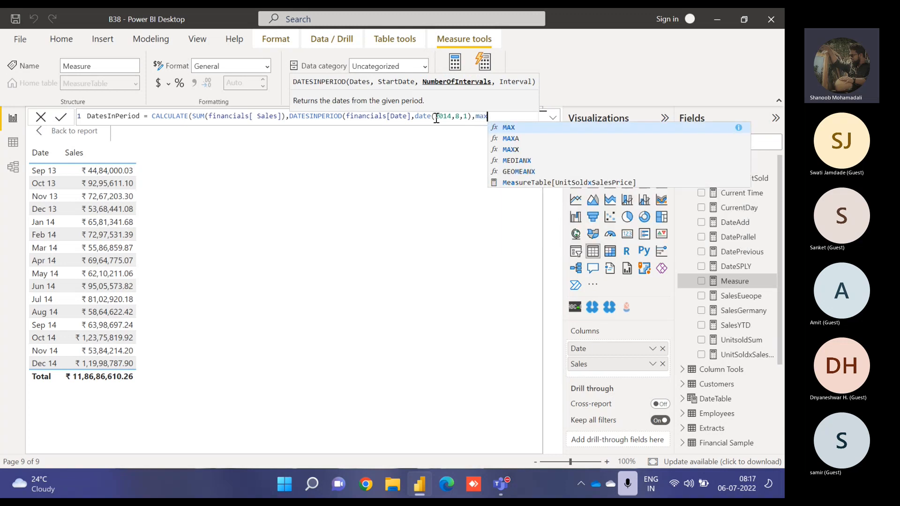
- Enter MAX(financials[Date]) as the DATESINPERIOD number-of-intervals argument
key(Tab)
text(date)
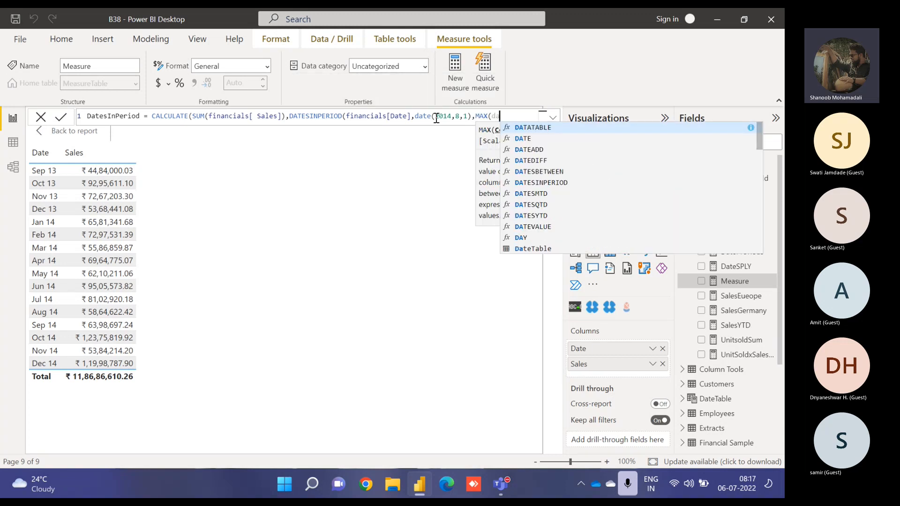
key(Down)
key(Down)
key(Down)
key(Down)
key(Down)
key(Down)
key(Down)
key(Down)
key(Down)
key(Down)
key(Down)
key(Down)
key(Down)
key(Down)
key(Down)
key(Down)
key(Down)
key(Down)
key(Down)
key(Down)
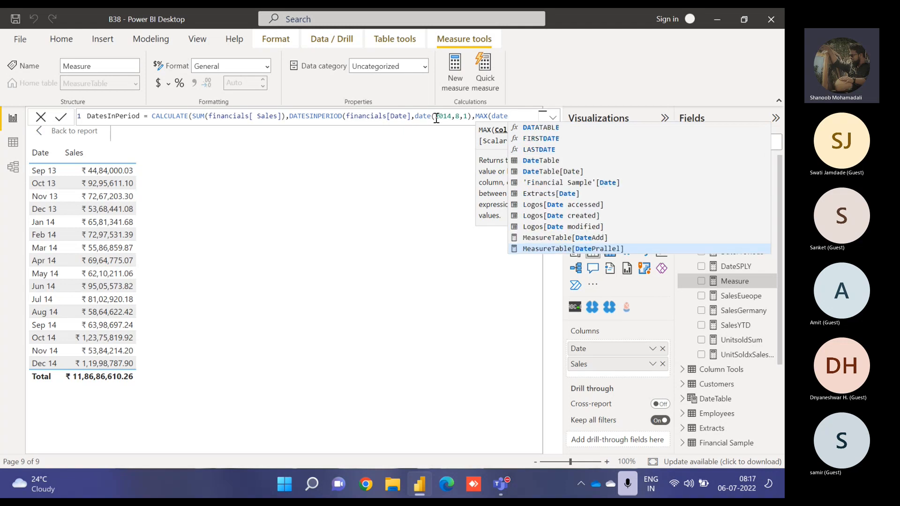
key(Down)
key(Down)
key(Down)
key(Down)
key(Down)
key(Down)
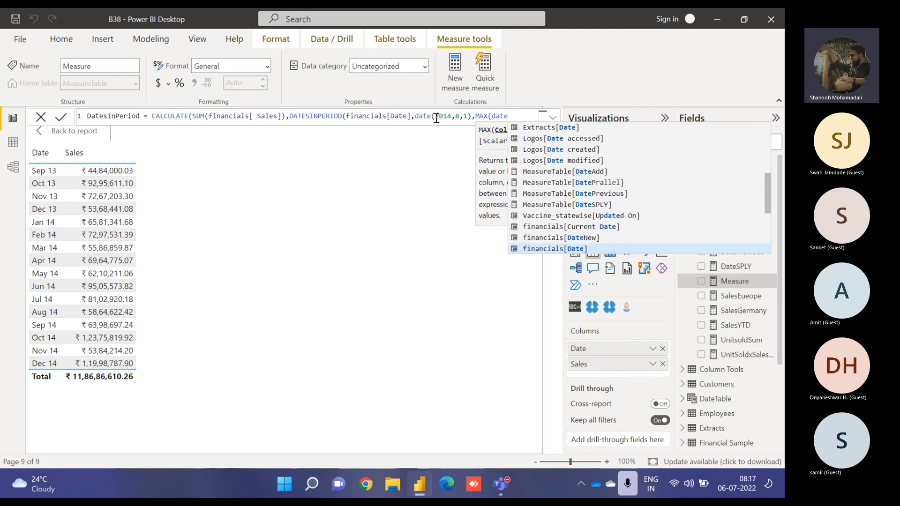
key(Tab)
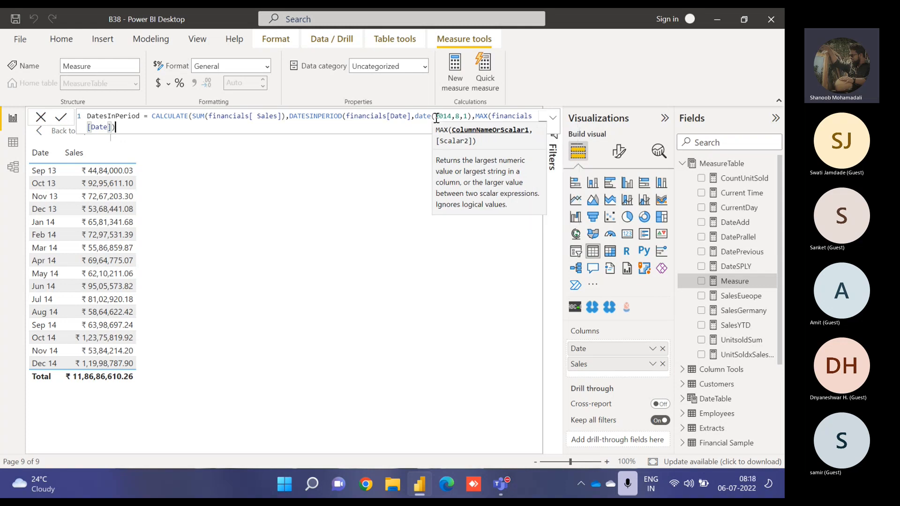
text()))
key(BackSpace)
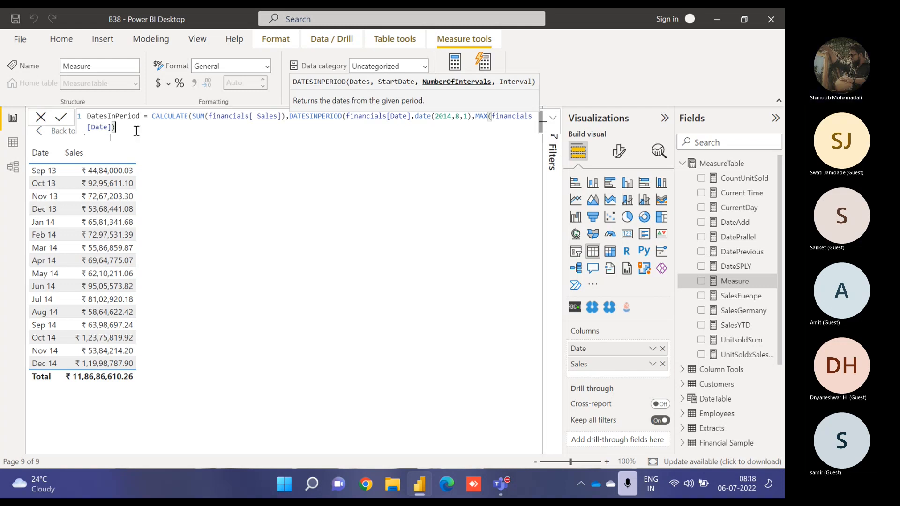
- Set the interval to MONTH, close the formula, commit the measure, and add DatesInPeriod to the table
text(,)
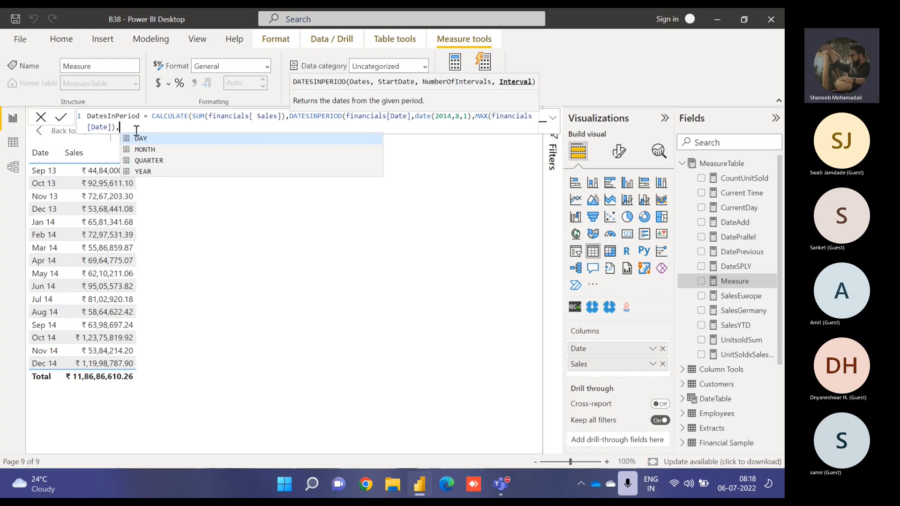
key(Down)
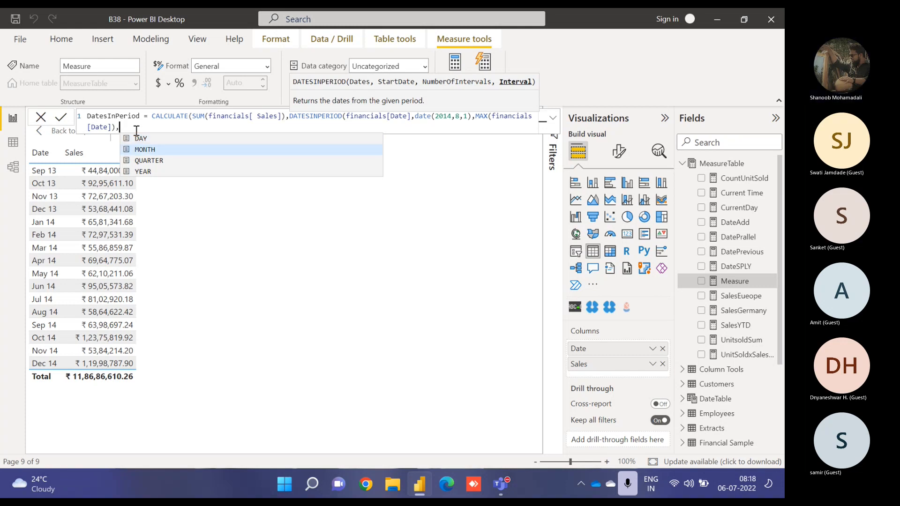
text(MONTH))
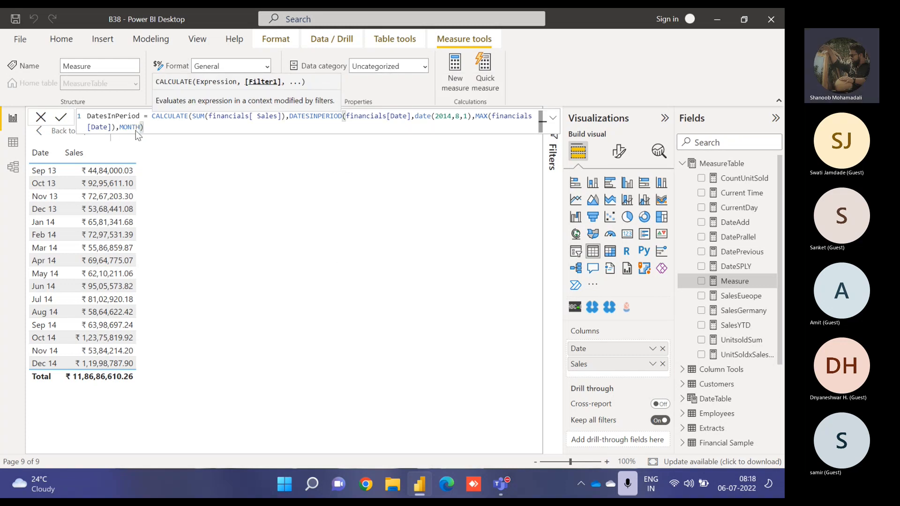
text())
key(Return)
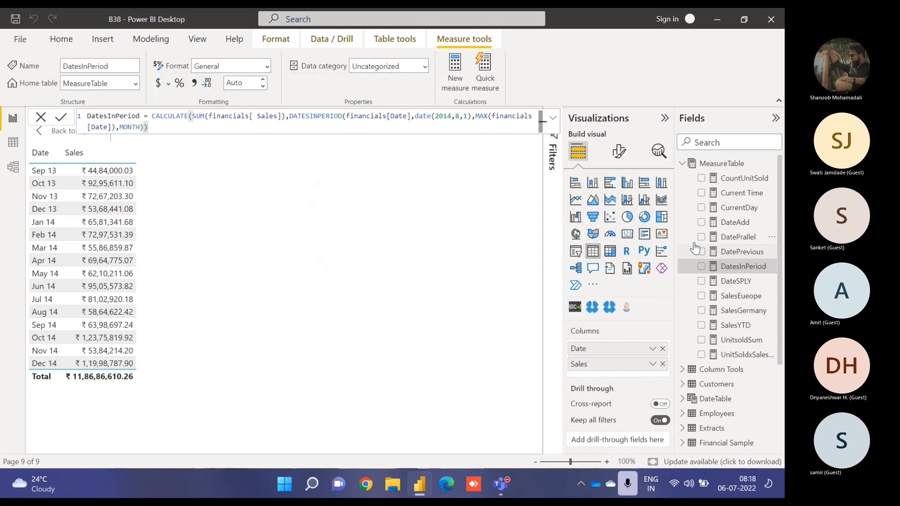
click(702, 267)
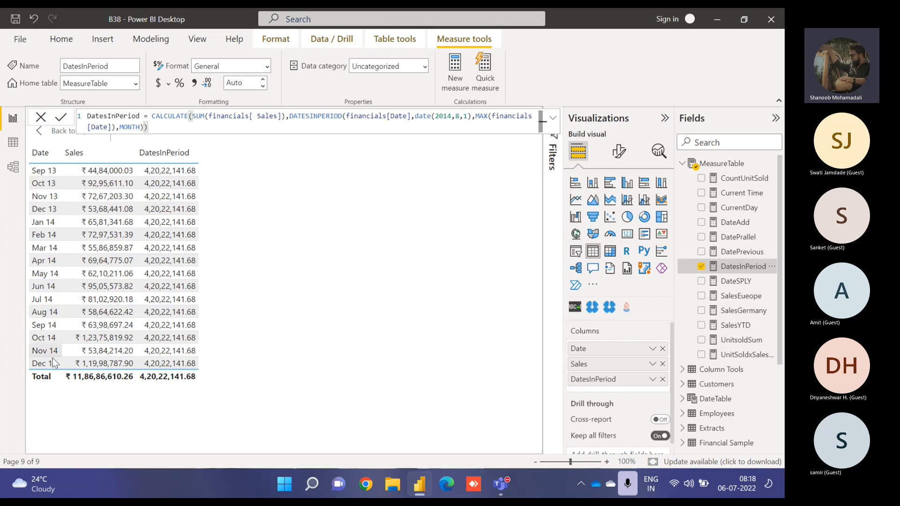
- Filter the table visual's Date to Aug 14 through Dec 14, then clear the filter
click(555, 157)
click(483, 225)
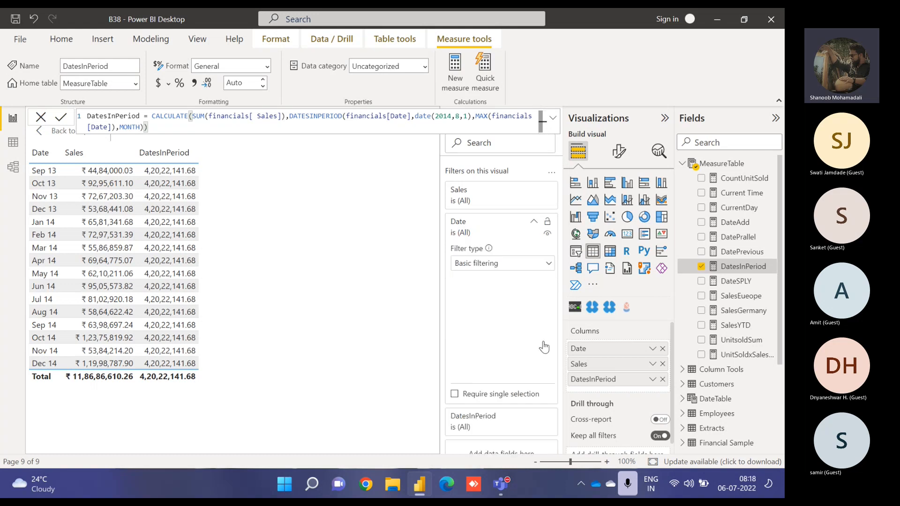
drag(551, 304, 551, 361)
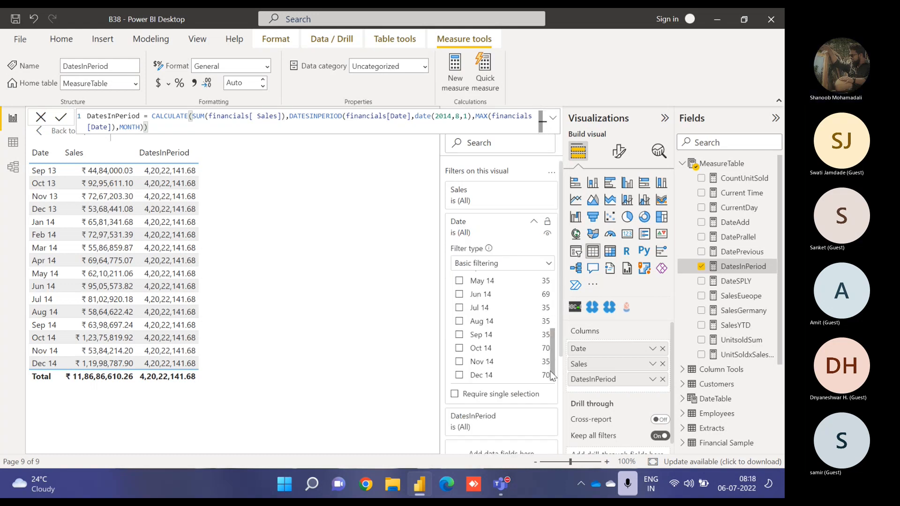
click(460, 322)
click(459, 334)
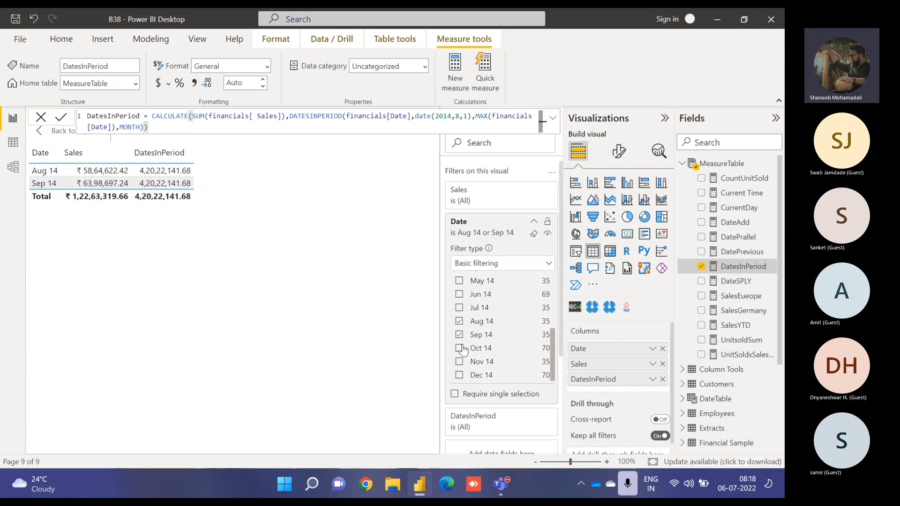
click(460, 347)
click(459, 361)
click(460, 375)
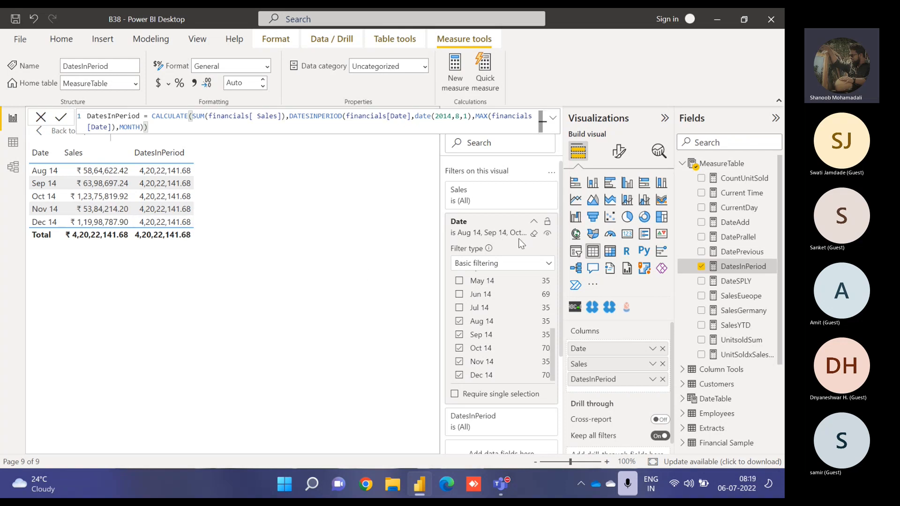
click(534, 233)
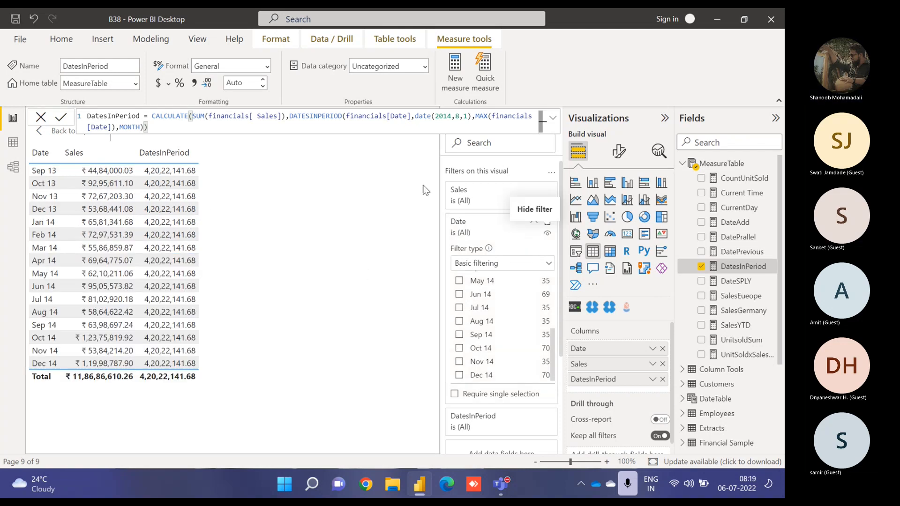
- Change the DatesInPeriod start date to DATE(2014,9,1) and its interval to QUARTER
click(462, 116)
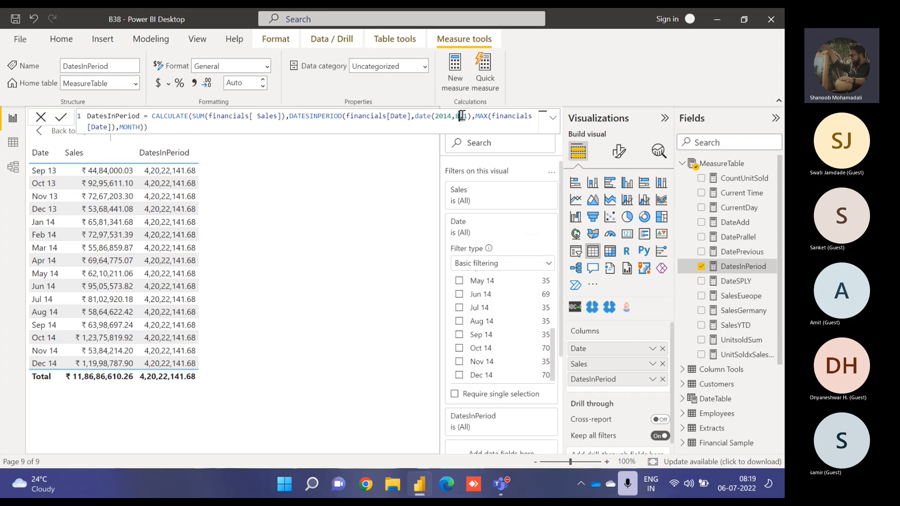
key(BackSpace)
text(9)
key(ctrl+End)
key(Return)
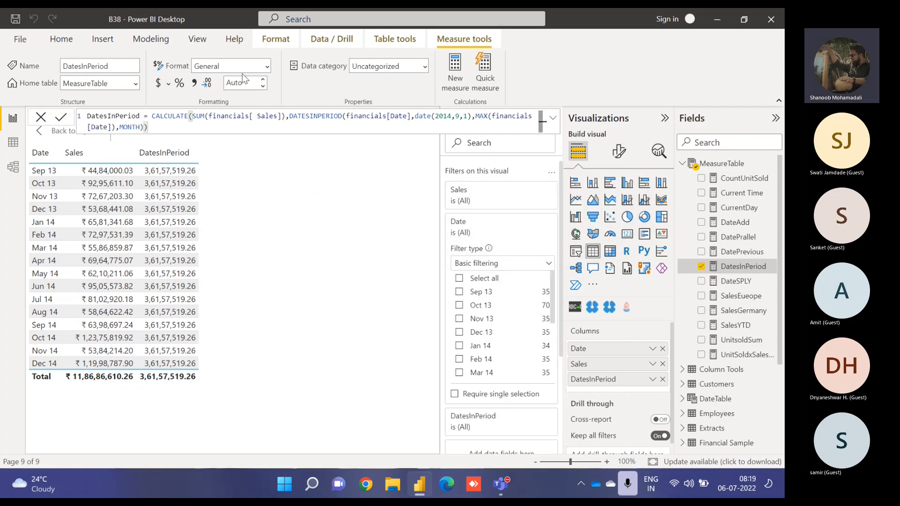
double_click(130, 128)
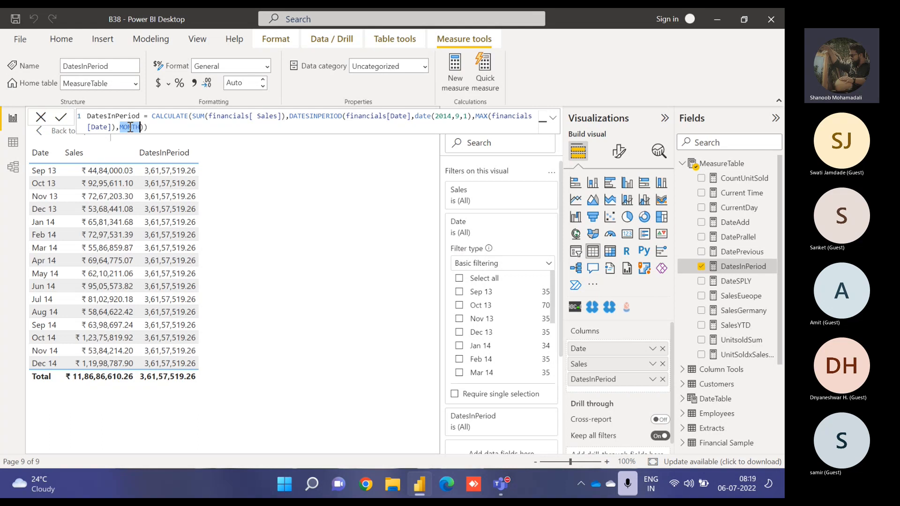
text(QUARTER)
key(Return)
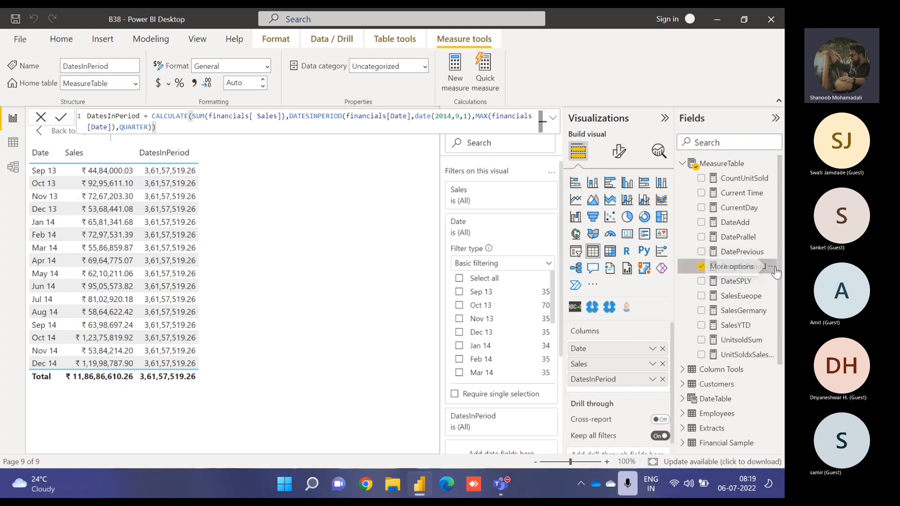
- Create a new measure named DatesBet in MeasureTable and begin its formula with CALCULATE(SUM(
right_click(772, 268)
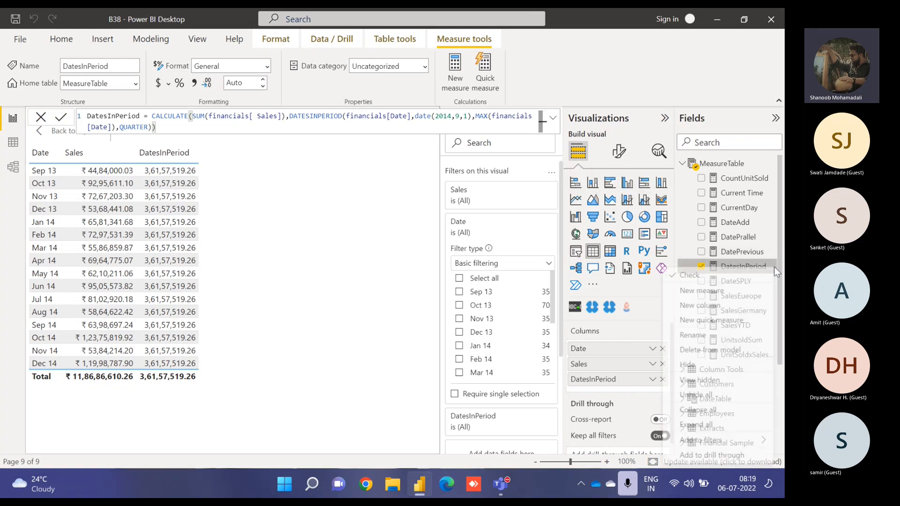
click(726, 292)
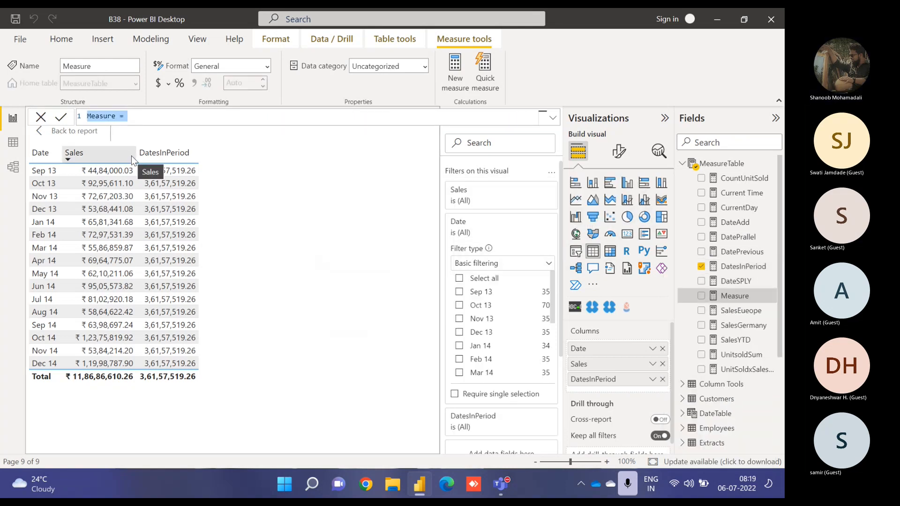
text(Dates)
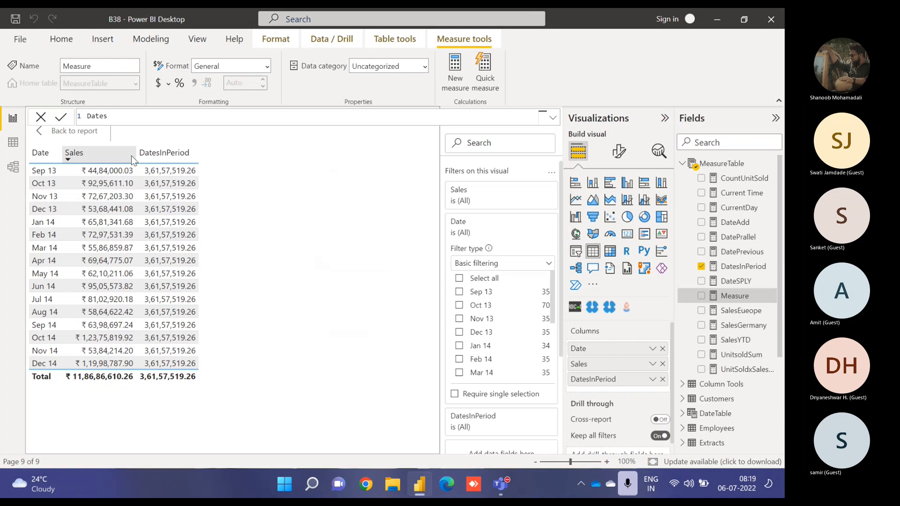
text(Bet = CALCULATE()
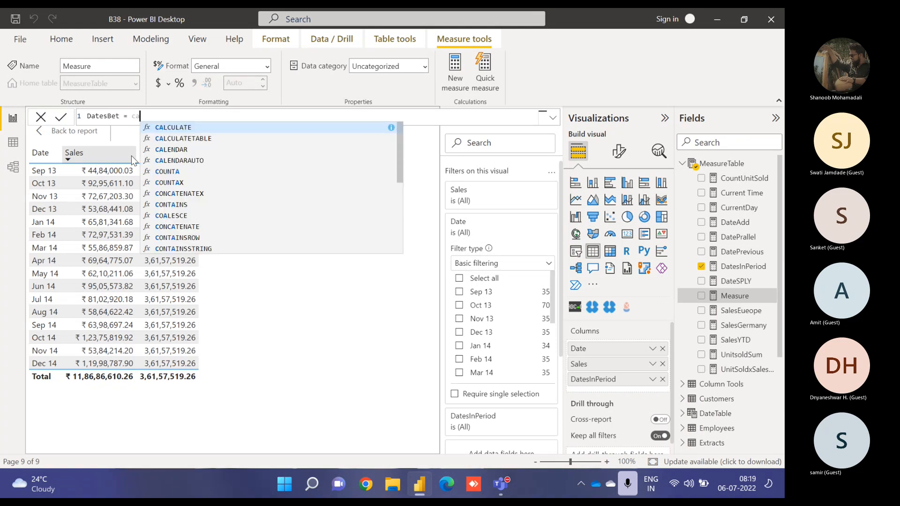
text(ssum)
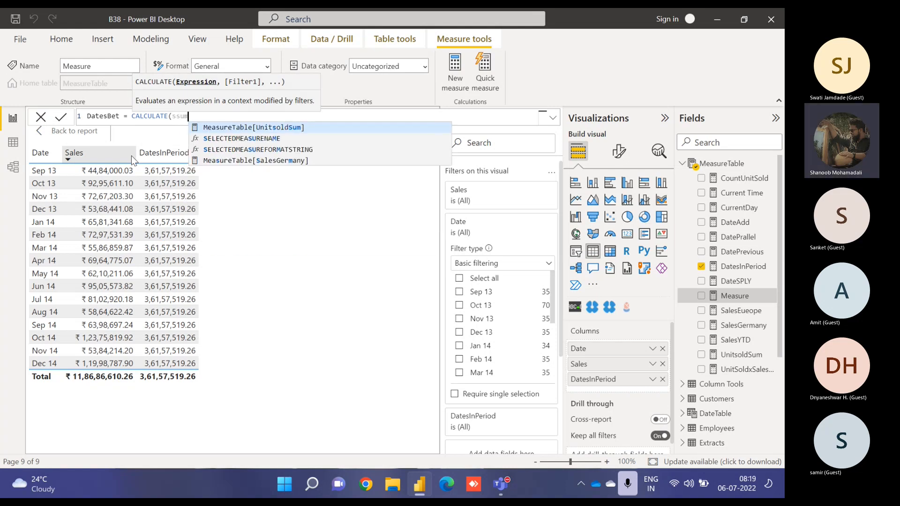
key(BackSpace)
key(BackSpace)
key(BackSpace)
text(u)
key(Tab)
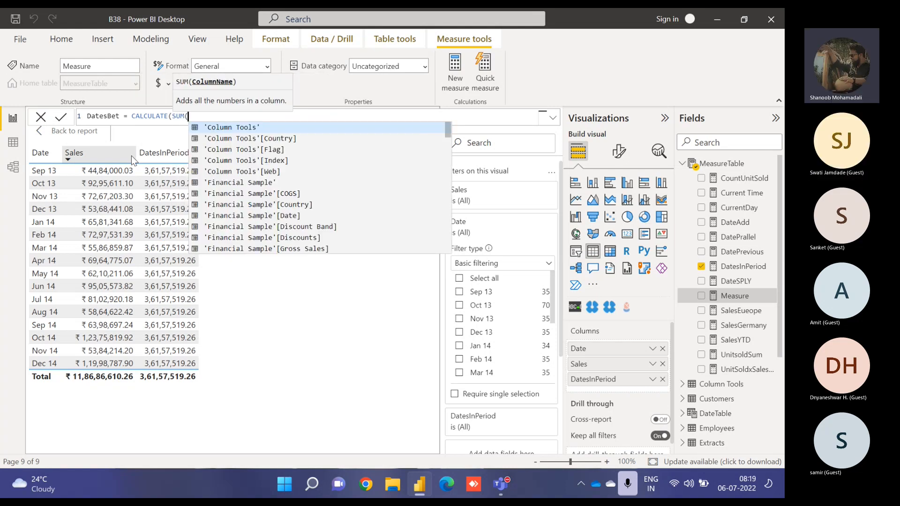
- Complete the SUM argument with the financials[ Sales] column
text(sal)
key(Down)
key(Down)
key(Down)
key(Down)
key(Down)
key(Down)
key(Down)
key(Down)
key(Down)
key(Down)
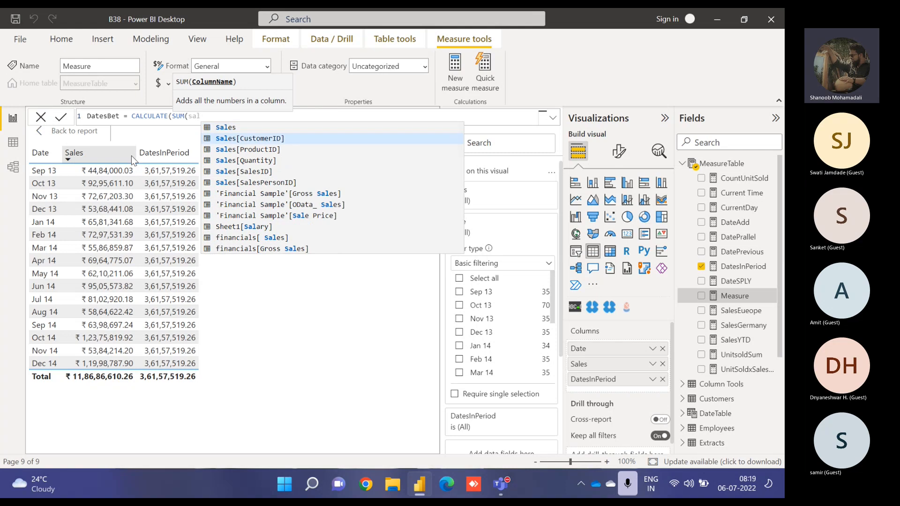
key(Tab)
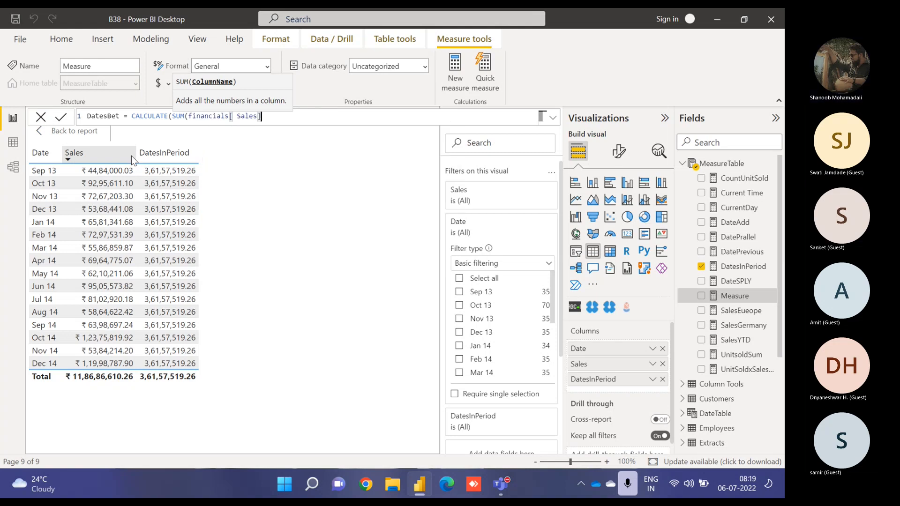
- Add DATESBETWEEN as the CALCULATE filter, with financials[Date] as its first argument
text(),date)
text(sbet)
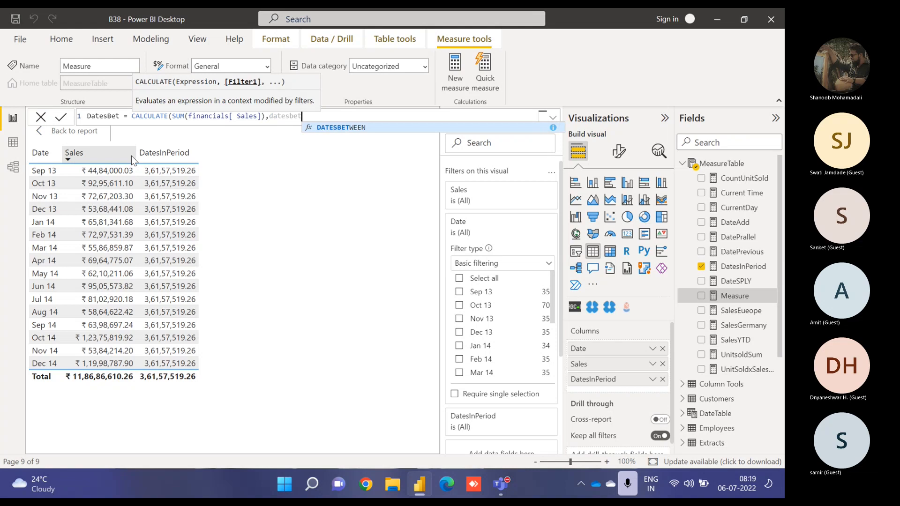
key(Tab)
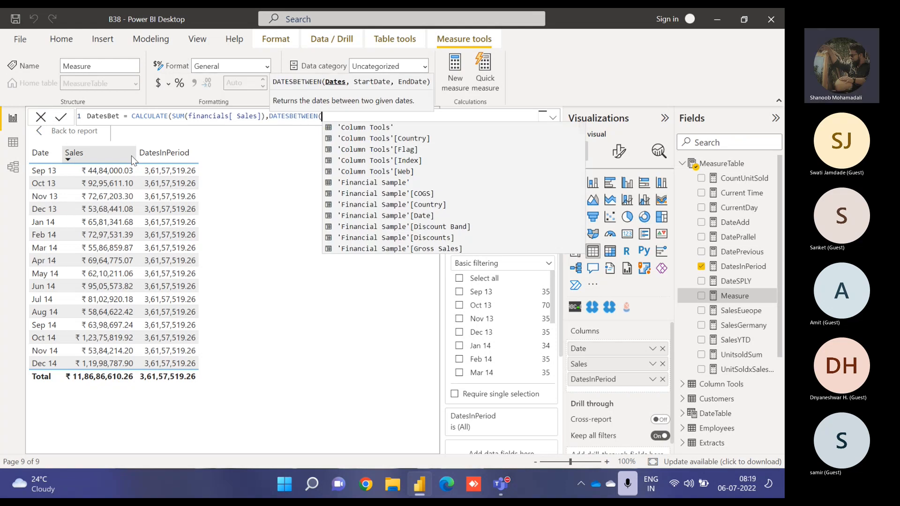
text(fina)
key(BackSpace)
key(BackSpace)
key(BackSpace)
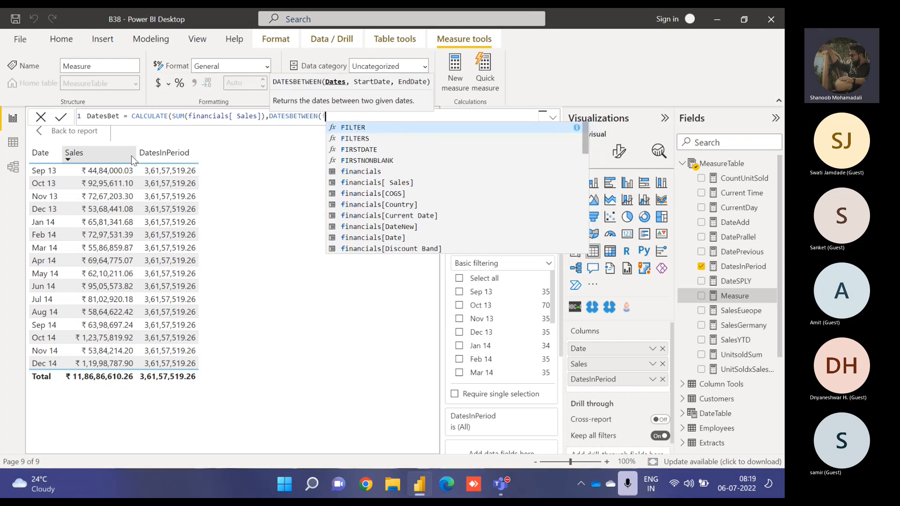
key(BackSpace)
text(date)
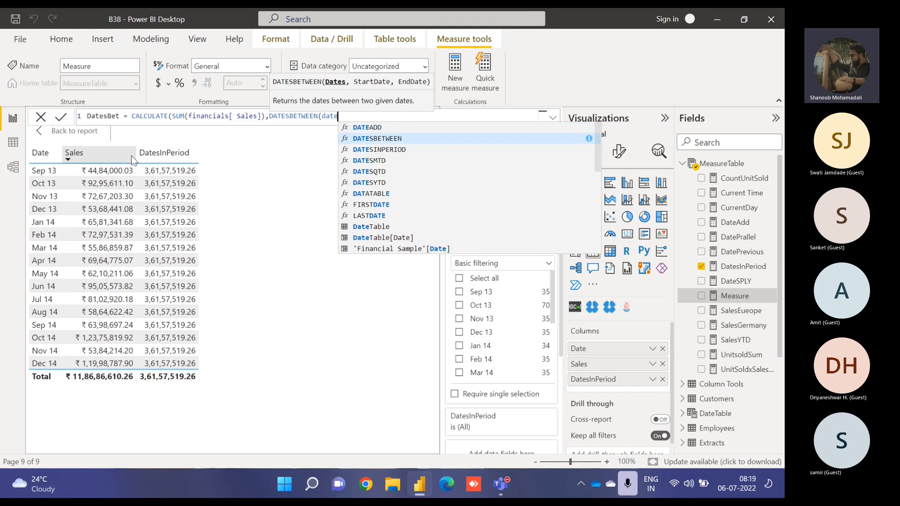
key(Down)
key(Down)
key(Down)
key(Down)
key(Down)
key(Down)
key(Down)
key(Down)
key(Down)
key(Down)
key(Down)
key(Down)
key(Down)
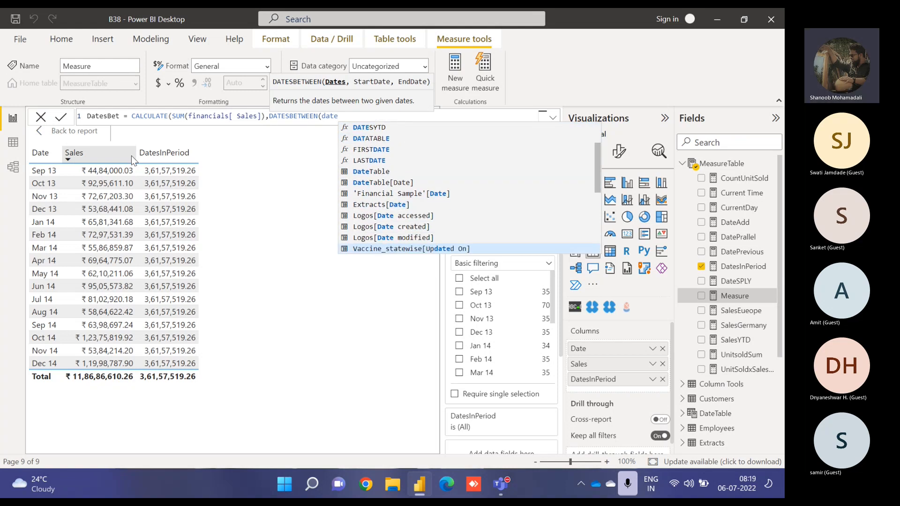
key(Down)
key(Tab)
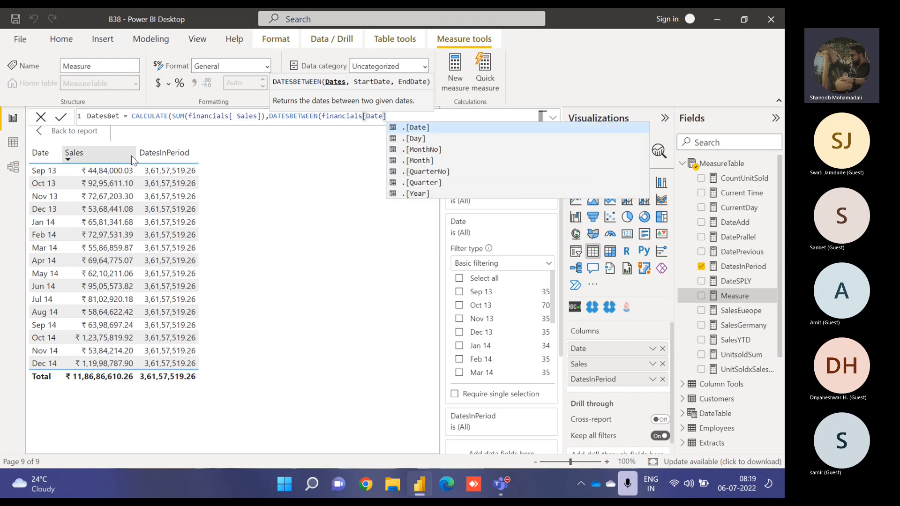
text())
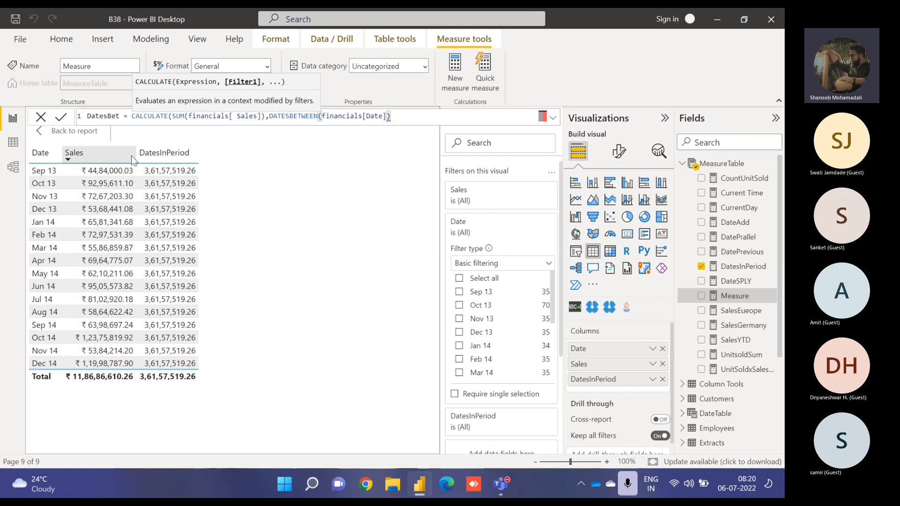
key(BackSpace)
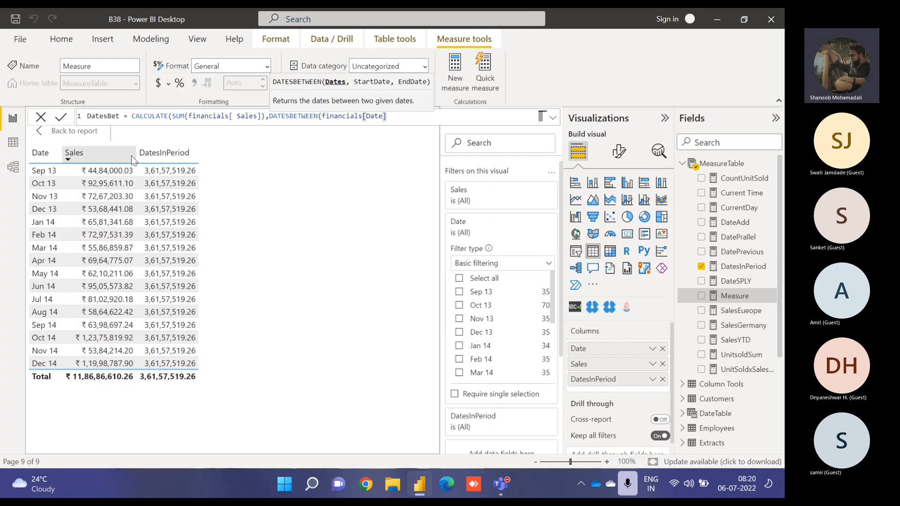
text(,)
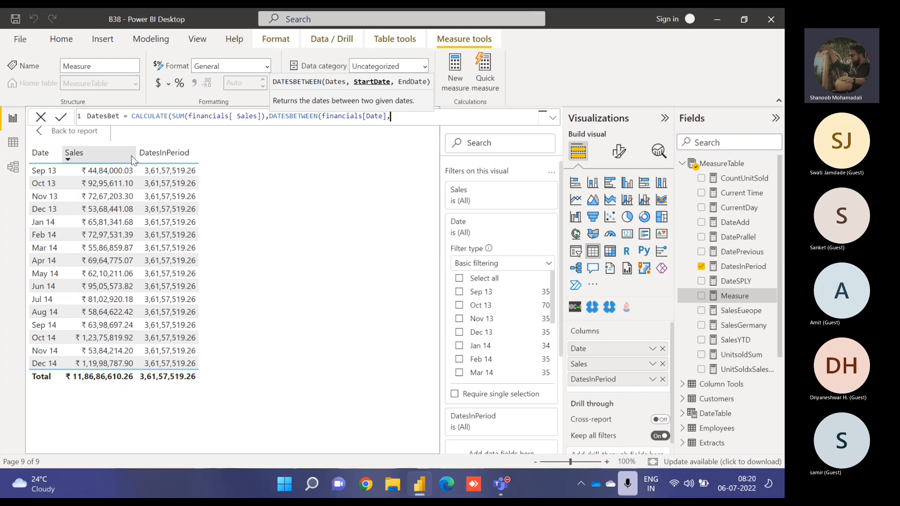
text(date()
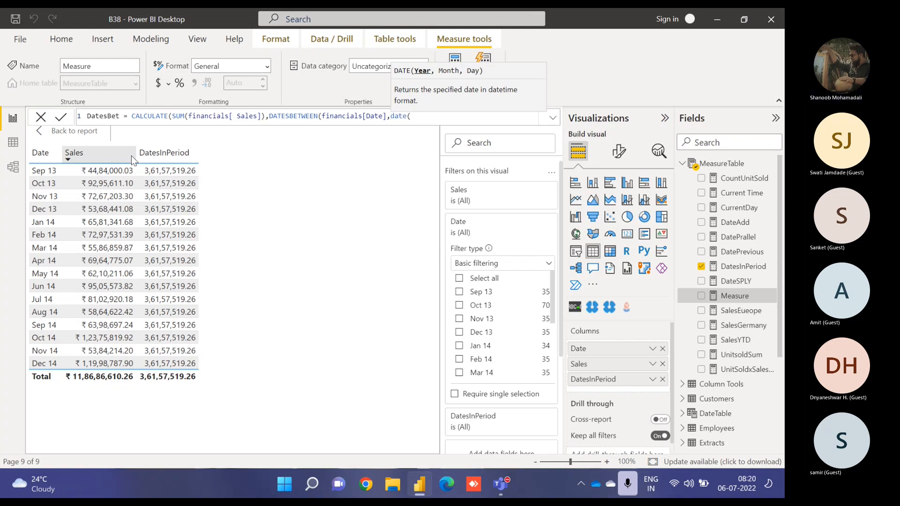
key(BackSpace)
key(BackSpace)
key(BackSpace)
key(BackSpace)
key(BackSpace)
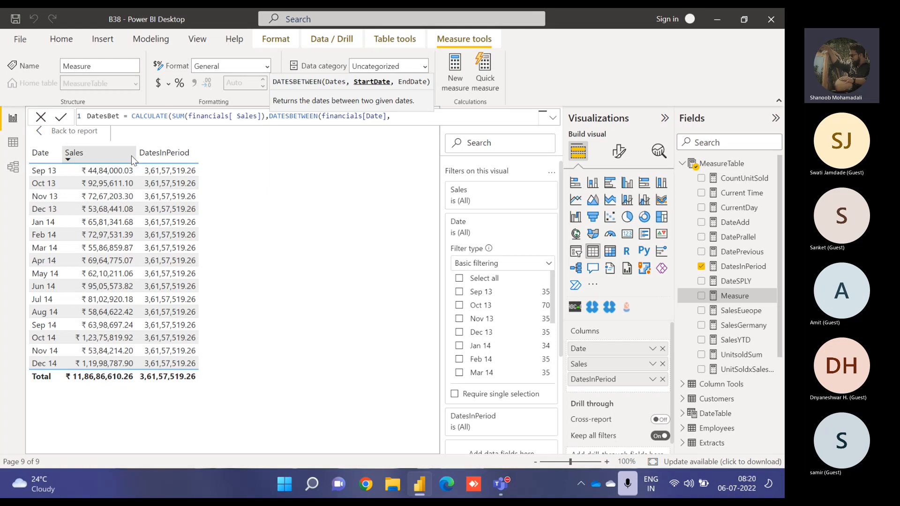
- Move CALCULATE to a new line and start a variable named stdt after DatesBet =
click(129, 117)
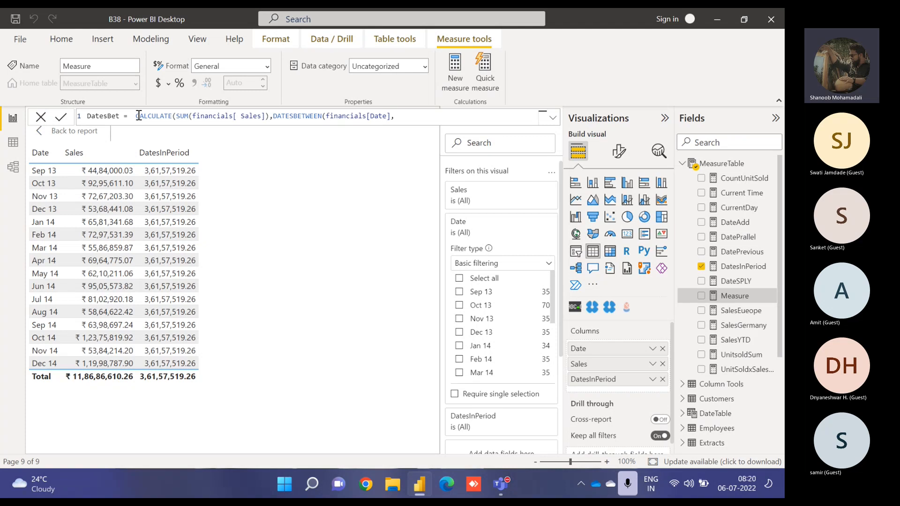
key(shift+Return)
click(139, 116)
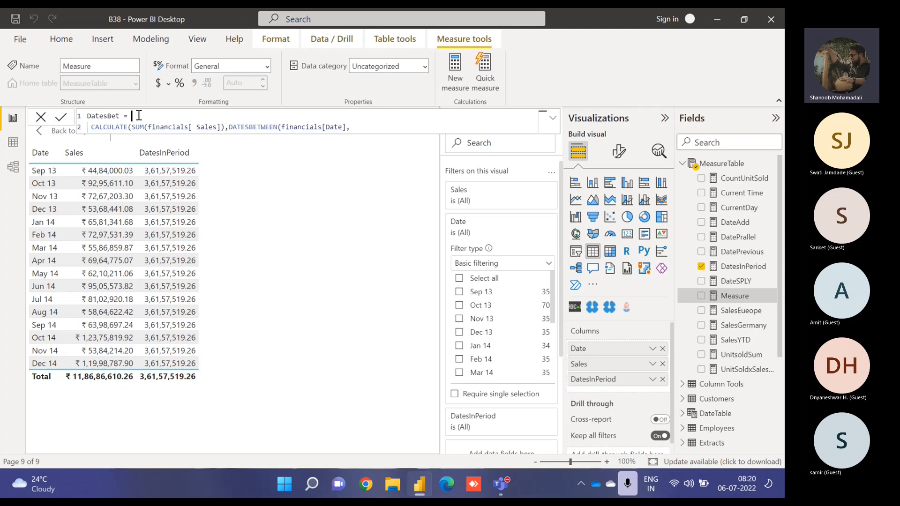
text(var s)
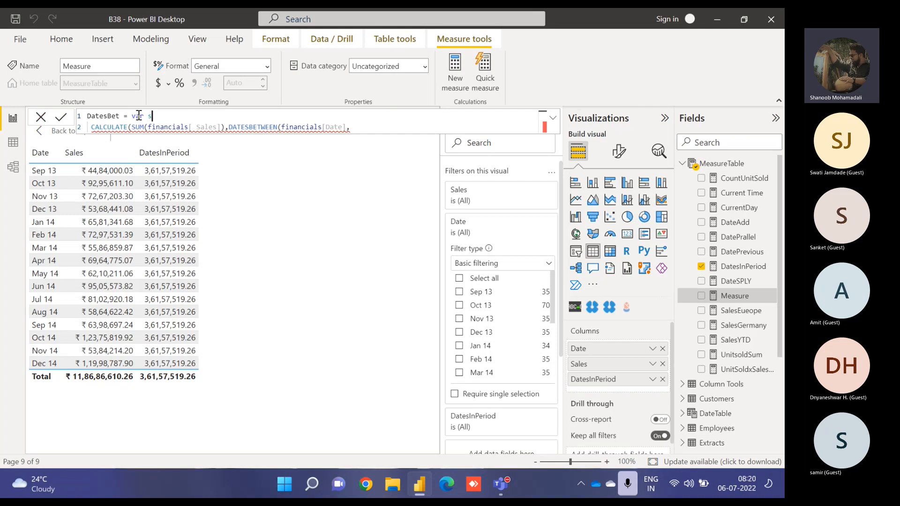
text(tdt =)
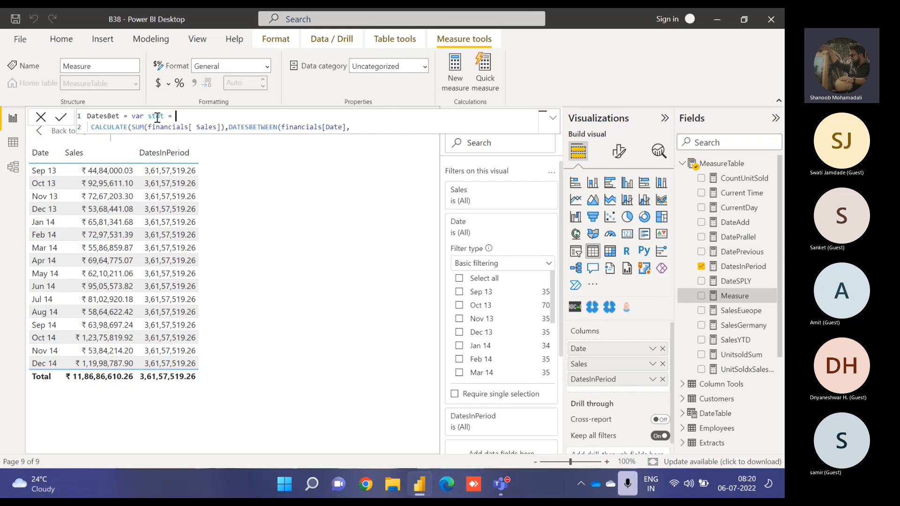
double_click(158, 116)
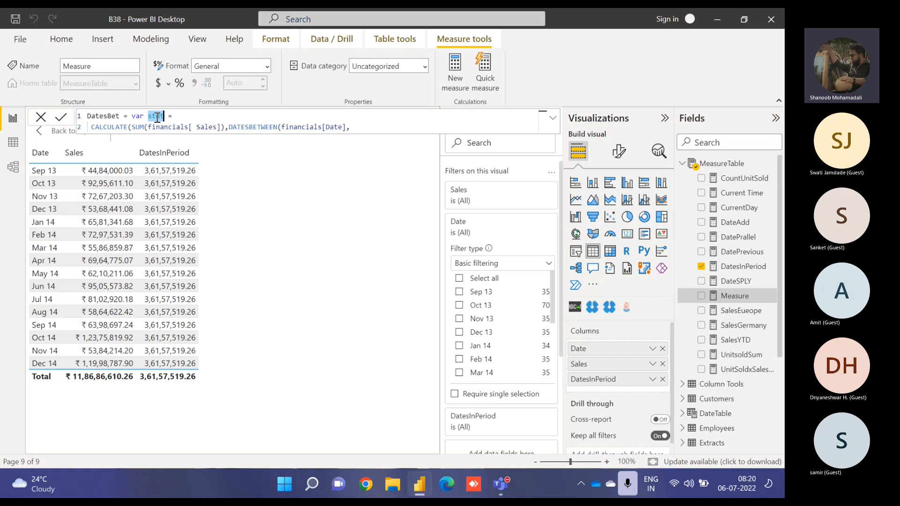
double_click(133, 116)
double_click(157, 117)
click(180, 117)
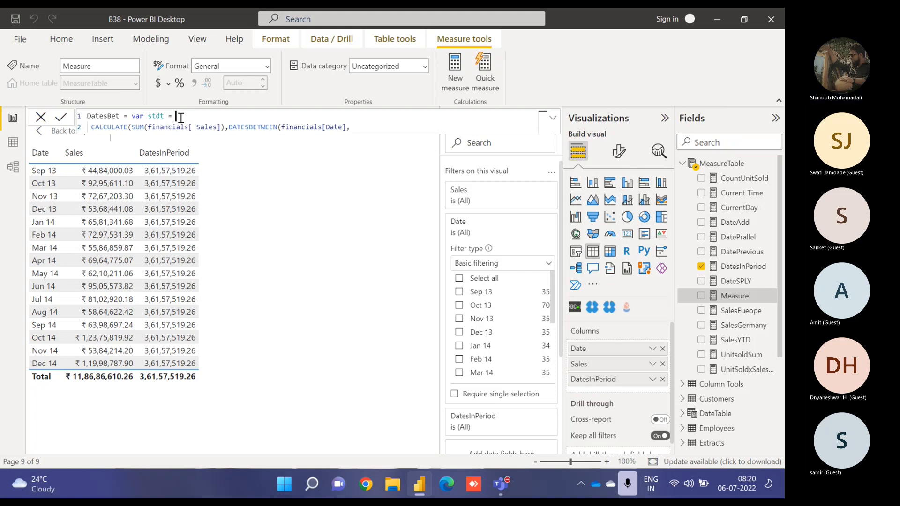
- Set the stdt variable to min(financials[Date])
text(min()
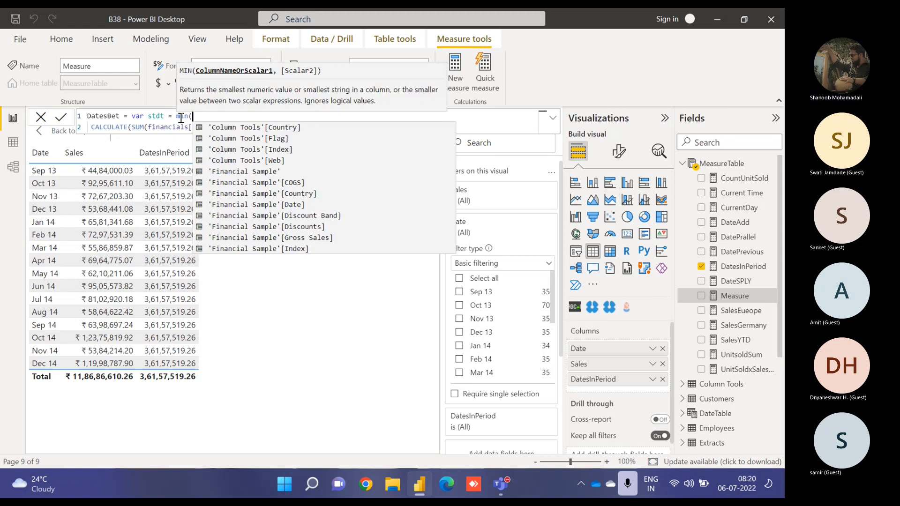
text(date)
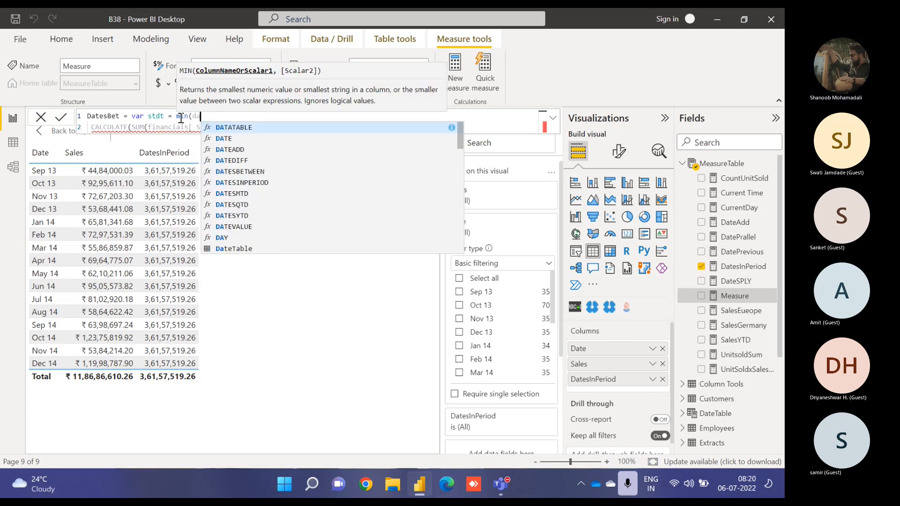
key(Down)
key(Down)
key(Down)
key(Down)
key(Down)
key(Down)
key(Down)
key(Down)
key(Down)
key(Down)
key(Down)
key(Down)
key(Down)
key(Down)
key(Down)
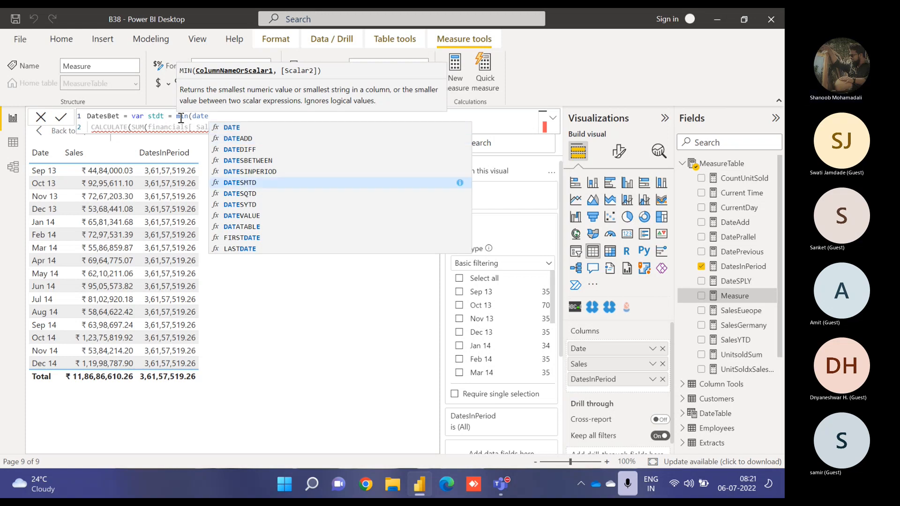
key(Down)
key(Down)
key(Down)
key(Down)
key(Down)
key(Down)
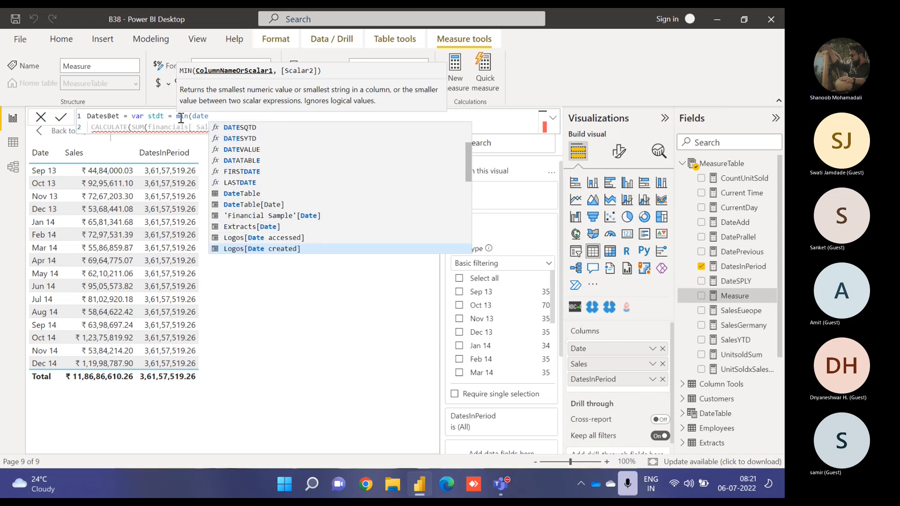
key(Down)
key(Down)
key(Down)
key(Down)
key(Down)
key(Down)
key(Down)
key(Down)
key(Down)
key(Down)
key(Down)
key(Down)
key(Down)
key(Down)
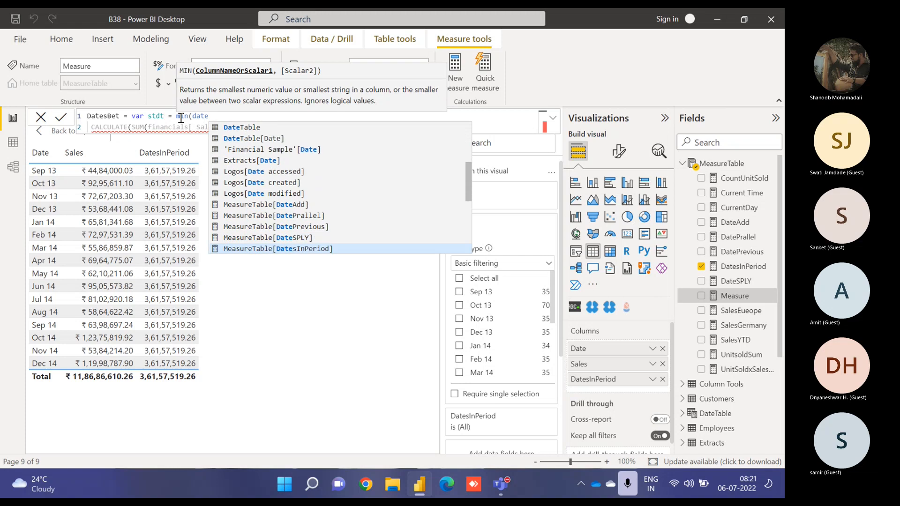
key(Up)
key(Up)
key(Up)
key(Up)
key(Up)
key(Up)
key(Up)
key(Up)
key(Up)
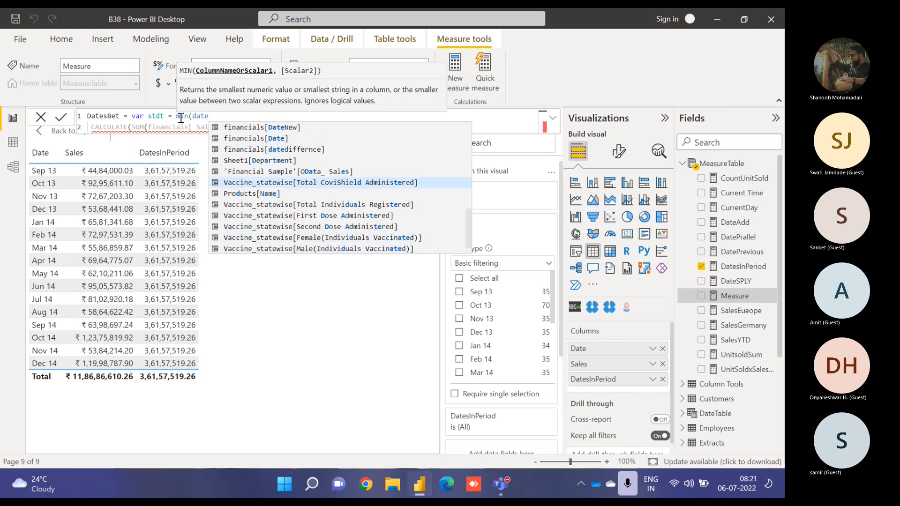
key(Tab)
text())
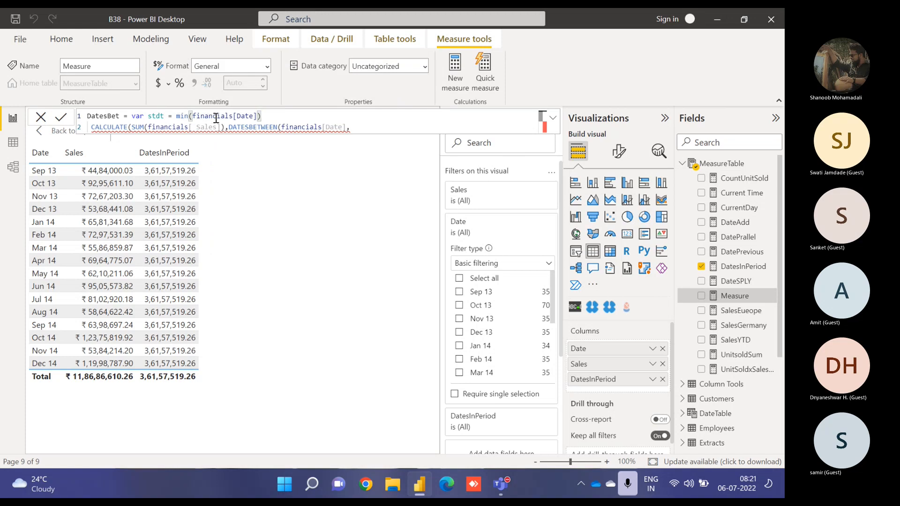
- Insert a return line before the CALCULATE expression and remove its leading indent
key(shift+Return)
text(return)
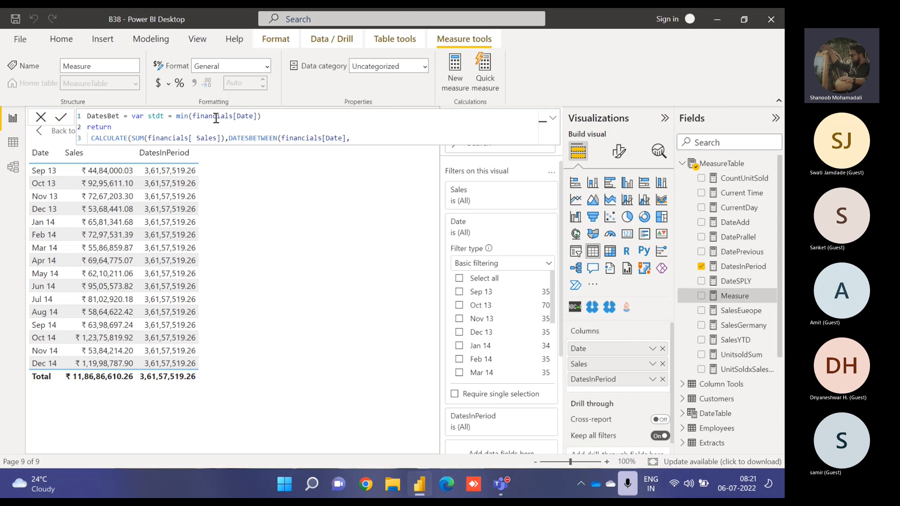
key(Down)
key(Left)
key(Left)
key(Left)
key(Left)
key(Left)
key(BackSpace)
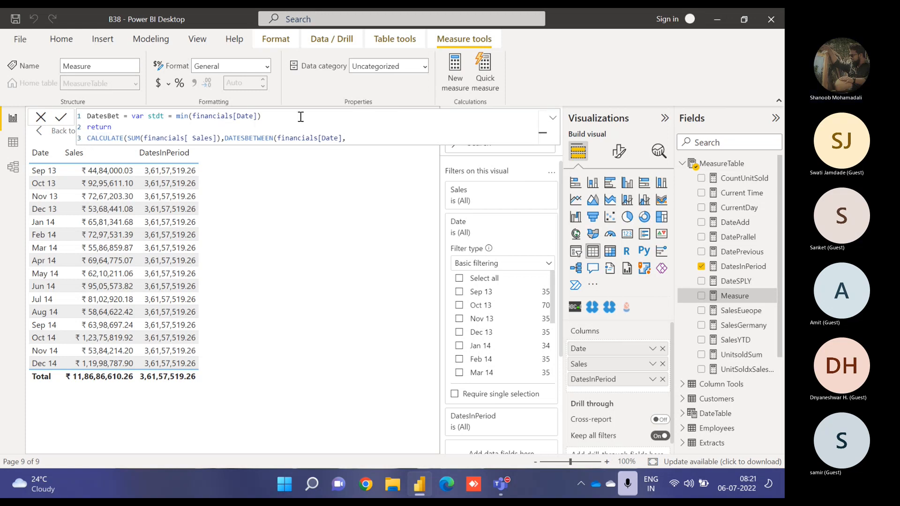
- Add a variable enddt = max(financials[Date]) on a new line after the stdt variable
click(277, 119)
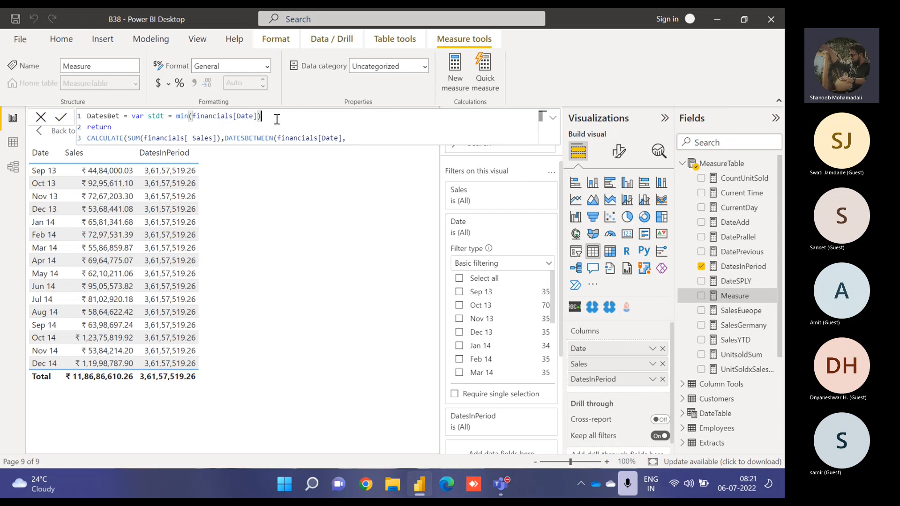
key(shift+Return)
text(va)
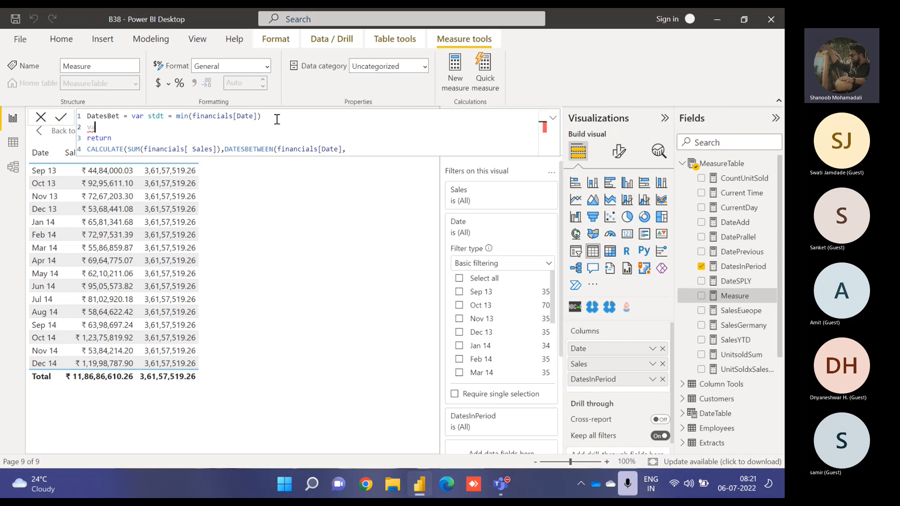
text(r enddt )
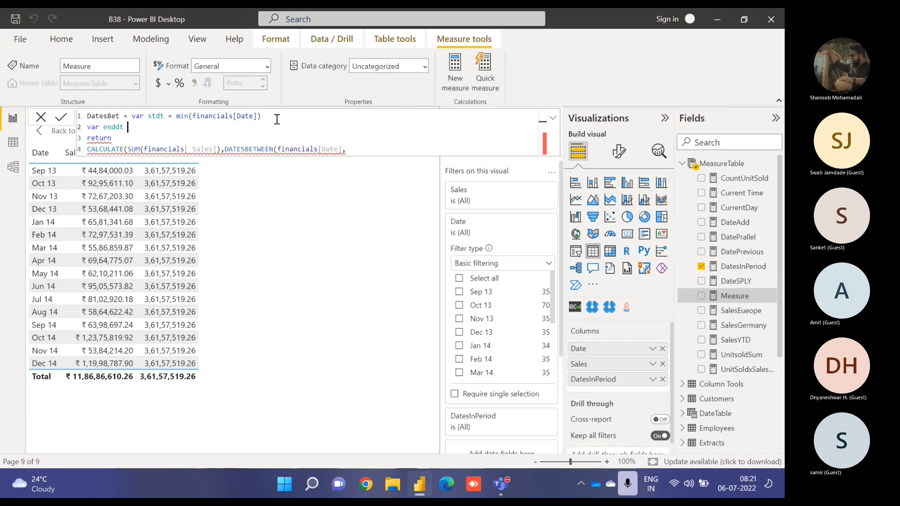
text(= max)
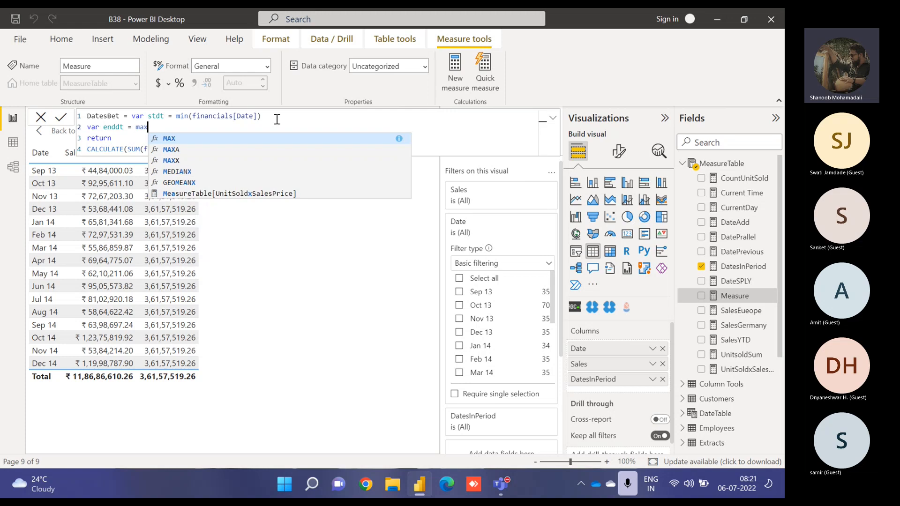
text((date)
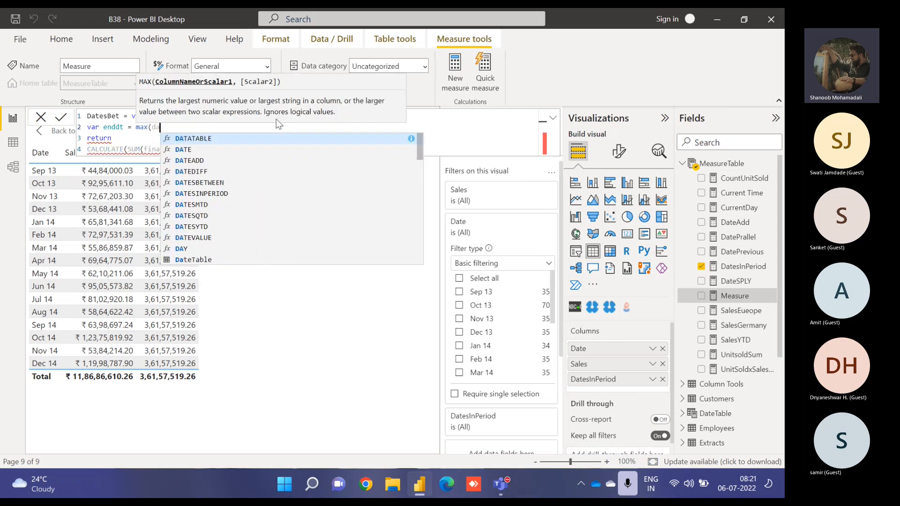
key(Up)
key(Up)
key(Up)
key(Up)
key(Up)
key(Up)
key(Up)
key(Up)
key(Up)
key(Up)
key(Up)
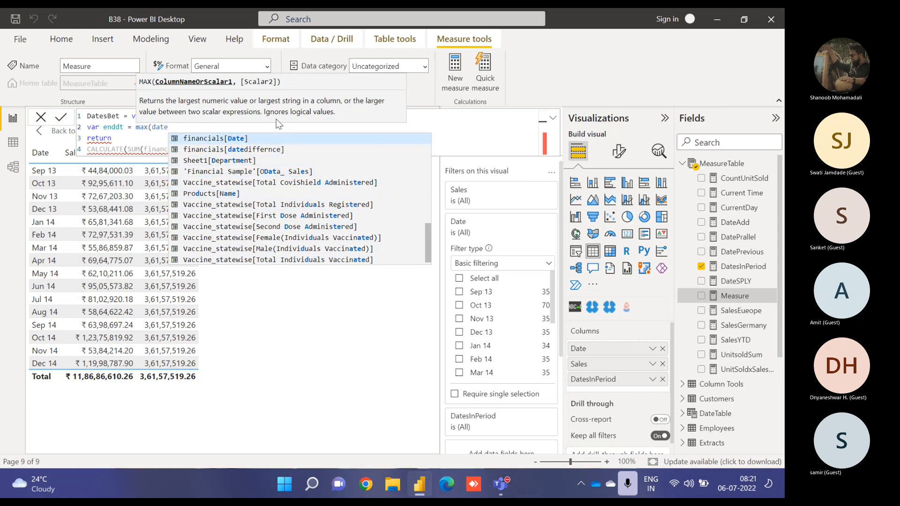
key(Tab)
key(Escape)
text())
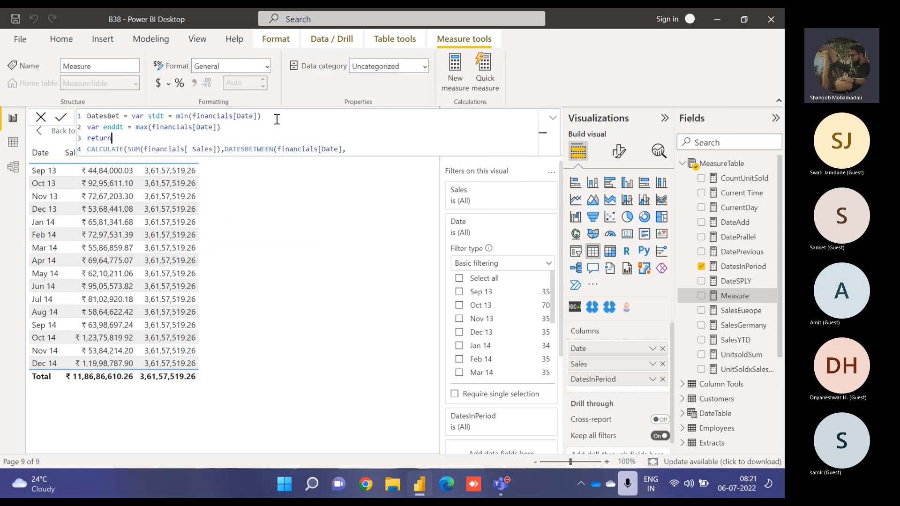
- Pass stdt and enddt as the DATESBETWEEN start and end dates, close the expression, and commit the DatesBet measure
key(Down)
key(Down)
key(Right)
key(Right)
key(Right)
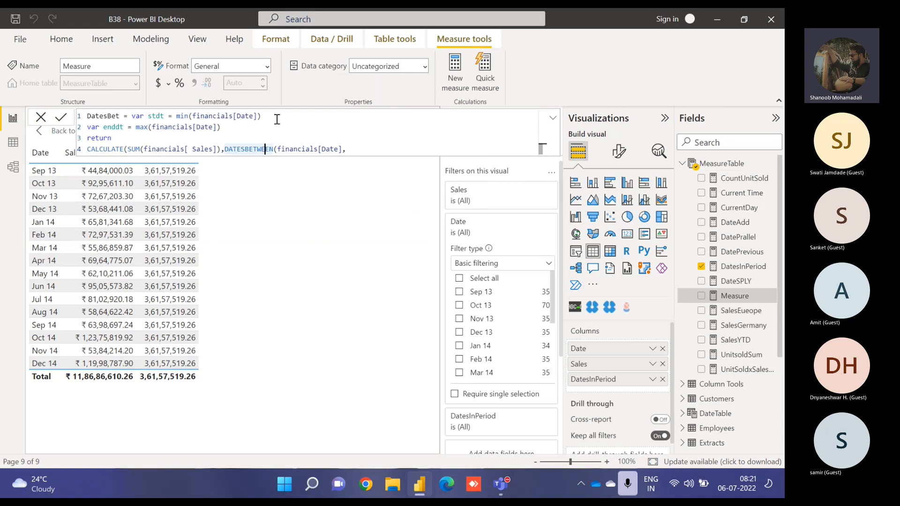
key(End)
key(BackSpace)
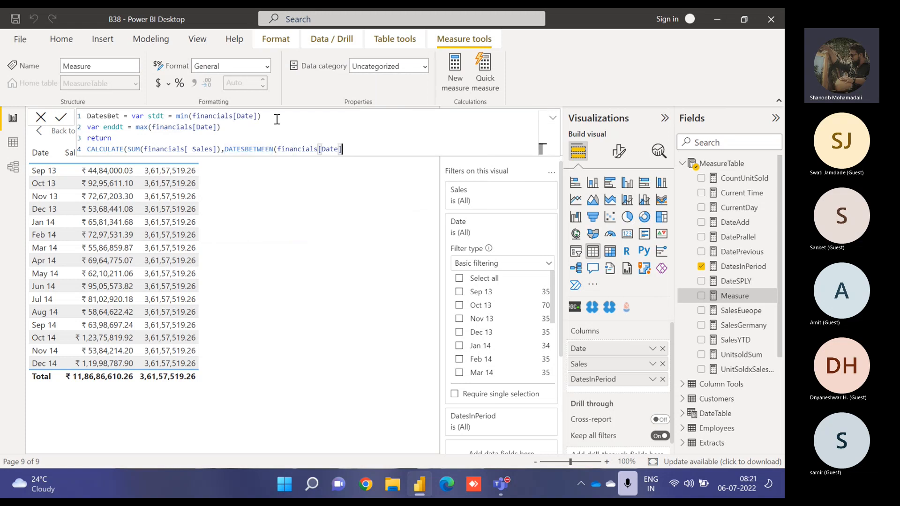
text(,stdt)
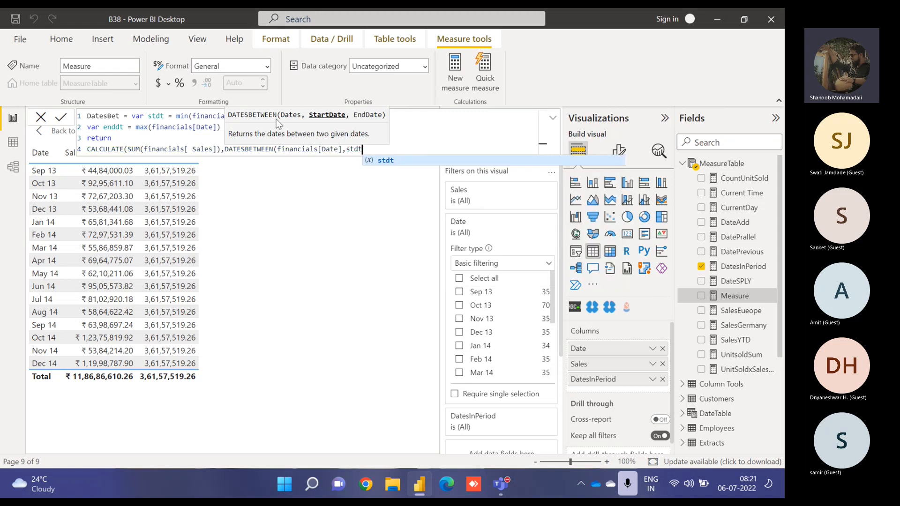
text(,enddt)
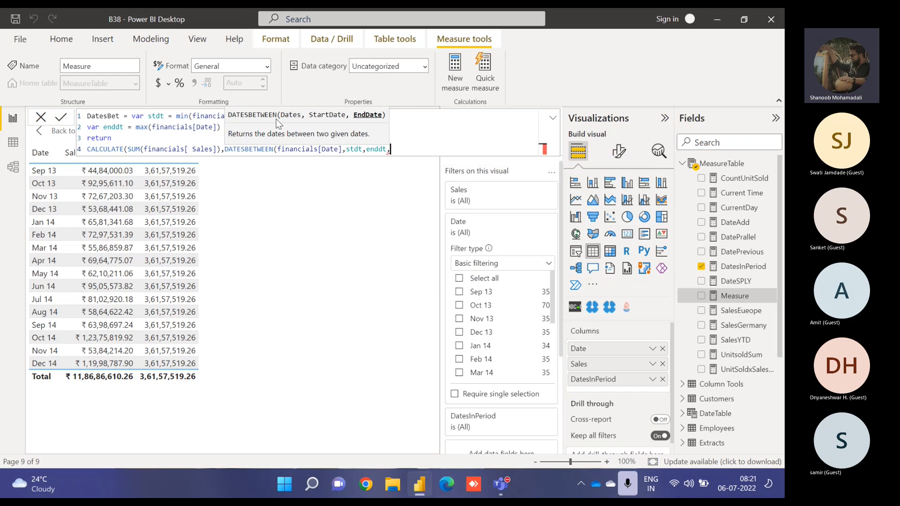
text())
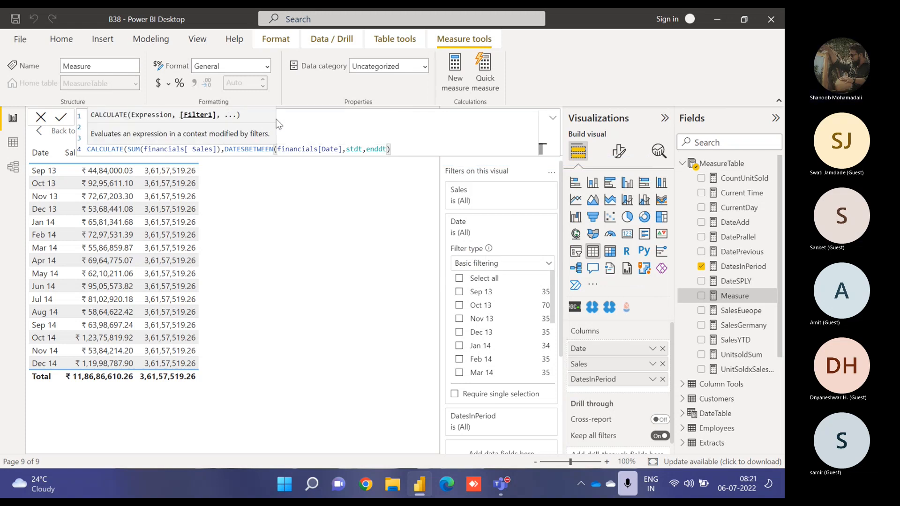
text())
key(Return)
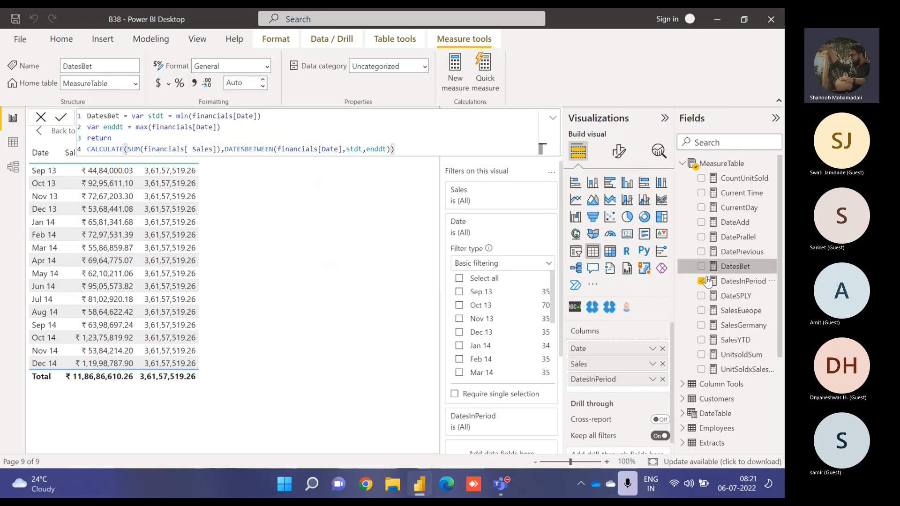
- Add DatesBet to the table and filter the Date field to Nov 13 and Dec 13
click(701, 266)
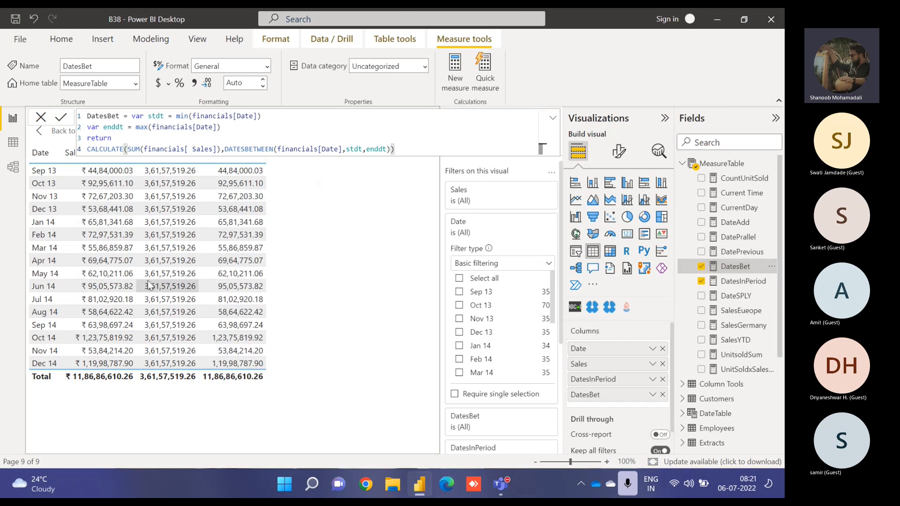
click(461, 321)
click(459, 332)
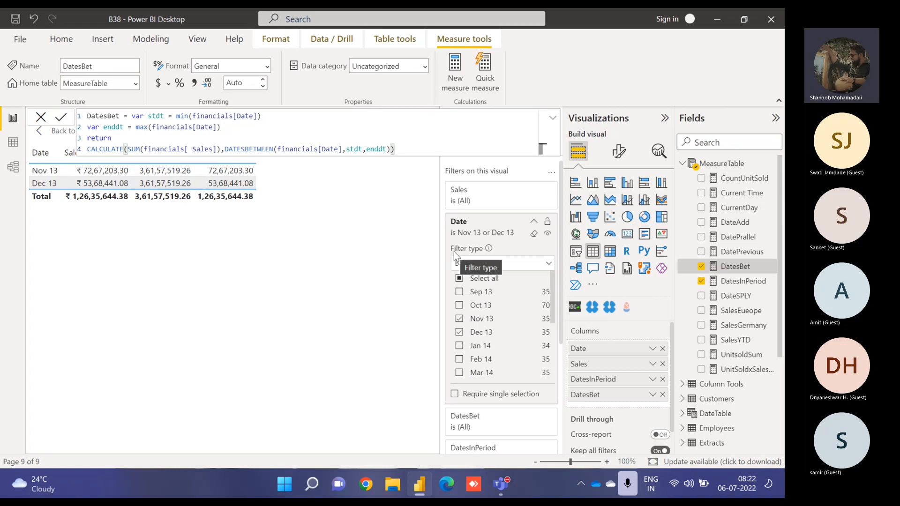
- In the DatesInPeriod measure, replace the start date and interval arguments with MAX(financials[Date])
click(745, 283)
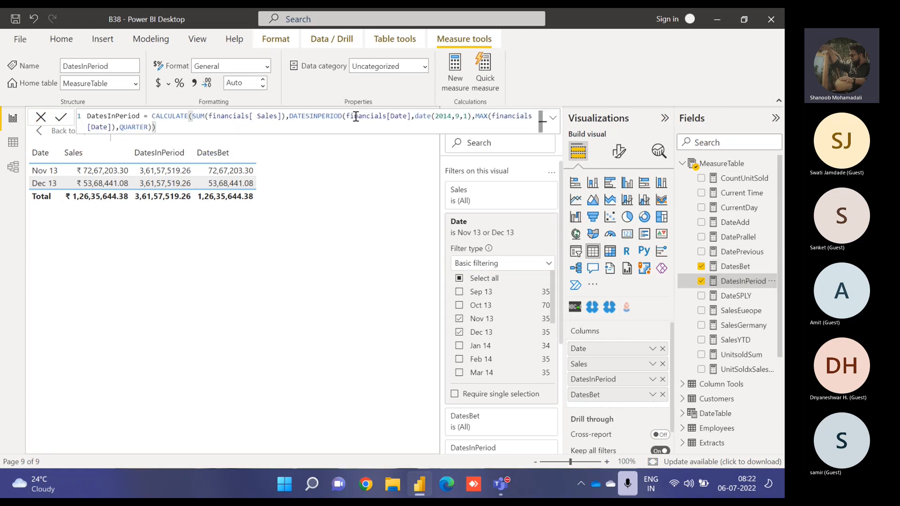
drag(414, 117, 419, 127)
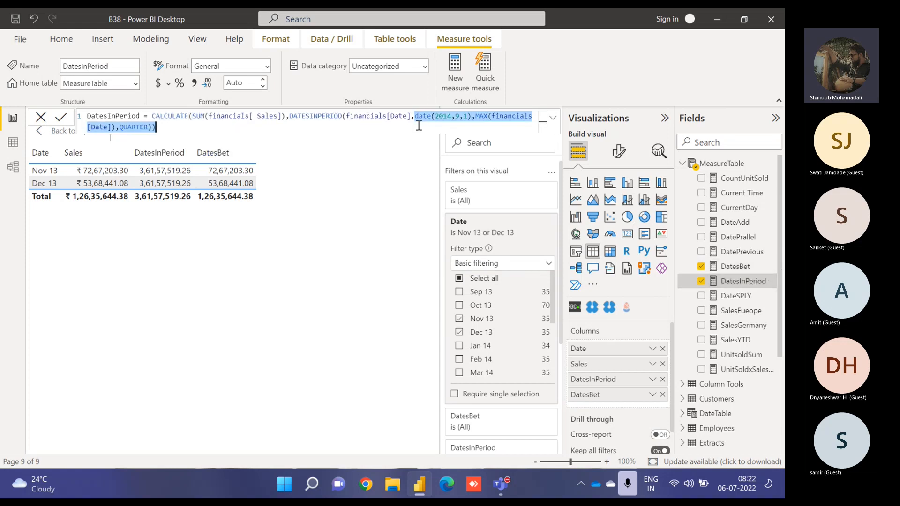
key(BackSpace)
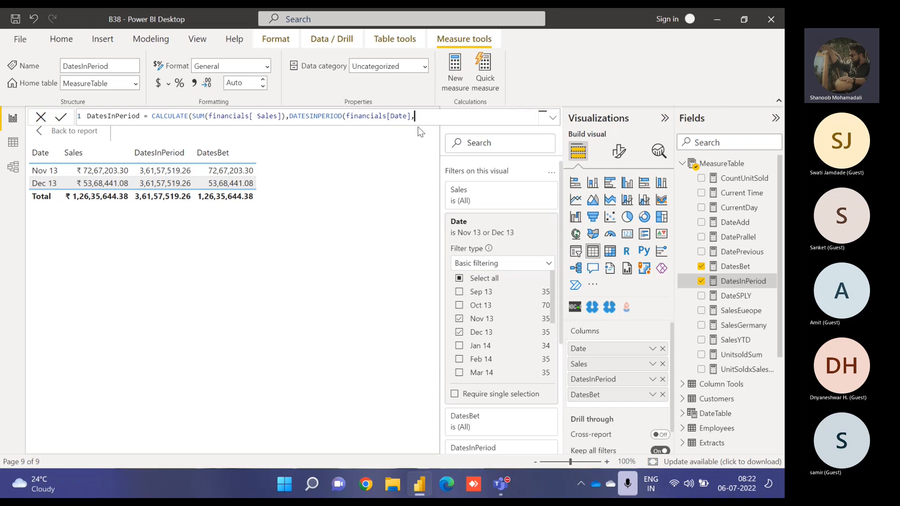
text(MAX()
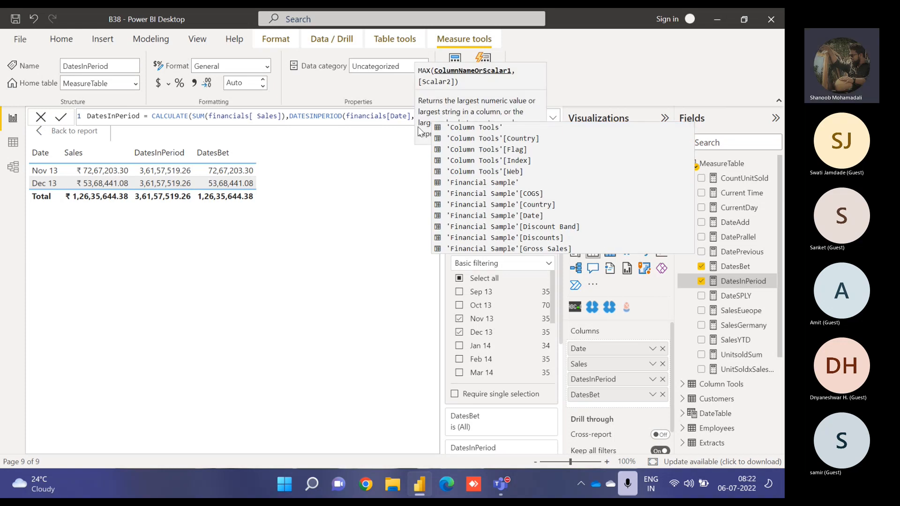
text(date)
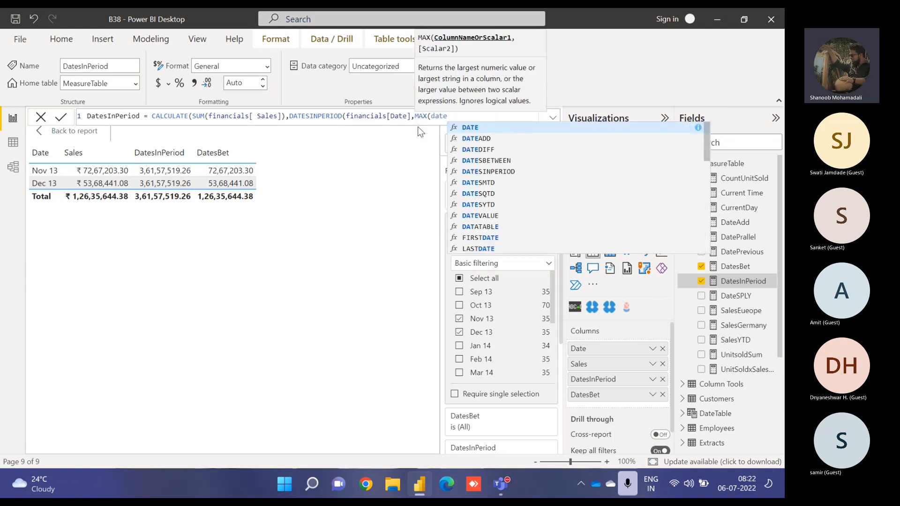
key(Up)
key(Up)
key(Up)
key(Up)
key(Up)
key(Up)
key(Up)
key(Up)
key(Up)
key(Up)
key(Up)
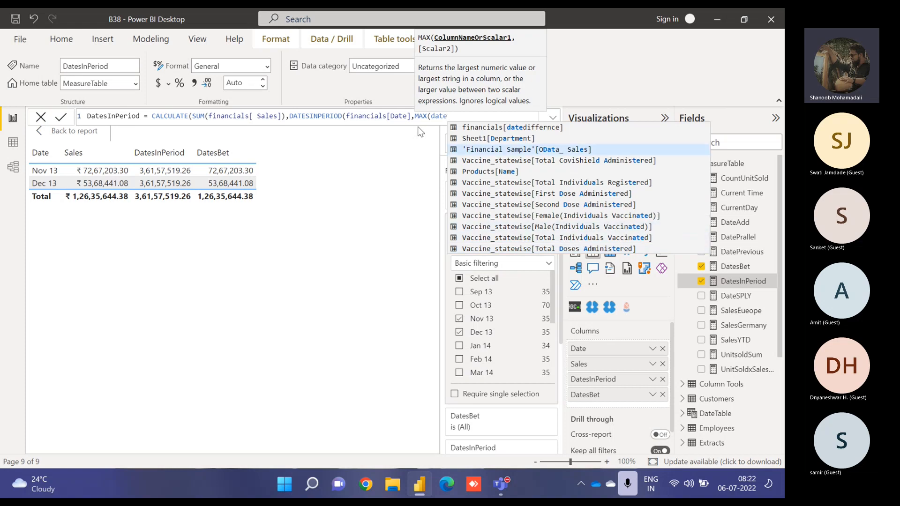
key(Up)
key(Tab)
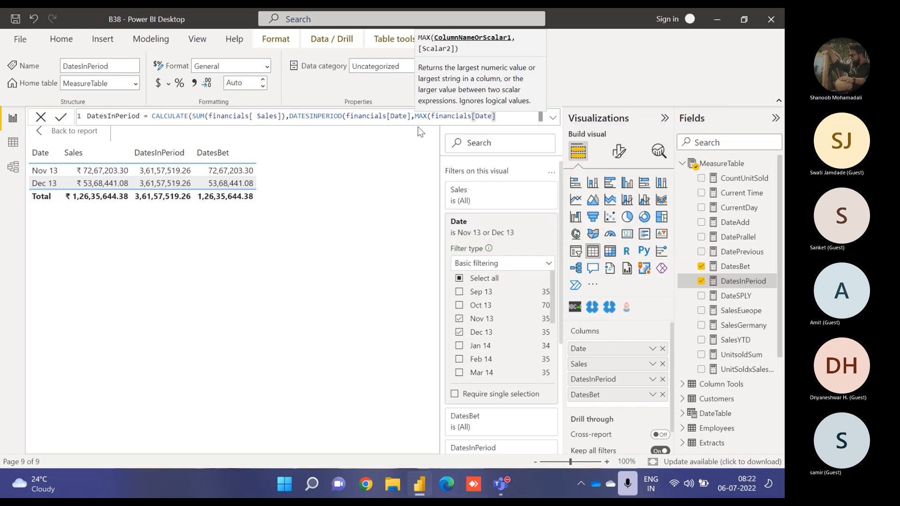
text())
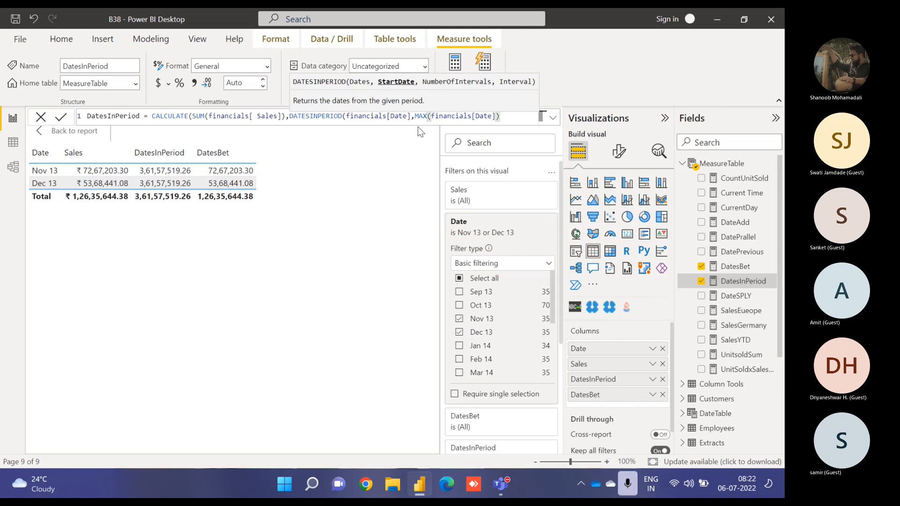
text(,)
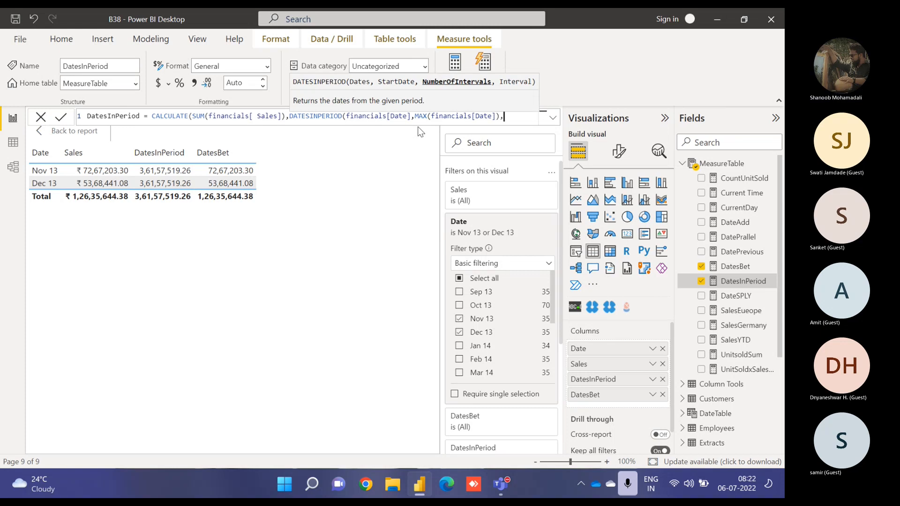
text(-)
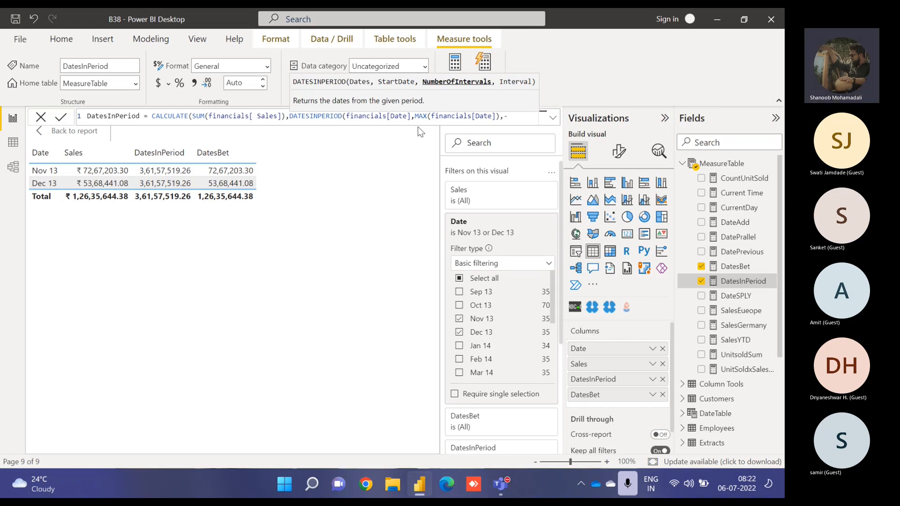
text(4,mo)
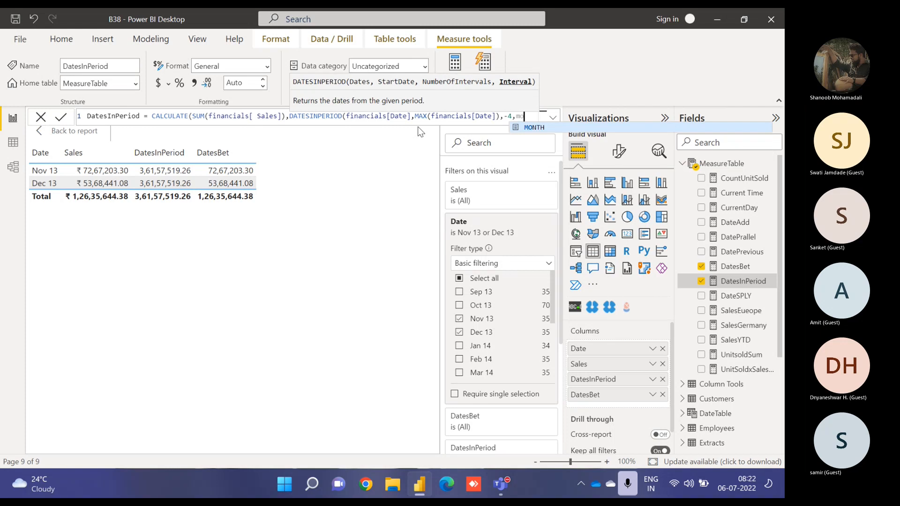
text(nth))
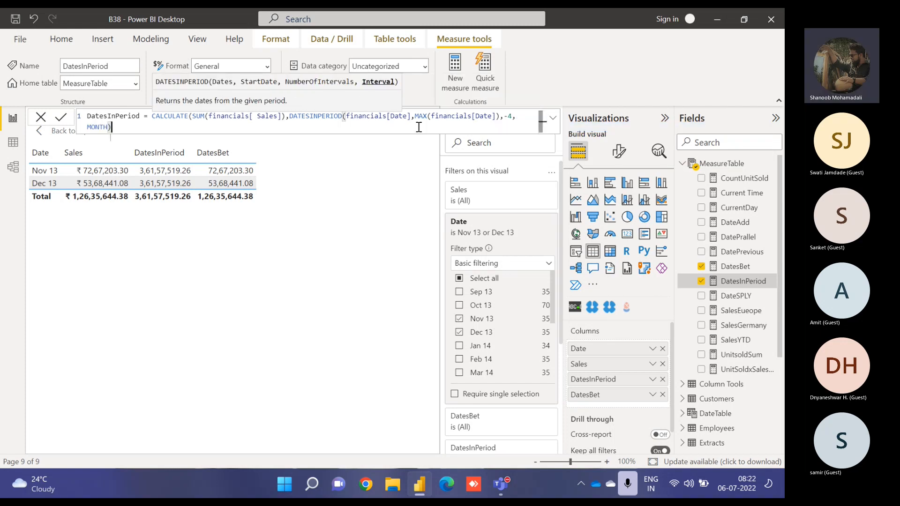
text())
- Set DATESINPERIOD's intervals to -4 with MONTH and commit the DatesInPeriod measure
key(Return)
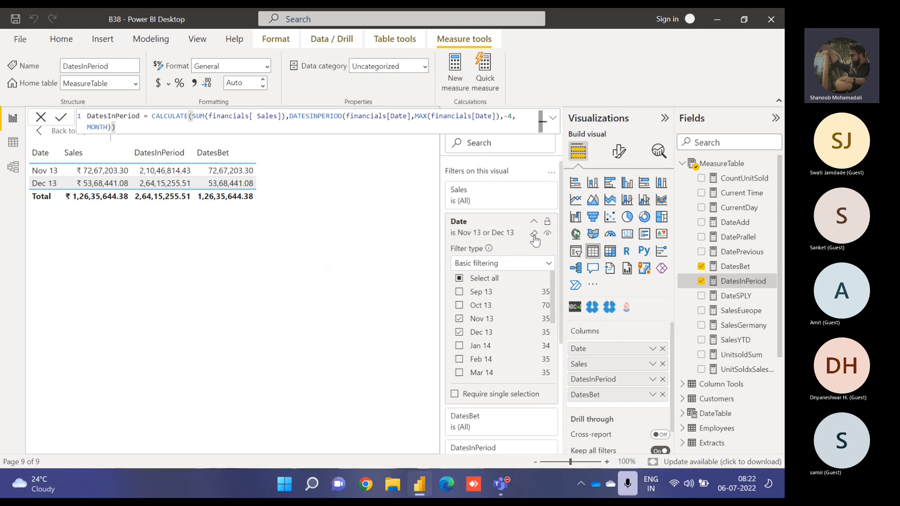
- Clear the Date filter on the visual and sort the table by the DatesInPeriod column
click(533, 233)
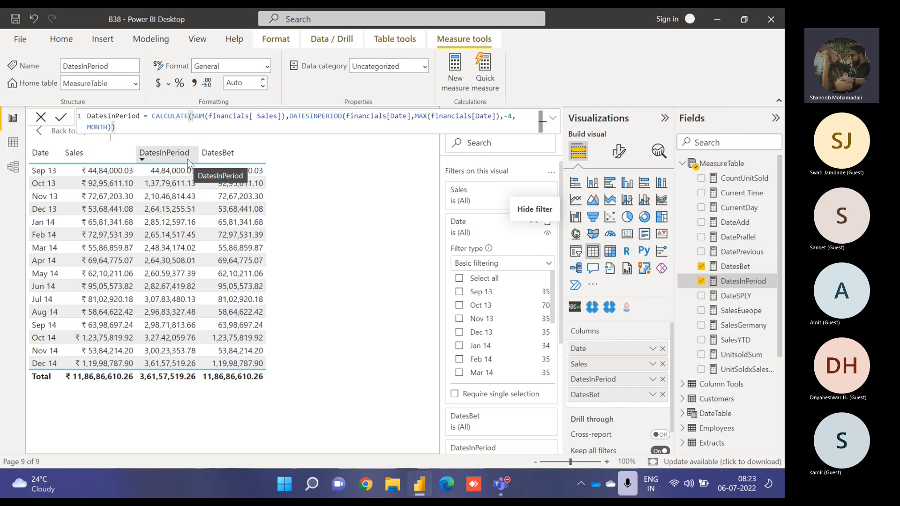
click(188, 164)
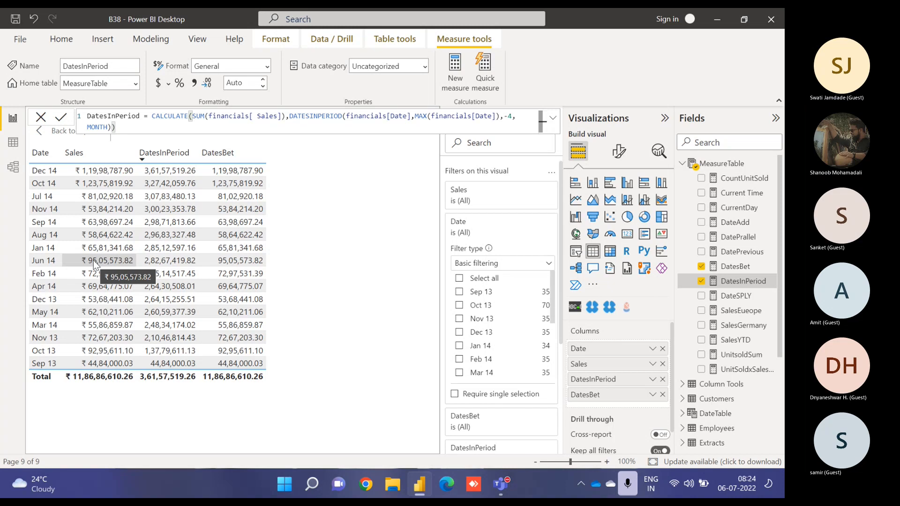
- Examine the stdt and enddt variables in the DatesBet formula
click(746, 267)
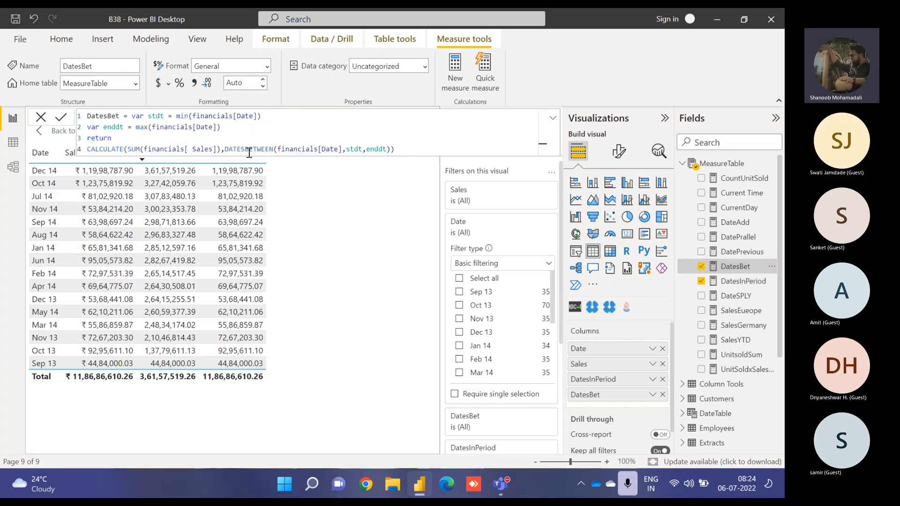
drag(346, 150, 387, 147)
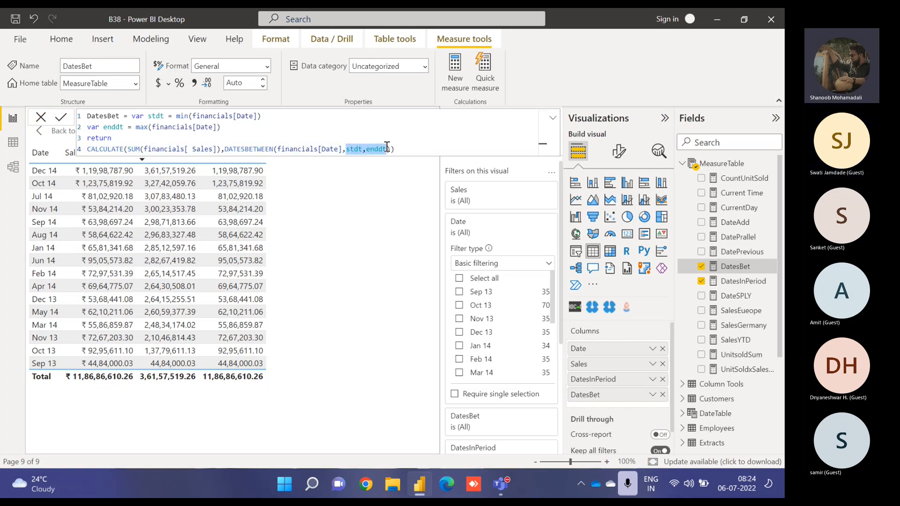
drag(132, 117, 143, 118)
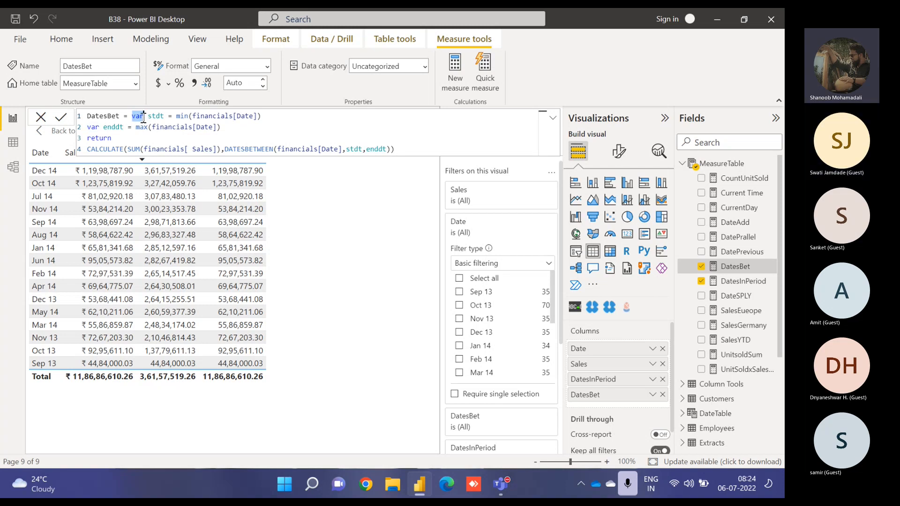
click(314, 227)
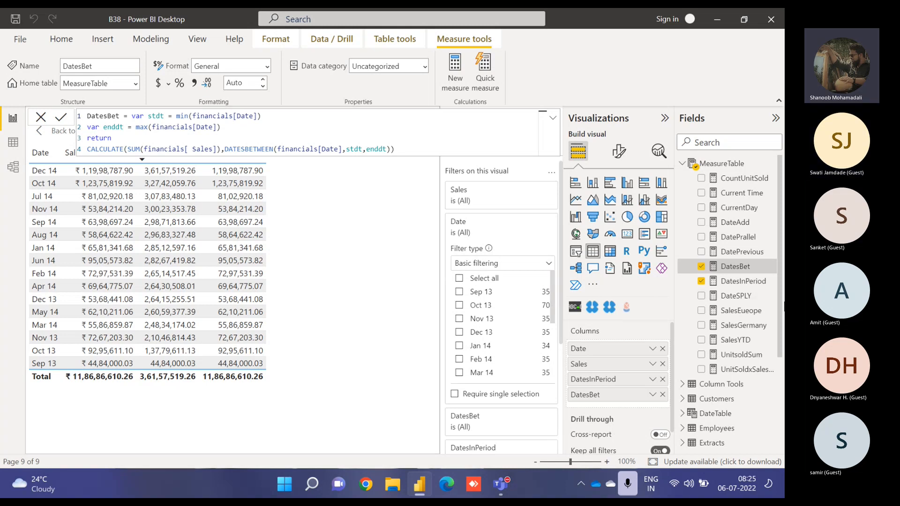
- Create a new measure named CalVar and start a variable europe = CALCULATE( in its formula
click(770, 266)
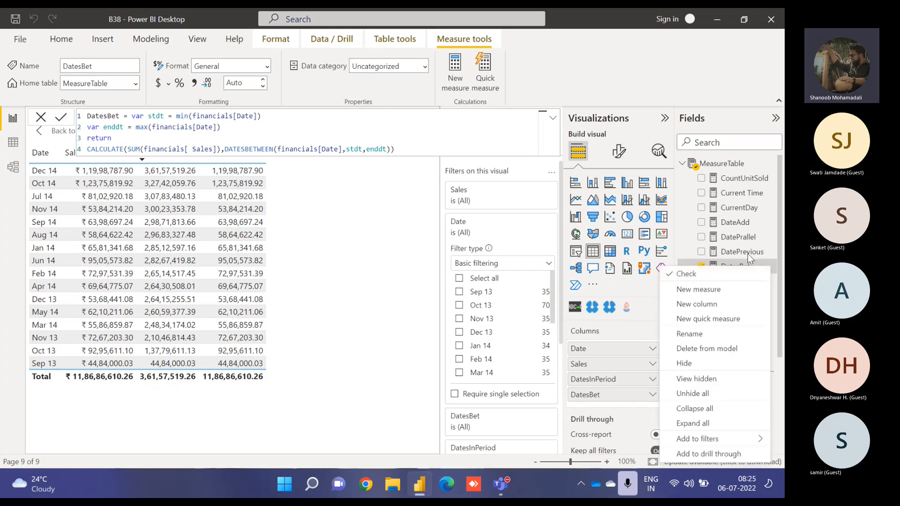
click(708, 290)
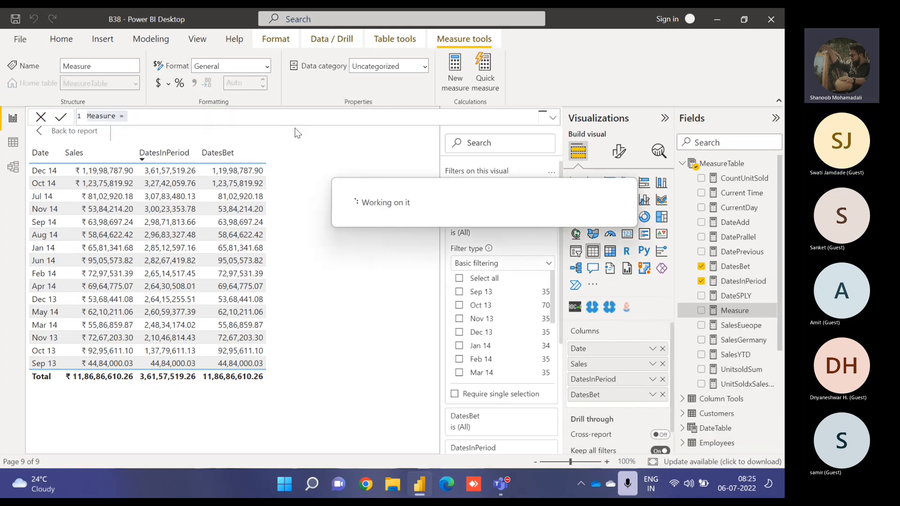
double_click(103, 117)
text(Cal)
text(var)
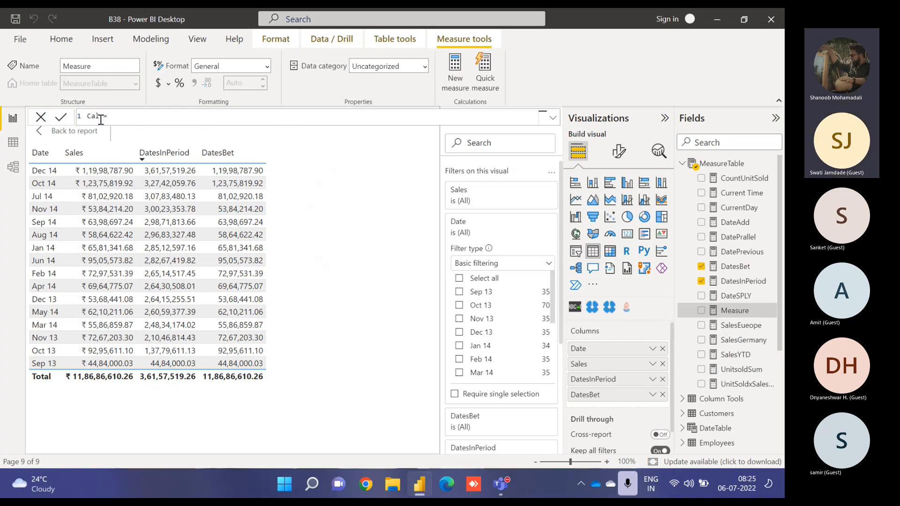
click(132, 119)
text(var)
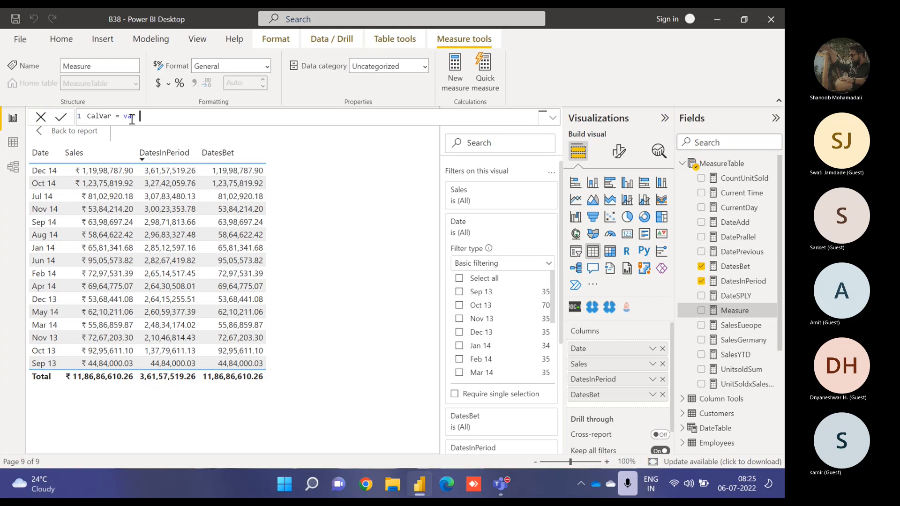
text(europe )
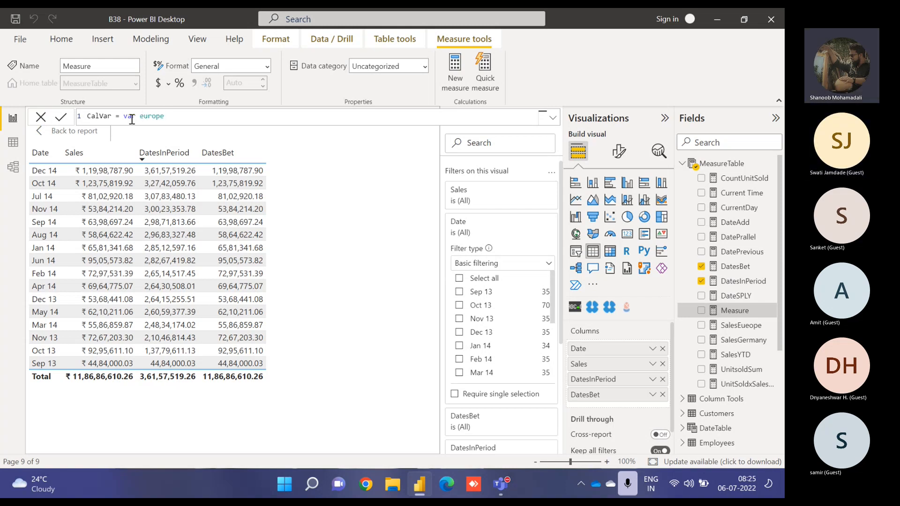
text(= cal)
key(Tab)
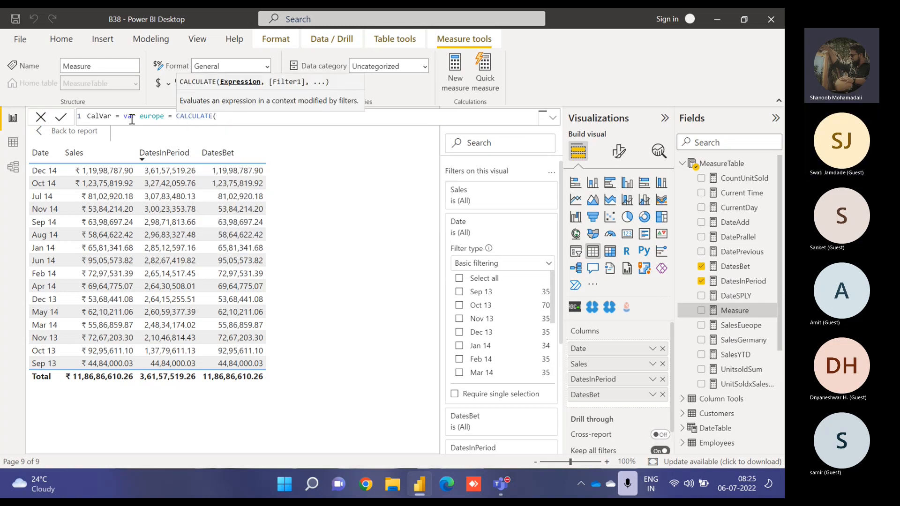
- Add SUM(financials[Profit]) as the CALCULATE expression of the europe variable
text(su)
key(Tab)
text(sa)
key(BackSpace)
key(BackSpace)
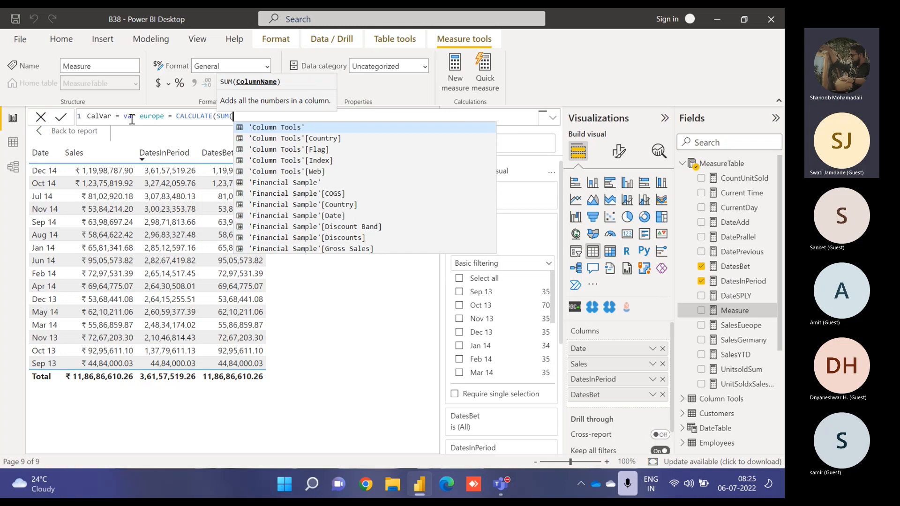
text(profi)
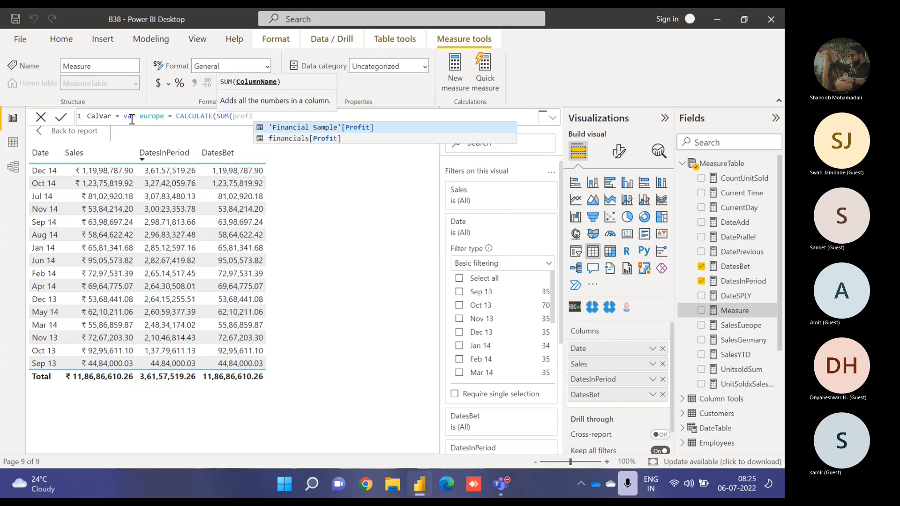
key(Down)
key(Tab)
text())
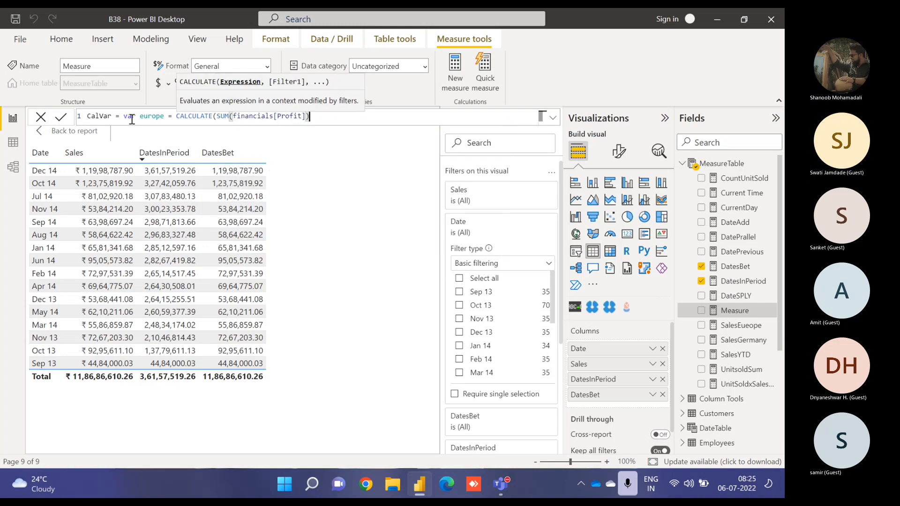
text(,country)
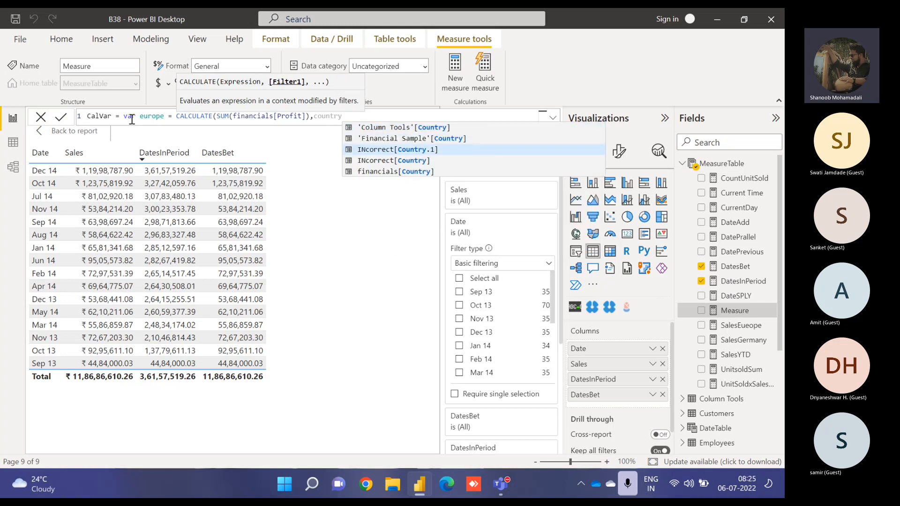
- Add a filter on financials[Country] with an empty in {} list as the second CALCULATE argument
key(Down)
key(Down)
key(Tab)
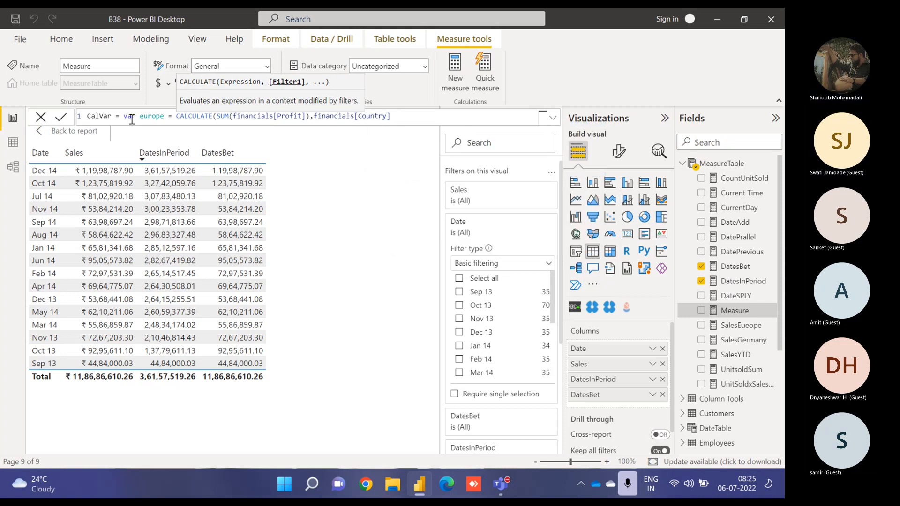
text(in {})
key(Left)
text(")
key(BackSpace)
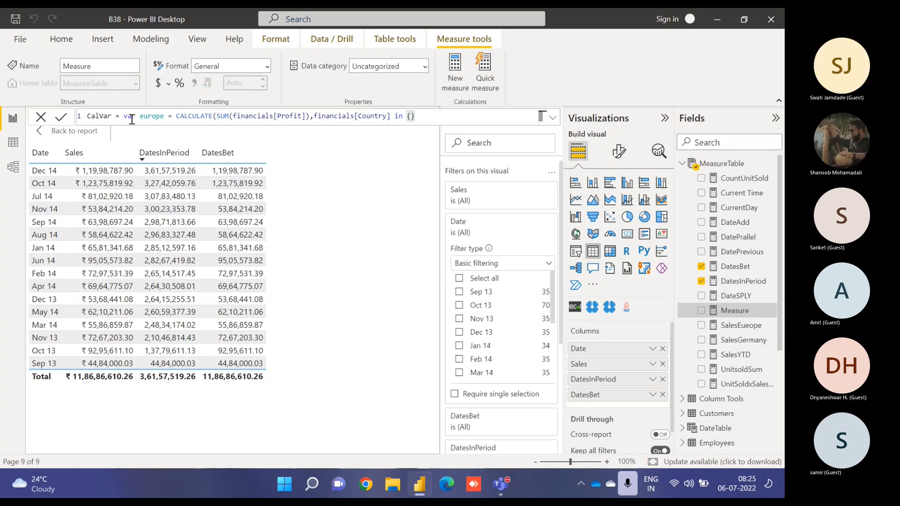
- Fill the country list with "France","Germany", close CALCULATE, commit the formula and start a new formula line
text("",")
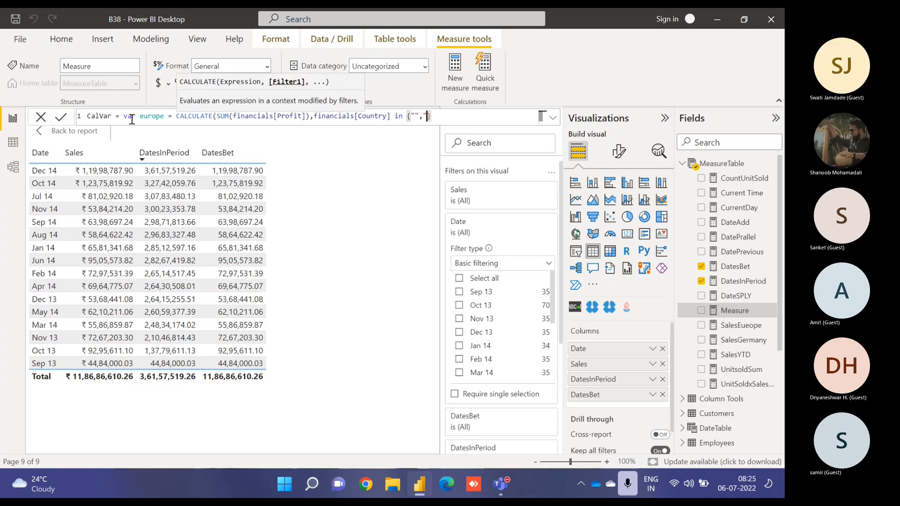
text(Germany)
key(Left)
key(Left)
key(Left)
key(Left)
key(Left)
key(Left)
key(Left)
key(Left)
key(Left)
key(Left)
text(France)
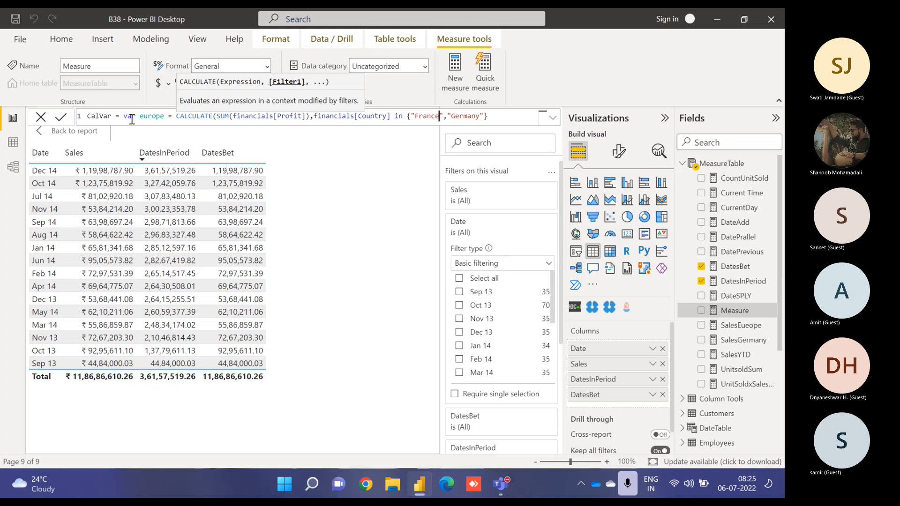
key(Right)
key(Right)
key(Right)
key(Right)
key(Right)
key(Right)
key(Right)
key(Right)
key(Right)
key(Right)
key(Right)
key(Right)
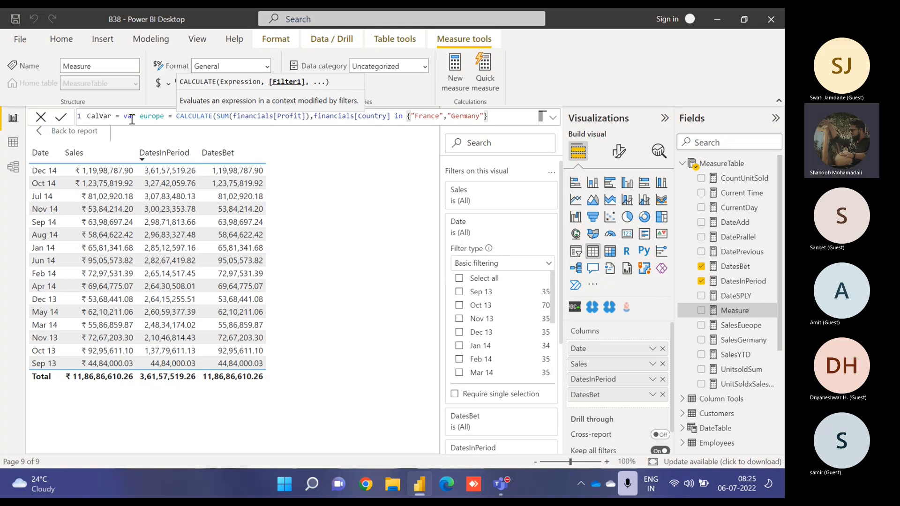
text())
key(Return)
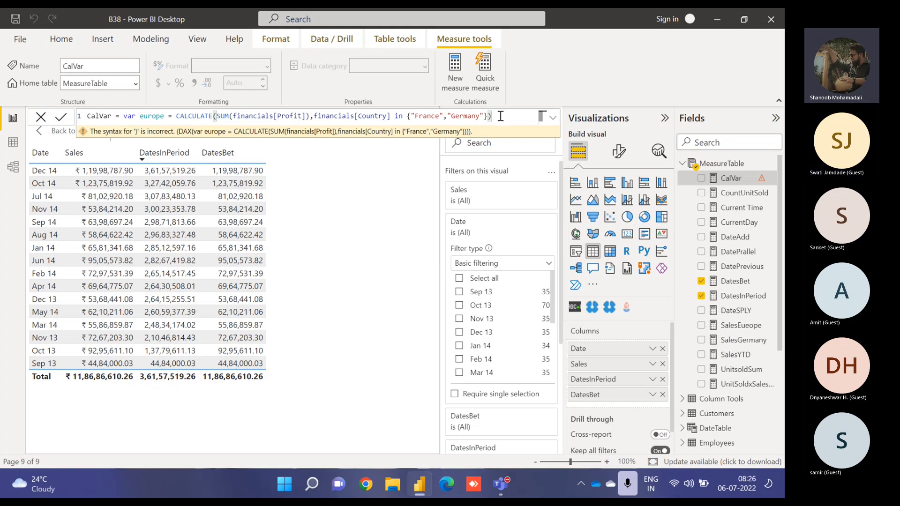
key(shift+Return)
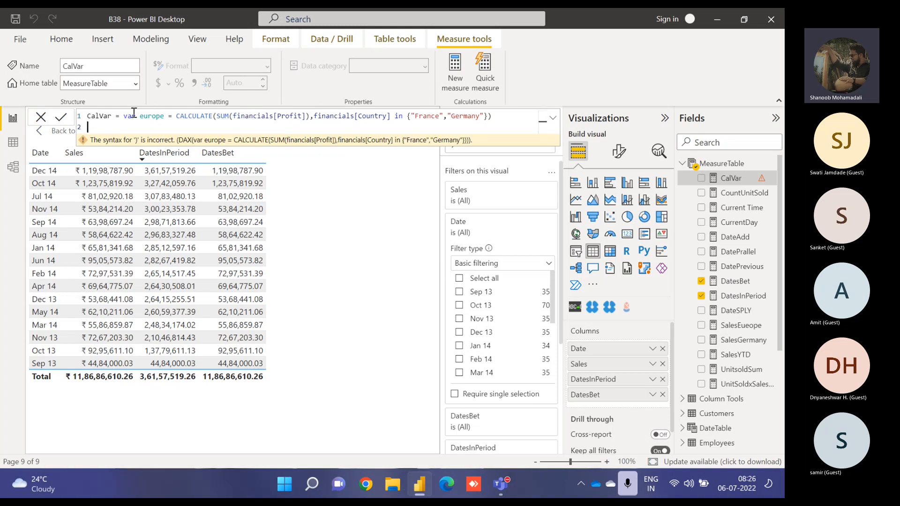
drag(123, 116, 174, 116)
key(BackSpace)
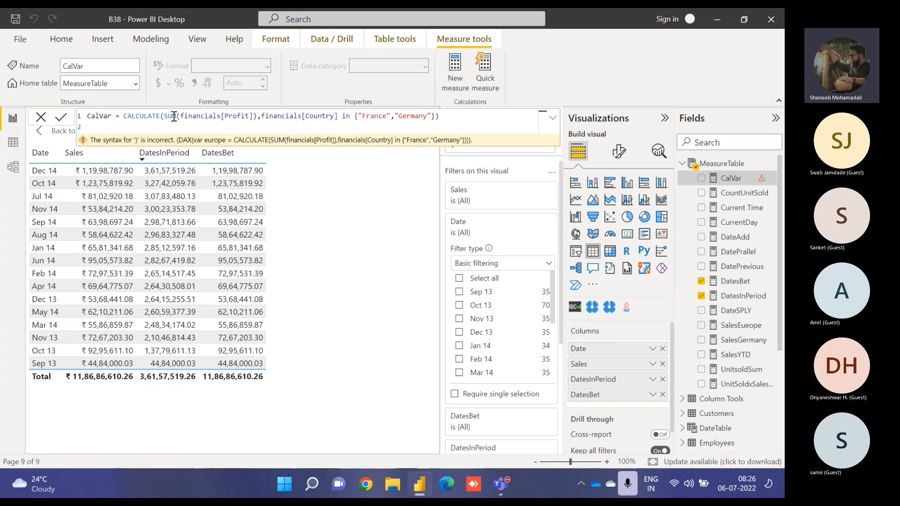
key(ctrl+z)
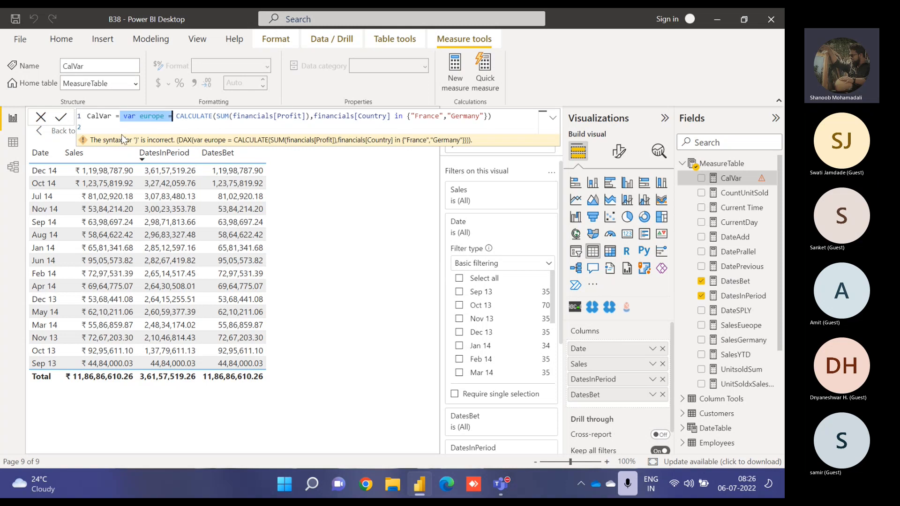
- Declare a second variable tot = SUM(financials[Profit]) on line 2 and start a new line
text(var tot)
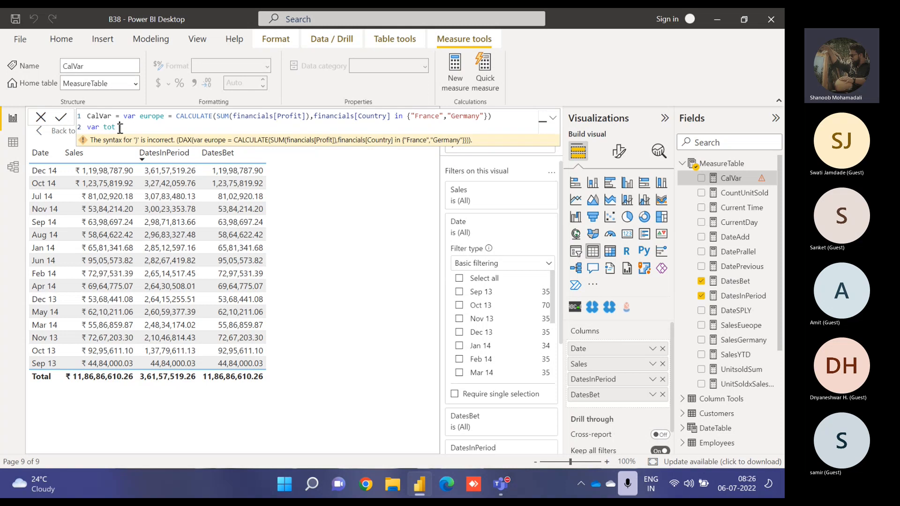
text(c)
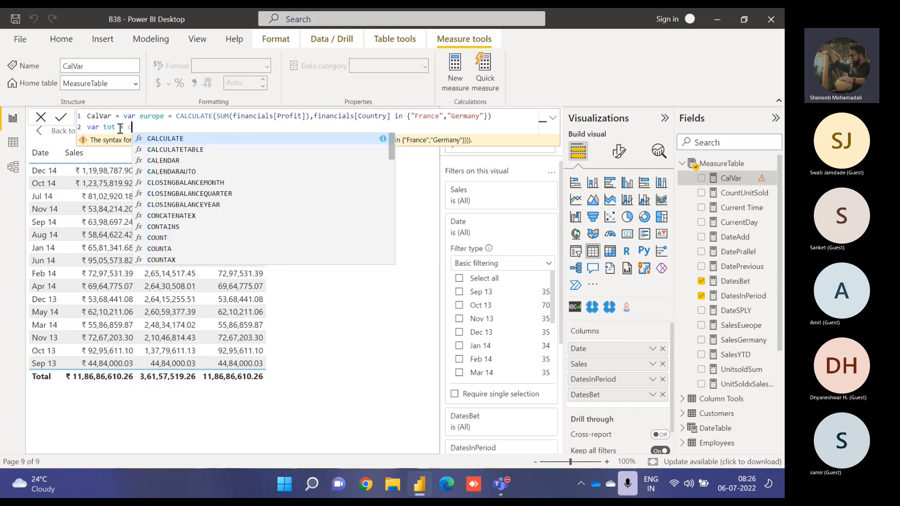
key(BackSpace)
text(SUM(prof)
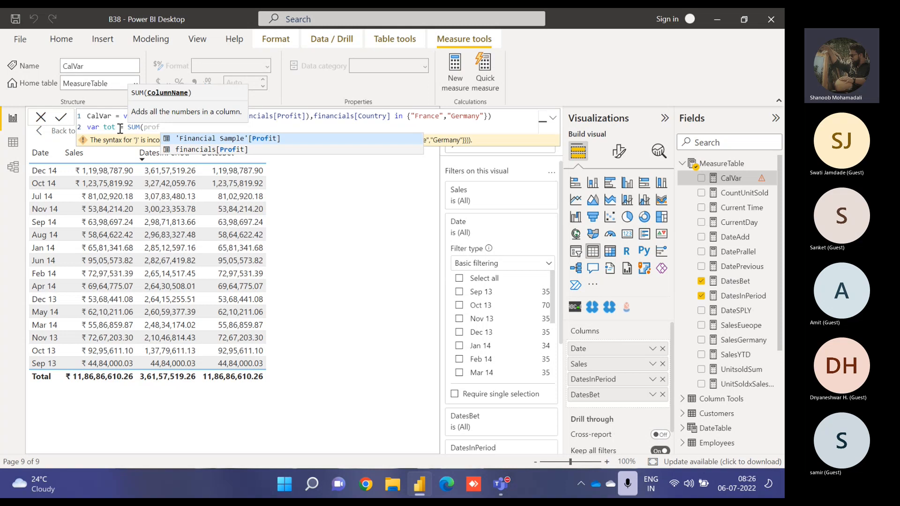
key(Down)
key(Tab)
text())
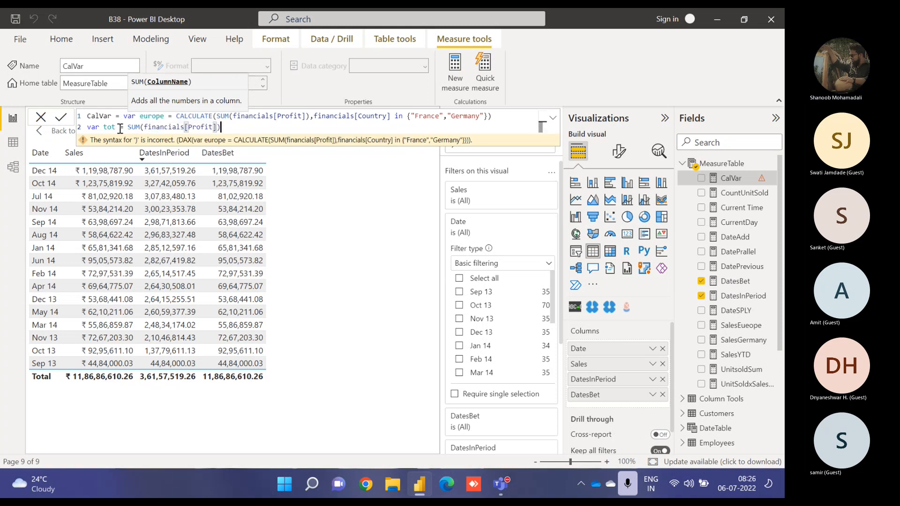
key(shift+Return)
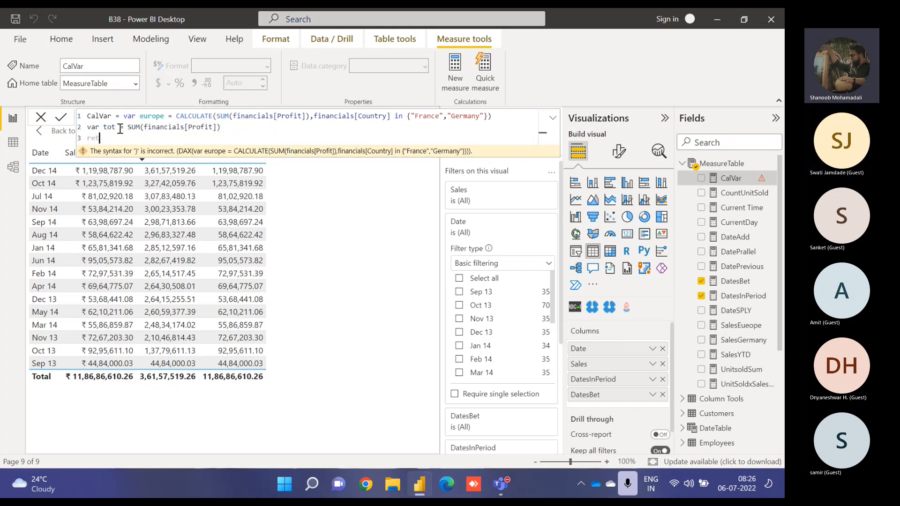
- Finish the CalVar formula with return DIVIDE(europe,tot,0) and commit the measure
text(return)
key(shift+Return)
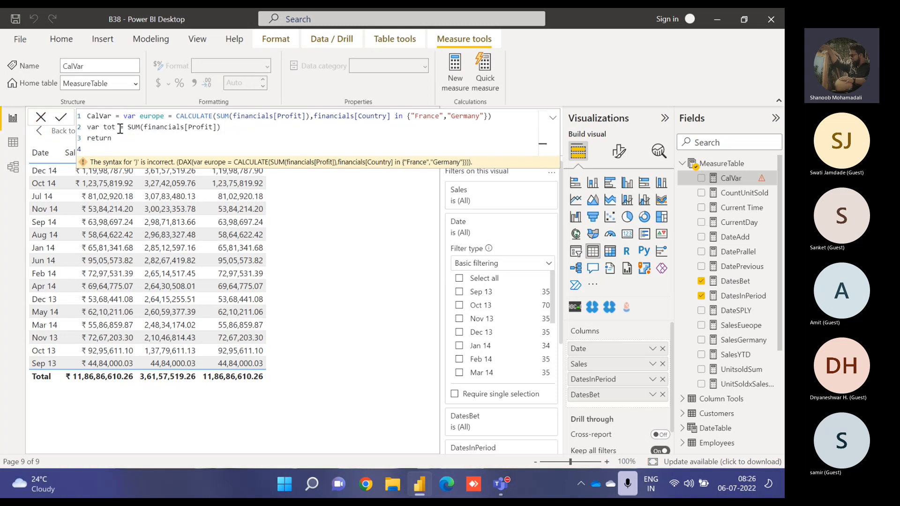
text(DIVIDE()
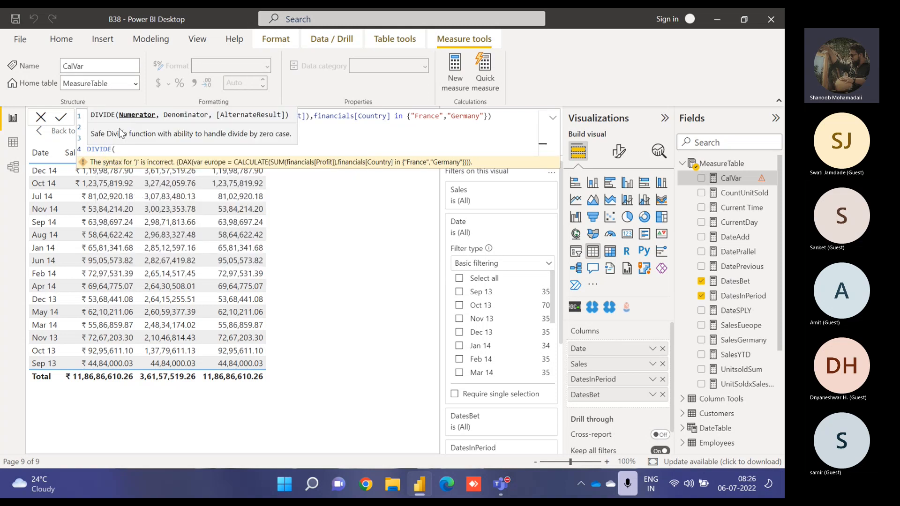
text(europ)
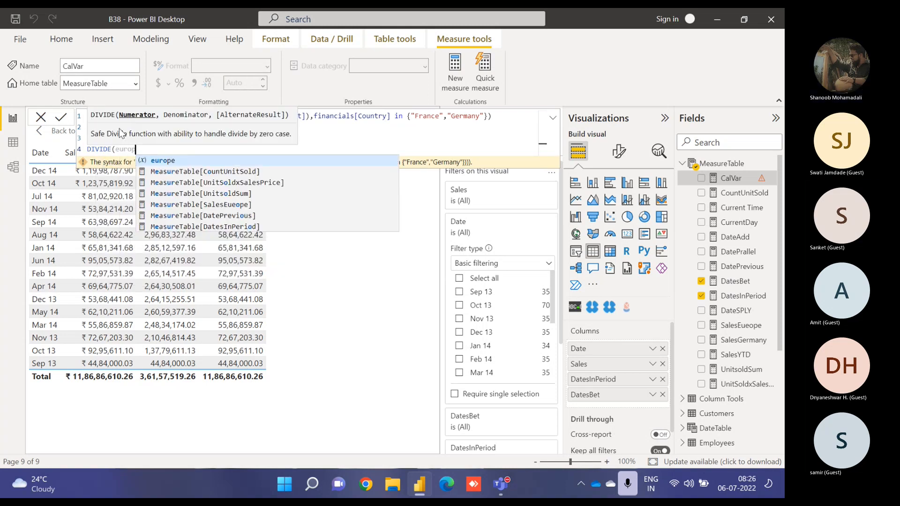
text(e,tot)
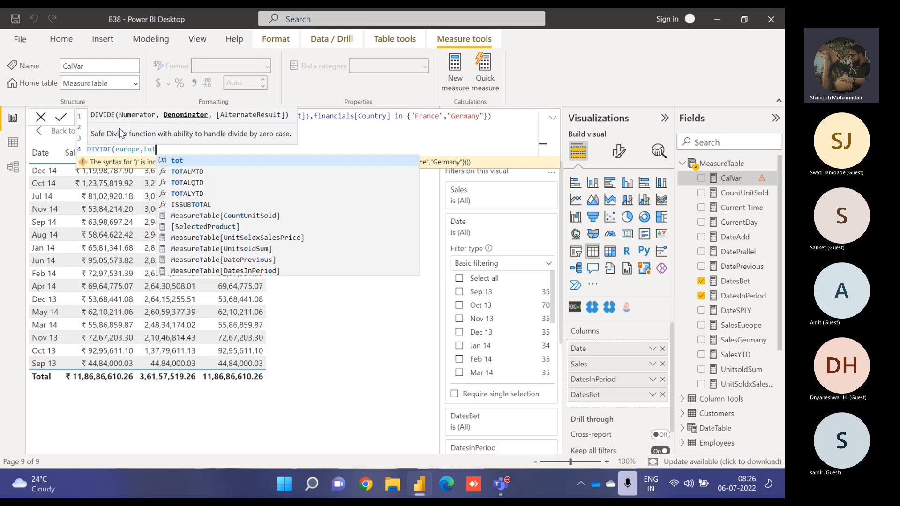
text(,0))
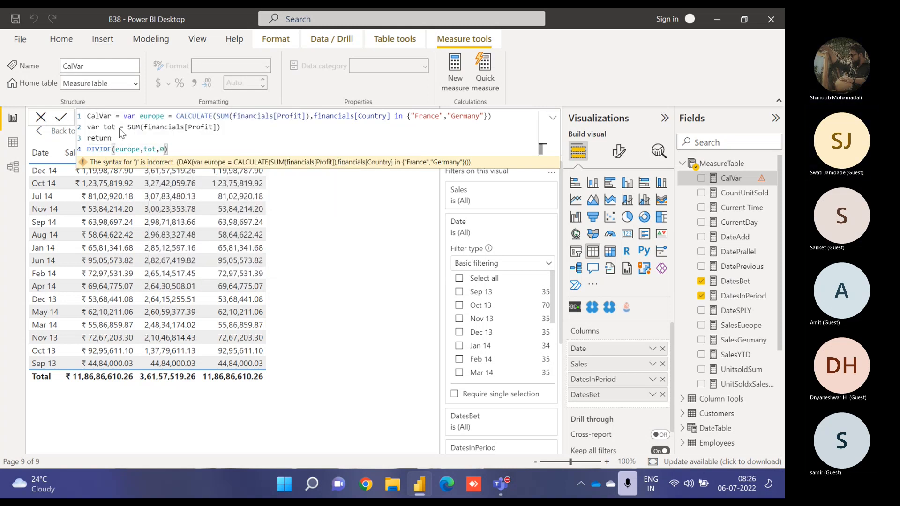
key(Return)
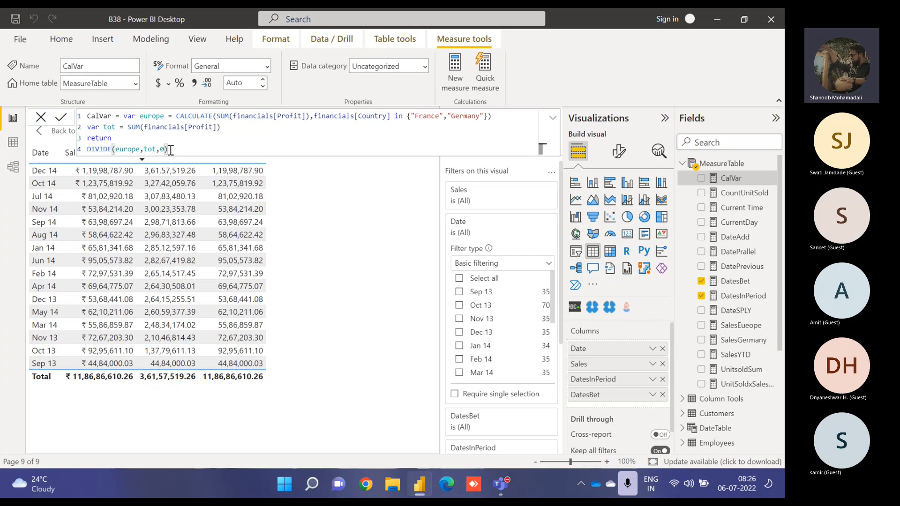
- Highlight the DIVIDE return expression and the return keyword in the CalVar formula
drag(171, 150, 88, 149)
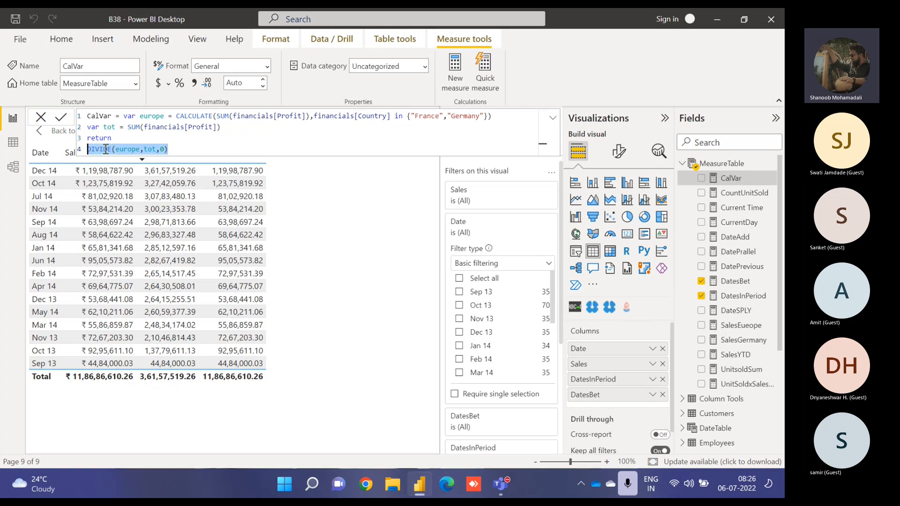
click(185, 143)
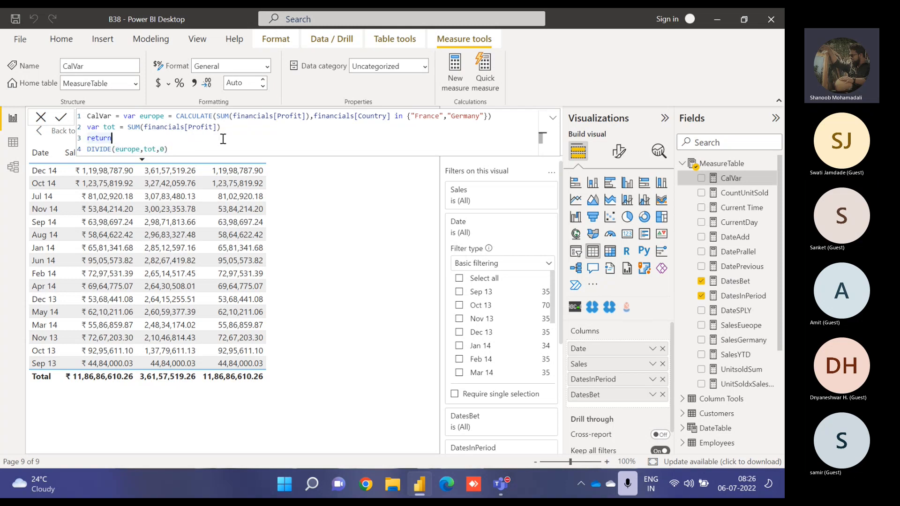
click(211, 149)
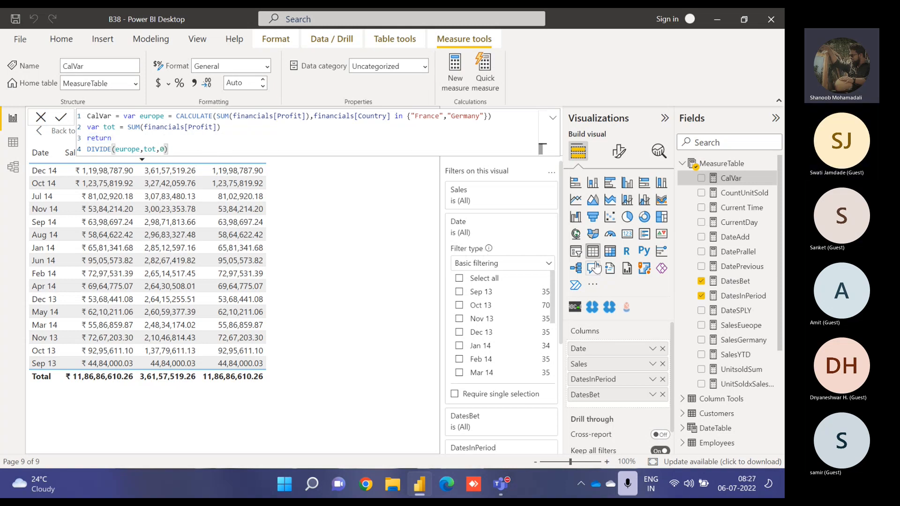
- Open the DatesBet measure and review how its min and max date variables feed DATESBETWEEN
click(713, 281)
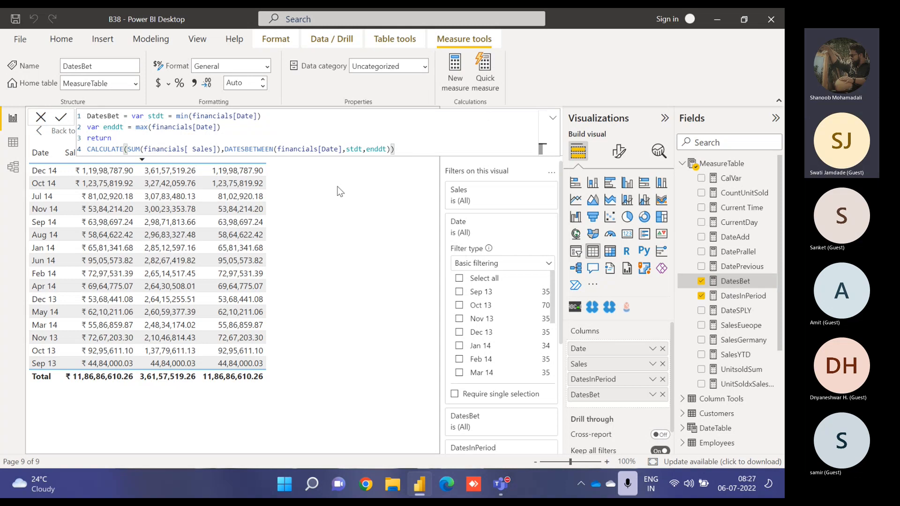
click(177, 117)
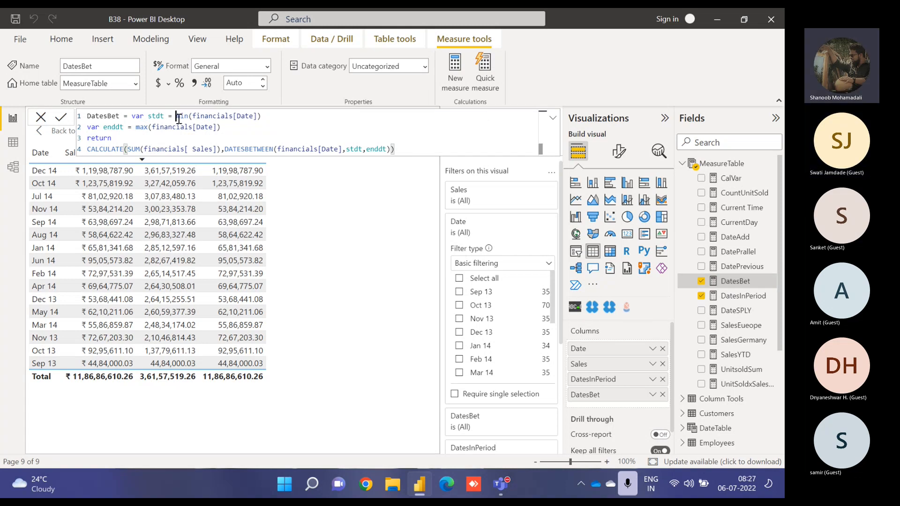
drag(177, 117, 261, 116)
key(ctrl+c)
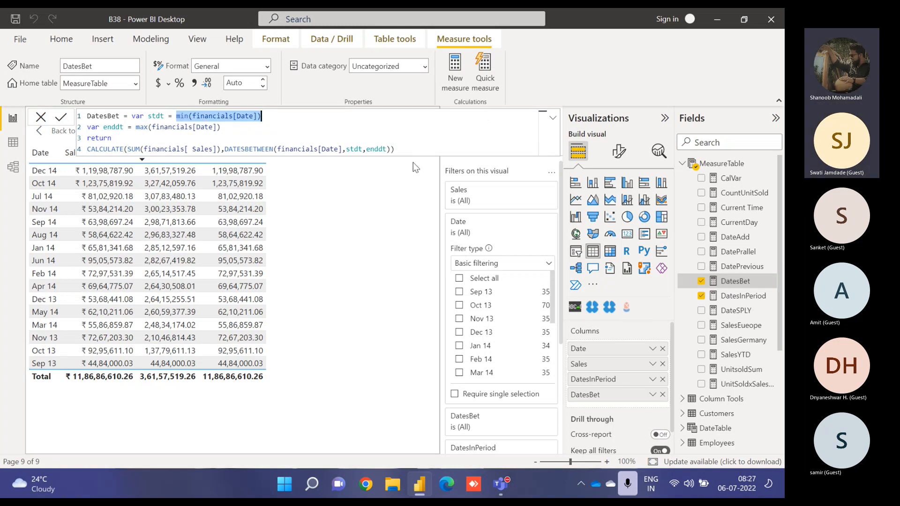
double_click(356, 149)
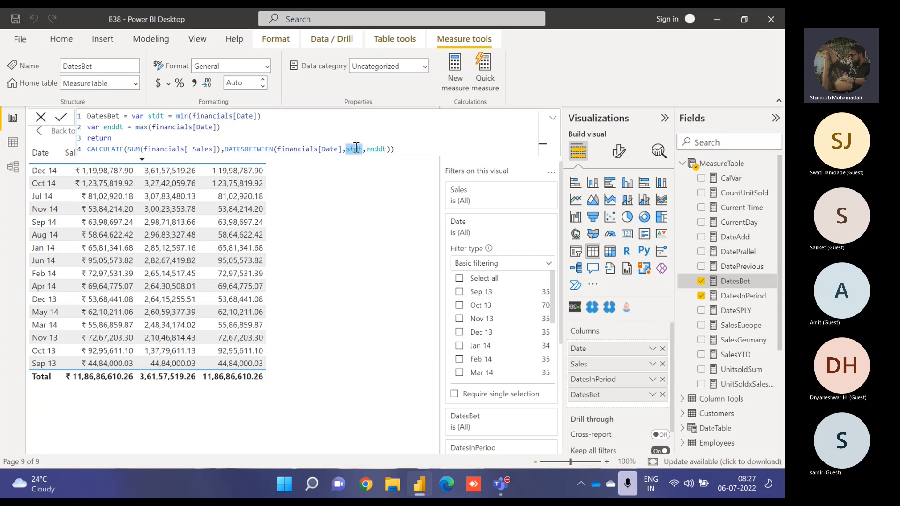
key(ctrl+v)
key(ctrl+z)
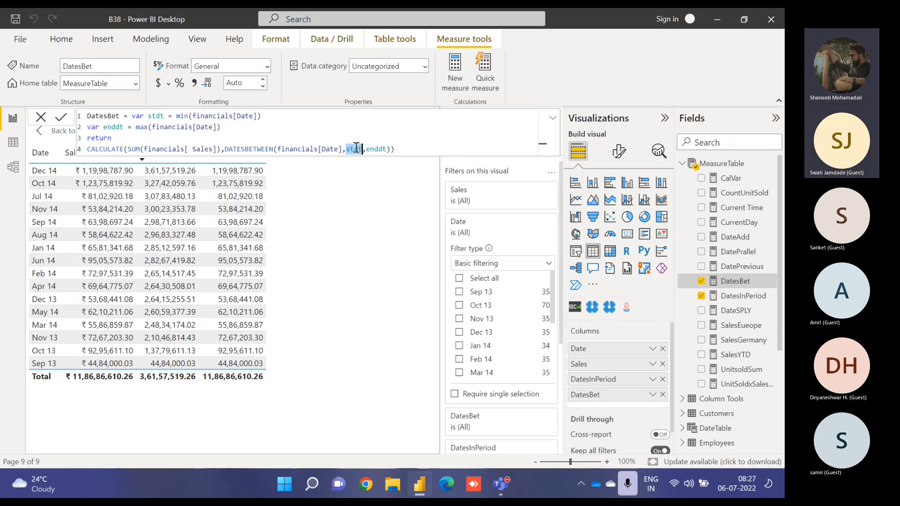
click(401, 150)
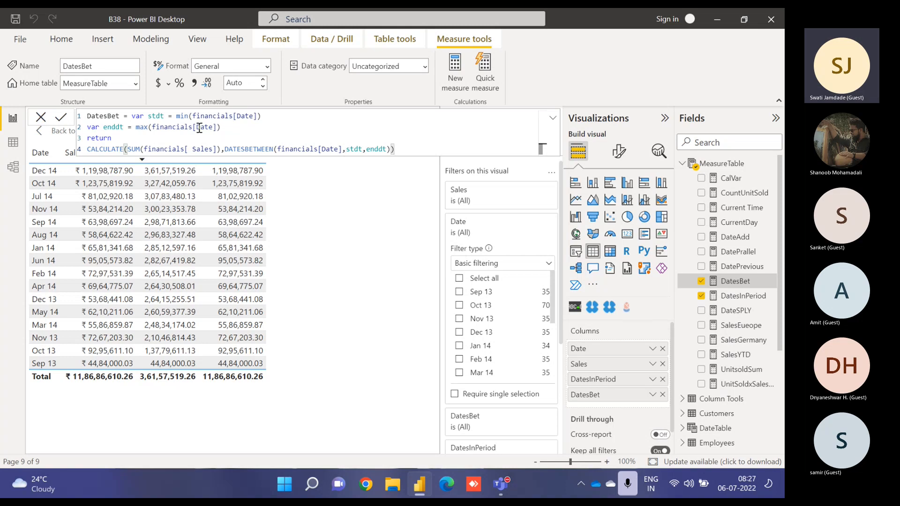
drag(220, 128, 140, 127)
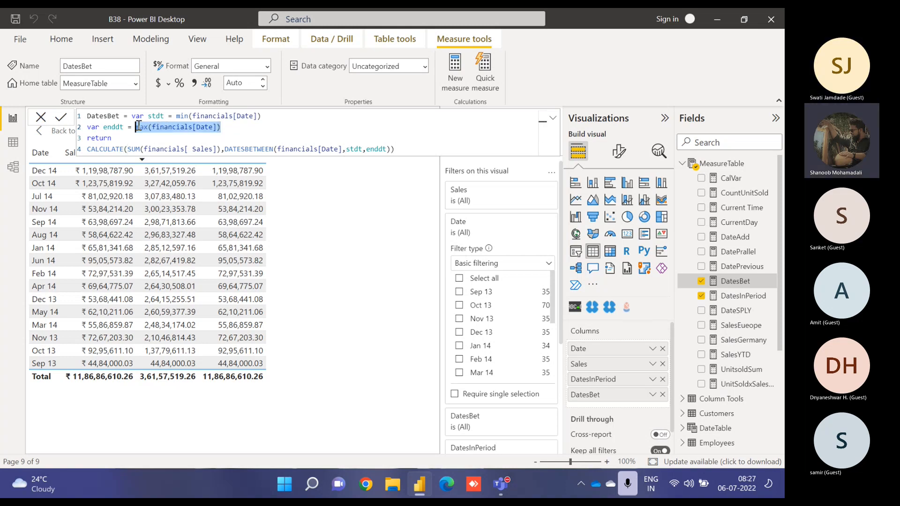
click(229, 131)
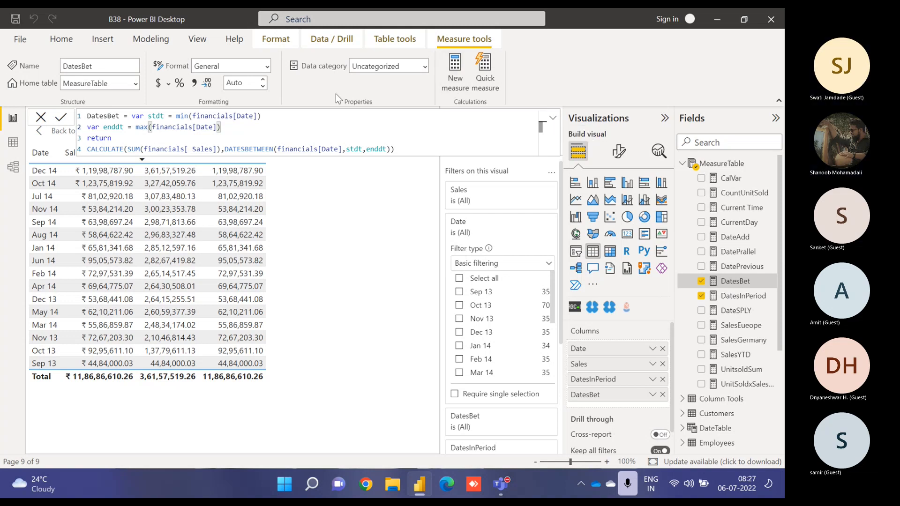
- Close the formula, go back to the report page and collapse the MeasureTable field list
click(553, 118)
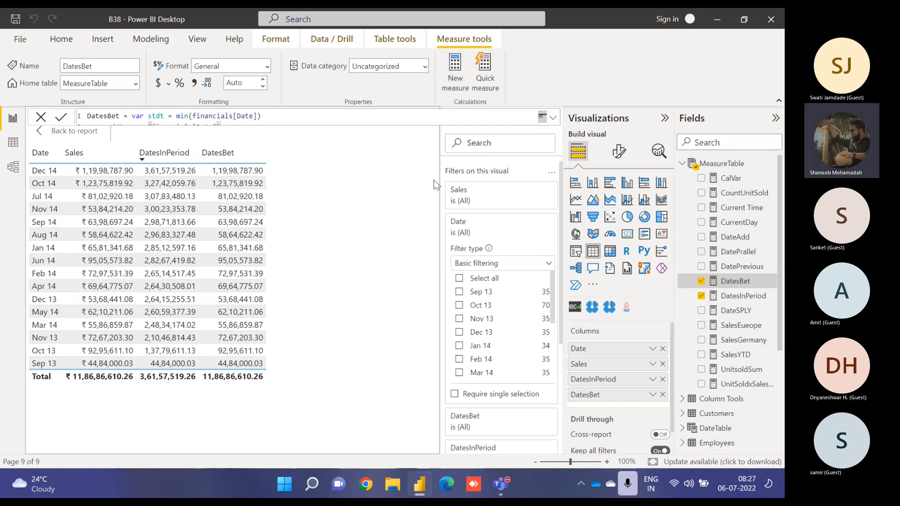
click(75, 132)
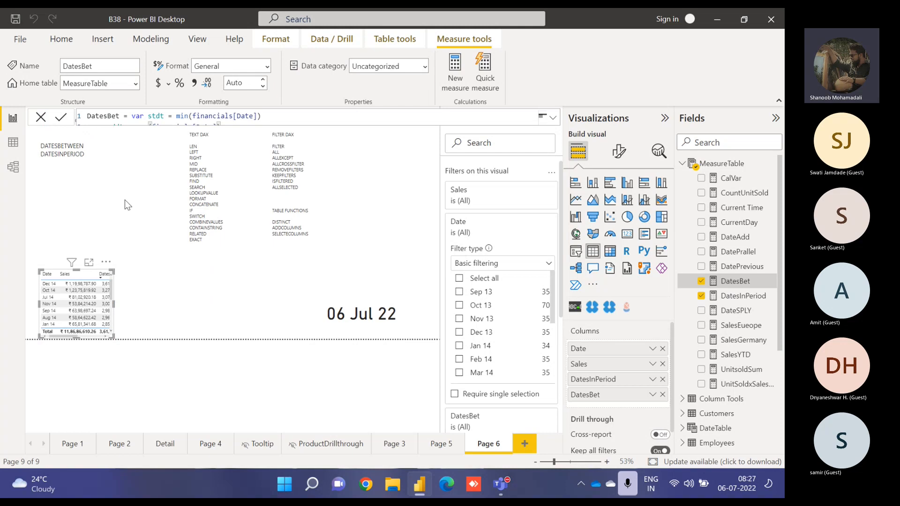
click(170, 308)
click(684, 164)
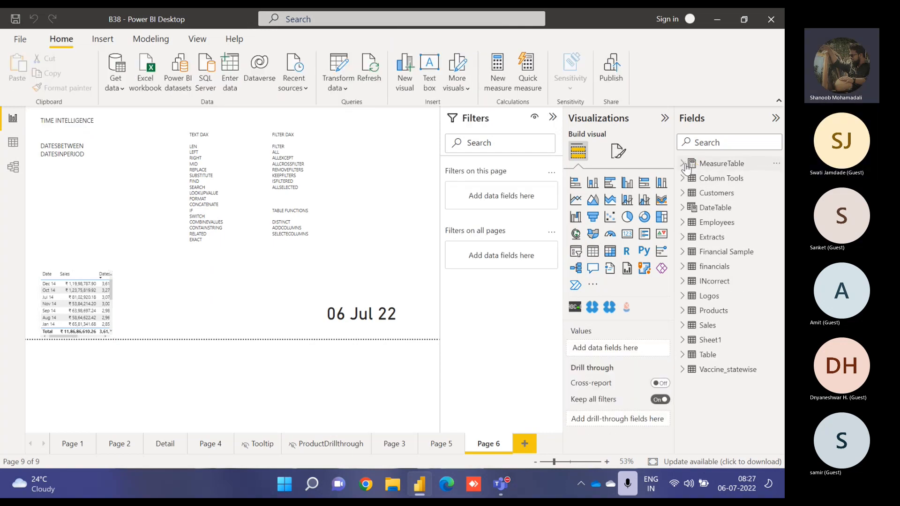
- Add a slicer on the financials Date field, switching it from the date hierarchy to the plain Date field
click(691, 270)
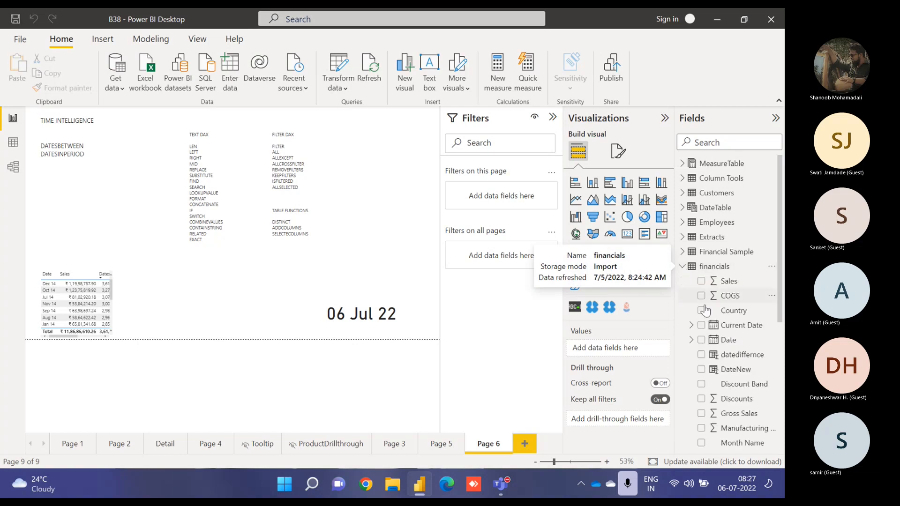
click(702, 341)
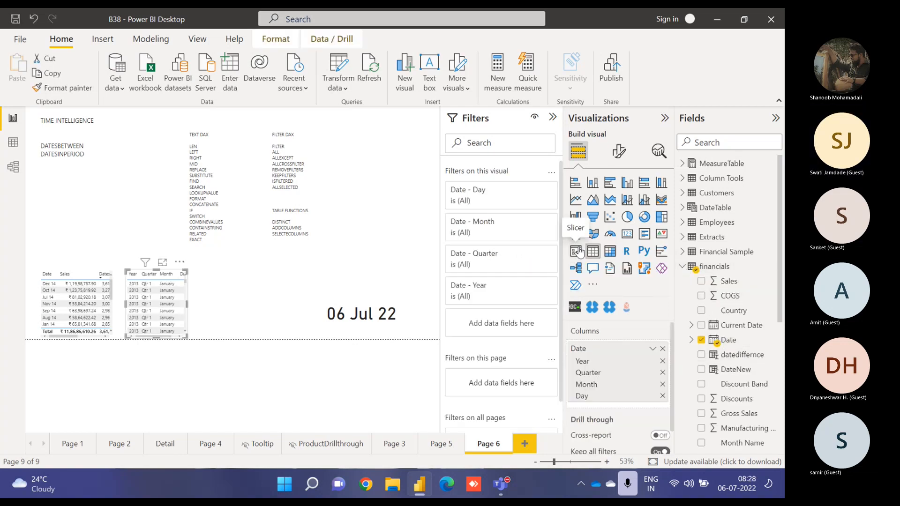
click(182, 272)
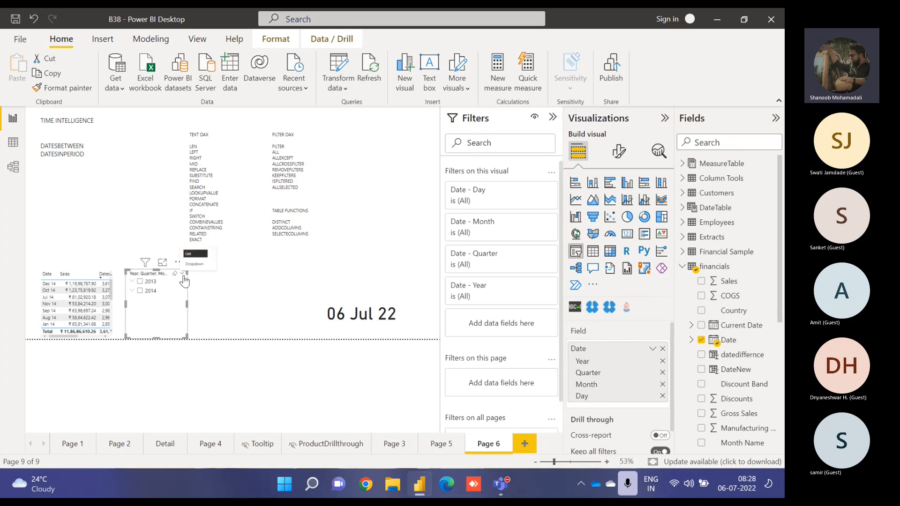
click(172, 317)
click(652, 349)
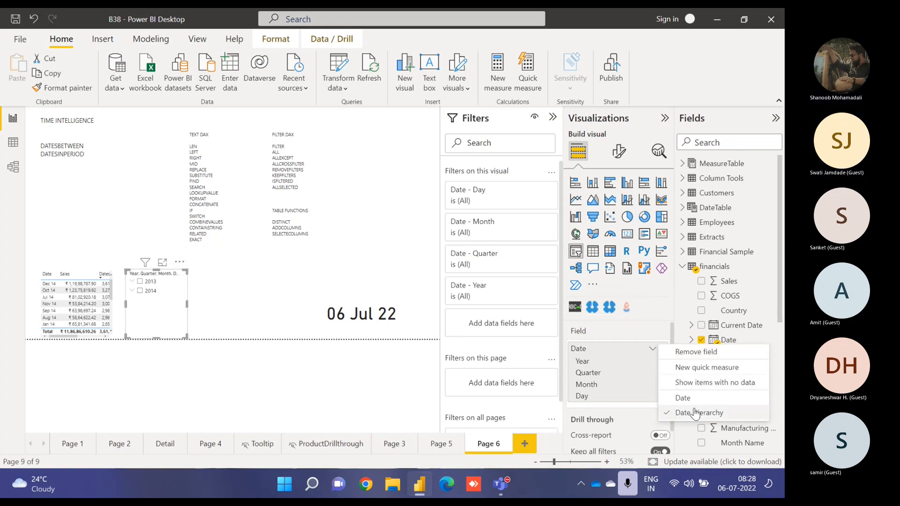
click(680, 396)
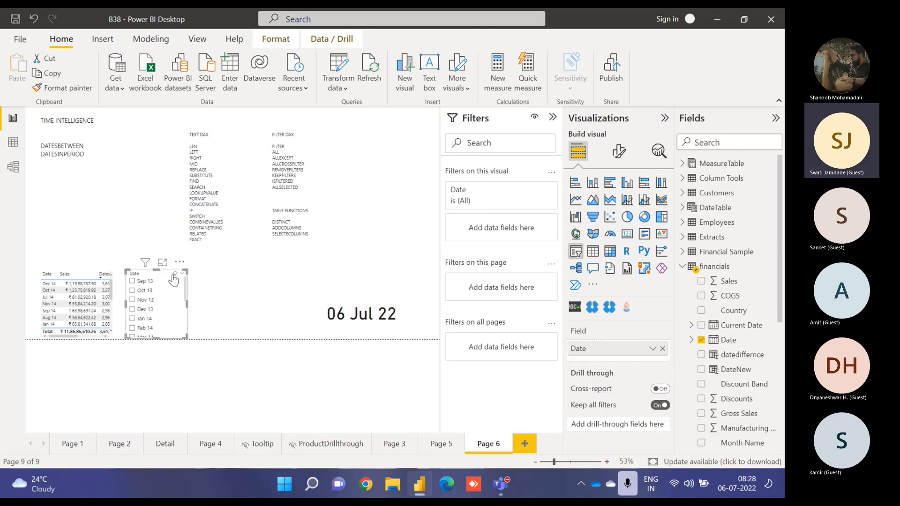
- Set the Date slicer to the Between style and widen it
click(182, 274)
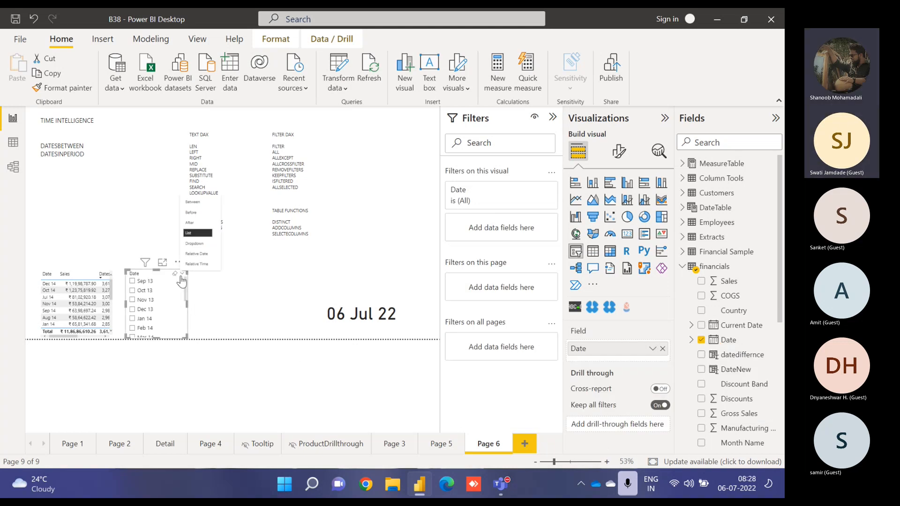
click(193, 203)
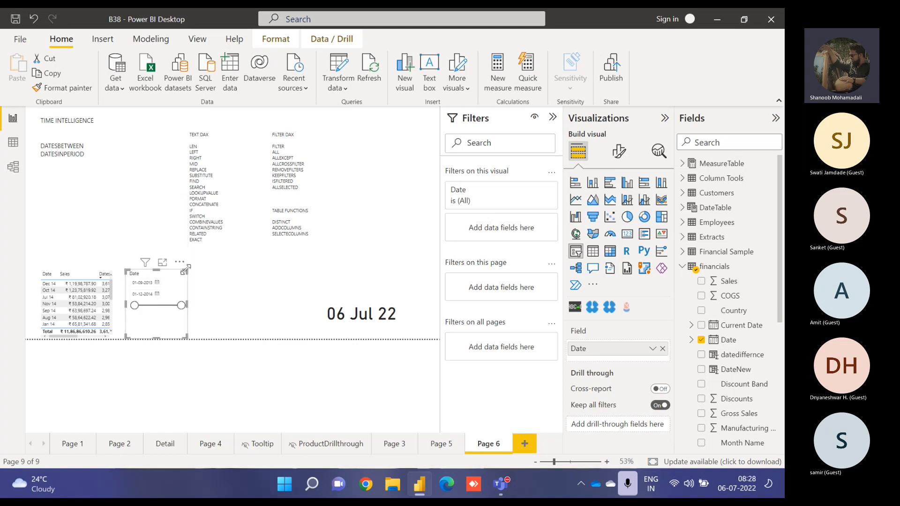
drag(191, 272, 256, 271)
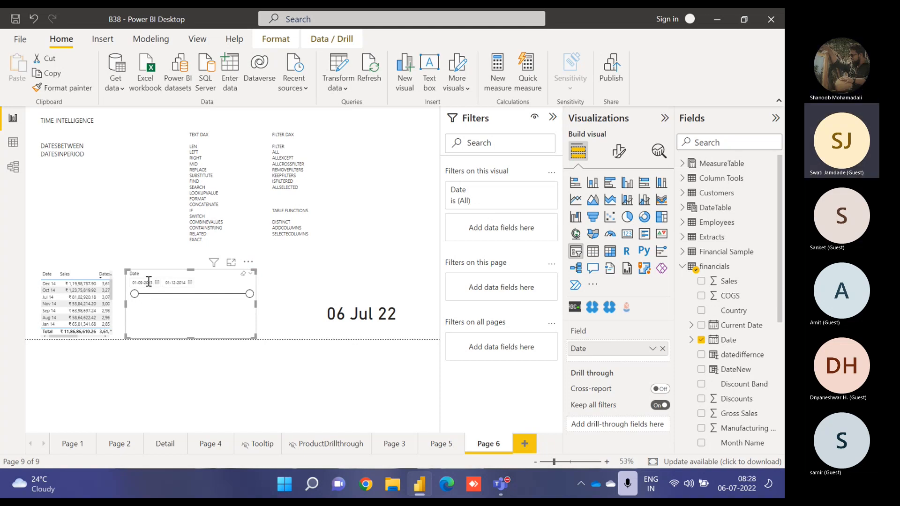
- Set the slicer's start date to 01-02-2014
click(231, 261)
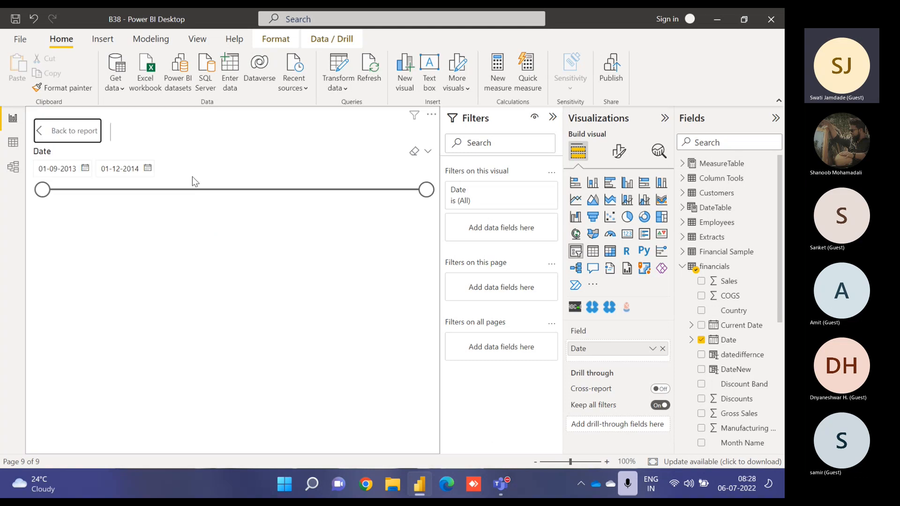
click(85, 168)
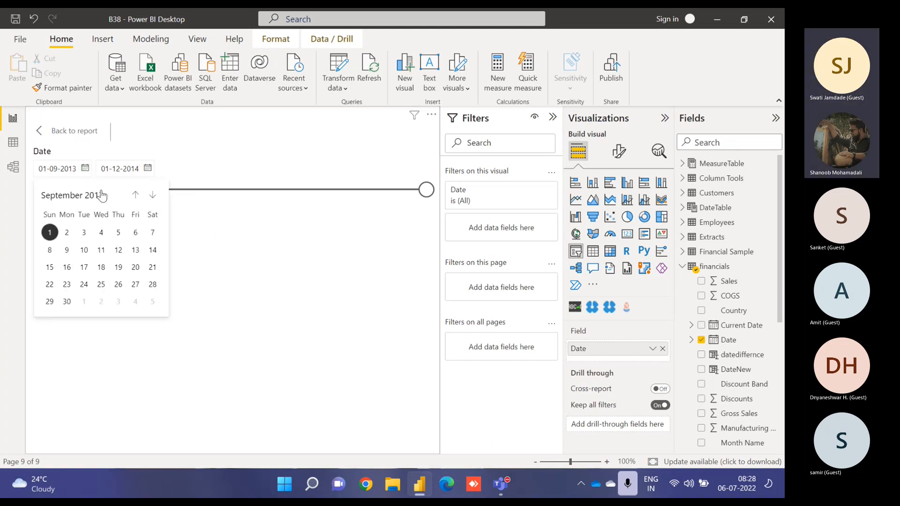
click(153, 195)
click(153, 195)
click(153, 195)
click(153, 195)
click(153, 195)
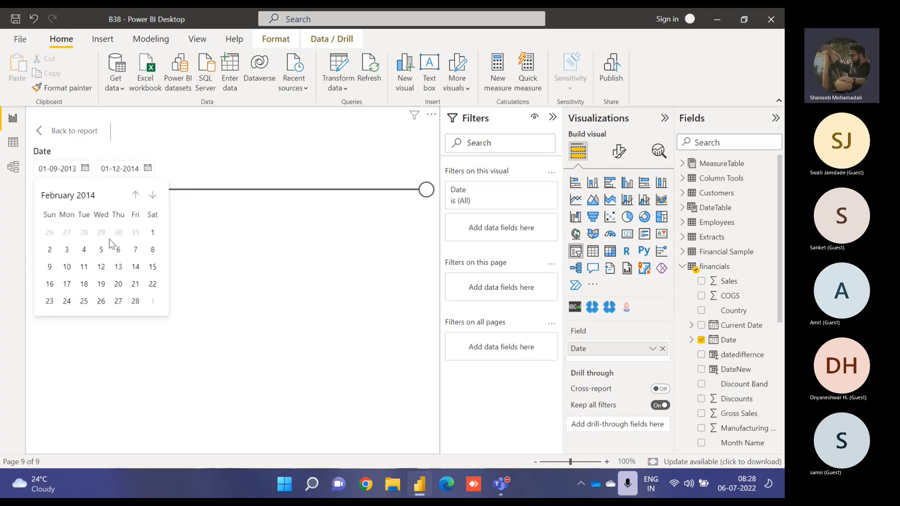
click(152, 233)
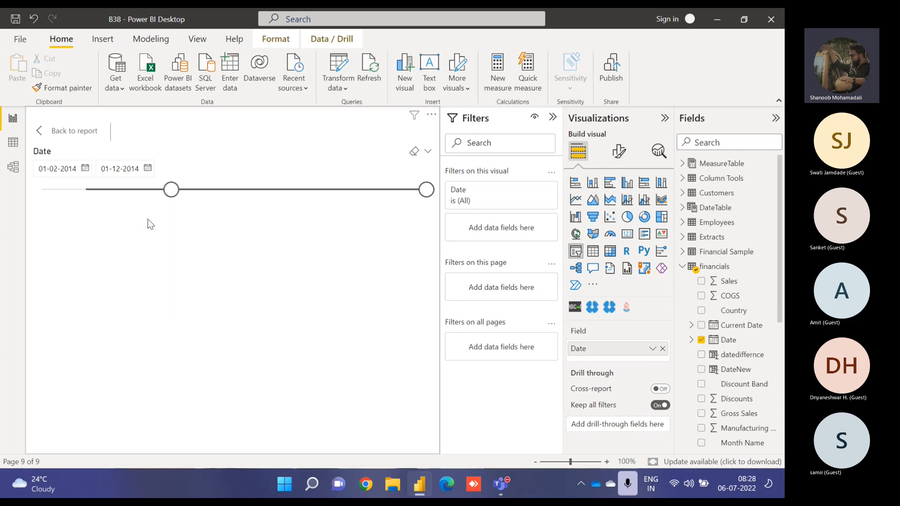
- Set the slicer's end date to 30-09-2014 and return to the report page
click(148, 168)
click(197, 195)
click(197, 195)
click(198, 195)
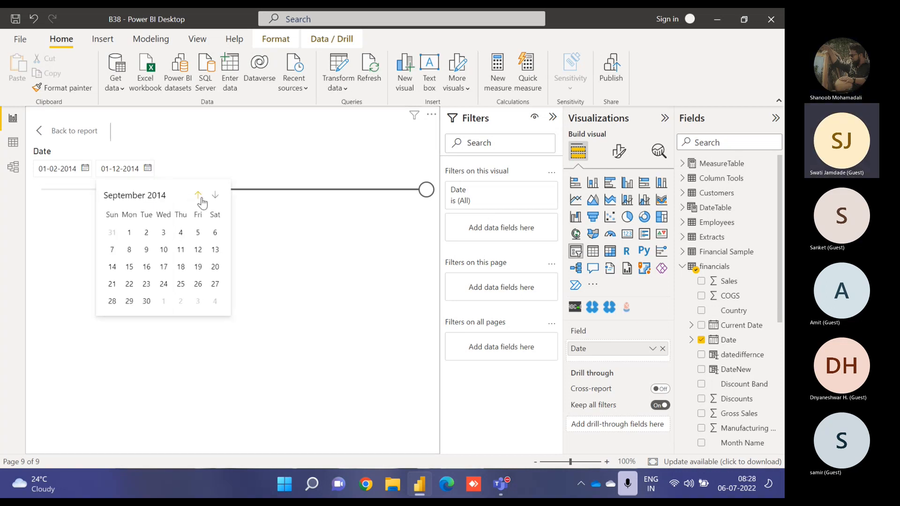
click(146, 301)
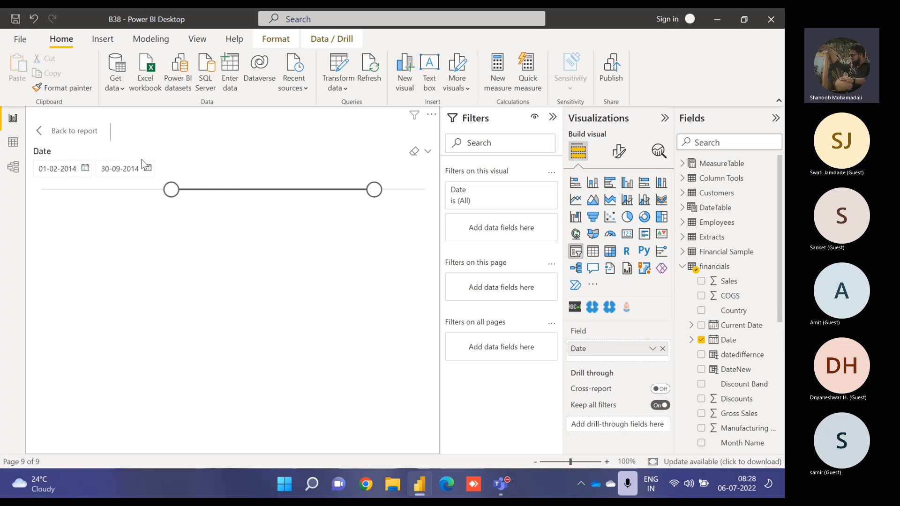
click(92, 133)
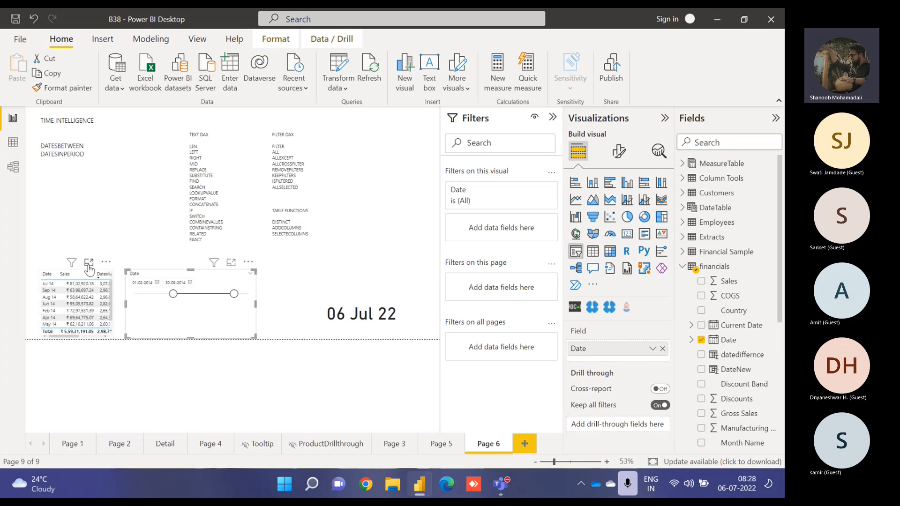
- Sort the Date/Sales table by Date ascending and remove the DatesInPeriod measure from its columns
click(89, 263)
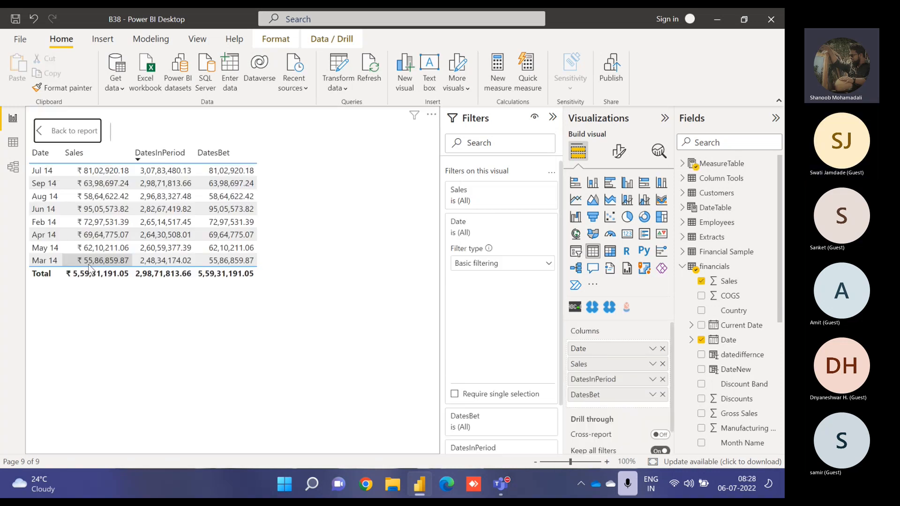
click(40, 161)
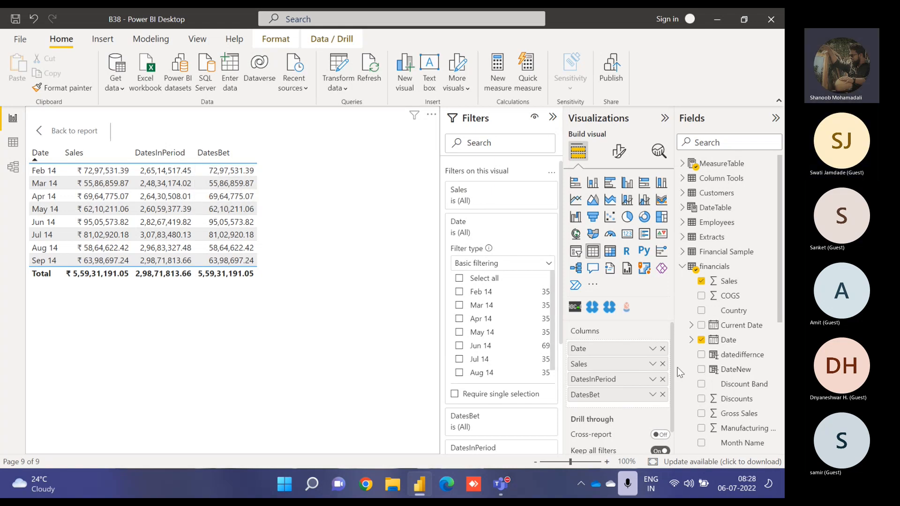
click(662, 379)
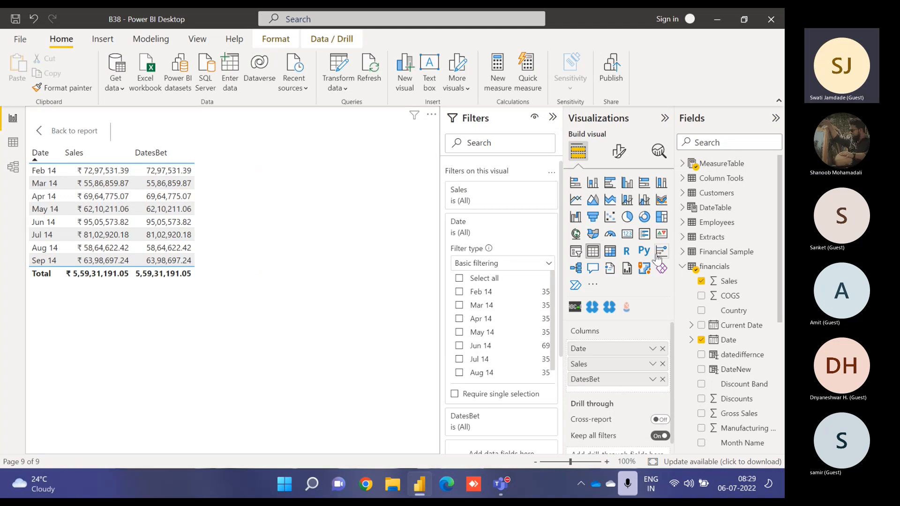
- Change the DatesBet measure's stdt variable to date(2014,8,1) and commit the formula
click(682, 266)
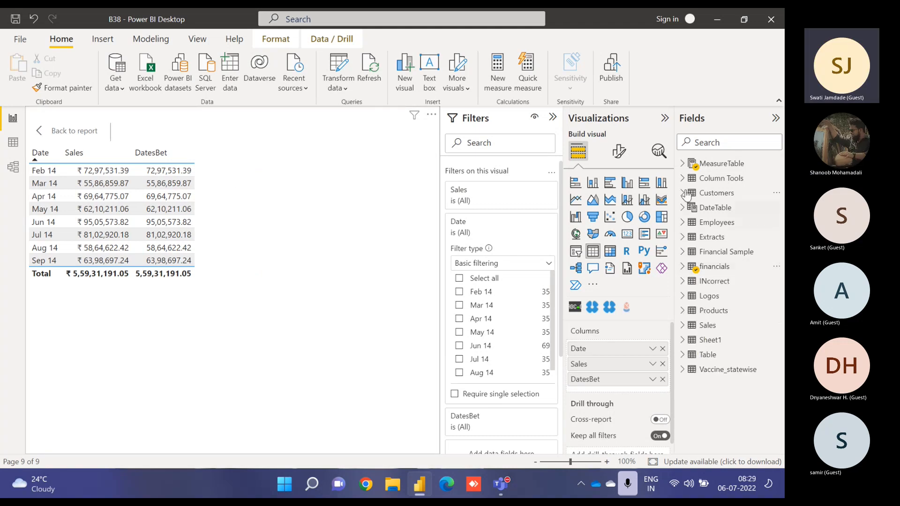
click(682, 163)
click(735, 280)
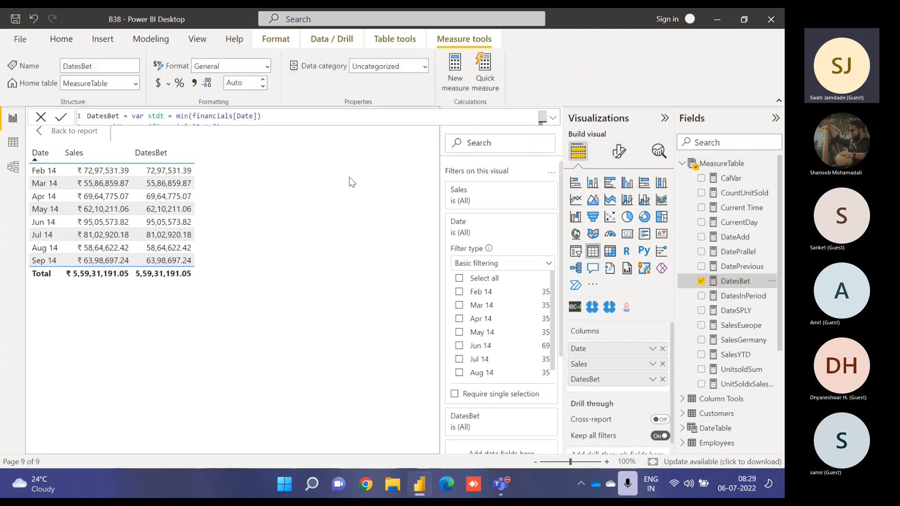
click(552, 119)
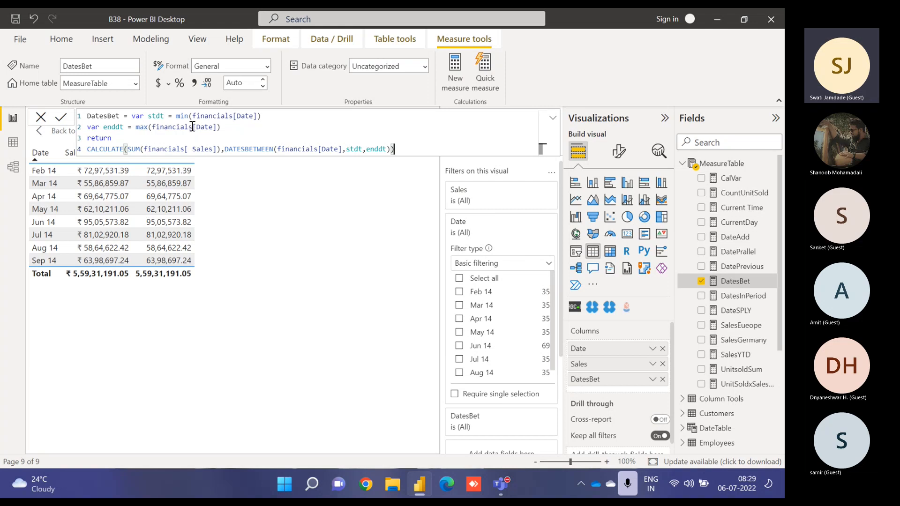
drag(176, 116, 263, 116)
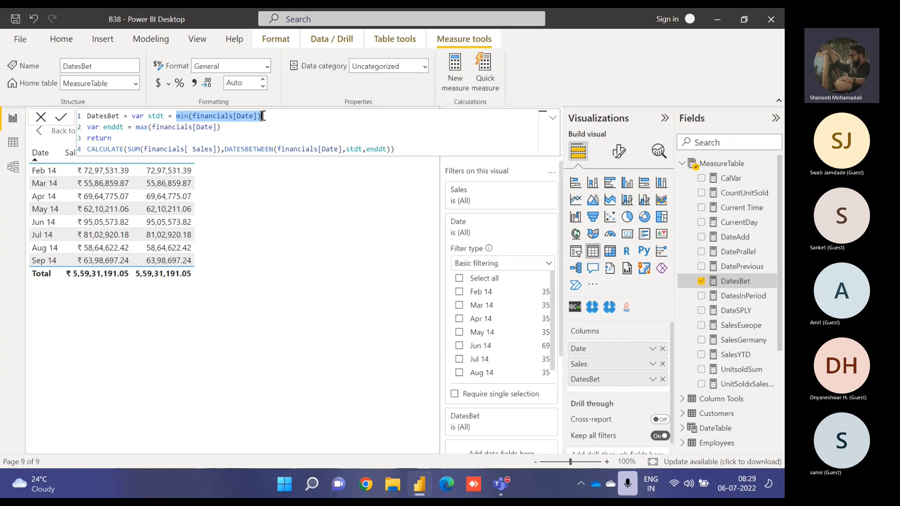
text(date()
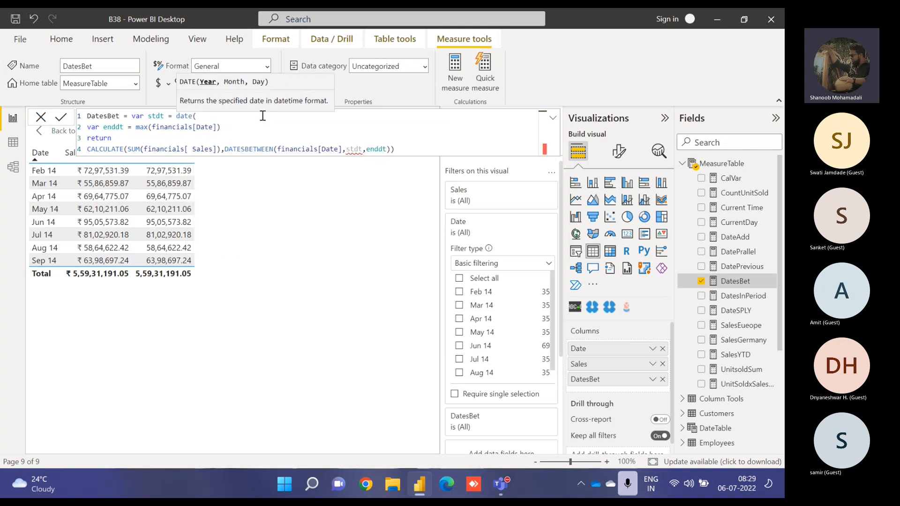
text(2014,8,1))
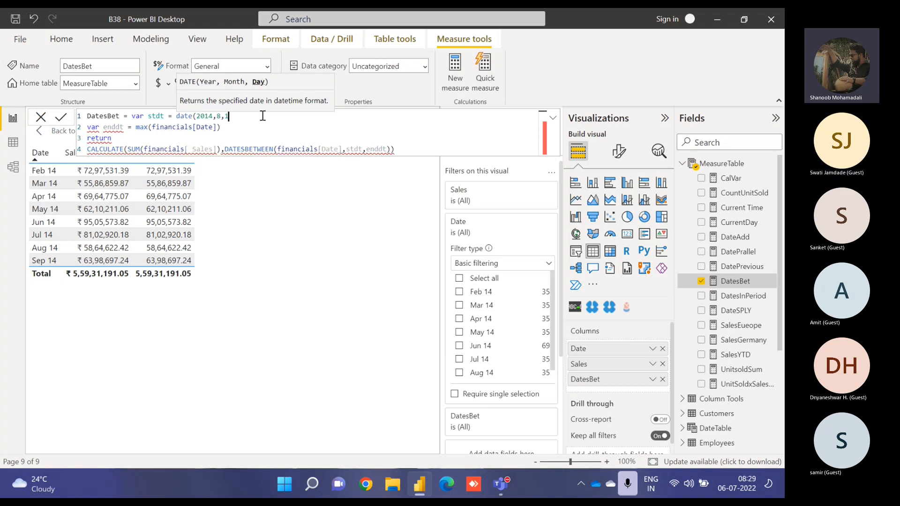
click(62, 118)
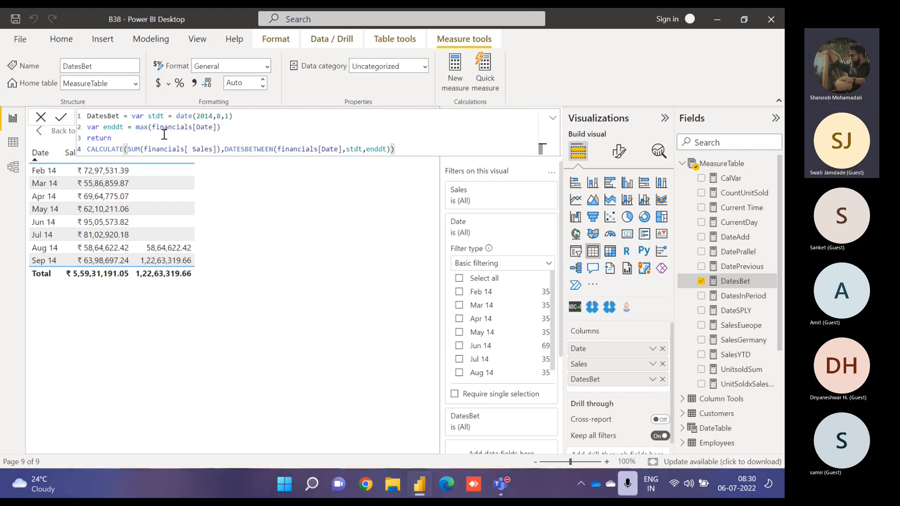
click(137, 127)
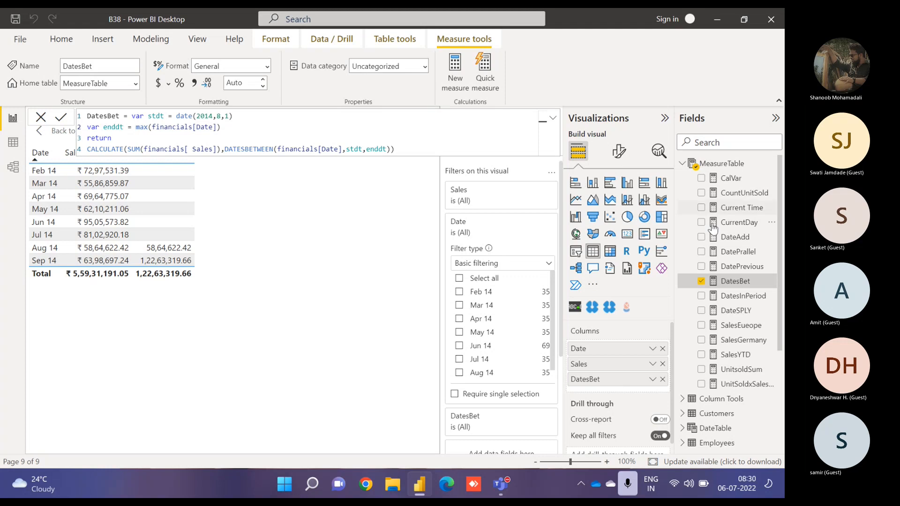
- Return to the report page and delete the date range slicer
click(683, 164)
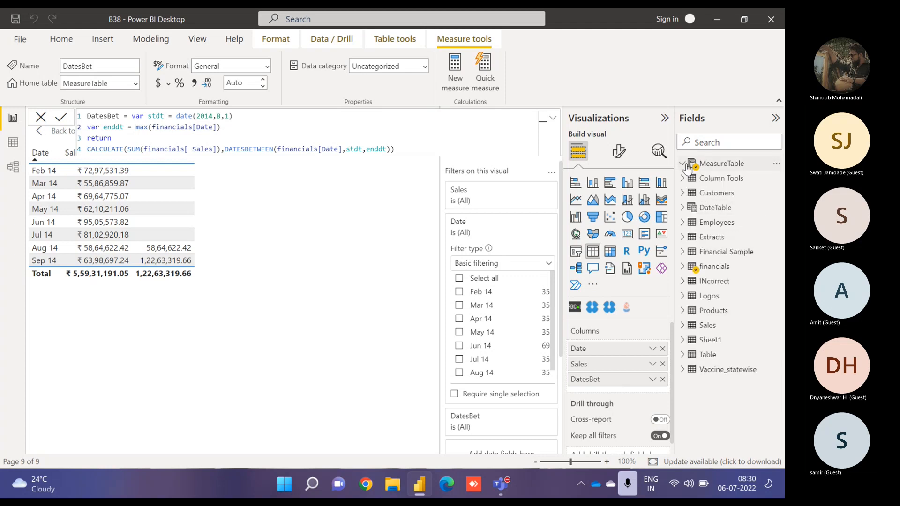
click(553, 118)
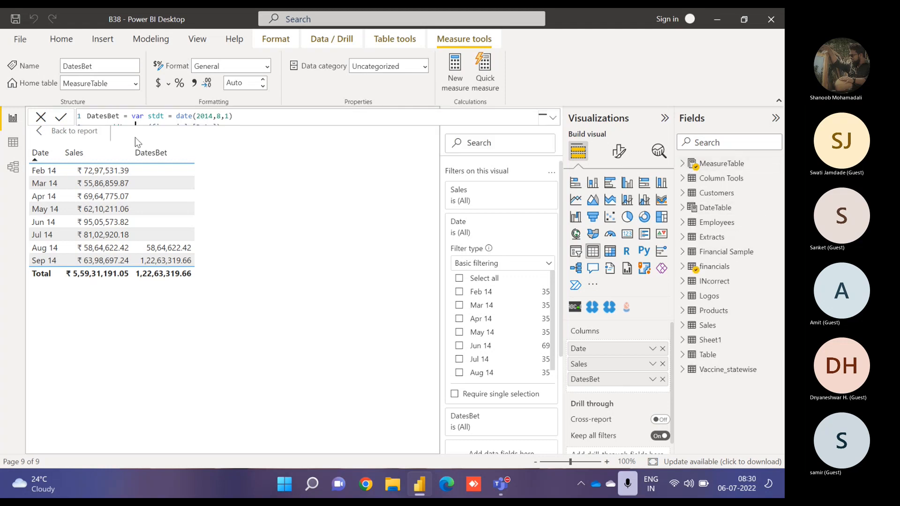
click(63, 132)
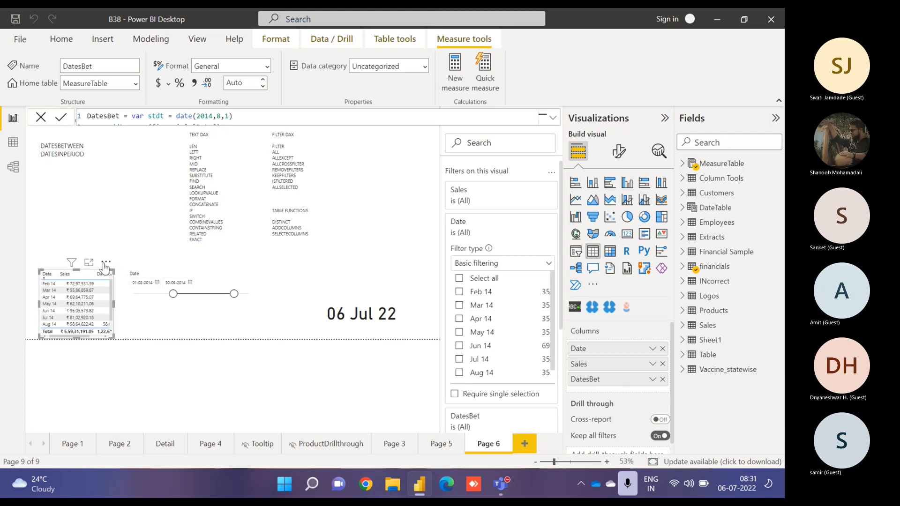
click(200, 277)
key(Delete)
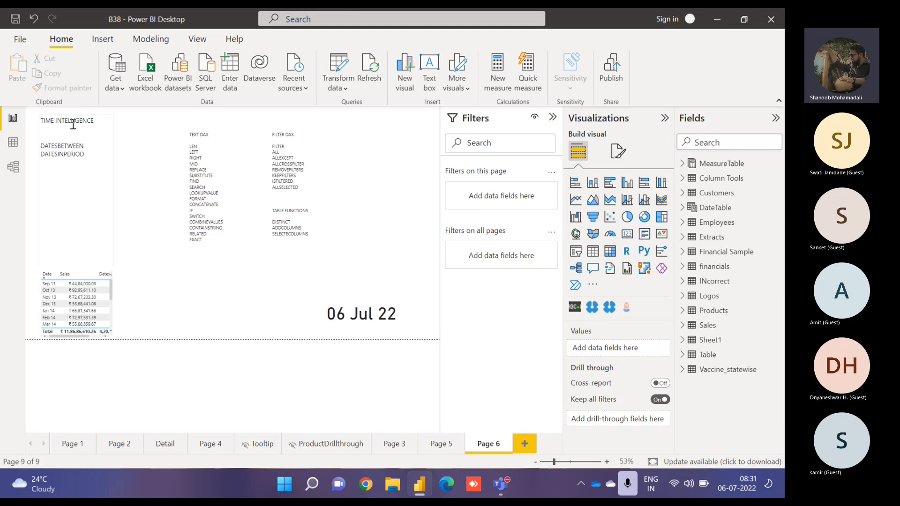
- Remove the TIME INTELLIGENCE text box from the page
click(71, 121)
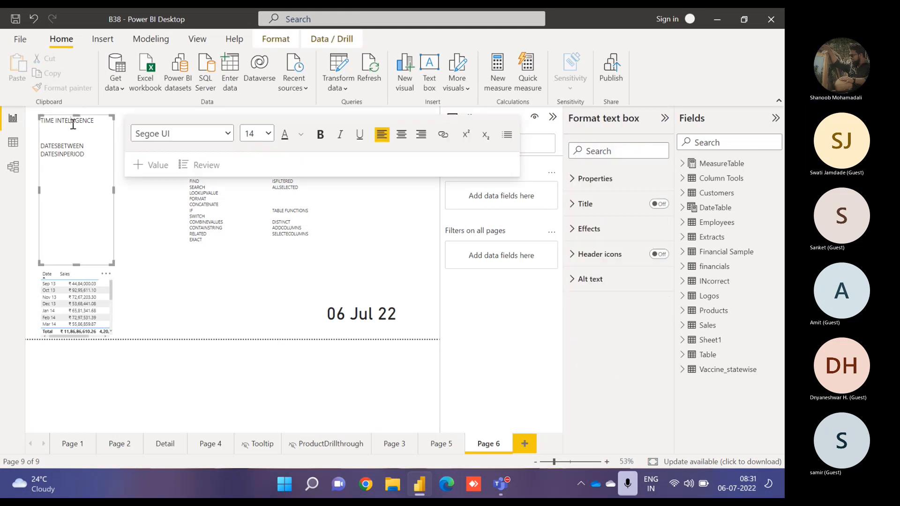
right_click(110, 281)
click(136, 288)
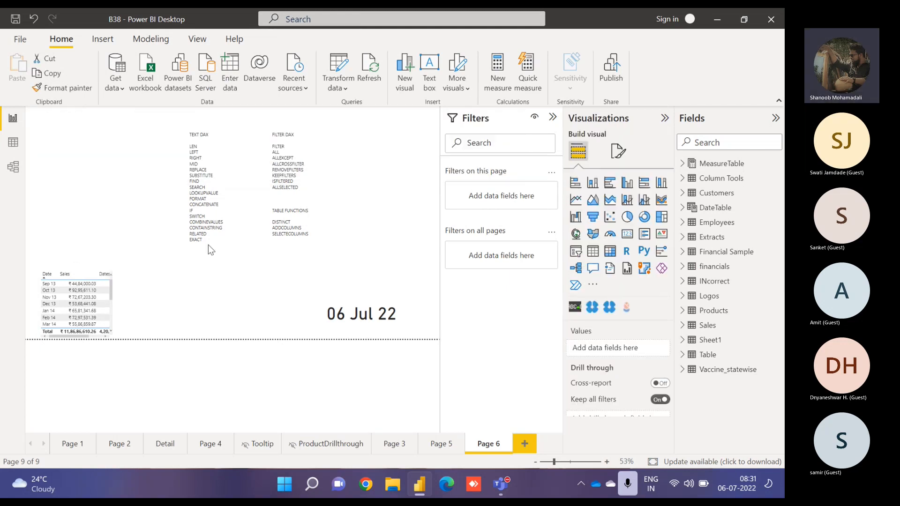
- Move the TEXT DAX text box leftward and set all its text to font size 16
click(237, 231)
drag(243, 127, 214, 114)
click(185, 223)
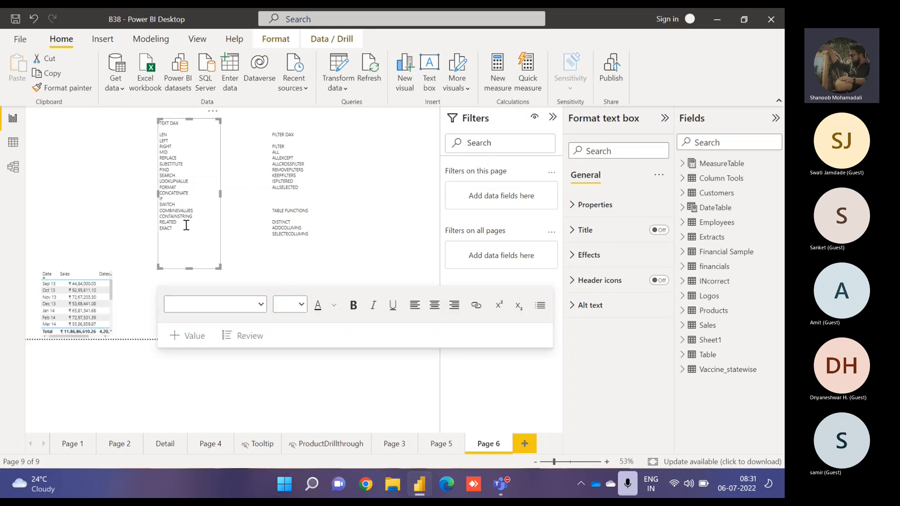
drag(175, 228, 142, 135)
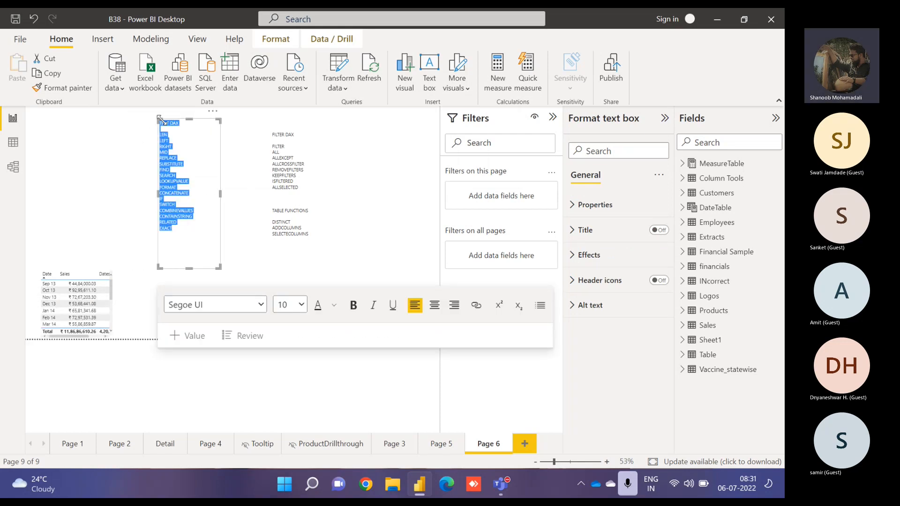
click(298, 305)
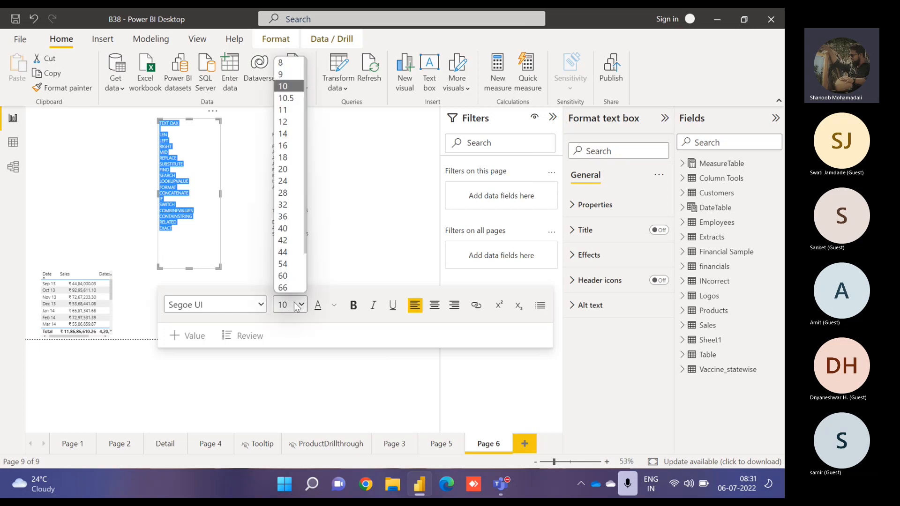
click(297, 147)
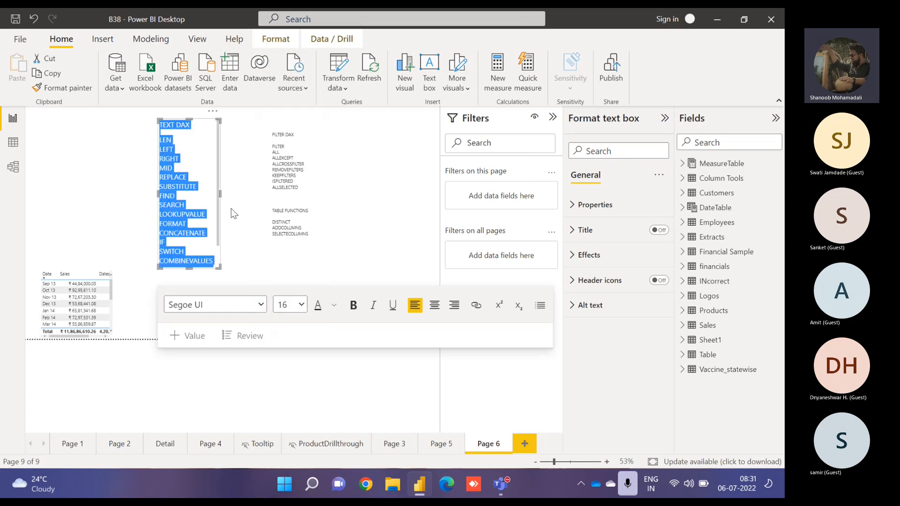
- Lengthen the TEXT DAX text box and add TRIM on a new line after MID
drag(189, 266, 209, 314)
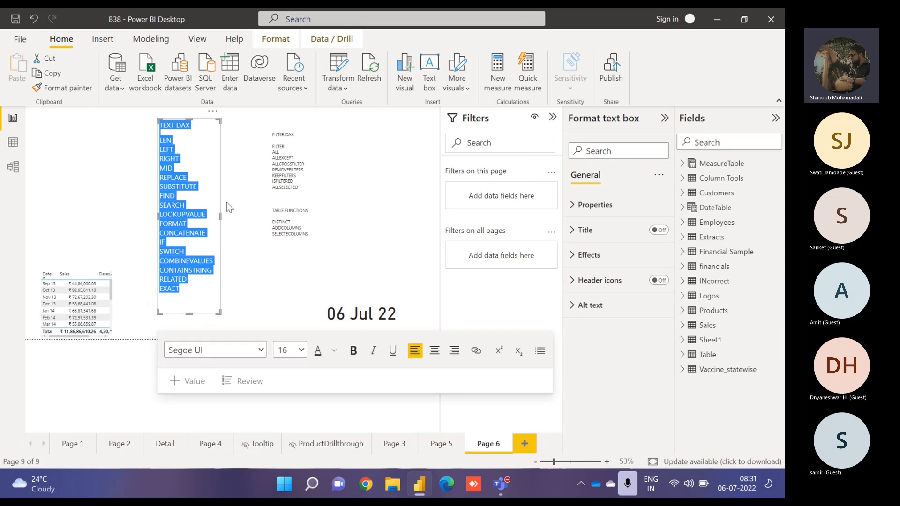
click(226, 201)
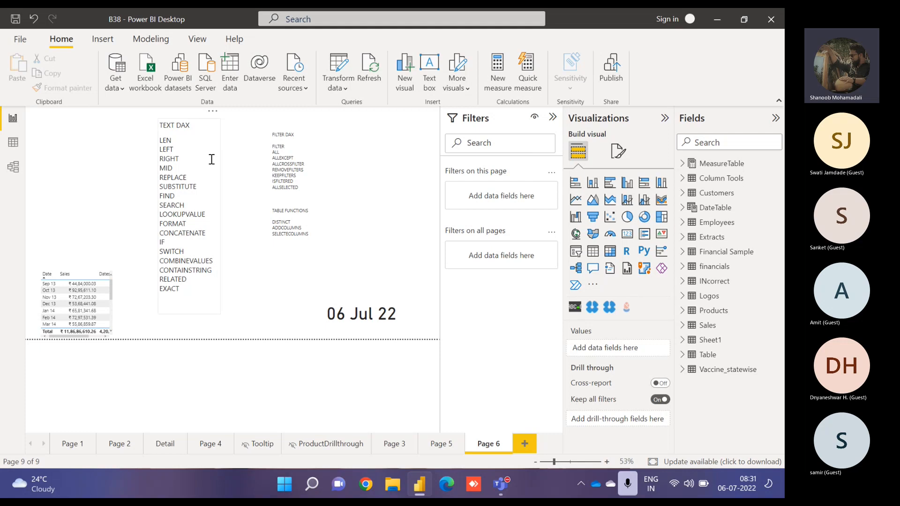
click(183, 159)
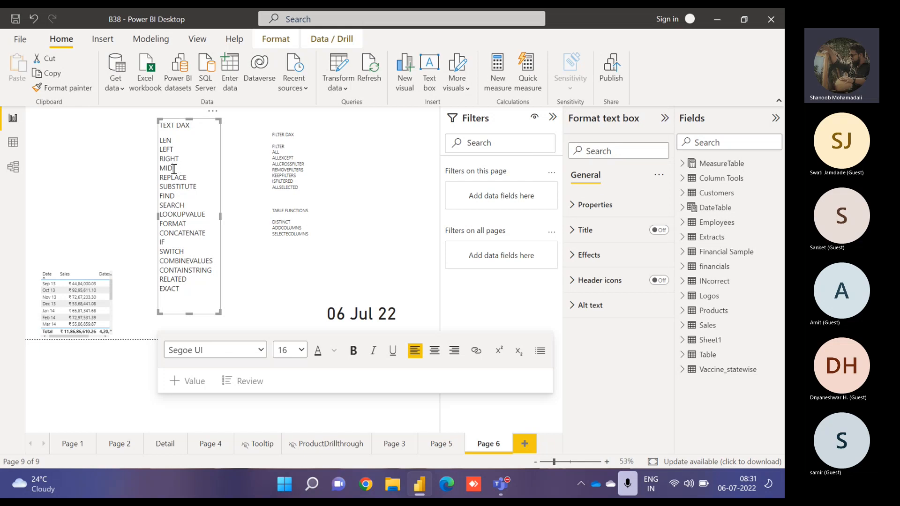
click(173, 168)
drag(173, 168, 163, 140)
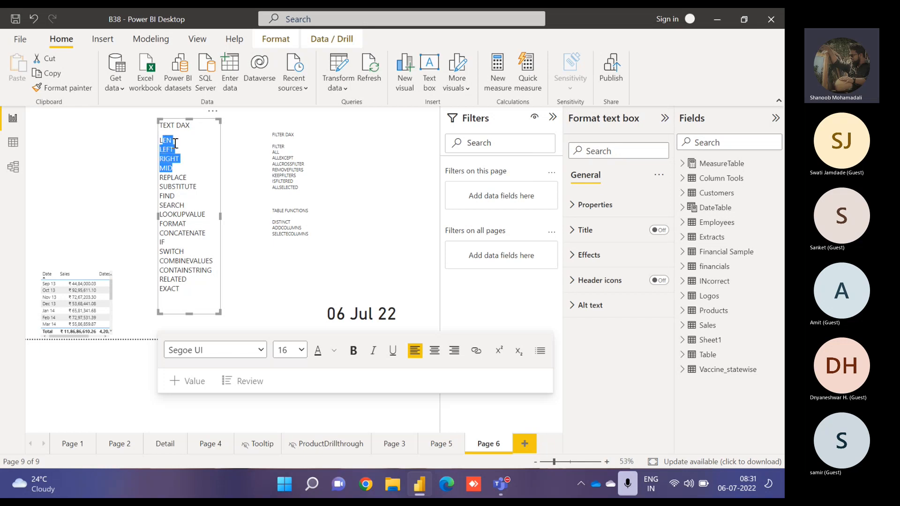
click(175, 143)
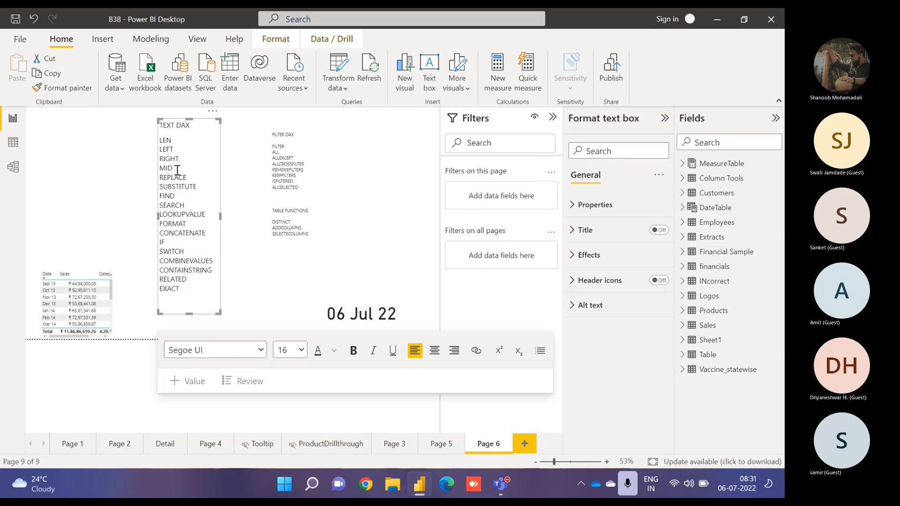
click(178, 170)
key(Return)
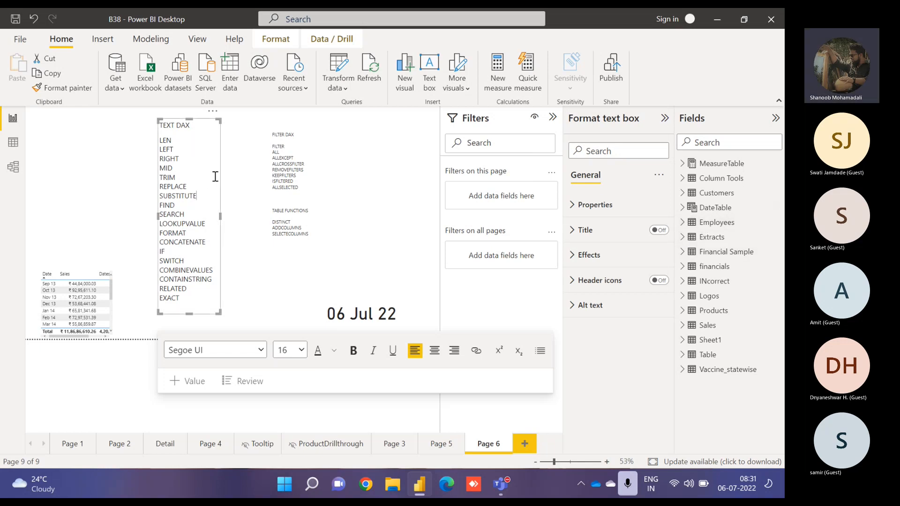
drag(166, 126, 185, 127)
click(172, 140)
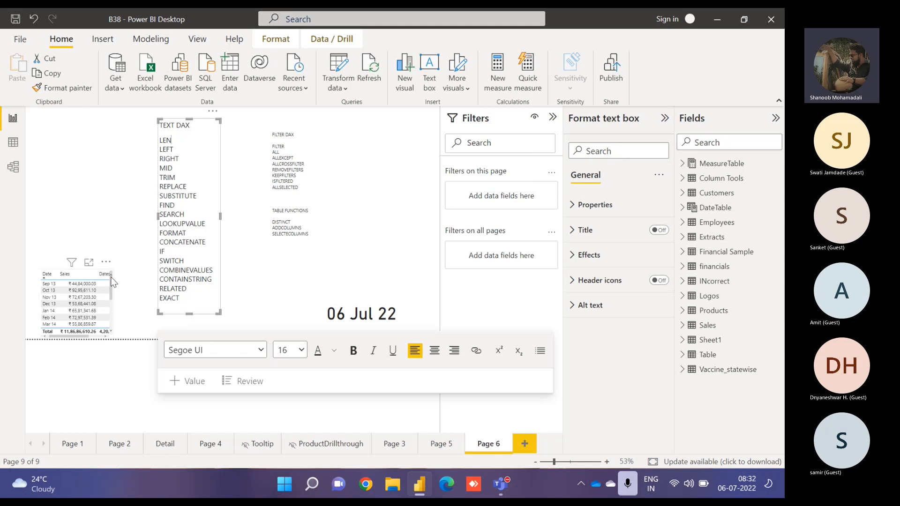
- Move the Date/Sales table visual to the top-left corner and enlarge it
drag(111, 276, 102, 133)
drag(108, 209, 129, 273)
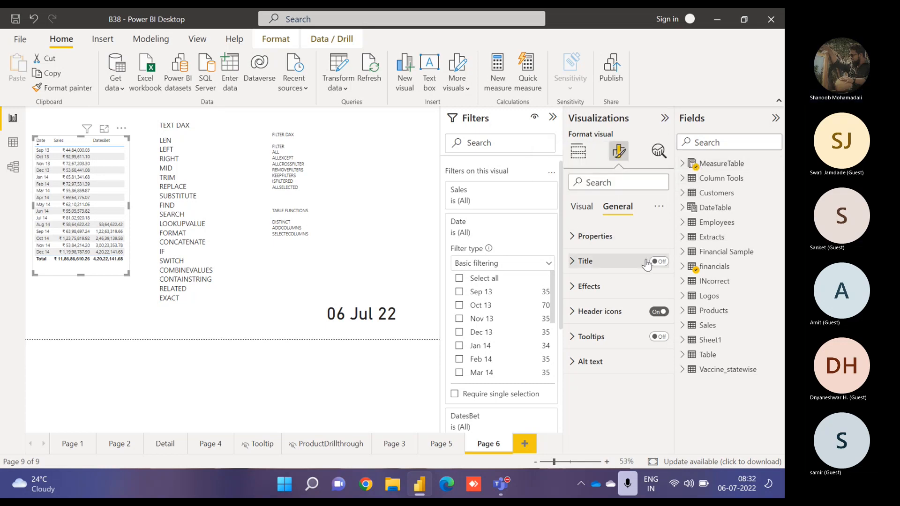
click(208, 125)
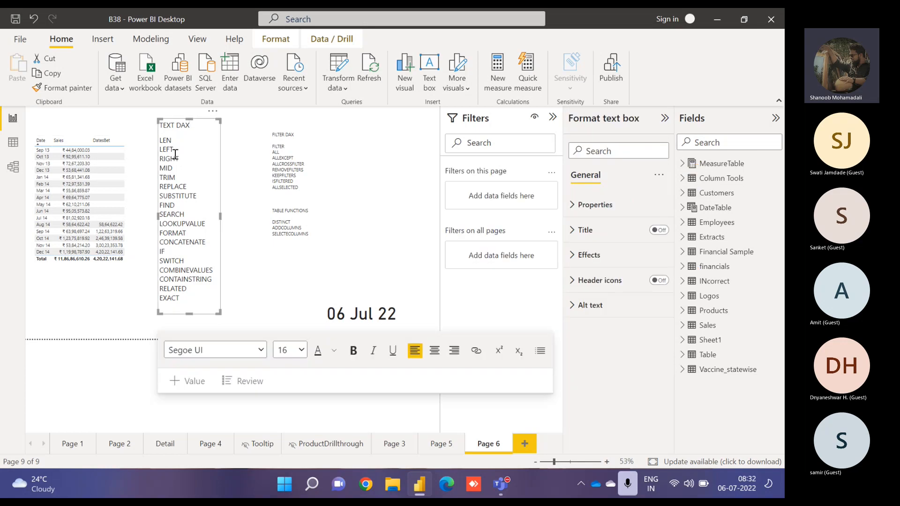
click(128, 193)
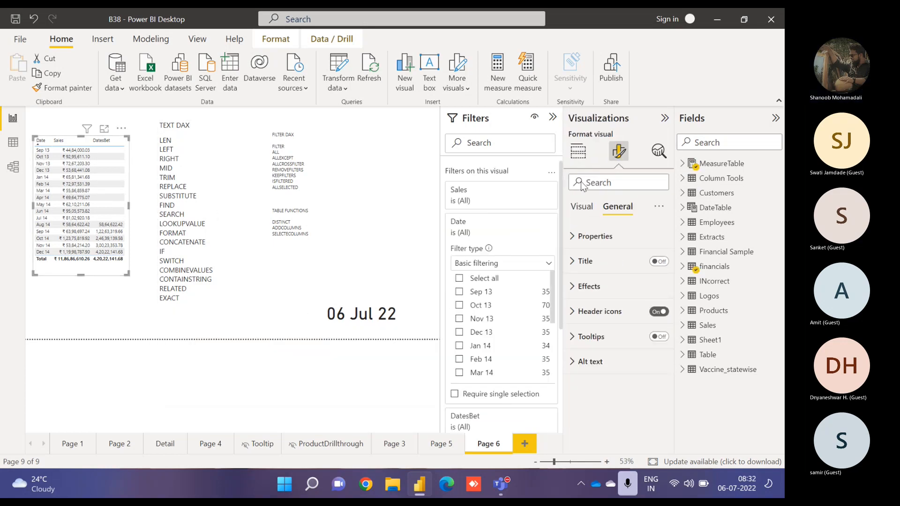
- Remove all fields from the table visual
click(578, 151)
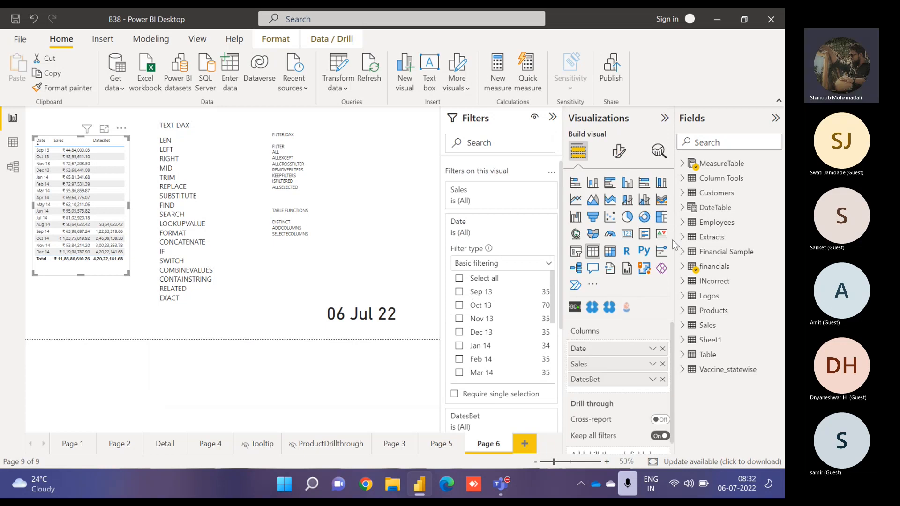
click(662, 349)
click(662, 350)
click(662, 349)
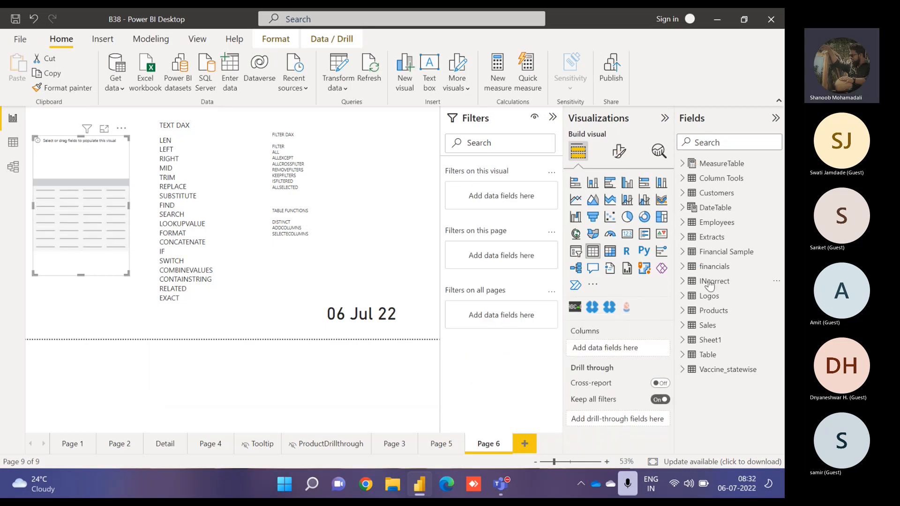
- Add the Financial Sample table's Title field to the empty table visual
click(683, 267)
click(683, 266)
click(683, 251)
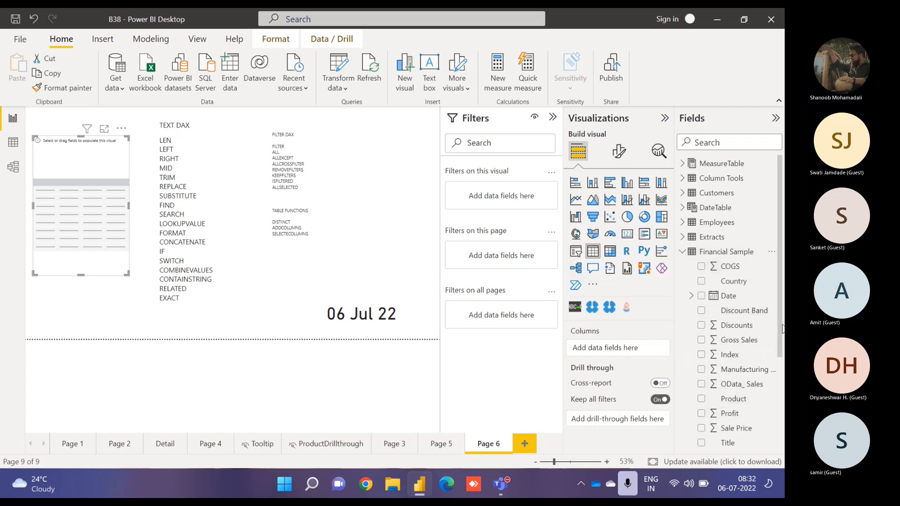
drag(780, 330, 781, 400)
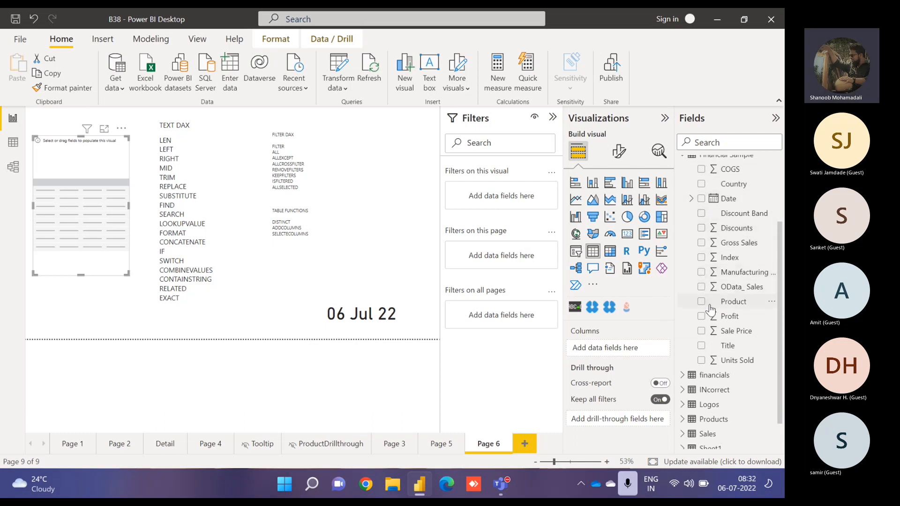
click(710, 348)
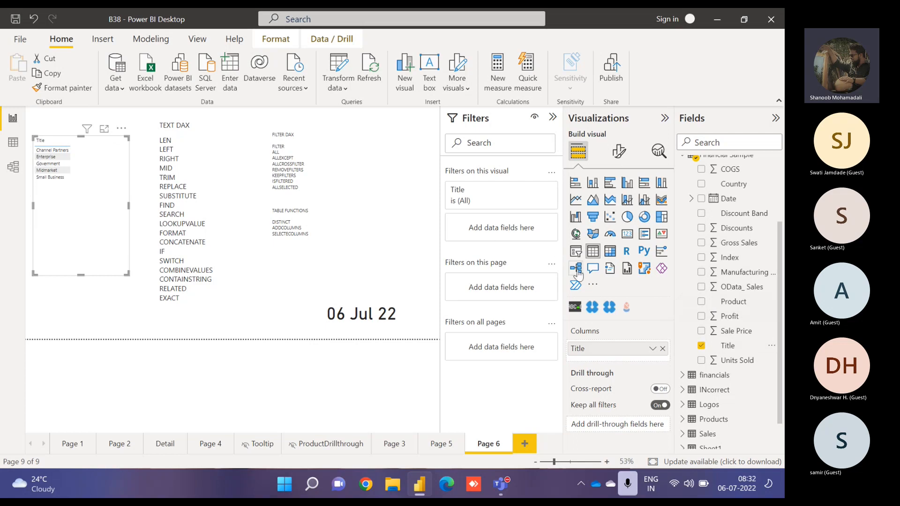
- Create a calculated column Text Coulmn = LEN('Financial Sample'[Title]) and add it to the table visual
click(772, 348)
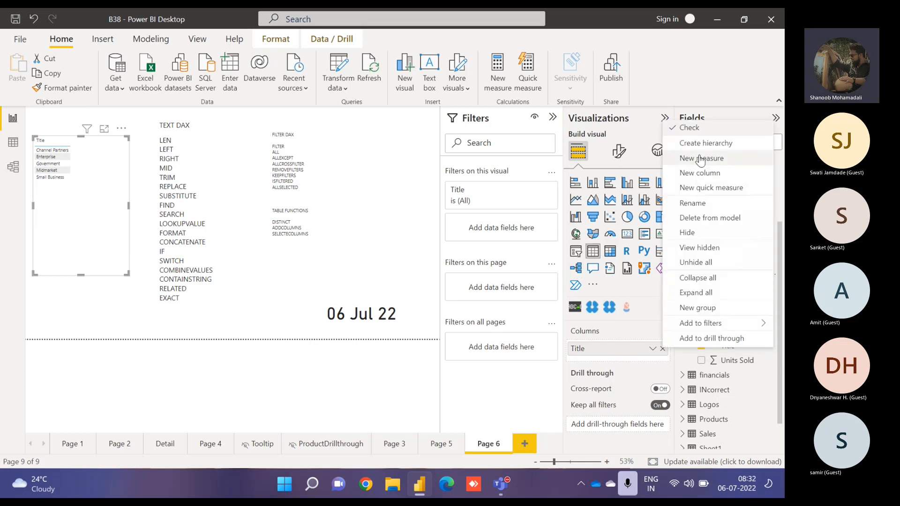
key(Escape)
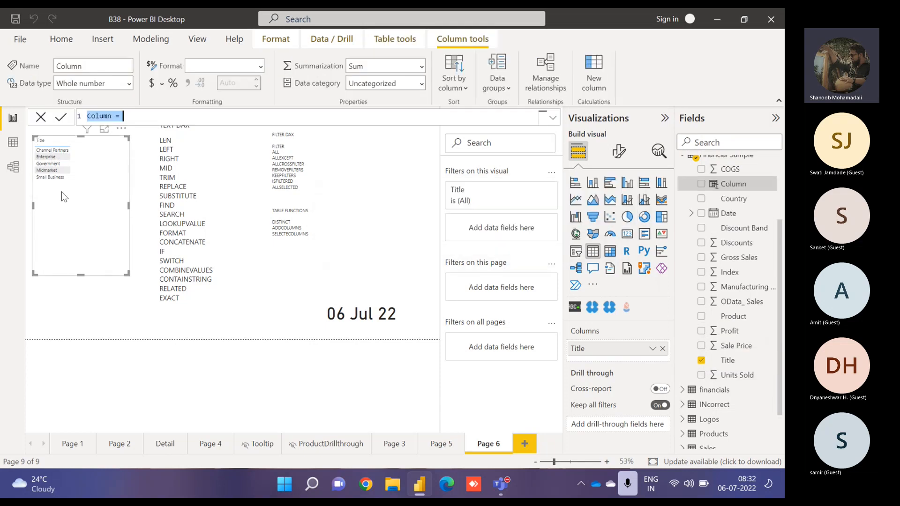
double_click(107, 115)
text(Text C)
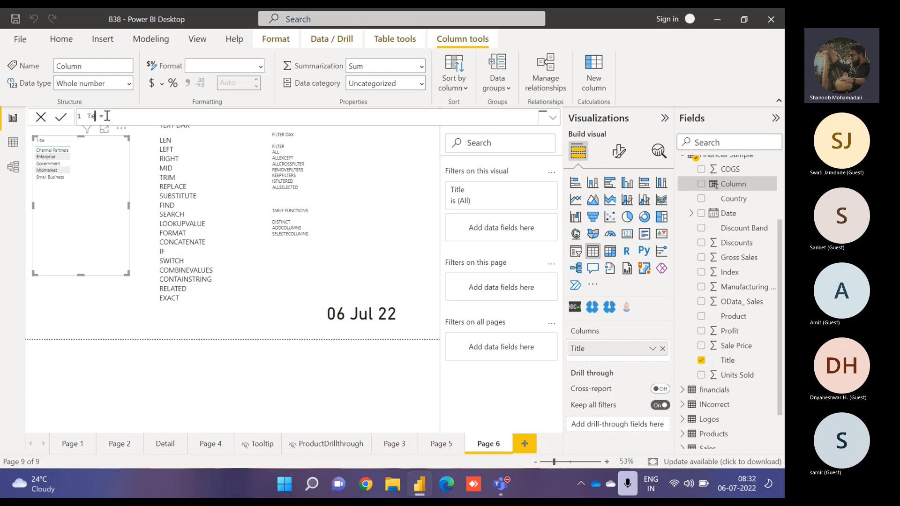
text(oulmn)
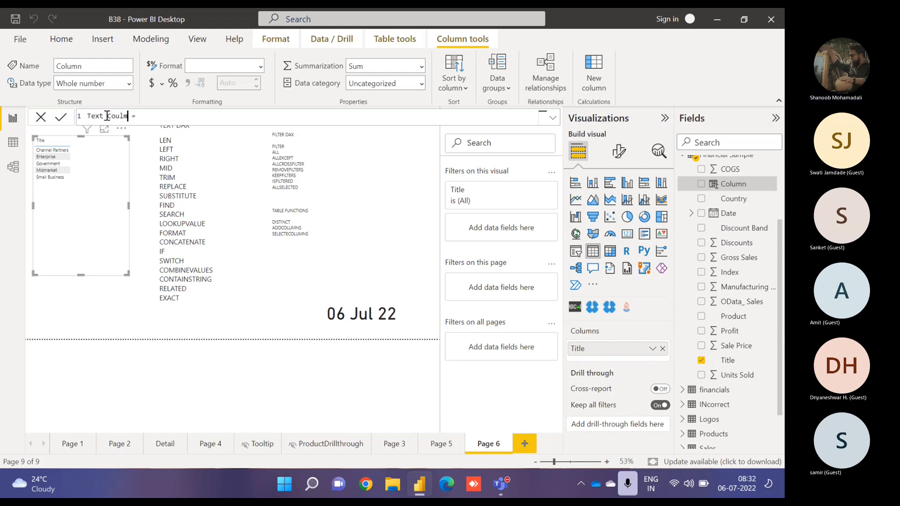
click(154, 118)
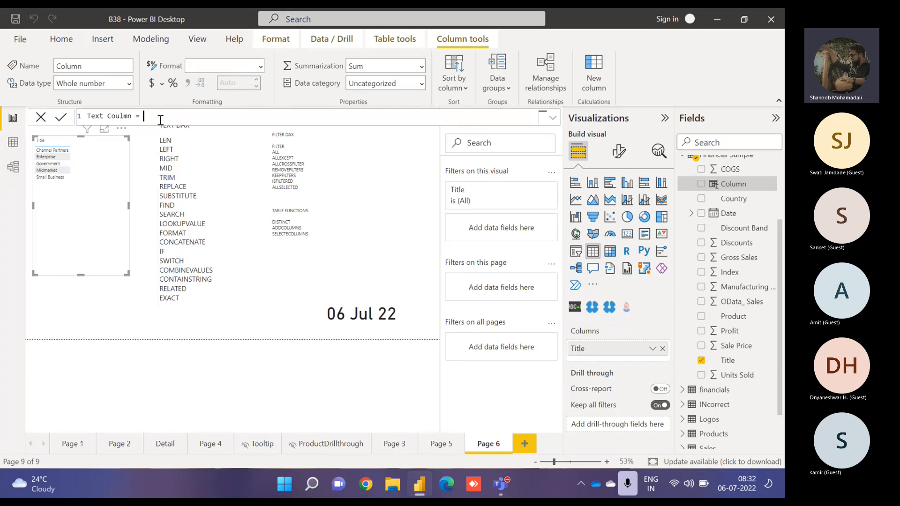
text(len)
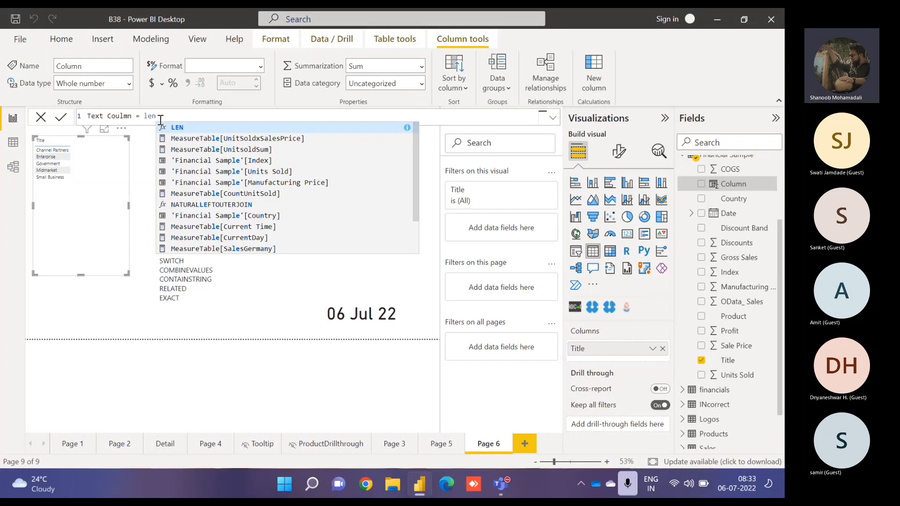
key(Tab)
text(title)
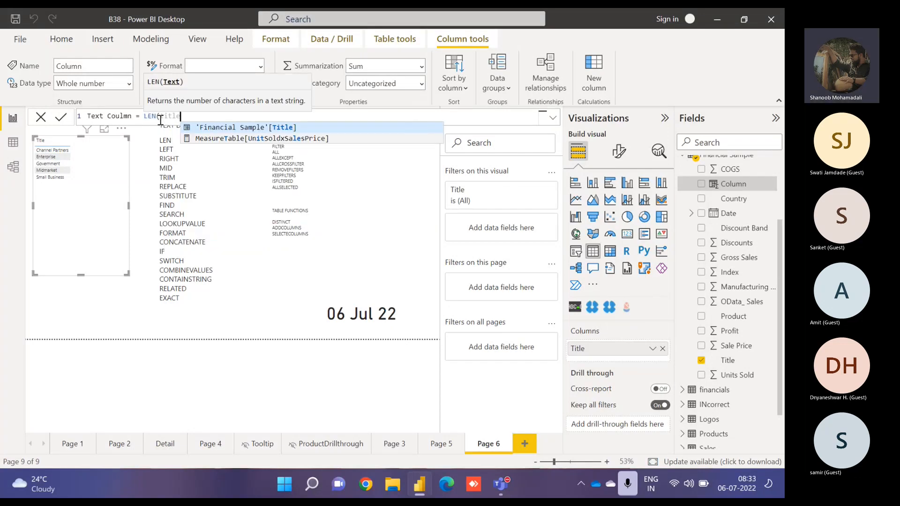
key(Tab)
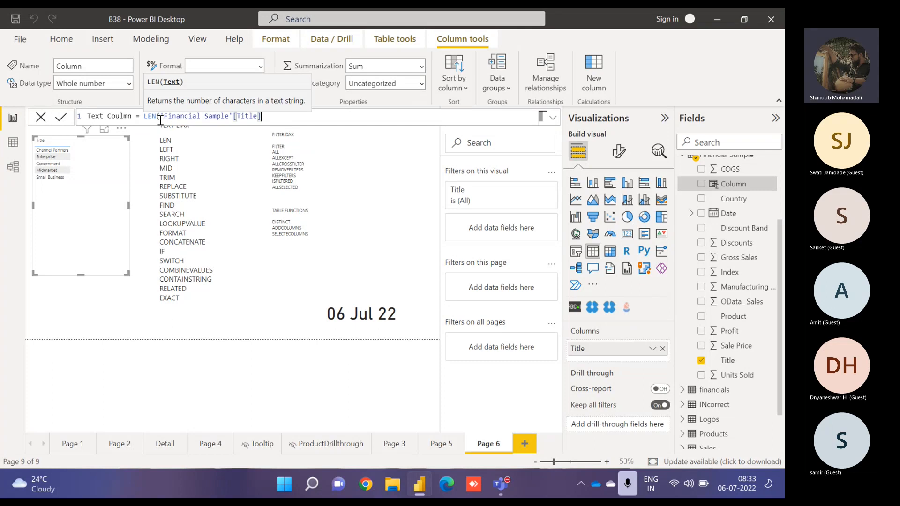
text())
key(Return)
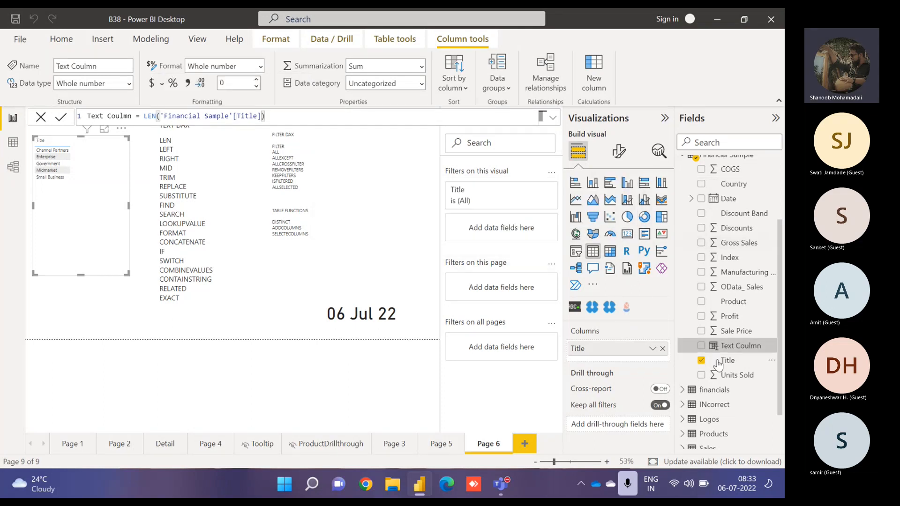
click(702, 346)
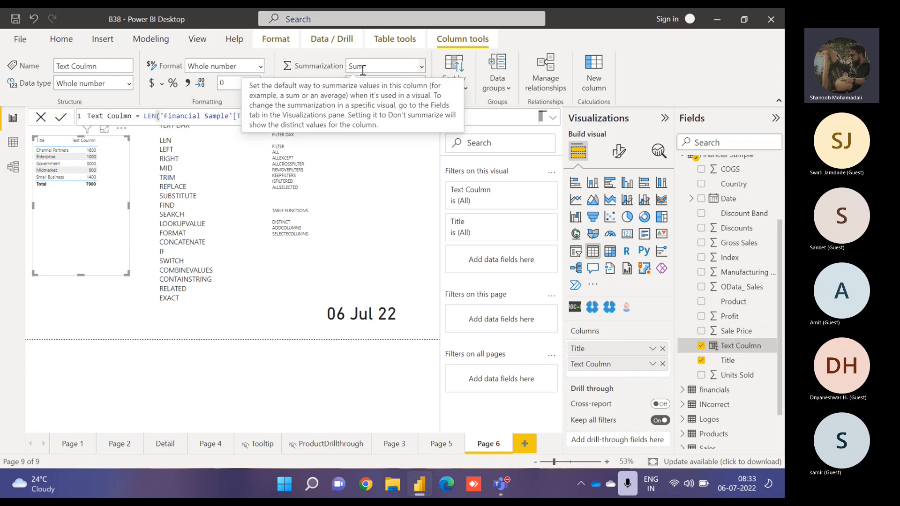
- Set the Text Coulmn summarization to Don't summarize and re-add the column to the table visual
click(421, 66)
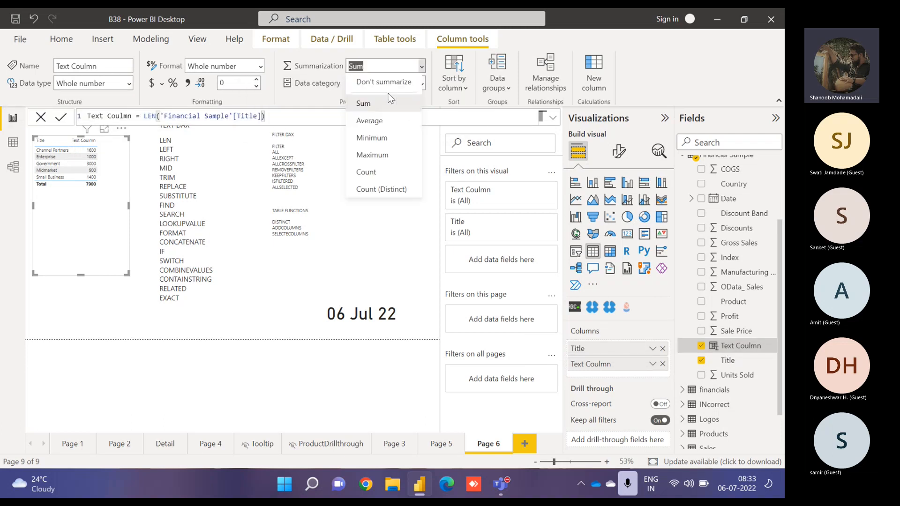
click(386, 87)
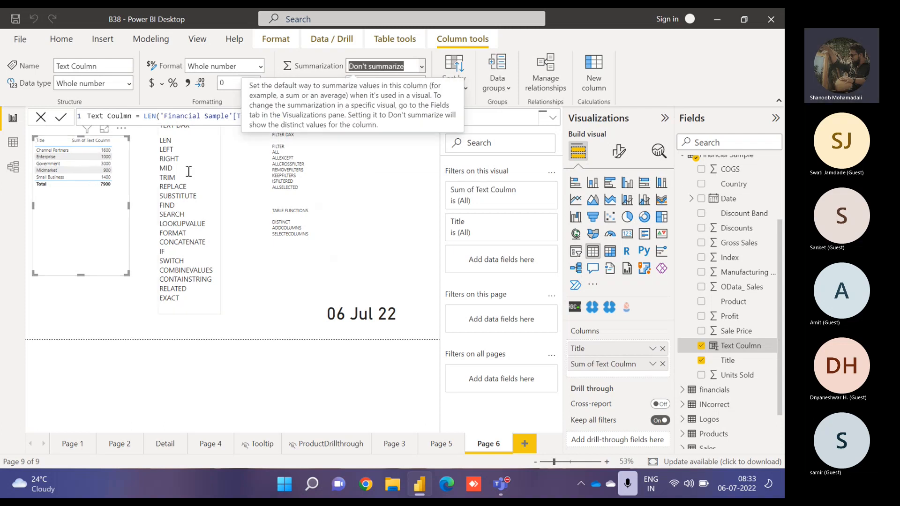
click(700, 346)
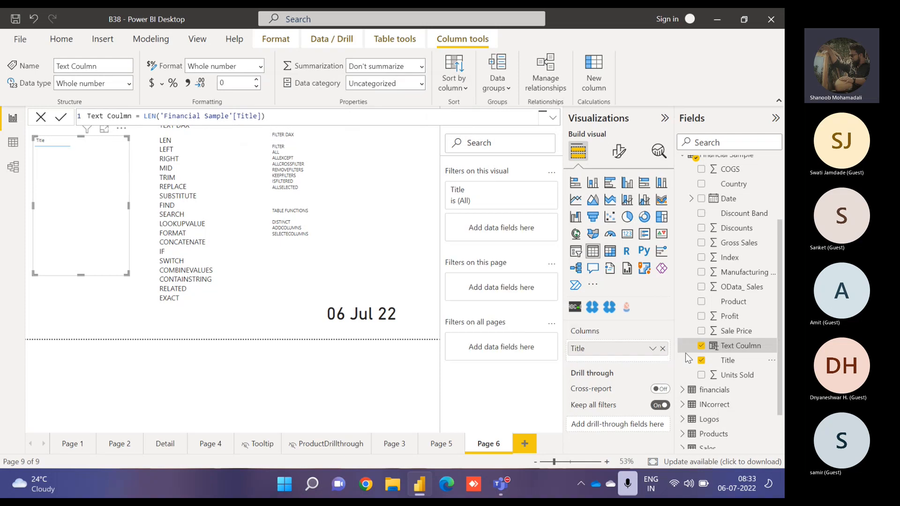
click(701, 346)
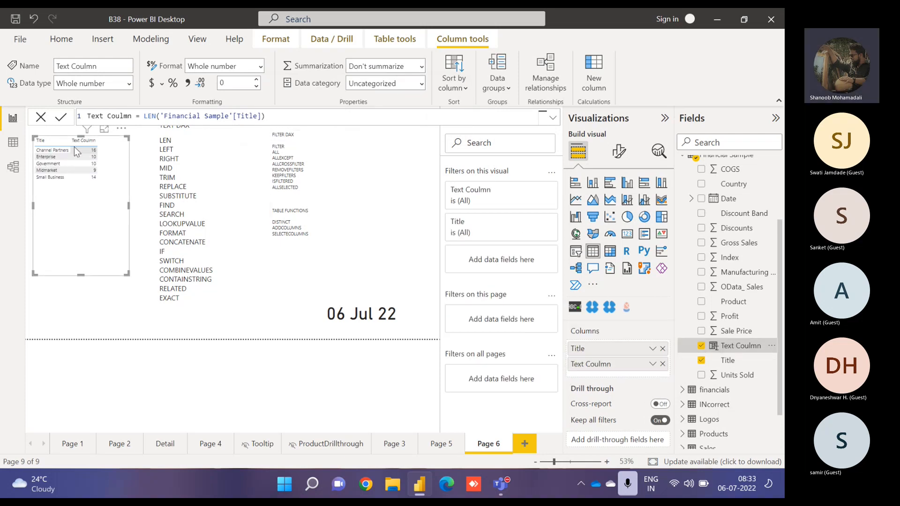
- Open the table visual in focus mode and change the column formula to LEFT('Financial Sample'[Title],4)
click(104, 129)
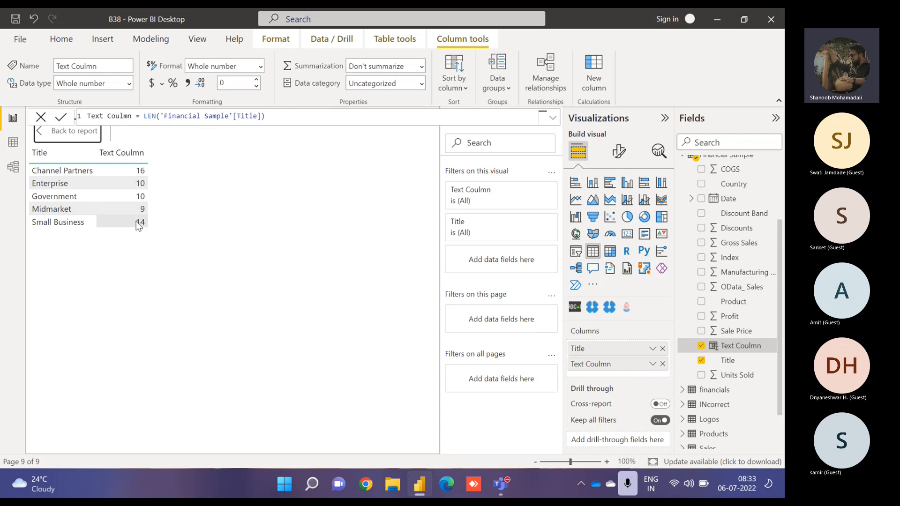
double_click(153, 117)
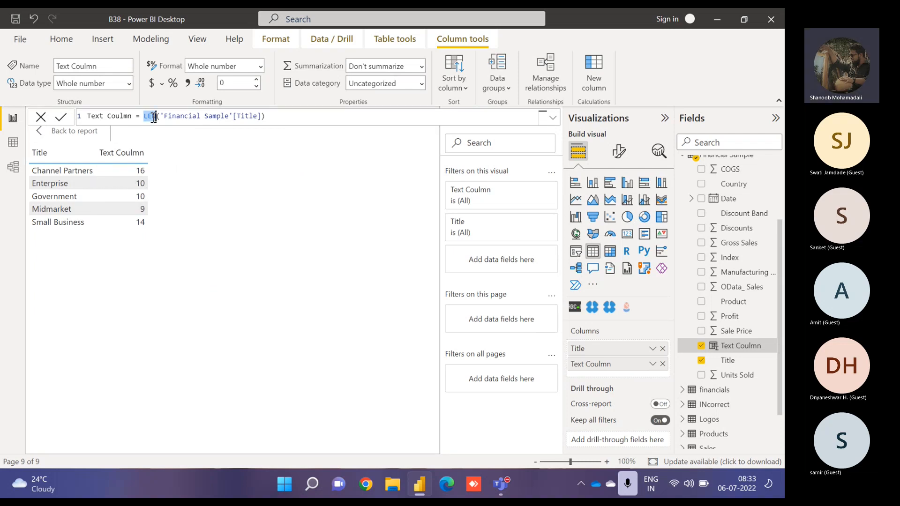
text(left)
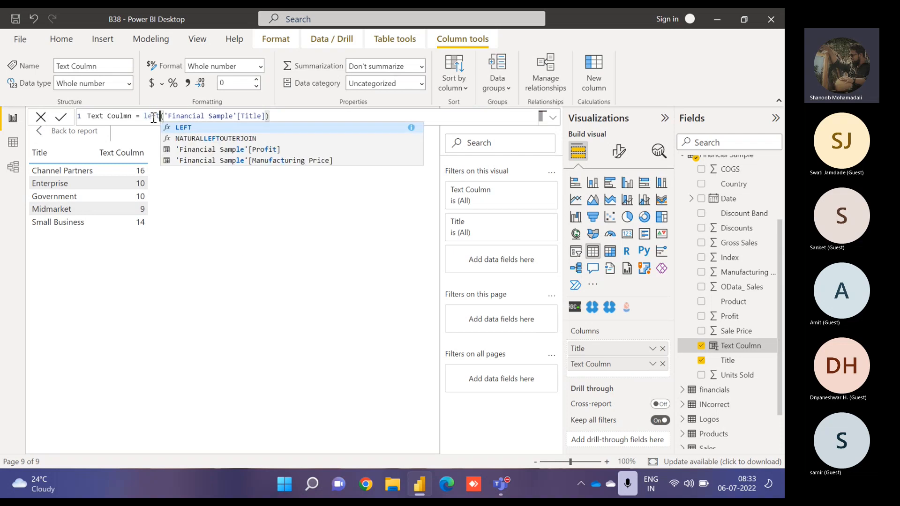
click(265, 117)
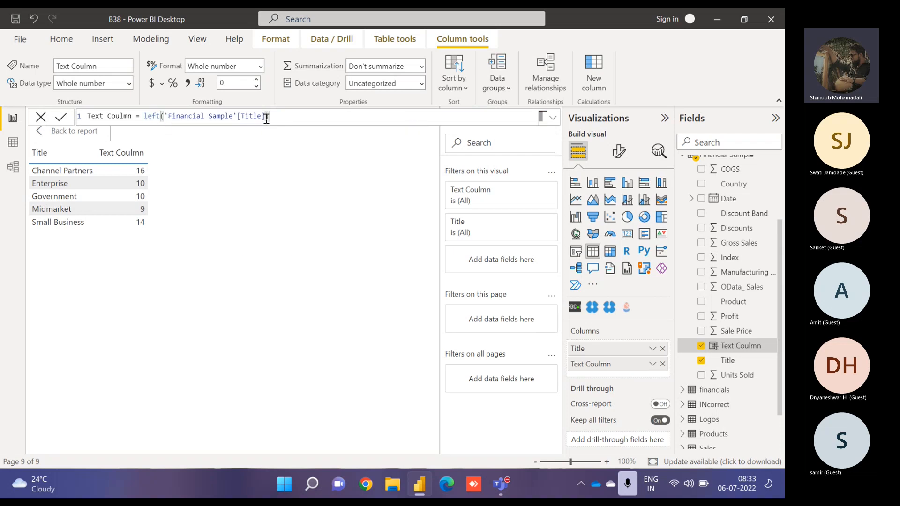
key(BackSpace)
drag(160, 116, 146, 116)
click(287, 123)
text(,4)
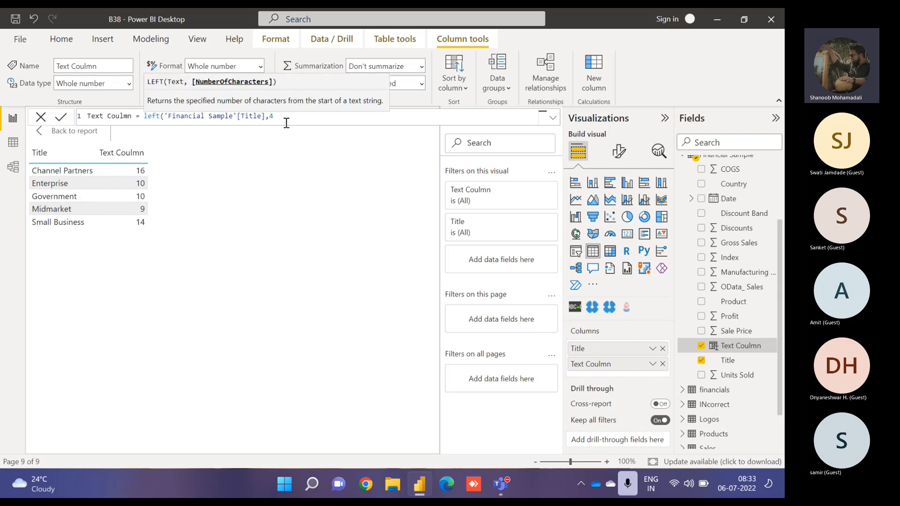
text())
key(Return)
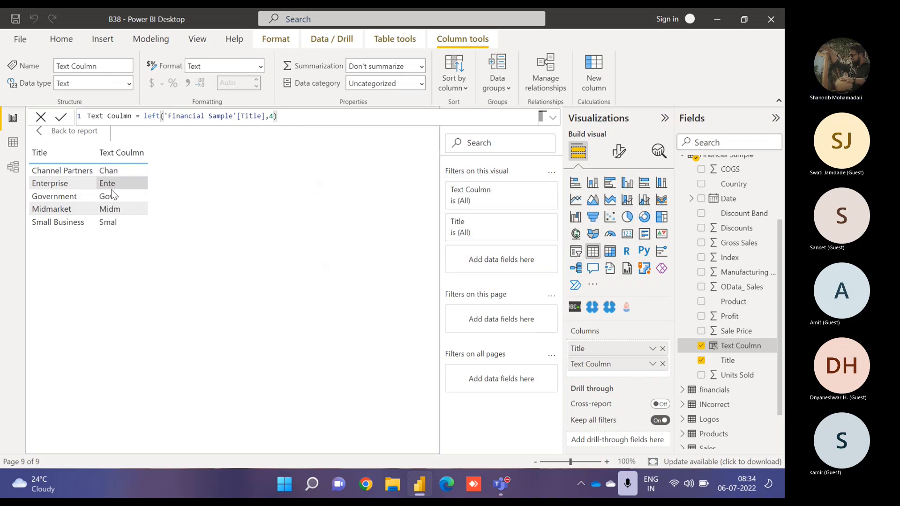
- Change the column formula to RIGHT('Financial Sample'[Title],3)
double_click(151, 115)
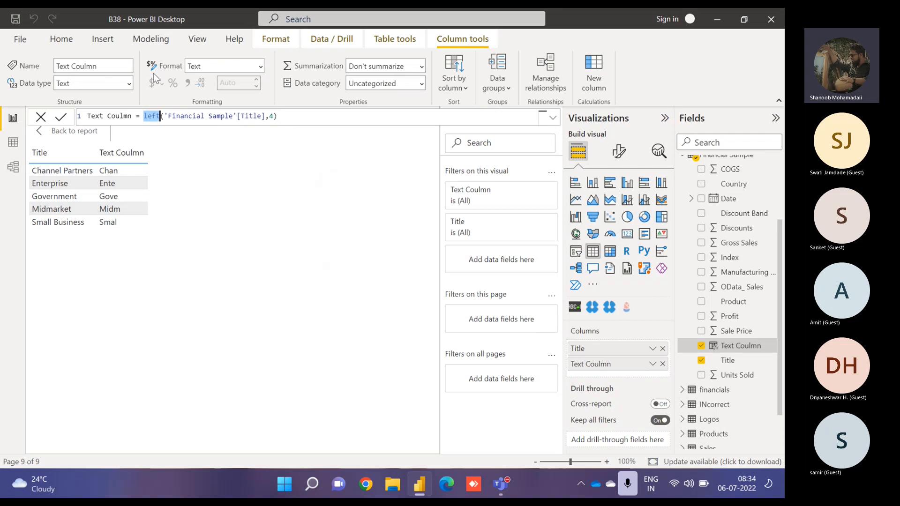
text(right)
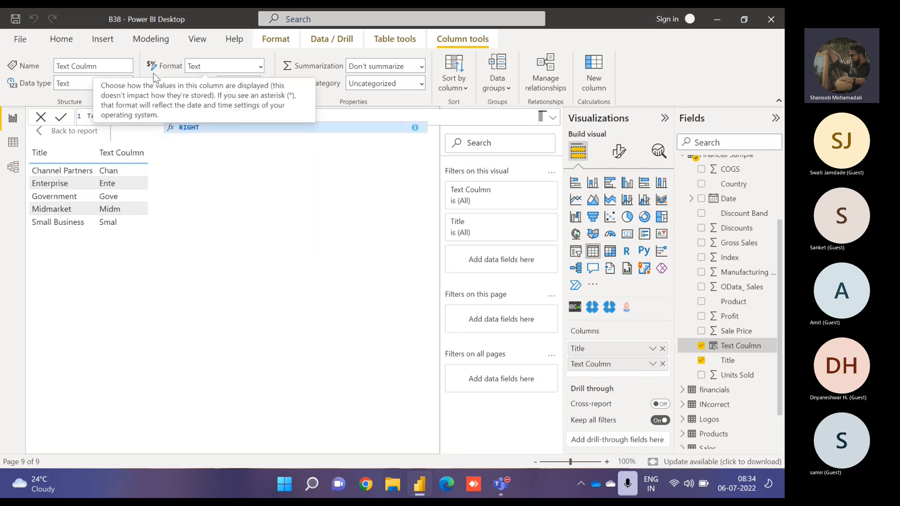
key(Return)
key(Return)
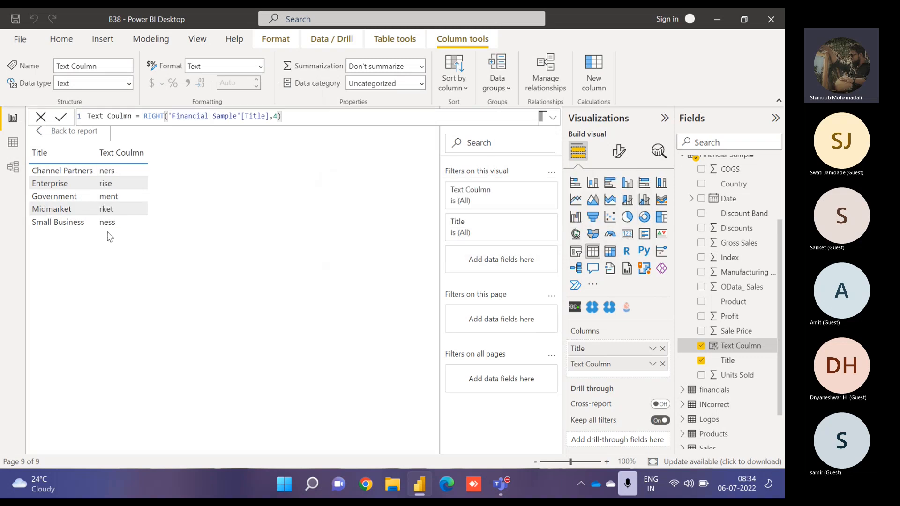
click(275, 116)
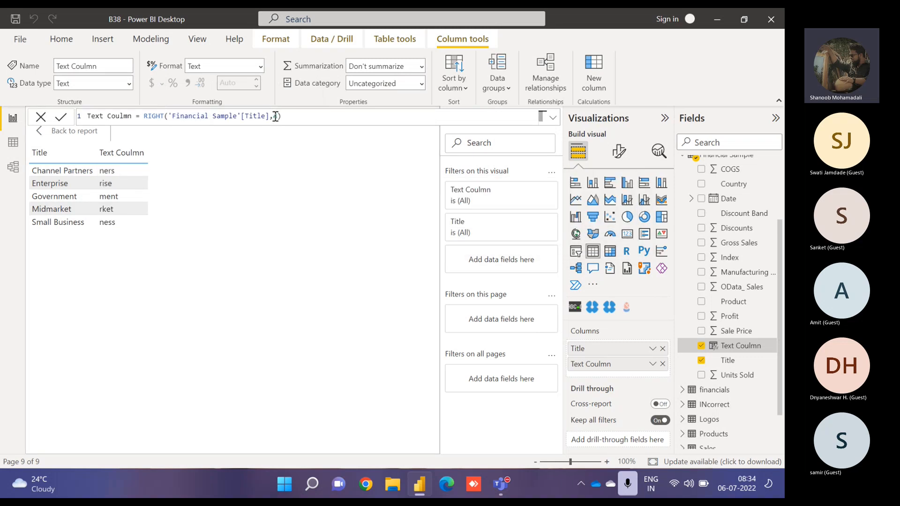
double_click(276, 116)
text(3)
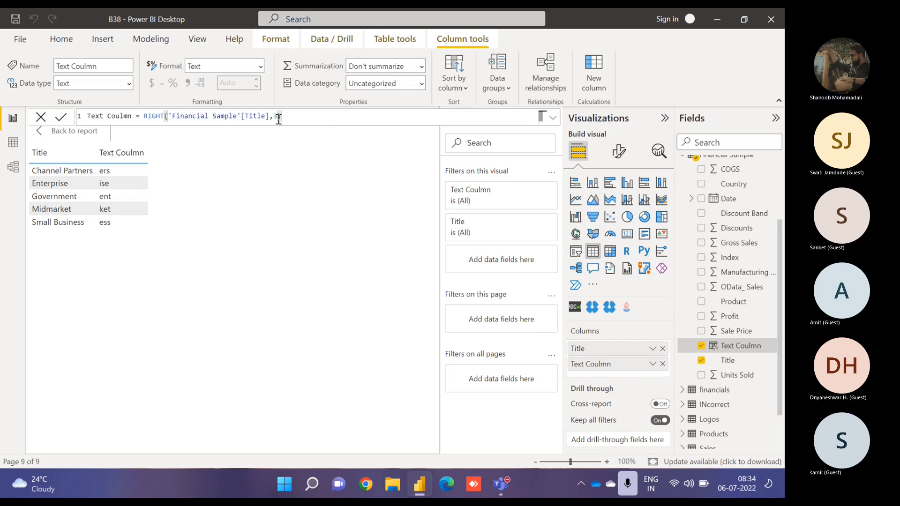
- Change the column formula to MID('Financial Sample'[Title],4,3)
double_click(153, 115)
text(mid)
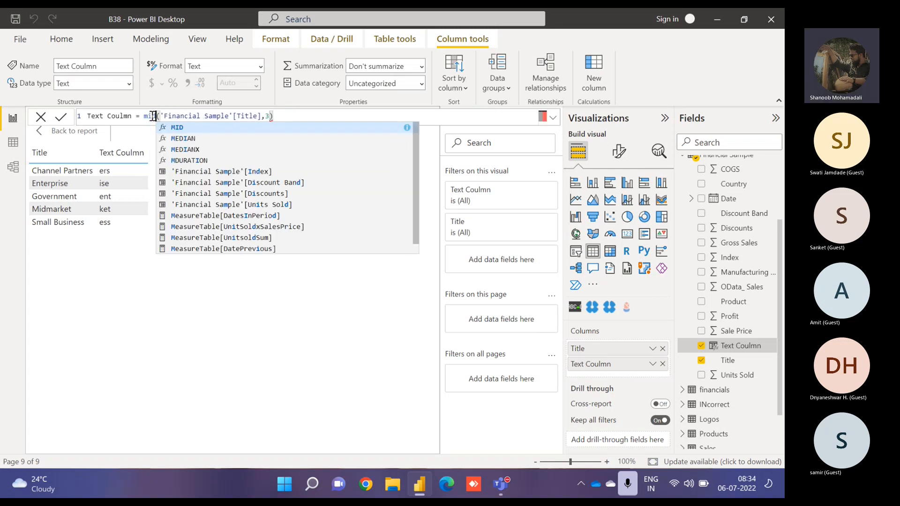
click(265, 116)
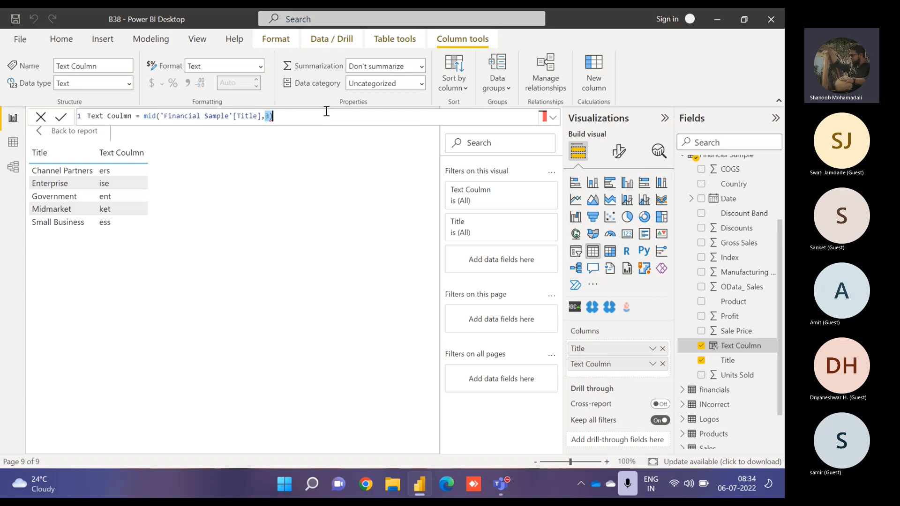
key(shift+Home)
key(End)
key(BackSpace)
key(BackSpace)
text(4,)
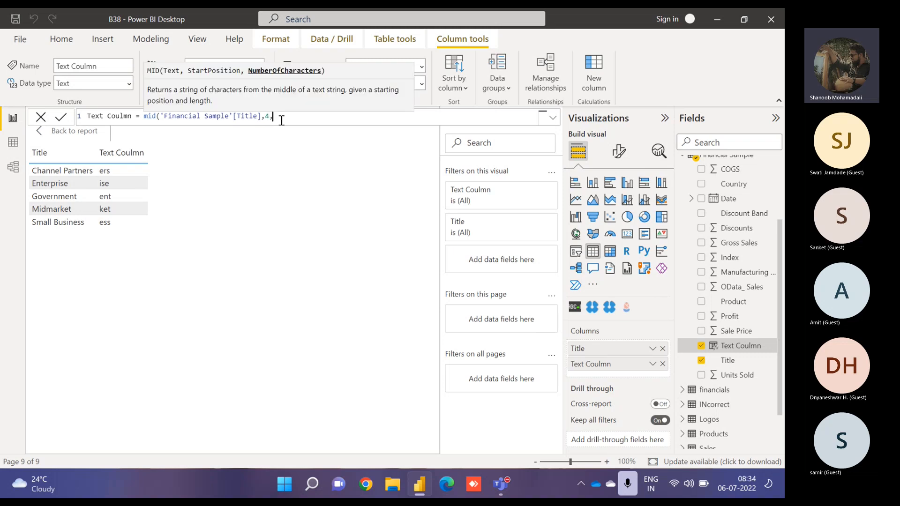
key(BackSpace)
key(BackSpace)
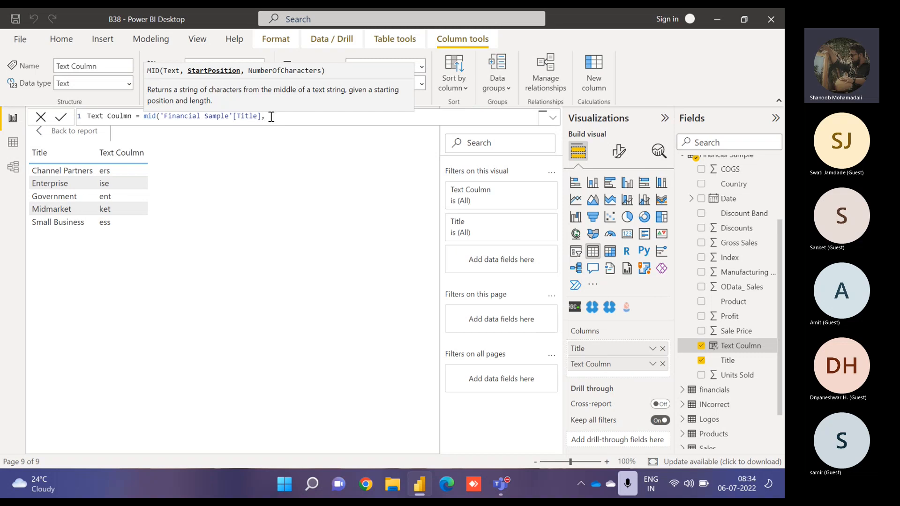
text(4,)
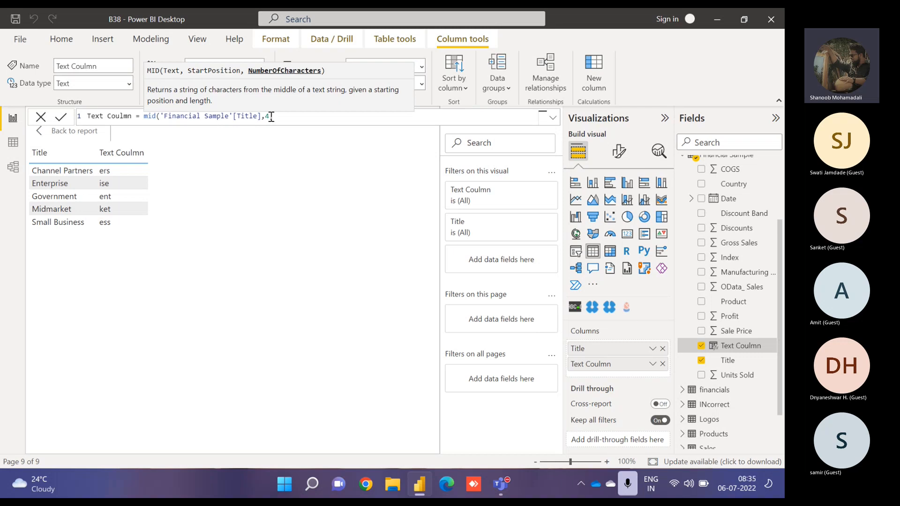
text(3))
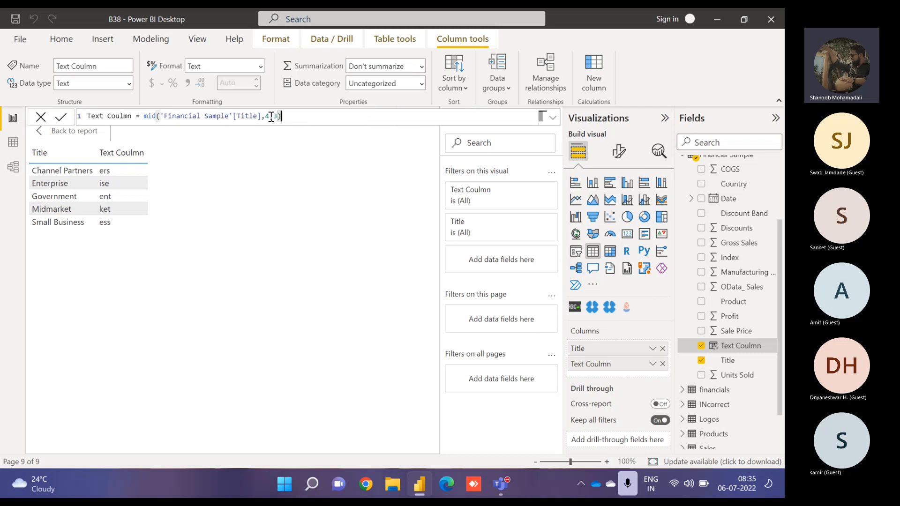
key(Return)
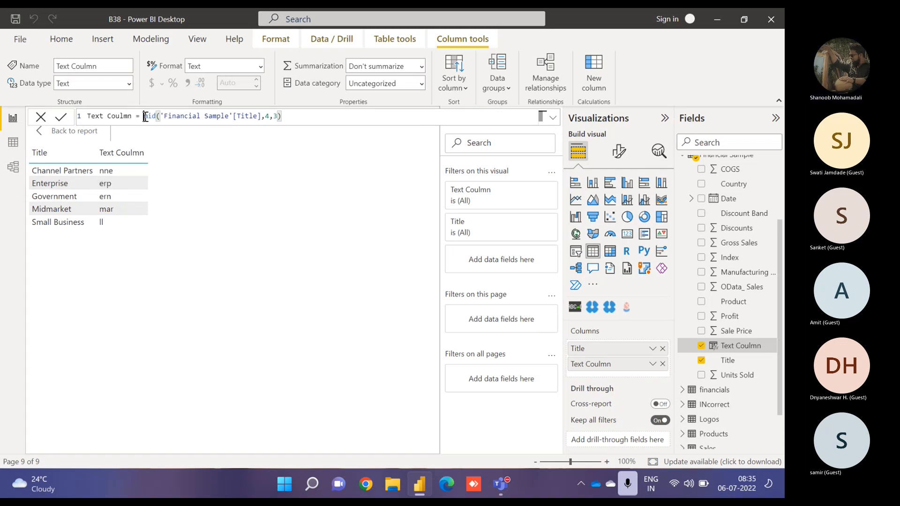
- Replace the column formula with TRIM('Financial Sample'[Title])
drag(145, 116, 356, 124)
text(trim)
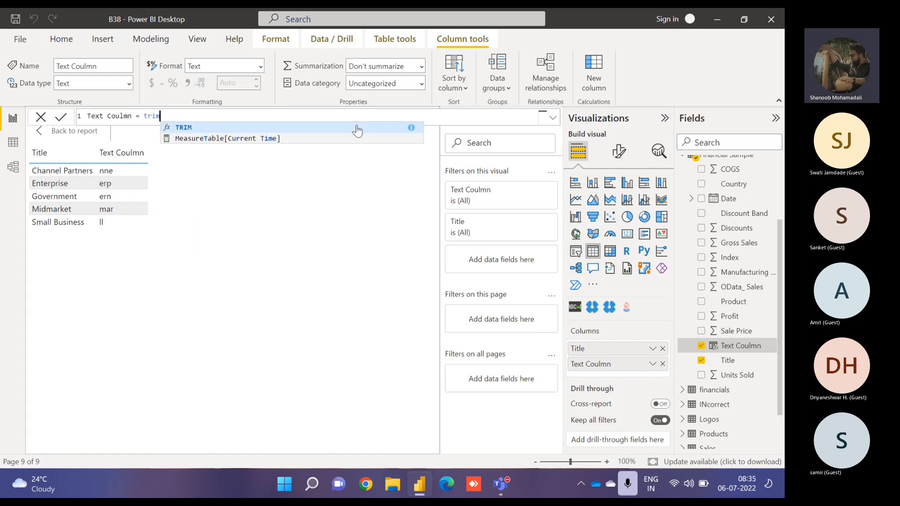
text(()
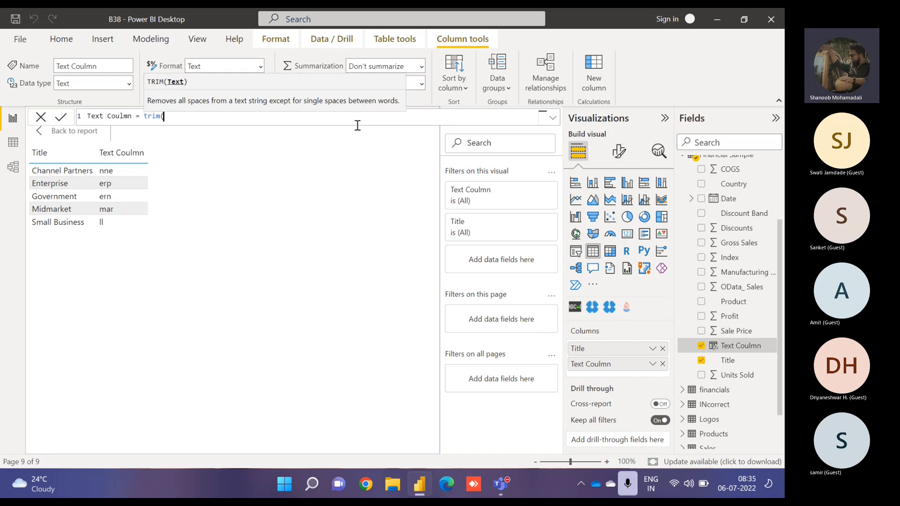
text(title)
key(Tab)
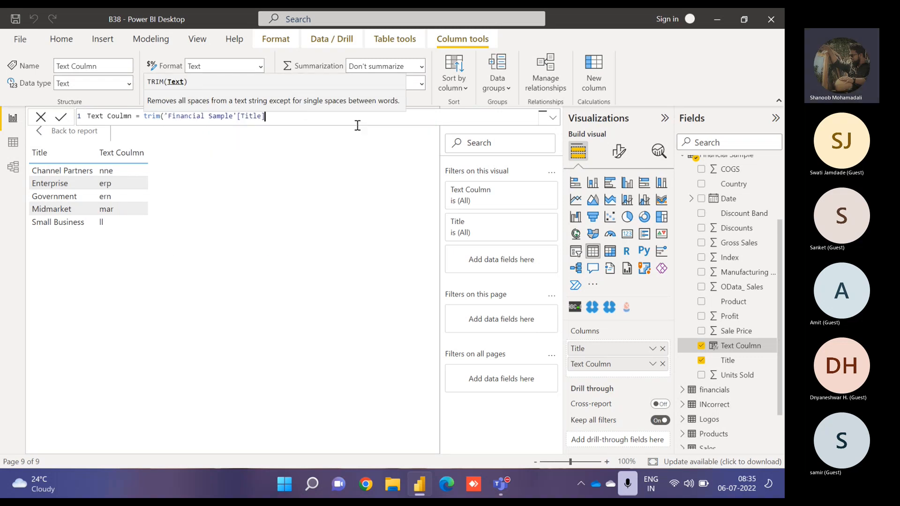
text())
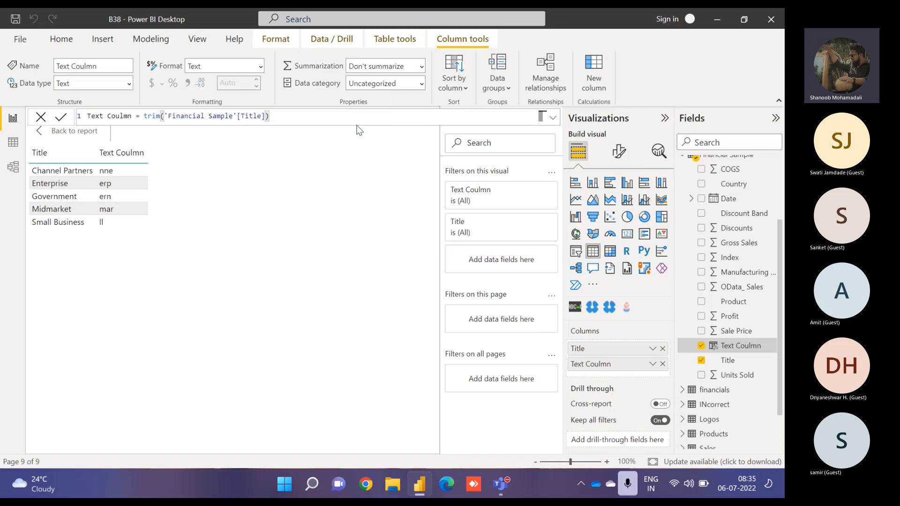
key(Return)
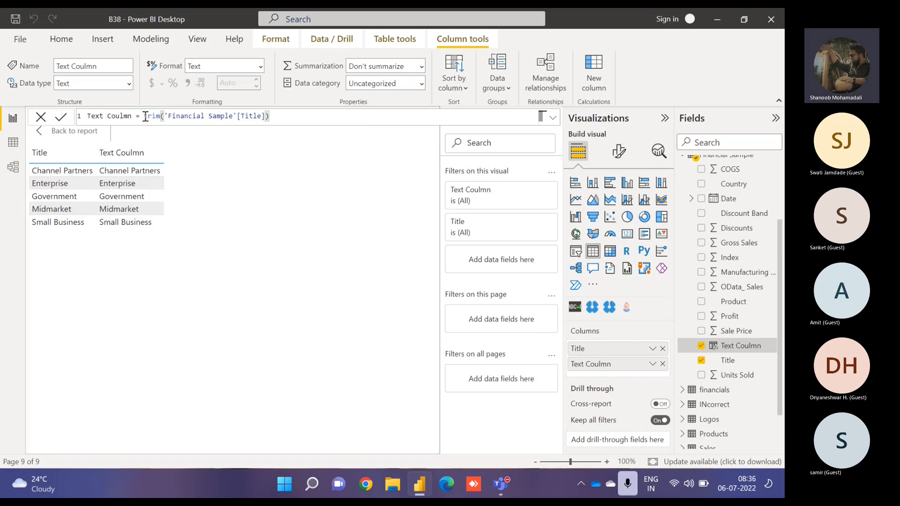
- Rename the column to Text Coulmn 1 and clear its formula expression
drag(143, 116, 209, 125)
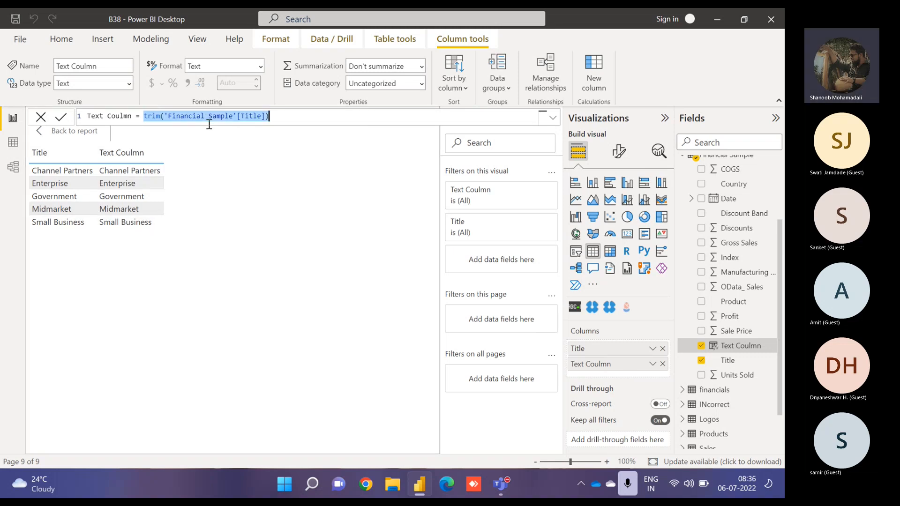
click(137, 117)
text(1)
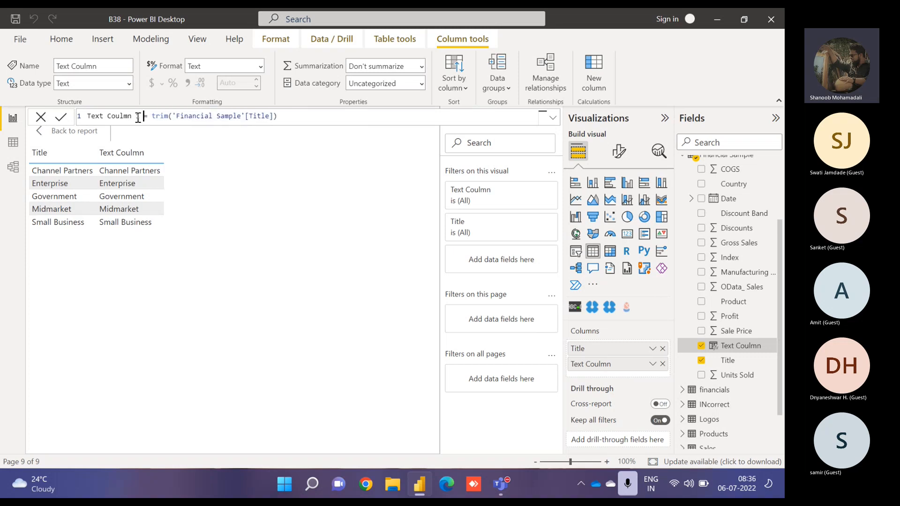
key(Right)
key(Right)
key(Right)
key(shift+Right)
key(shift+Right)
key(shift+Right)
key(shift+Right)
key(shift+Right)
key(shift+Right)
key(shift+Right)
key(shift+Right)
key(shift+Right)
key(shift+Right)
key(shift+Right)
key(shift+Right)
key(shift+Right)
key(shift+Right)
key(shift+Right)
key(shift+Right)
key(shift+Right)
key(shift+Right)
key(shift+Right)
key(shift+Right)
key(shift+Right)
key(shift+Right)
key(shift+Right)
key(shift+Right)
key(shift+Right)
key(shift+Right)
key(shift+Right)
key(shift+Right)
key(shift+Right)
key(shift+Right)
key(BackSpace)
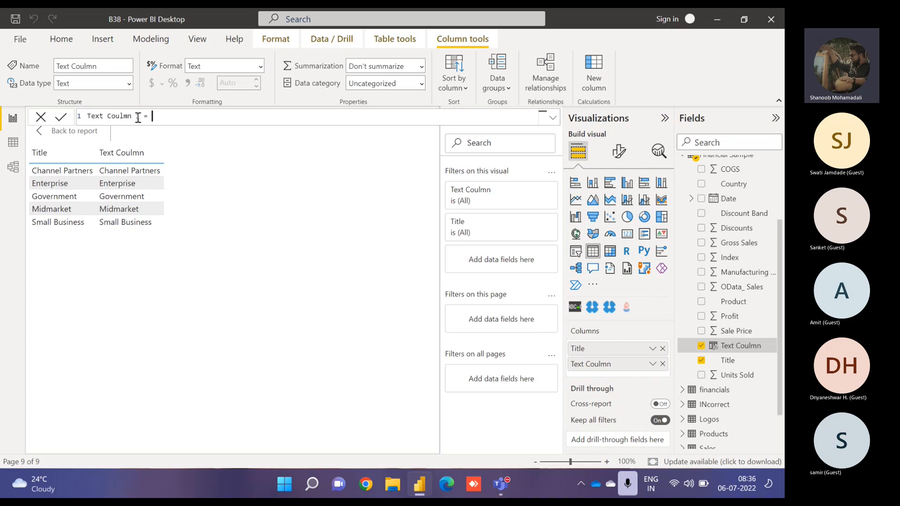
- Set the Text Coulmn 1 formula to FIND("E",'Financial Sample'[Title],1,0)
text(find)
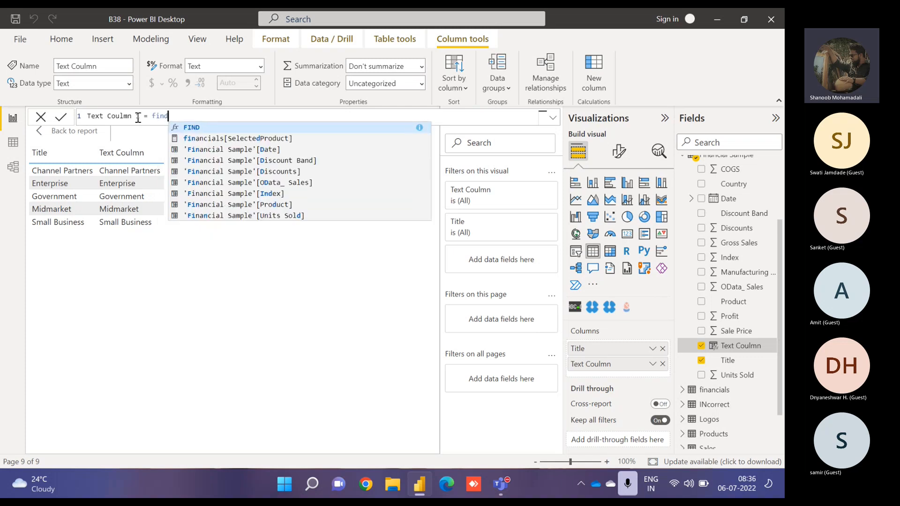
text(()
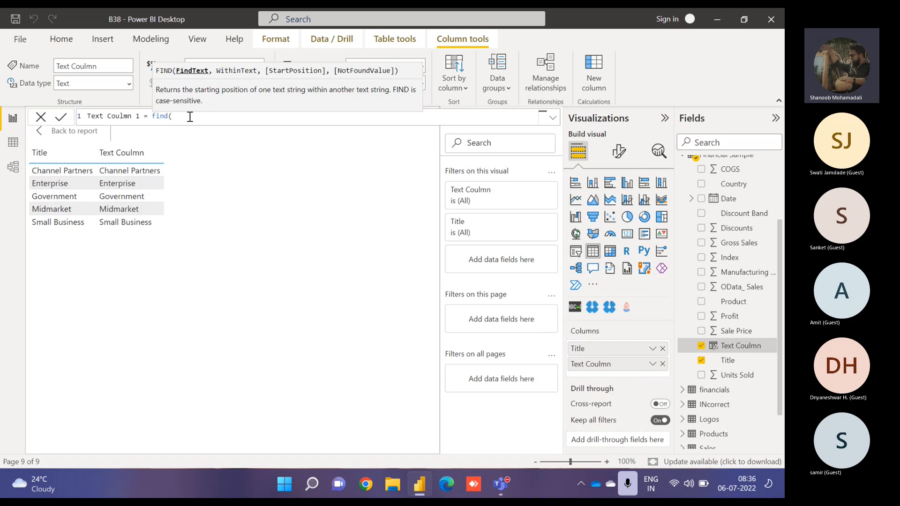
text(")
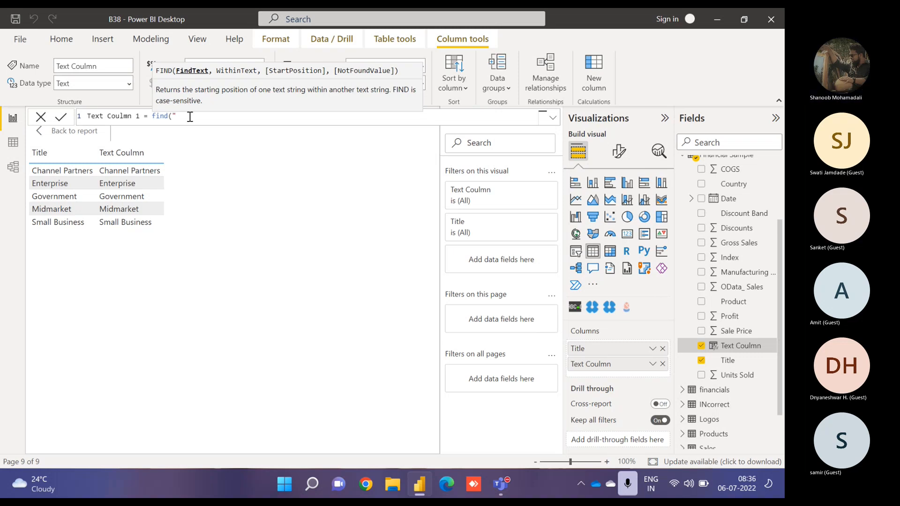
text(E")
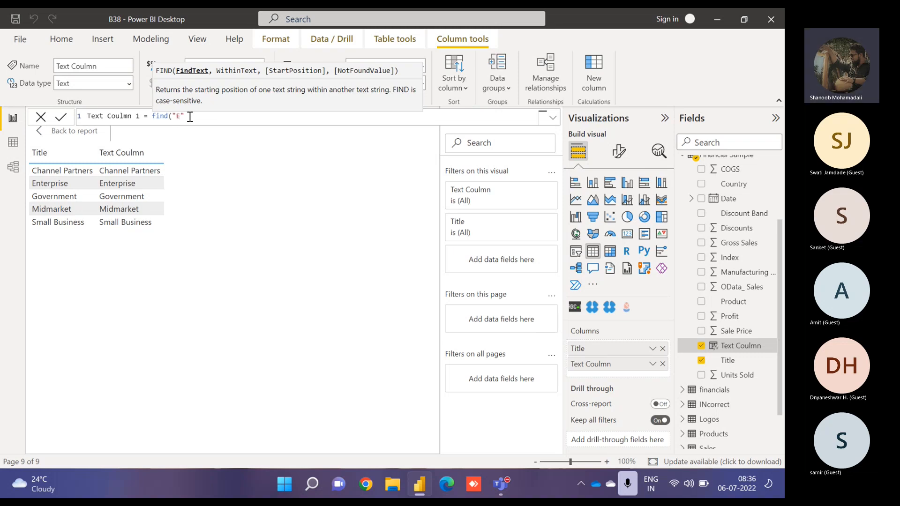
text(,Tit)
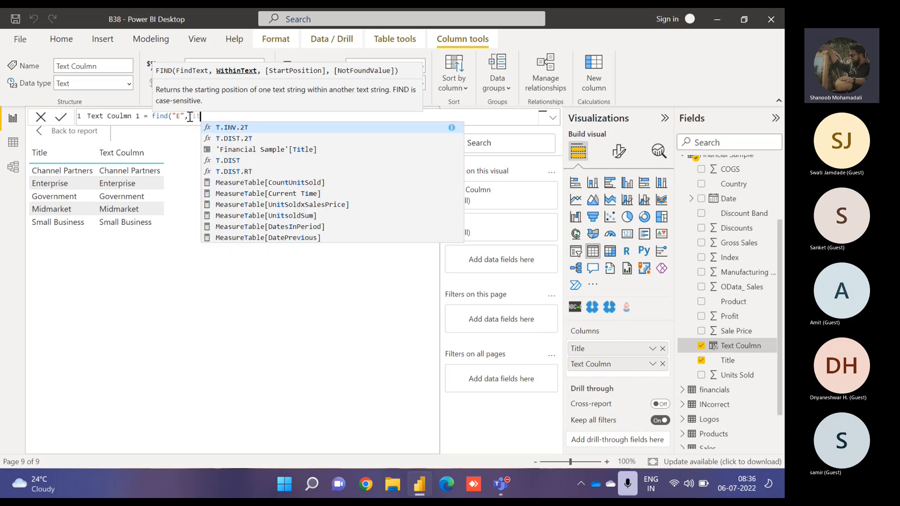
text(le)
key(Tab)
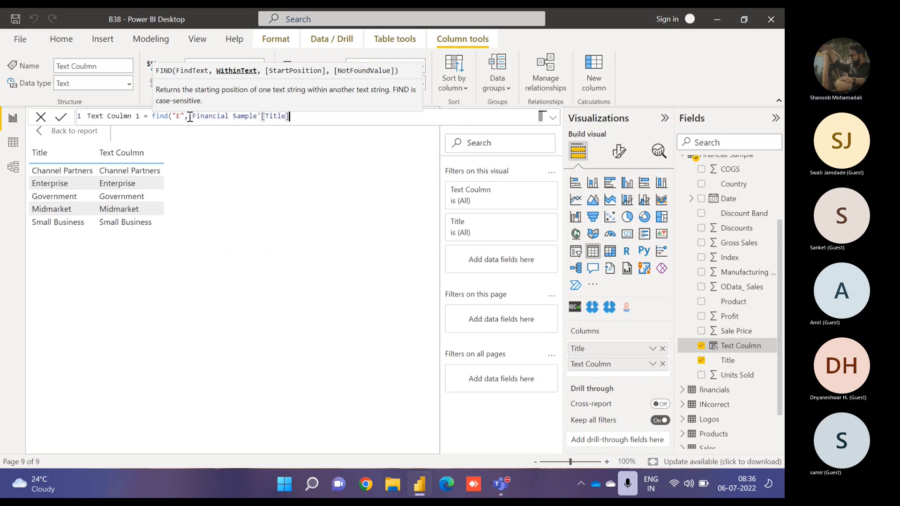
text(,)
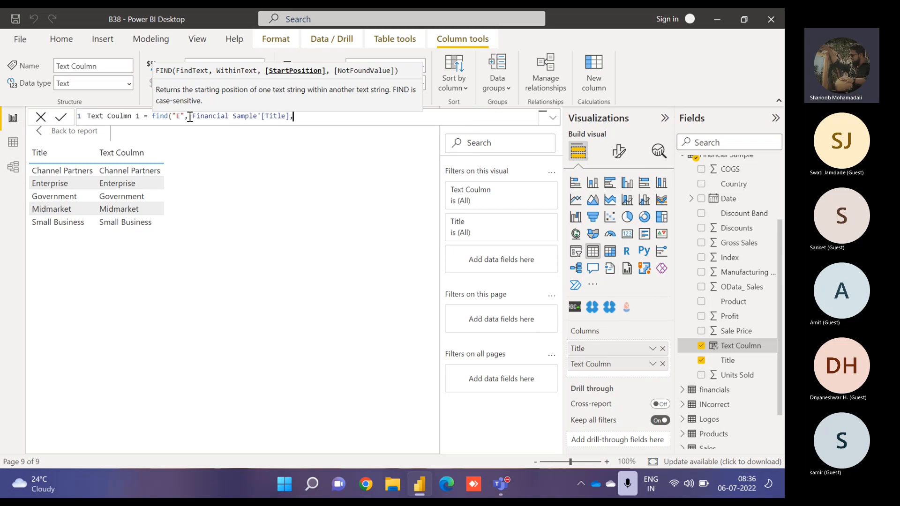
text(1,)
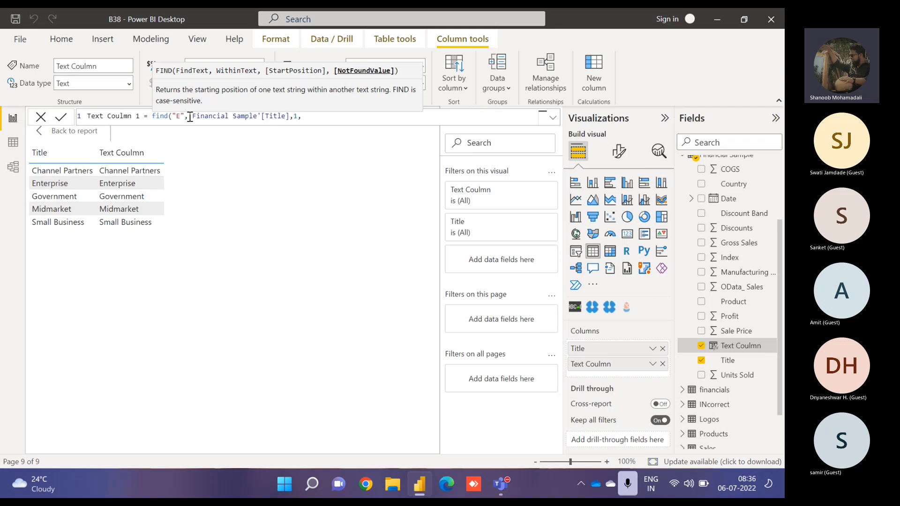
text(0))
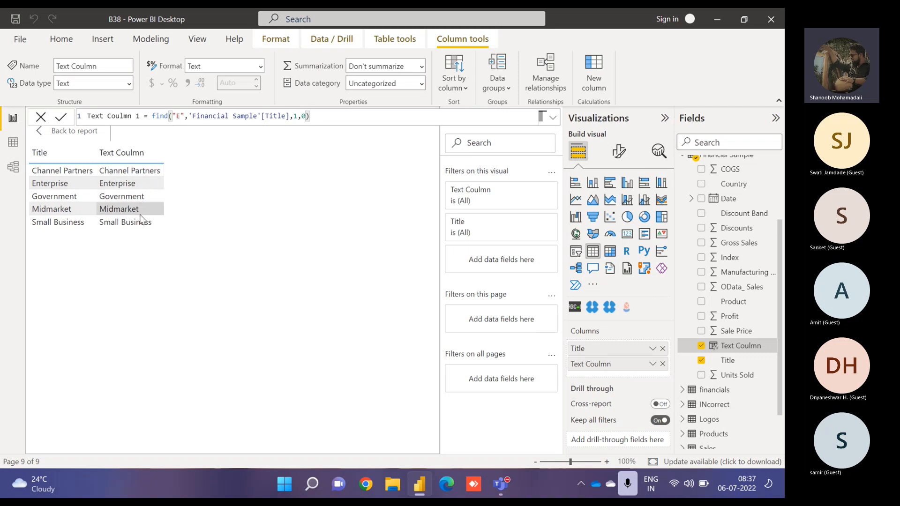
click(60, 121)
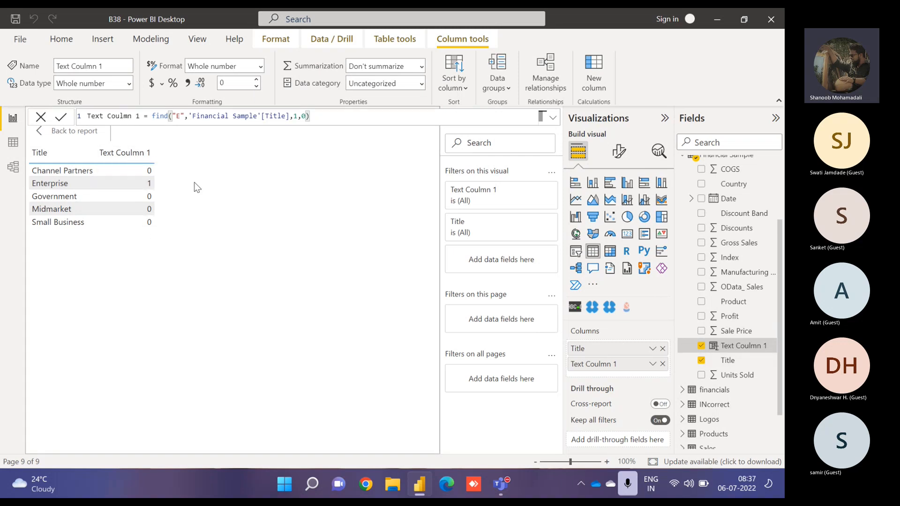
- Create a new column Text Column 2 = SEARCH("E",'Financial Sample'[Title],1,0)
click(593, 81)
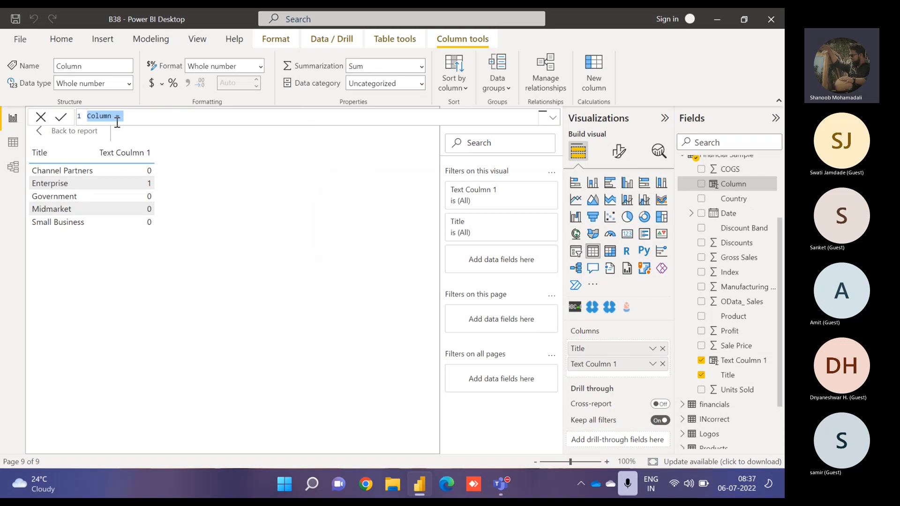
text(Text C)
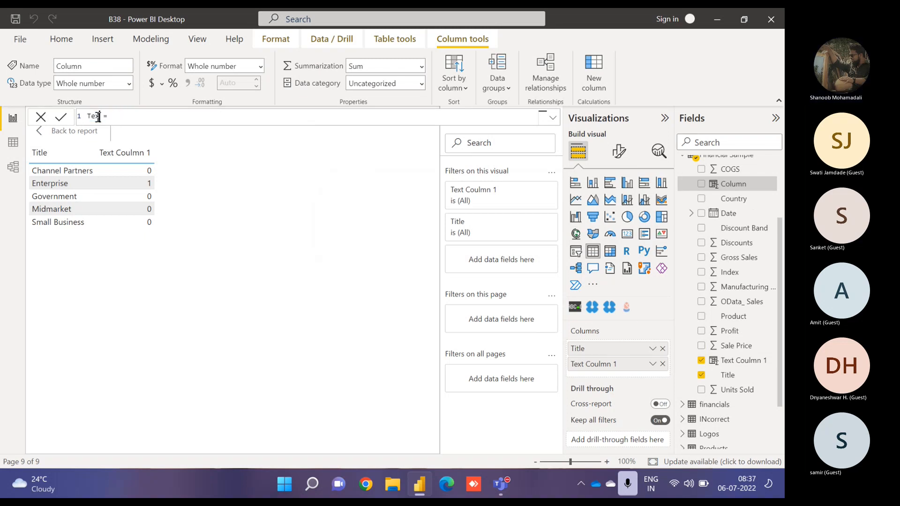
text(olumn 2 = )
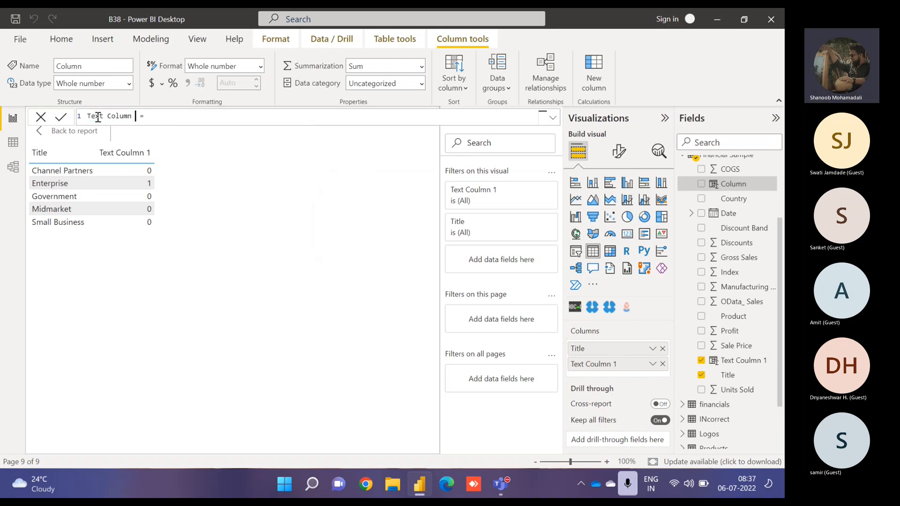
text(search)
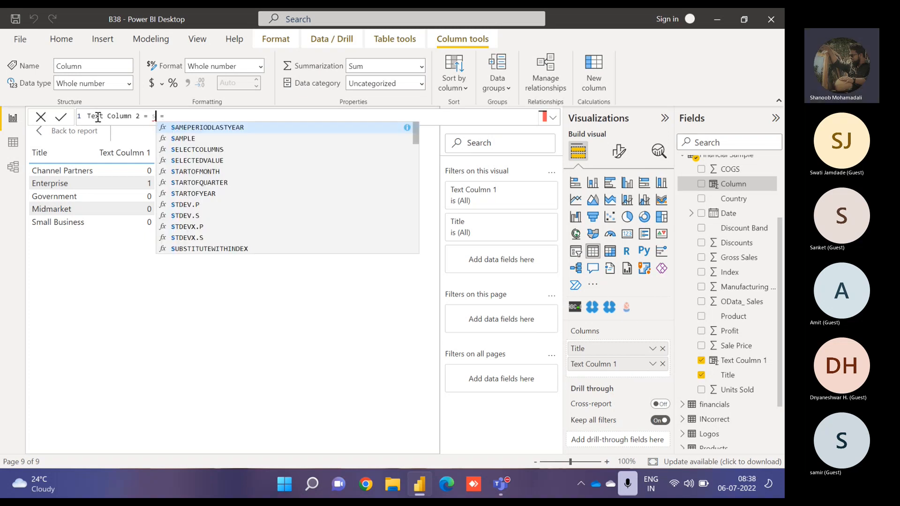
text(()
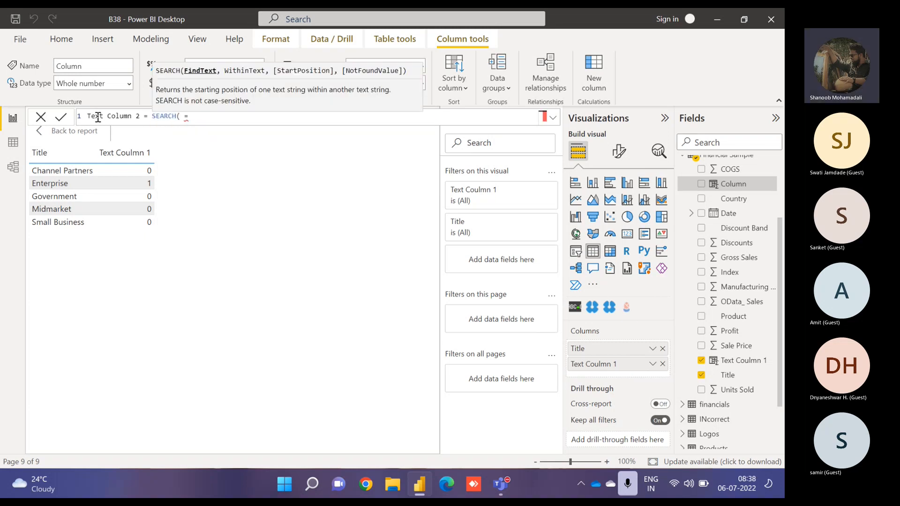
key(Delete)
key(Delete)
text("E",titl)
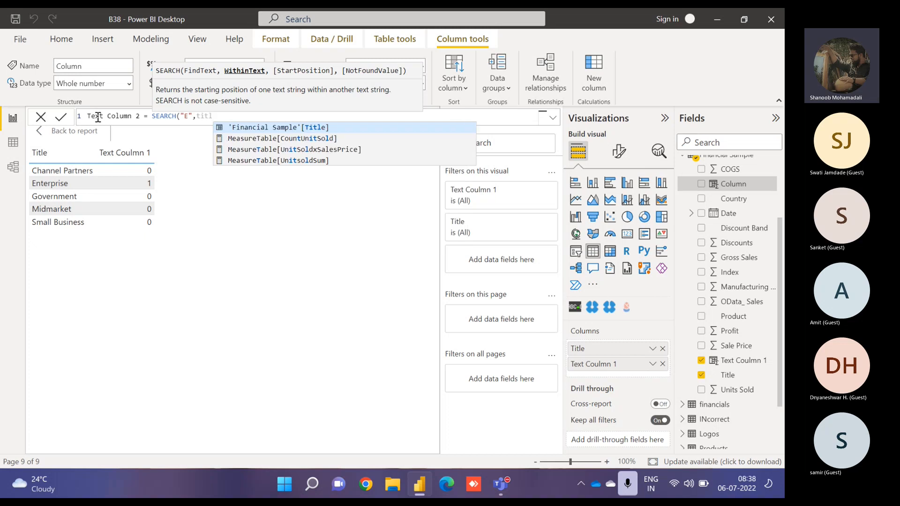
key(Tab)
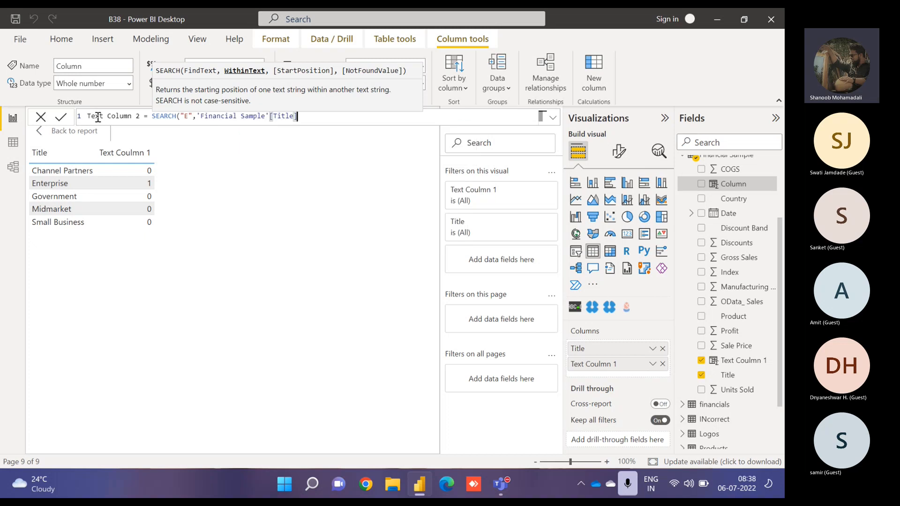
text(,1,)
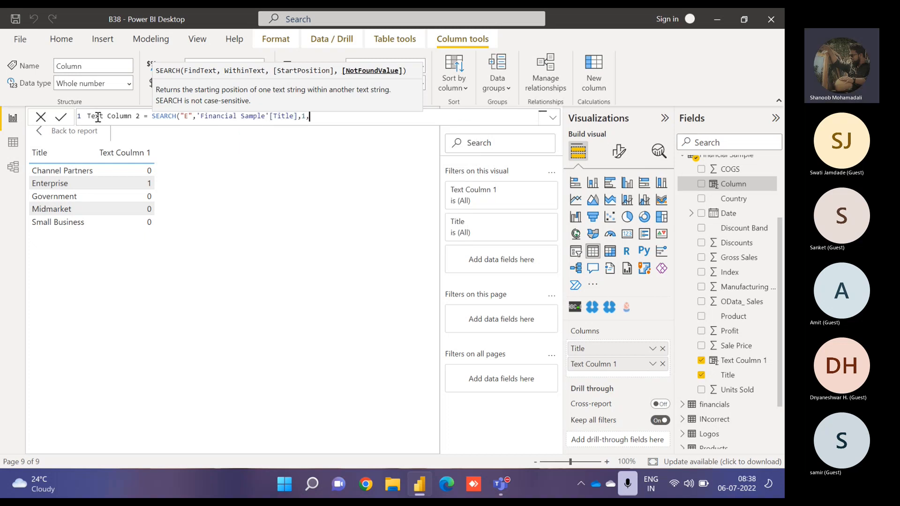
text(0))
key(Return)
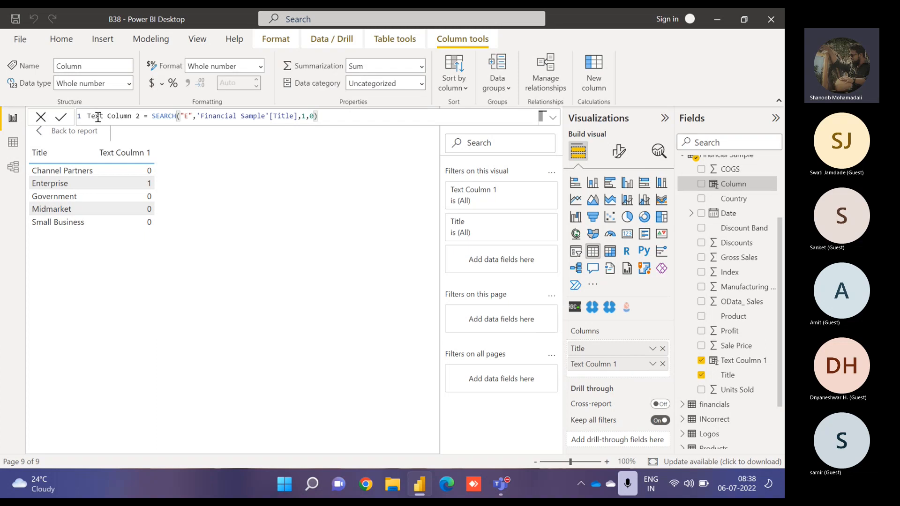
- Set Text Column 2's summarization to Don't summarize and add it to the table visual
click(420, 67)
click(392, 84)
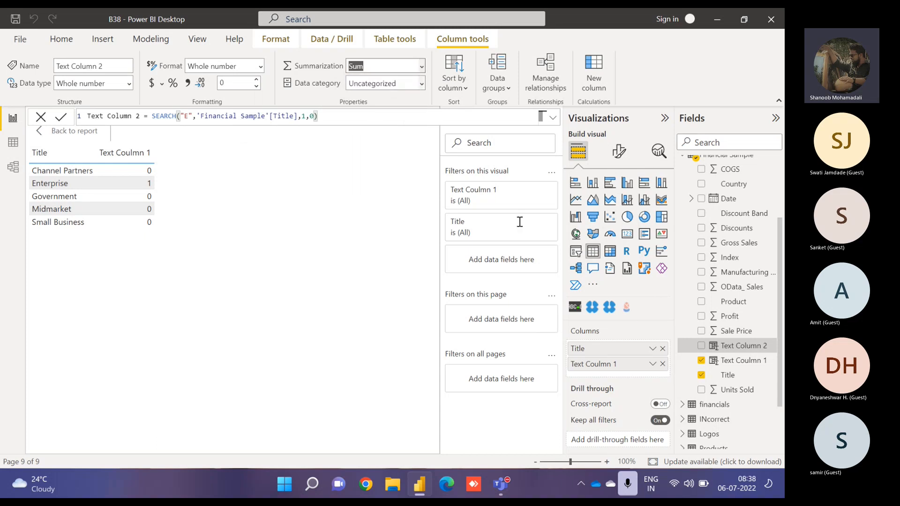
click(701, 346)
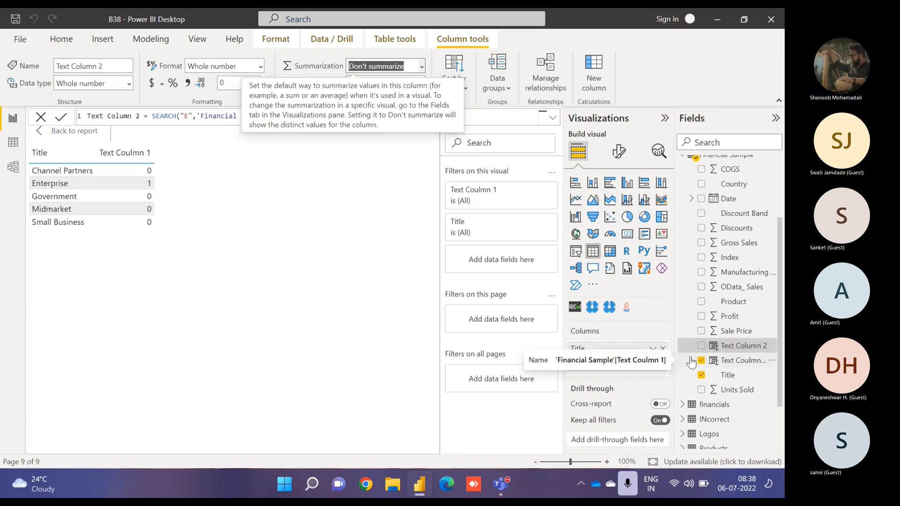
click(702, 346)
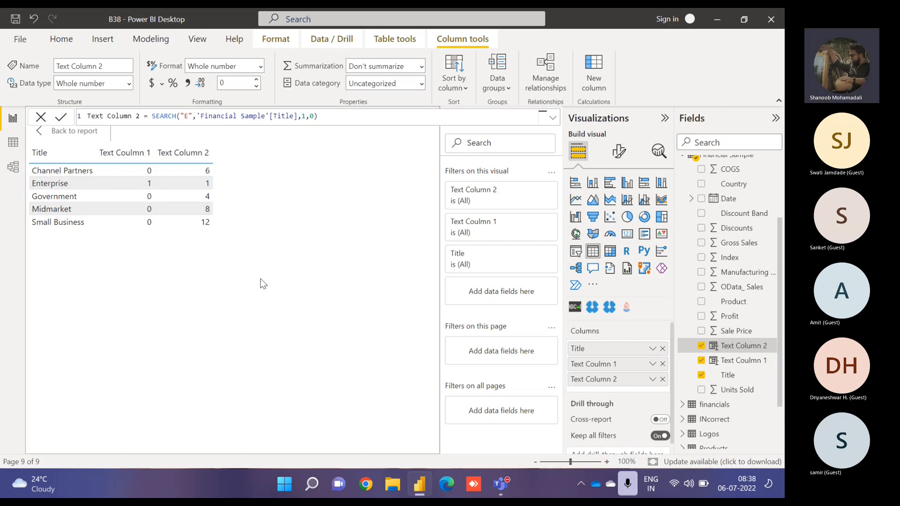
- Change Text Coulmn 1's FIND not-found value to BLANK()
click(732, 303)
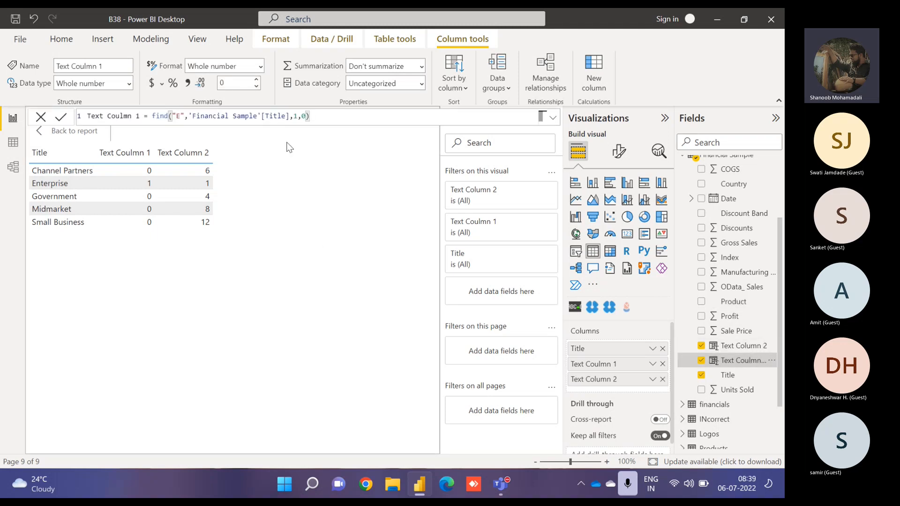
double_click(305, 116)
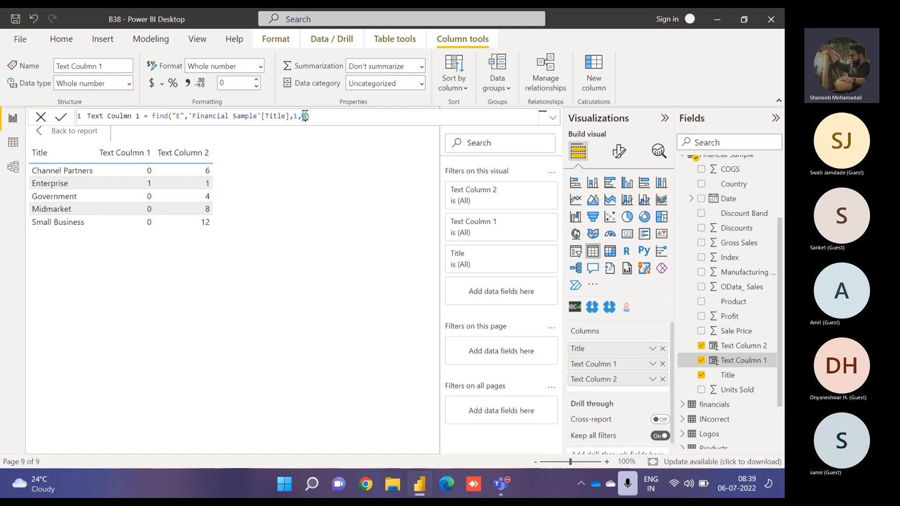
text(blank)
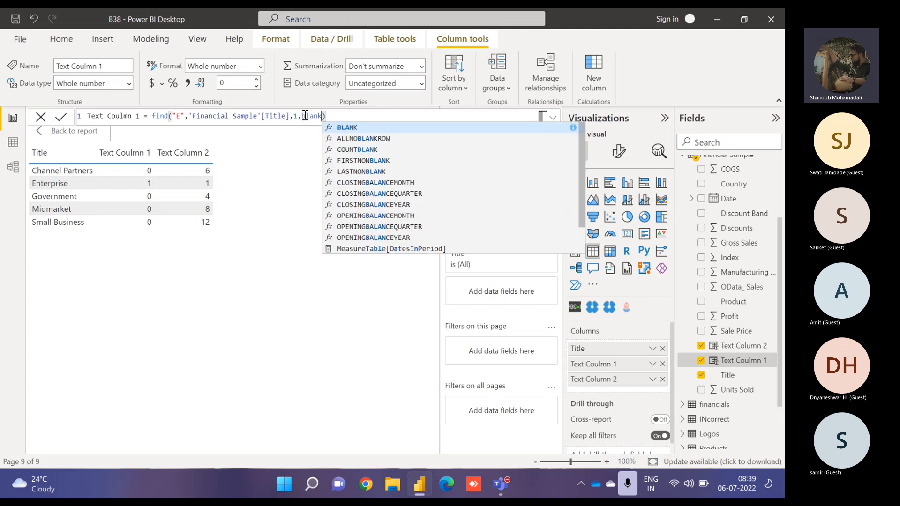
key(Tab)
key(Return)
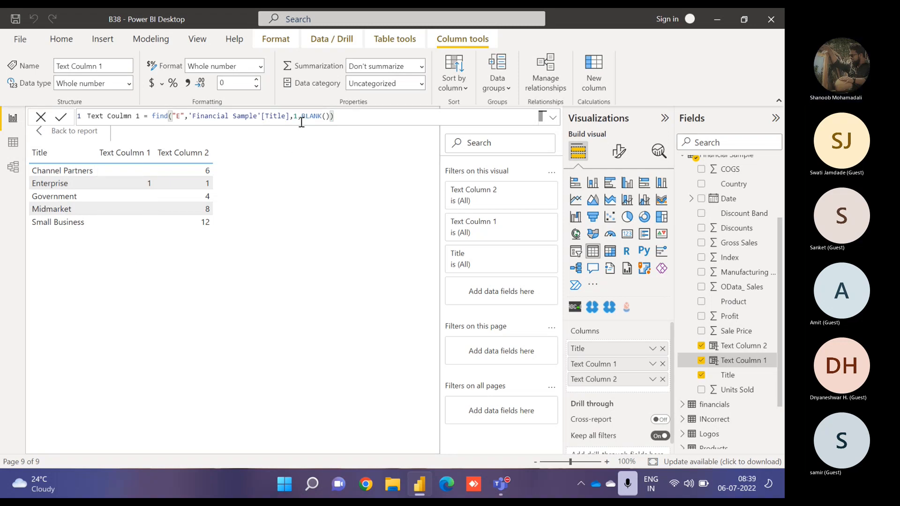
- Set Text Coulmn 1's not-found value back to 0
drag(301, 117, 329, 116)
text(0)
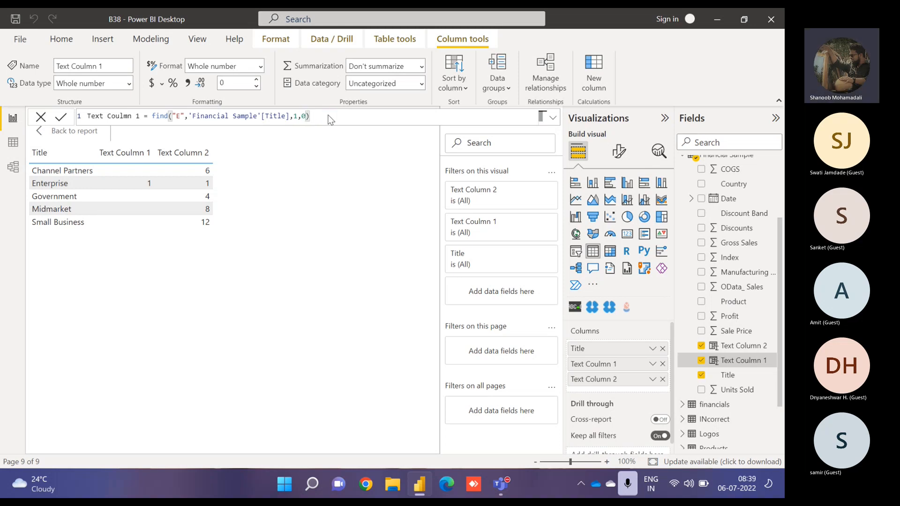
key(Return)
- Change Text Column 2's SEARCH start position to 5
click(747, 346)
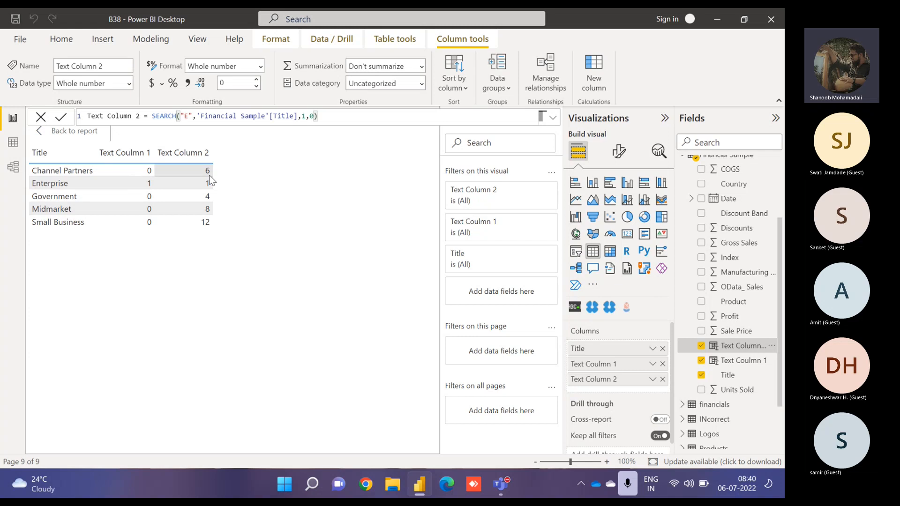
double_click(167, 116)
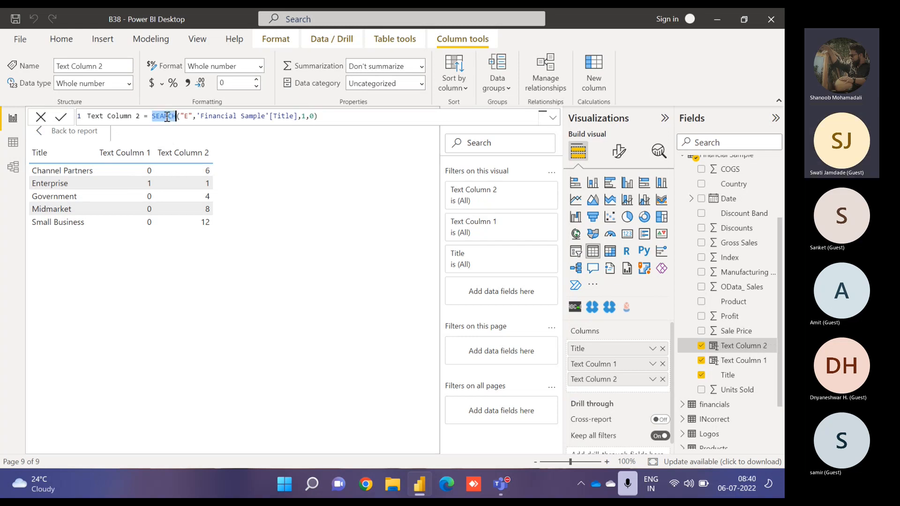
click(263, 187)
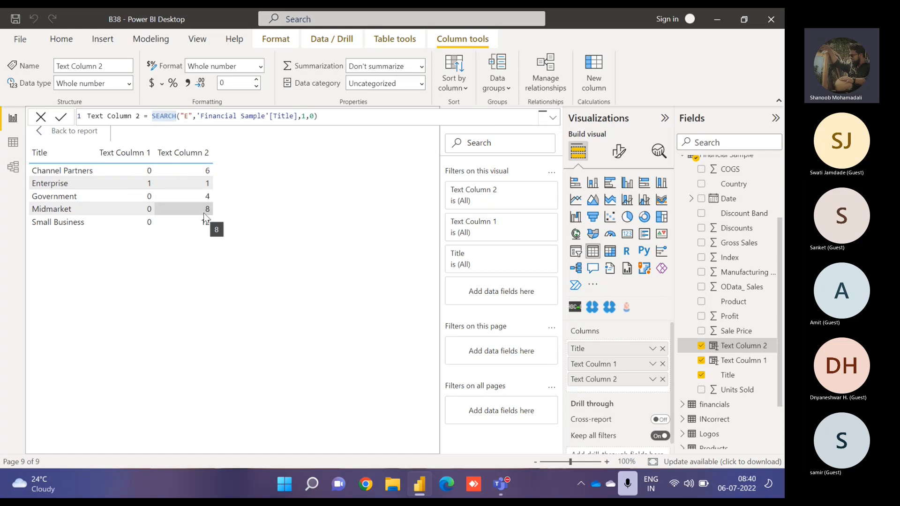
double_click(304, 118)
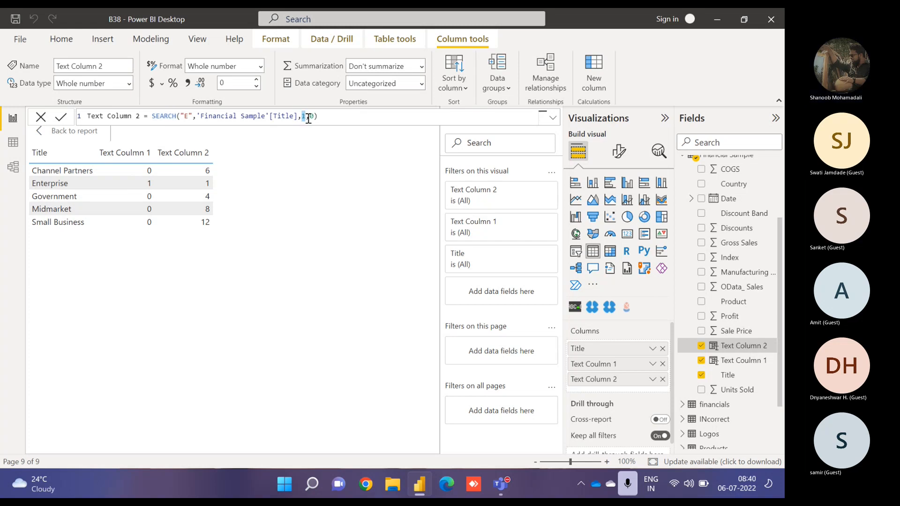
text(5)
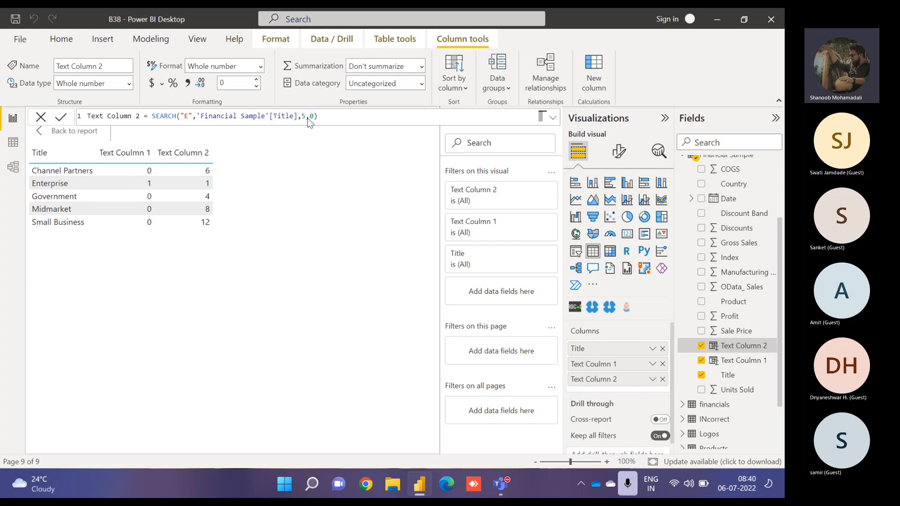
key(Return)
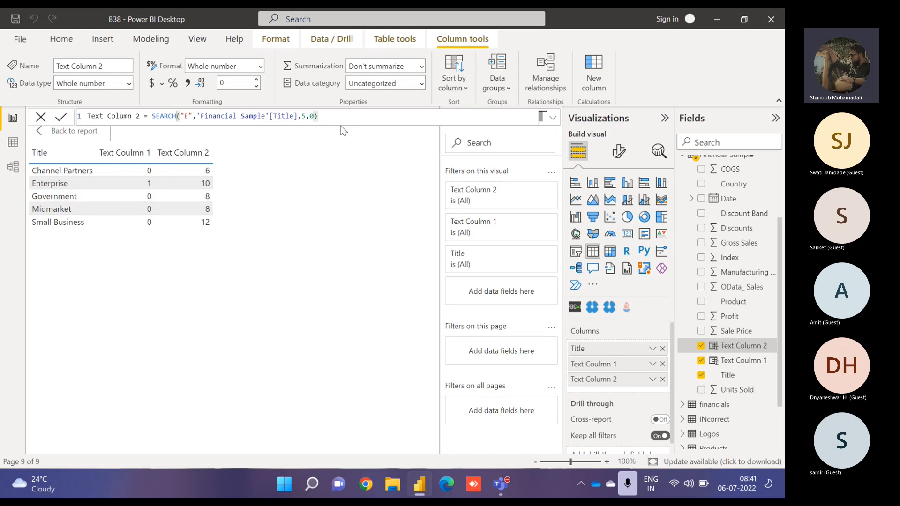
- Set Text Column 2's SEARCH start position back to 1
click(304, 116)
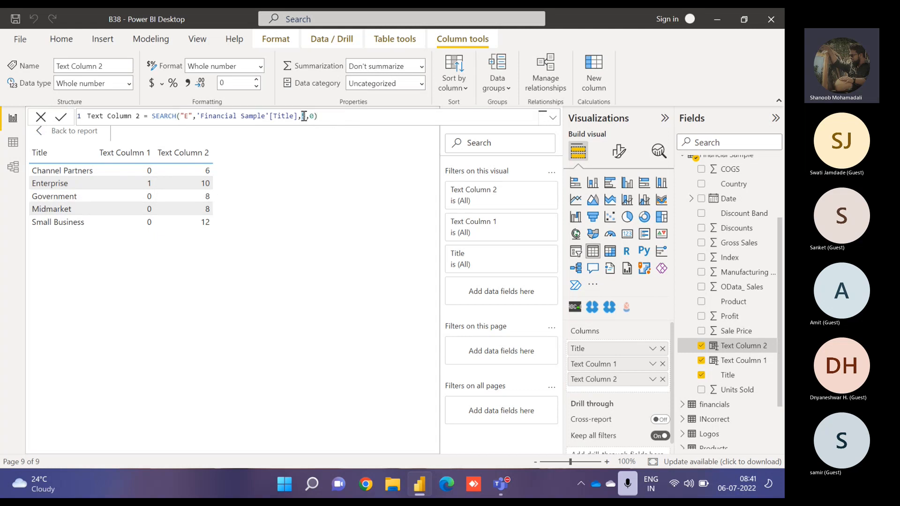
key(BackSpace)
text(1)
key(Return)
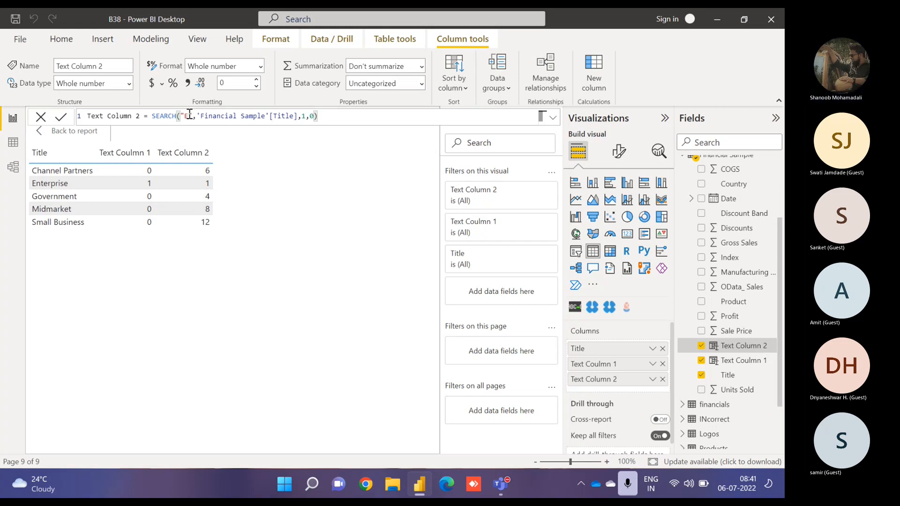
- Change Text Column 2's SEARCH text to "En"
text(n)
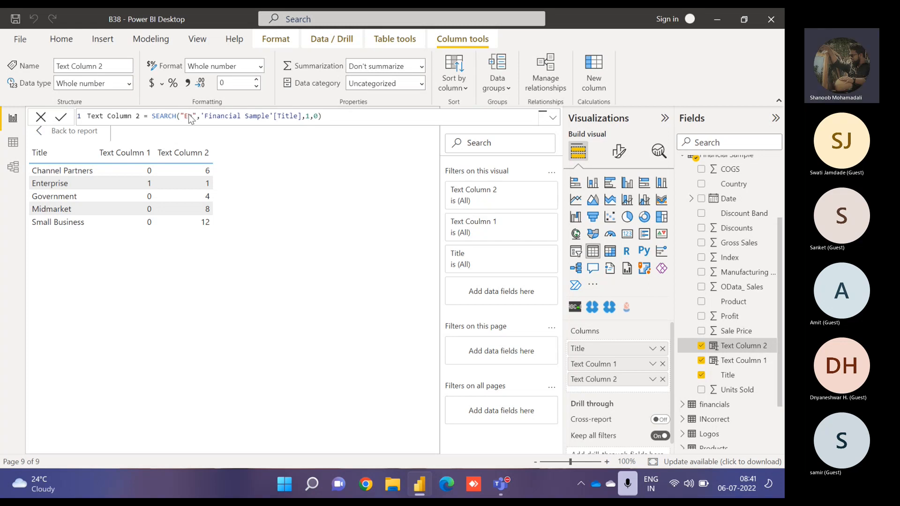
click(243, 196)
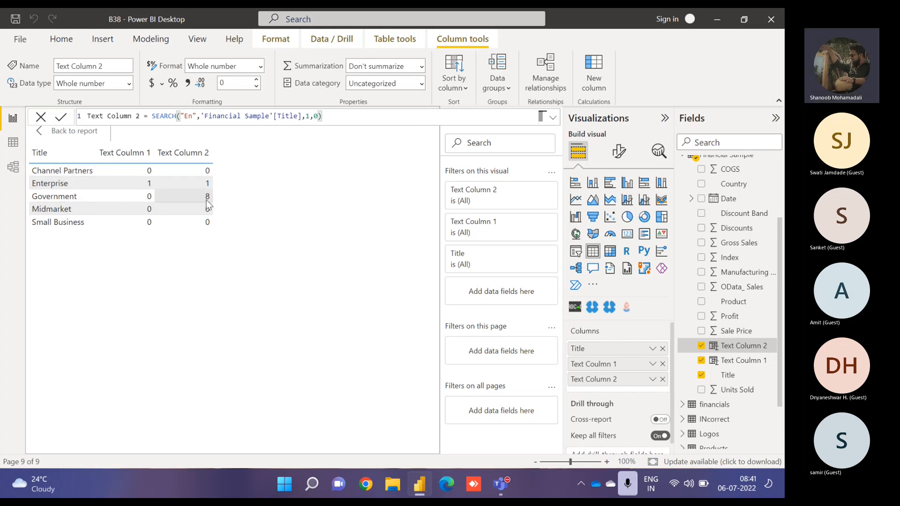
- Set Text Column 2's SEARCH text back to "E"
click(192, 116)
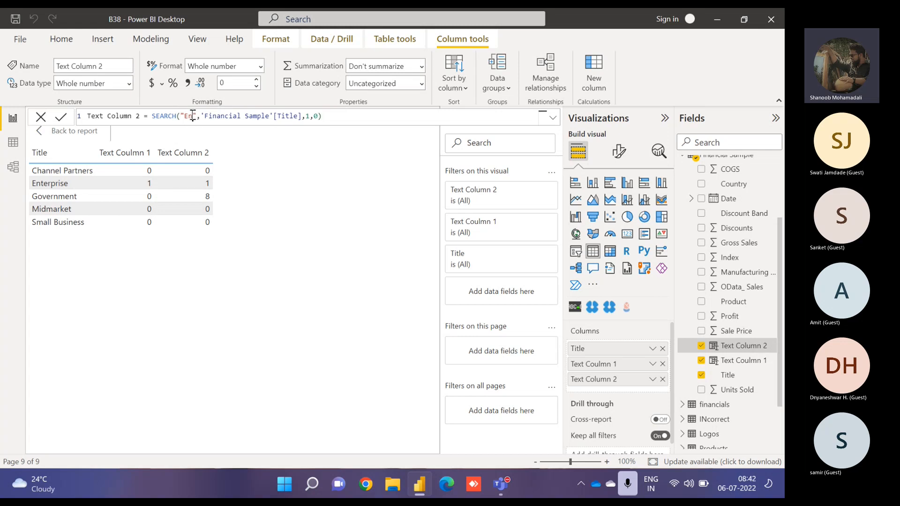
key(BackSpace)
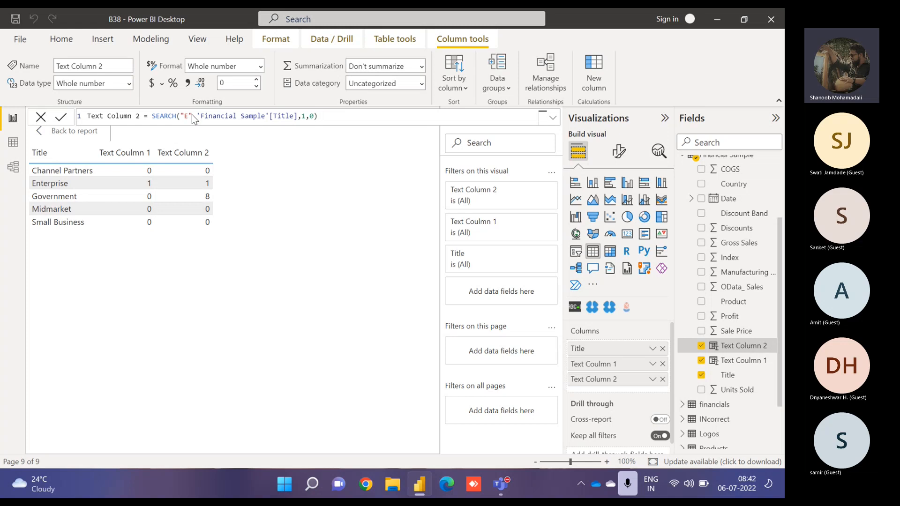
key(Return)
- Redefine Text Coulmn 1 as REPLACE on Title, replacing 3 characters from position 1 with "REPL"
click(736, 365)
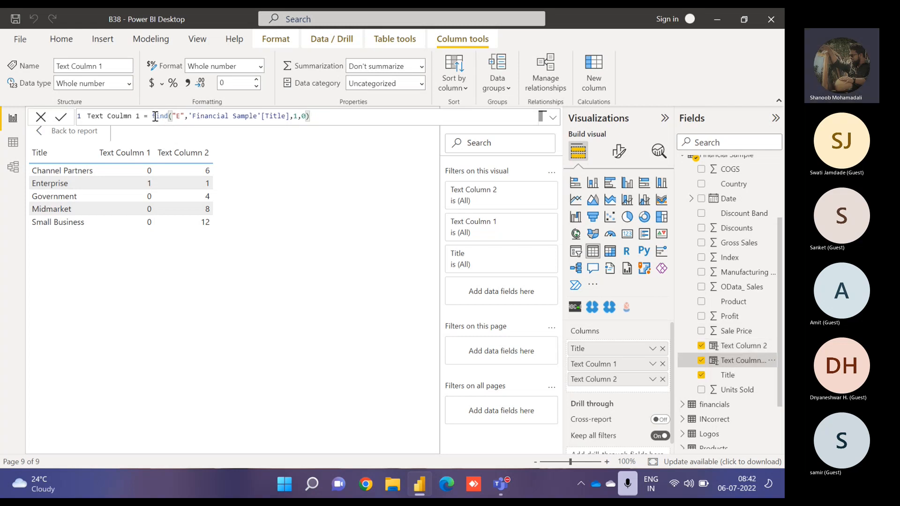
drag(152, 116, 363, 128)
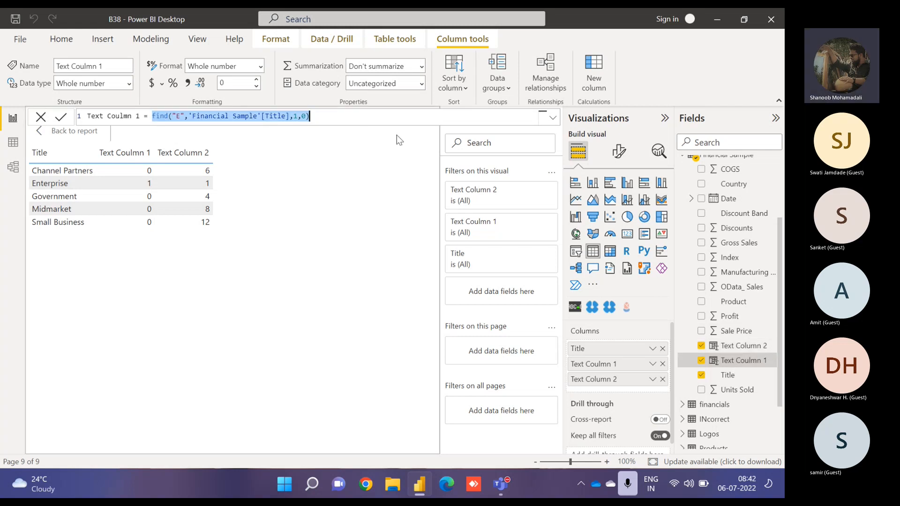
text(REPLACE()
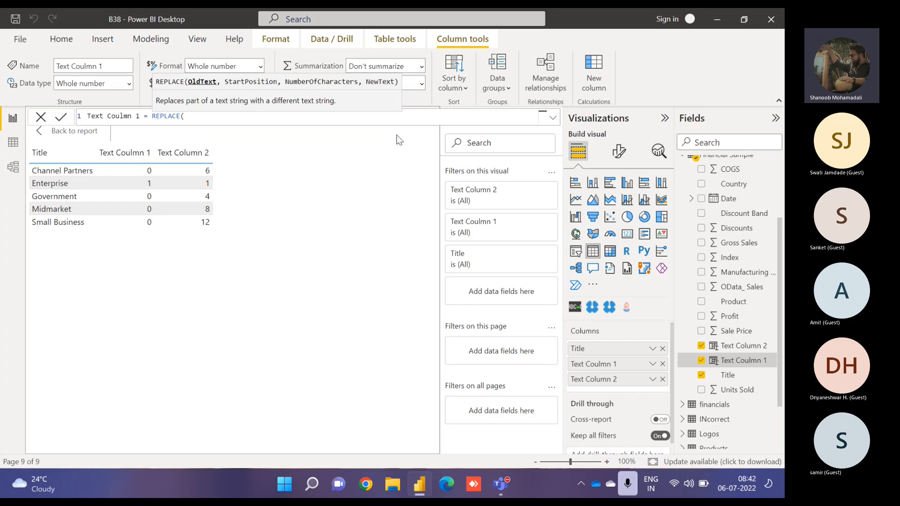
text(title)
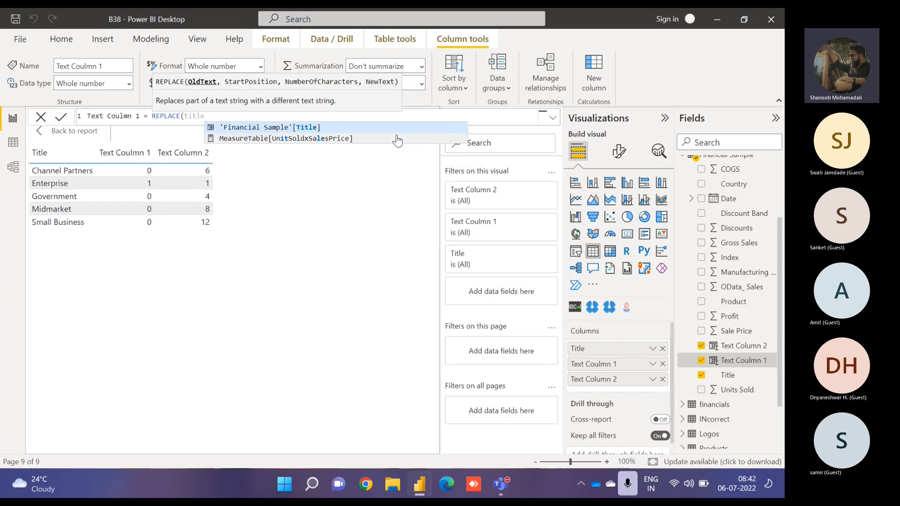
key(Tab)
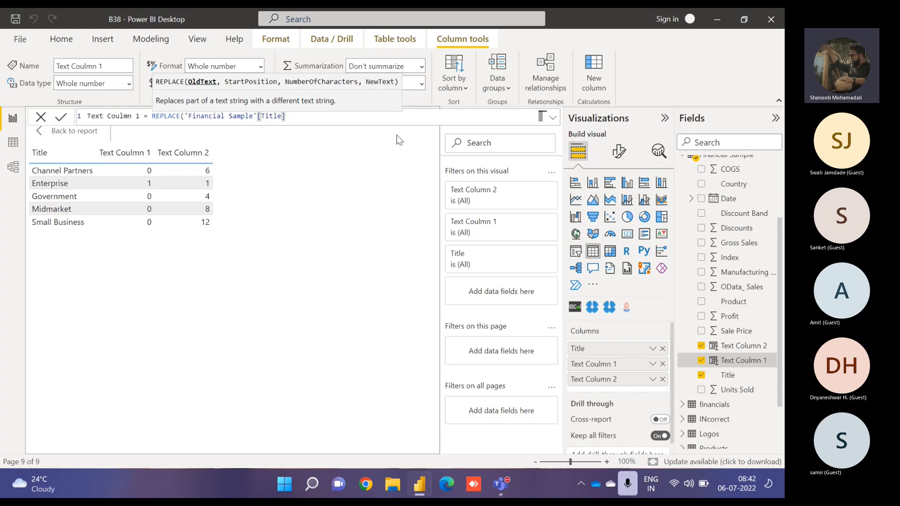
text(,)
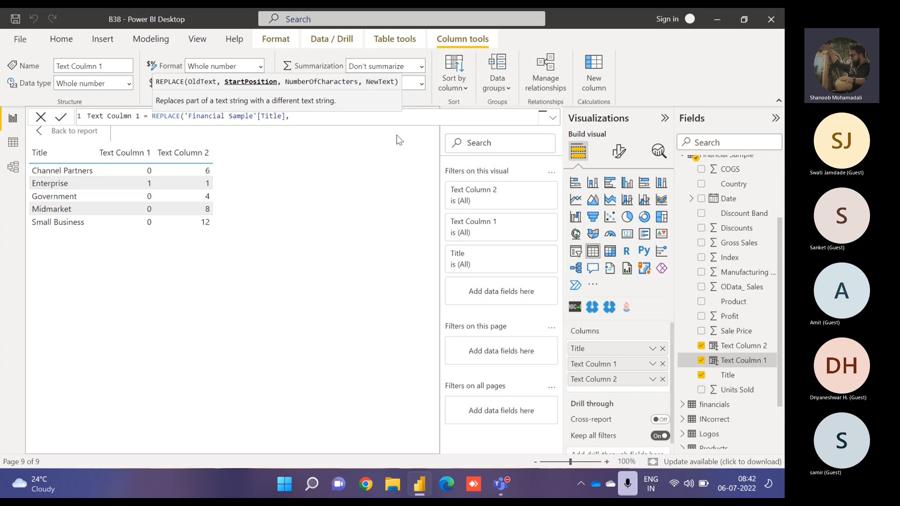
text(1,)
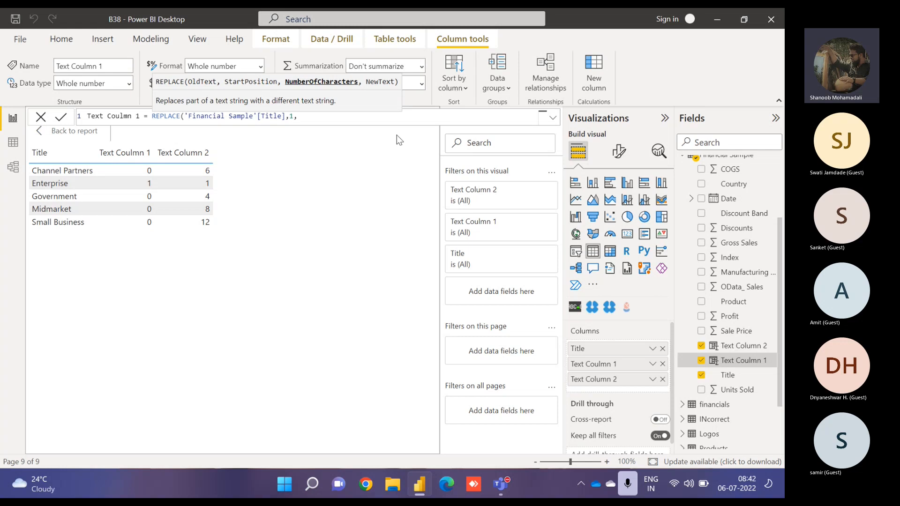
text(3,)
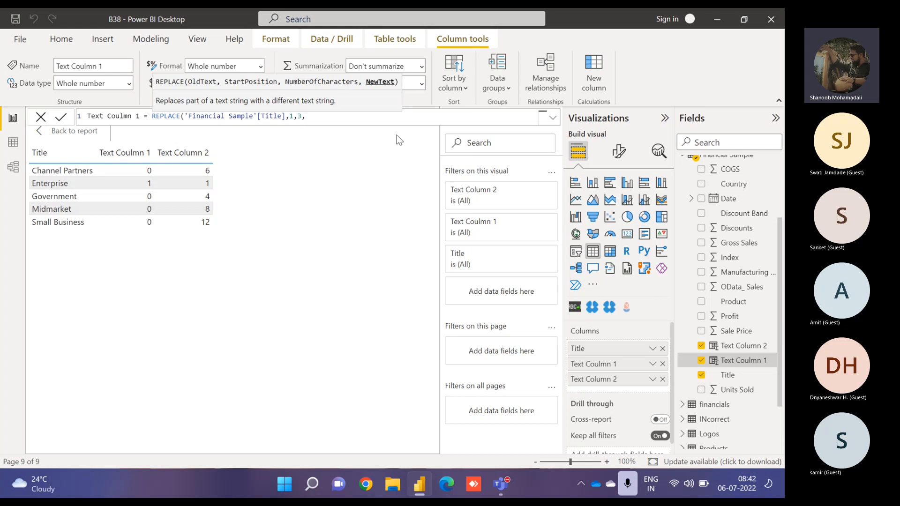
text(")
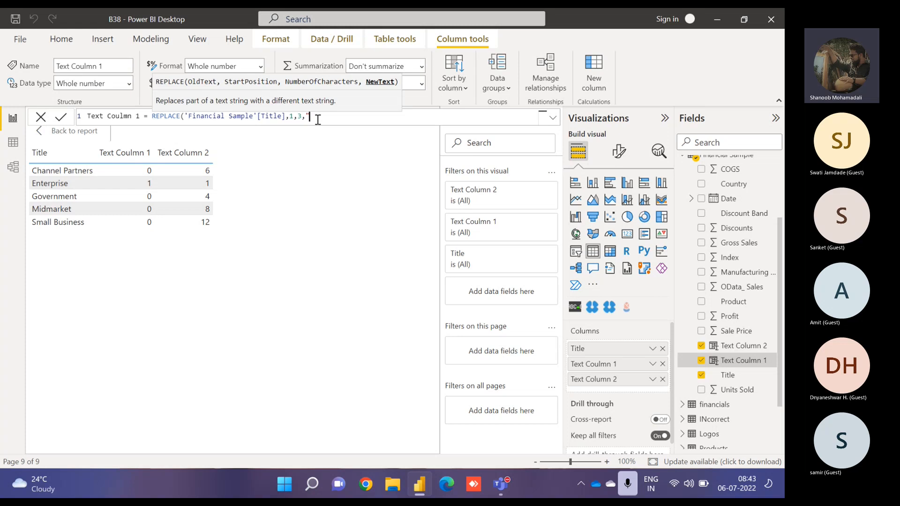
text(RepL")
click(300, 116)
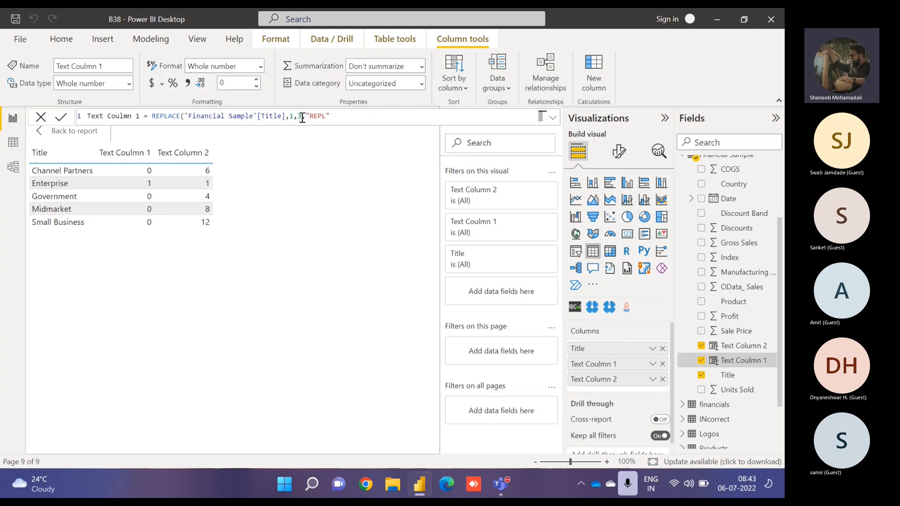
double_click(297, 116)
click(306, 116)
drag(309, 116, 327, 116)
click(333, 116)
text())
key(Return)
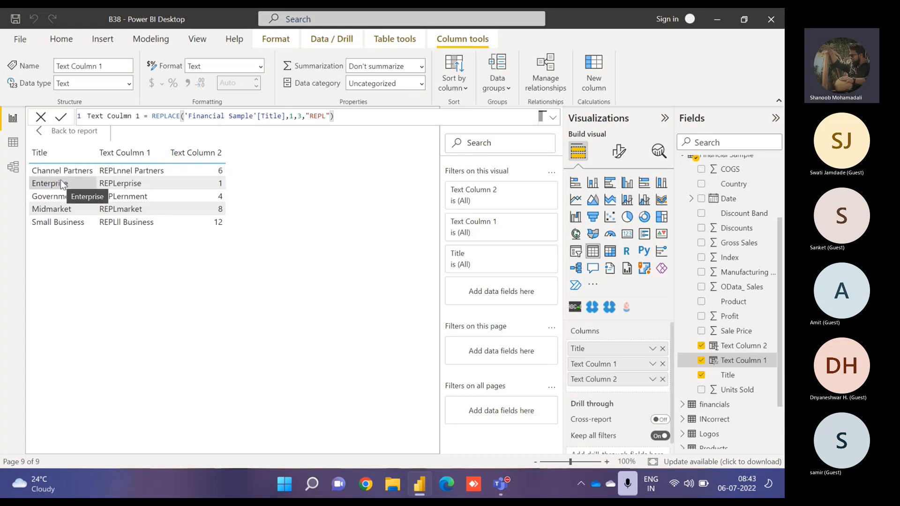
- Start redefining Text Column 2 as SUBSTITUTE on Title, with "en" as old text and "ENG" as new text
click(740, 346)
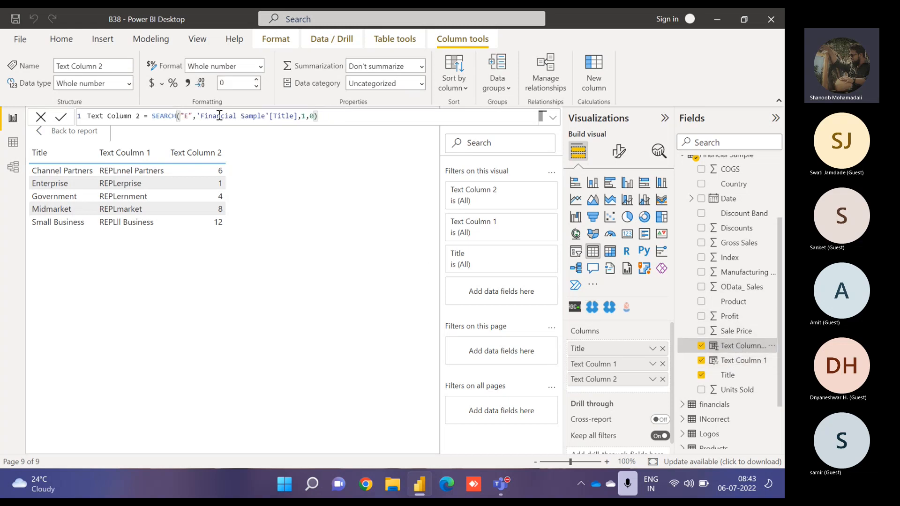
click(152, 116)
key(shift+End)
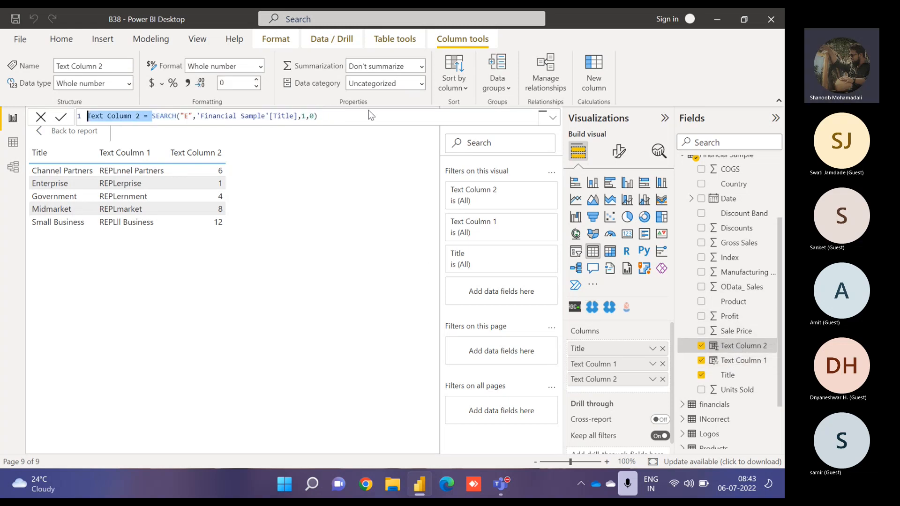
text(subs)
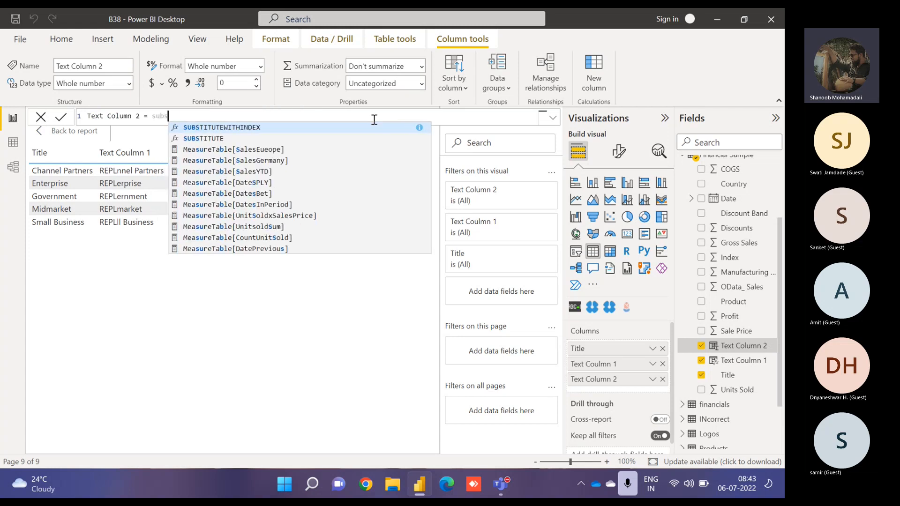
key(Down)
key(Tab)
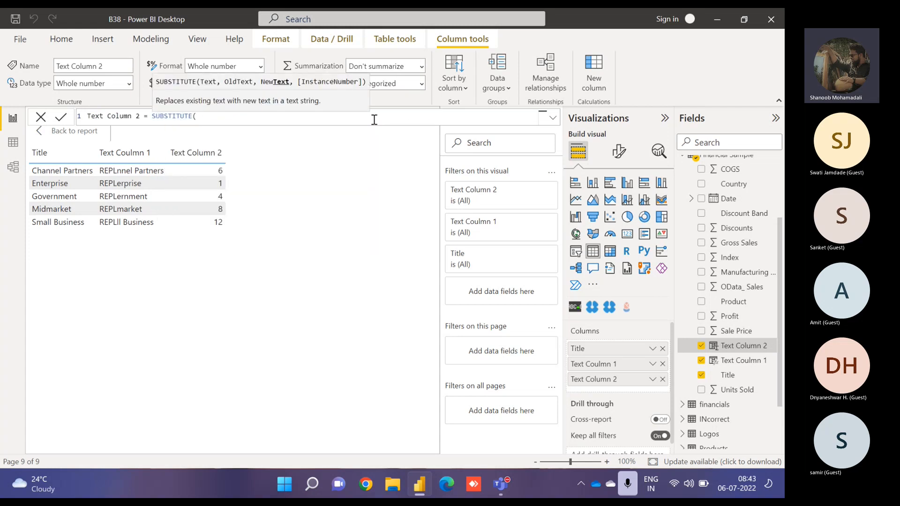
text(title)
key(Tab)
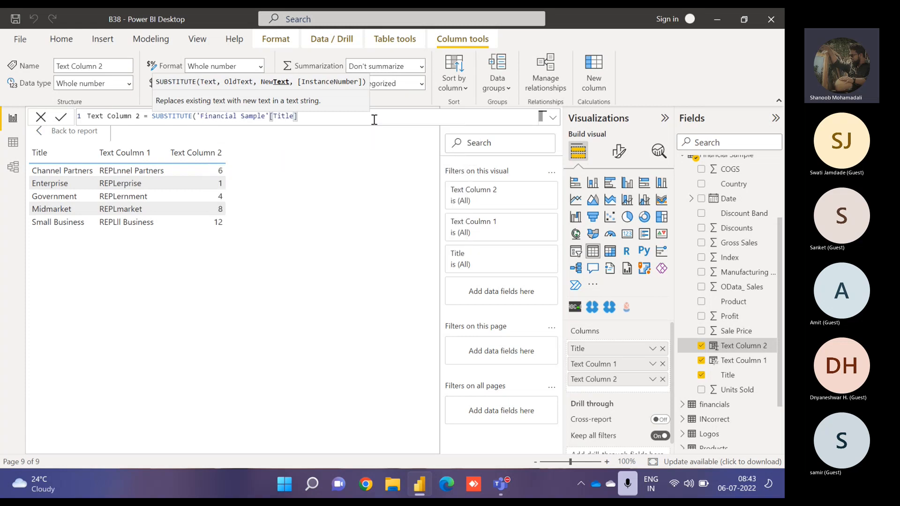
text(,")
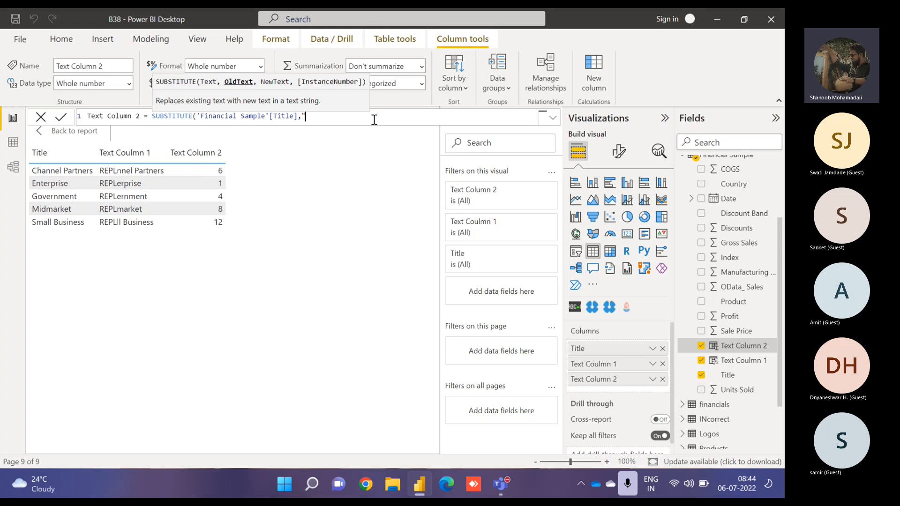
text(er)
text(",)
text("EN)
text(G)
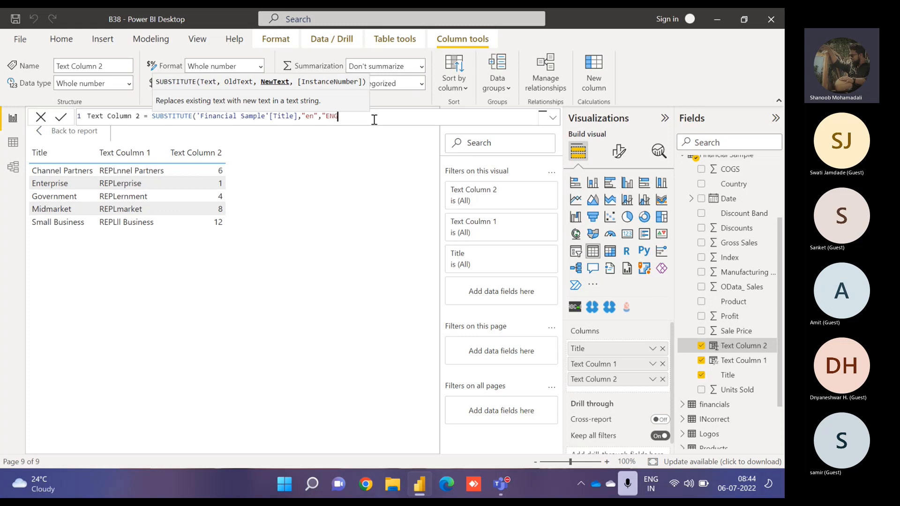
text(",)
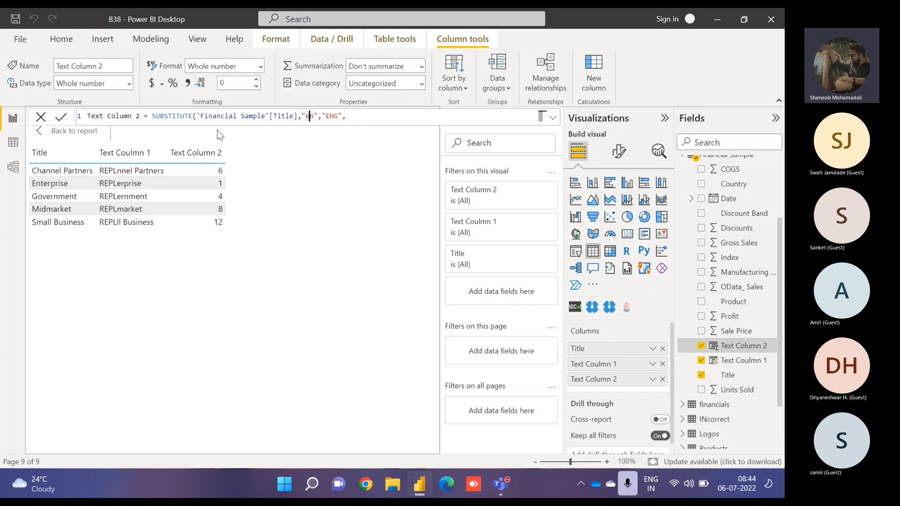
- Change the SUBSTITUTE old text to "ne", add instance number 2, and commit the formula
key(BackSpace)
key(Right)
text(e)
key(Right)
key(Right)
key(Right)
key(Right)
key(Right)
key(Right)
key(Right)
key(Right)
text(2))
key(shift+Left)
key(Right)
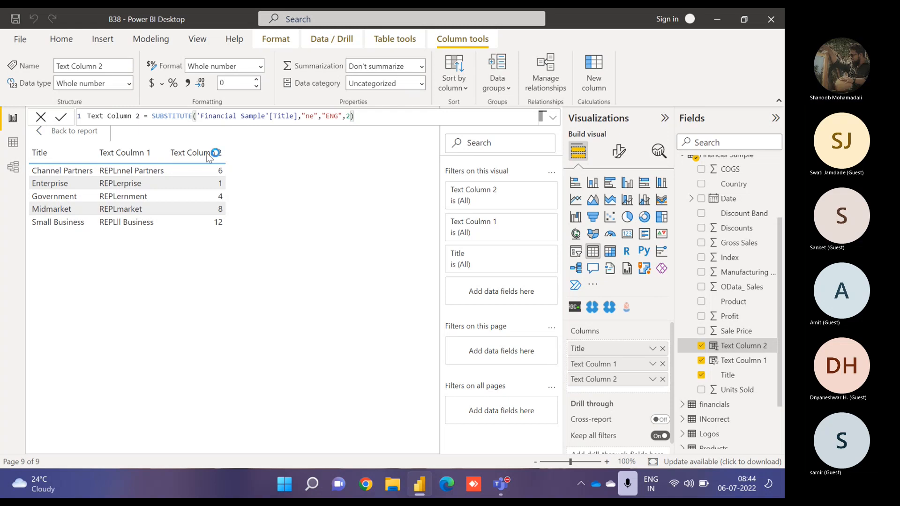
key(Return)
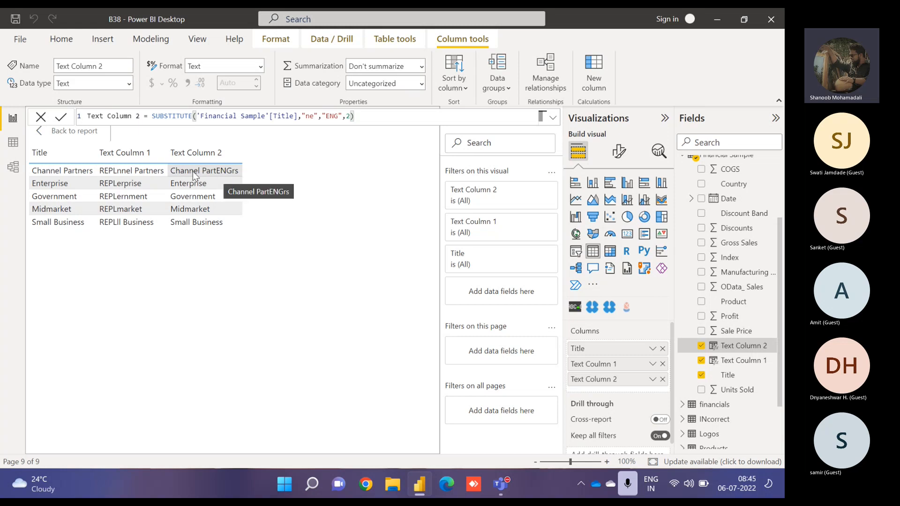
- Set the SUBSTITUTE instance number to 1
drag(352, 117, 348, 116)
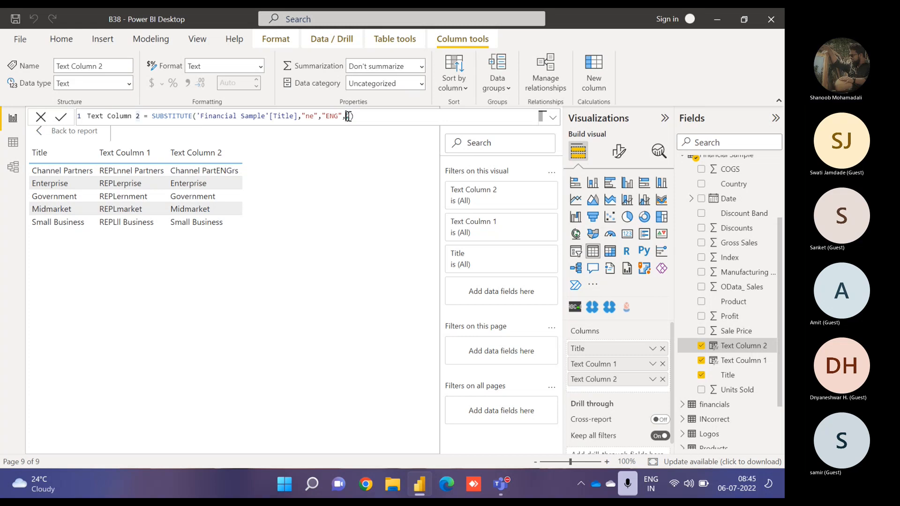
text(1)
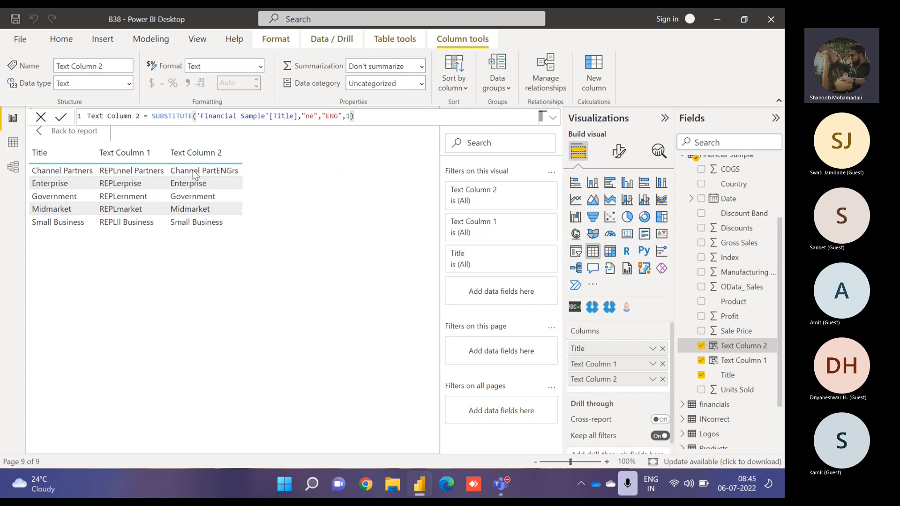
key(Return)
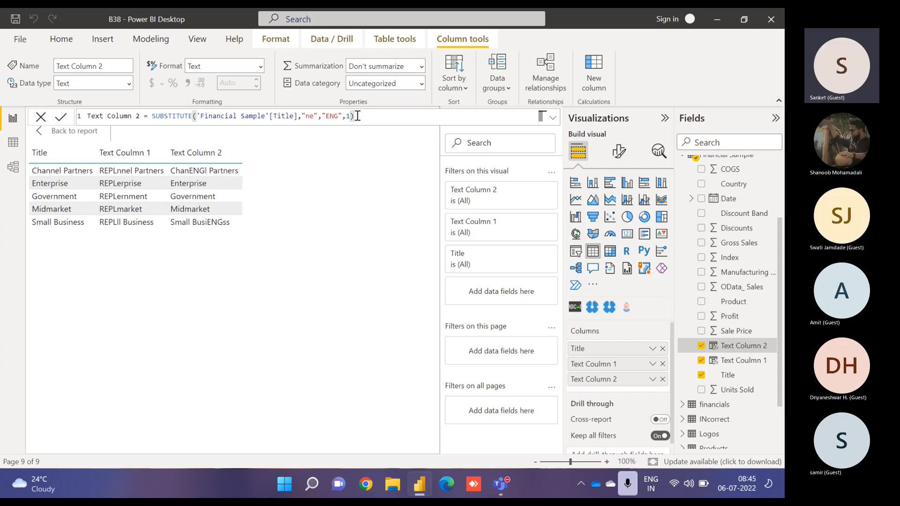
- Remove the instance number argument from the SUBSTITUTE formula
key(BackSpace)
key(BackSpace)
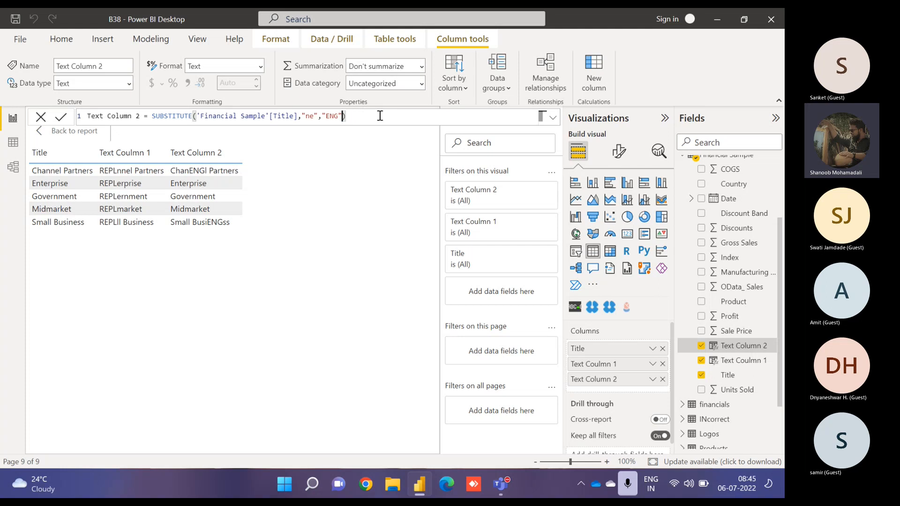
key(Return)
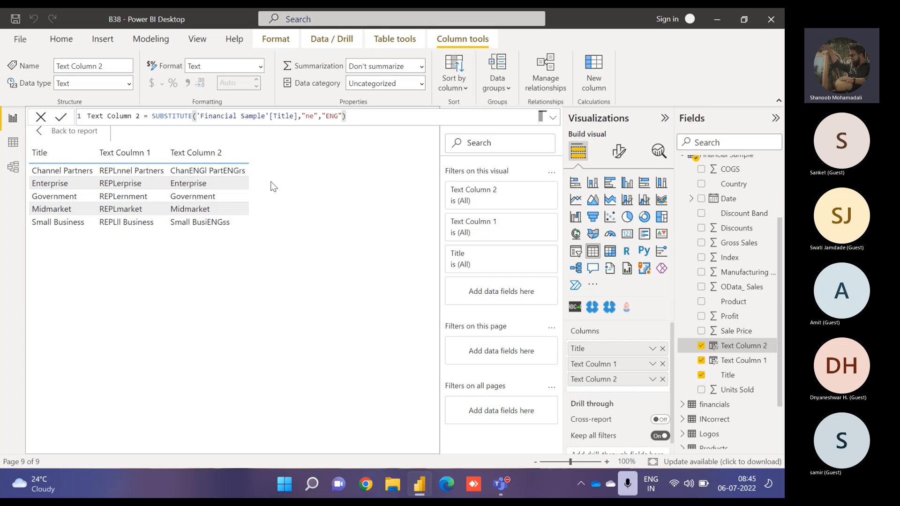
- Return to the report page and delete the LEN through SEARCH entries from the TEXT DAX text box
click(360, 118)
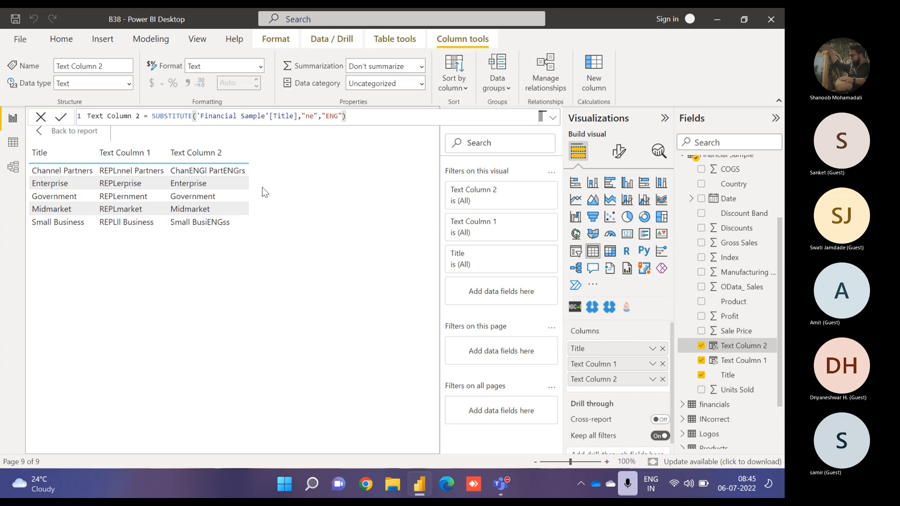
click(71, 132)
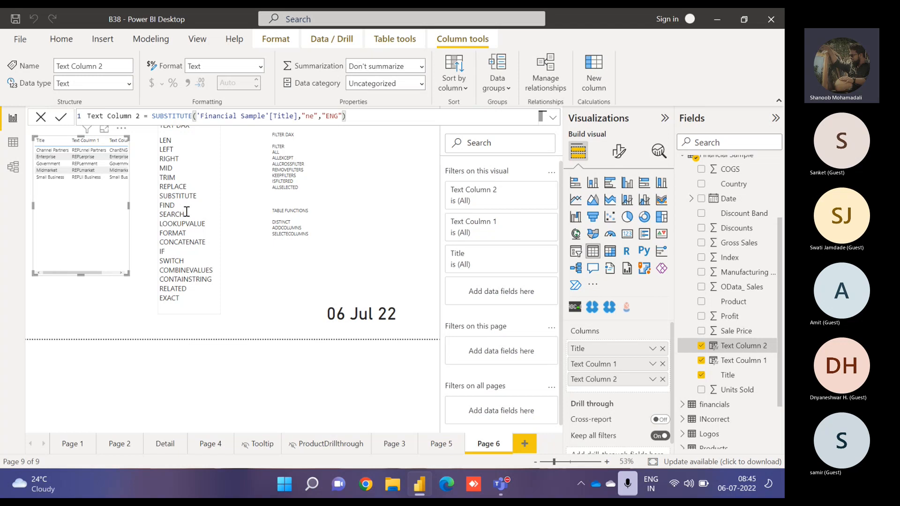
drag(184, 216, 161, 144)
key(Delete)
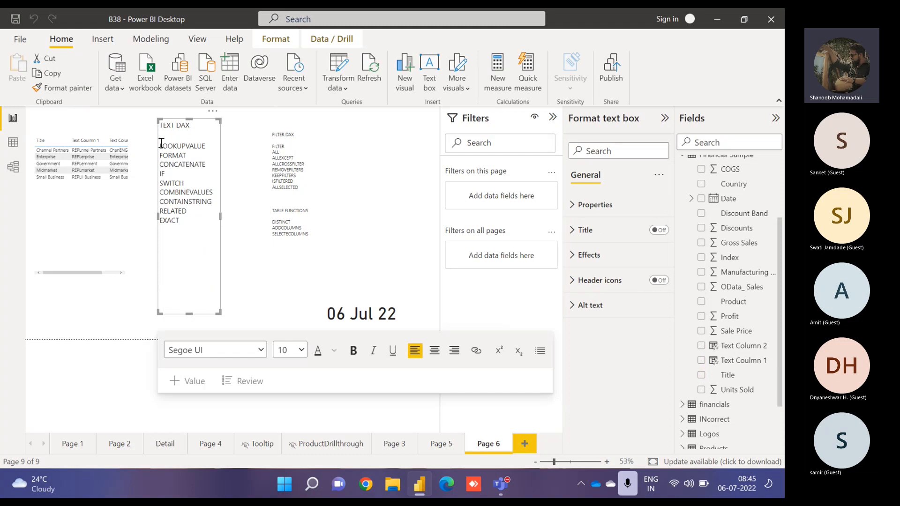
key(Delete)
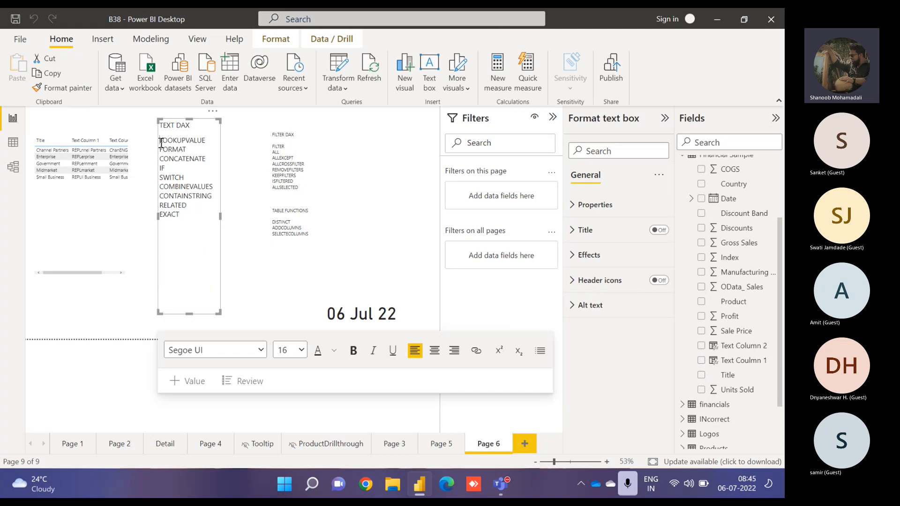
- Examine the Column Tools and Financial Sample tables in data view, then return to the report page
double_click(194, 141)
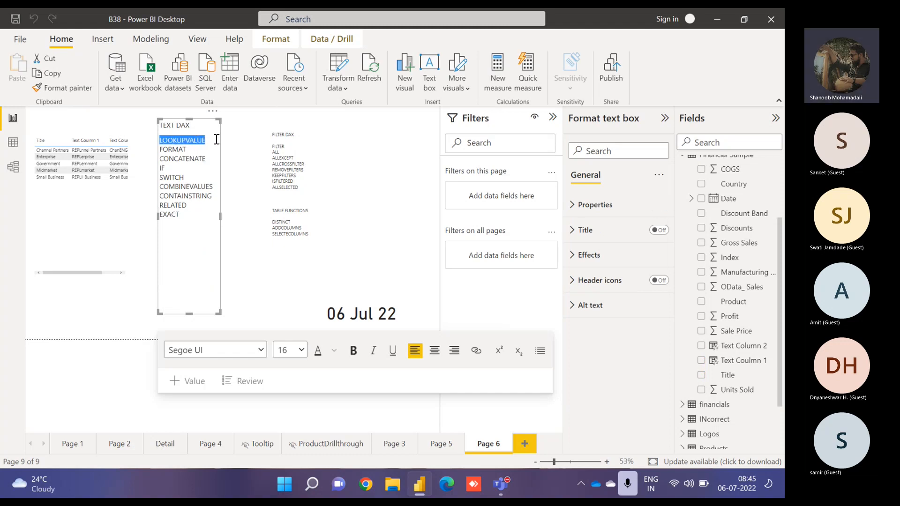
click(203, 136)
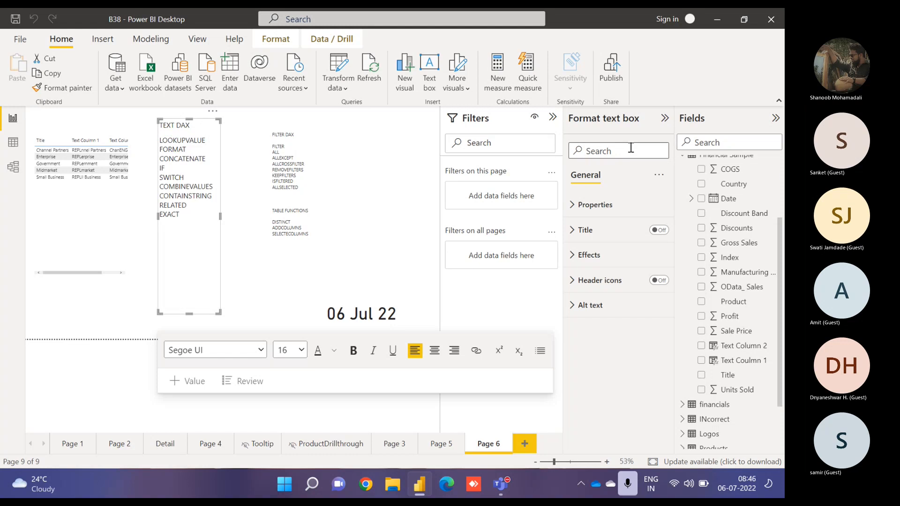
scroll(750, 197, up, 3)
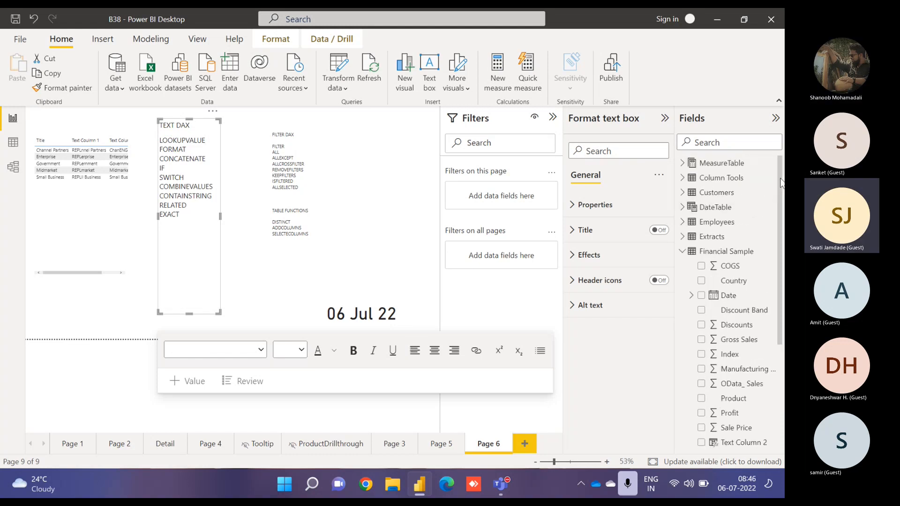
click(685, 252)
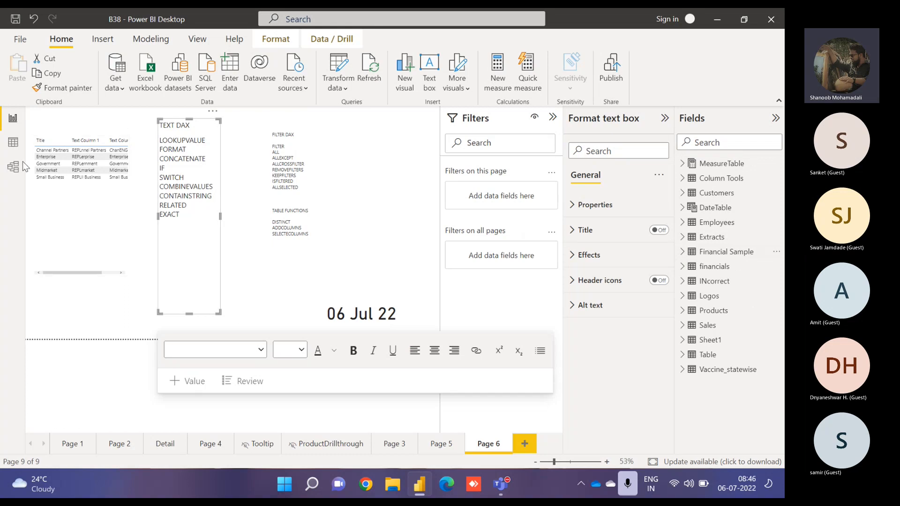
click(13, 144)
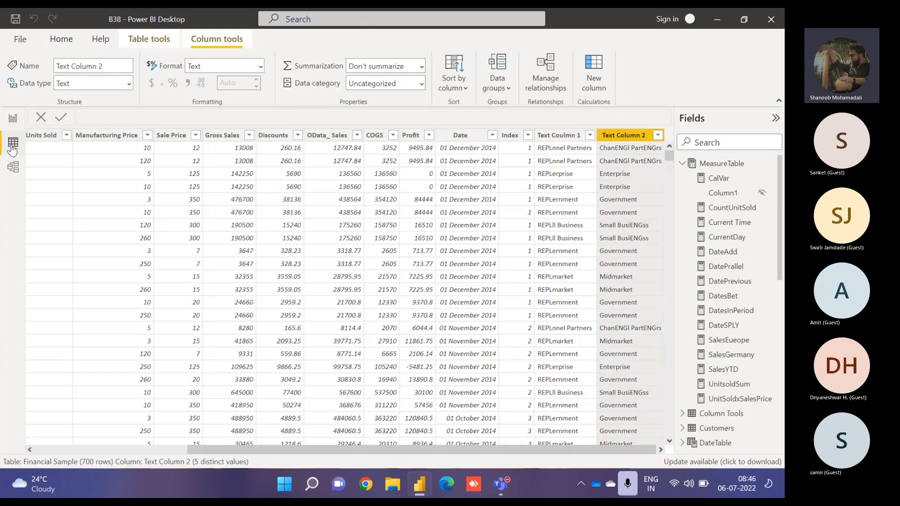
click(683, 163)
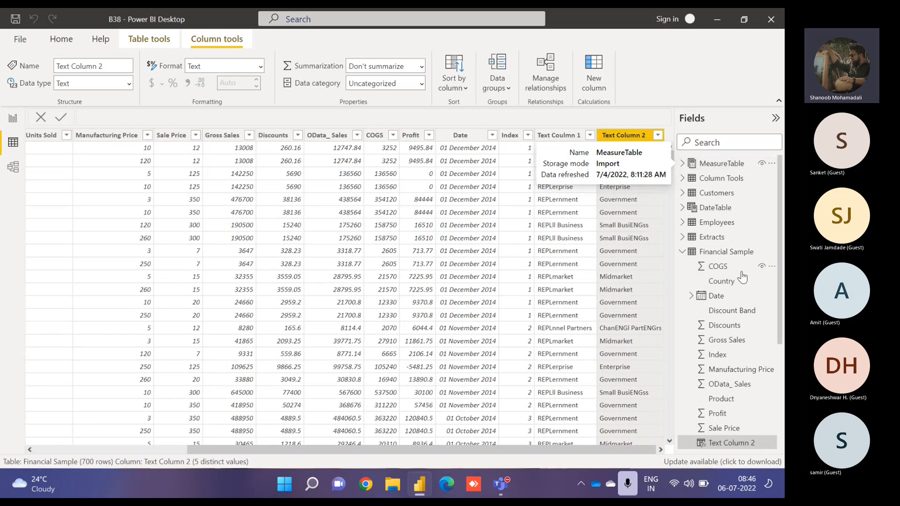
click(682, 252)
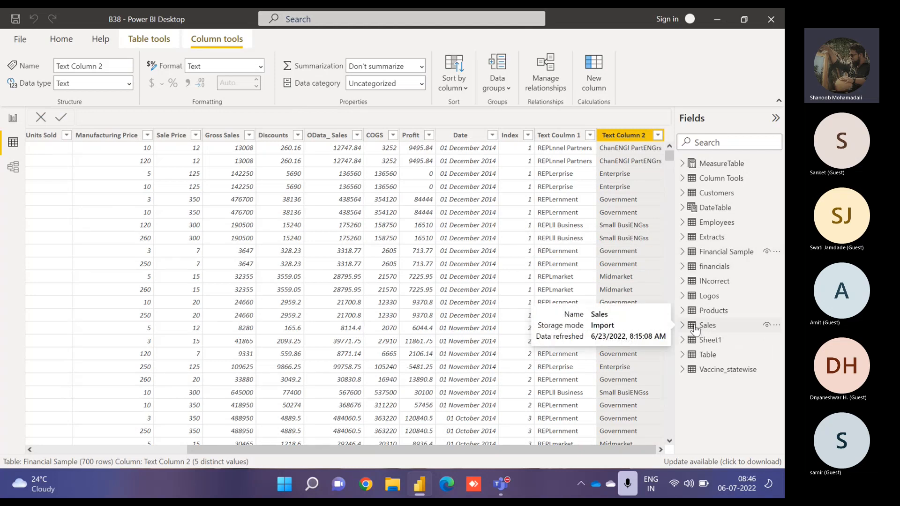
click(723, 184)
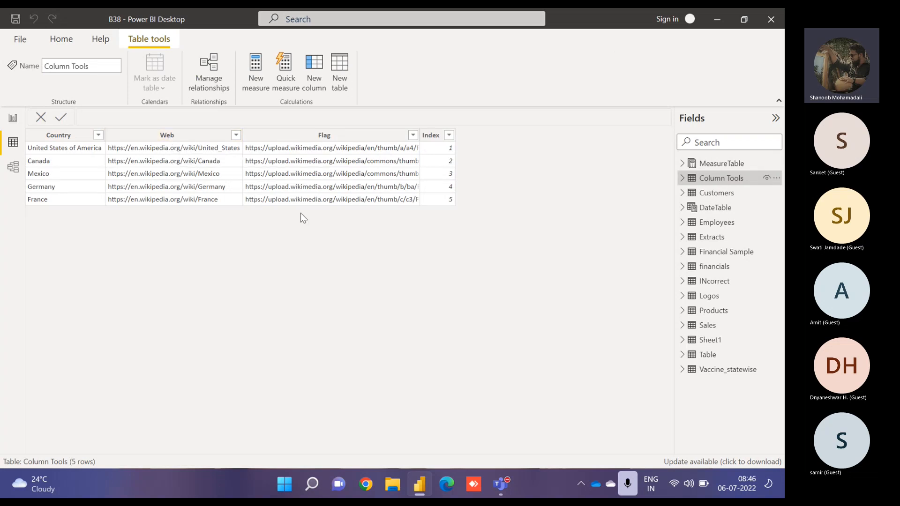
click(739, 259)
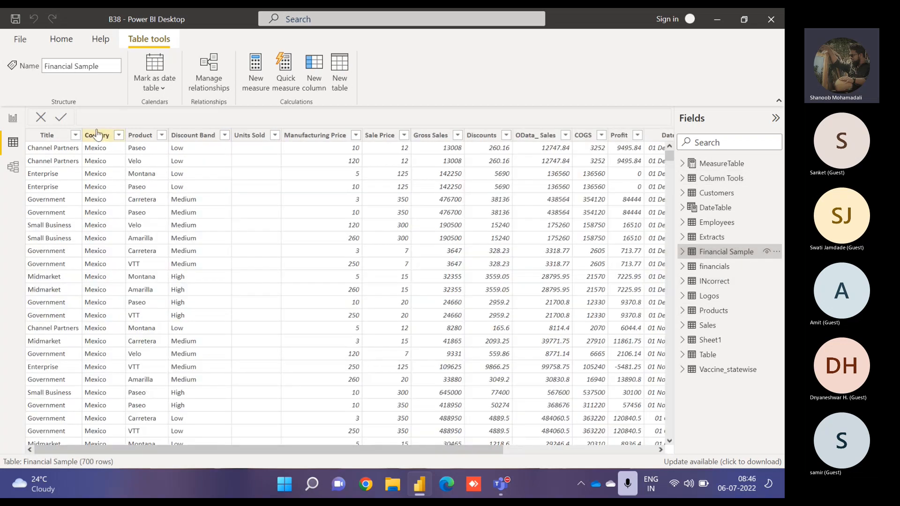
click(13, 118)
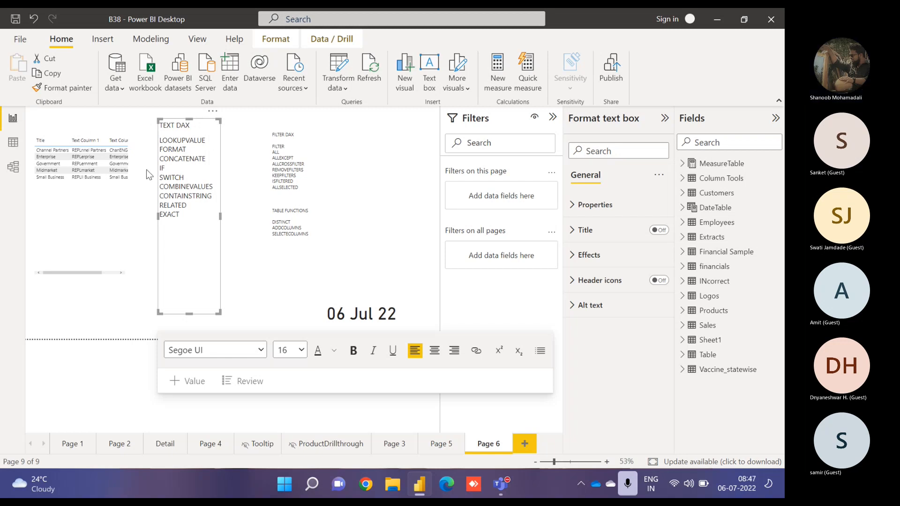
- Replace the table visual's Title, Text Coulmn 1 and Text Column 2 fields with Financial Sample's Country
click(73, 207)
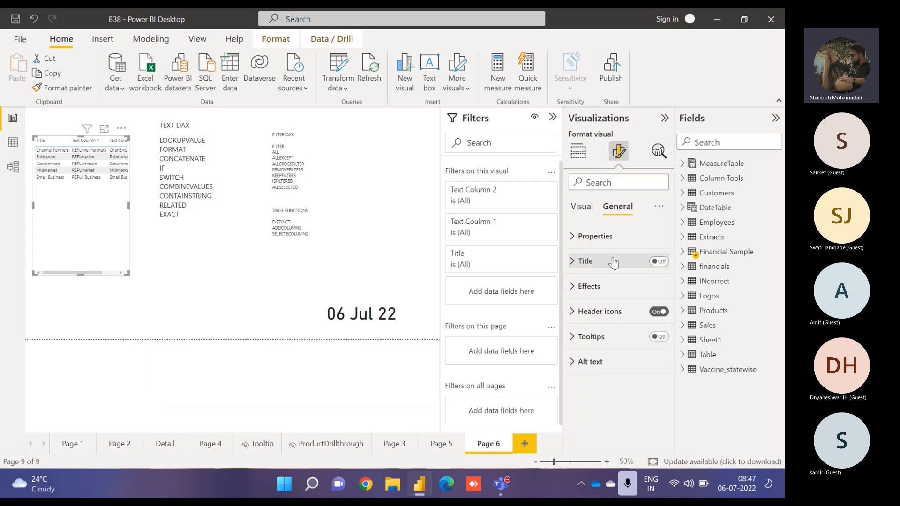
click(580, 152)
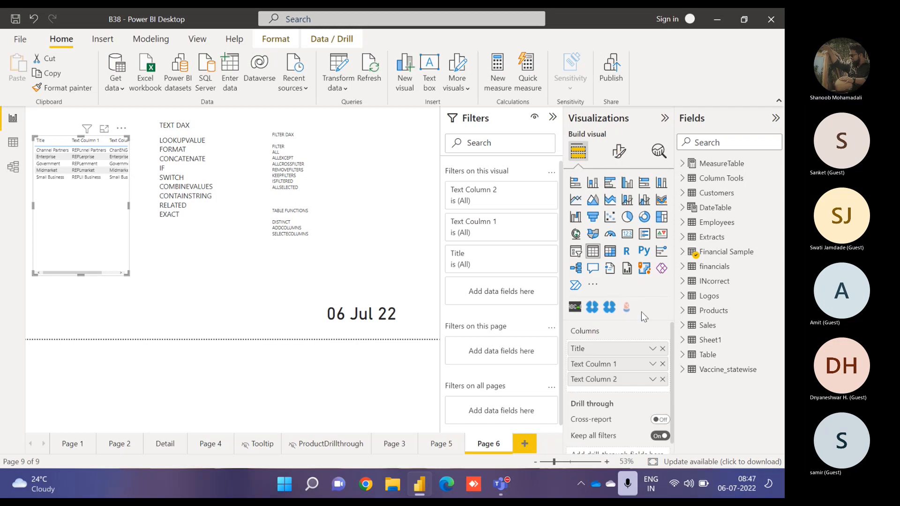
click(662, 348)
click(663, 348)
click(662, 349)
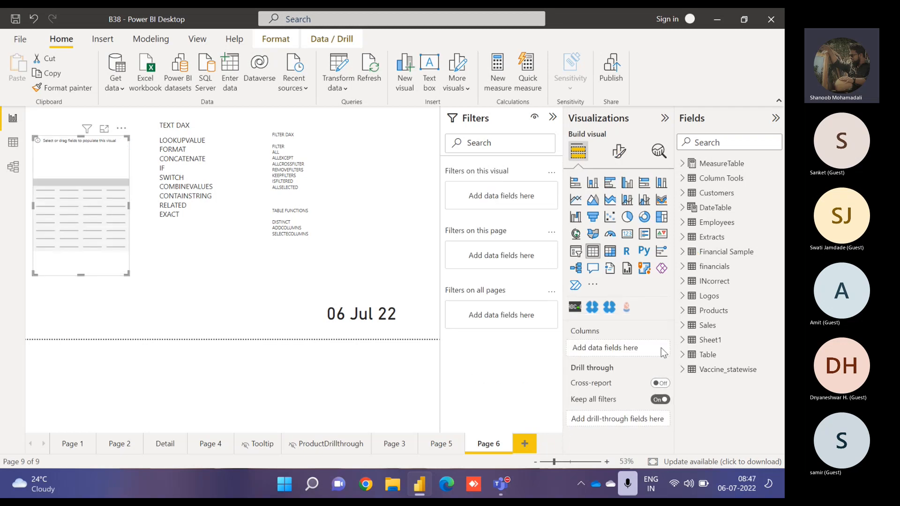
click(682, 252)
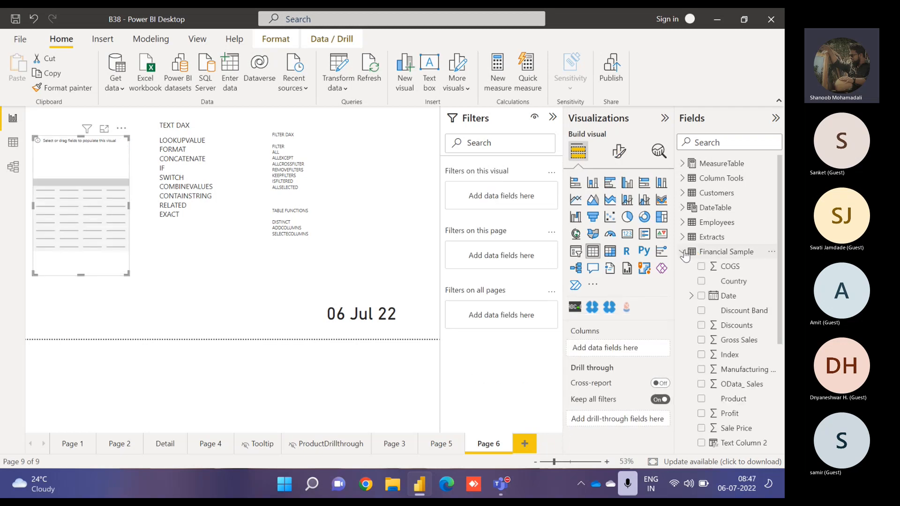
click(701, 281)
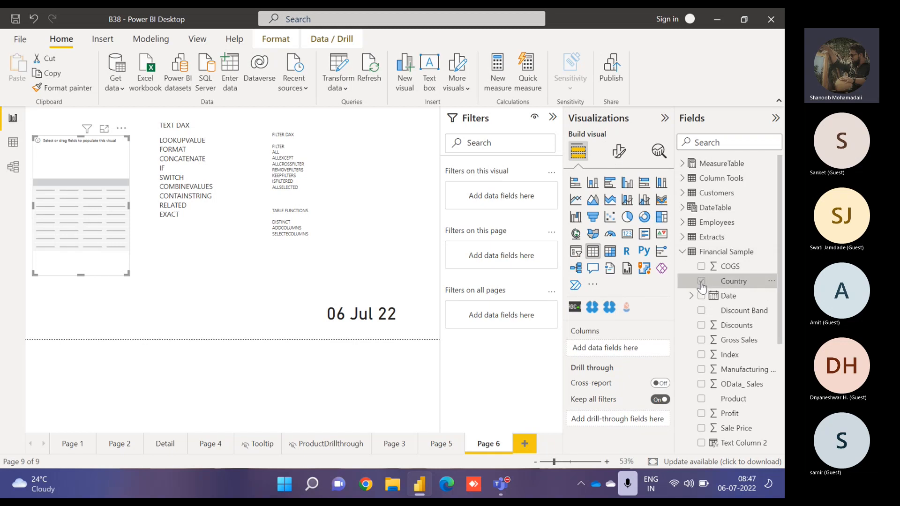
- Create a WebURL column in Financial Sample with LOOKUPVALUE returning 'Column Tools'[Web] where 'Column Tools'[Country] matches 'Financial Sample'[Country]
click(683, 253)
click(684, 253)
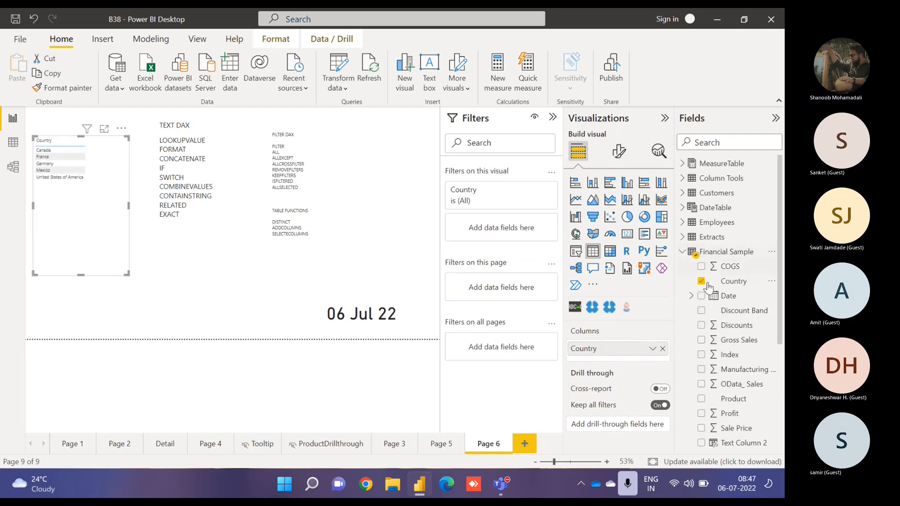
click(771, 284)
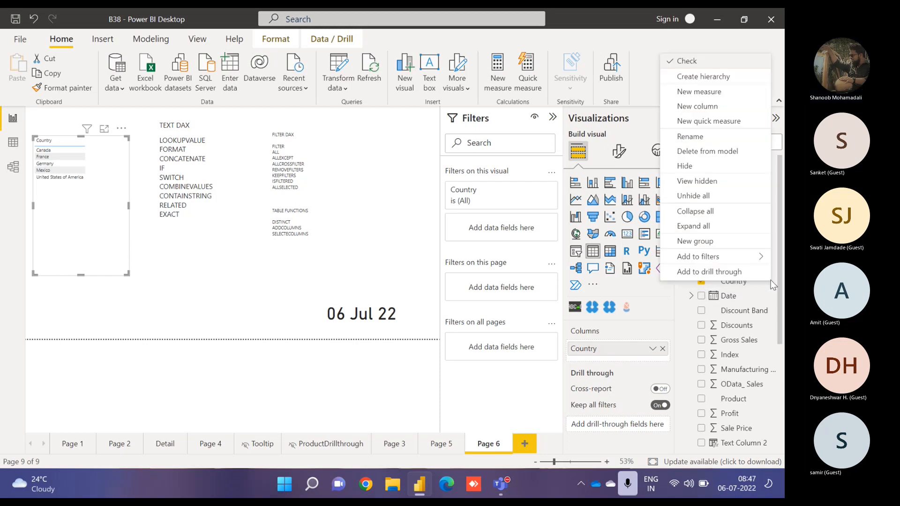
click(709, 107)
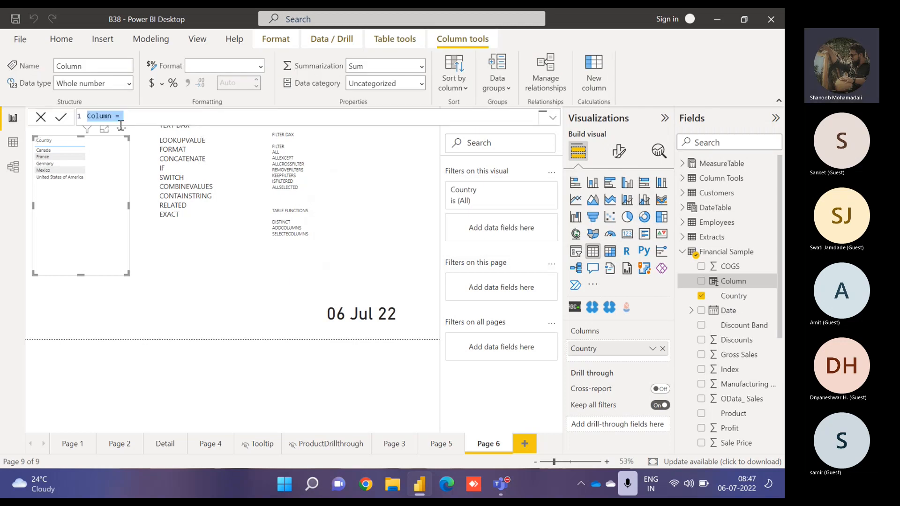
text(WebURL = look)
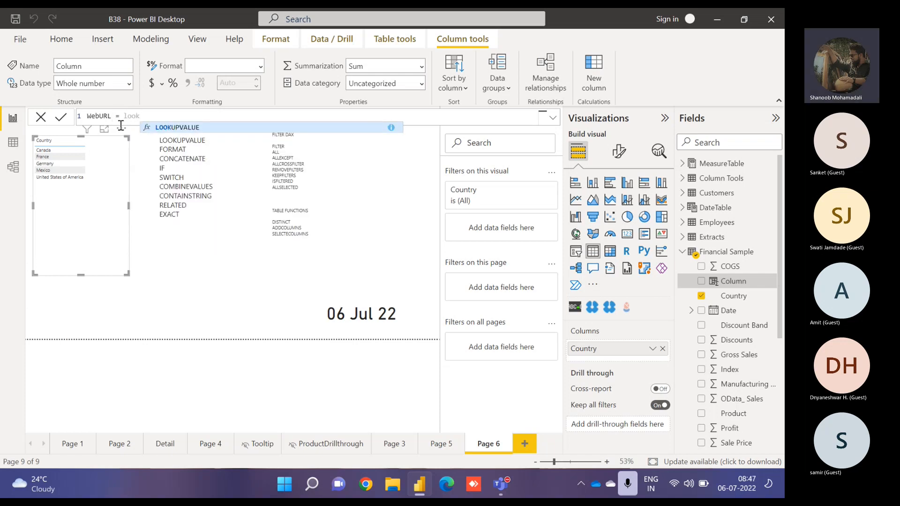
key(Tab)
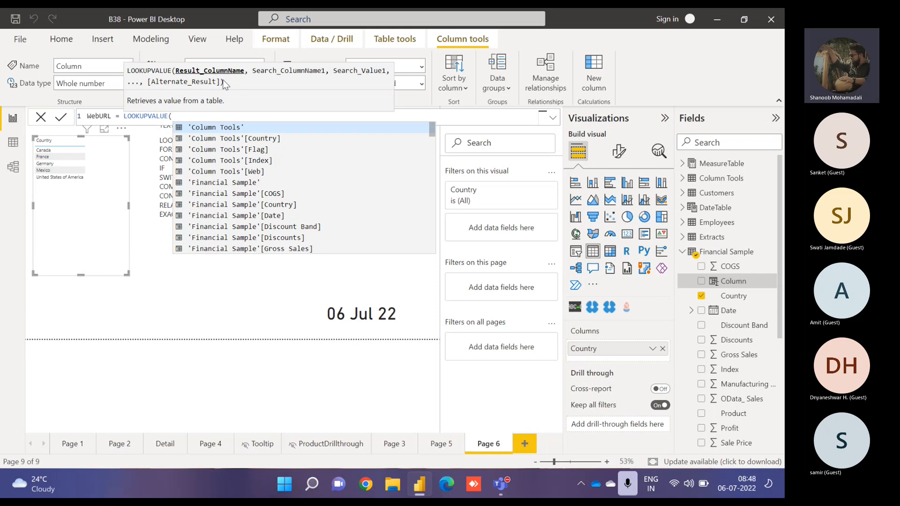
text(web)
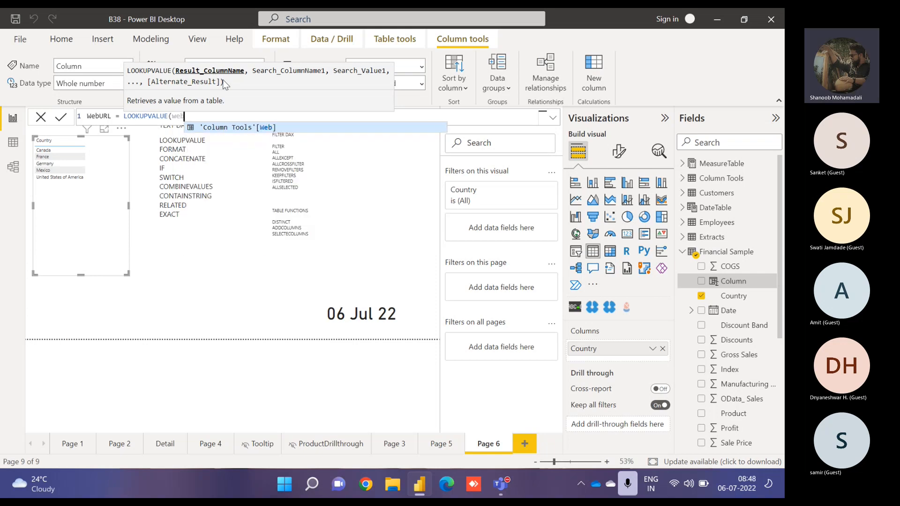
key(Tab)
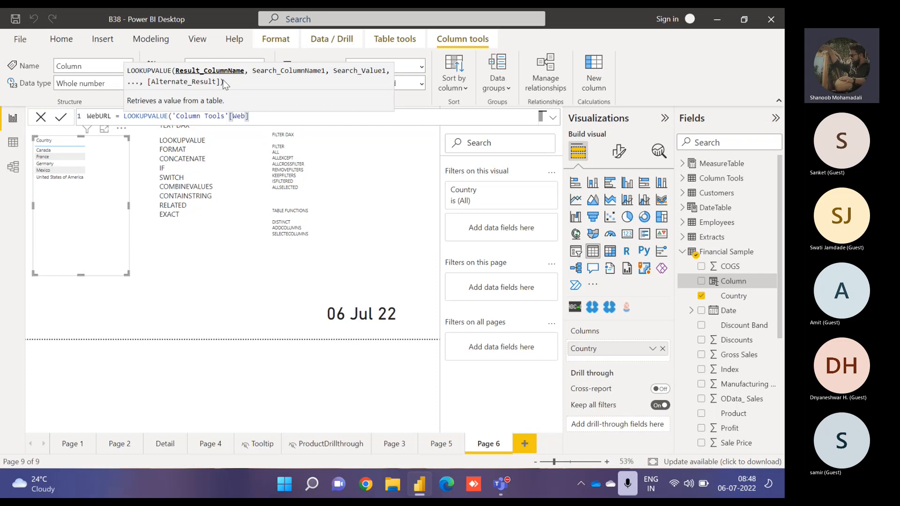
text(,)
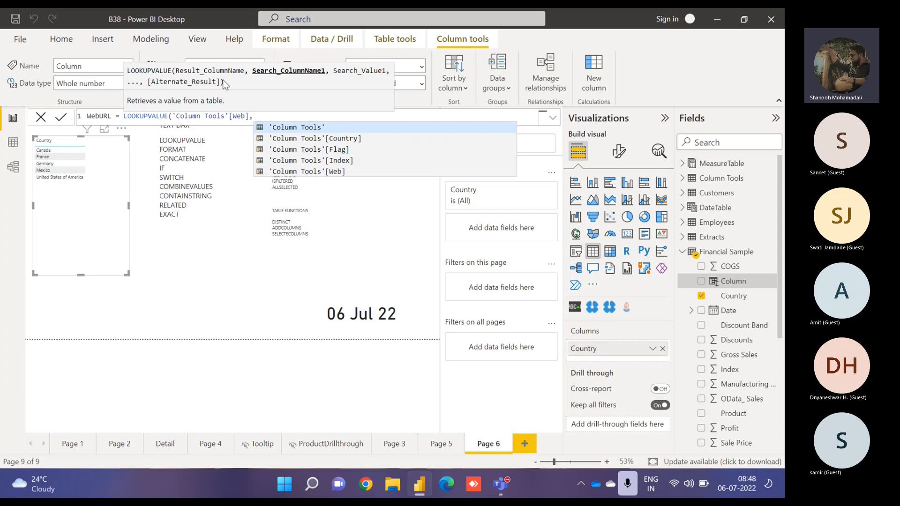
key(Down)
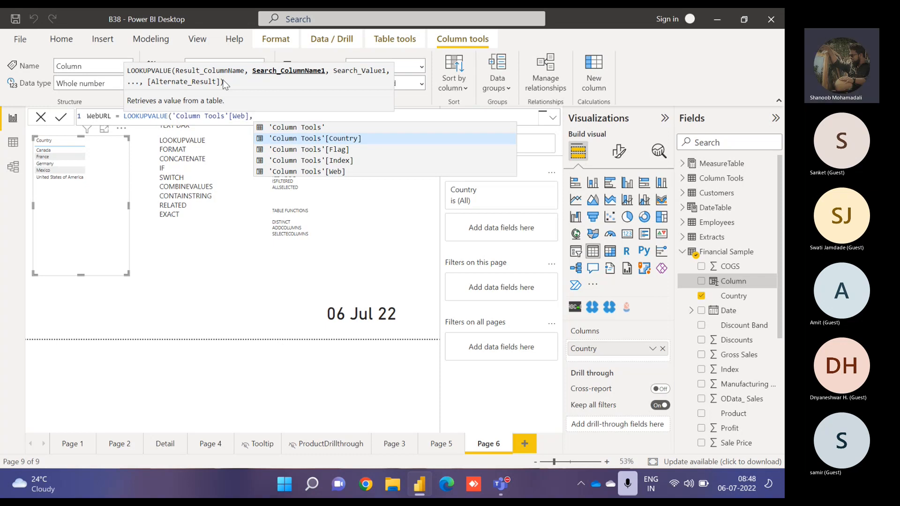
key(Tab)
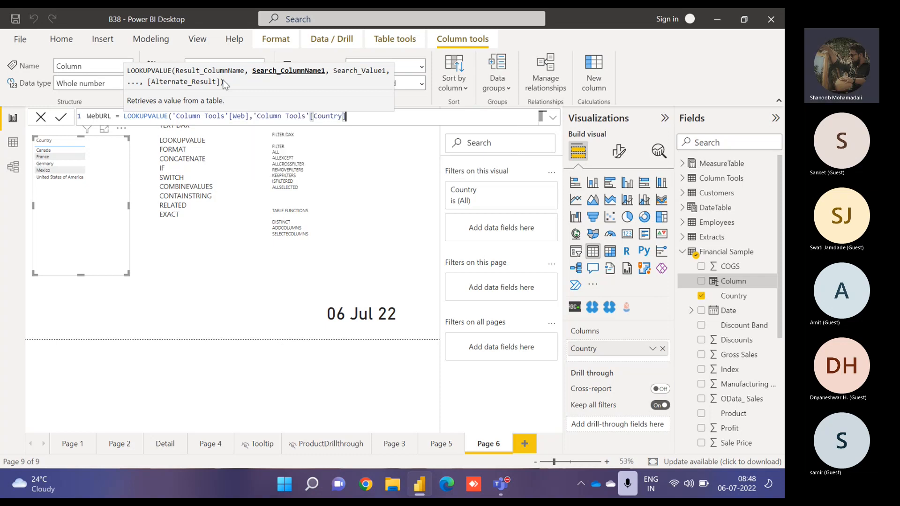
text(,)
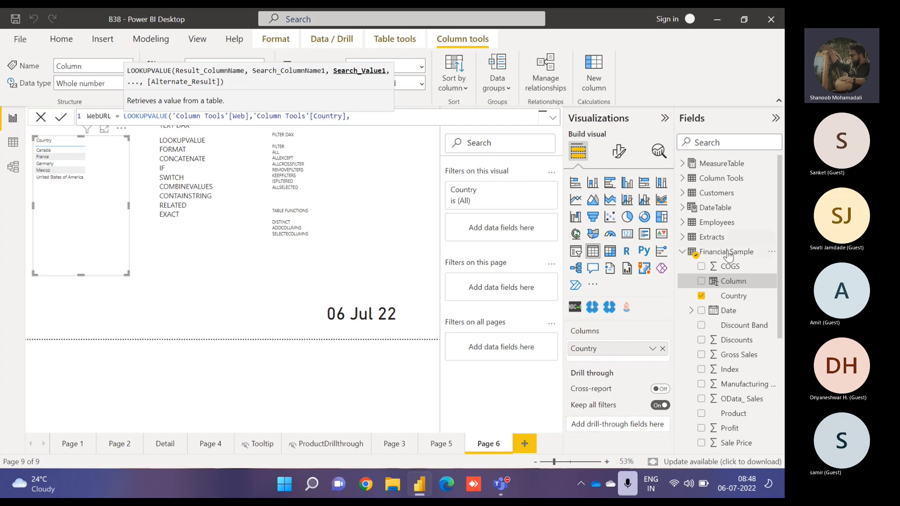
text(countr)
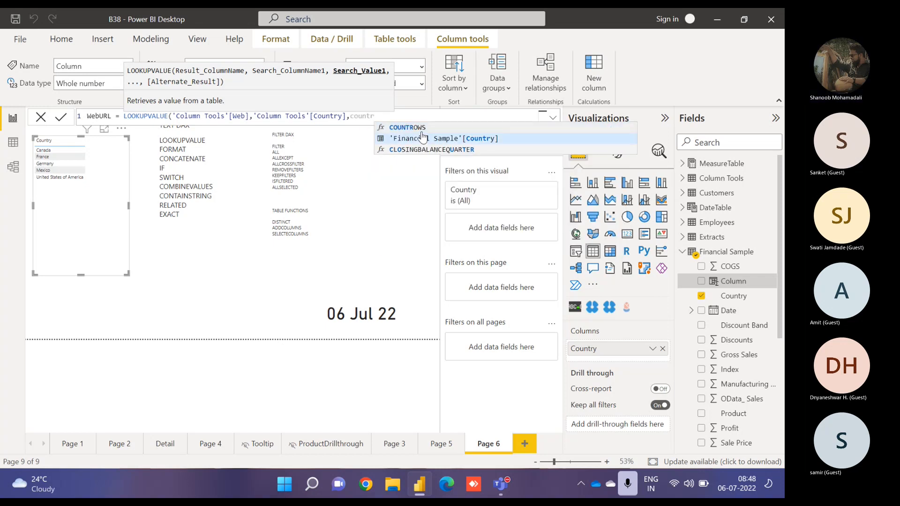
click(423, 138)
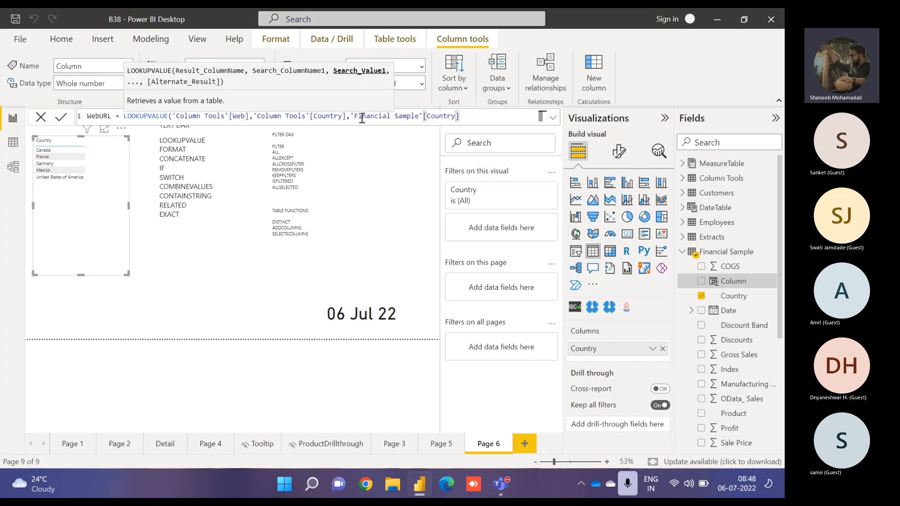
text(,)
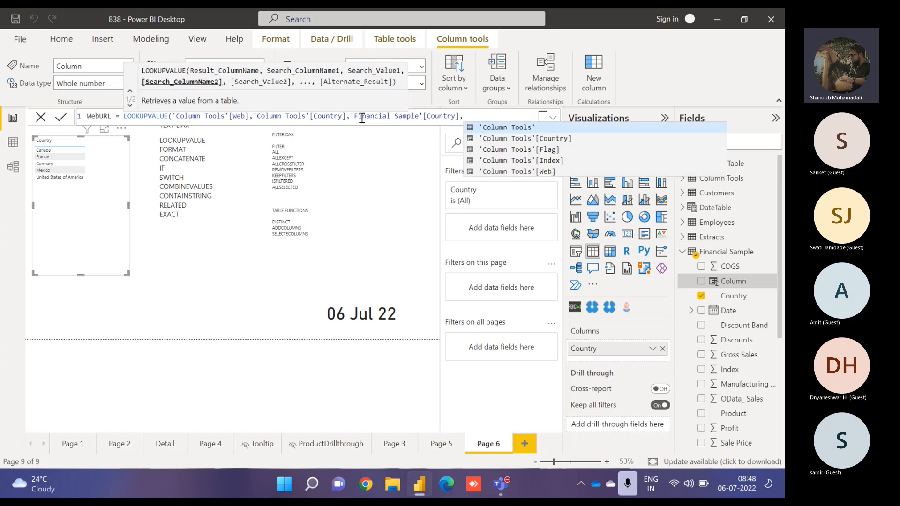
key(BackSpace)
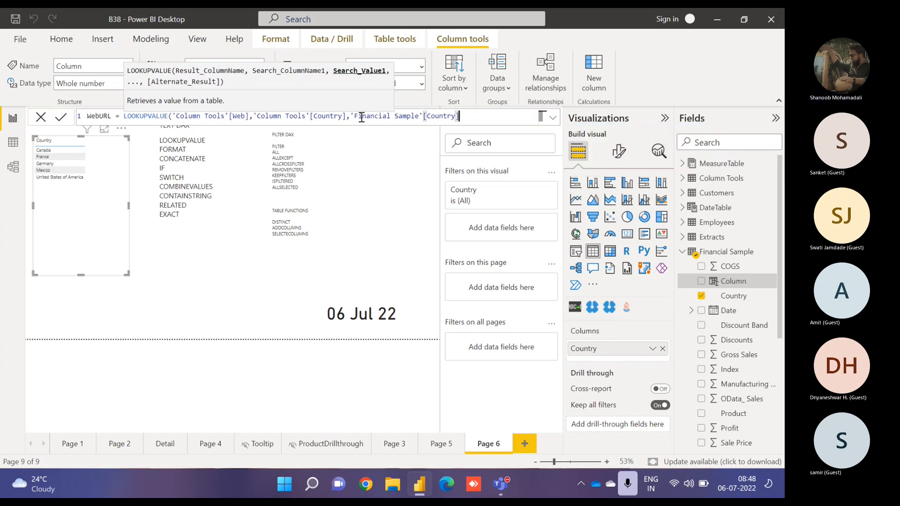
- Add "NA" as the LOOKUPVALUE alternate result and commit the WebURL column
text())
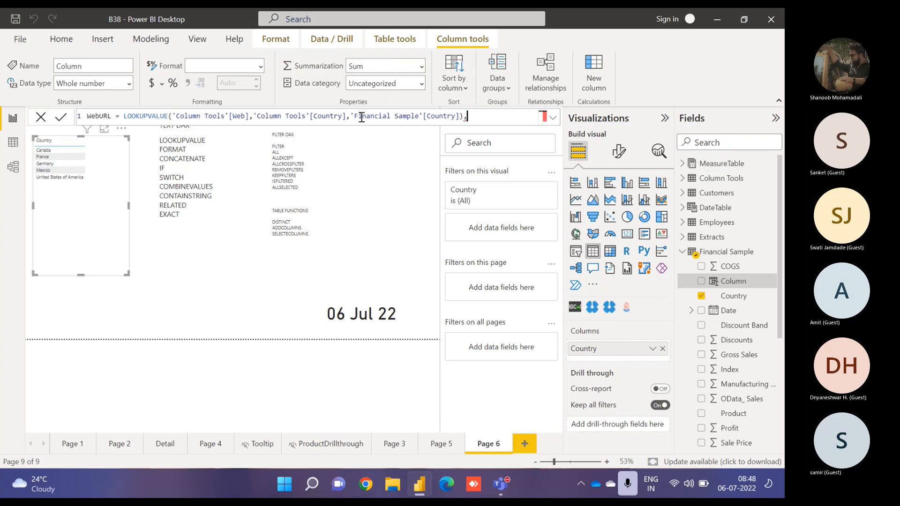
key(BackSpace)
text(,")
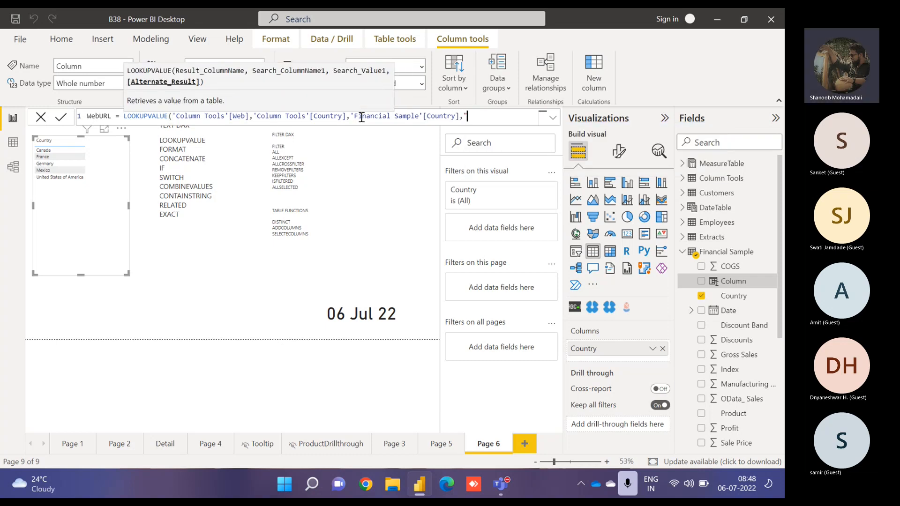
text(Not FOund)
key(BackSpace)
key(BackSpace)
key(BackSpace)
key(BackSpace)
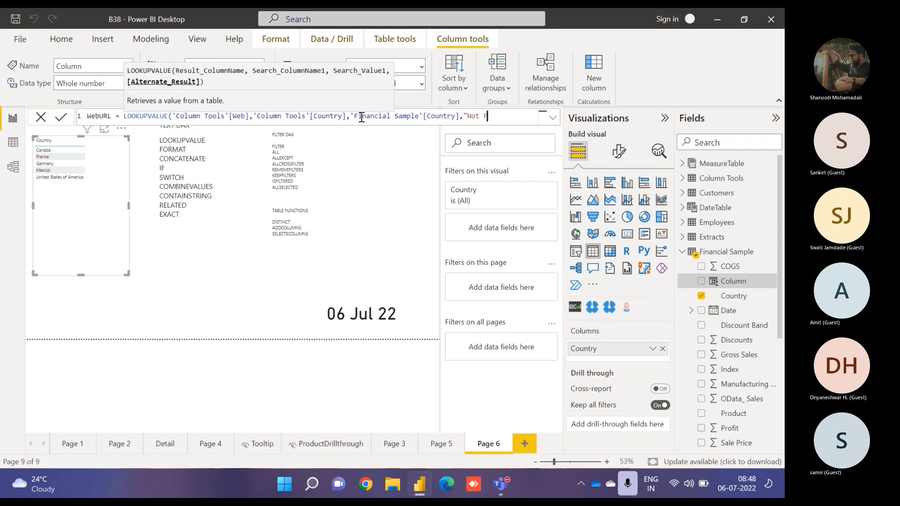
text(ound"))
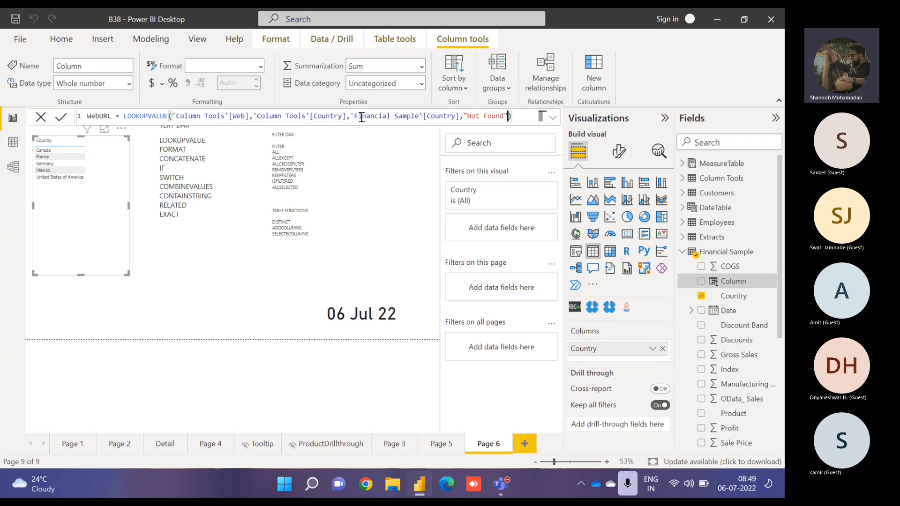
double_click(473, 117)
drag(485, 120, 504, 118)
text(NA)
click(62, 118)
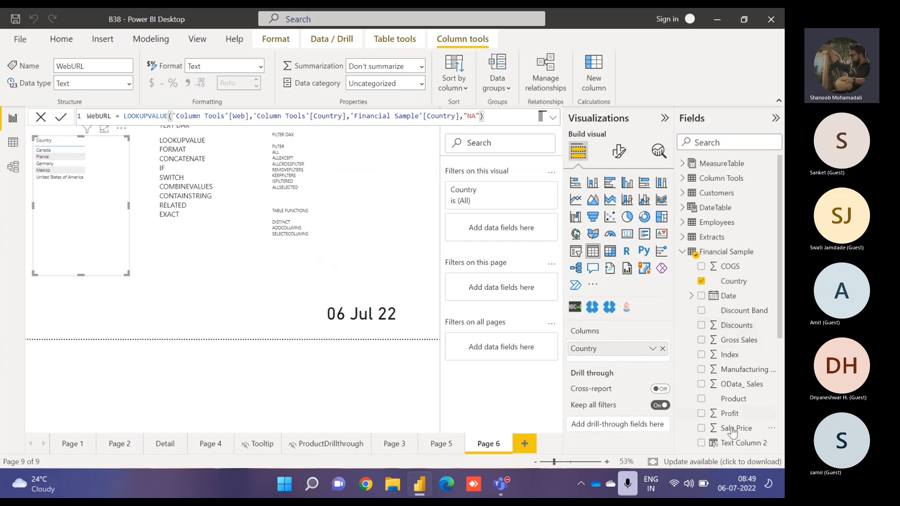
scroll(750, 366, down, 3)
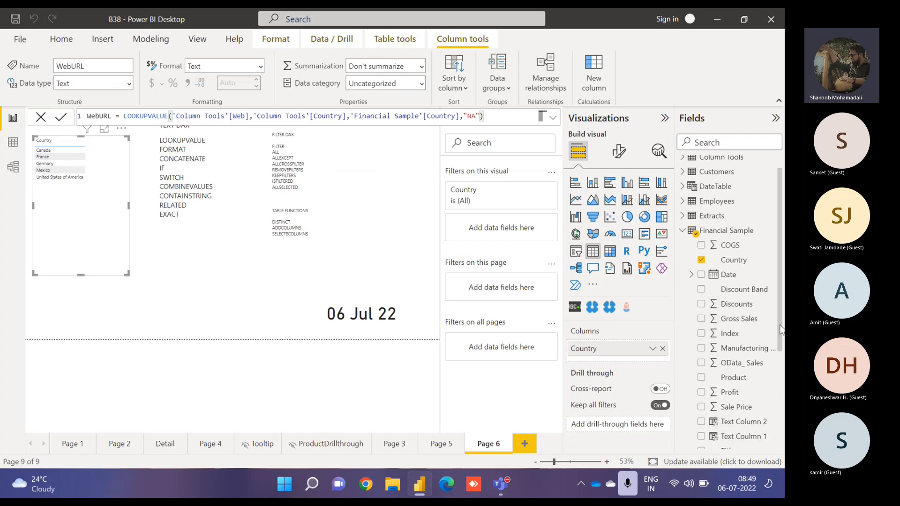
- Add the WebURL field to the table visual and resize the visual to fit its columns
click(701, 401)
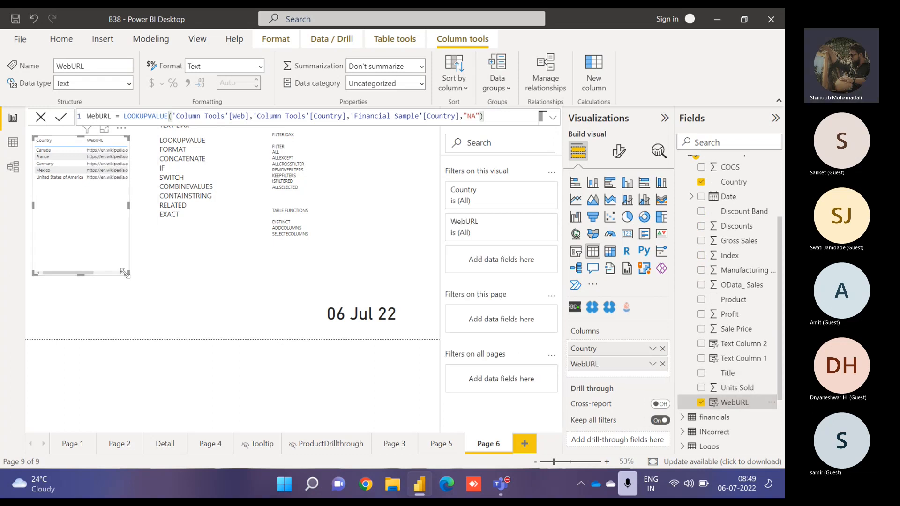
drag(119, 274, 188, 267)
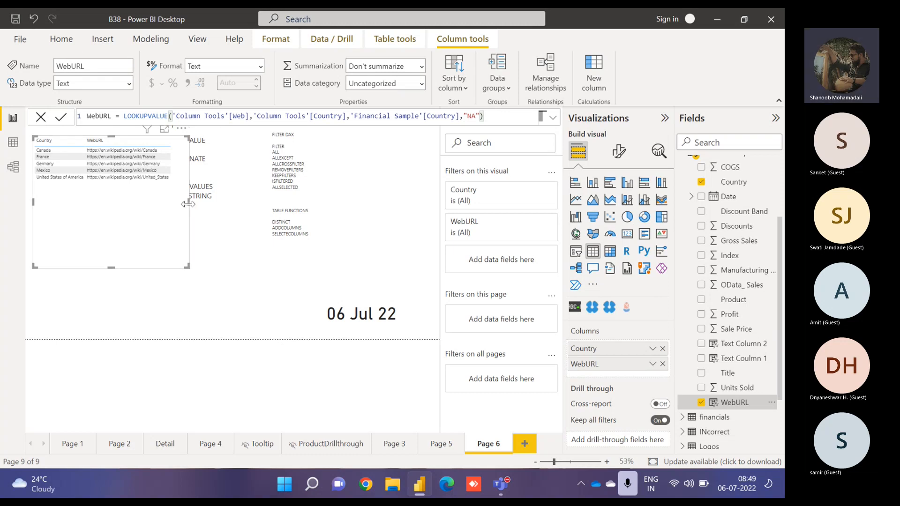
drag(188, 204, 136, 202)
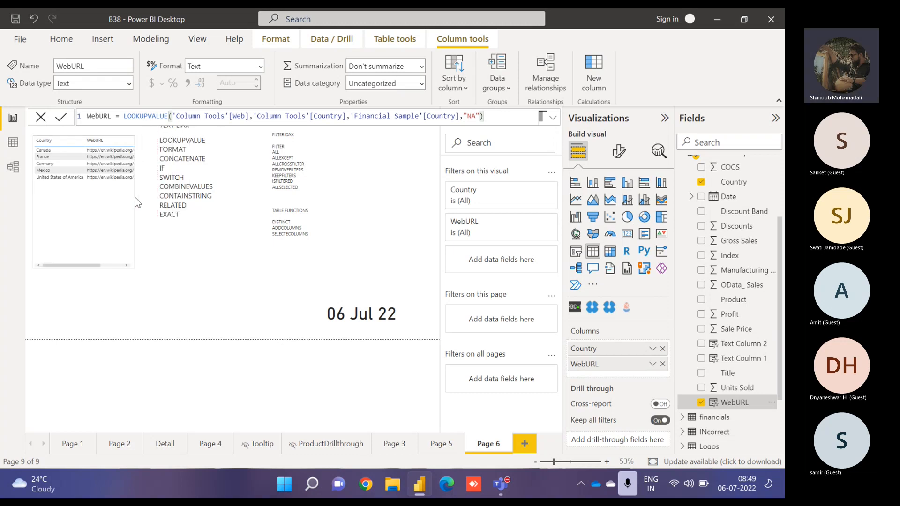
- Examine the WebURL formula's LOOKUPVALUE arguments and the Column Tools table in data view, then return to the report
double_click(188, 141)
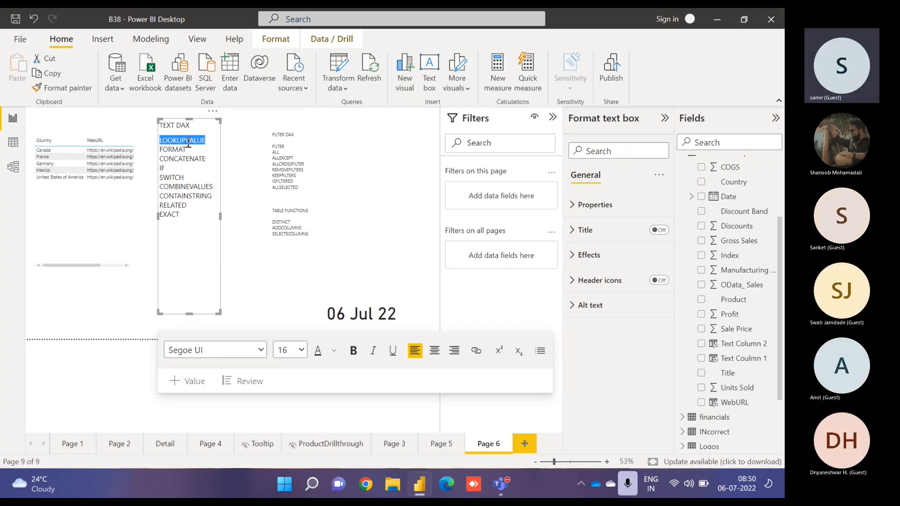
click(118, 222)
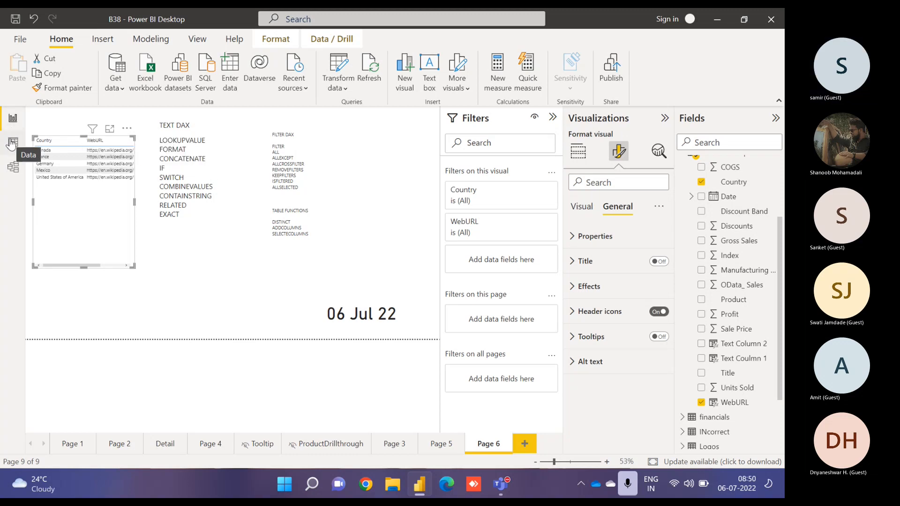
click(735, 403)
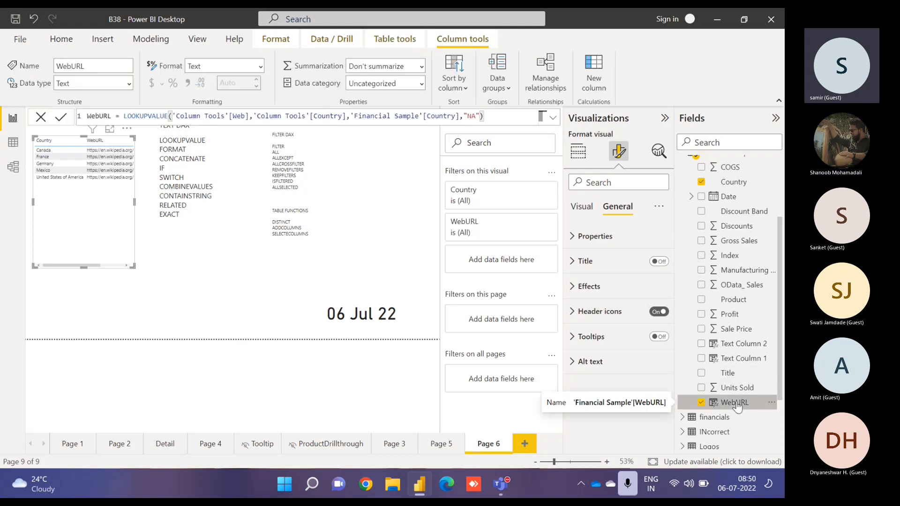
double_click(146, 117)
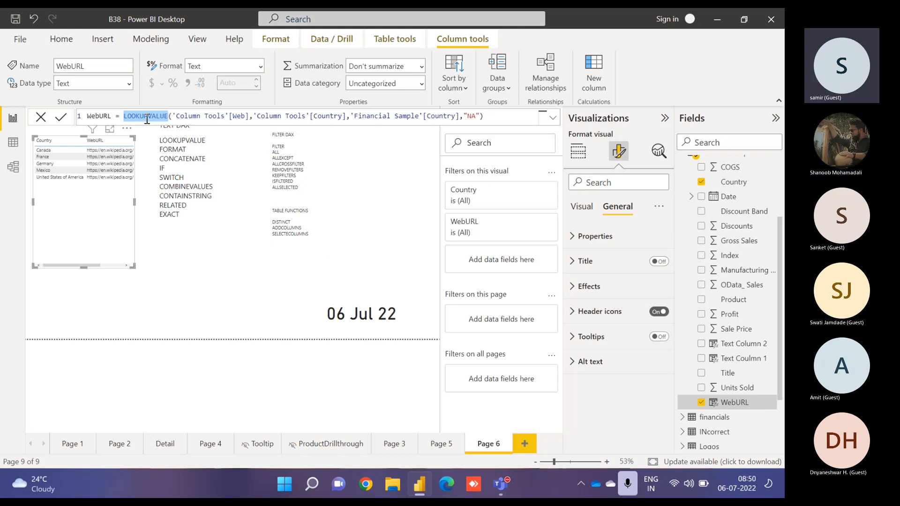
double_click(240, 116)
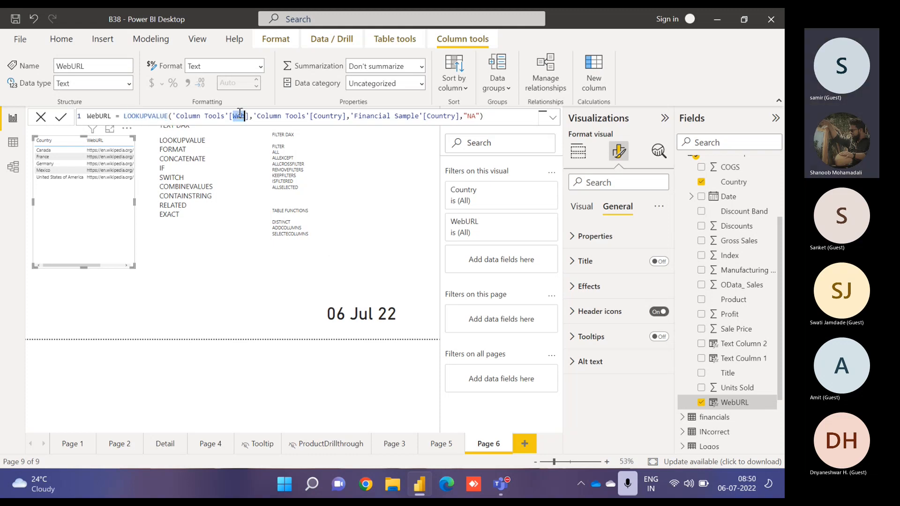
click(17, 145)
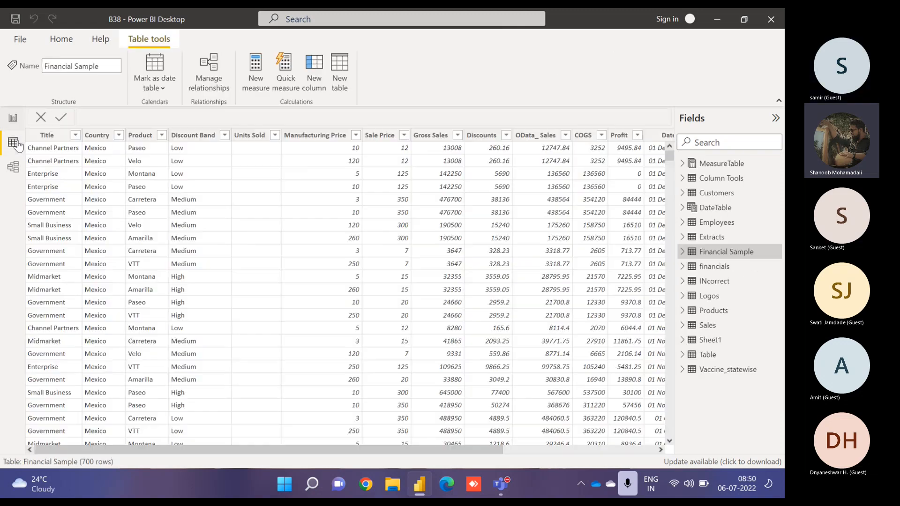
click(703, 178)
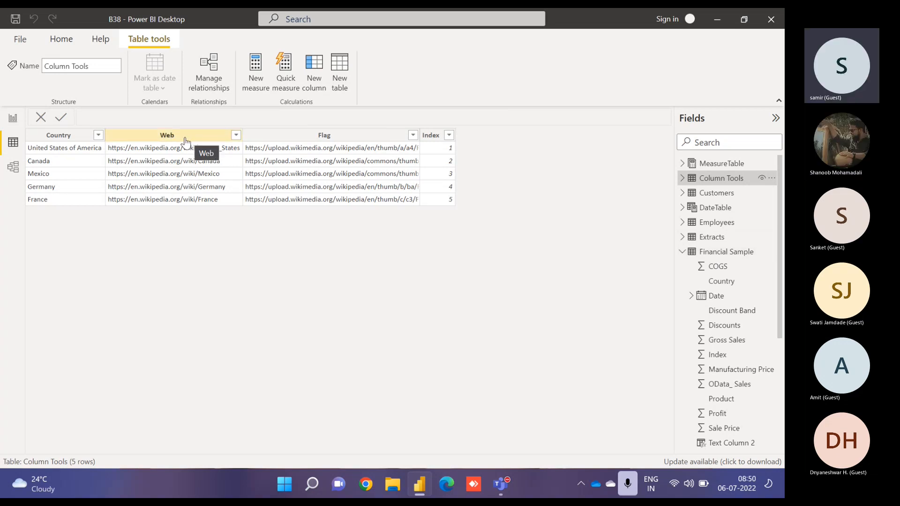
click(12, 118)
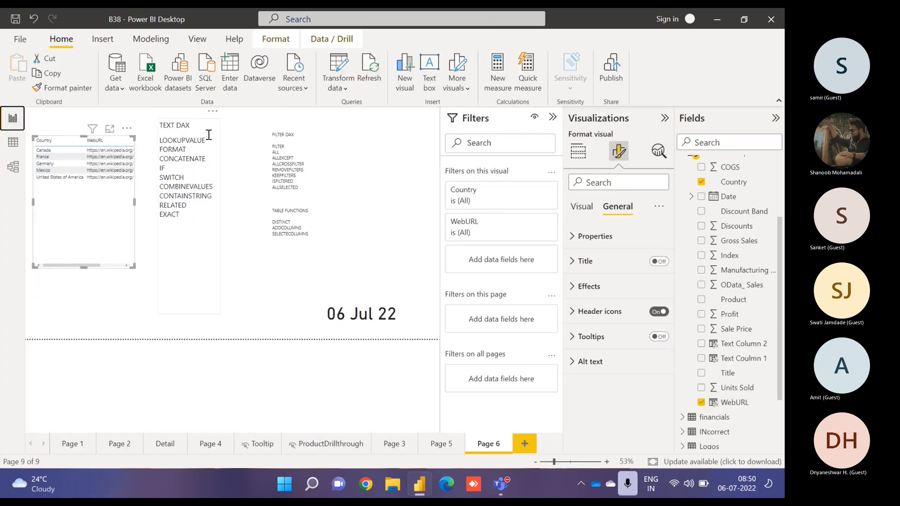
- Examine the WebURL formula's result column and search column arguments in the formula bar
drag(209, 140, 160, 142)
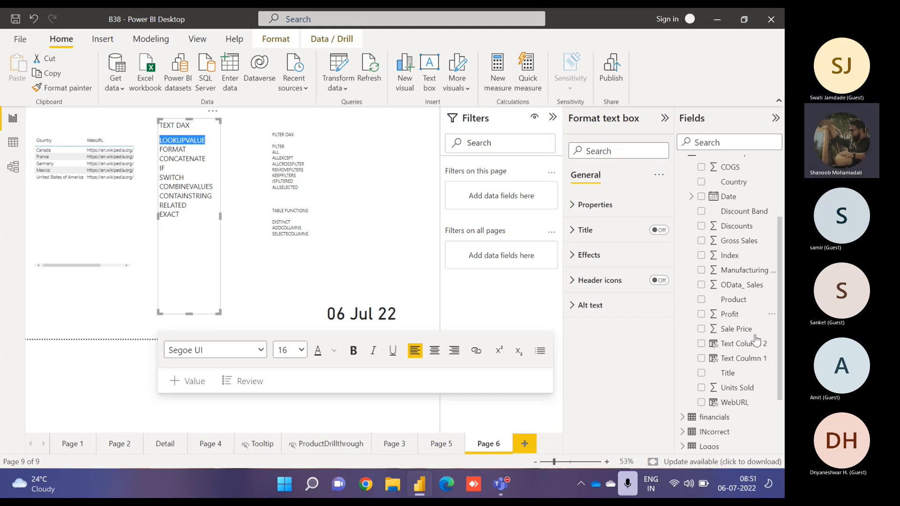
click(745, 403)
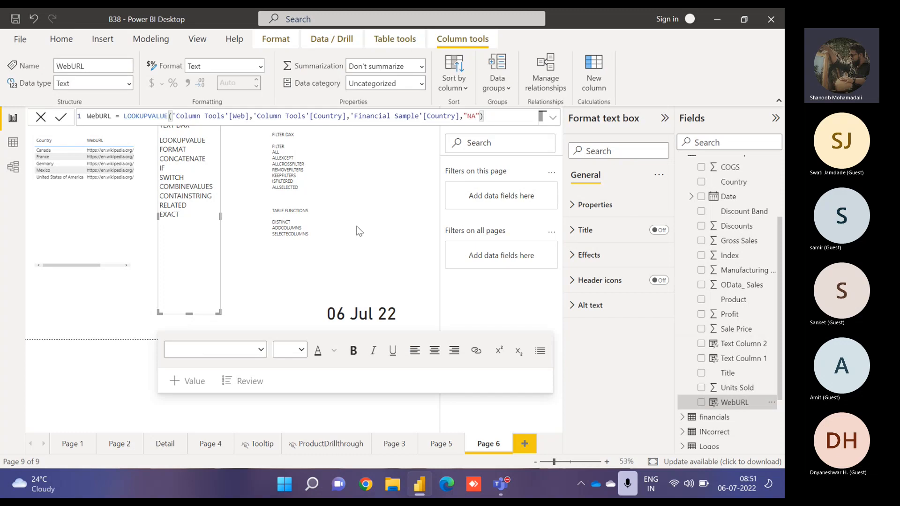
drag(250, 115, 173, 116)
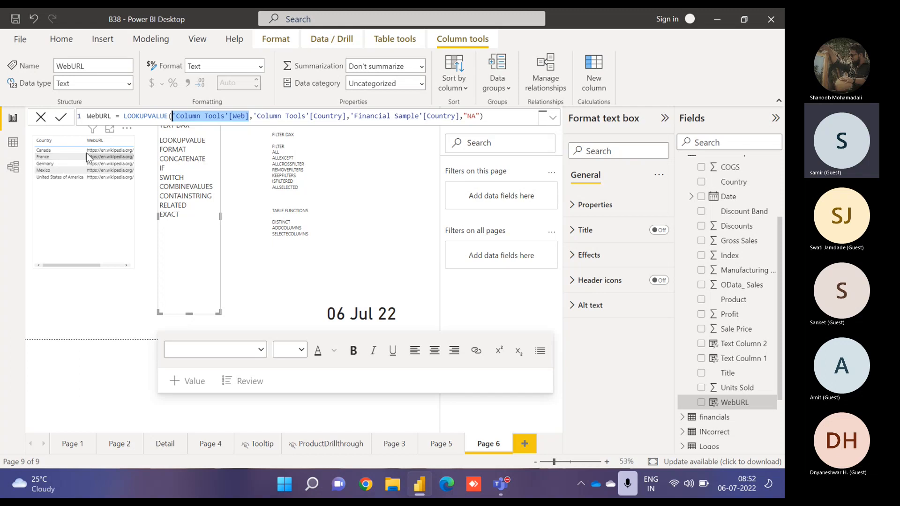
click(246, 262)
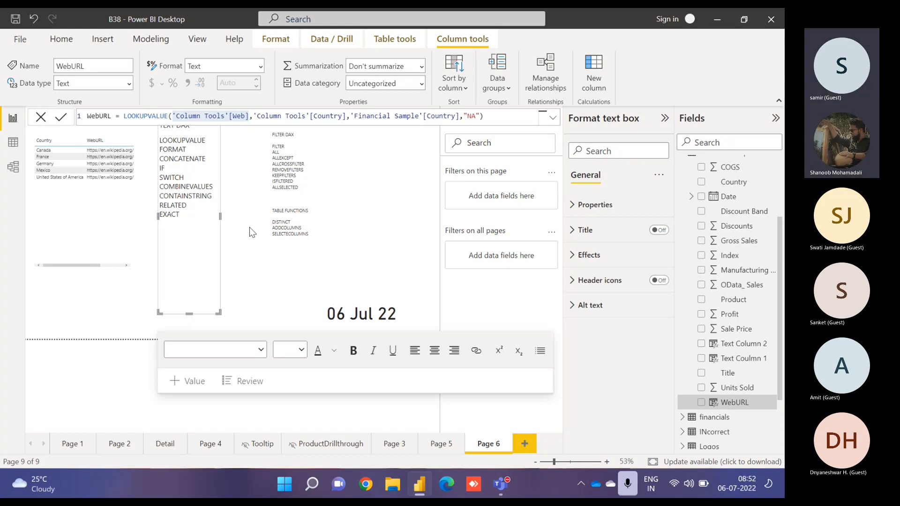
click(322, 117)
double_click(322, 116)
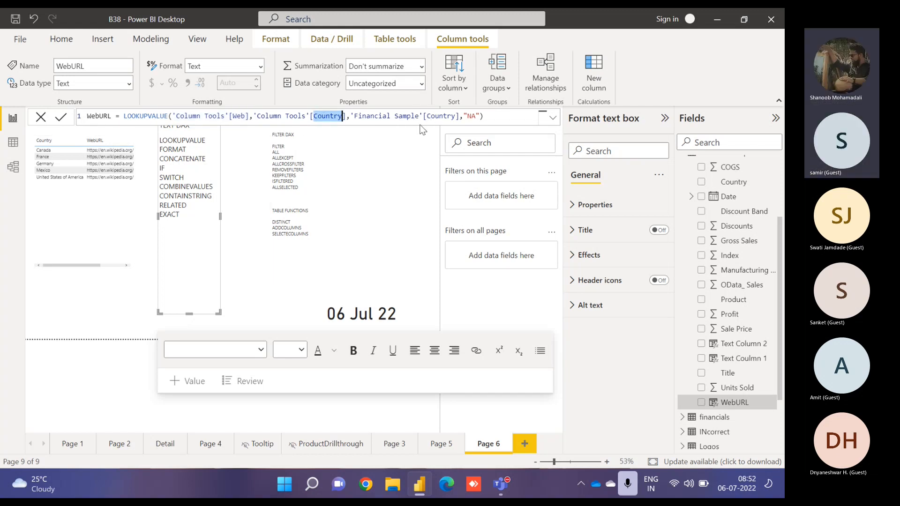
double_click(434, 117)
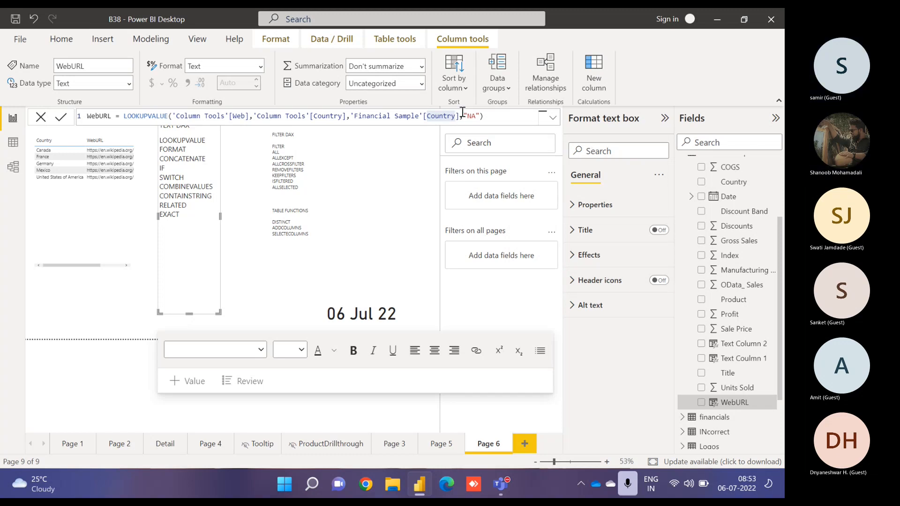
- Remove the "NA" alternate result from the WebURL LOOKUPVALUE formula and commit the column
drag(462, 115, 477, 116)
key(BackSpace)
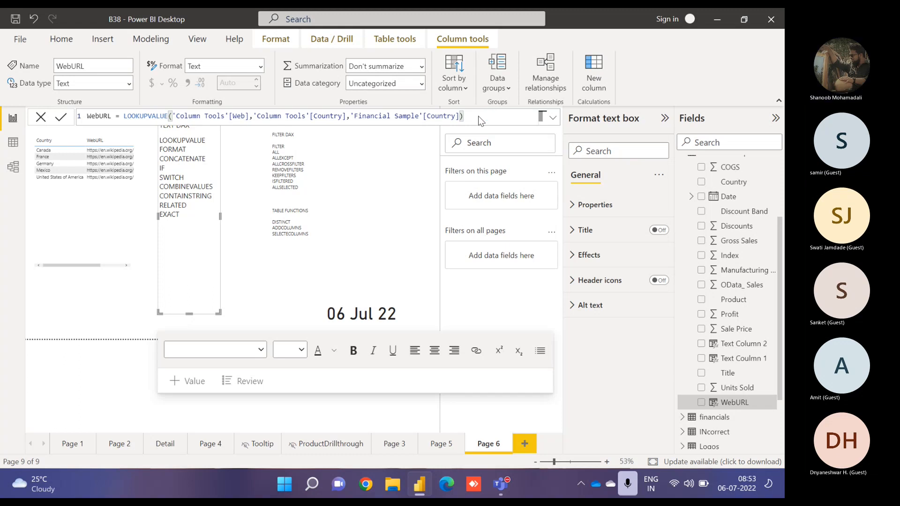
key(Return)
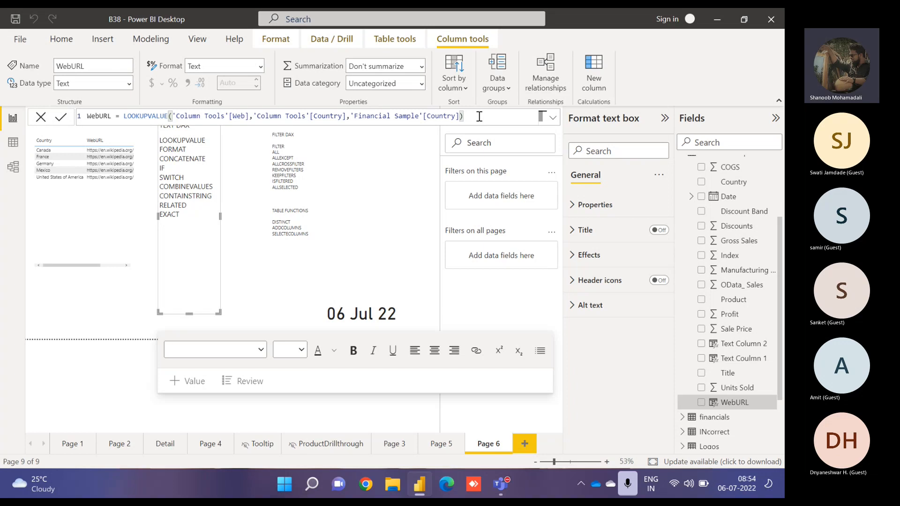
- Delete LOOKUPVALUE and CONCATENATE from the text box's list of text DAX functions
double_click(174, 141)
key(BackSpace)
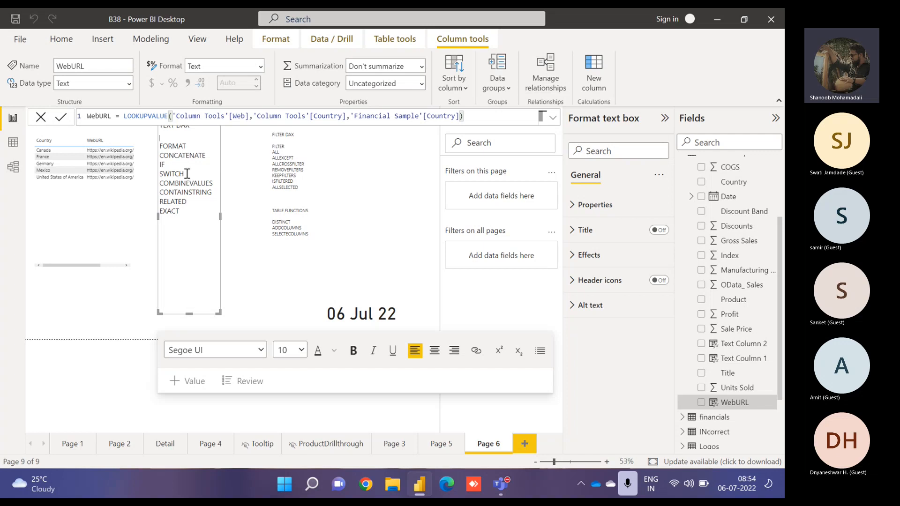
double_click(170, 155)
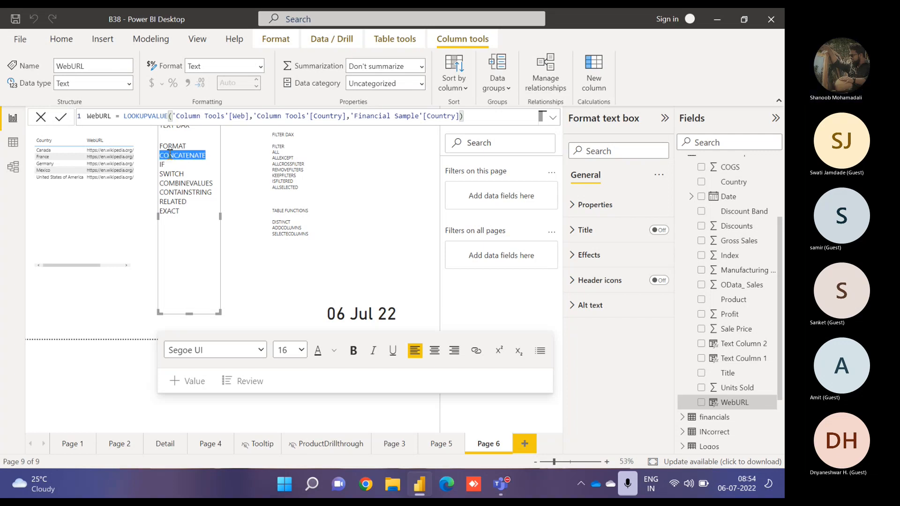
key(BackSpace)
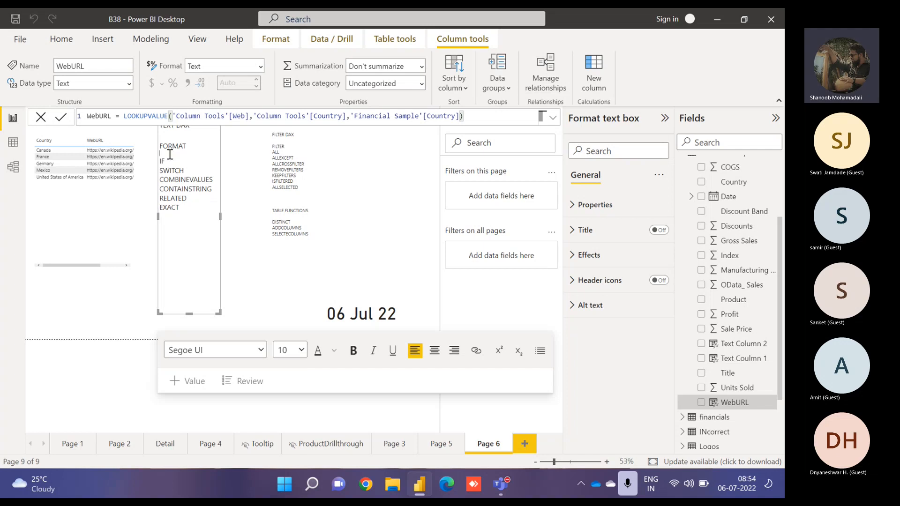
key(BackSpace)
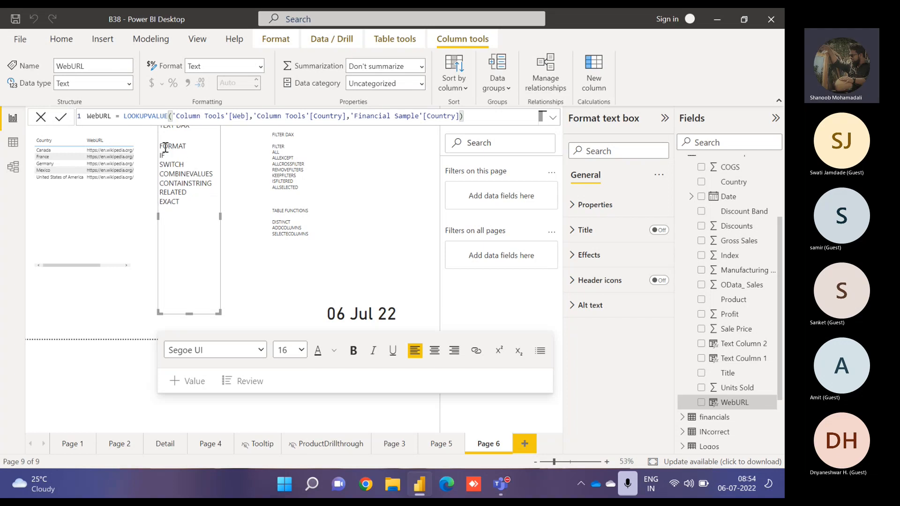
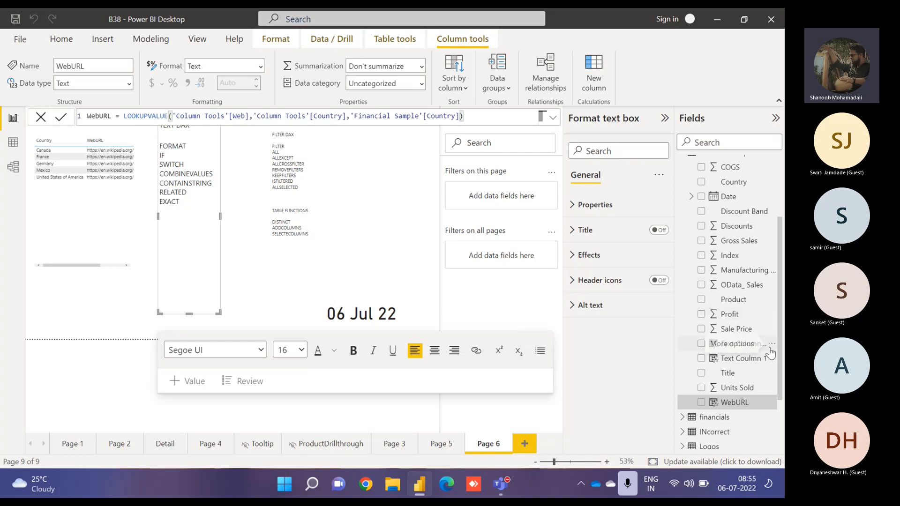
- Open Text Column 1's formula and replace its REPLACE expression with CONCATENATE taking 'Financial Sample'[Title] as the first argument
click(739, 361)
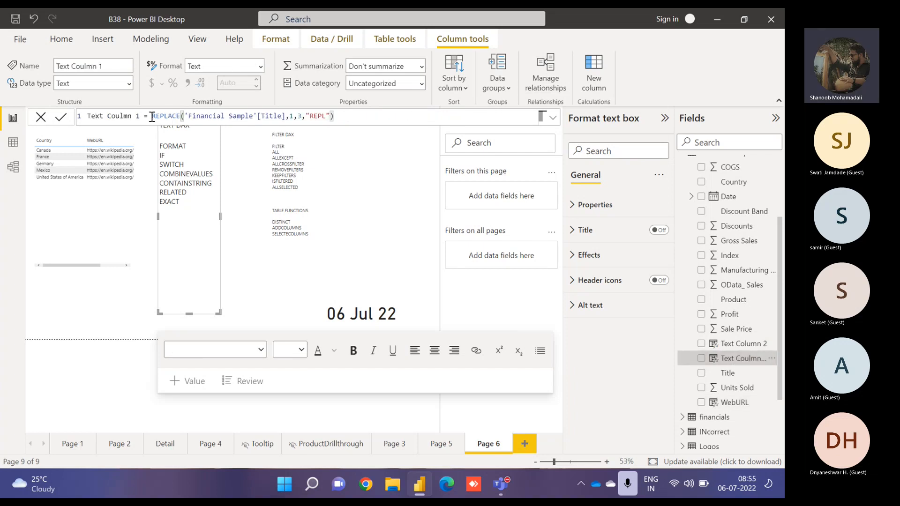
drag(152, 117, 360, 121)
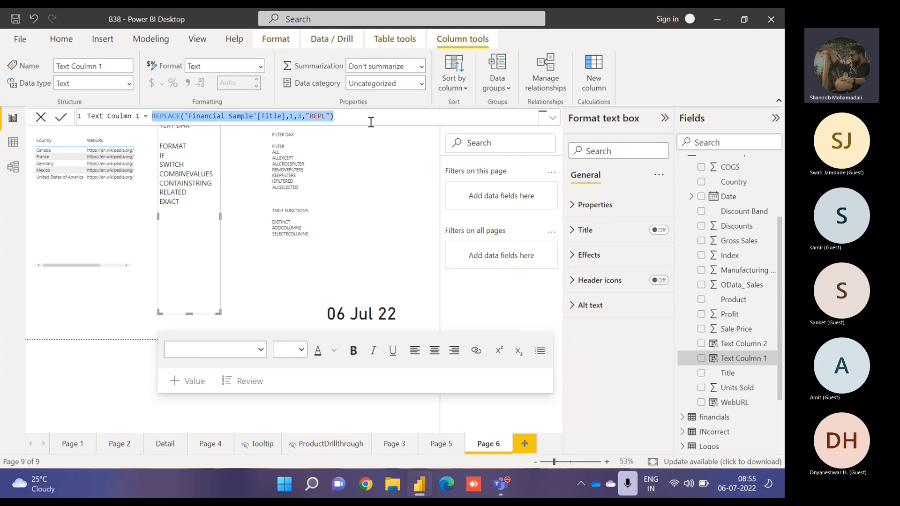
text(title)
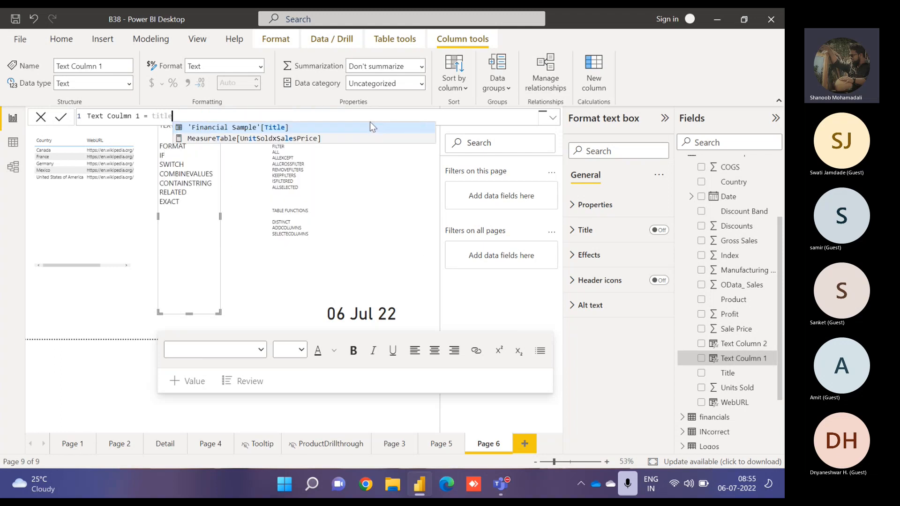
key(Tab)
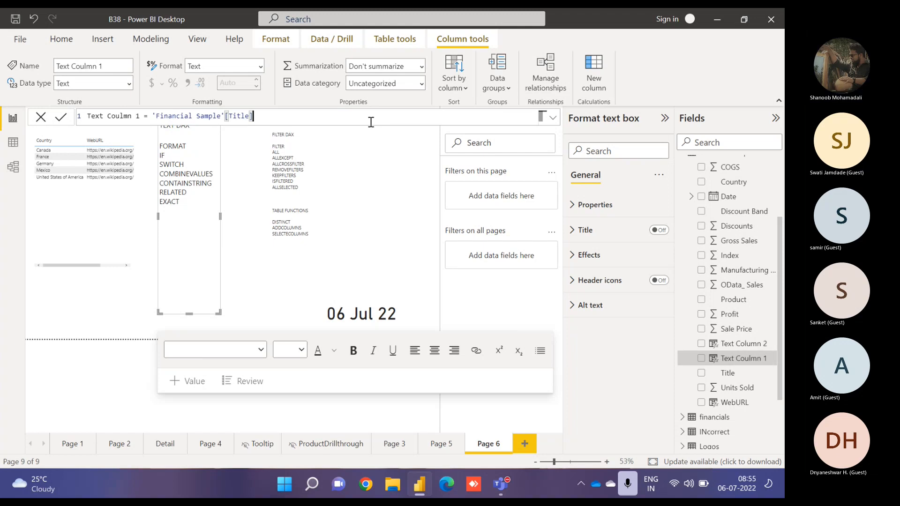
text(,)
click(150, 118)
text(con)
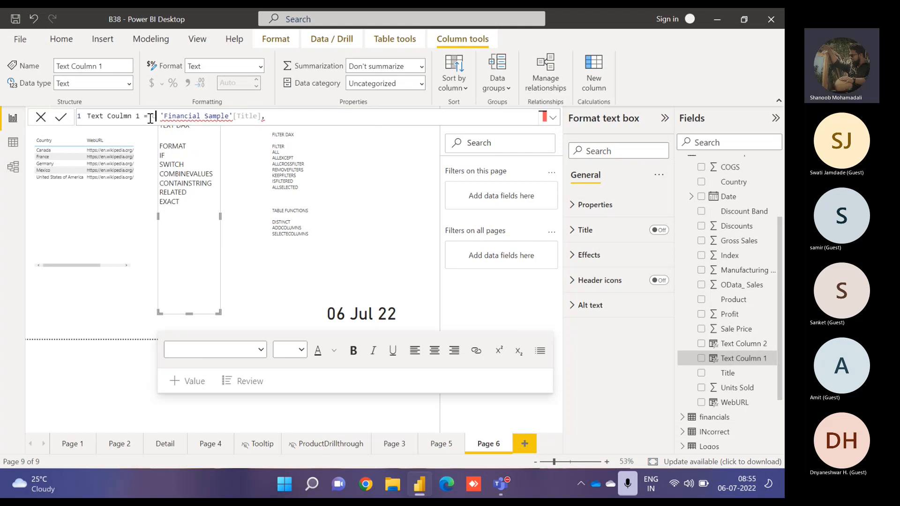
key(Down)
key(Tab)
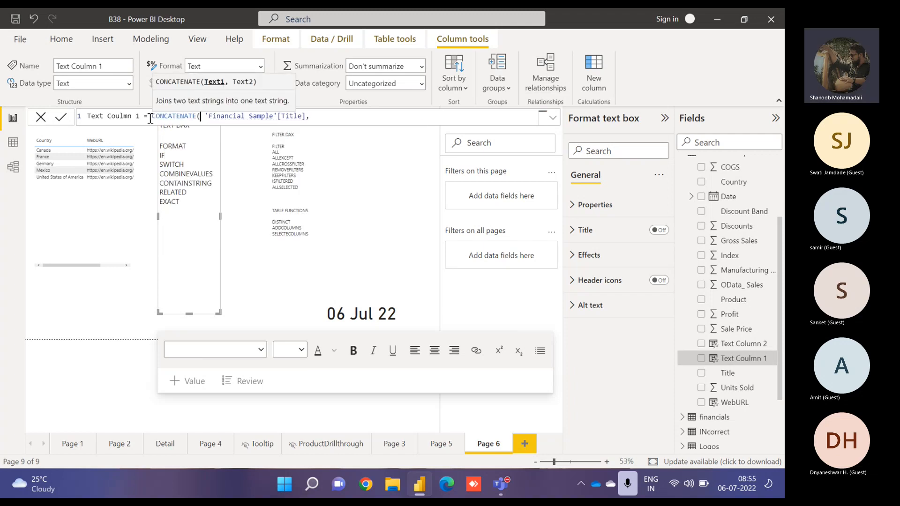
click(330, 120)
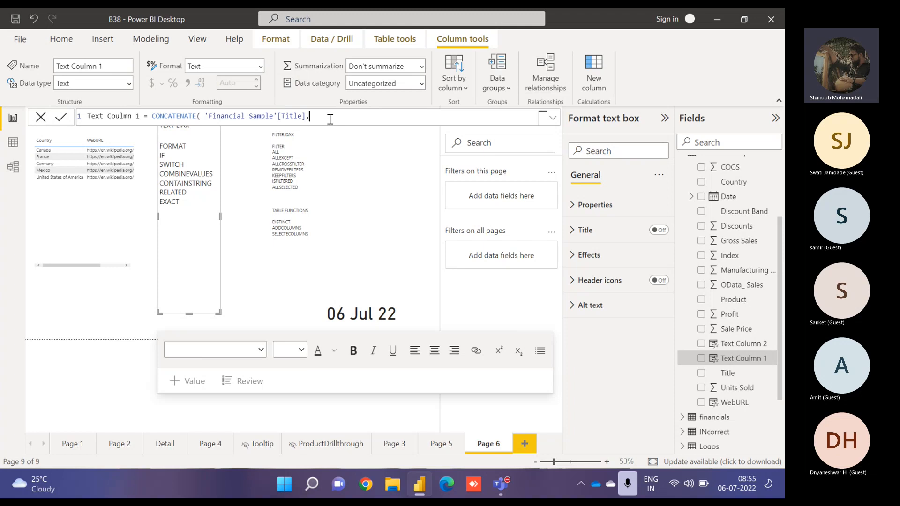
- Add 'Financial Sample'[Product] as the second CONCATENATE argument and commit the column formula
text(pr)
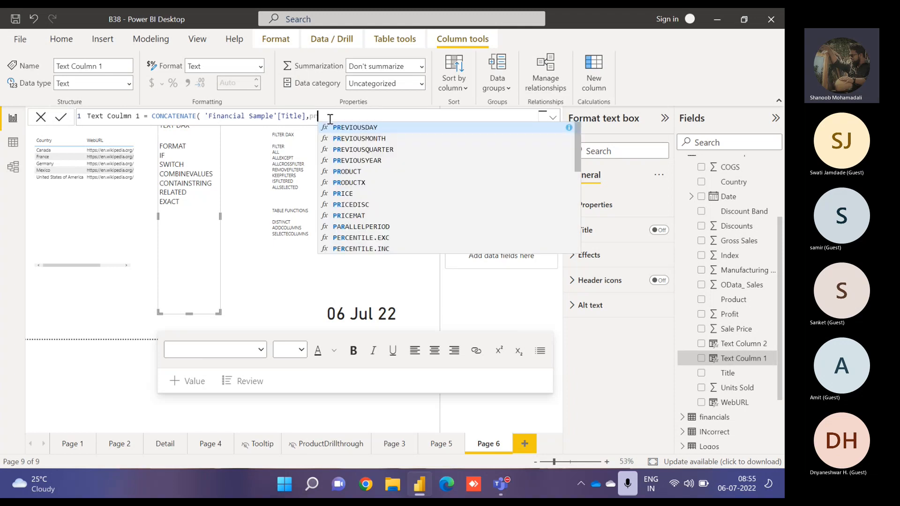
text(odu)
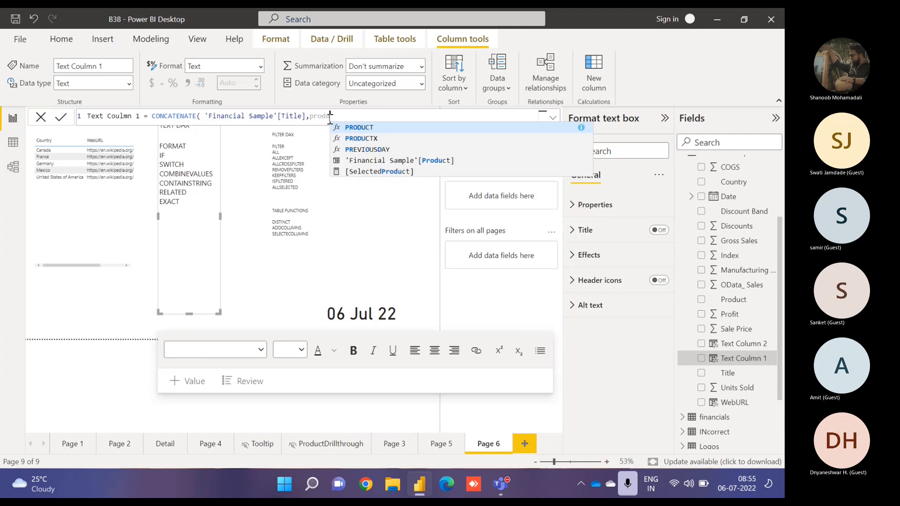
key(Down)
key(Down)
key(Down)
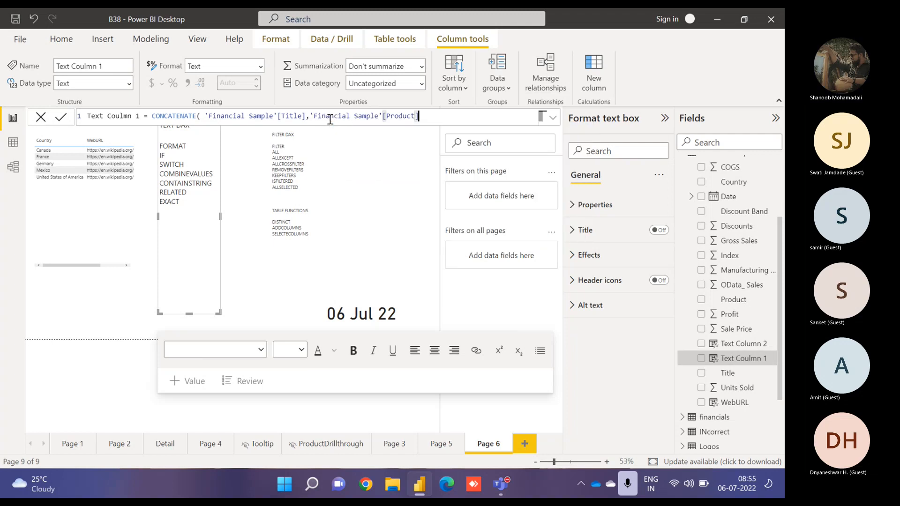
key(Tab)
text())
key(Return)
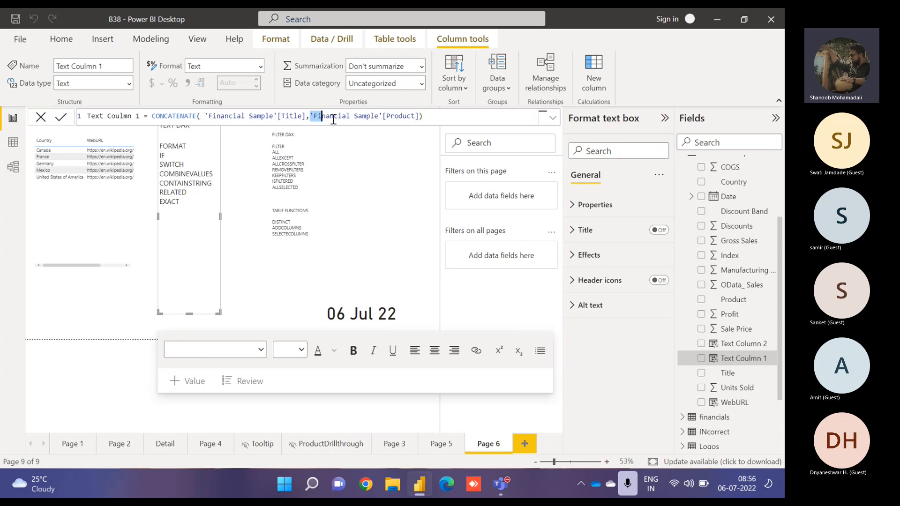
- Replace the Product argument with the text " Segment" and commit the formula
drag(310, 117, 423, 117)
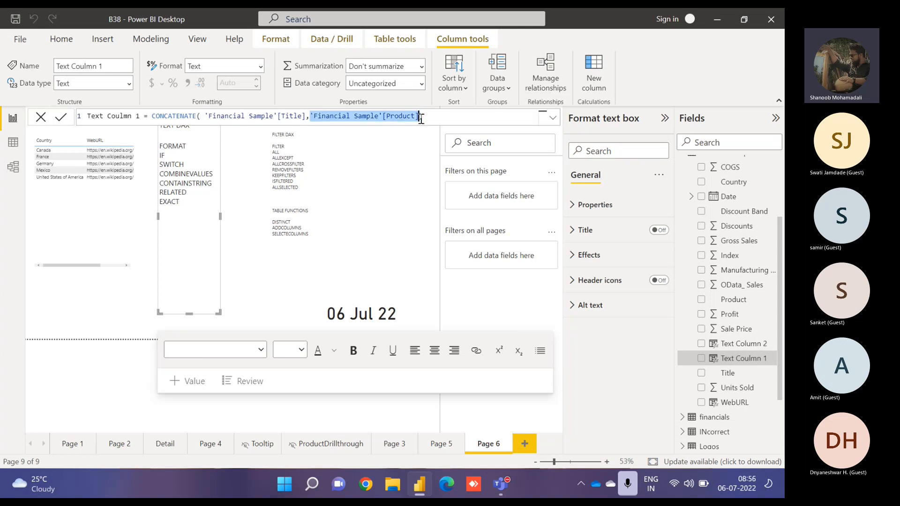
text(" Segme)
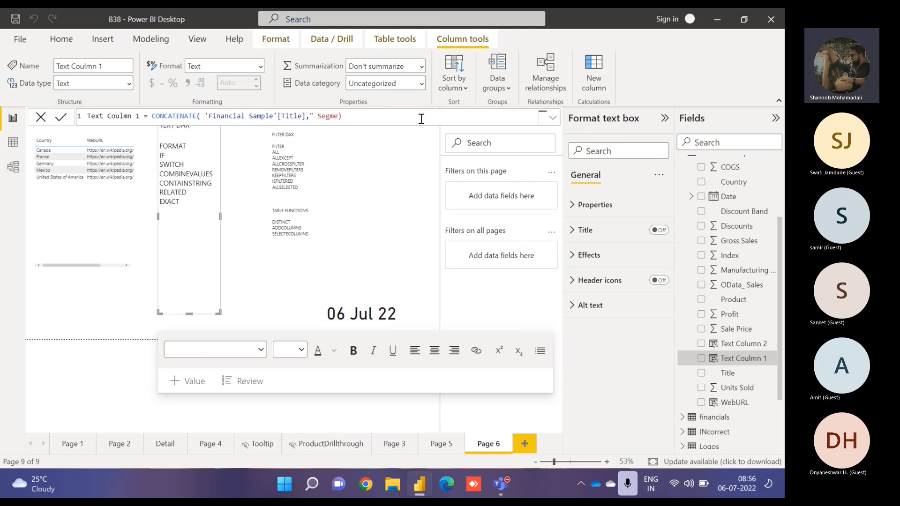
text(nt")
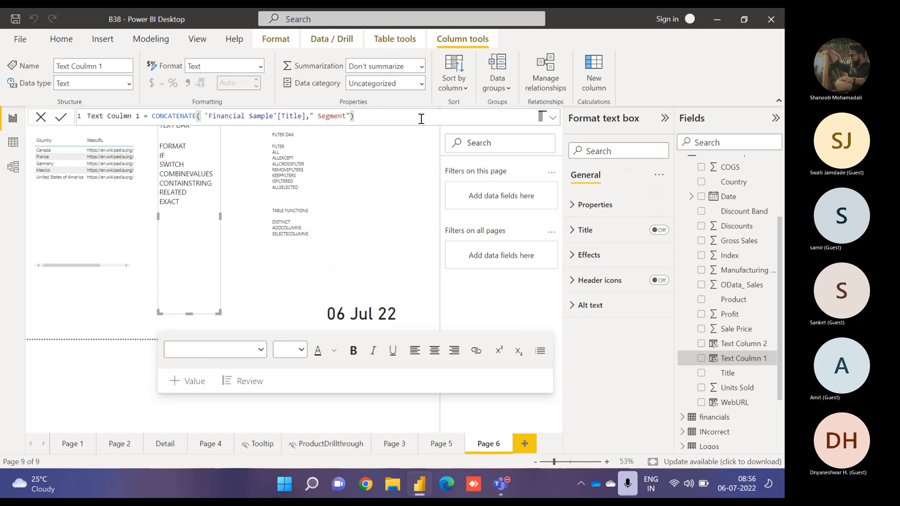
click(106, 183)
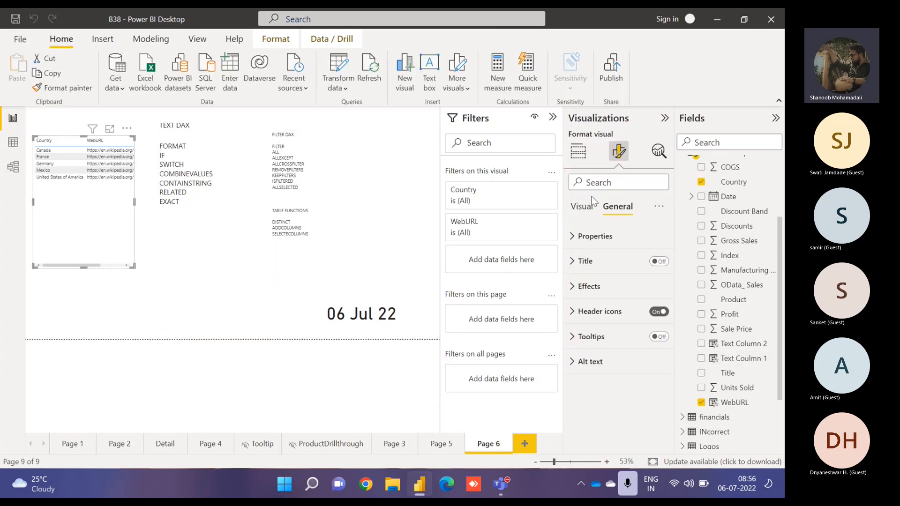
- Swap the table visual's columns from Country and WebURL to Title and Text Column 1, and open it in focus mode
click(583, 210)
click(578, 151)
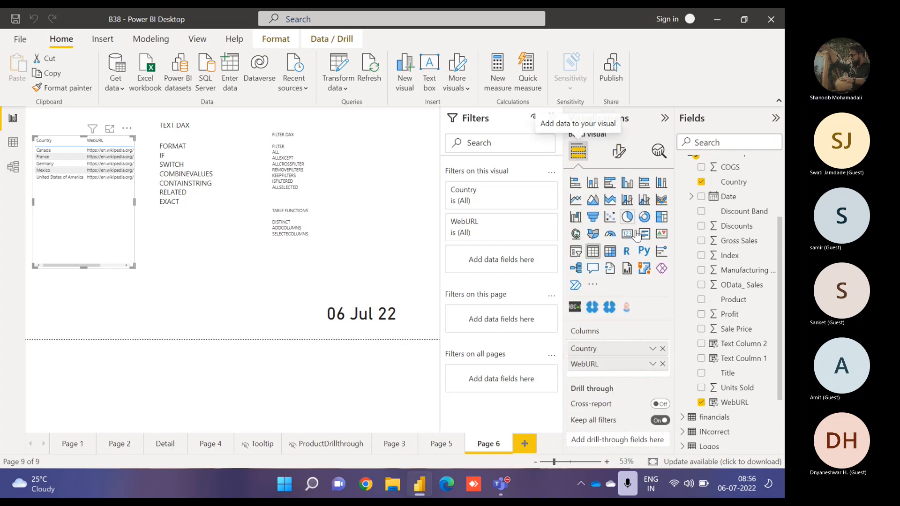
click(662, 349)
click(663, 349)
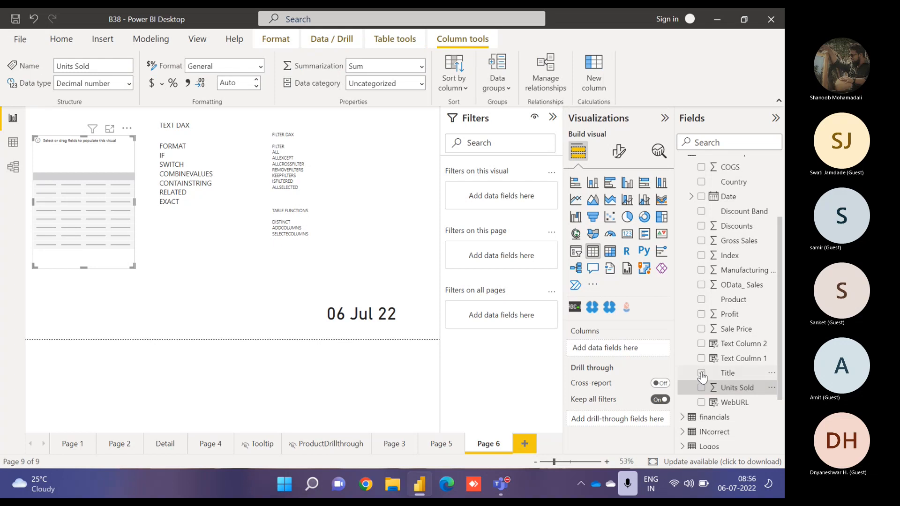
click(701, 374)
click(701, 358)
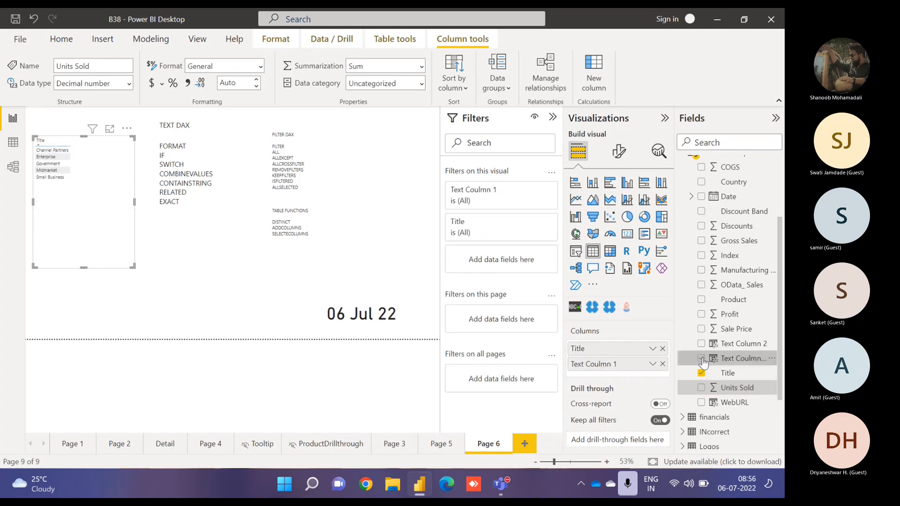
click(109, 129)
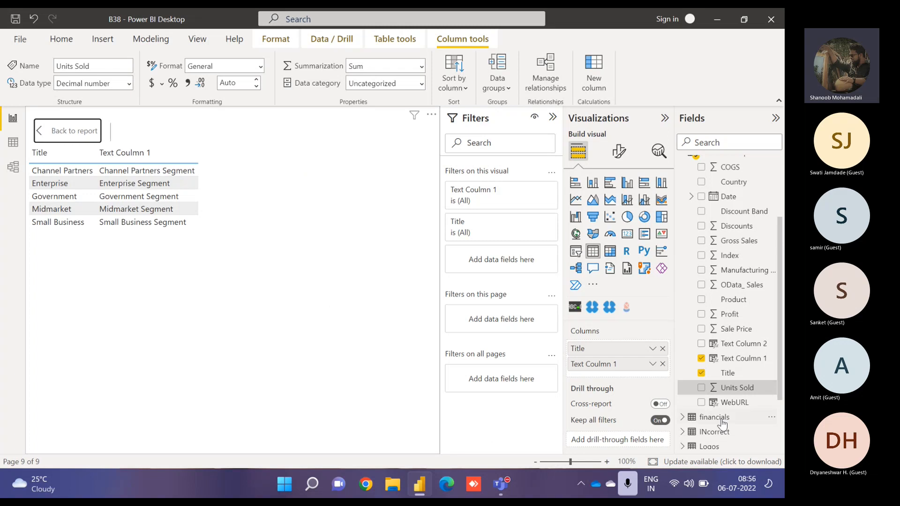
- Set Text Column 1's second CONCATENATE argument to 'Financial Sample'[Country] and commit the formula
click(737, 358)
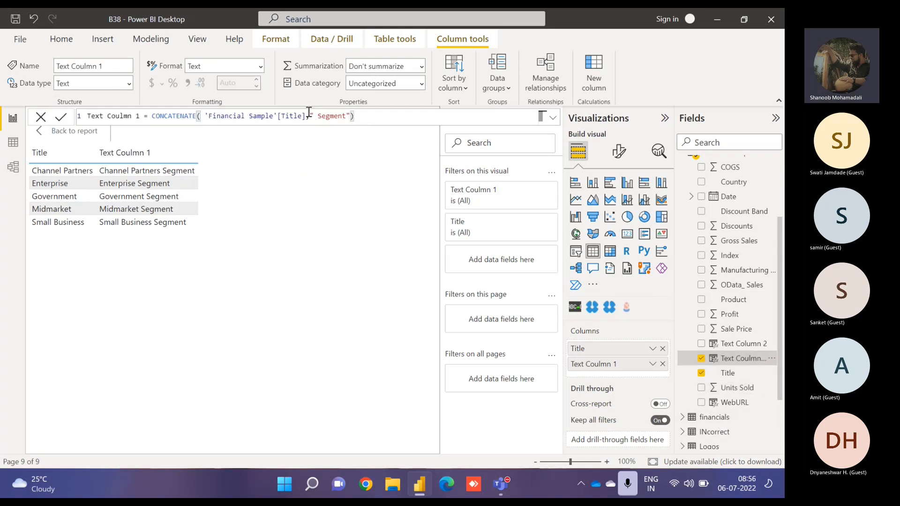
drag(310, 116, 350, 116)
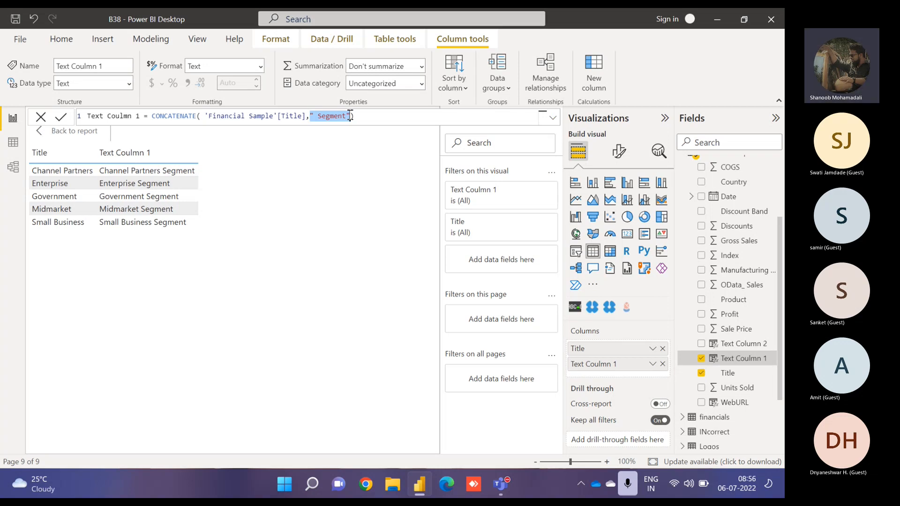
text(country)
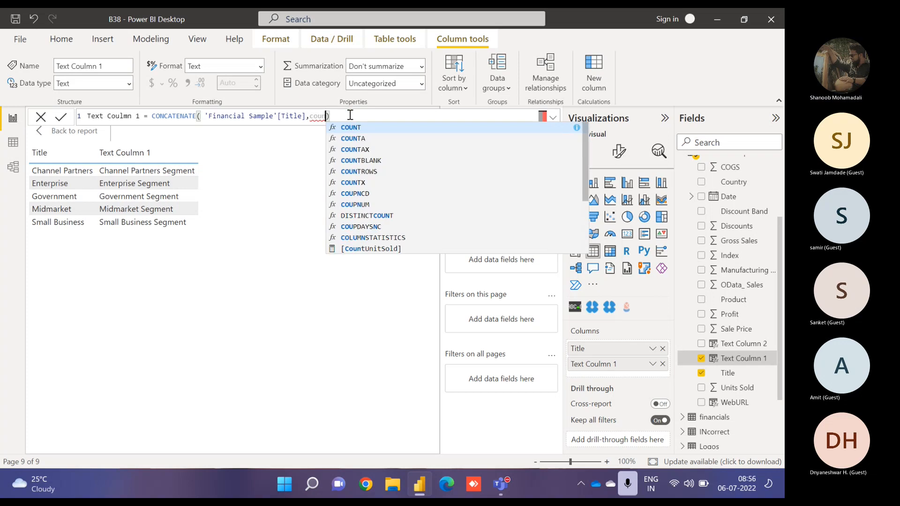
key(Tab)
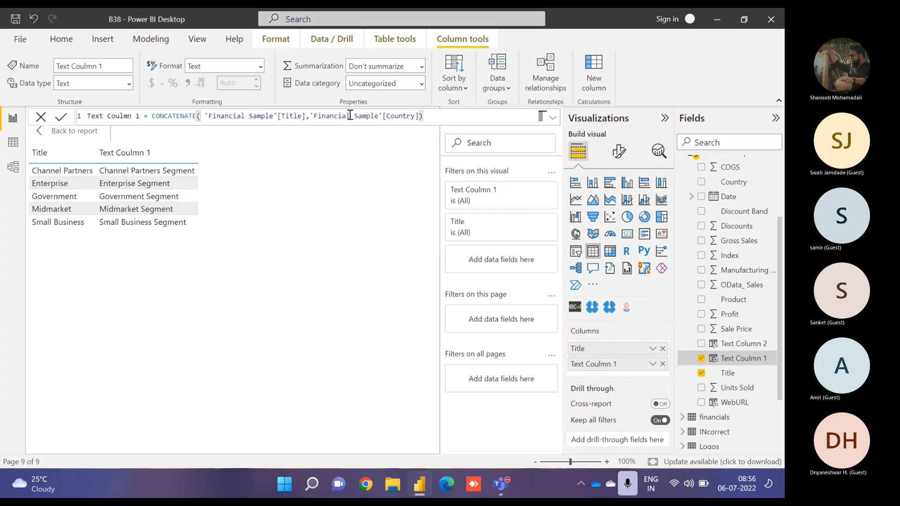
key(Return)
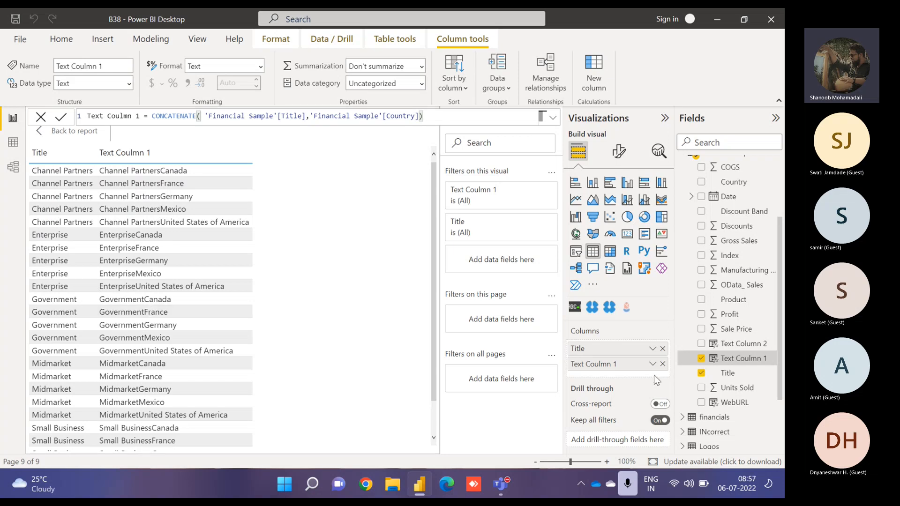
- Remove Text Column 1 from the table and change the formula to CONCATENATEX over FILTER with 'Financial Sample' as the table
click(662, 364)
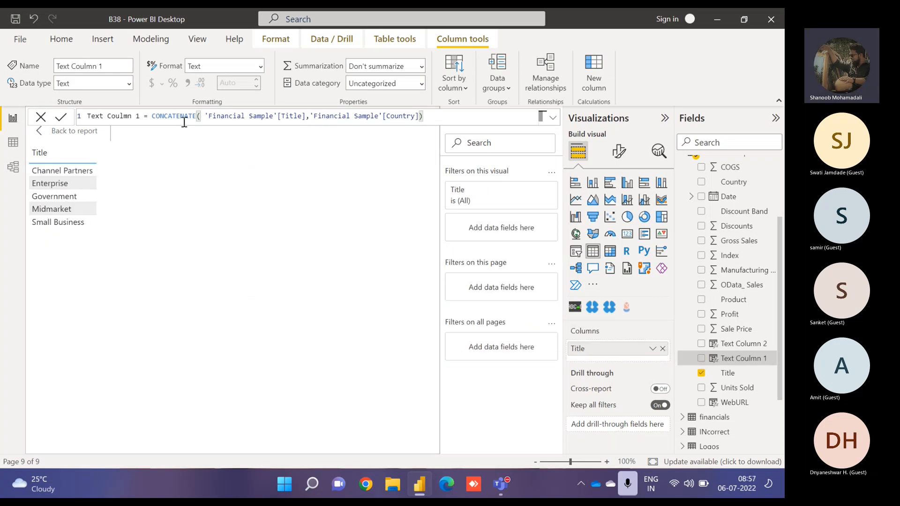
text(X)
click(209, 116)
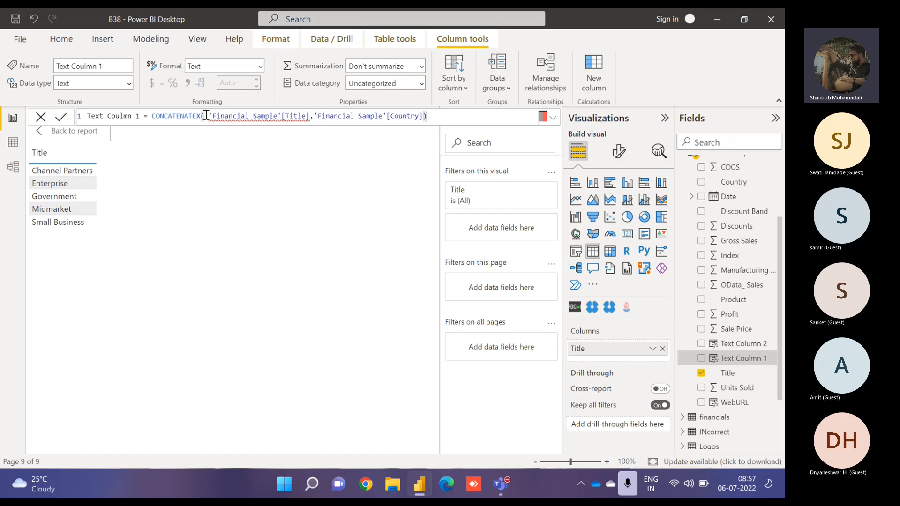
text(FILTER()
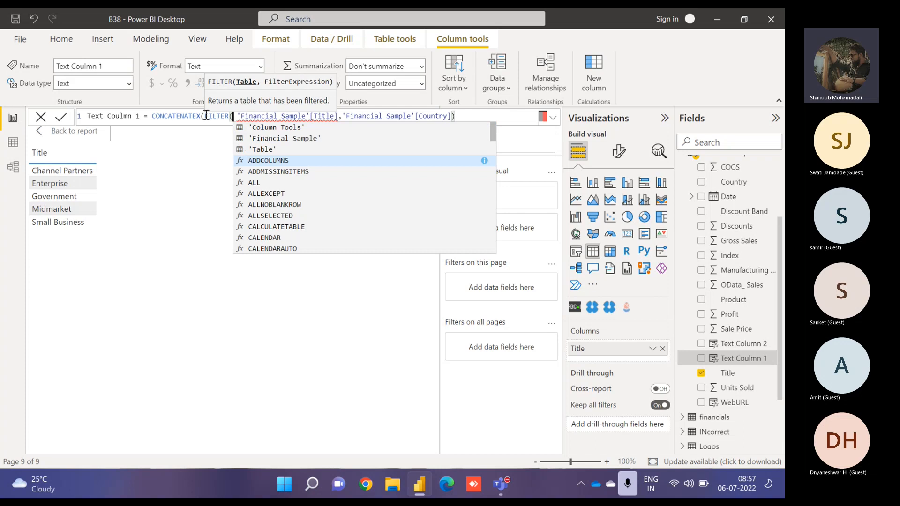
key(Up)
key(Up)
key(Tab)
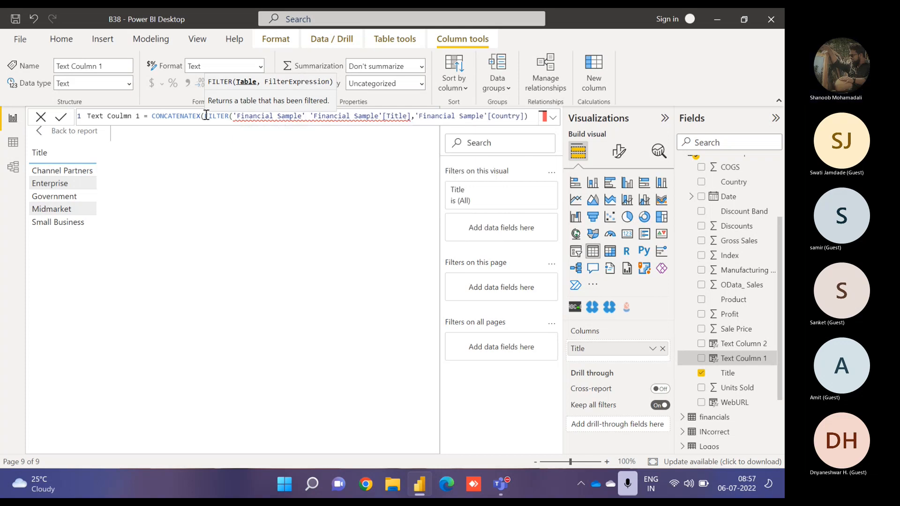
- Add the filter condition 'Financial Sample'[Title]="Enterprise" and close the FILTER call
text(,titl)
key(Tab)
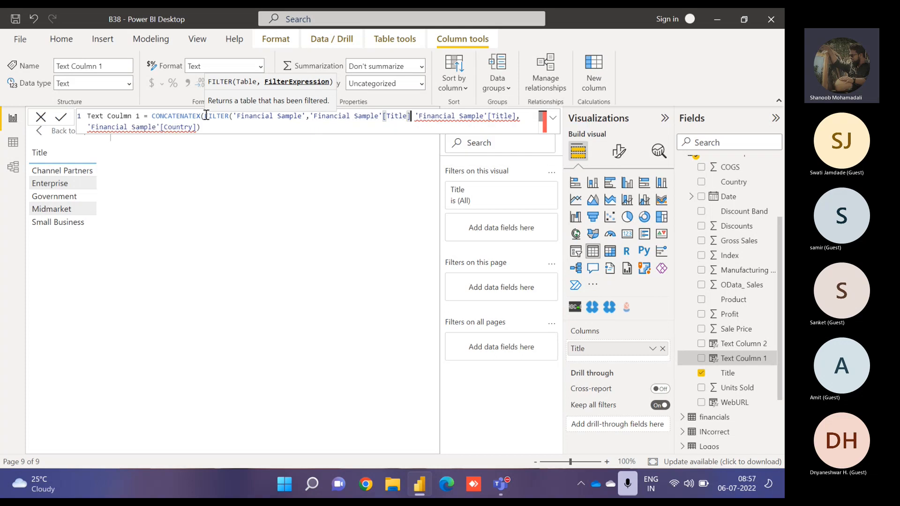
text(="Enterprise)
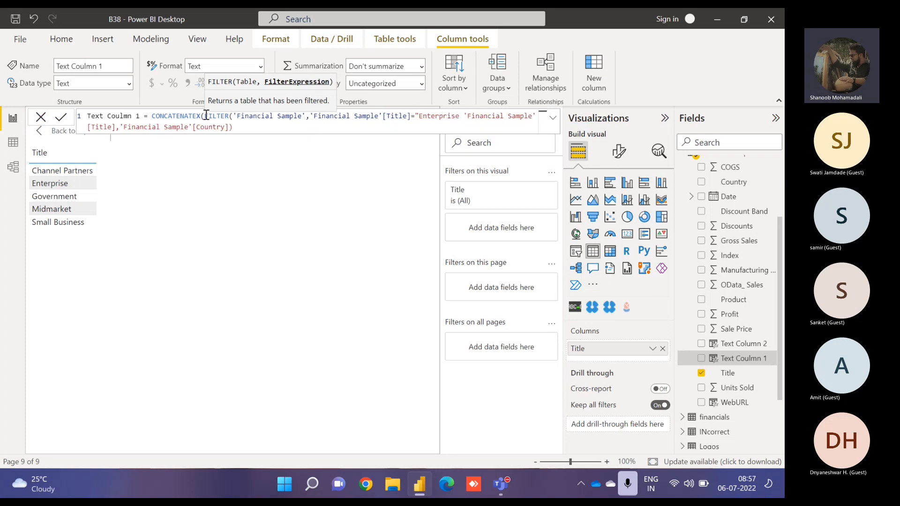
text("),)
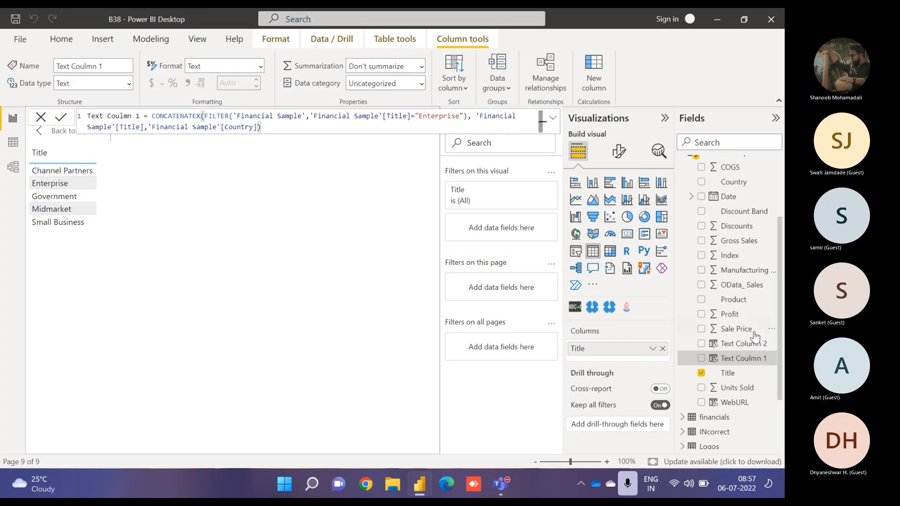
- Add Text Column 1 back to the table visual and remove Title from its columns
click(702, 359)
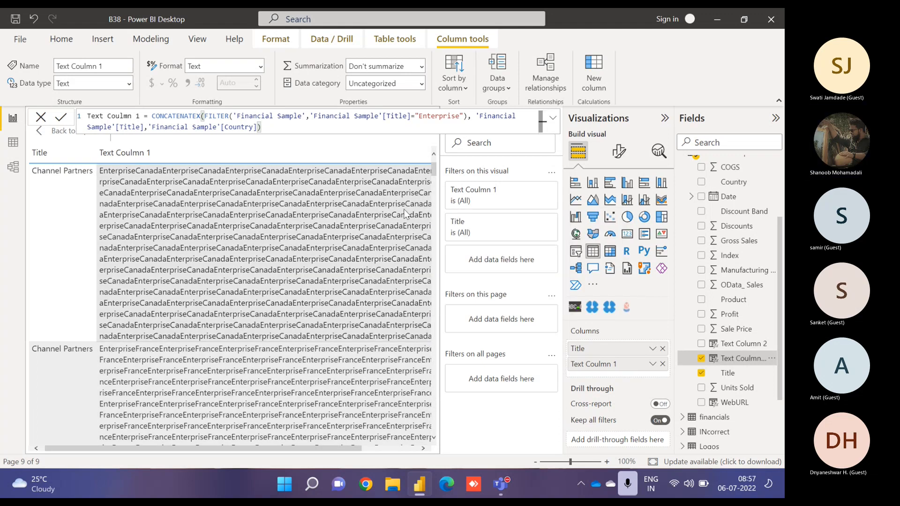
scroll(436, 172, down, 3)
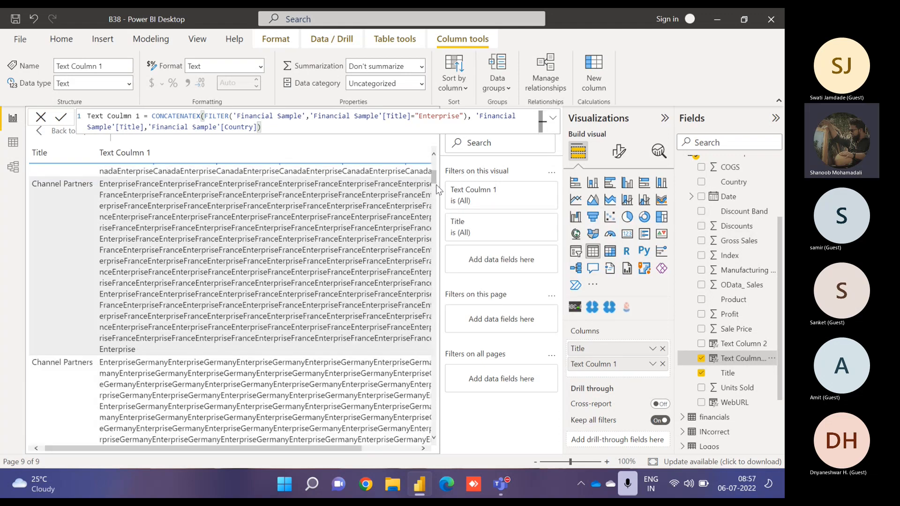
drag(438, 187, 437, 162)
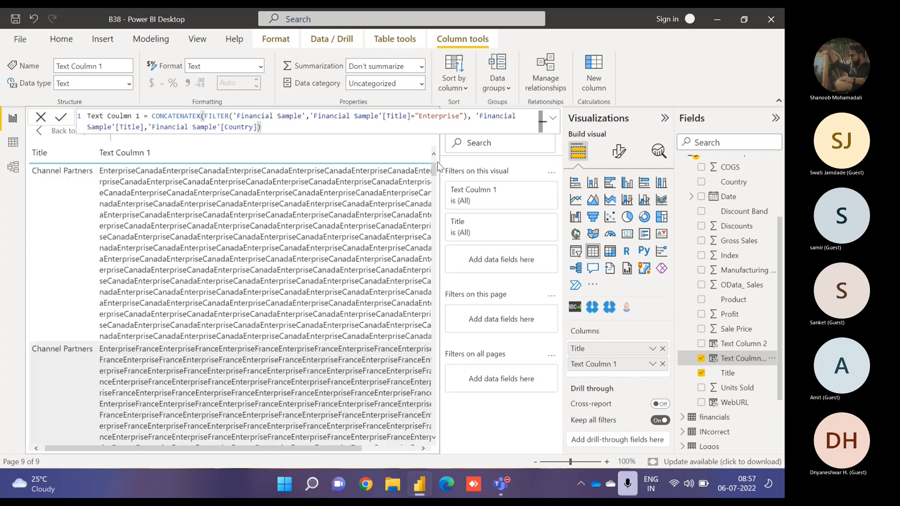
click(663, 349)
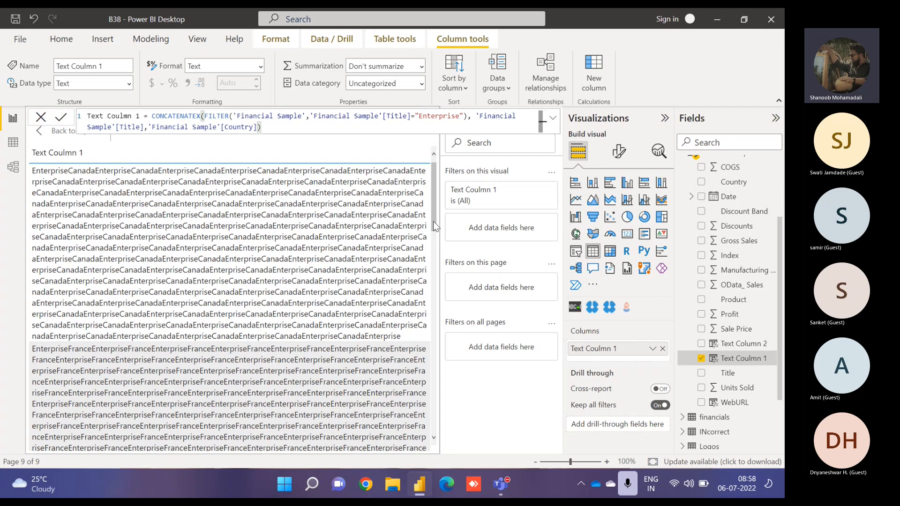
- Remove Text Column 1 from the table visual's columns
drag(435, 225, 457, 167)
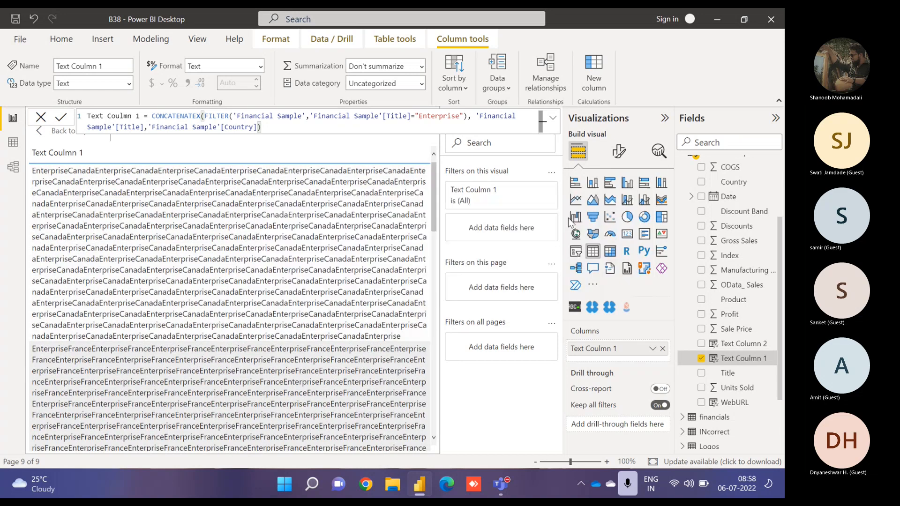
click(659, 348)
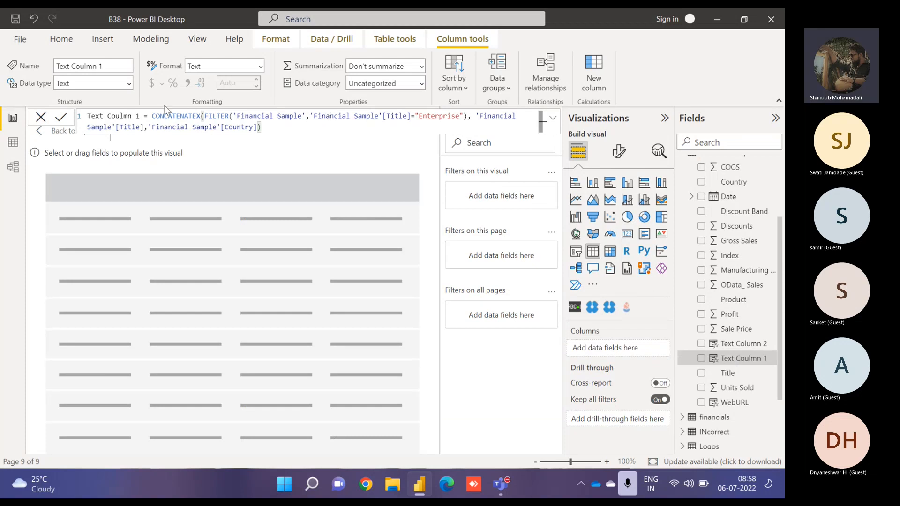
- Try rewriting the formula as 'Financial Sample'[Title] & " " & 'Financial Sample'[Country] joined with ampersand operators
drag(151, 115, 267, 124)
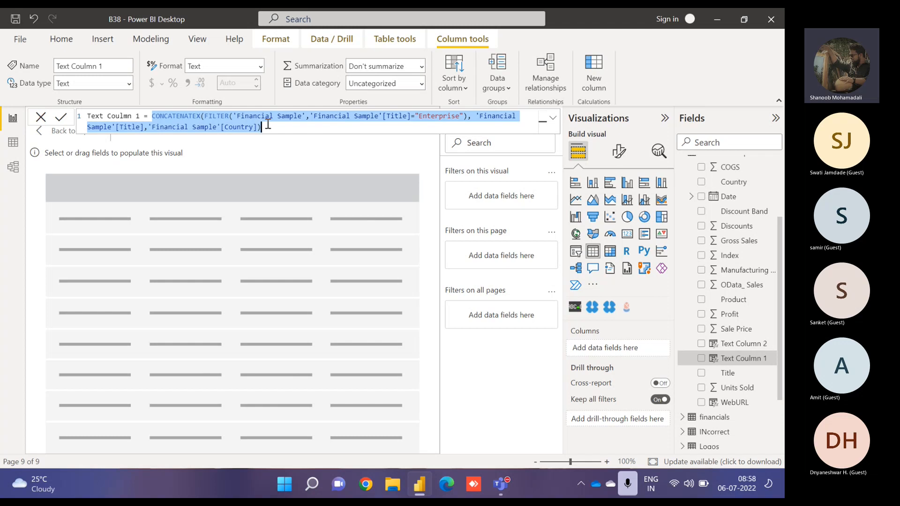
text('Financial Sample'[Title])
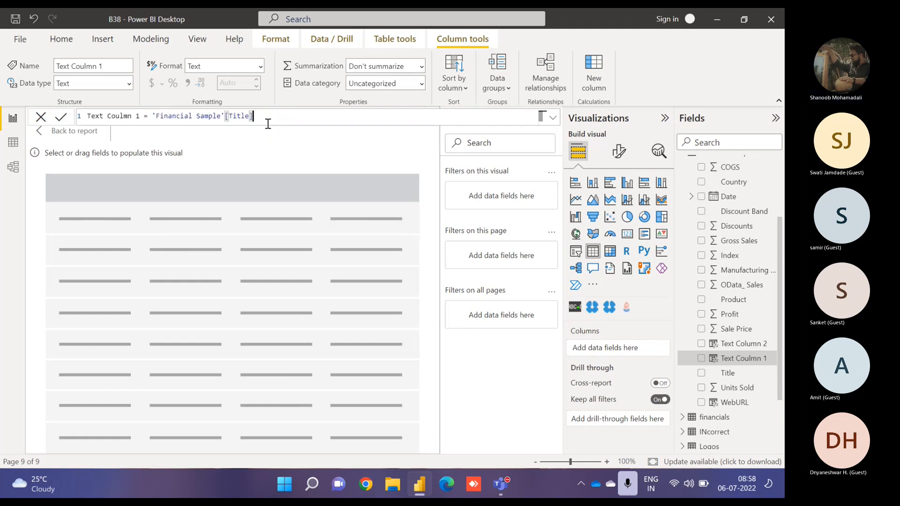
text(&)
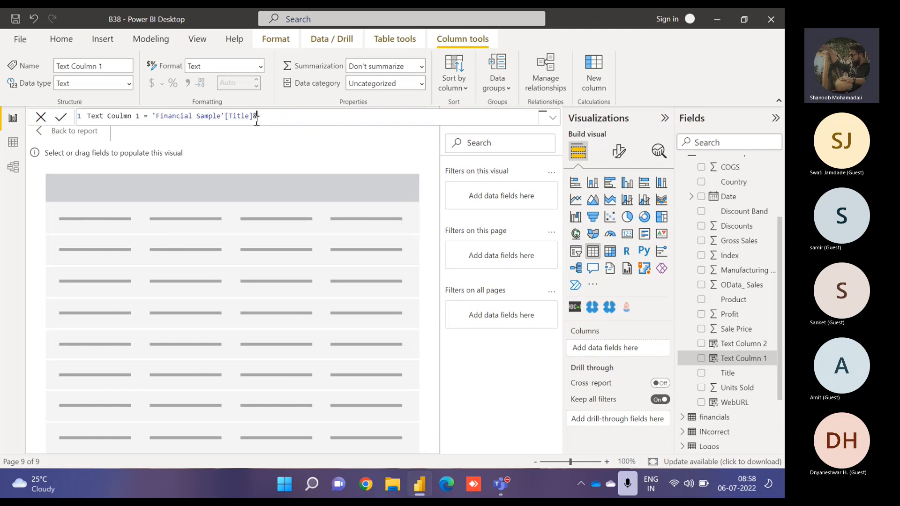
text(" "&country)
key(Tab)
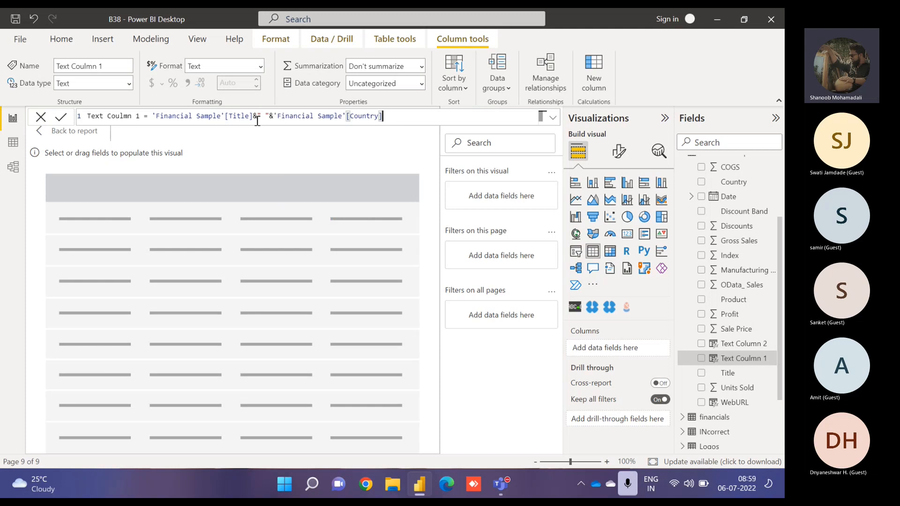
text(" ")
key(Left)
key(Left)
key(Left)
text(&)
key(Right)
text(Cou)
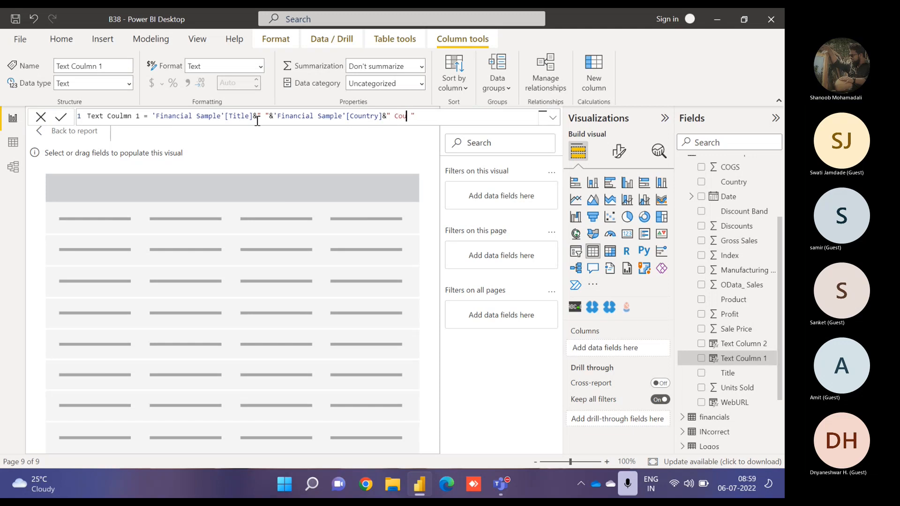
text(ntry)
key(End)
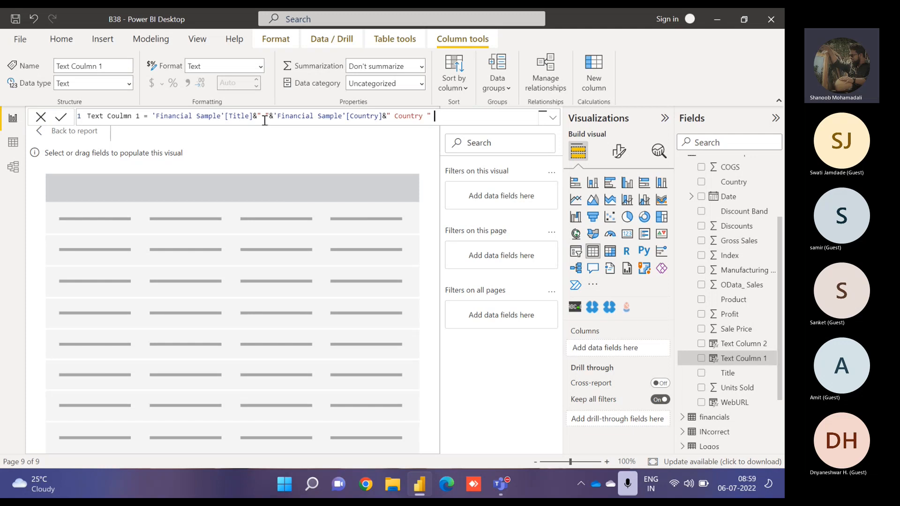
click(271, 116)
text(&)
- Replace the formula with COMBINEVALUES using ";" as delimiter and 'Financial Sample'[Country] as the first expression
drag(152, 116, 455, 117)
text(com)
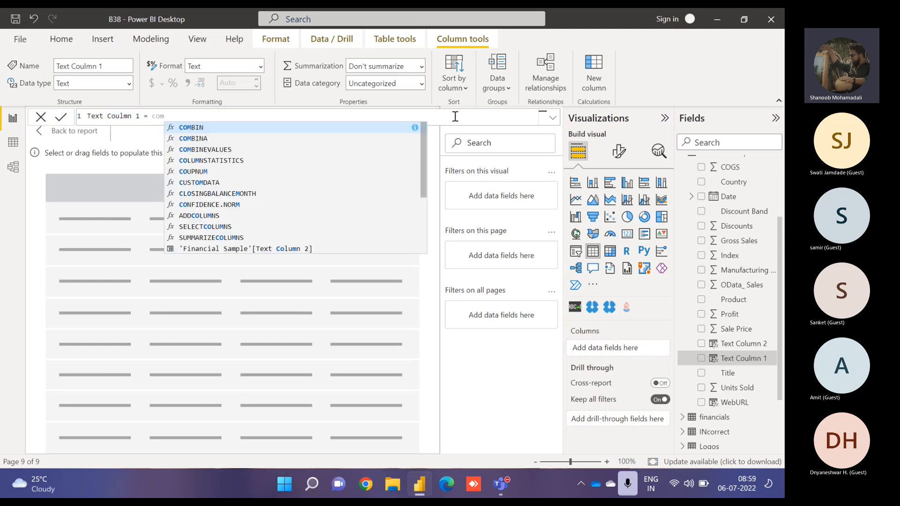
text(bin)
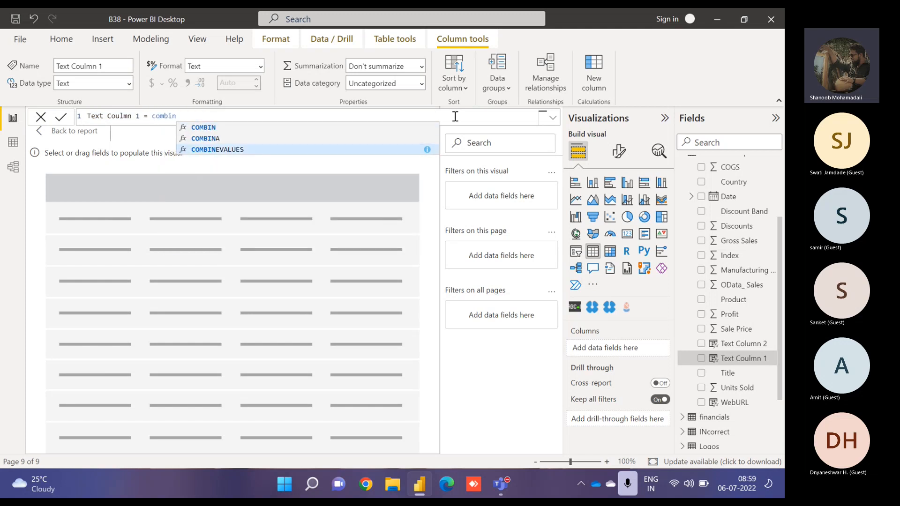
key(Tab)
key(BackSpace)
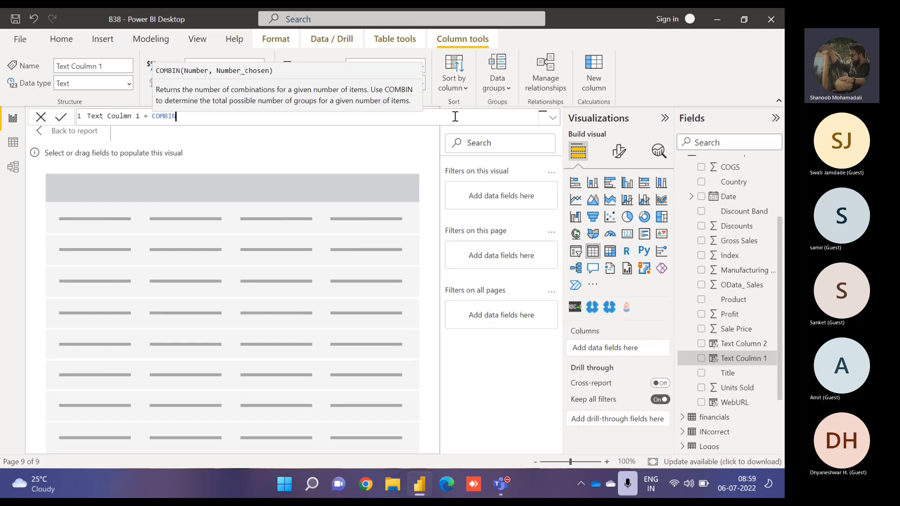
text(e)
key(Tab)
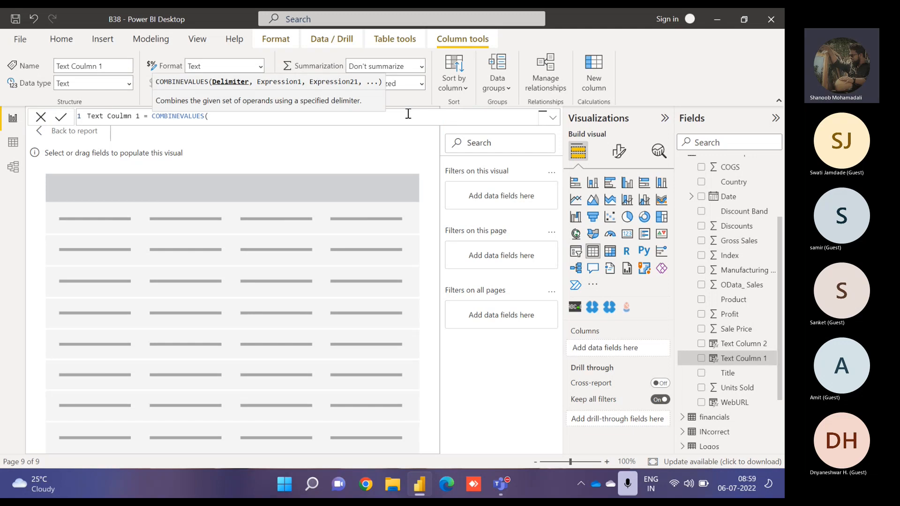
text(";",)
text(country)
key(Tab)
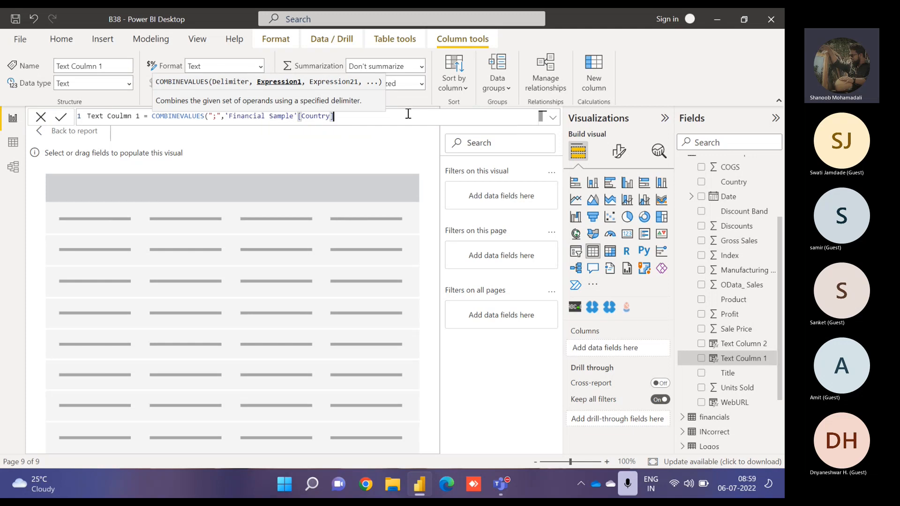
- Add 'Financial Sample'[Title] and 'Financial Sample'[Product] as further expressions, close the call, and add Text Column 1 to the table
text(,)
text(titl)
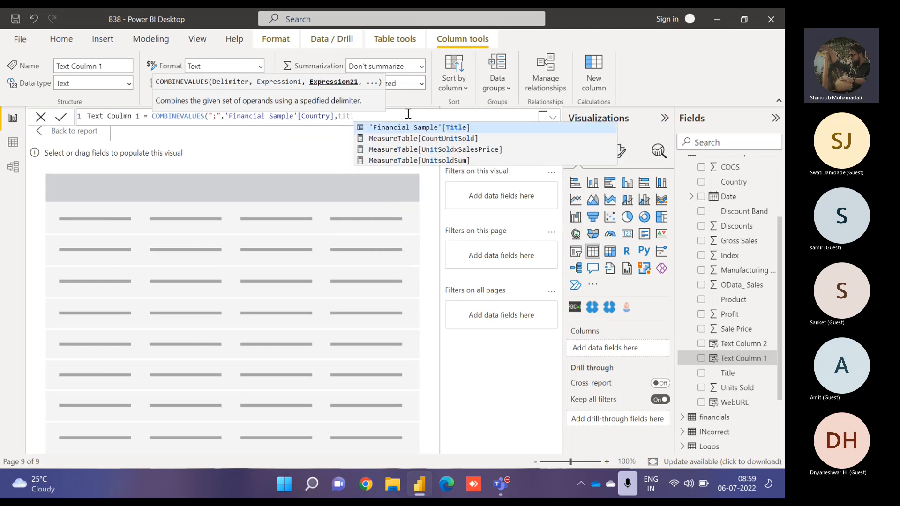
key(Tab)
text(,prod)
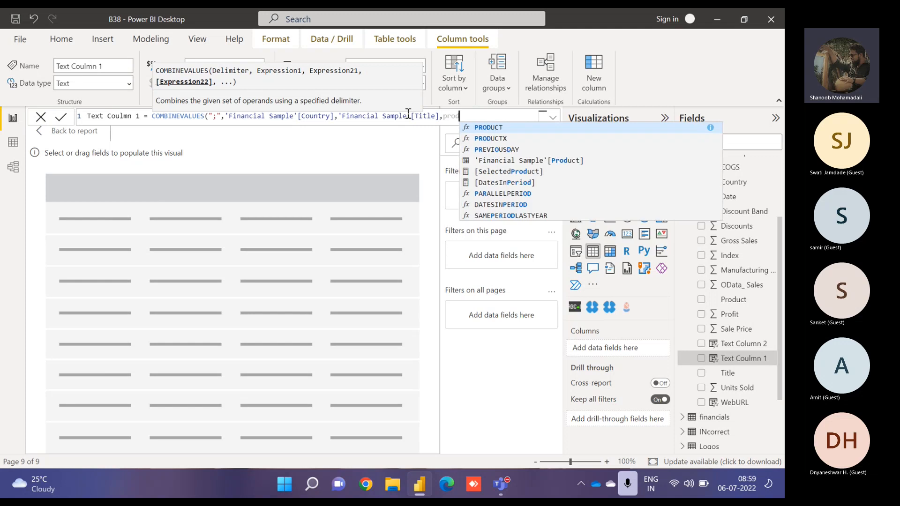
key(Tab)
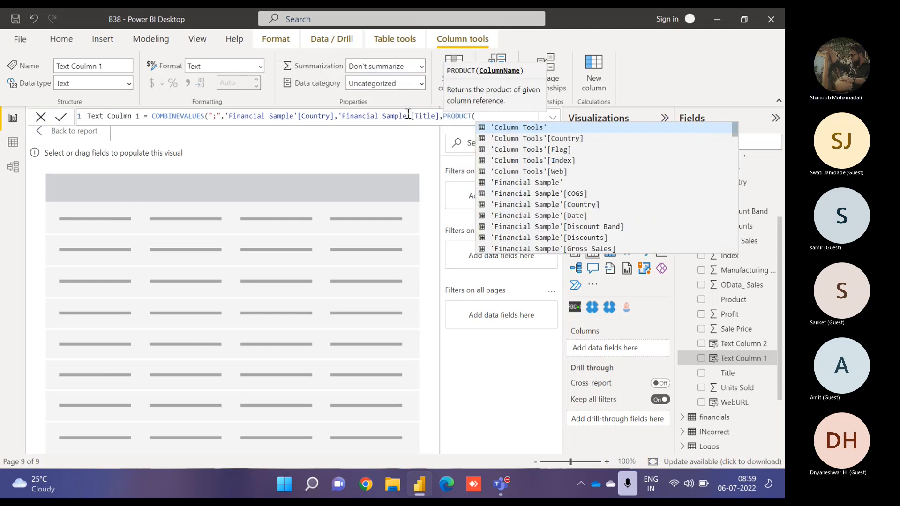
key(BackSpace)
key(BackSpace)
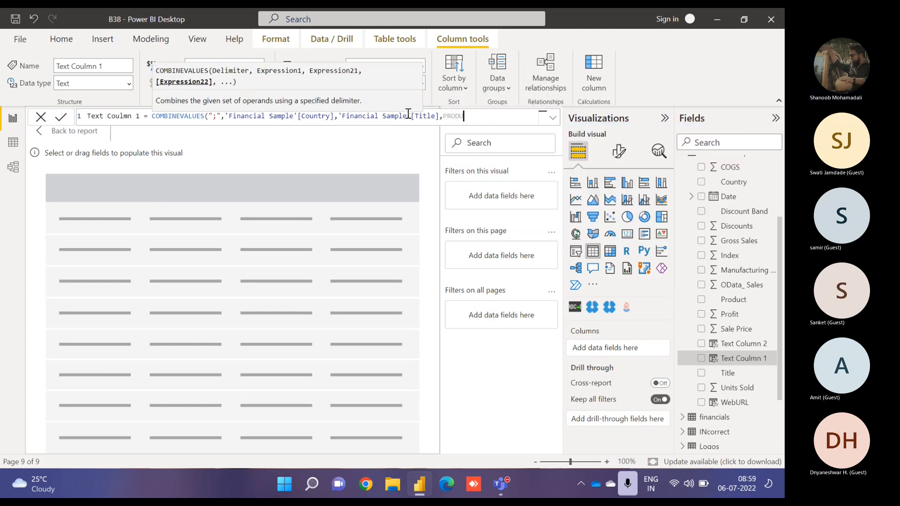
key(BackSpace)
key(BackSpace)
text(rd)
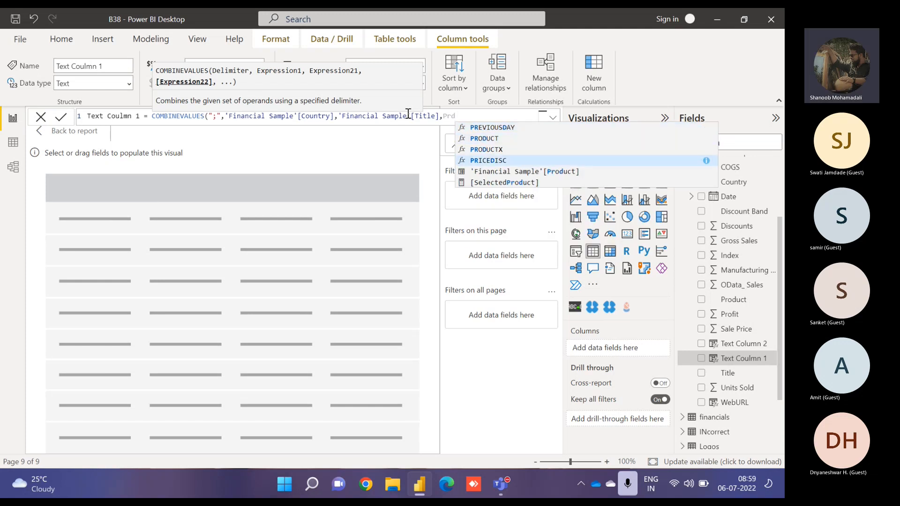
key(Down)
key(Tab)
text())
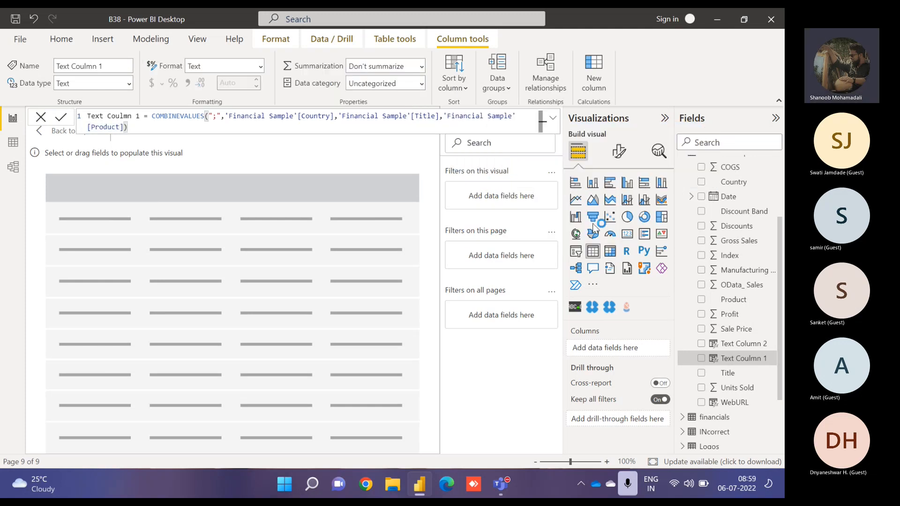
click(702, 358)
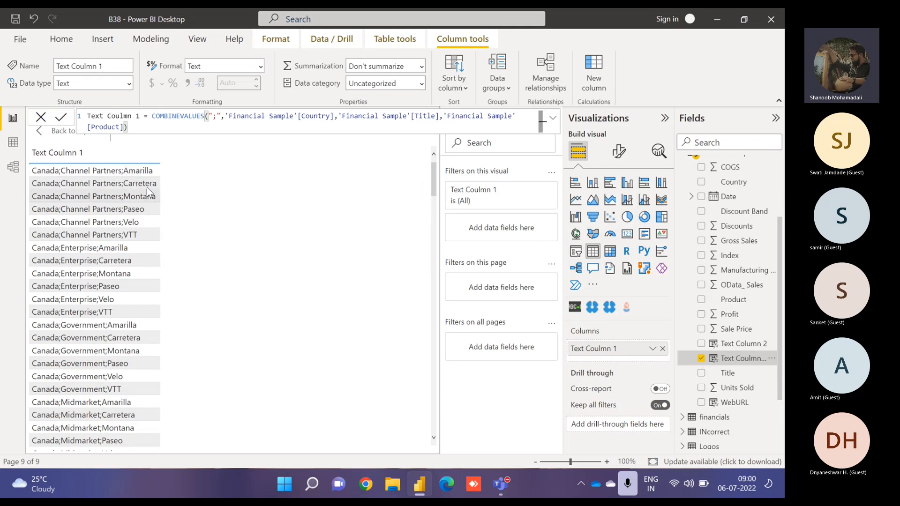
- Change the COMBINEVALUES delimiter to " : " and commit the formula
click(217, 119)
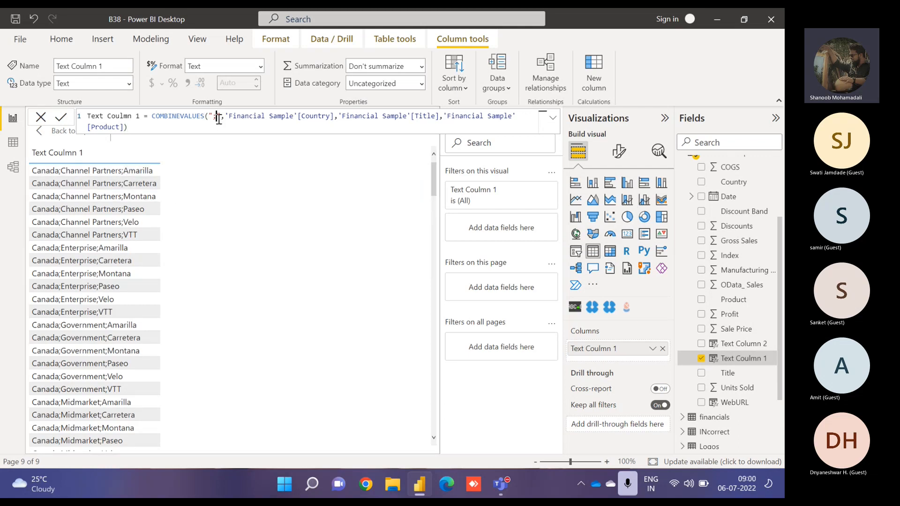
double_click(215, 118)
text(-:)
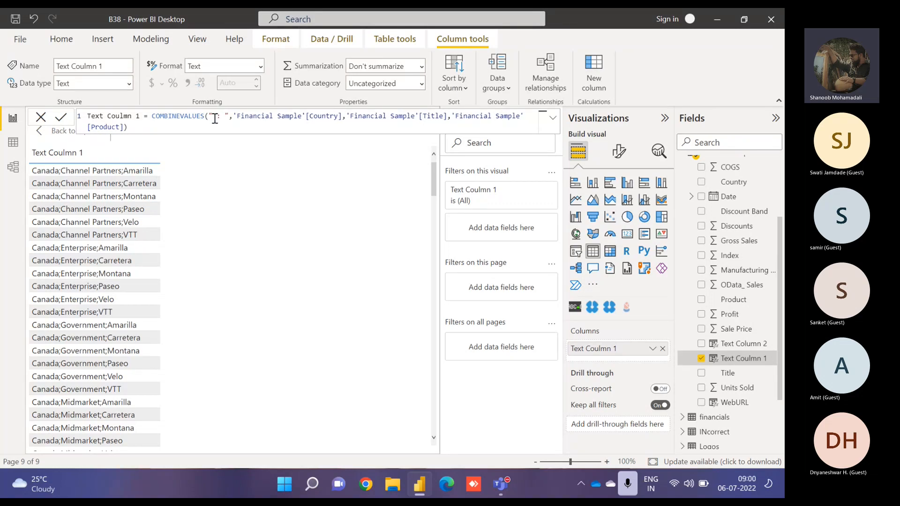
click(214, 117)
key(Return)
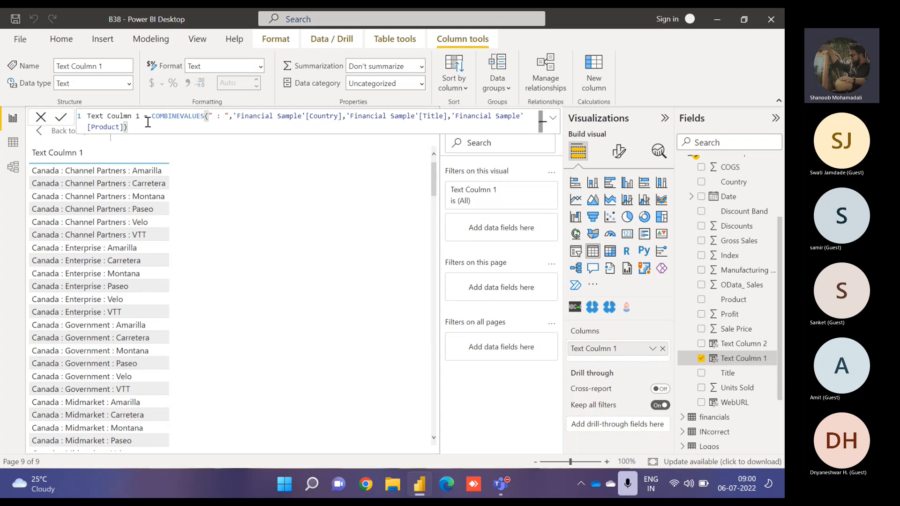
- Return to the report page and delete the empty line in the text box's function list
click(64, 135)
key(BackSpace)
key(BackSpace)
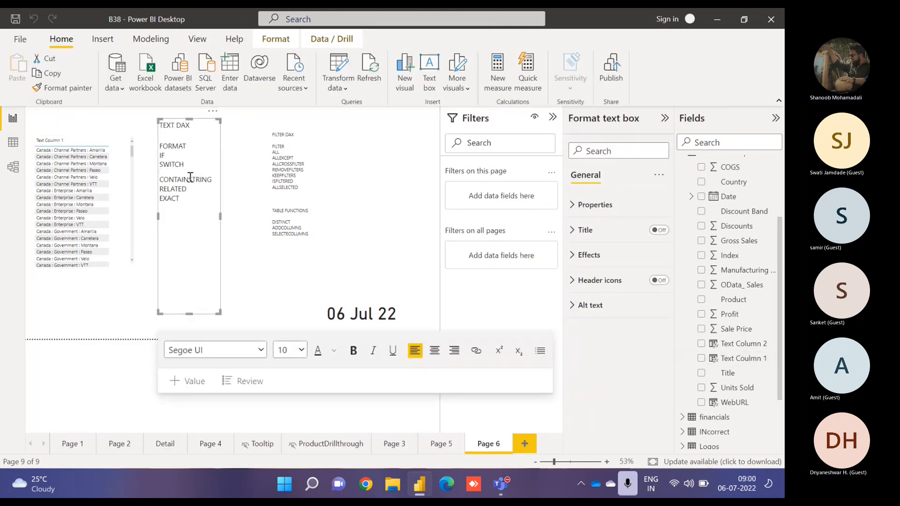
- Highlight function names in the text box list, ending on RELATED
drag(219, 174, 162, 146)
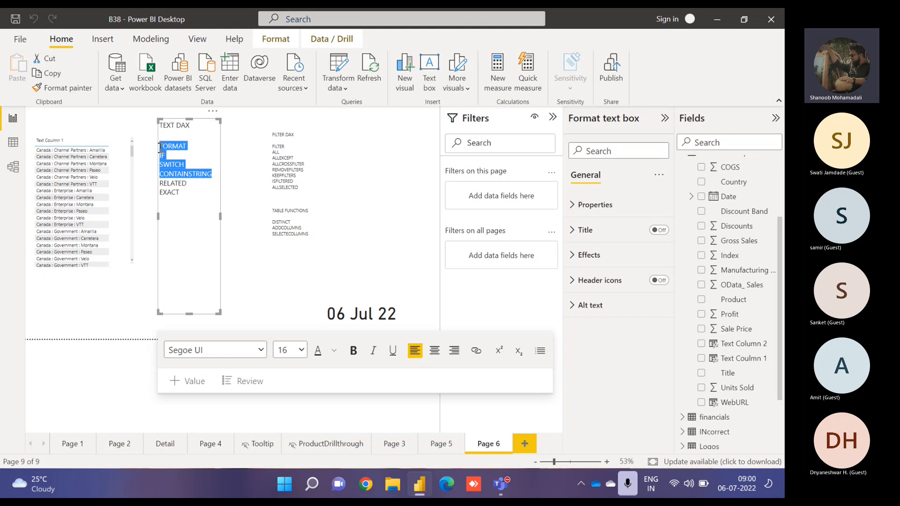
click(217, 172)
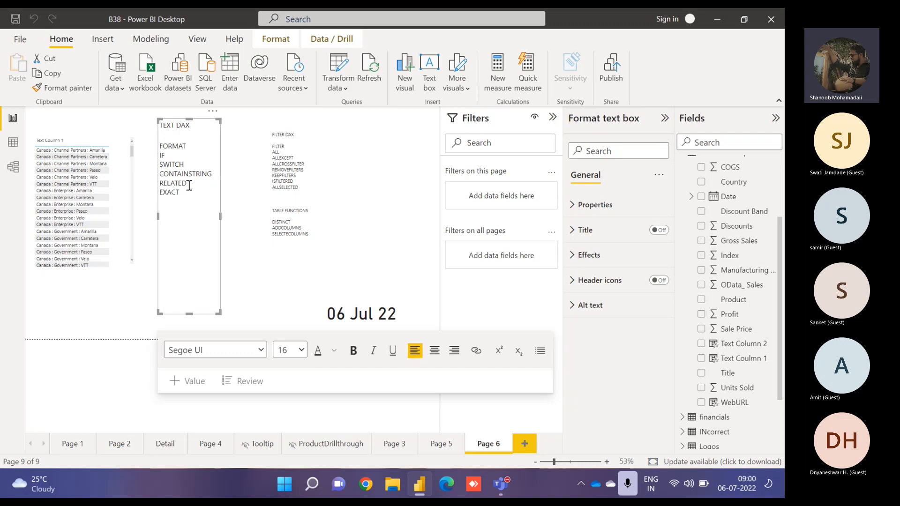
double_click(176, 191)
double_click(180, 184)
click(192, 183)
double_click(166, 183)
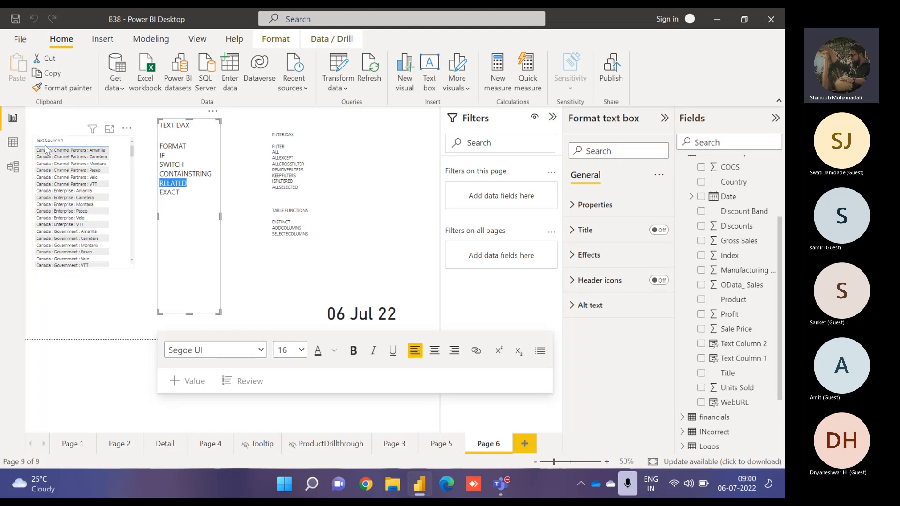
- Examine the Column Tools table in data view and its relationship to financials in model view
click(12, 142)
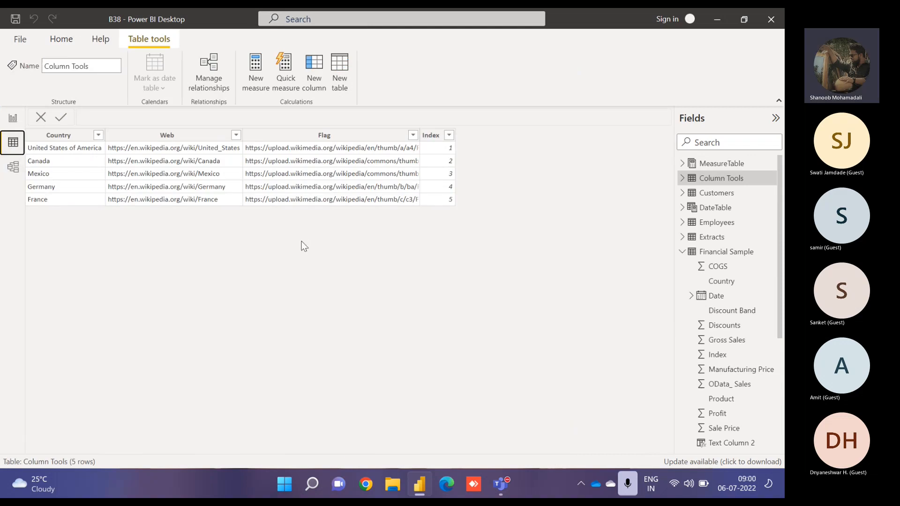
click(6, 172)
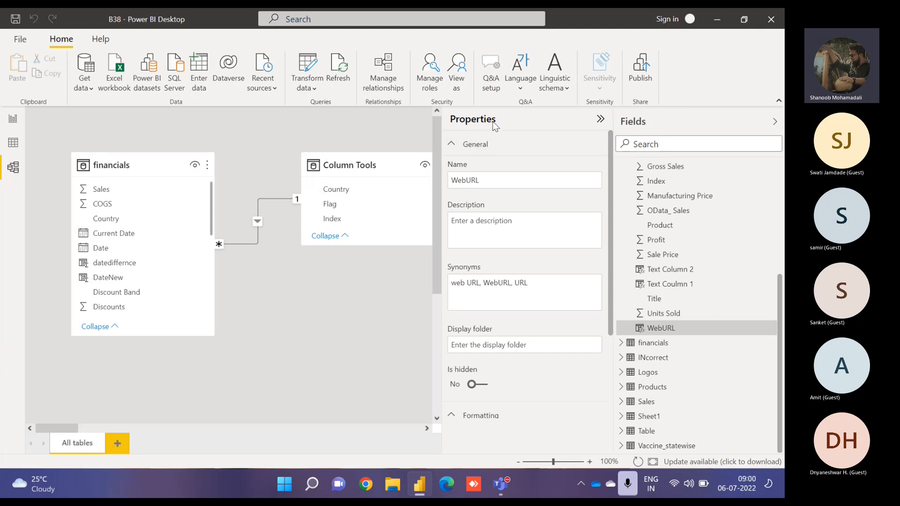
click(600, 118)
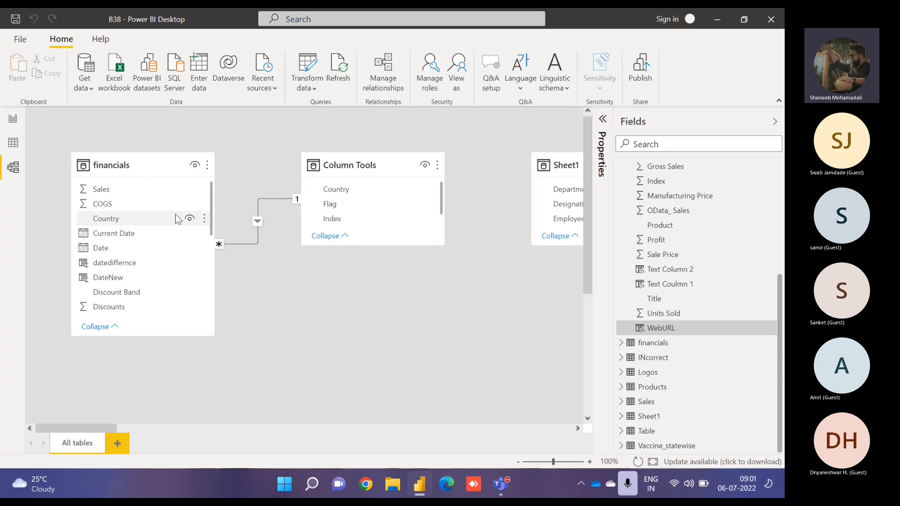
click(16, 118)
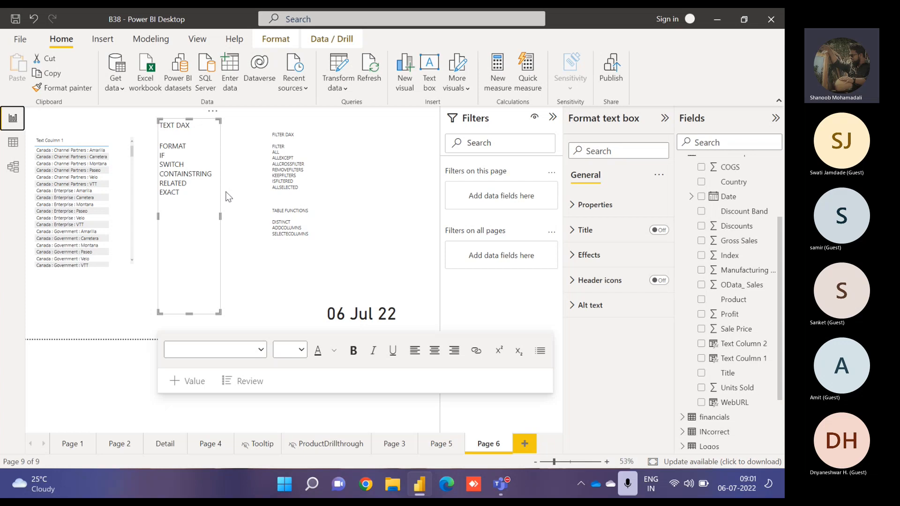
- Replace Text Column 1 in the table visual with the Country field
click(125, 176)
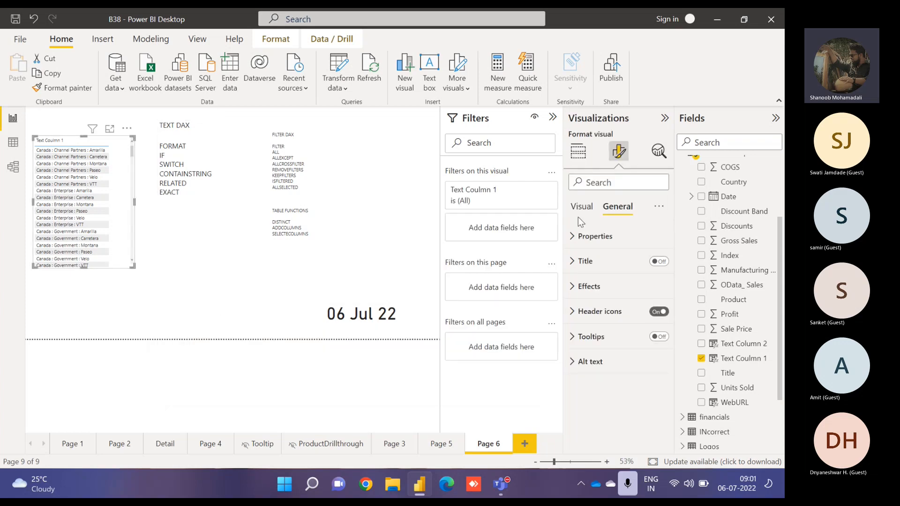
click(578, 151)
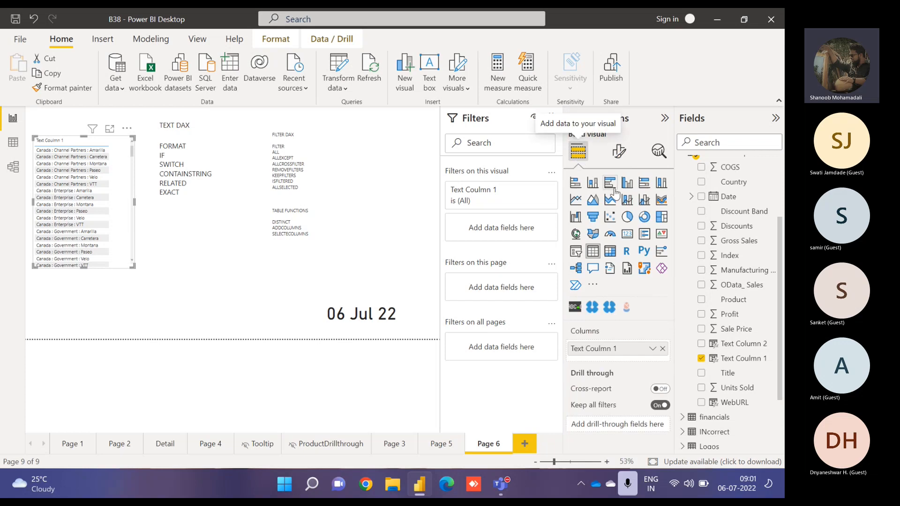
click(662, 348)
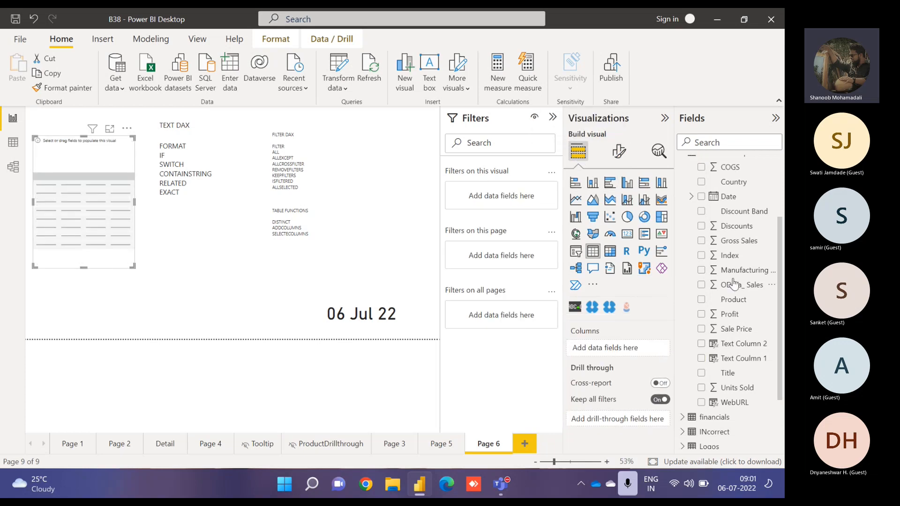
click(701, 182)
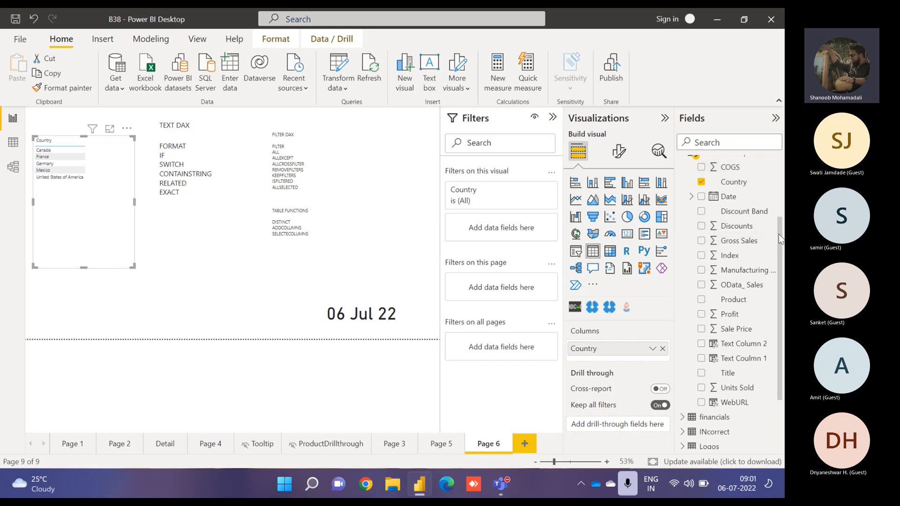
- Start rewriting Text Column 2's formula as an EXACT function with 'Financial Sample'[Country] as its first argument
scroll(781, 239, up, 5)
click(683, 252)
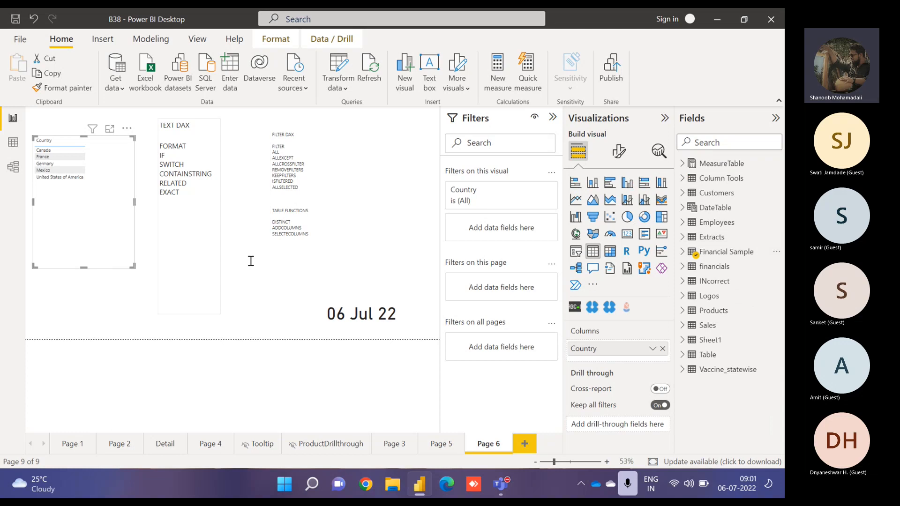
click(682, 252)
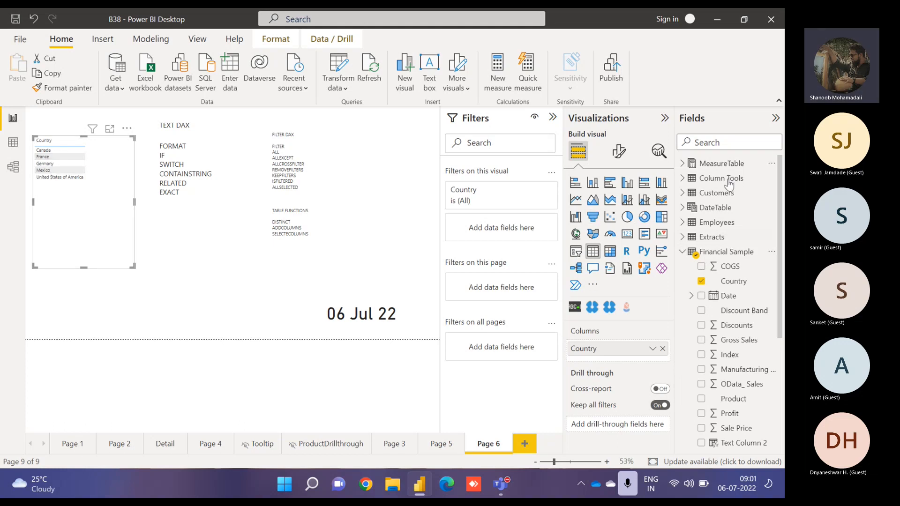
click(738, 447)
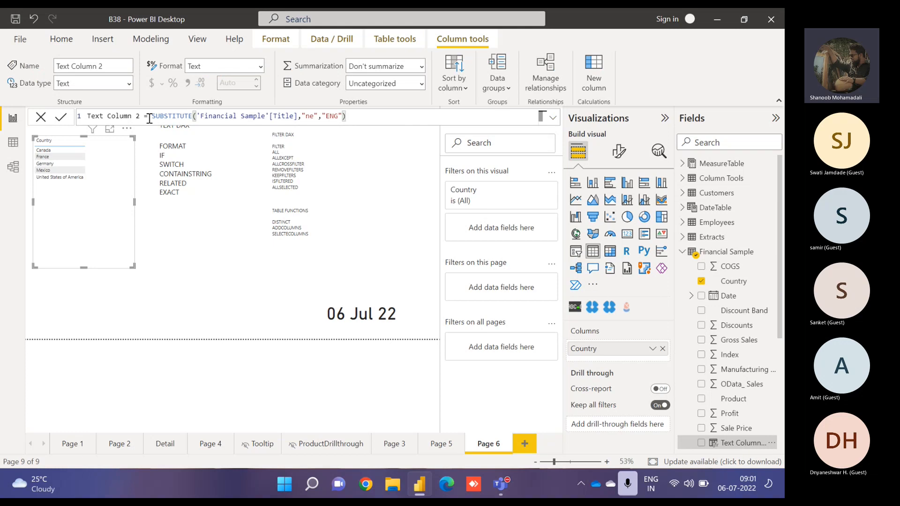
drag(151, 116, 418, 113)
text(ext Column 2 = e)
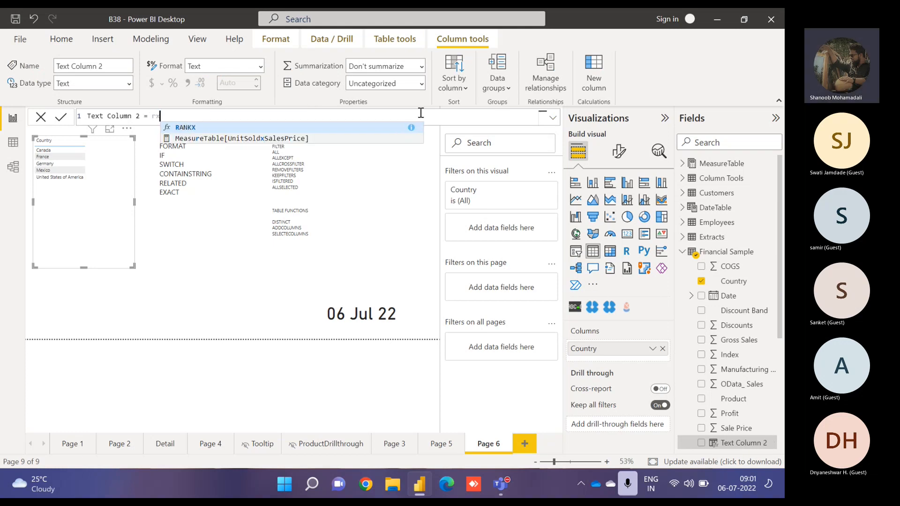
text(xact)
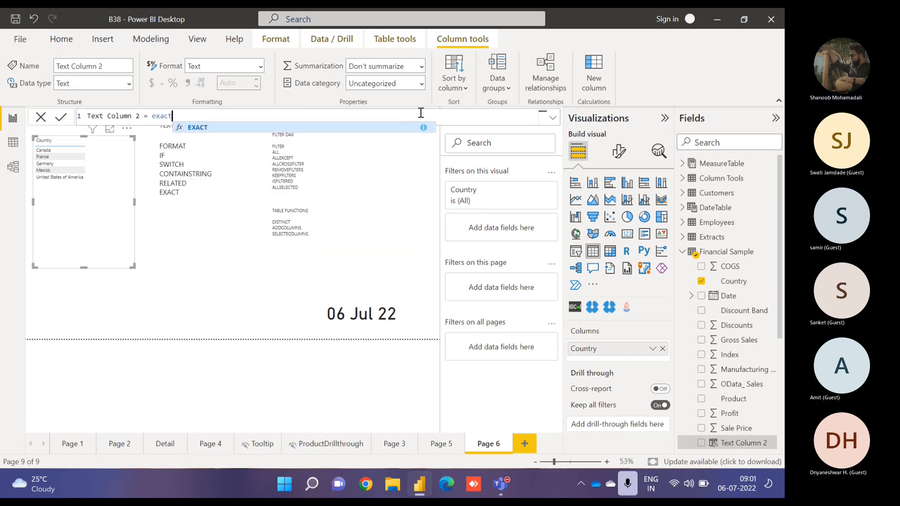
key(Tab)
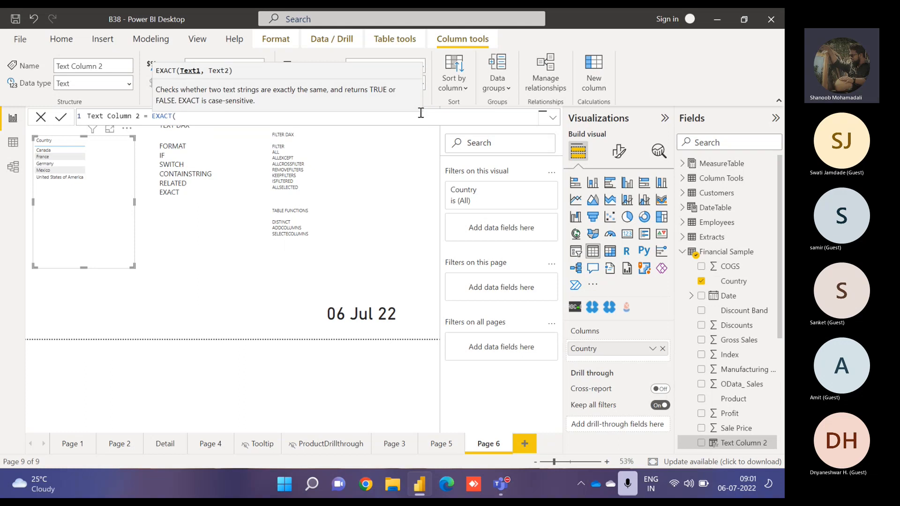
text(country)
key(Tab)
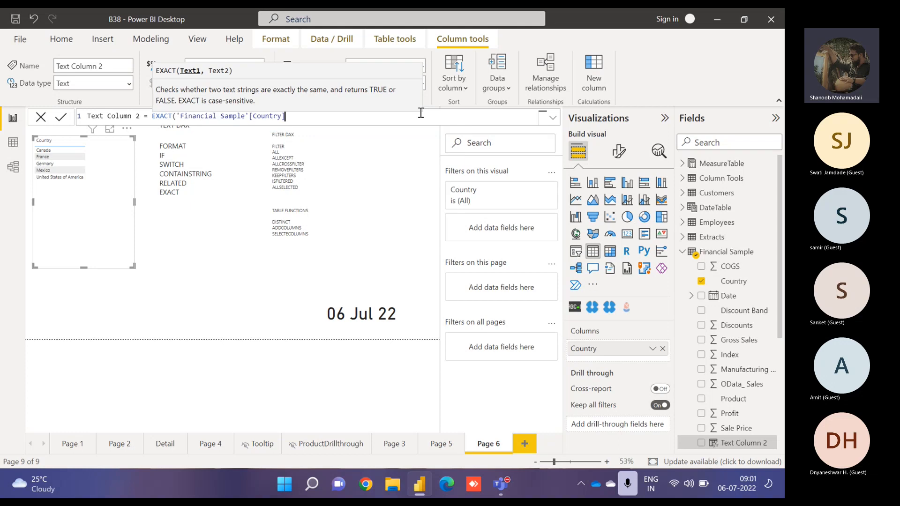
text(,country)
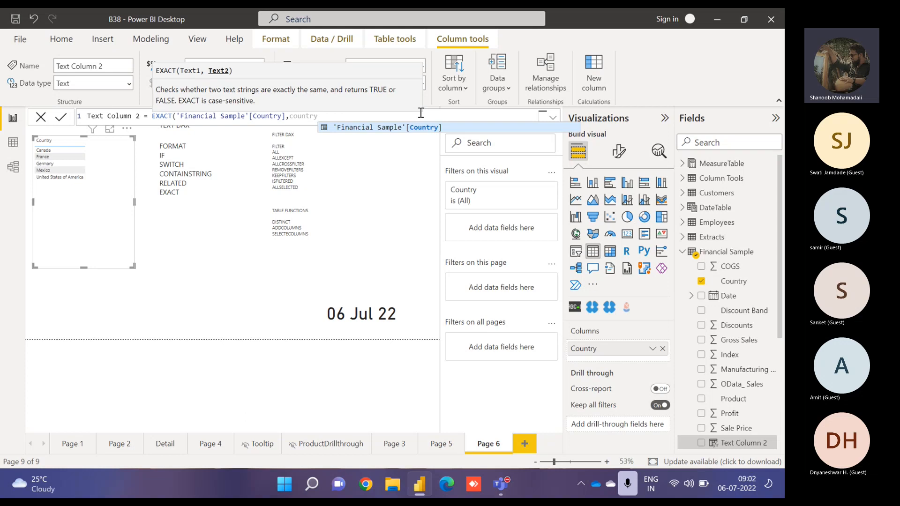
- Try adding a RELATED country argument, then commit the formula as EXACT('Financial Sample'[Country])
key(BackSpace)
key(BackSpace)
key(BackSpace)
key(BackSpace)
key(BackSpace)
key(BackSpace)
key(BackSpace)
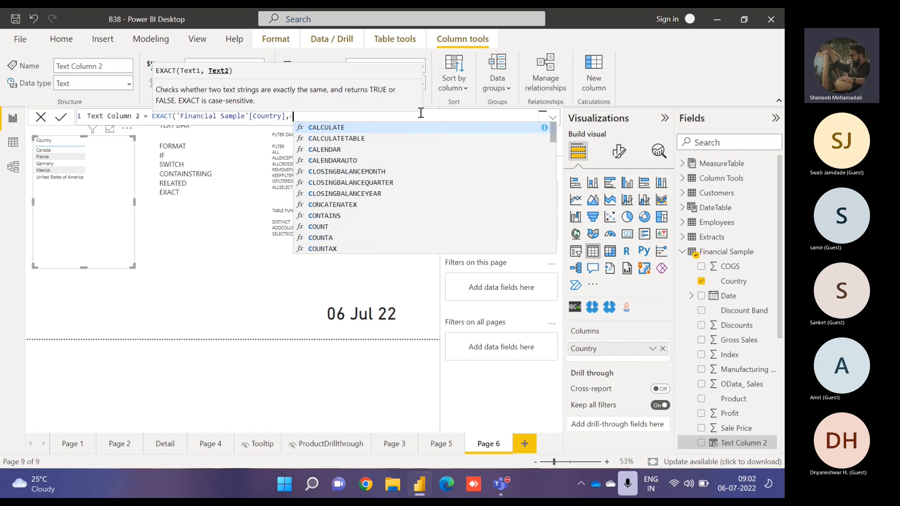
text(related)
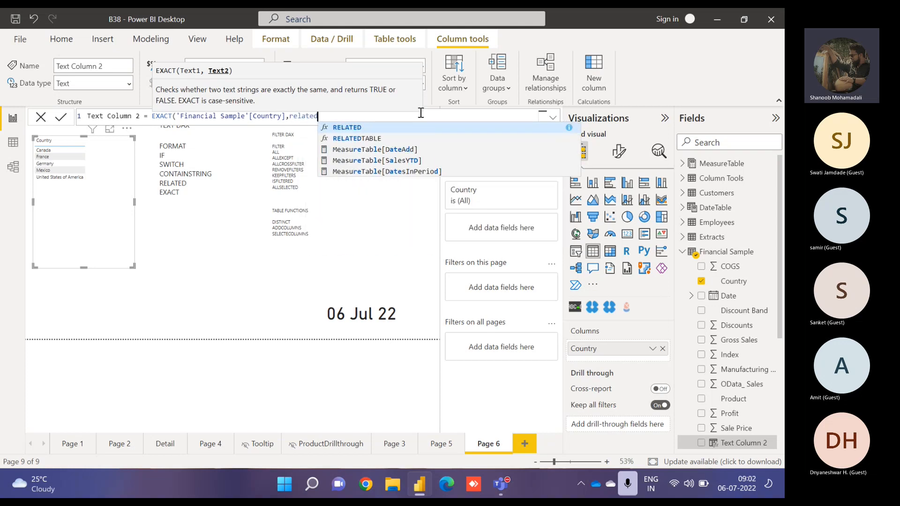
key(Tab)
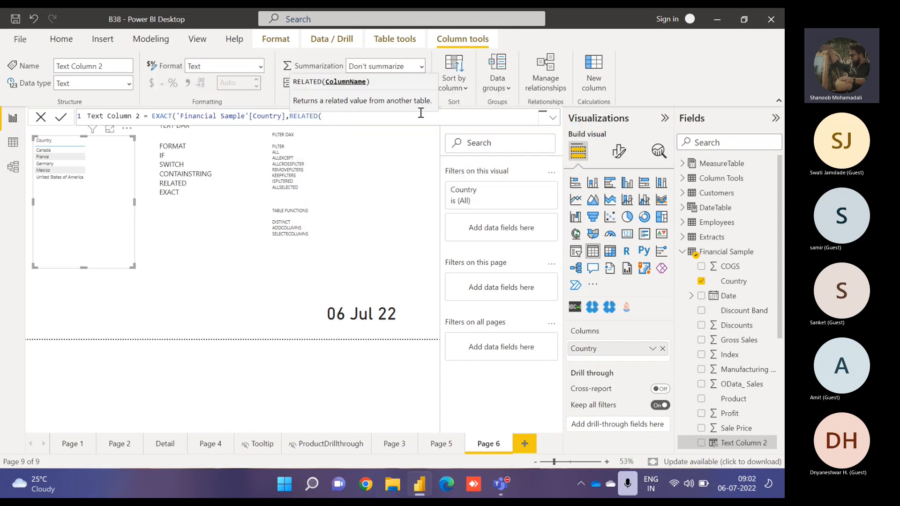
text(count)
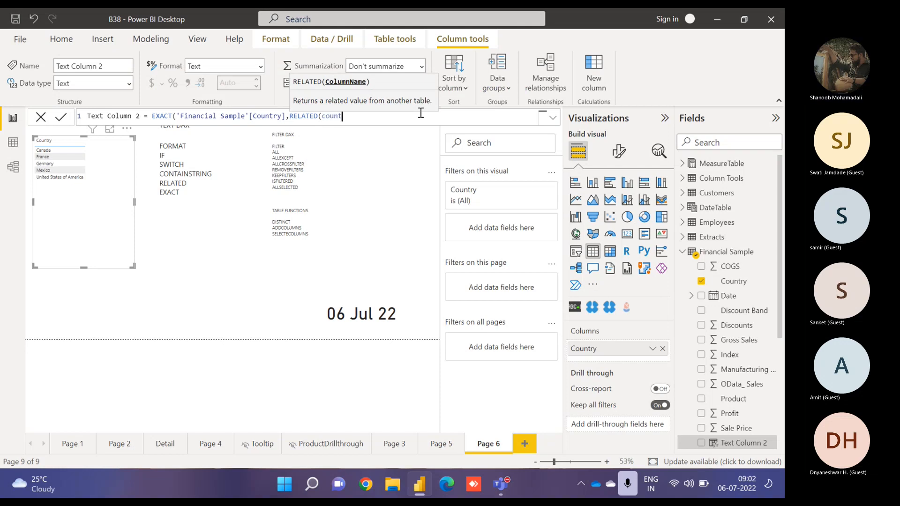
text(ry)
key(BackSpace)
key(BackSpace)
key(BackSpace)
key(BackSpace)
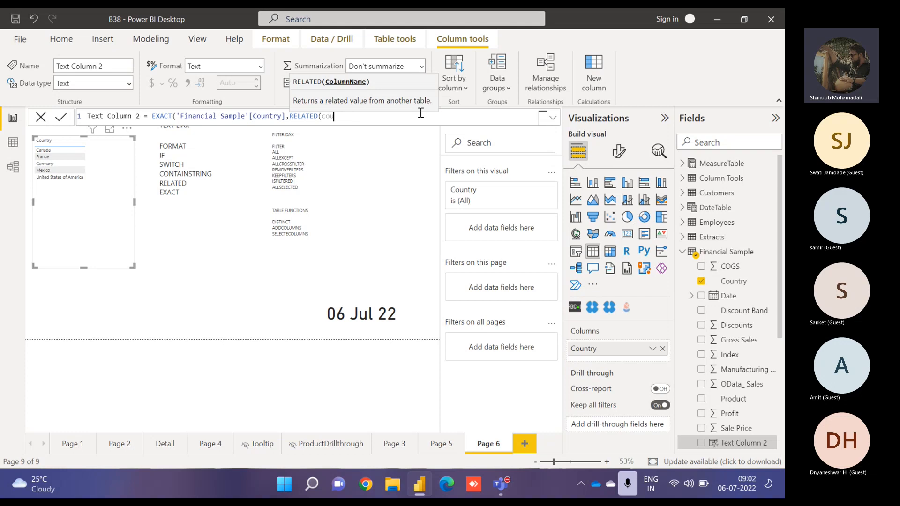
key(BackSpace)
key(BackSpace)
key(BackSpace)
key(BackSpace)
key(BackSpace)
key(BackSpace)
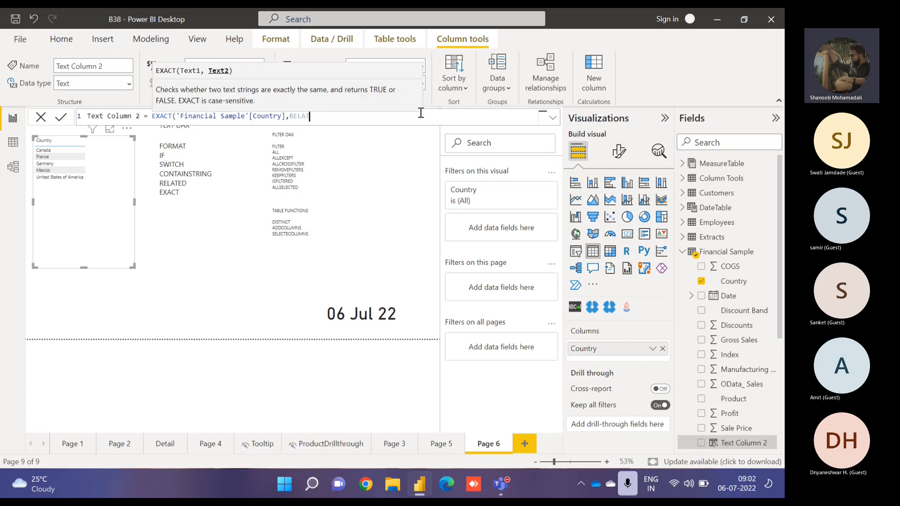
text(ed)
key(Tab)
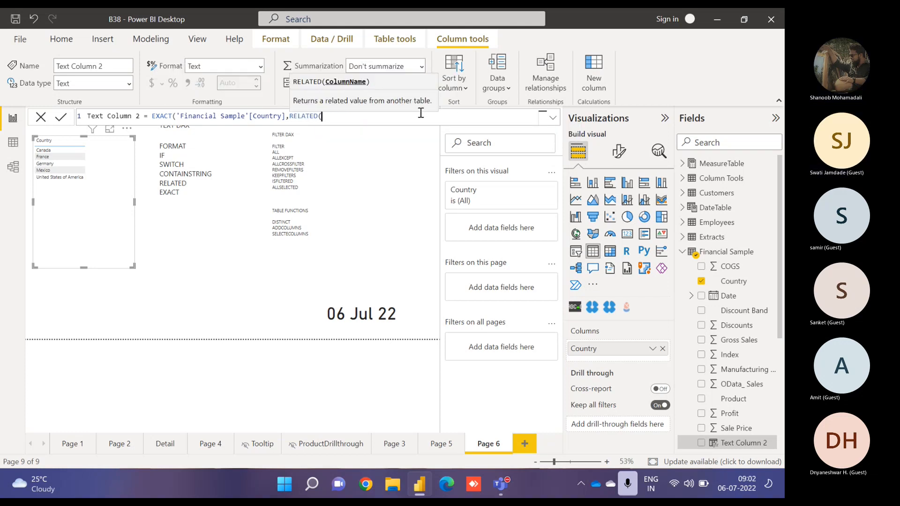
text(coun)
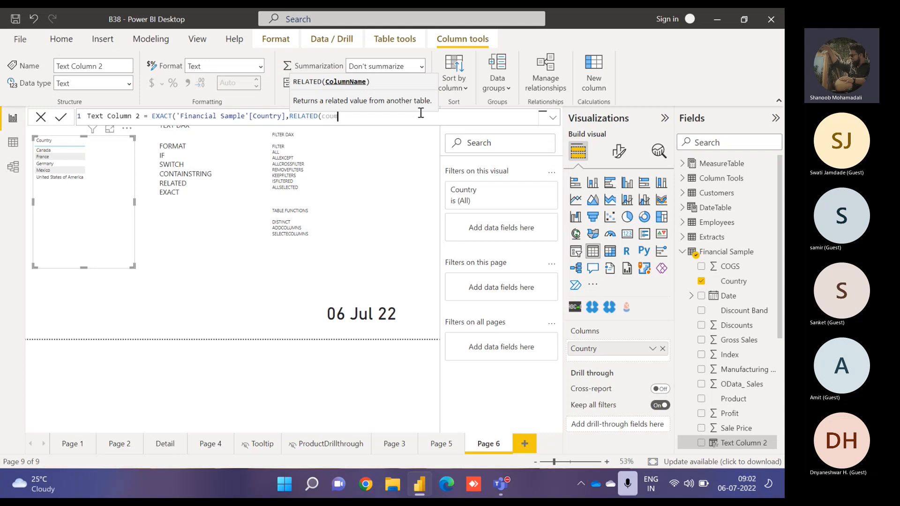
key(BackSpace)
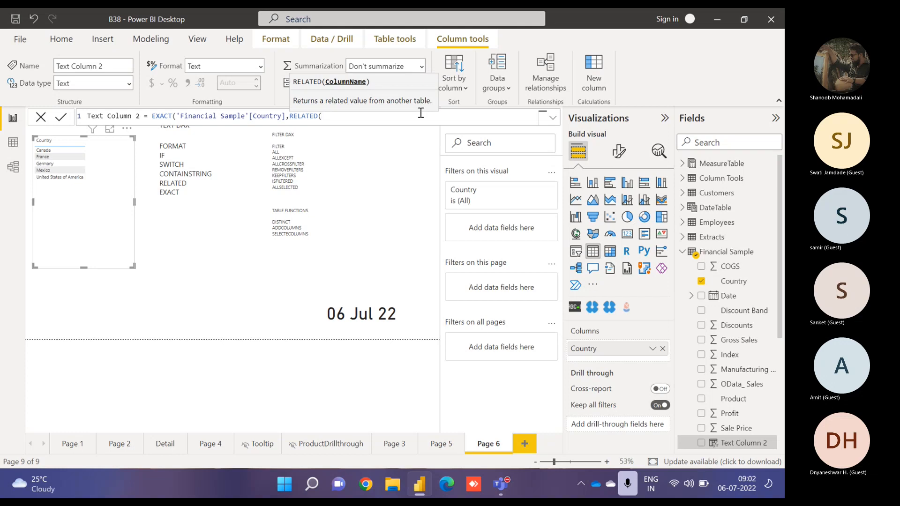
key(BackSpace)
key(BackSpace)
key(BackSpace)
key(BackSpace)
key(BackSpace)
key(BackSpace)
key(BackSpace)
key(BackSpace)
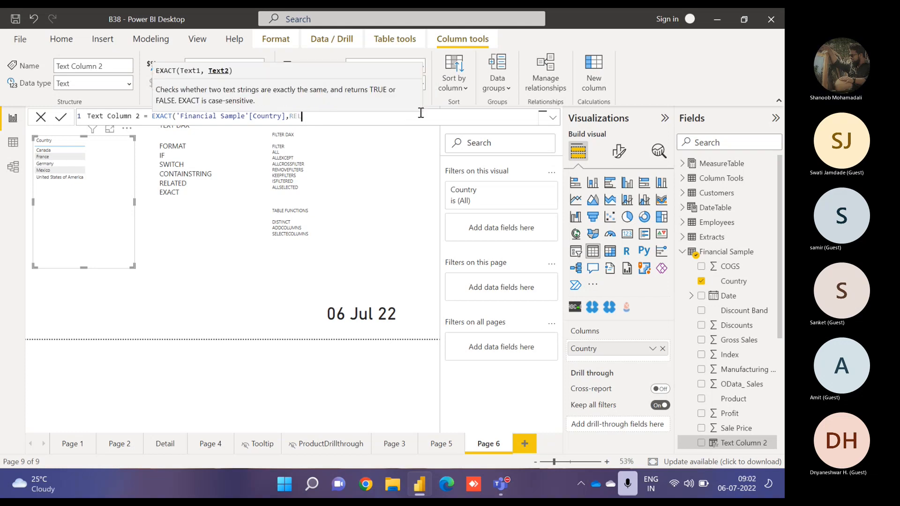
key(BackSpace)
text())
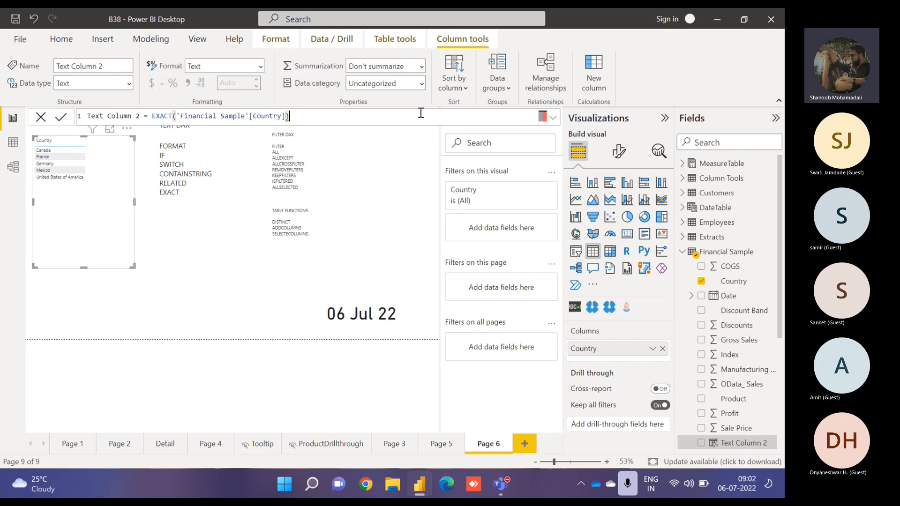
- Examine the relationship between the Column Tools and Financial Sample tables in model view
click(12, 169)
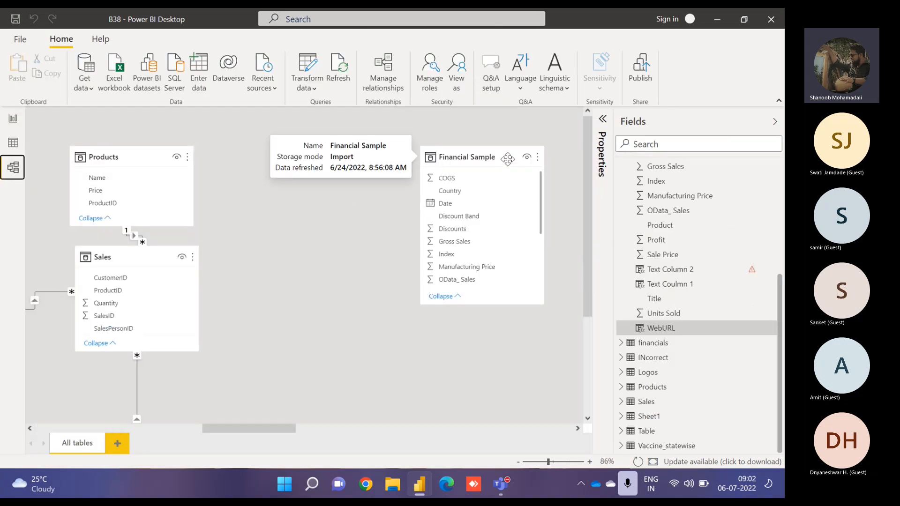
drag(508, 159, 65, 140)
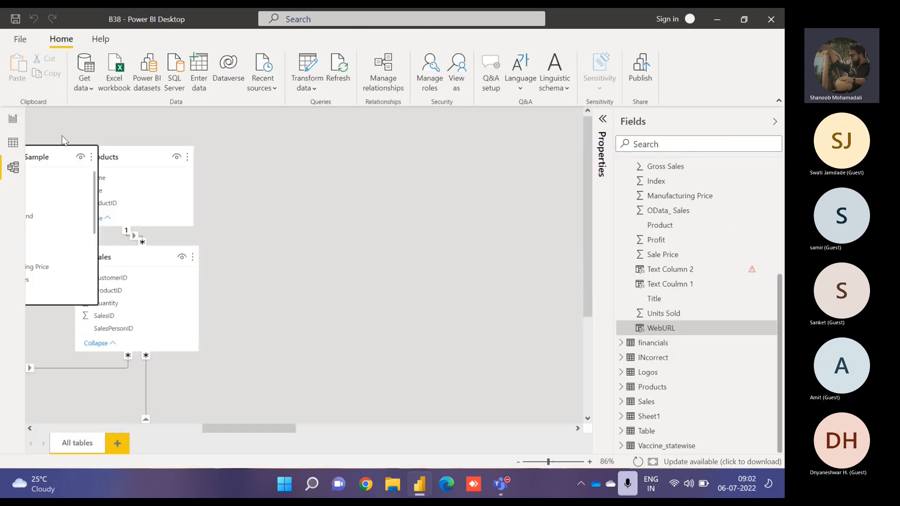
drag(221, 429, 149, 431)
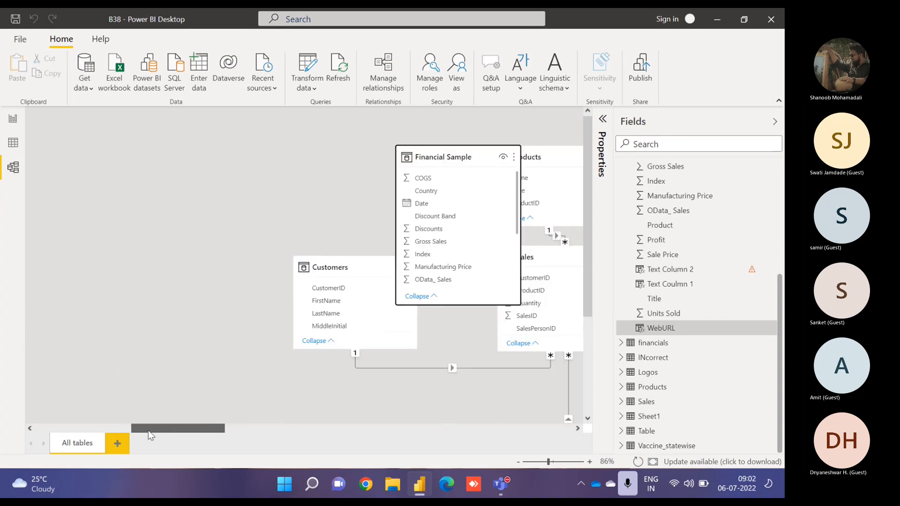
drag(446, 157, 40, 177)
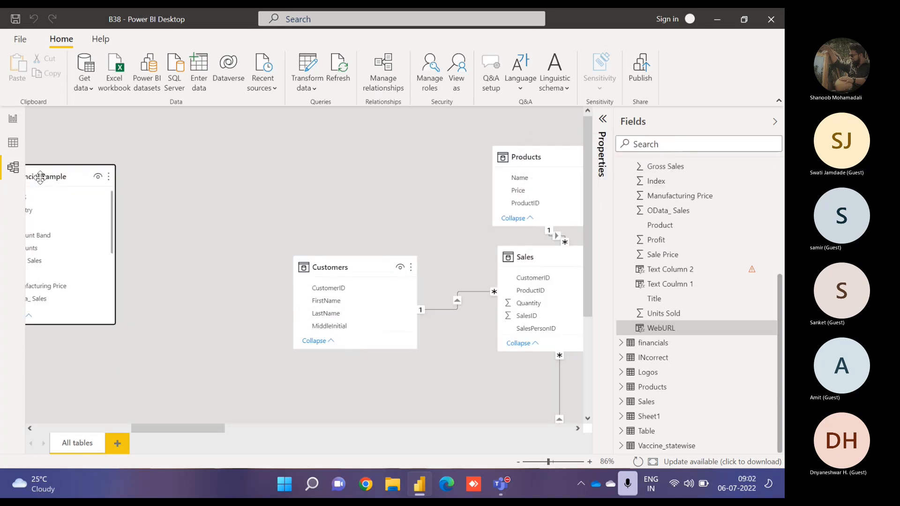
click(149, 423)
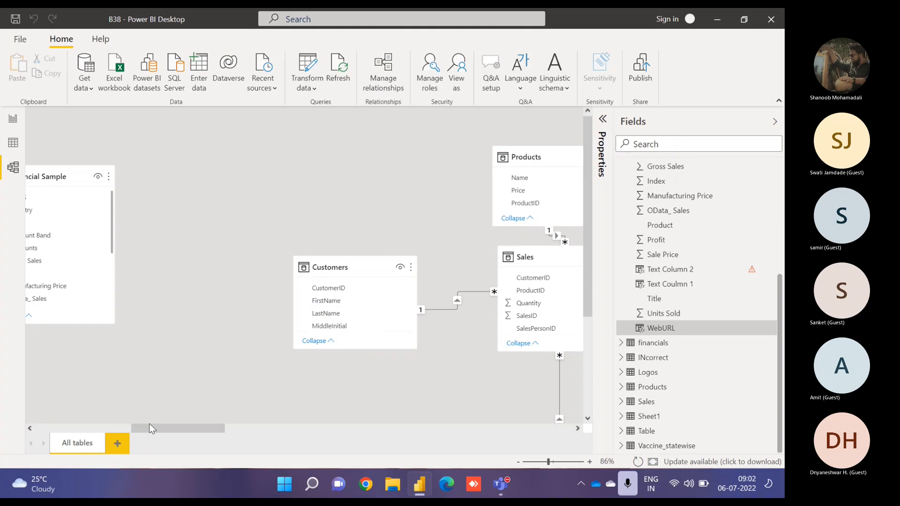
drag(150, 423, 472, 428)
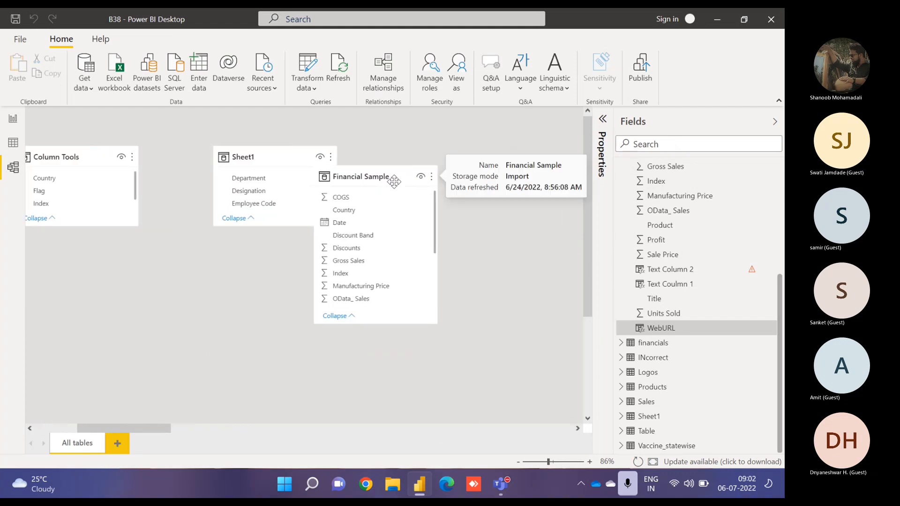
drag(394, 177, 161, 293)
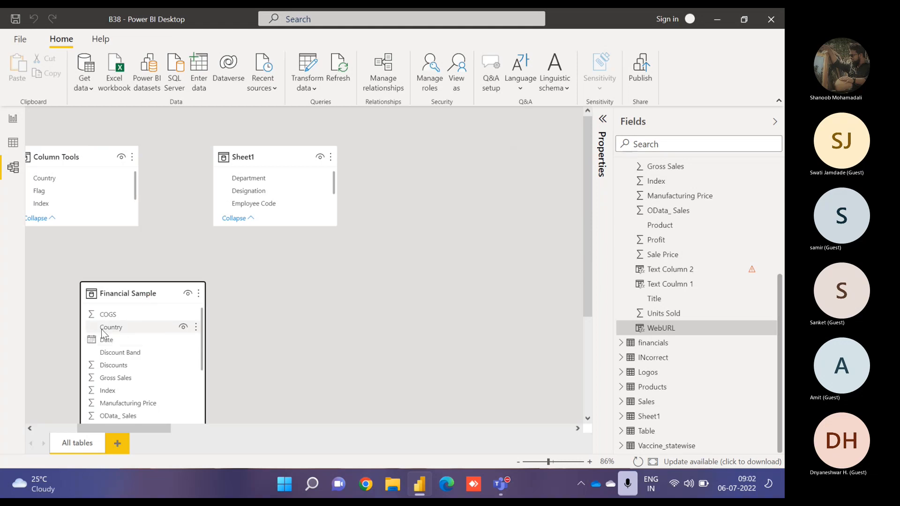
drag(45, 178, 128, 325)
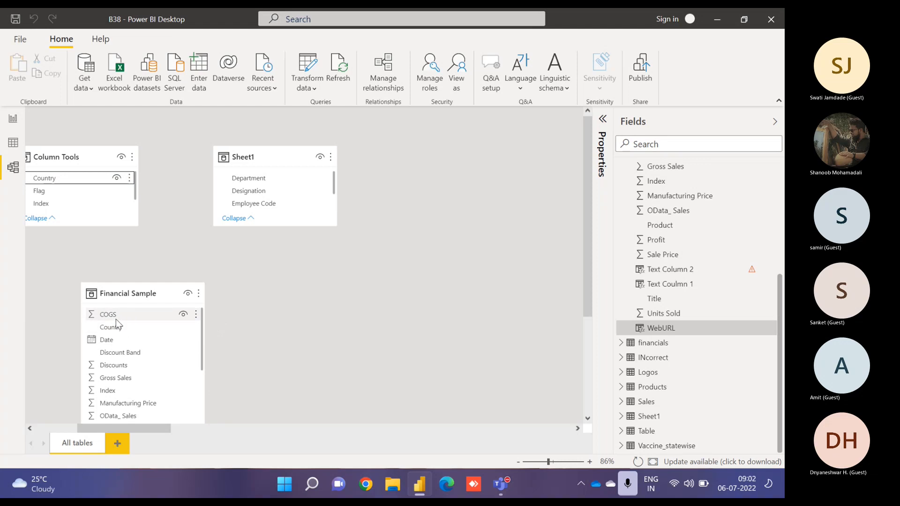
scroll(116, 320, down, 2)
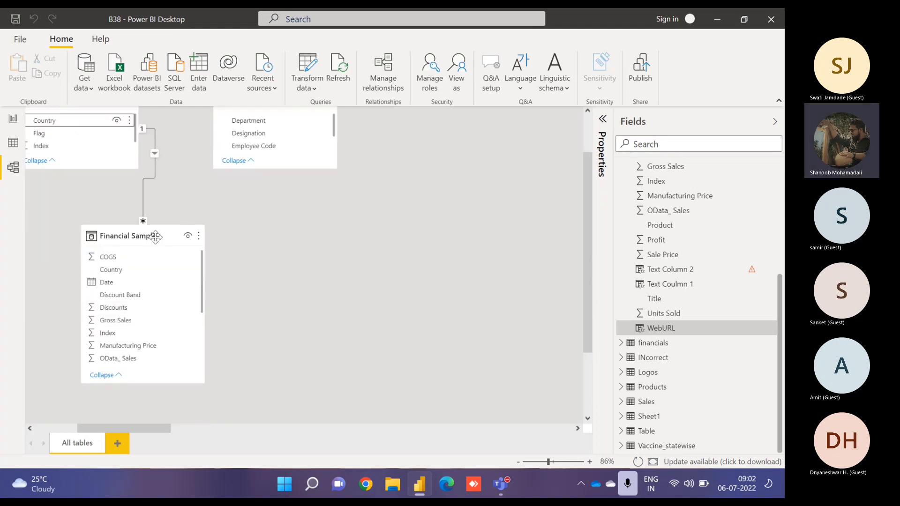
drag(155, 237, 230, 241)
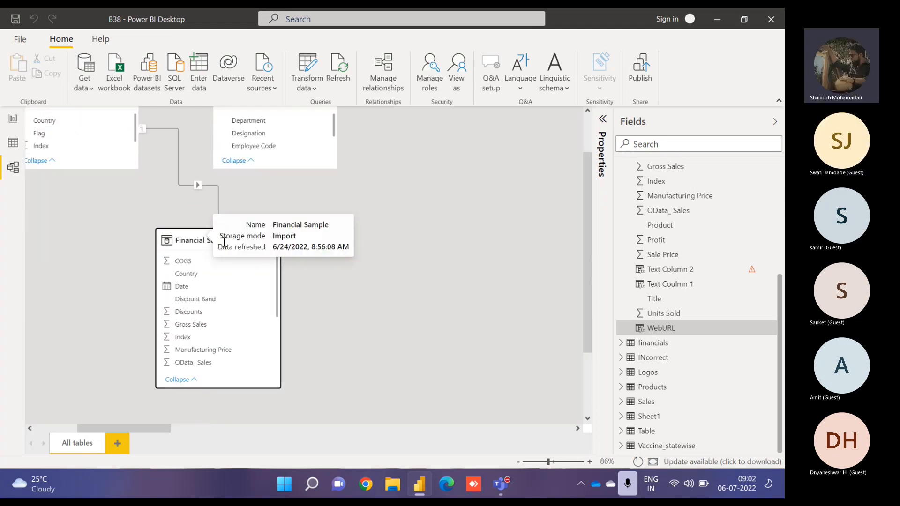
click(13, 119)
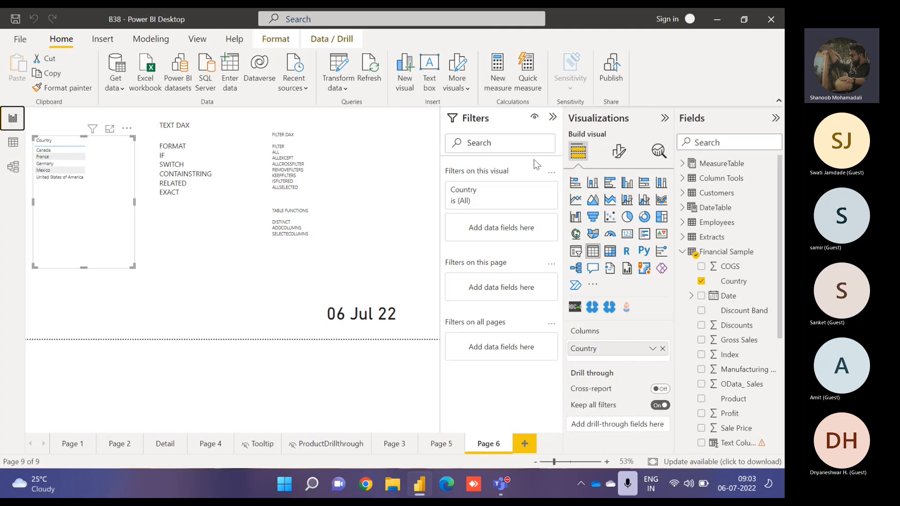
- Complete Text Column 2's formula as EXACT('Financial Sample'[Country],RELATED('Column Tools'[Country]))
click(739, 443)
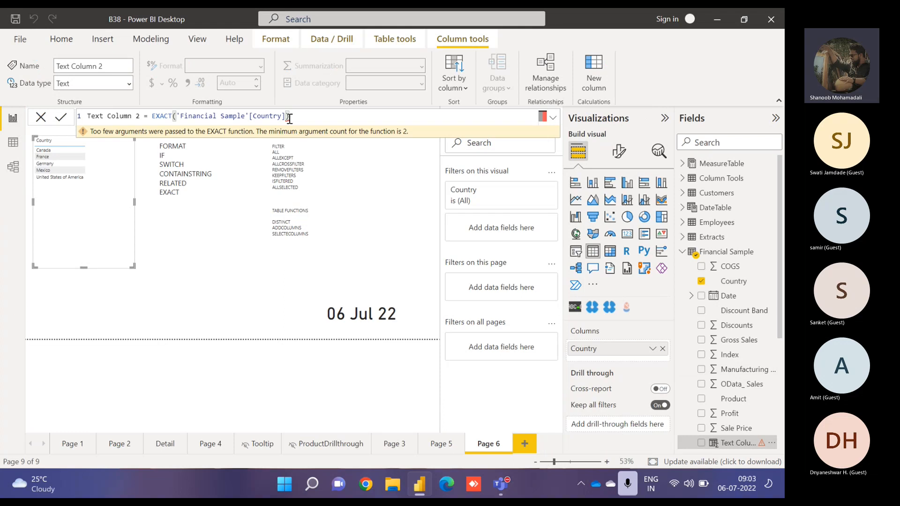
key(BackSpace)
text(,RELATED()
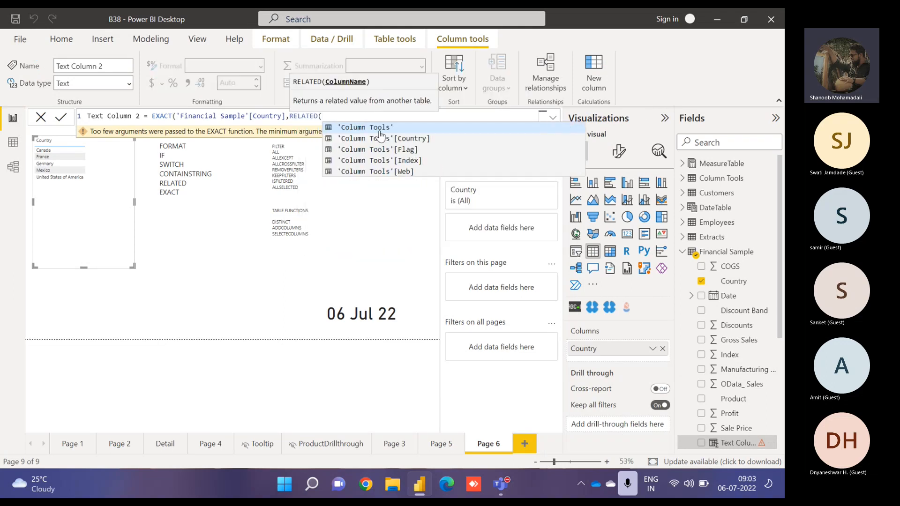
click(407, 139)
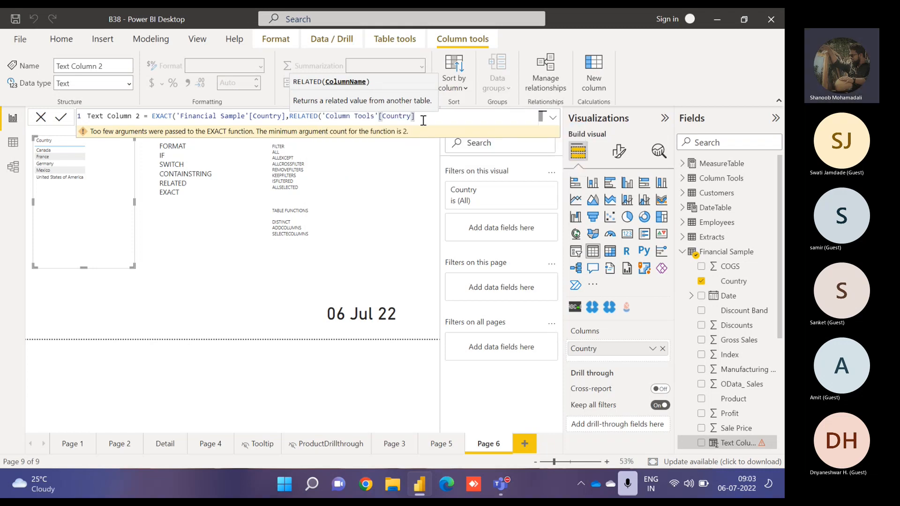
text()))
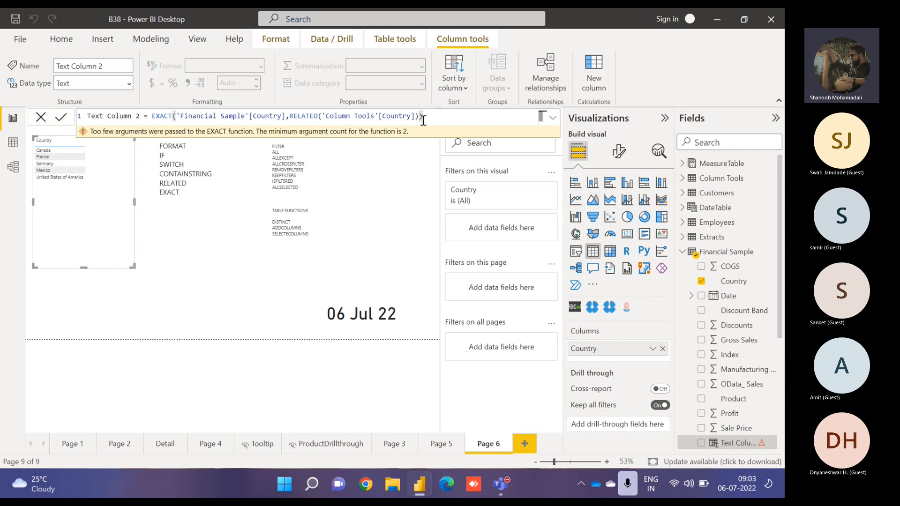
key(Return)
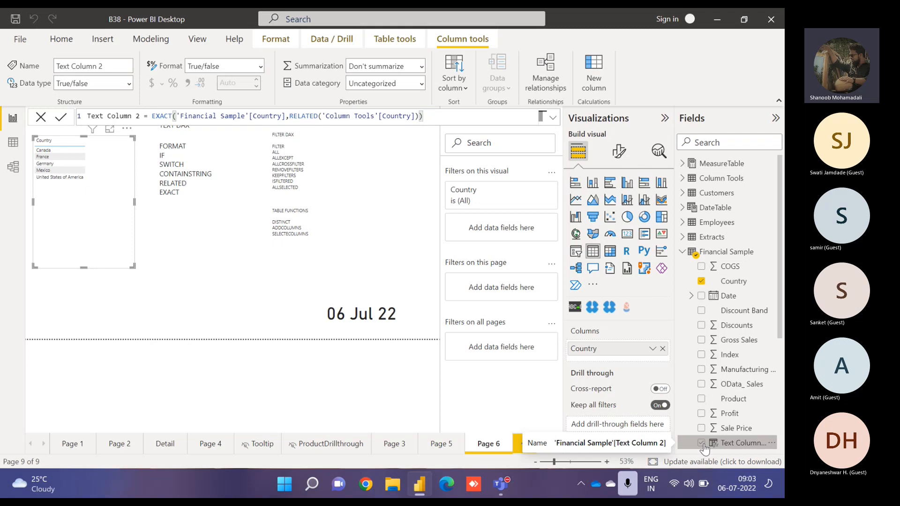
- Add Text Column 2 to the Country table visual and open the visual in focus mode
click(702, 444)
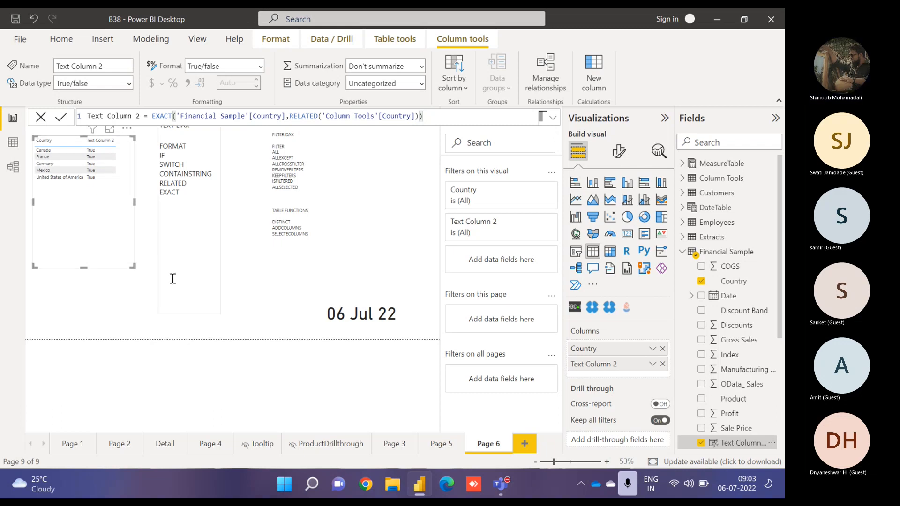
click(173, 279)
click(137, 150)
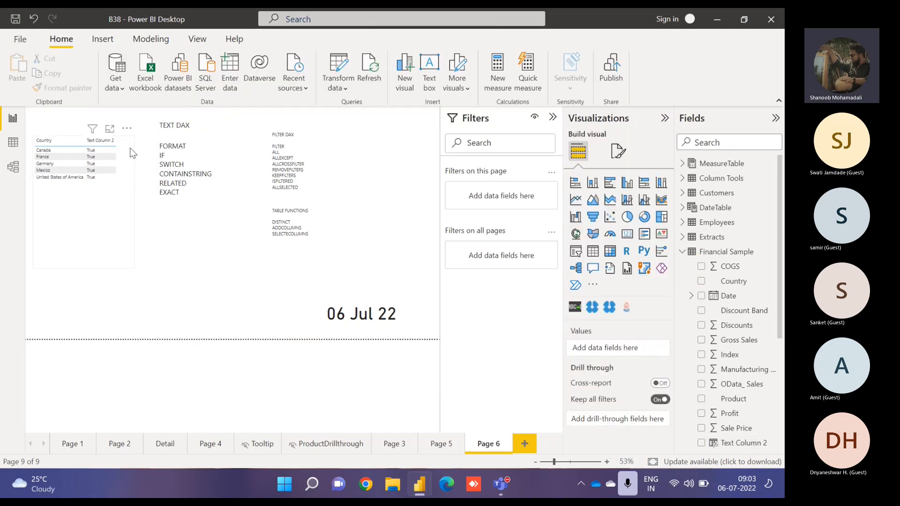
click(128, 147)
click(112, 130)
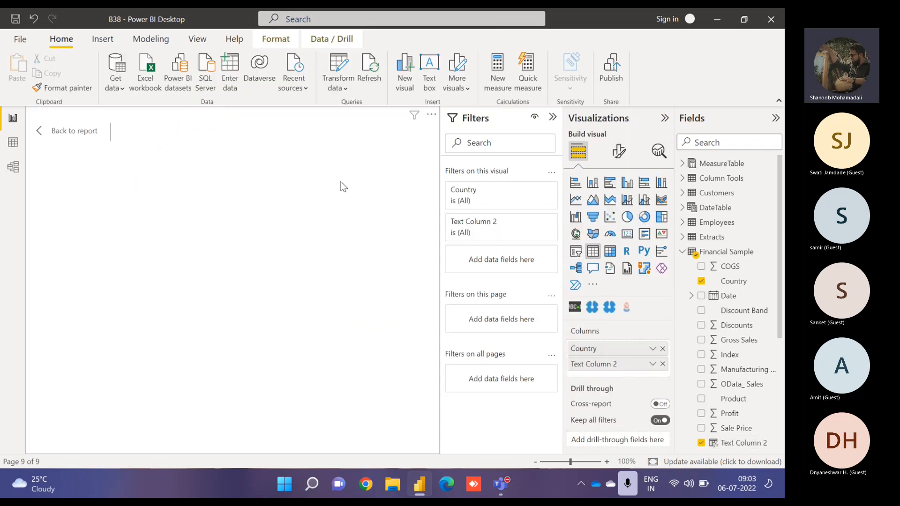
- Review the model's relationships for the Column Tools table and close the dialog
right_click(772, 182)
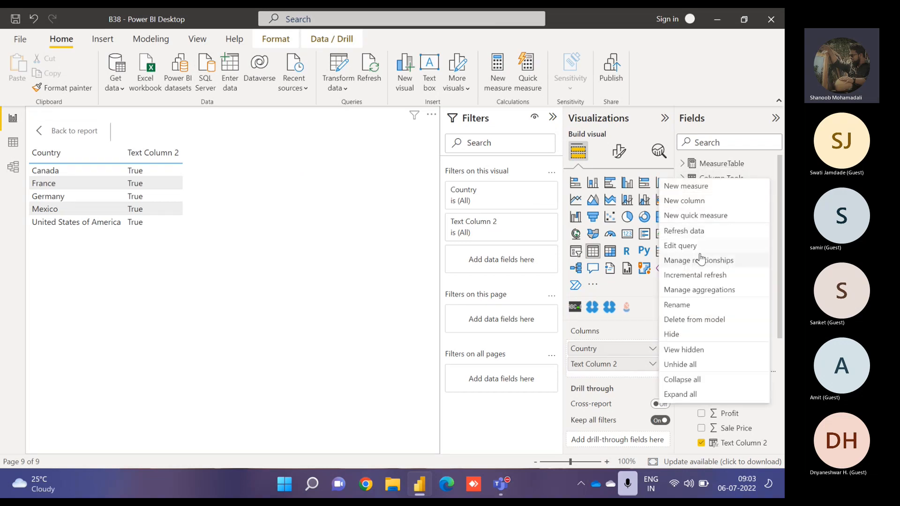
key(Escape)
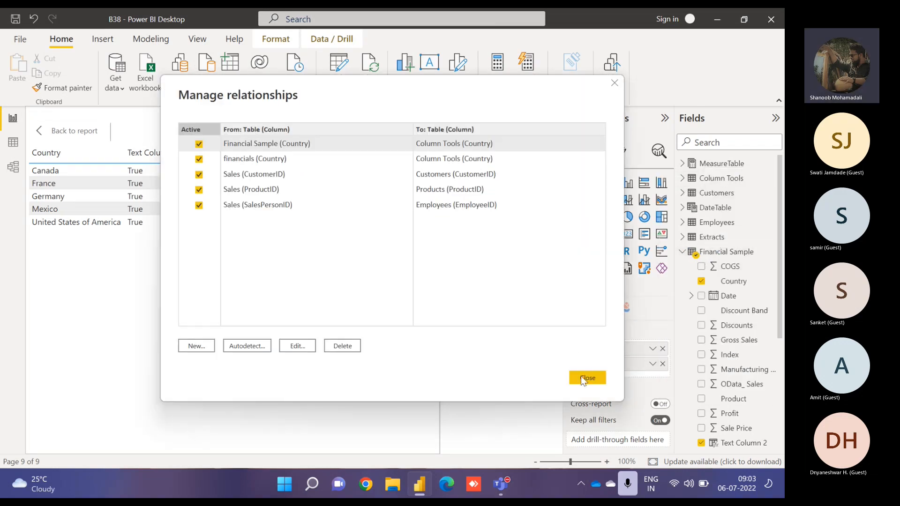
click(581, 378)
- Edit the Column Tools query to filter France out of the Country column, then close and apply
click(772, 179)
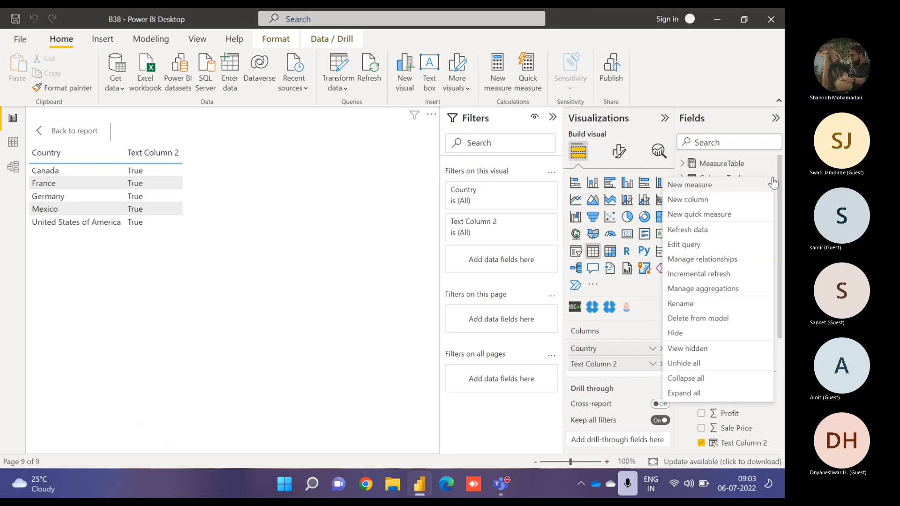
click(695, 252)
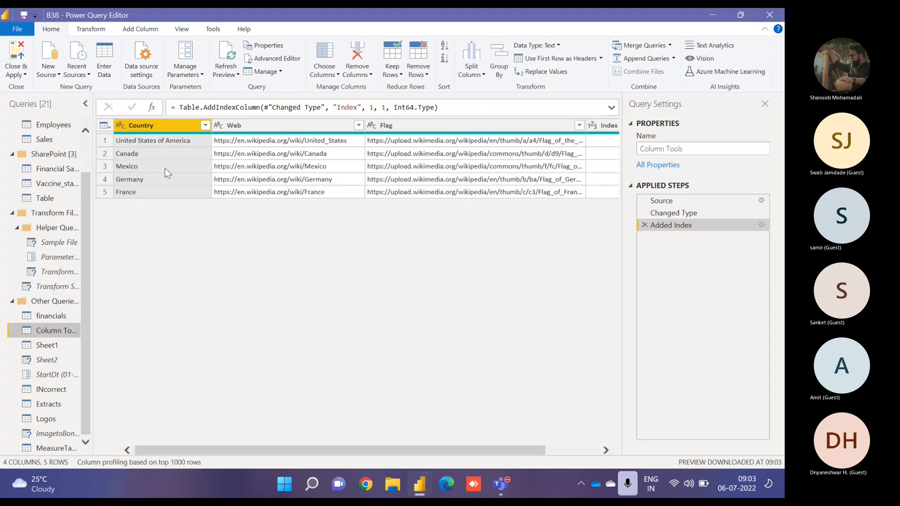
click(204, 125)
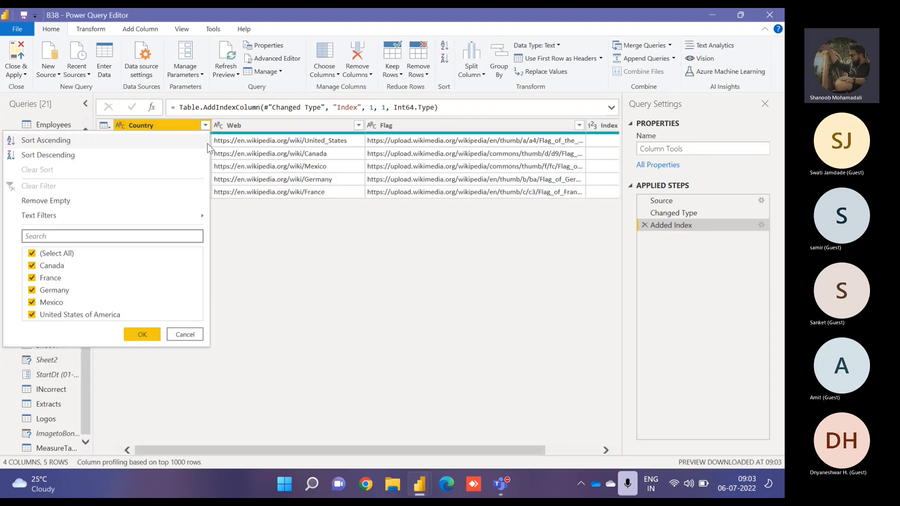
click(50, 279)
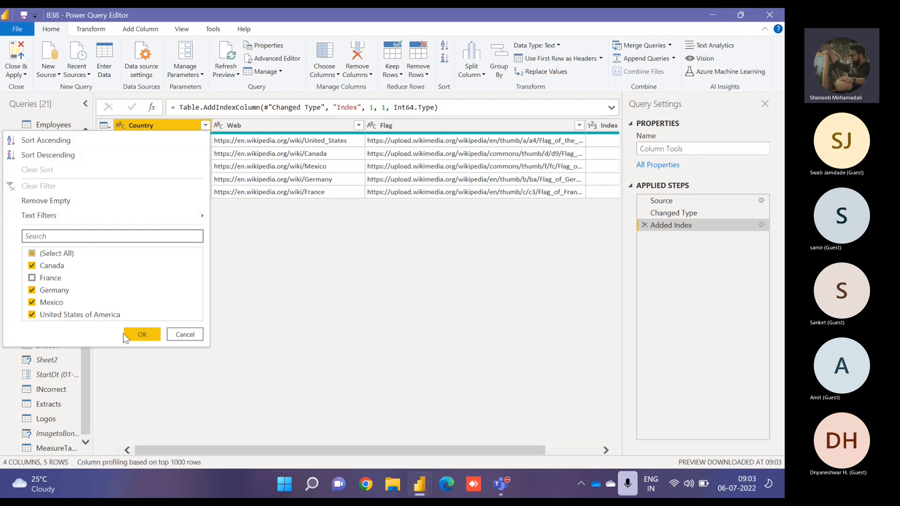
click(142, 335)
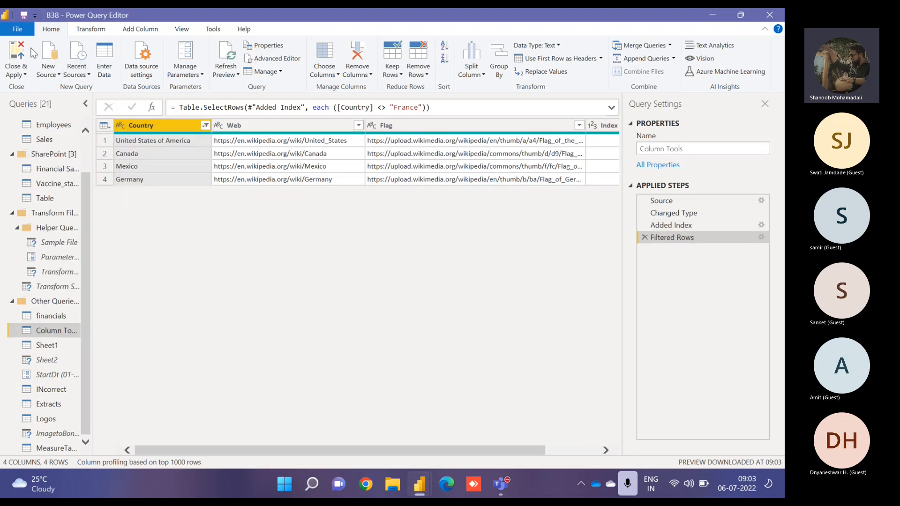
click(16, 59)
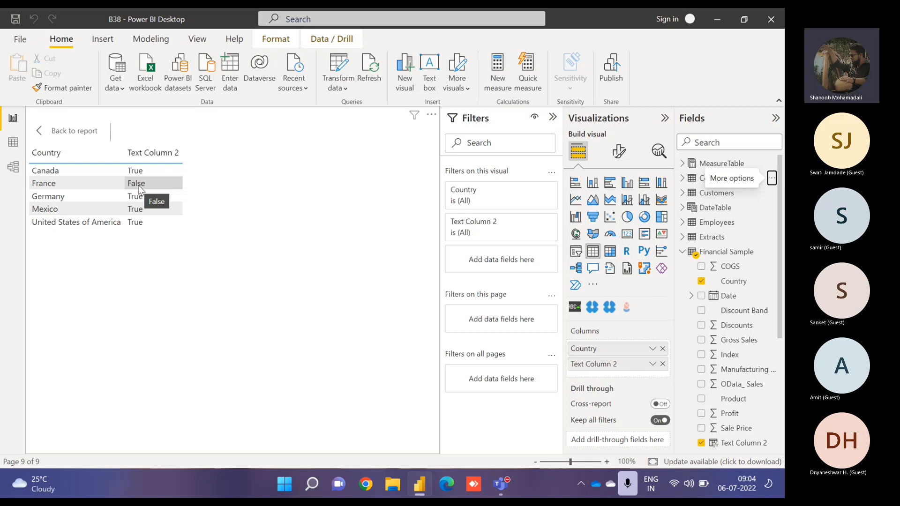
- Return to the report and delete the RELATED and EXACT entries from the TEXT DAX text box
click(70, 130)
drag(181, 194, 161, 185)
key(BackSpace)
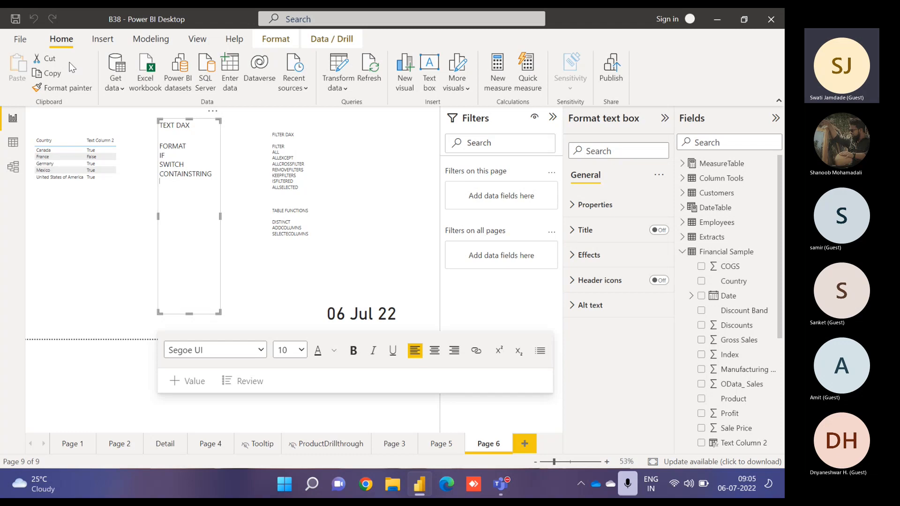
- Start entering a manual data table with First Name and Last Name columns
click(239, 65)
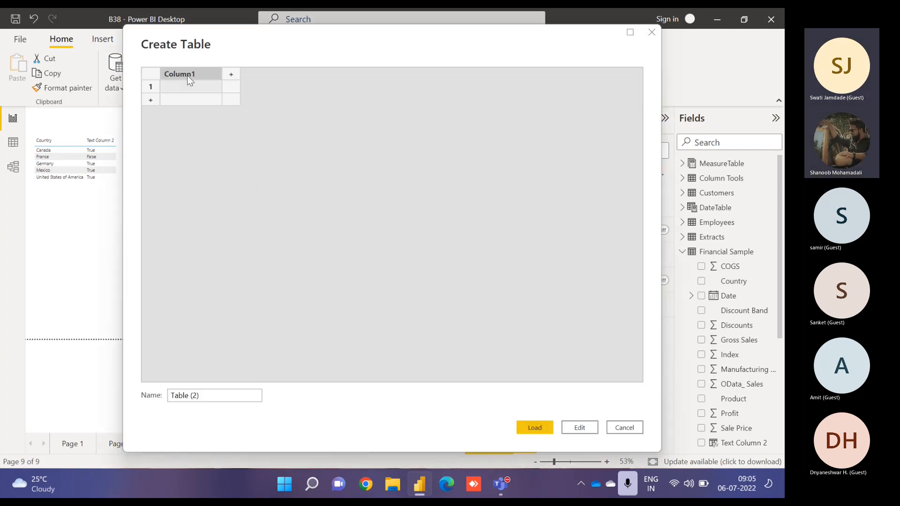
double_click(187, 75)
text(First Name)
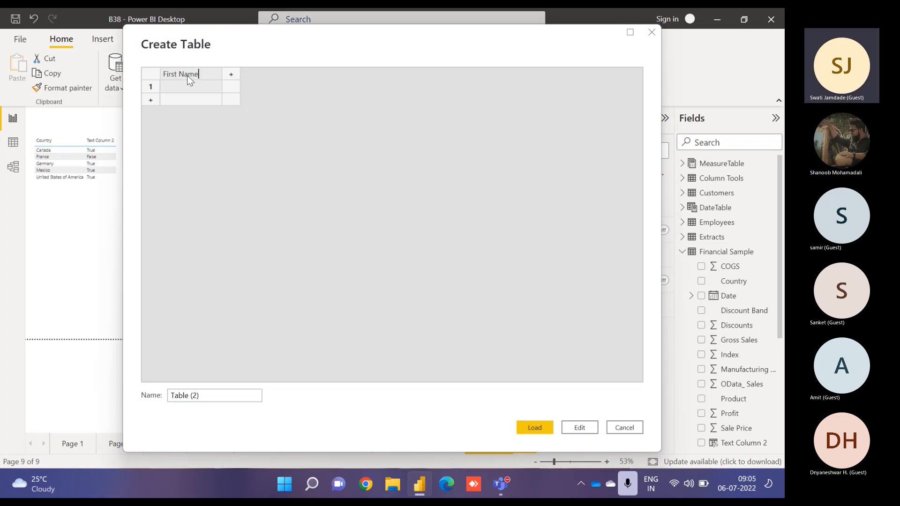
key(Tab)
text(Last Name)
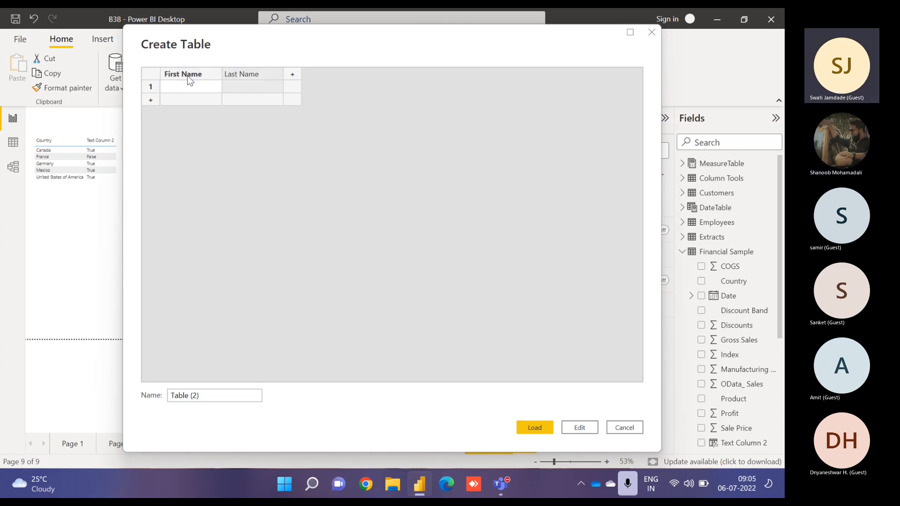
key(Return)
key(Left)
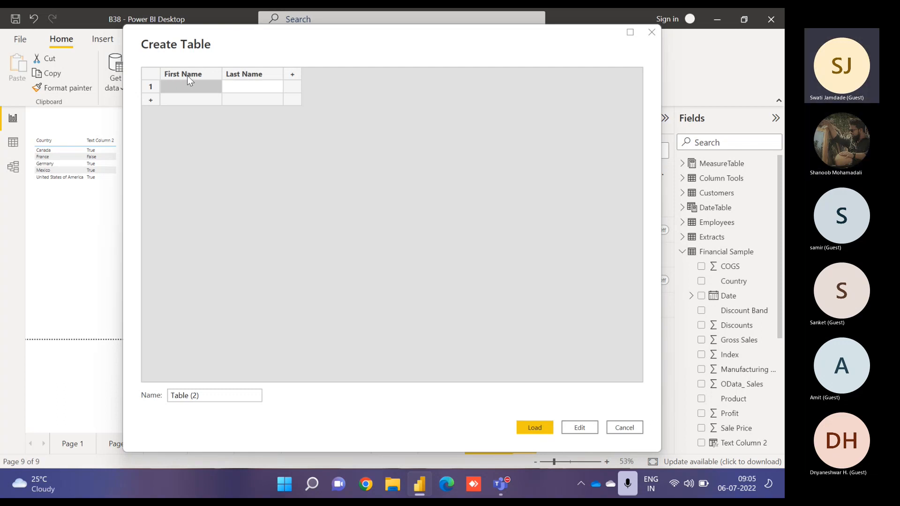
- Enter Chris and Evans as the first row's first and last names
text(Chris)
key(Tab)
text(Evans)
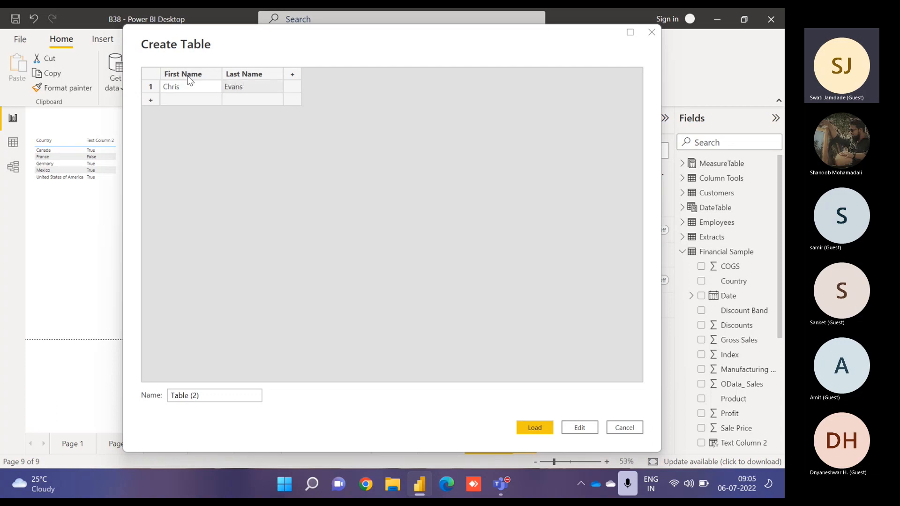
- Rename the First Name column to Full Name and delete the Last Name column
click(185, 88)
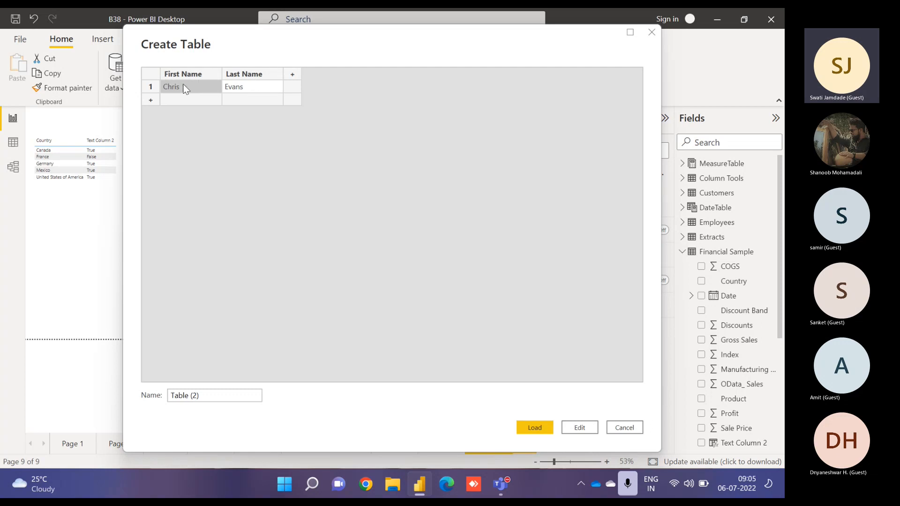
double_click(192, 75)
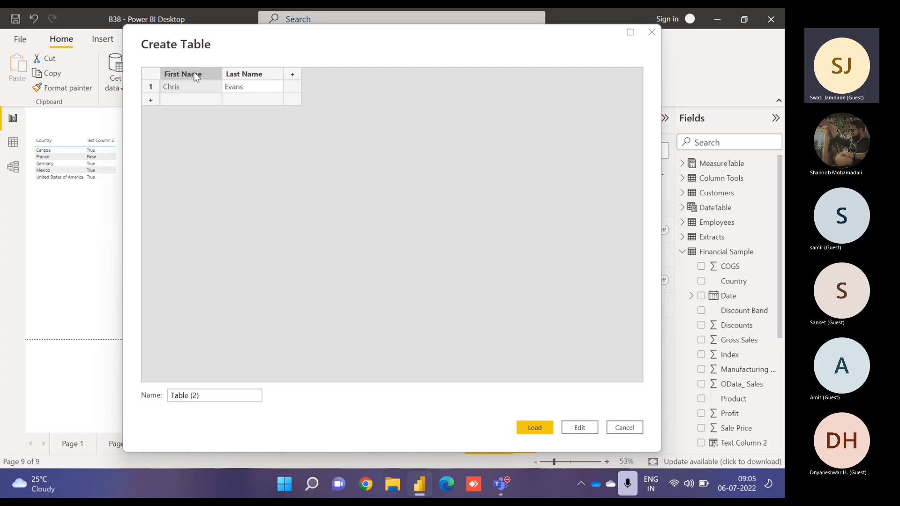
text(Full Name)
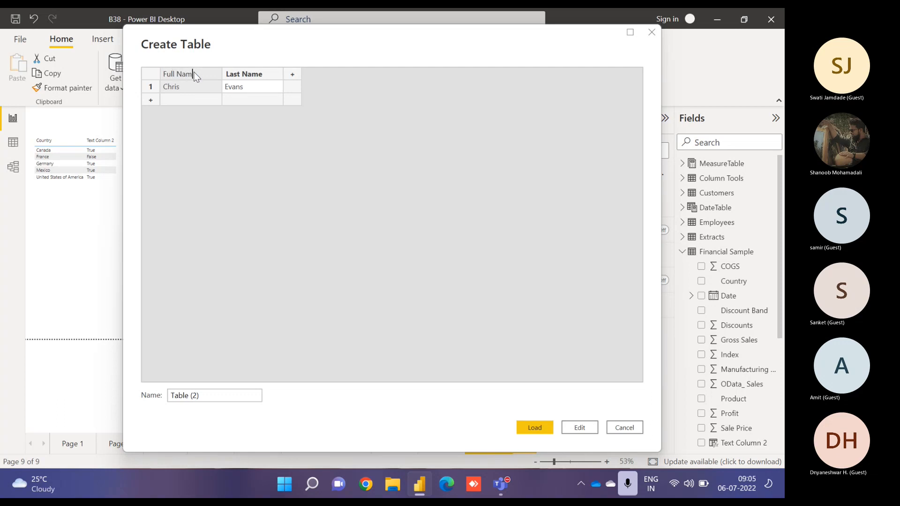
right_click(240, 75)
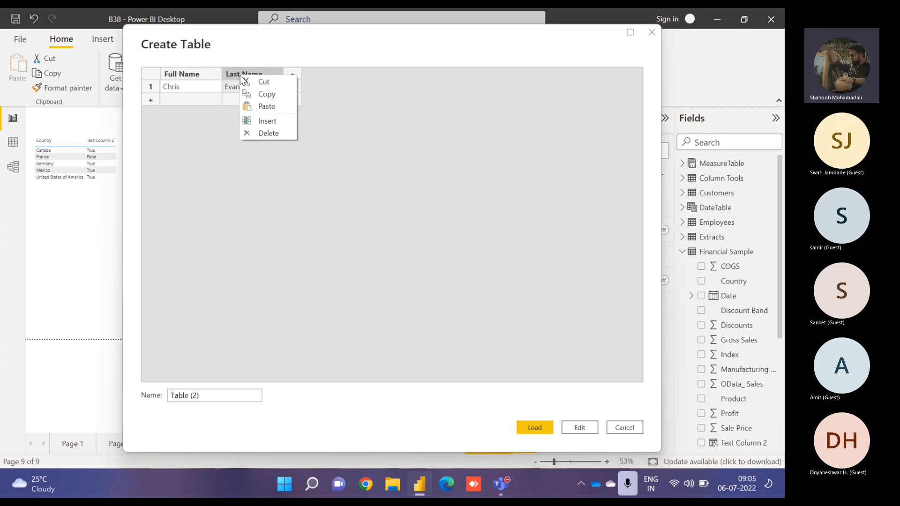
click(272, 133)
- Set the first row's Full Name to Evans, Chris
double_click(197, 89)
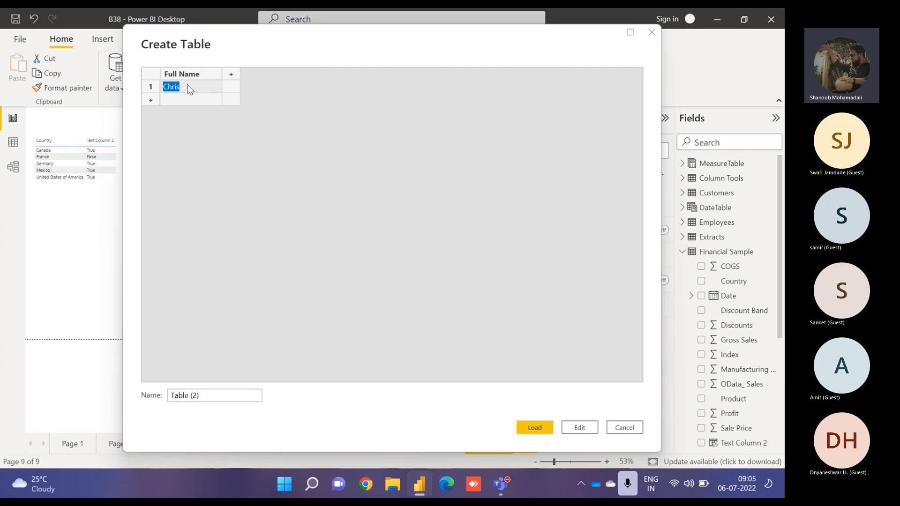
text(Evans, Chris)
- Add a second row with Full Name Hemsworth, Chris
click(203, 101)
text(H)
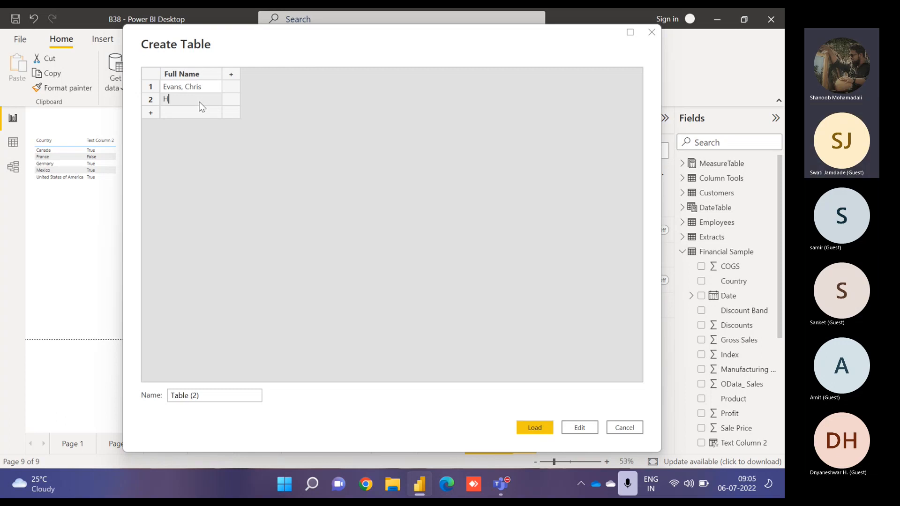
text(emsworth, Chris)
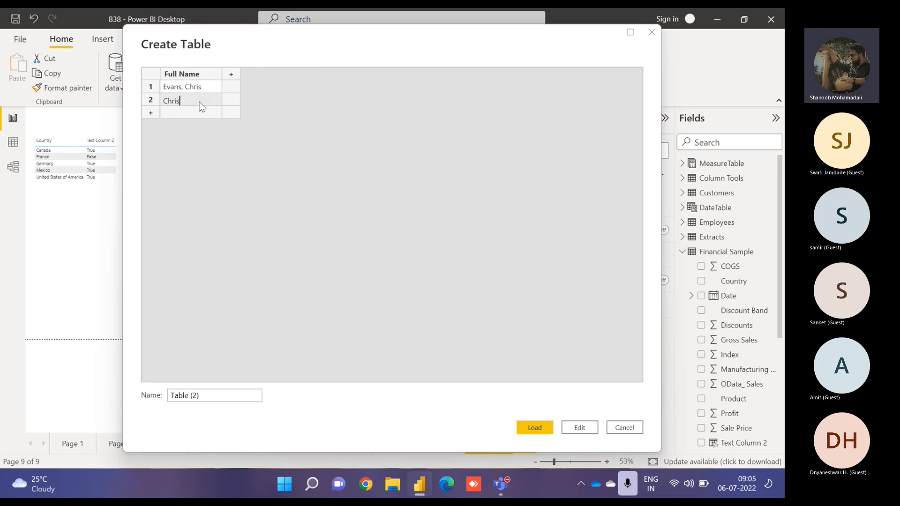
click(235, 170)
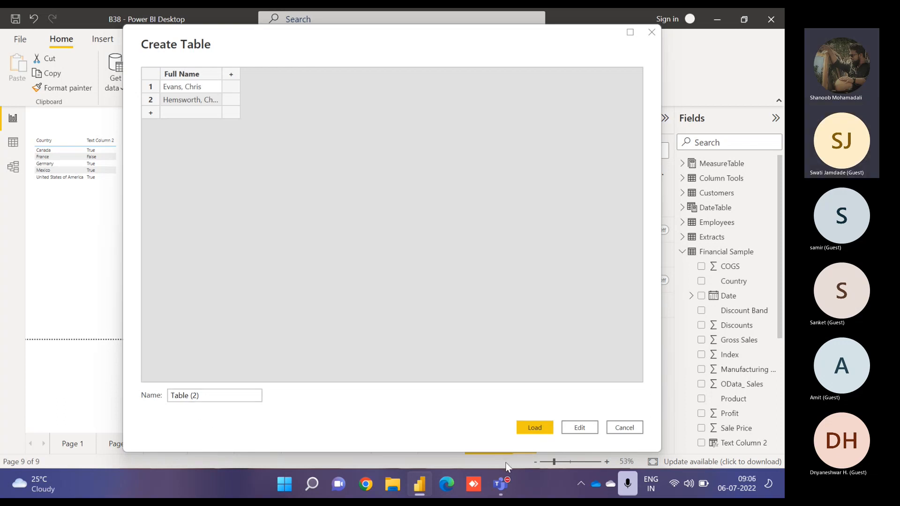
- Name the new table Nametable and load it
drag(220, 400, 57, 380)
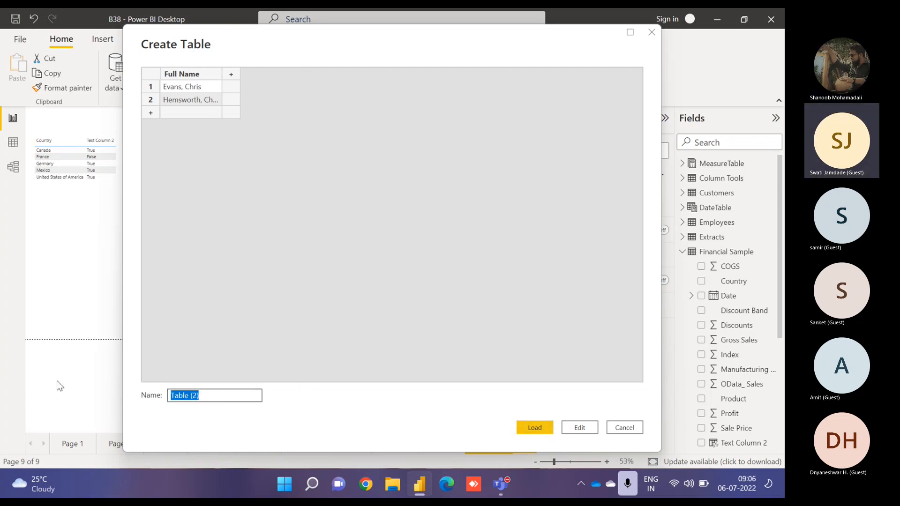
text(Nametable)
key(Return)
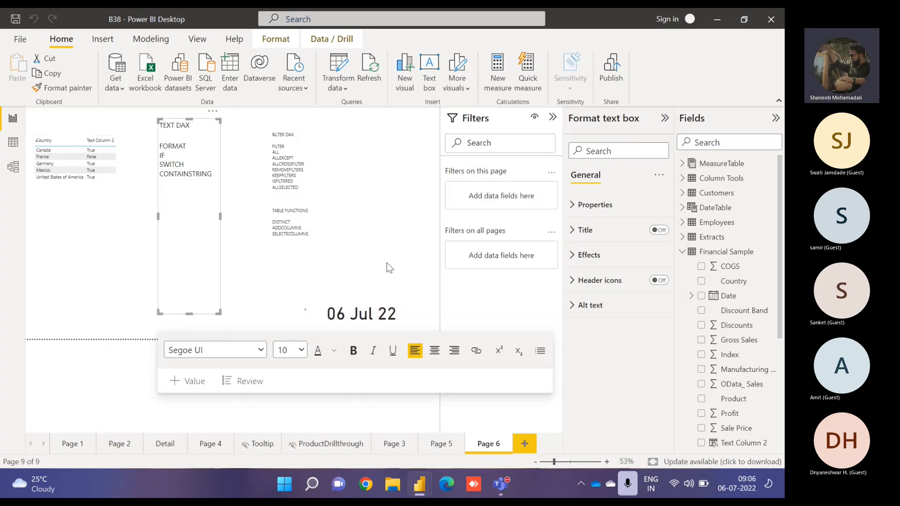
- Open the Nametable query in the Power Query editor
click(682, 252)
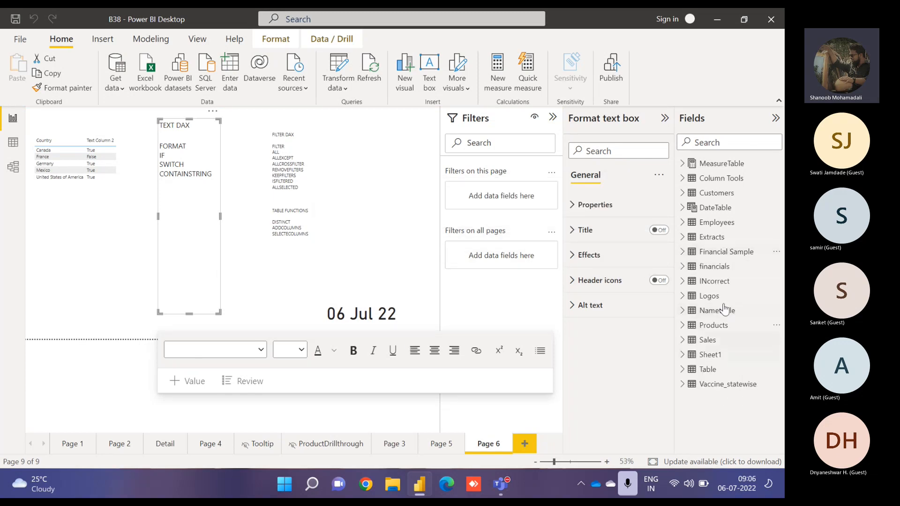
click(777, 312)
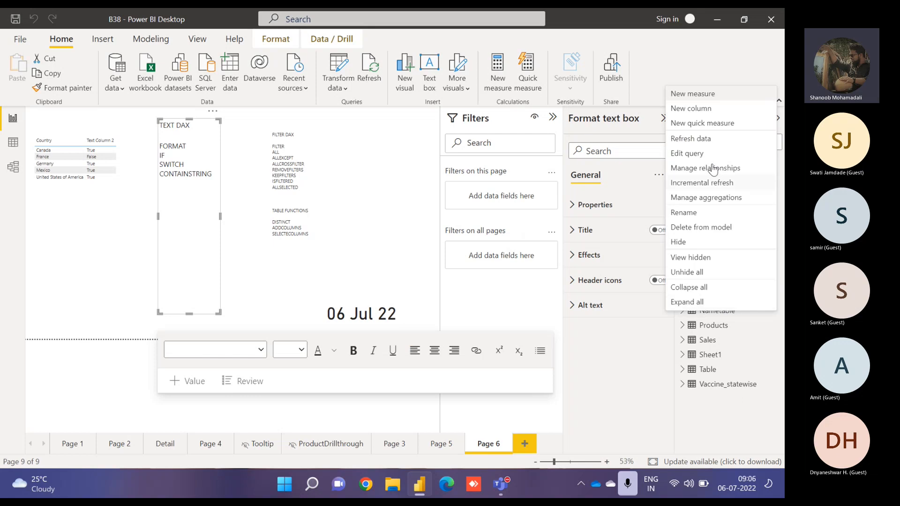
click(690, 153)
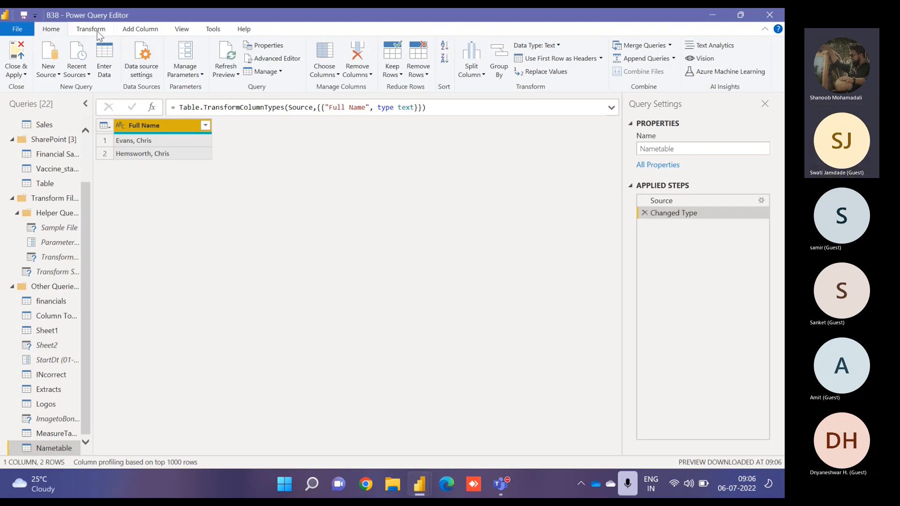
click(474, 77)
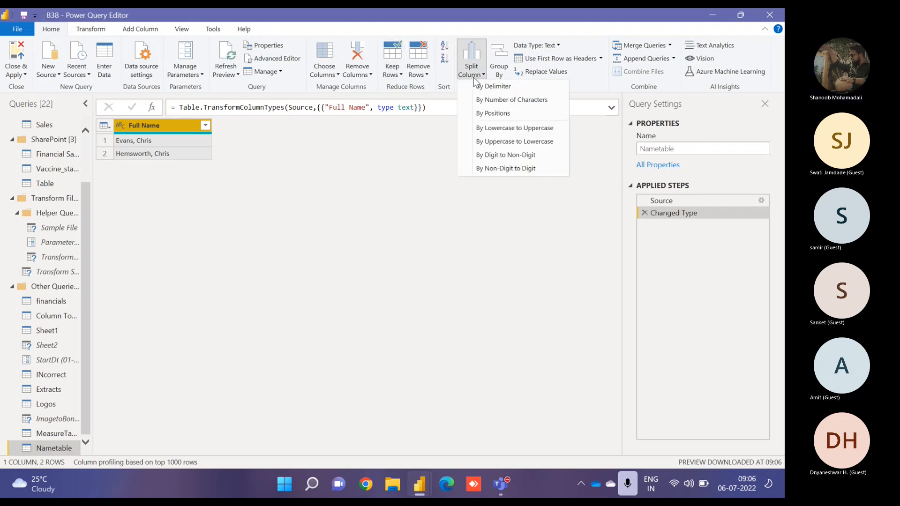
click(509, 85)
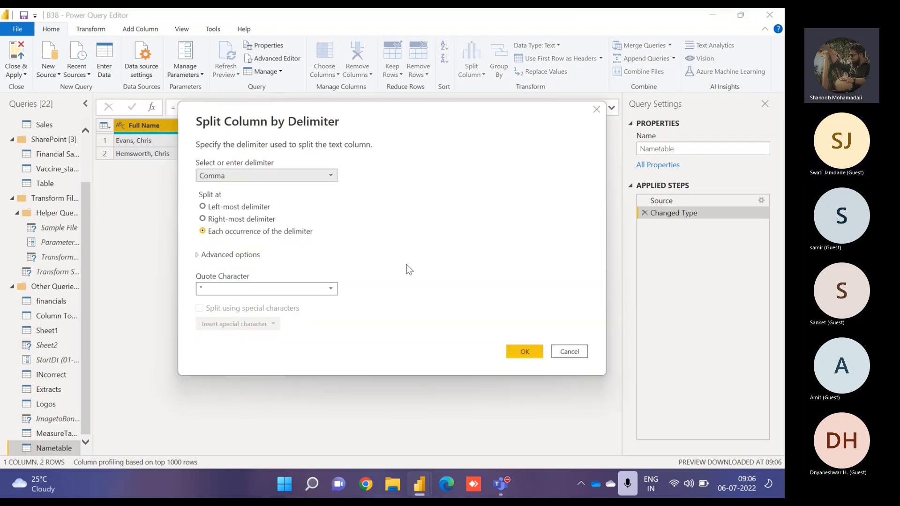
click(569, 356)
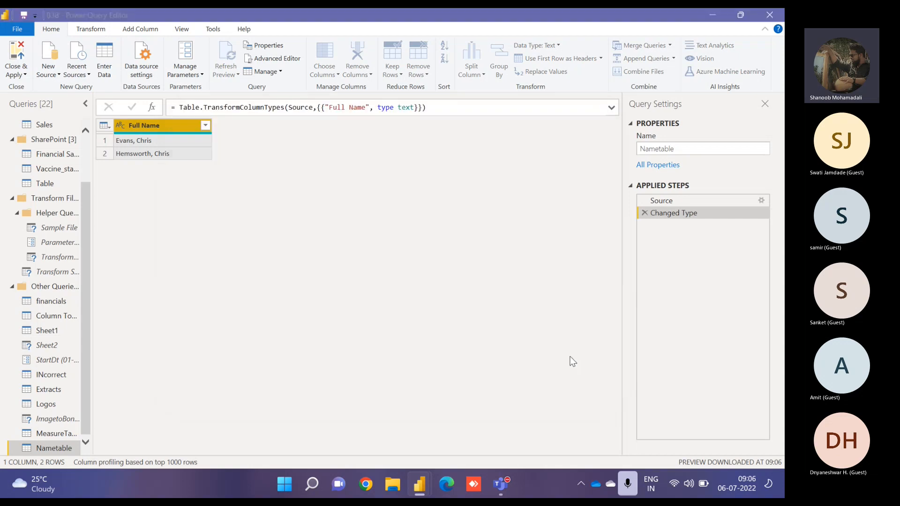
- Duplicate the Full Name column
right_click(161, 128)
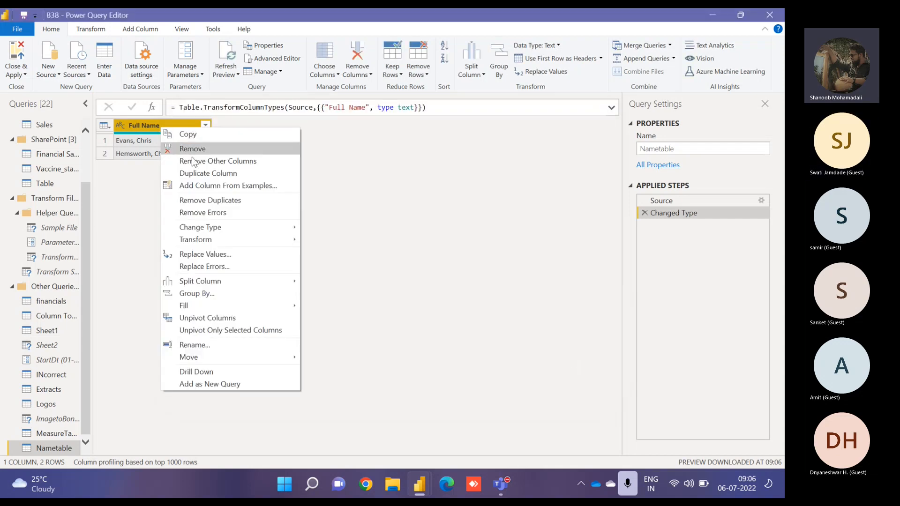
click(206, 174)
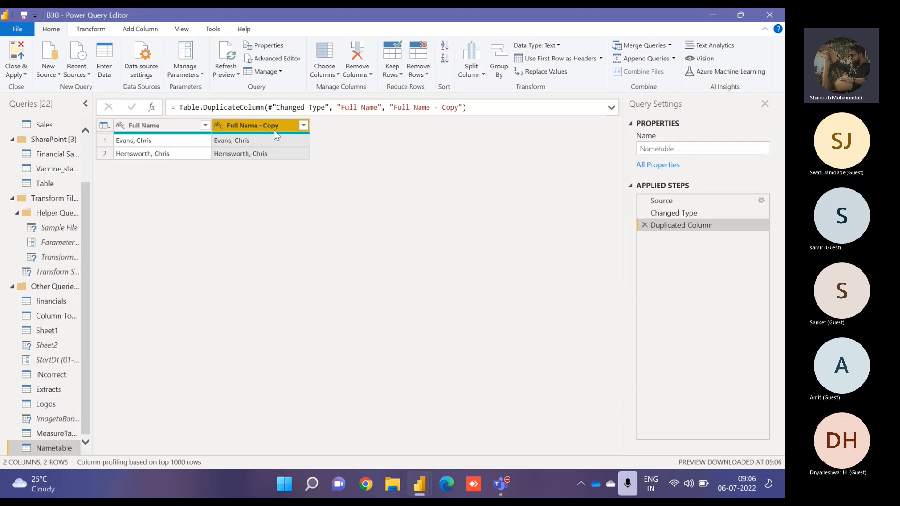
- Split the copied name column by comma at the left-most delimiter
click(471, 70)
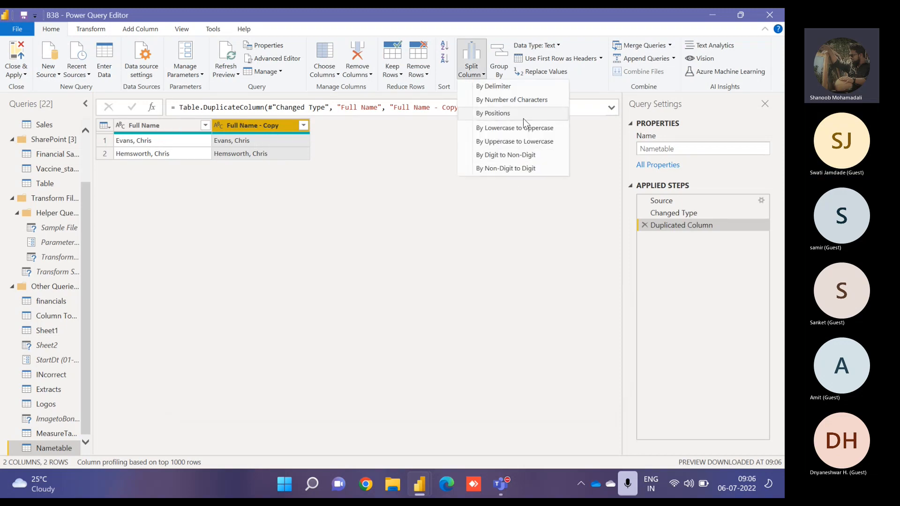
click(495, 87)
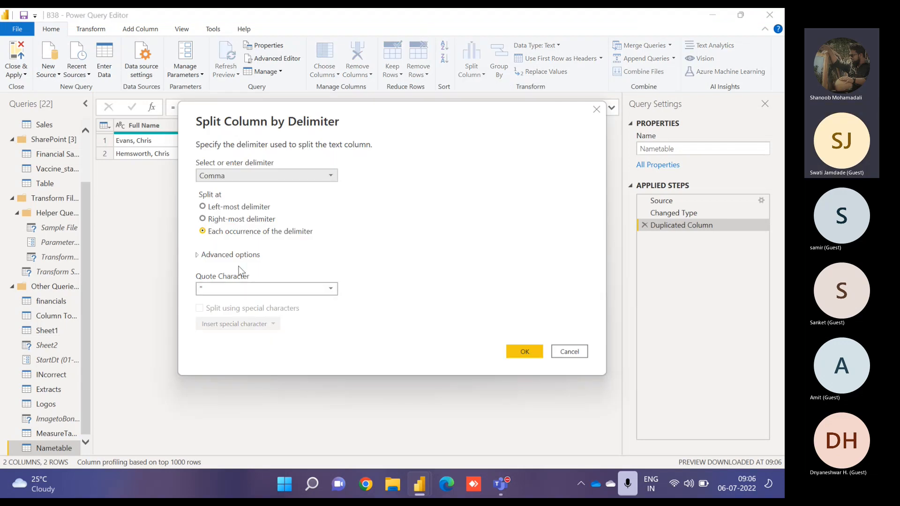
click(221, 207)
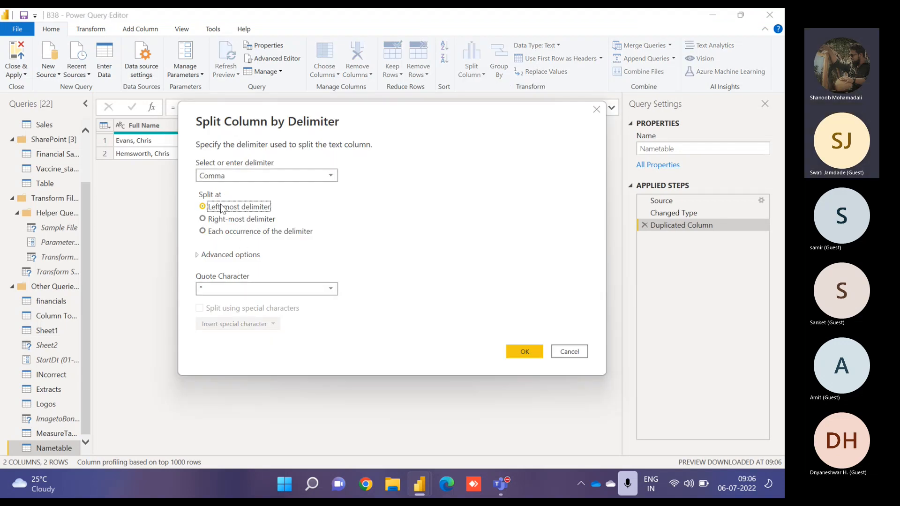
click(520, 350)
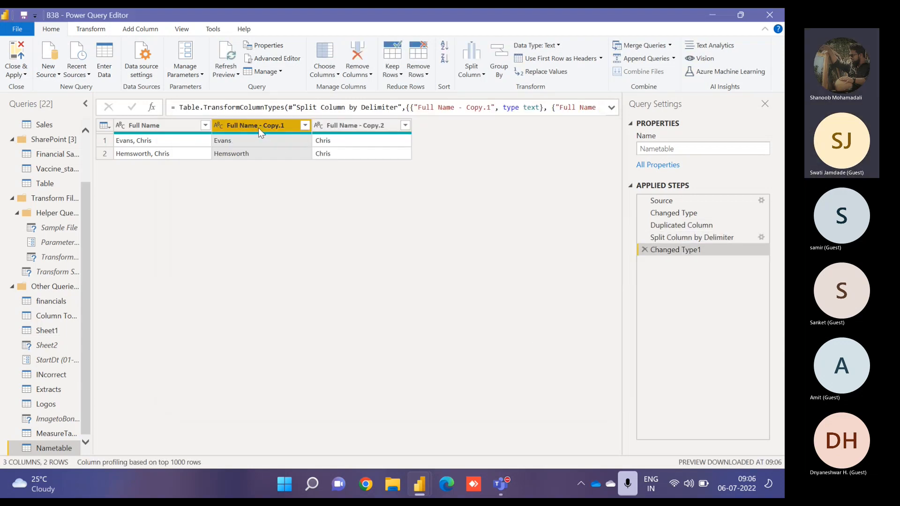
- Trim the whitespace in the Full Name - Copy.2 column
click(355, 140)
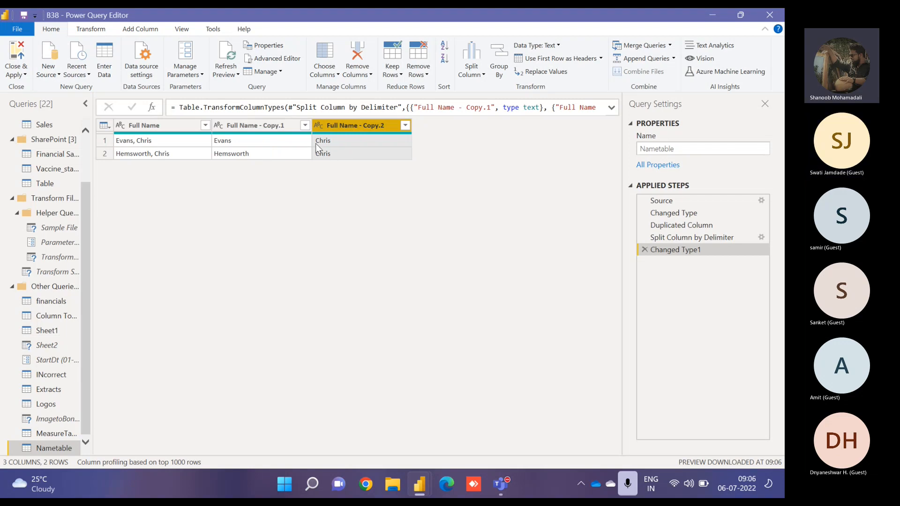
click(92, 29)
click(376, 59)
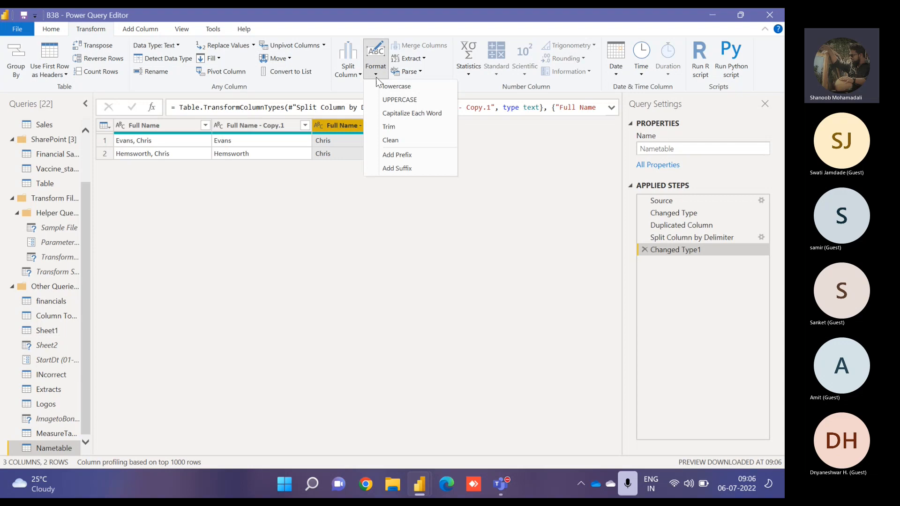
click(389, 126)
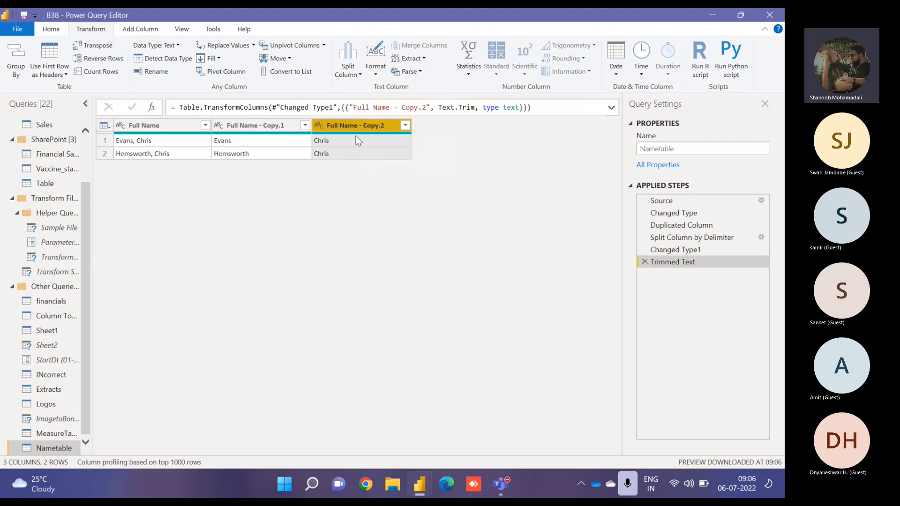
- Merge the two split name columns with a custom "." separator into a new column named Name
ctrl+click(284, 123)
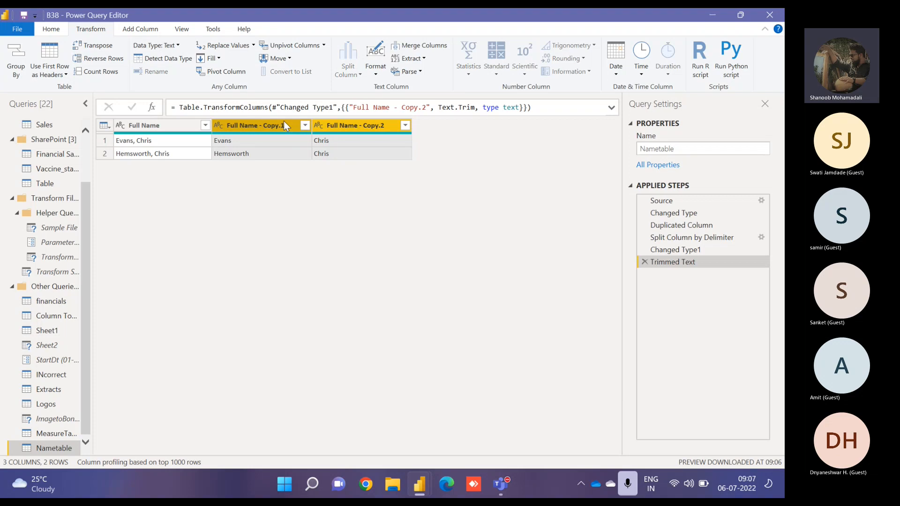
click(355, 125)
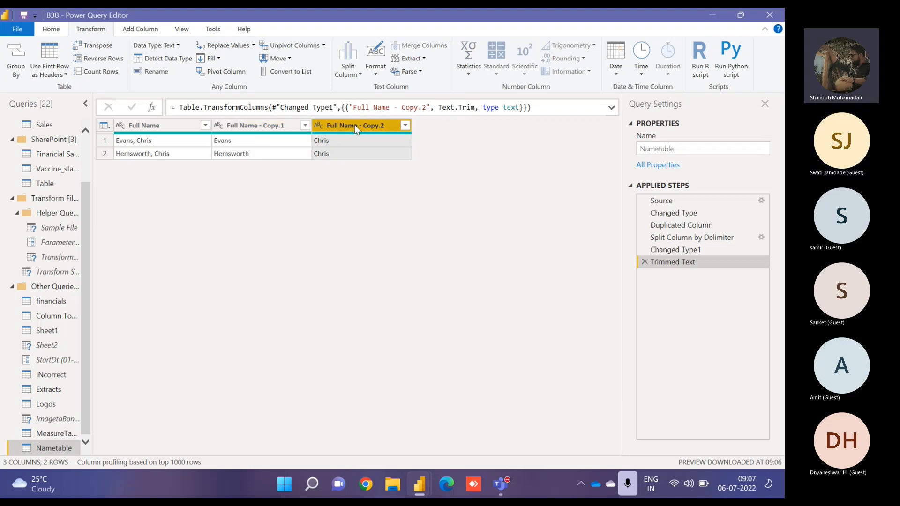
ctrl+click(274, 127)
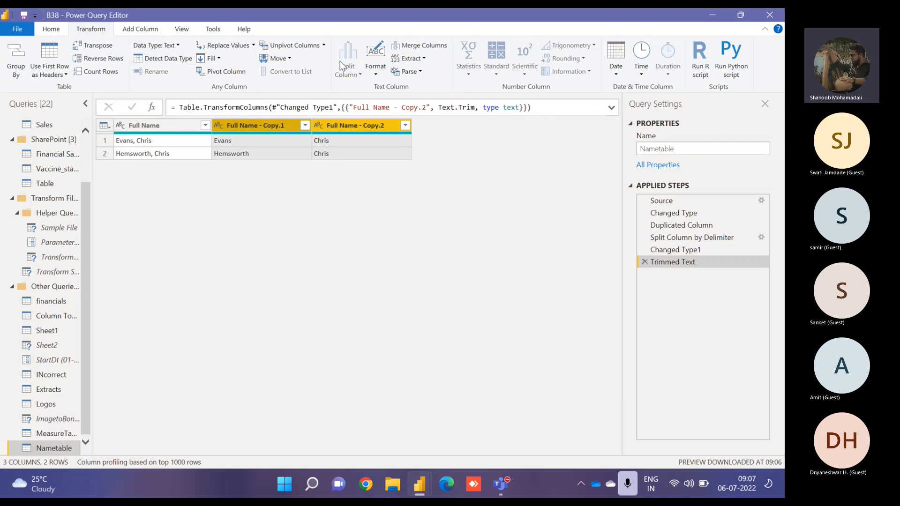
click(404, 49)
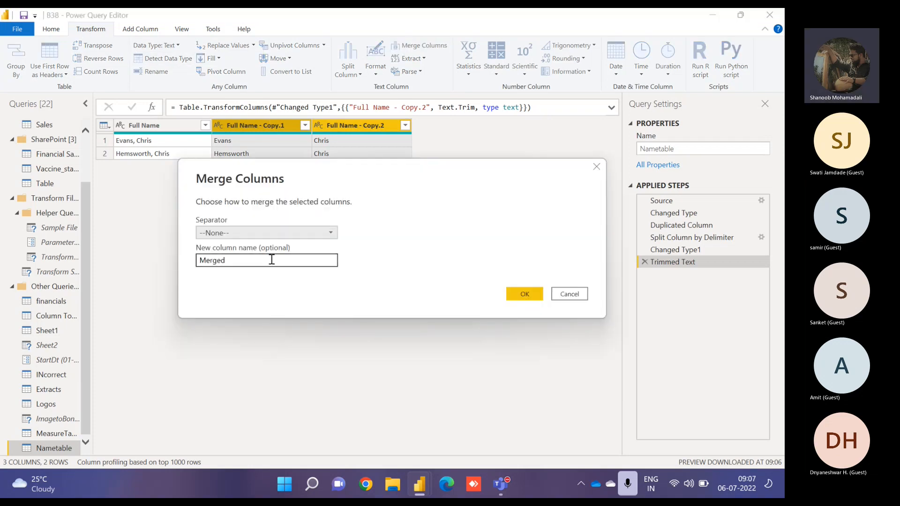
click(233, 234)
click(233, 332)
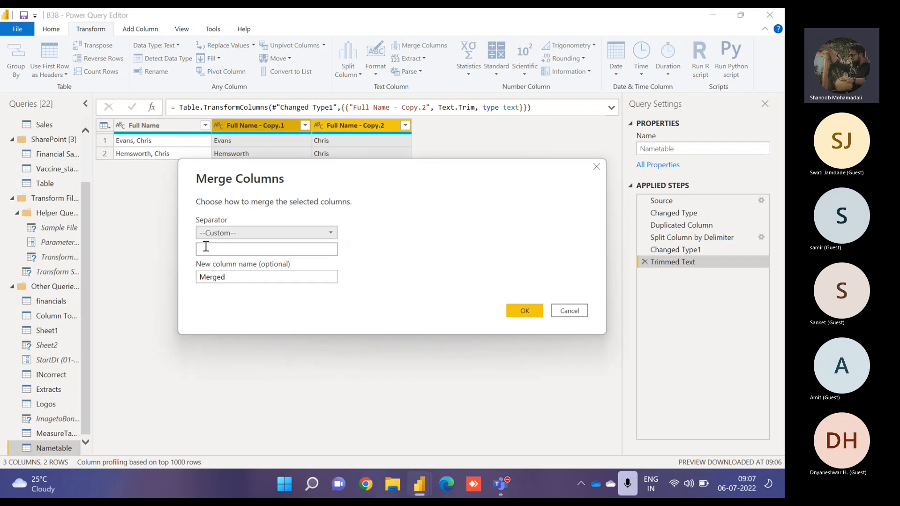
click(204, 248)
text(.)
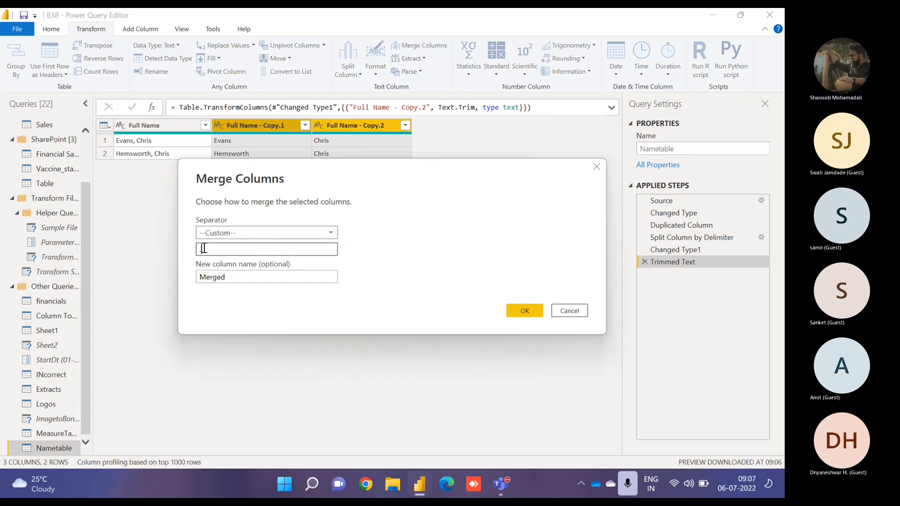
drag(241, 278, 172, 270)
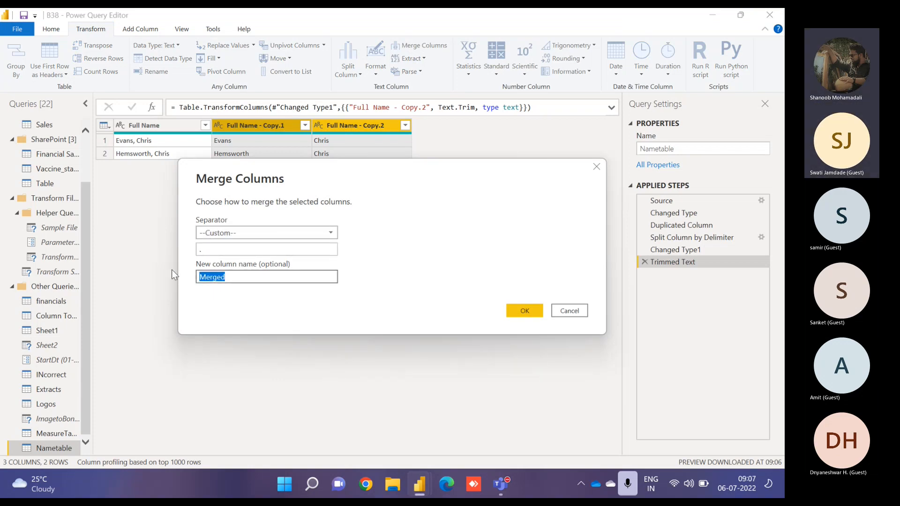
text(Name)
click(523, 310)
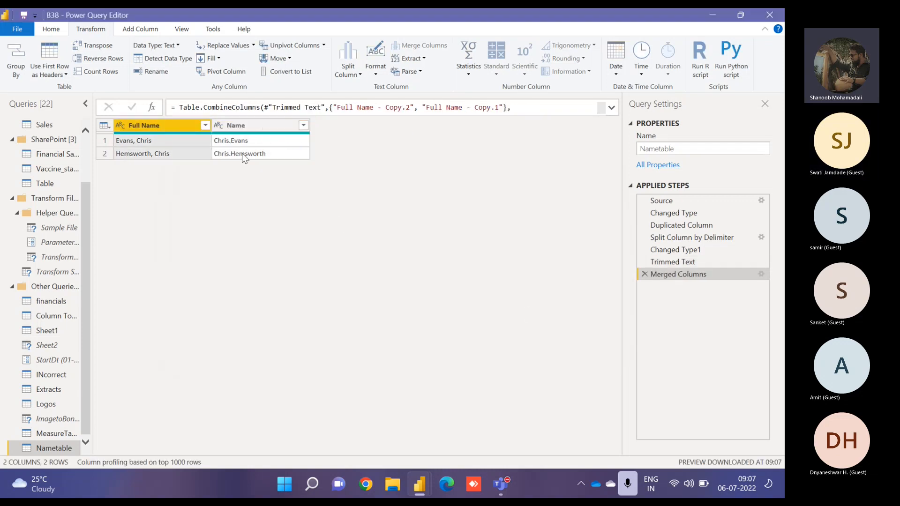
click(251, 127)
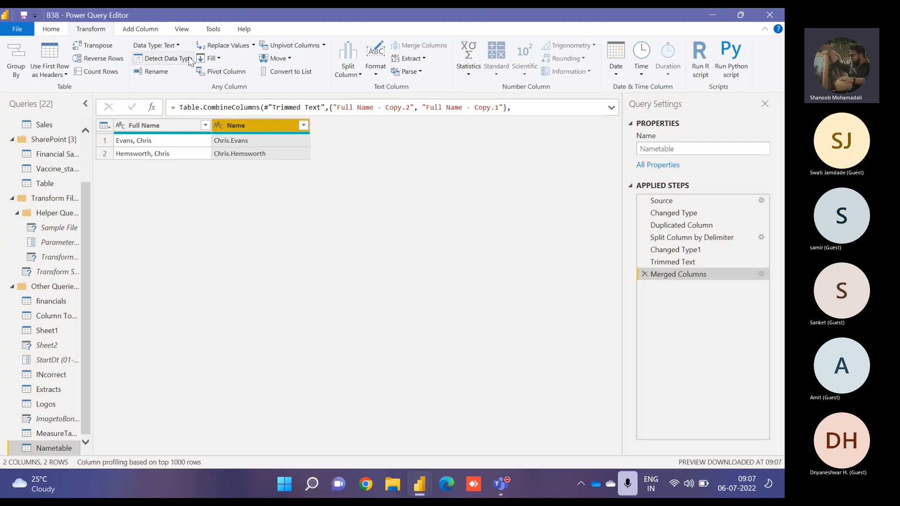
click(376, 75)
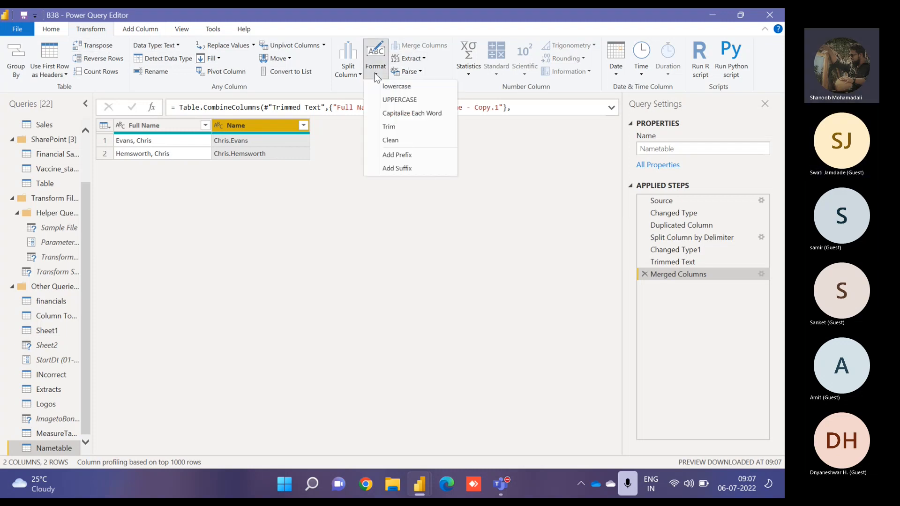
click(405, 166)
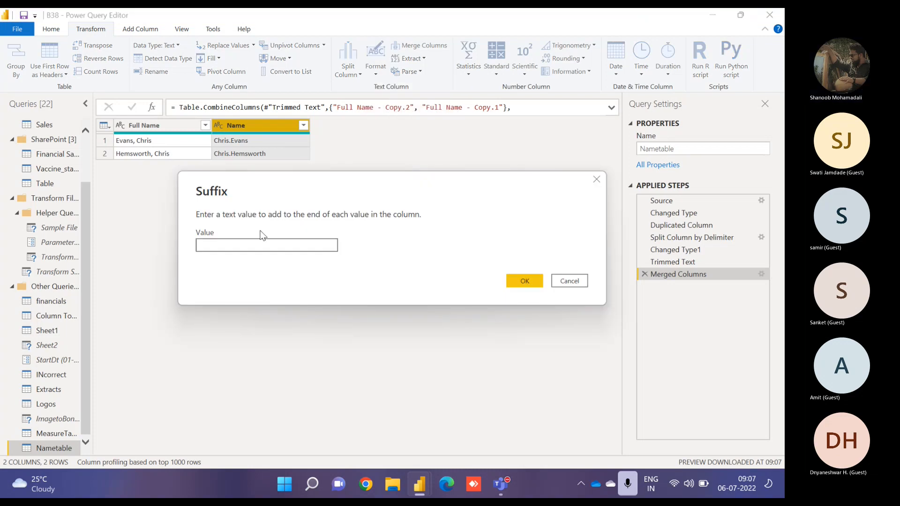
text(@tcl)
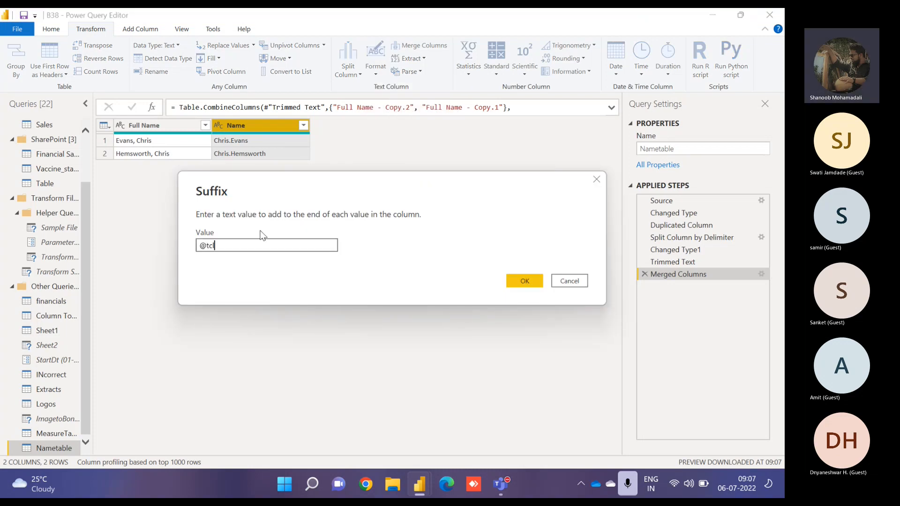
text(.com)
key(Return)
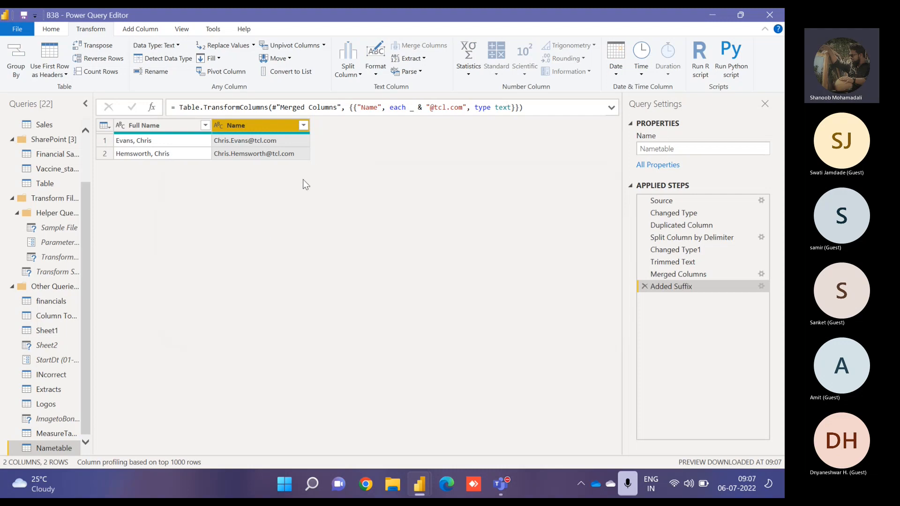
- Delete the applied steps from Changed Type through to the end of the query
right_click(687, 217)
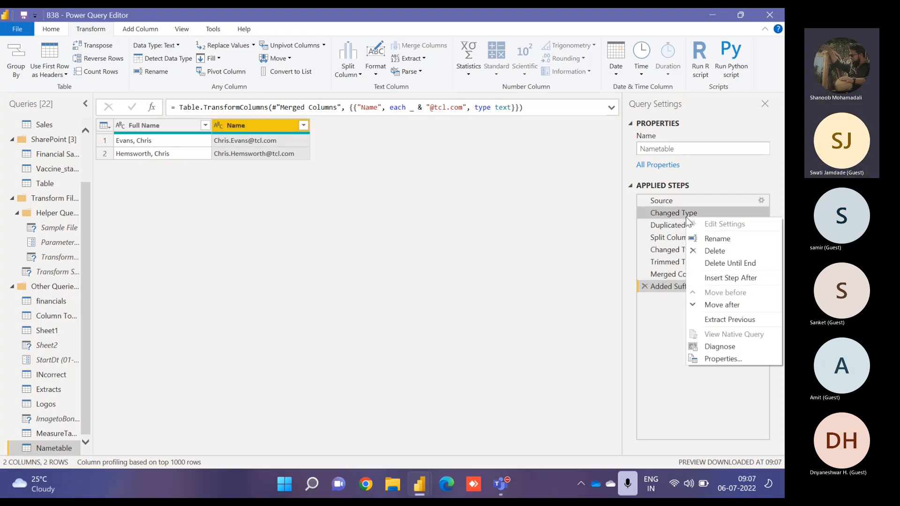
click(720, 264)
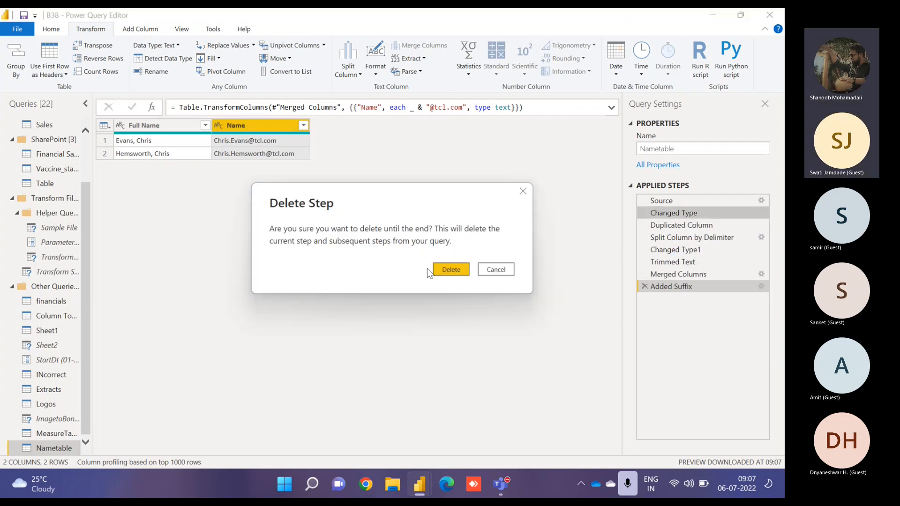
click(441, 272)
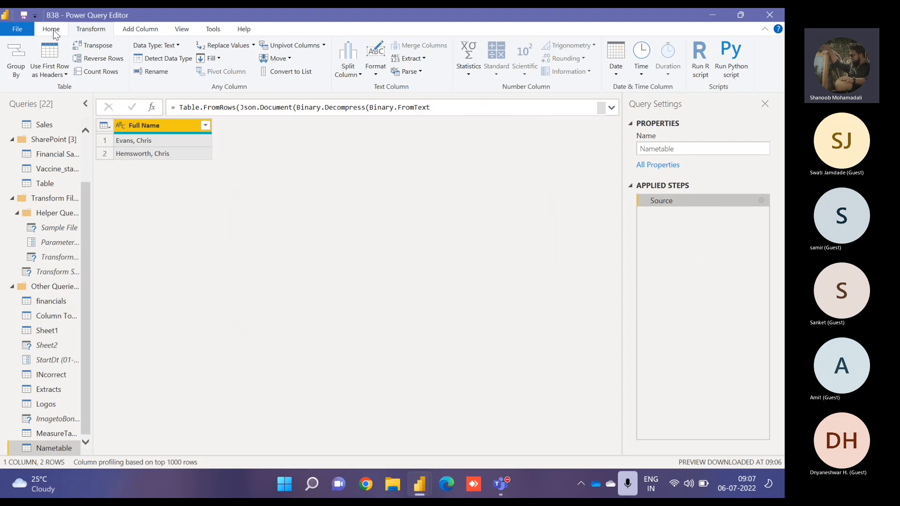
- Close the query editor and replace the table visual's fields with Nametable's Full Name column
click(21, 52)
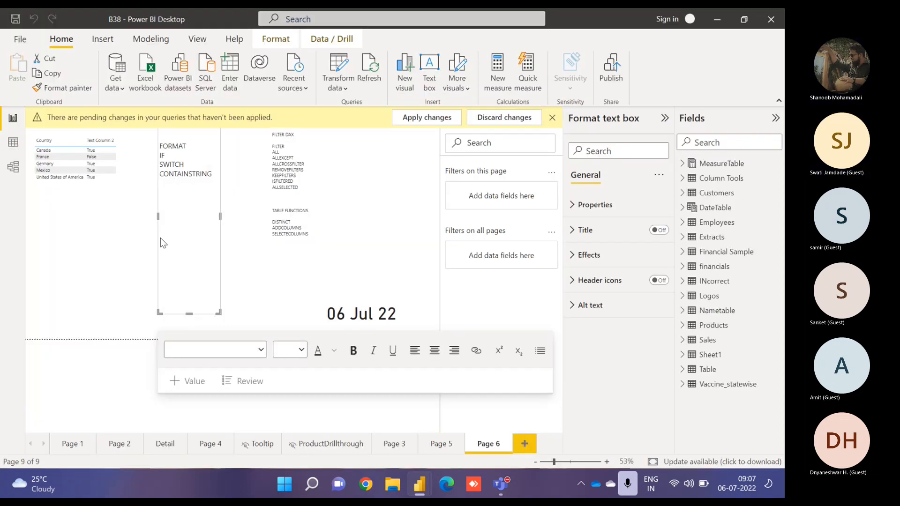
click(112, 181)
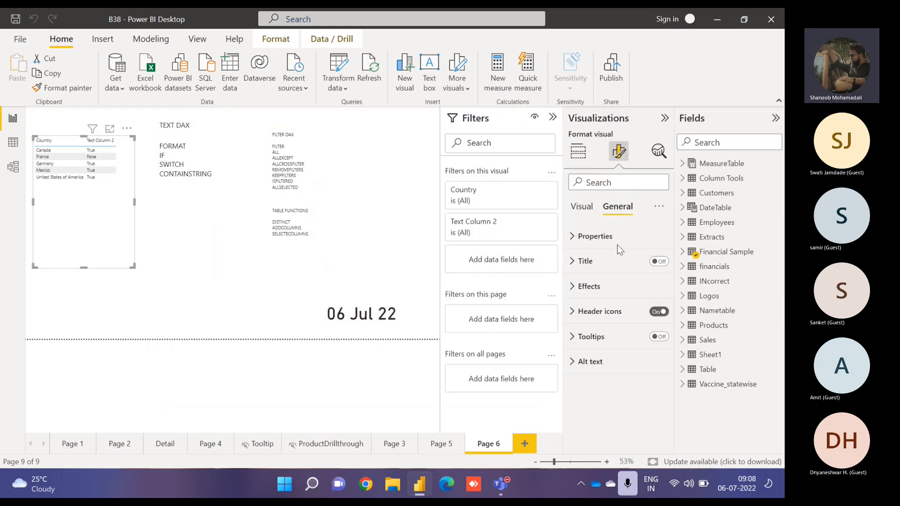
click(579, 150)
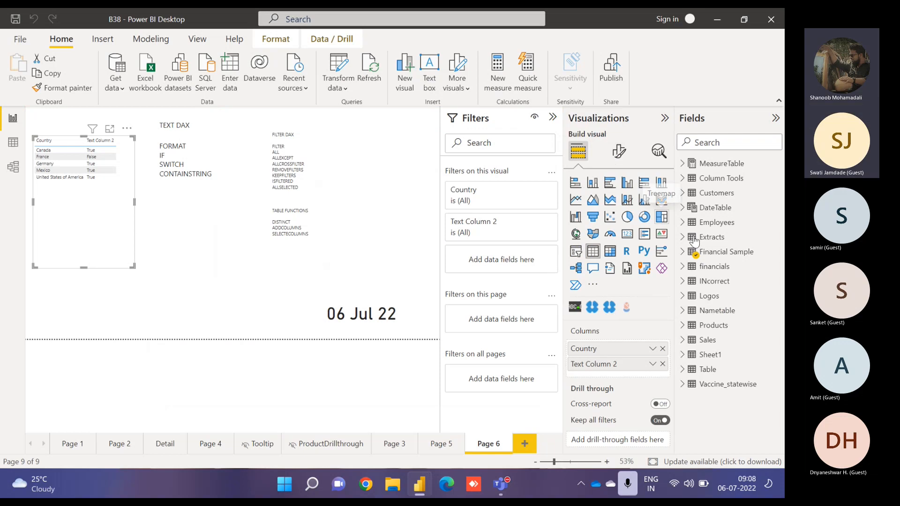
click(662, 348)
click(663, 348)
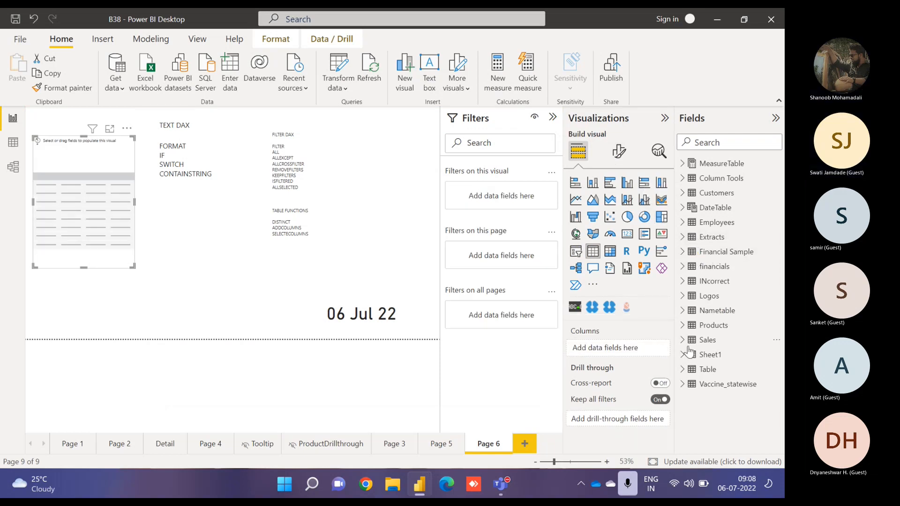
click(683, 311)
click(702, 326)
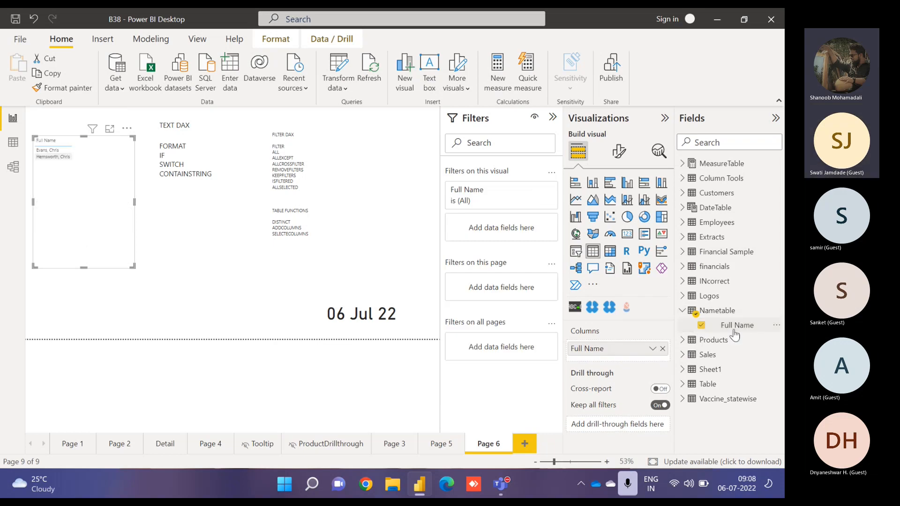
- Create a new calculated column in Nametable
click(775, 325)
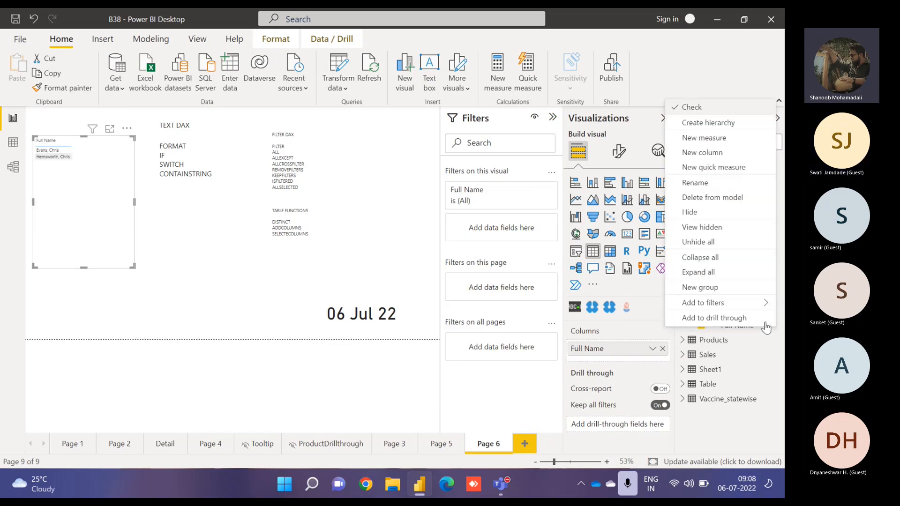
click(703, 152)
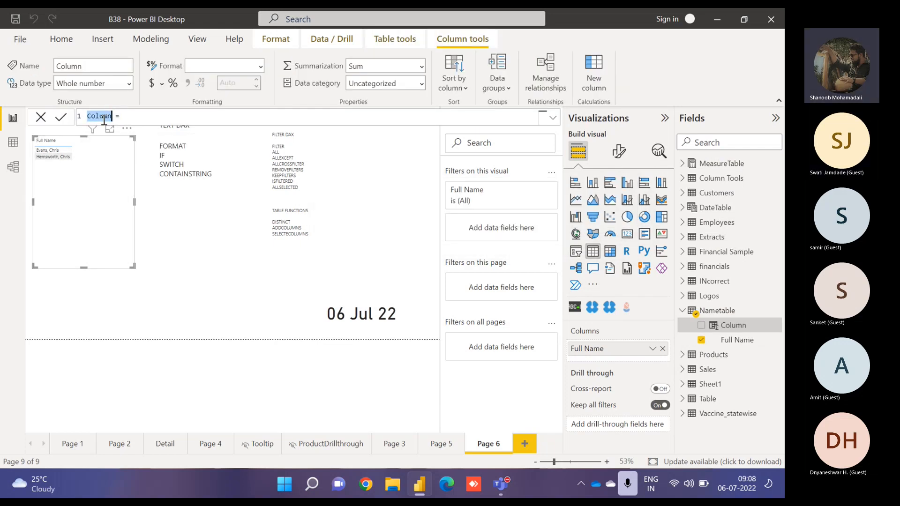
click(104, 117)
click(141, 114)
text(VAR.P()
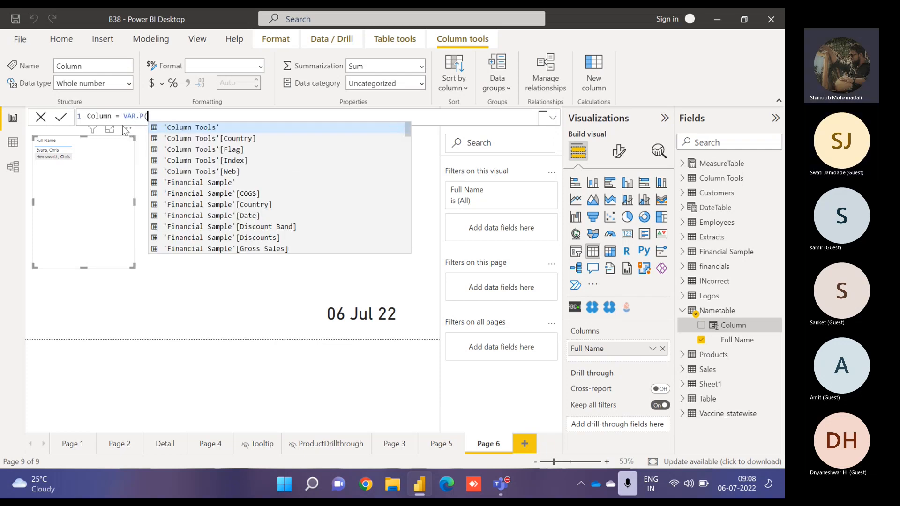
key(BackSpace)
key(BackSpace)
key(BackSpace)
key(BackSpace)
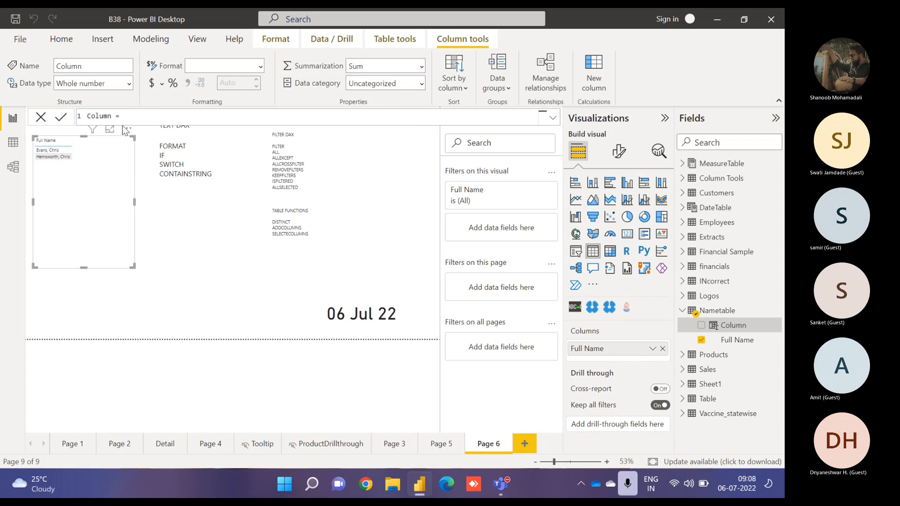
- Define a variable del as FIND(",",Nametable[Full Name],1,0) in the column formula
text(var)
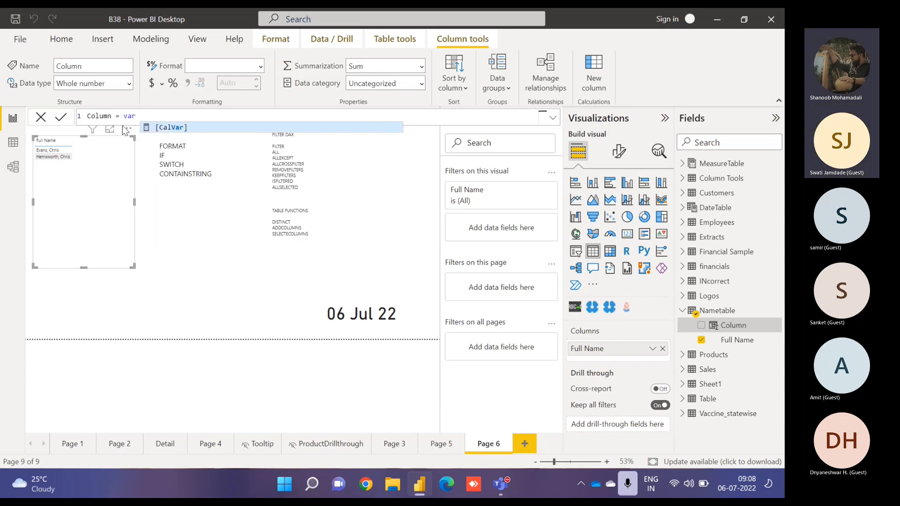
text( del = )
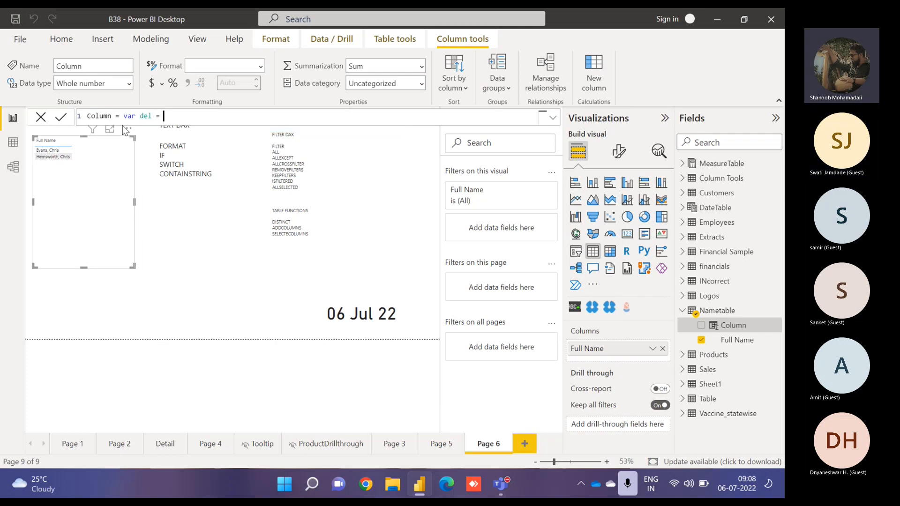
text(FIND()
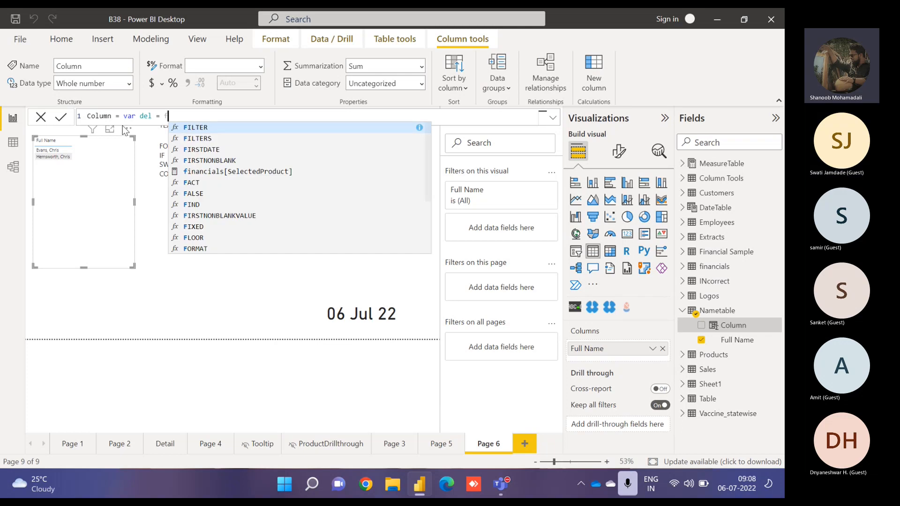
text(")
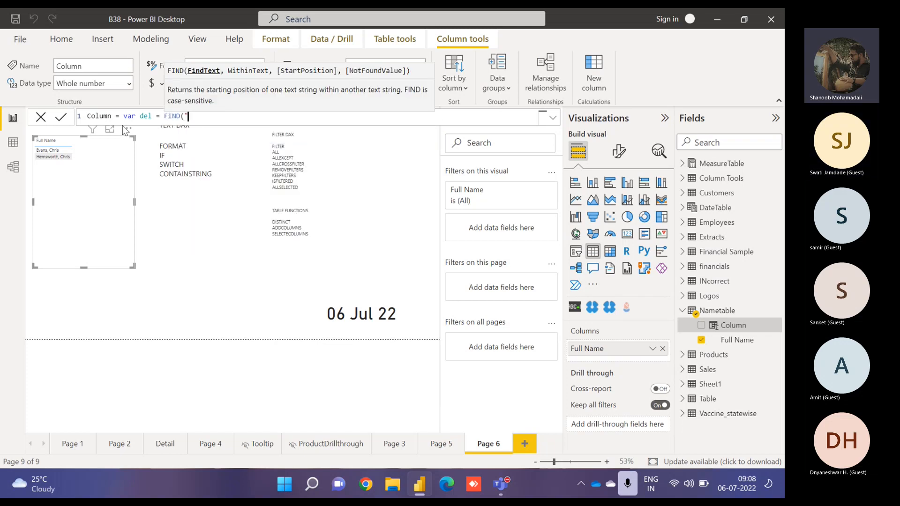
text(,",)
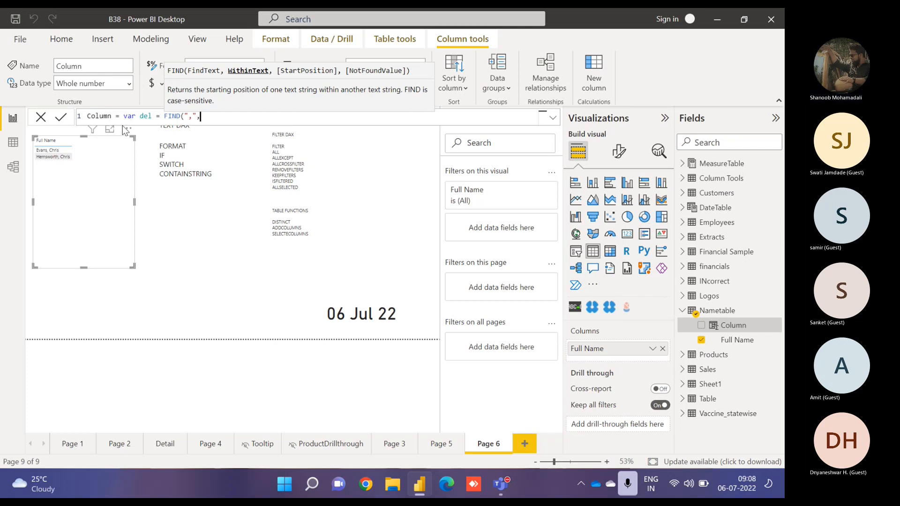
text(full)
key(Tab)
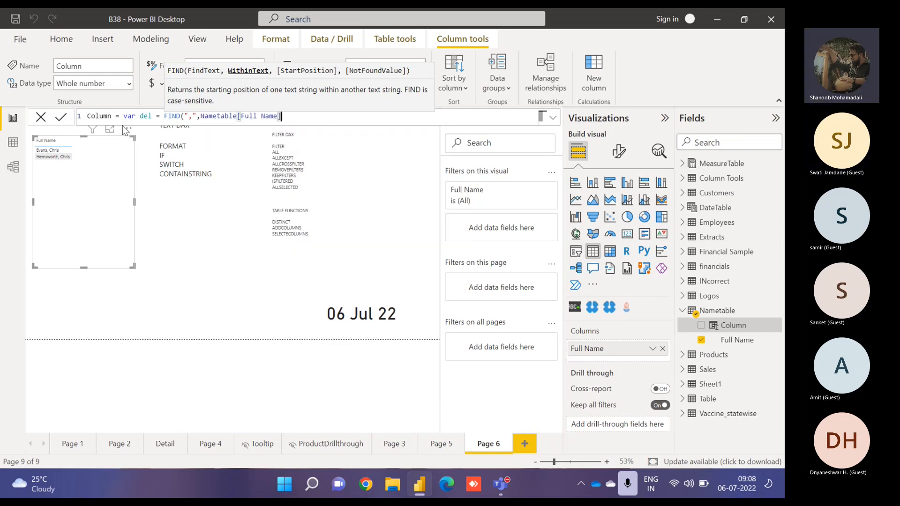
text(,)
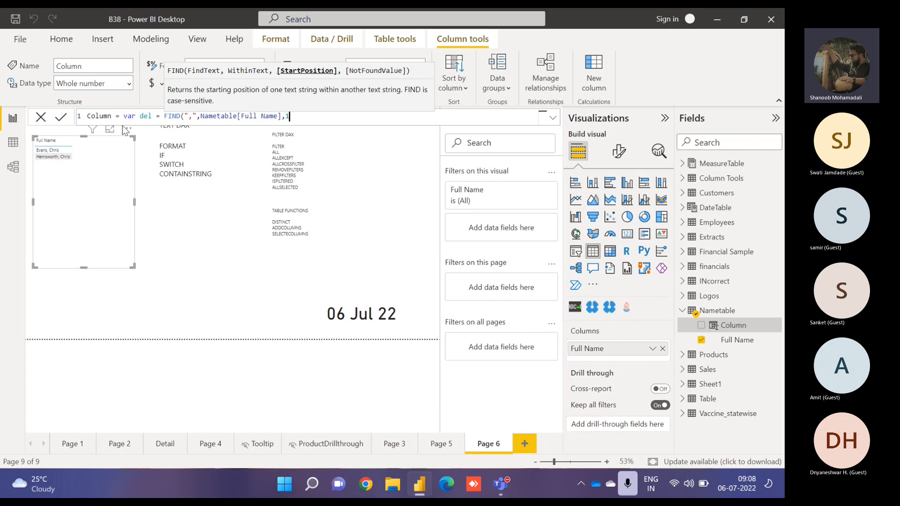
text(1,0))
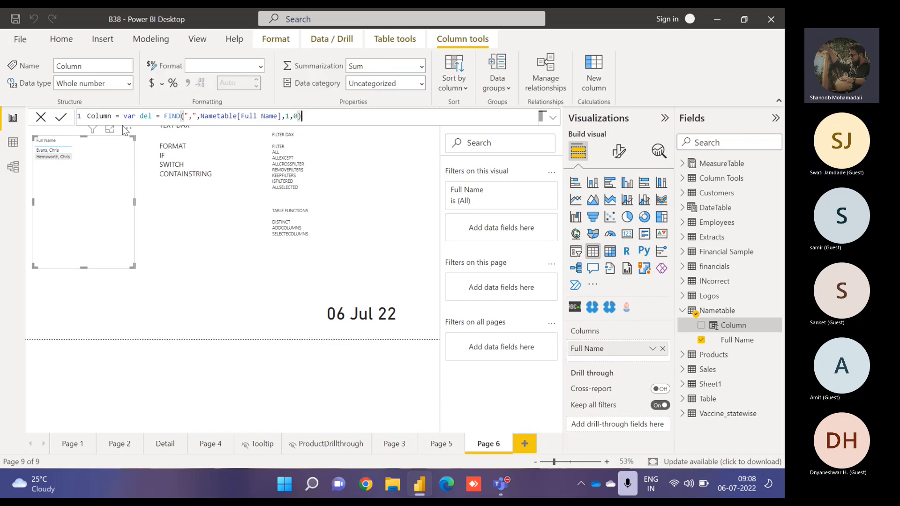
key(shift+Return)
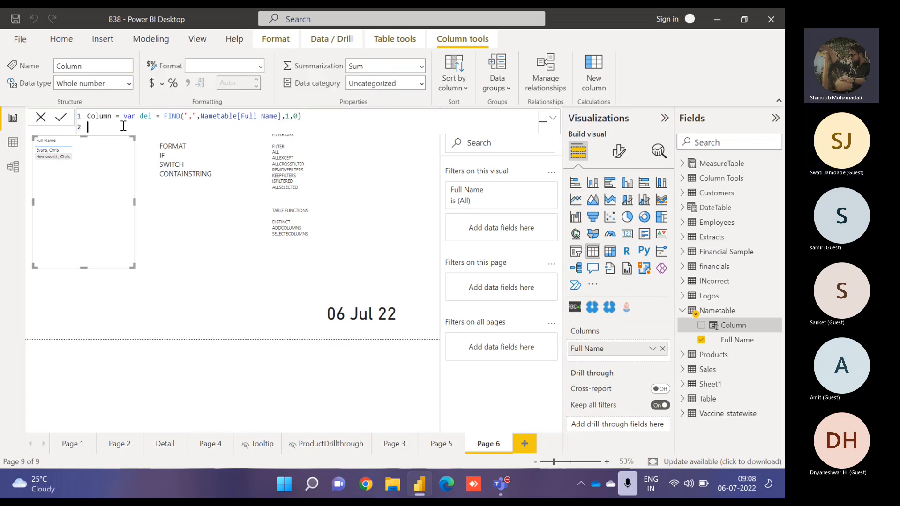
- Return LEFT(Nametable[Full Name],del) and commit the column formula
text(var)
text(urn)
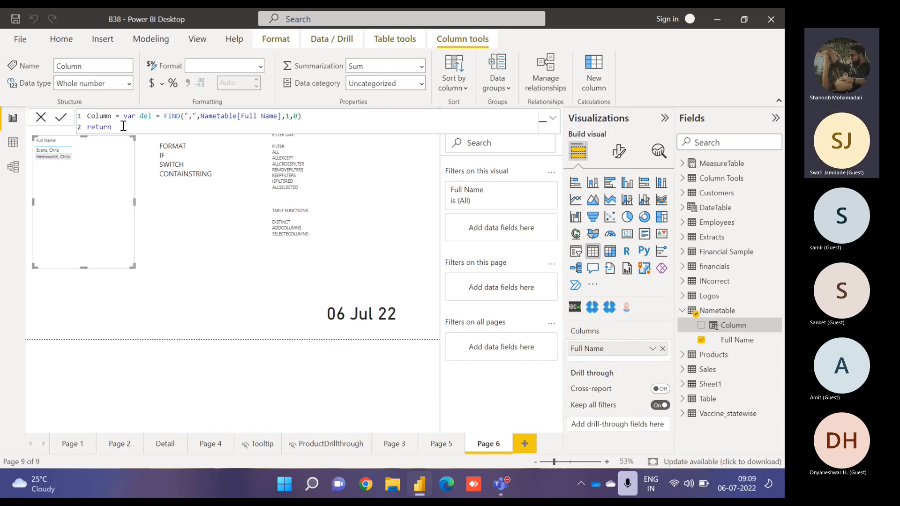
key(shift+Return)
text(left)
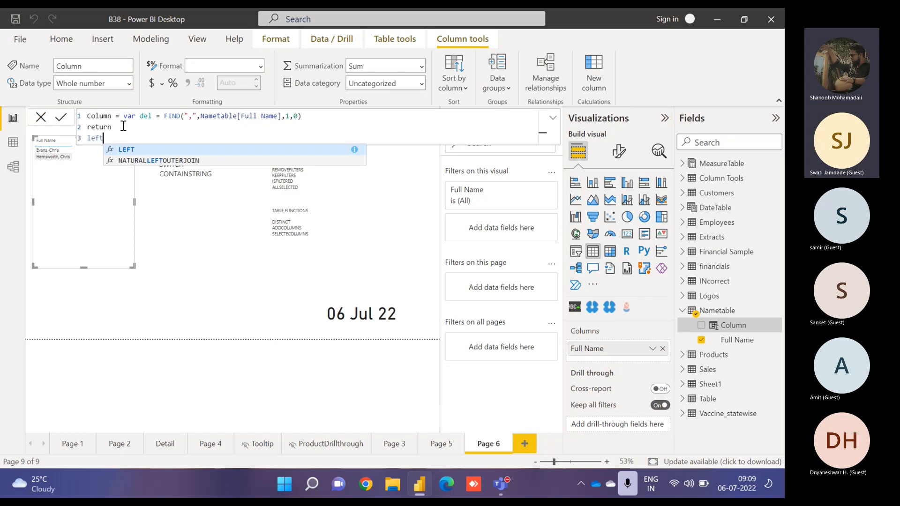
key(Tab)
text(full)
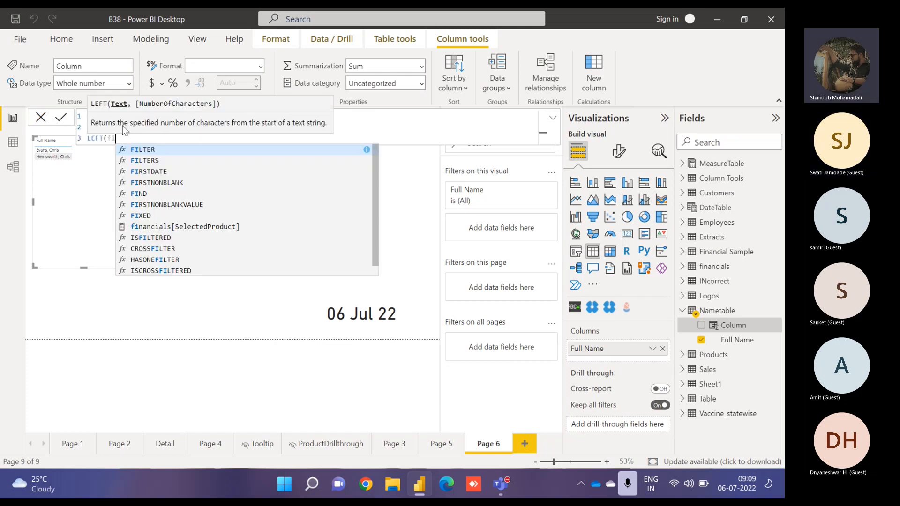
key(Tab)
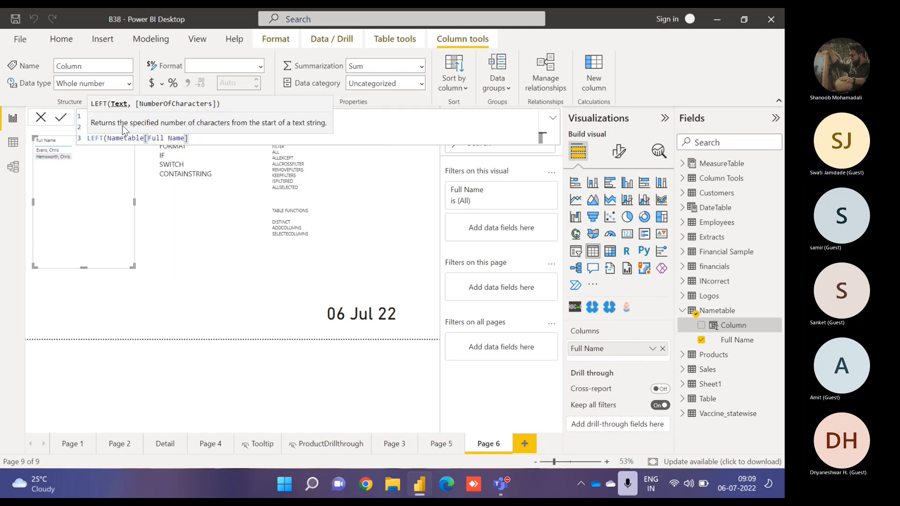
text(,)
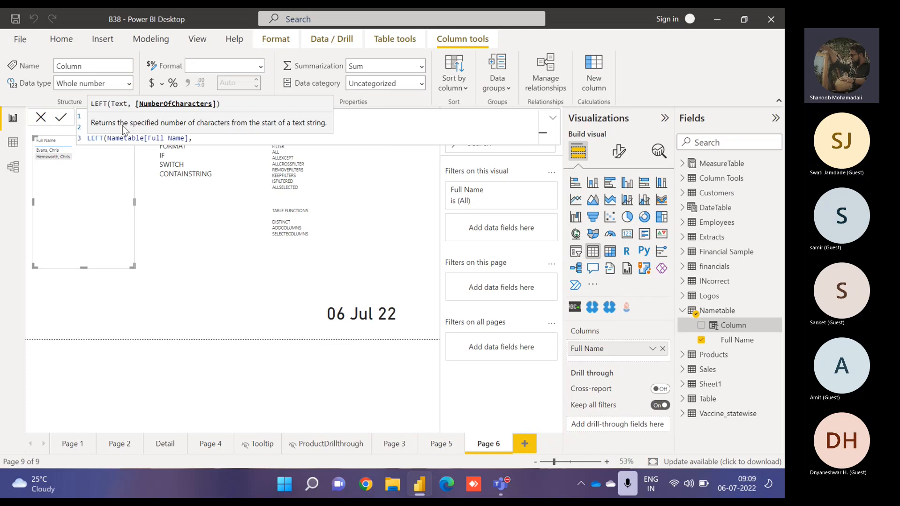
text(2)
key(BackSpace)
text(4)
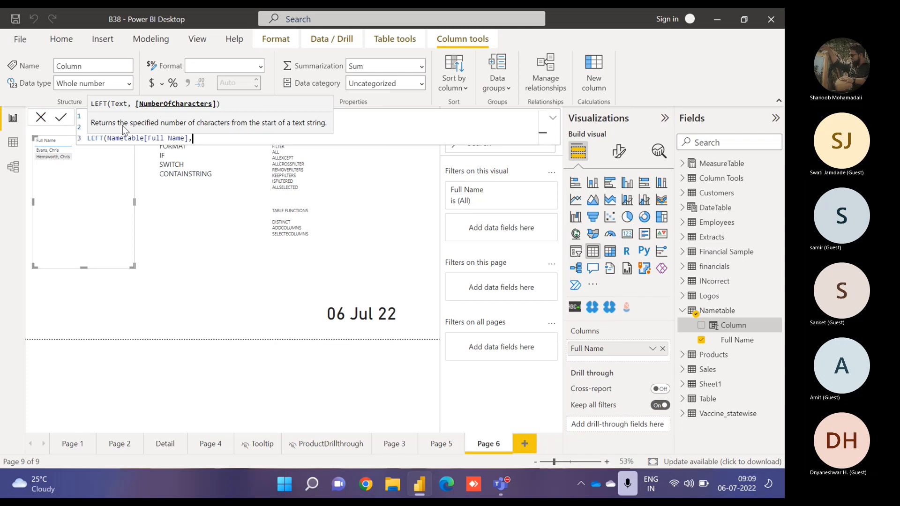
key(BackSpace)
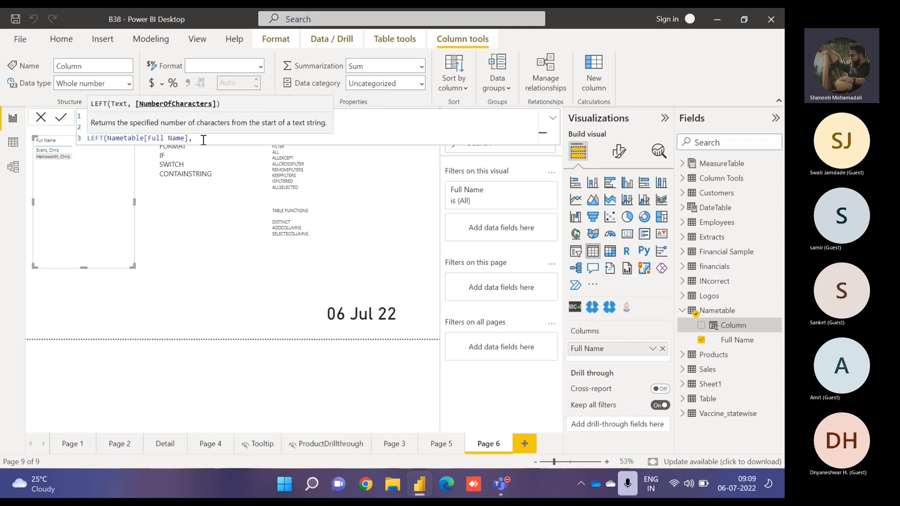
text(del))
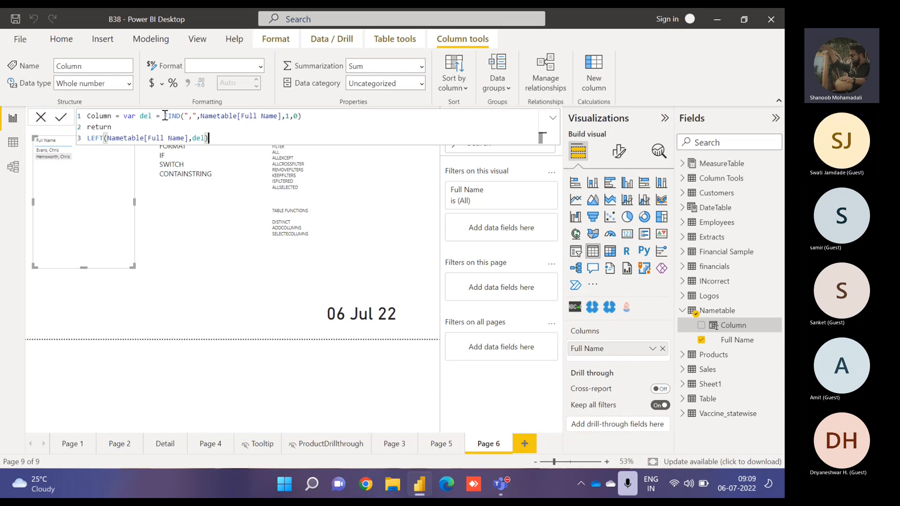
drag(165, 116, 310, 118)
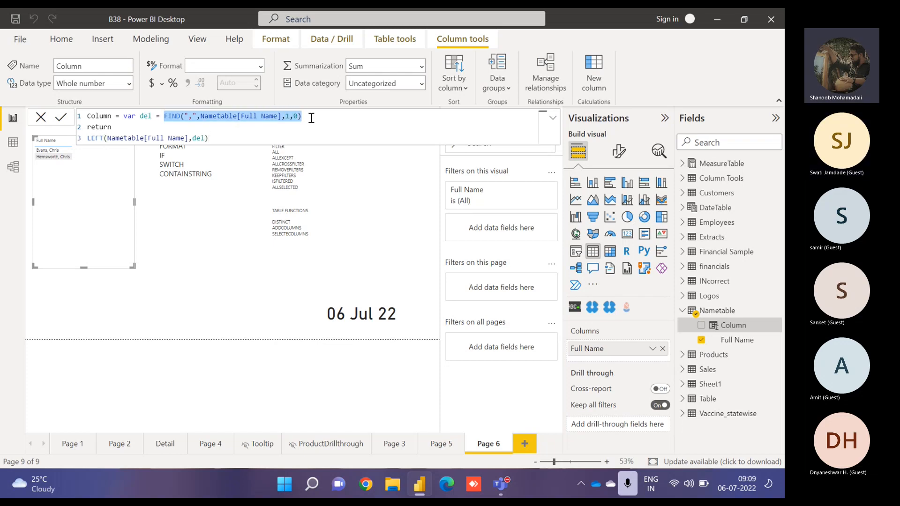
click(238, 137)
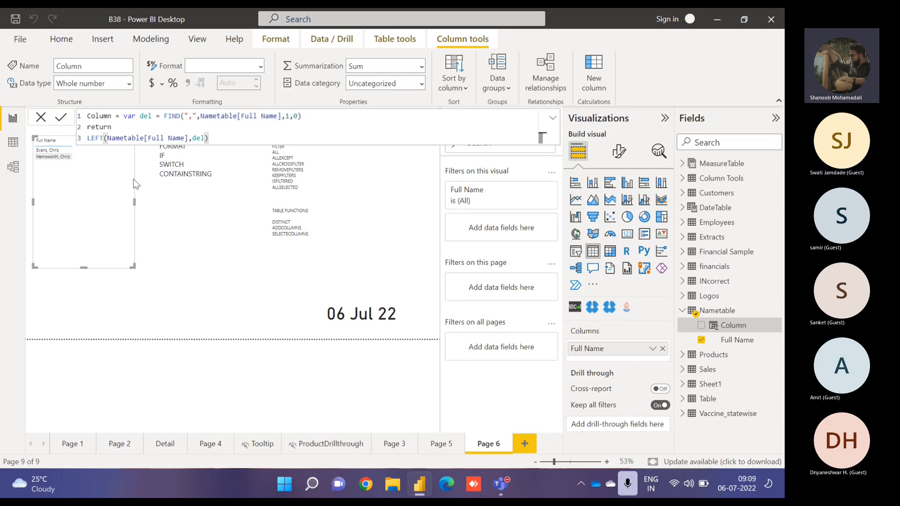
key(Return)
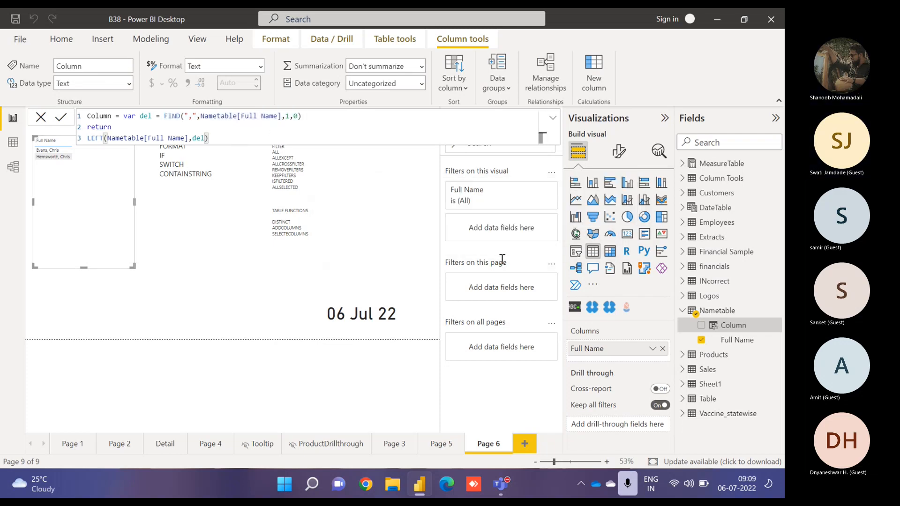
- Add the new column to the table visual and view the visual in focus mode
click(702, 326)
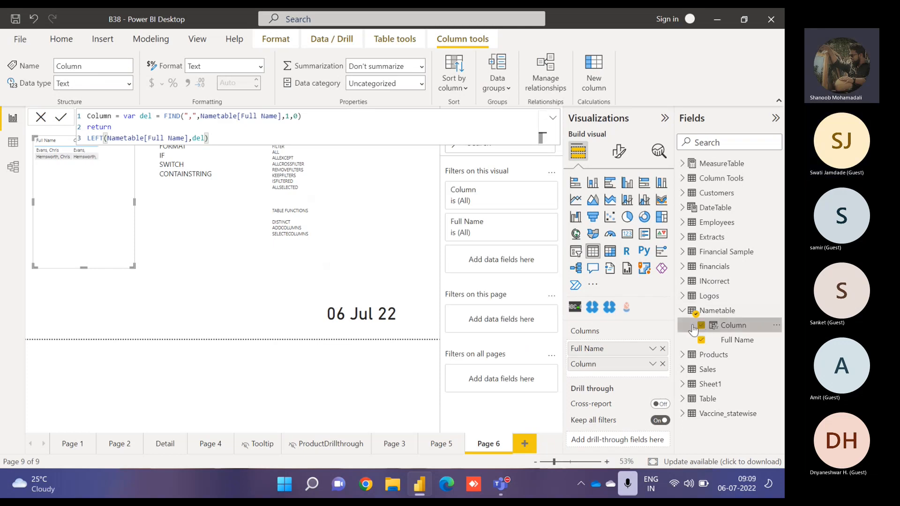
drag(91, 176, 108, 259)
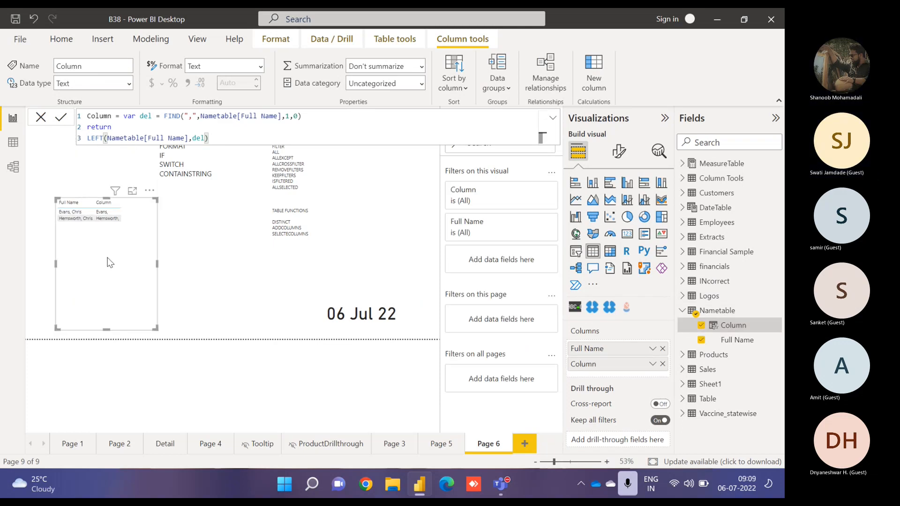
click(133, 192)
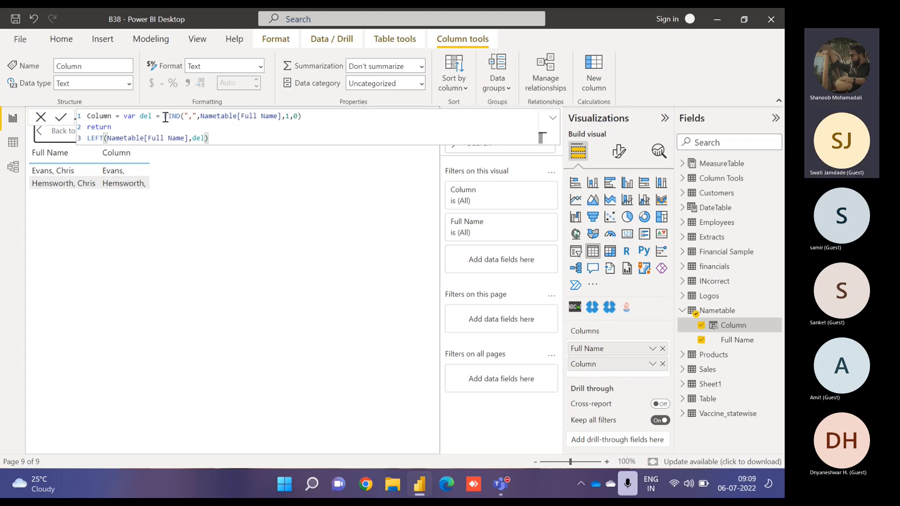
- Subtract 1 from the FIND result in the del variable so the comma is excluded
drag(165, 117, 300, 117)
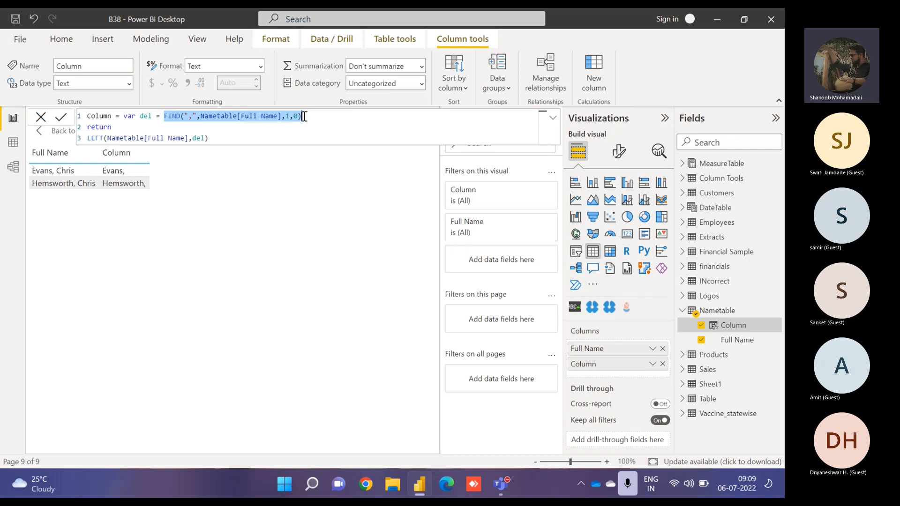
click(304, 116)
text(-1)
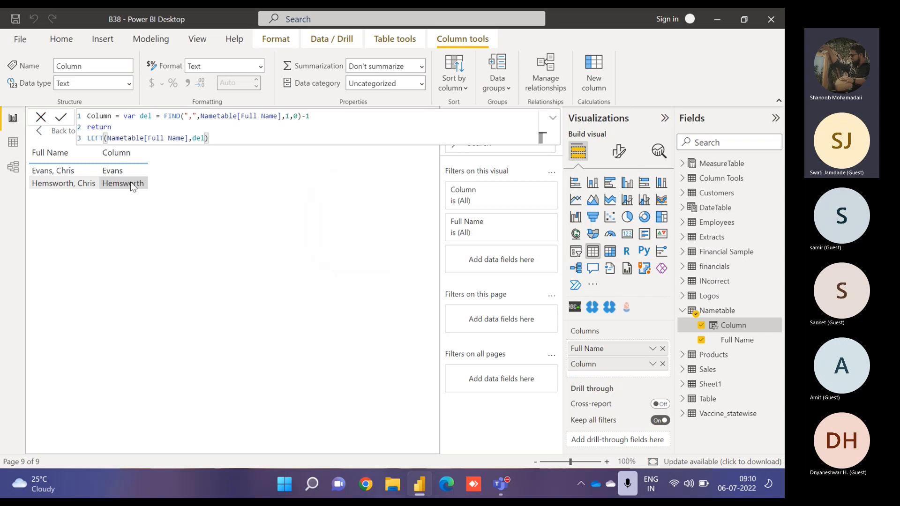
- Rename the column to Last Name in the formula
double_click(105, 119)
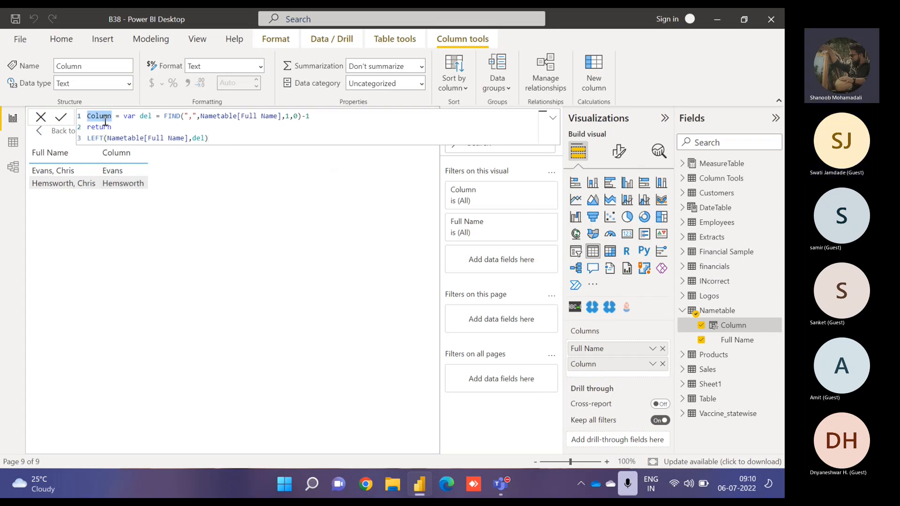
text(Last Name)
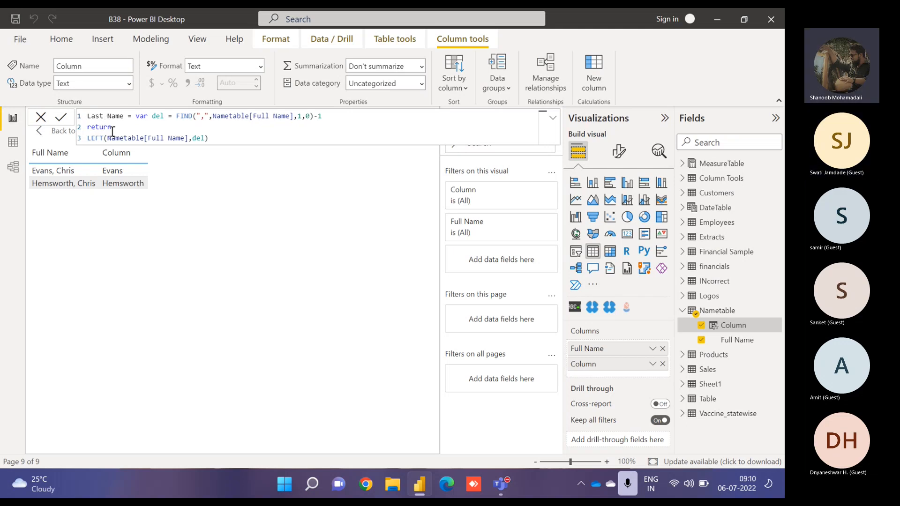
- Rename the column to Email ID in the formula
drag(104, 116, 54, 120)
key(Delete)
key(Delete)
key(Delete)
key(Delete)
key(Delete)
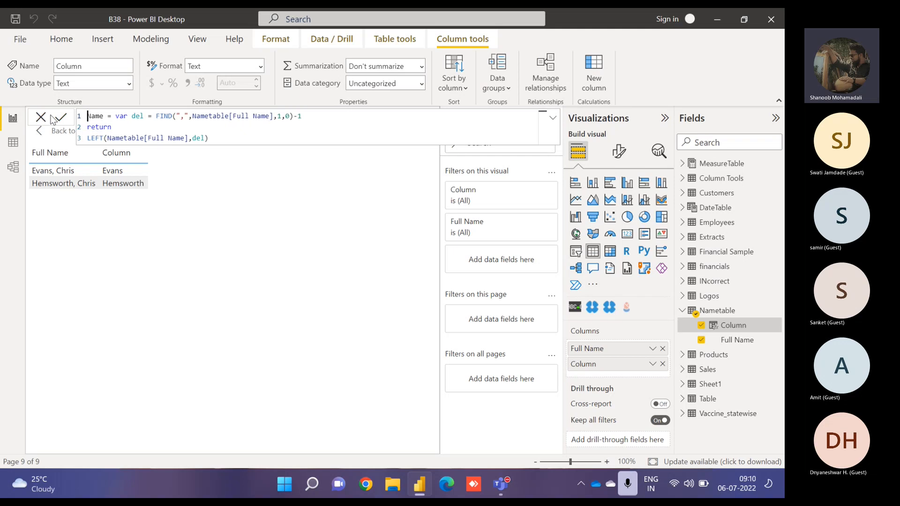
text(Email ID)
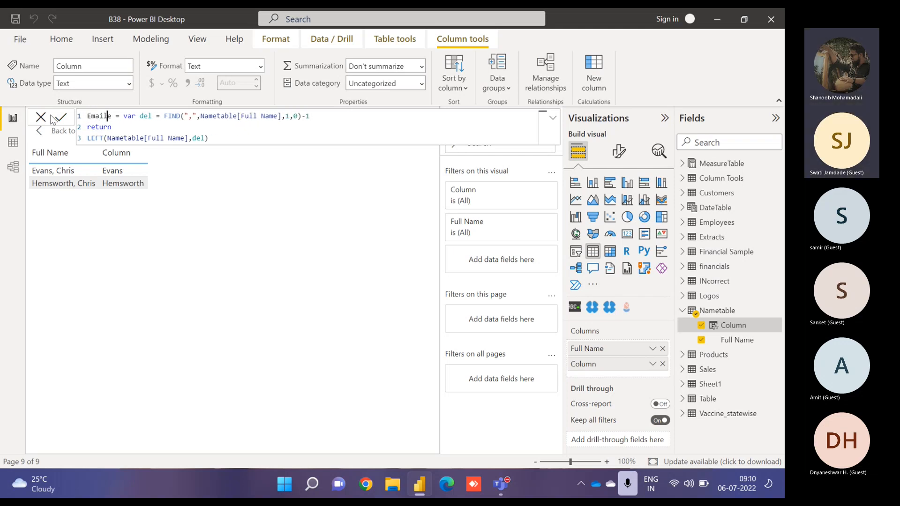
key(Delete)
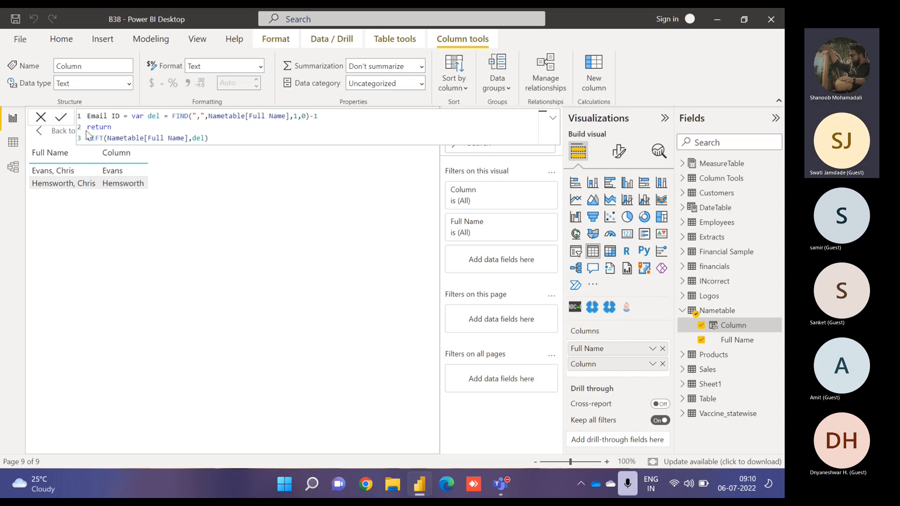
- Replace the returned LEFT expression with a lastname variable defined as LEFT(Nametable[Full Name],del)
drag(89, 138, 222, 136)
key(Delete)
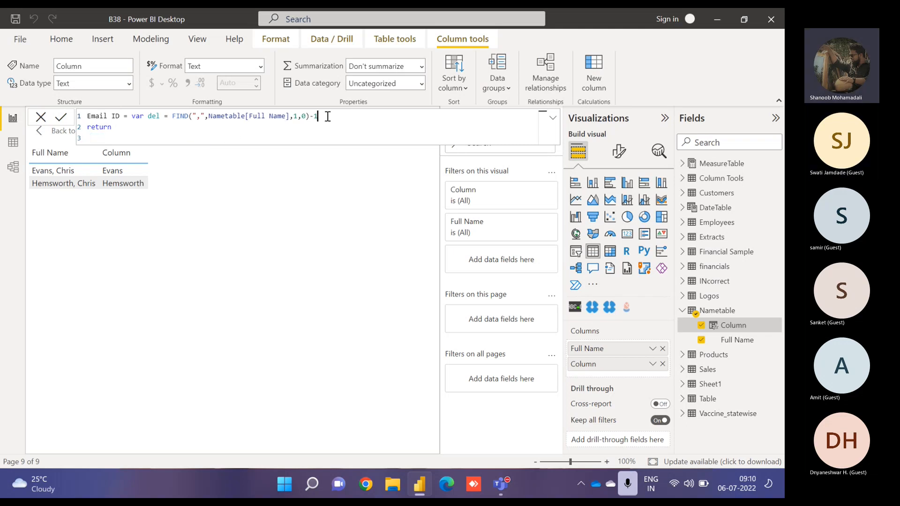
key(shift+Return)
text(var)
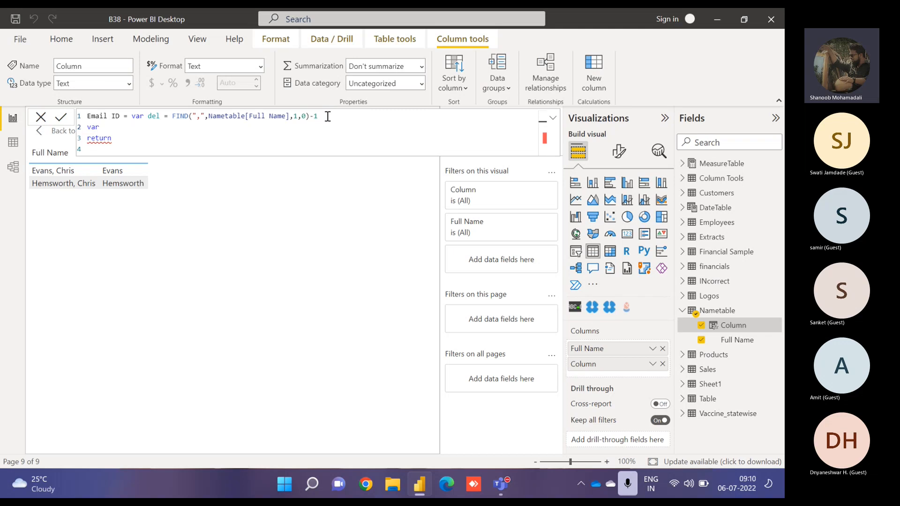
text( last)
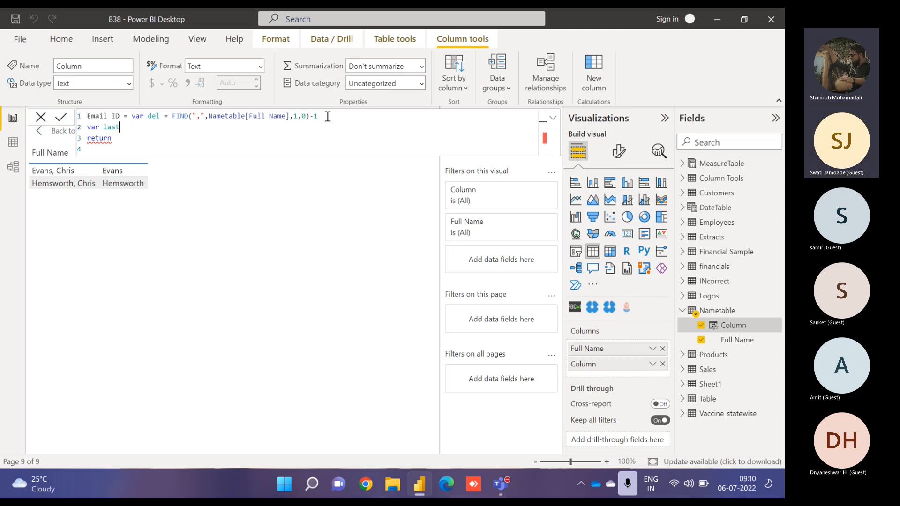
text(name = LEFT(Nametable[Full Name],del))
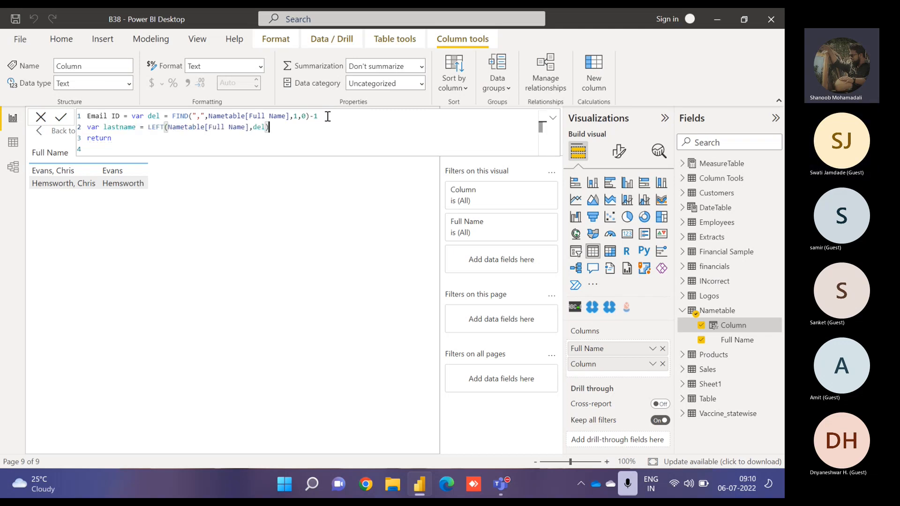
key(Return)
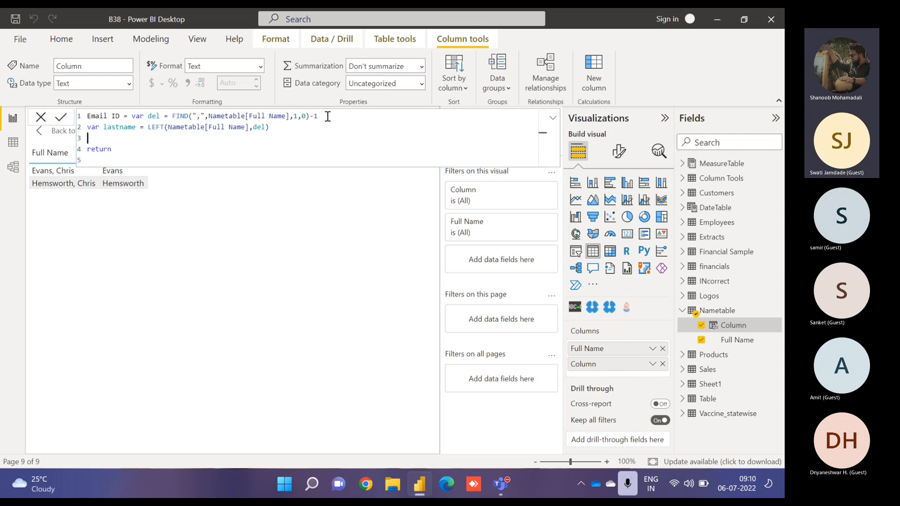
- Add a del2 variable that finds the space: FIND(" ",Nametable[Full Name],1,0)
text(var )
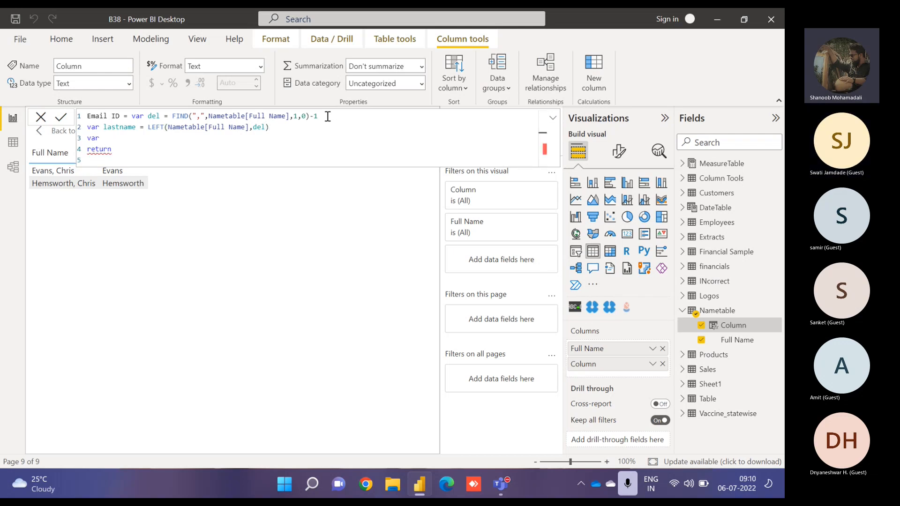
text(del2 = FIND()
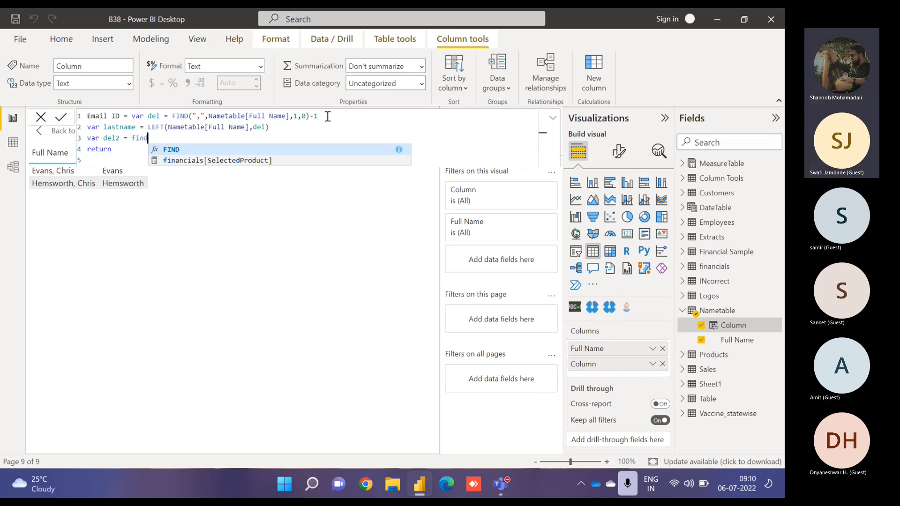
text(" )
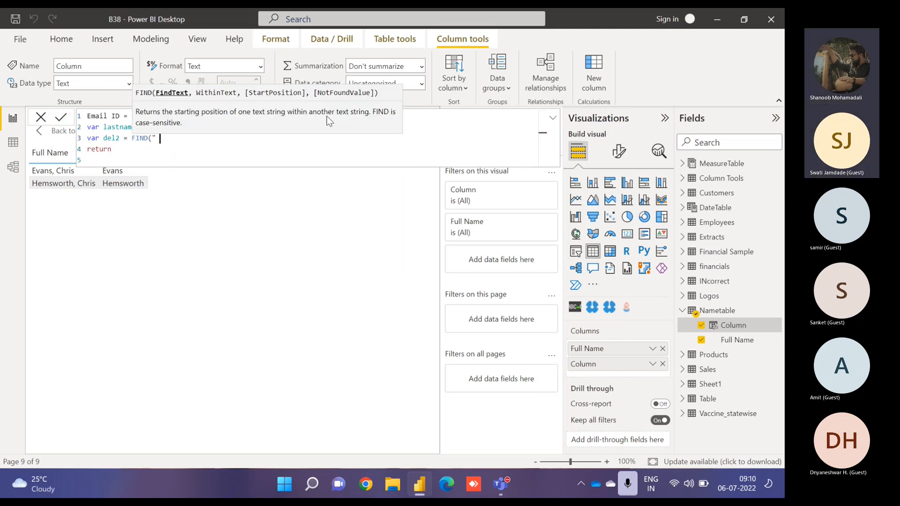
text(",fil)
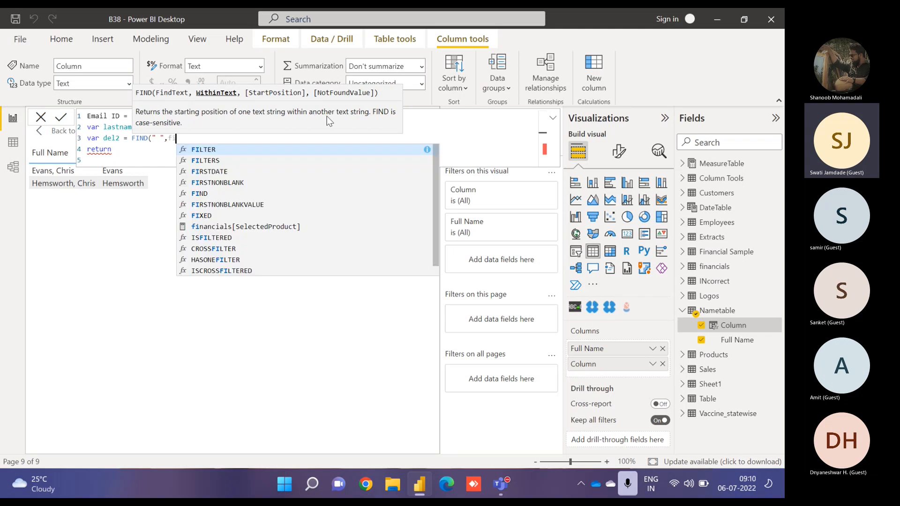
key(BackSpace)
key(BackSpace)
text(ull)
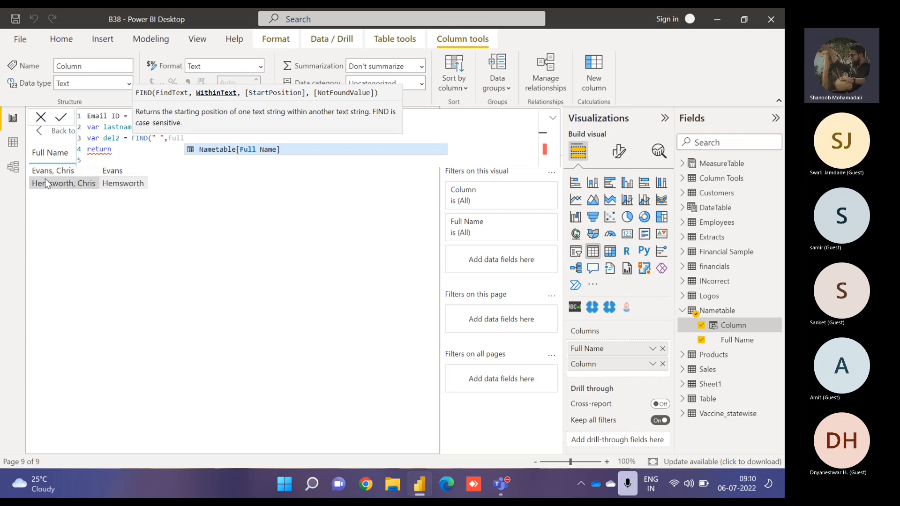
click(195, 149)
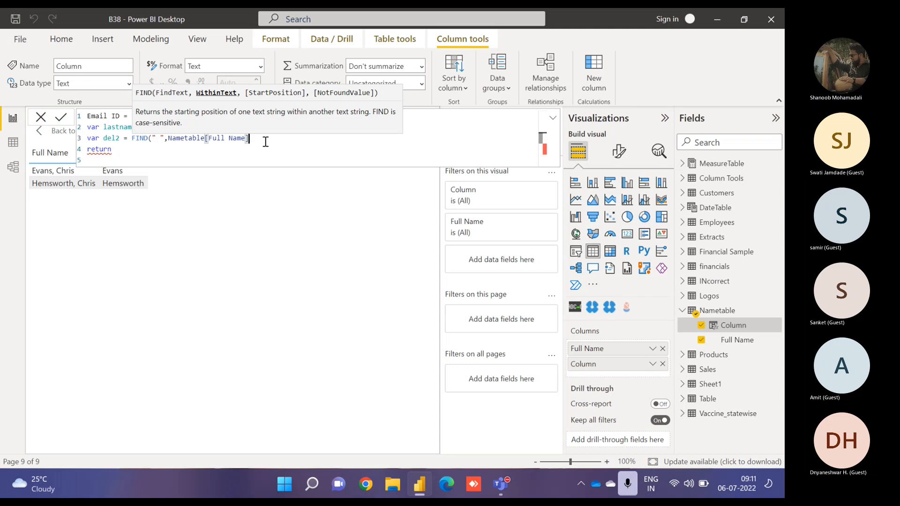
text(,1,)
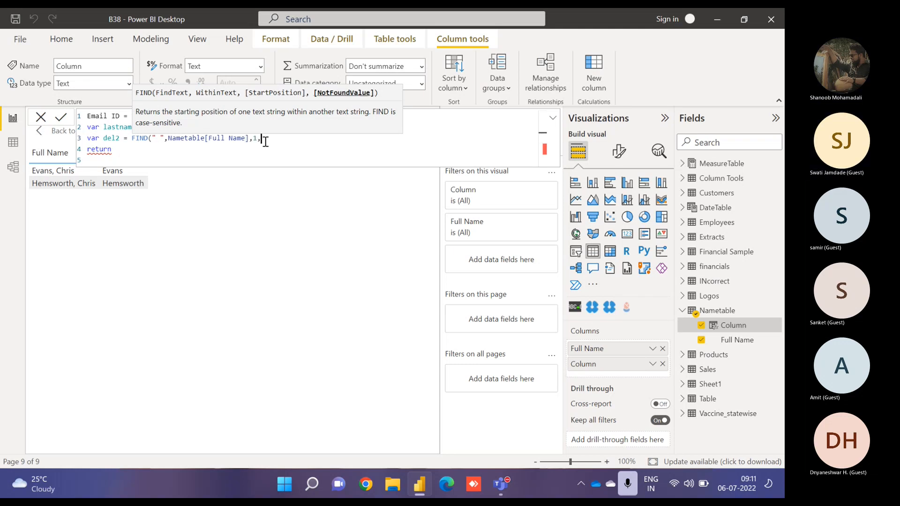
text(0))
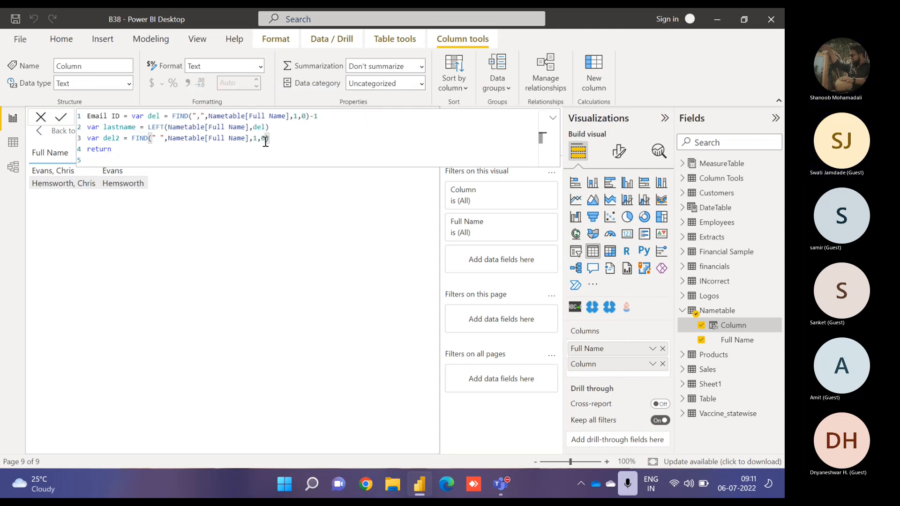
- Make the formula return del2 and commit the Email ID column
key(Down)
key(Down)
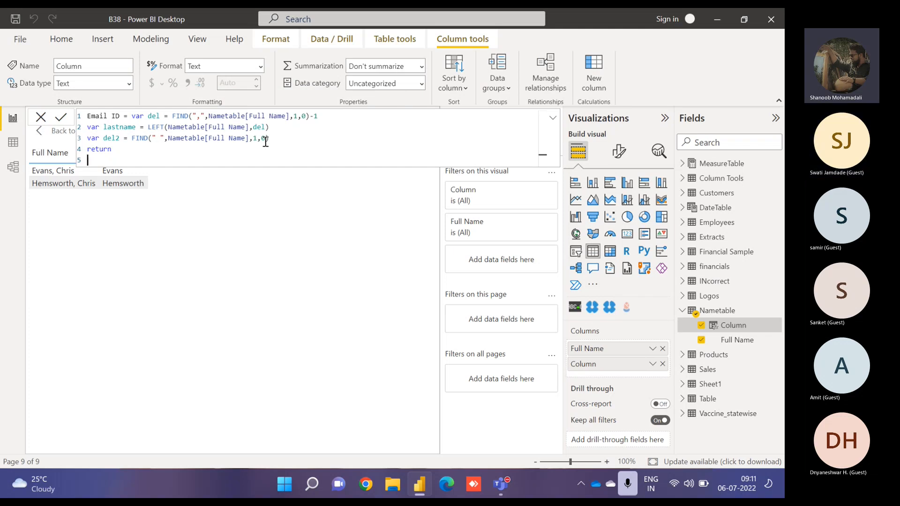
text(del2)
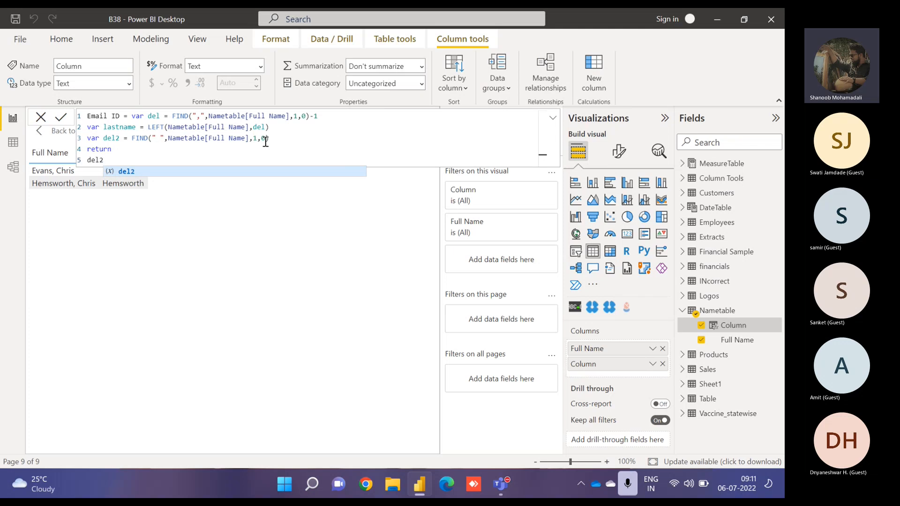
click(62, 119)
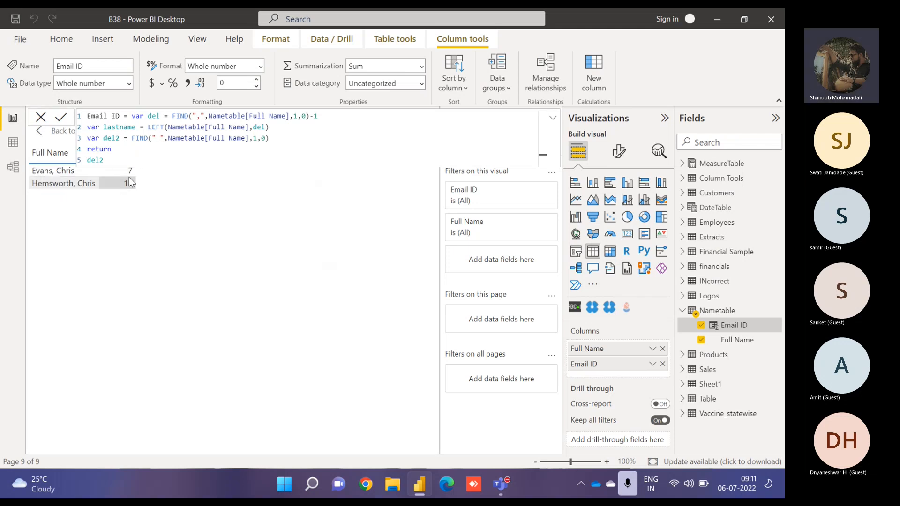
- Add a firstname variable defined as RIGHT(Nametable[Full Name],del2) below del2
click(285, 139)
key(Return)
text(var)
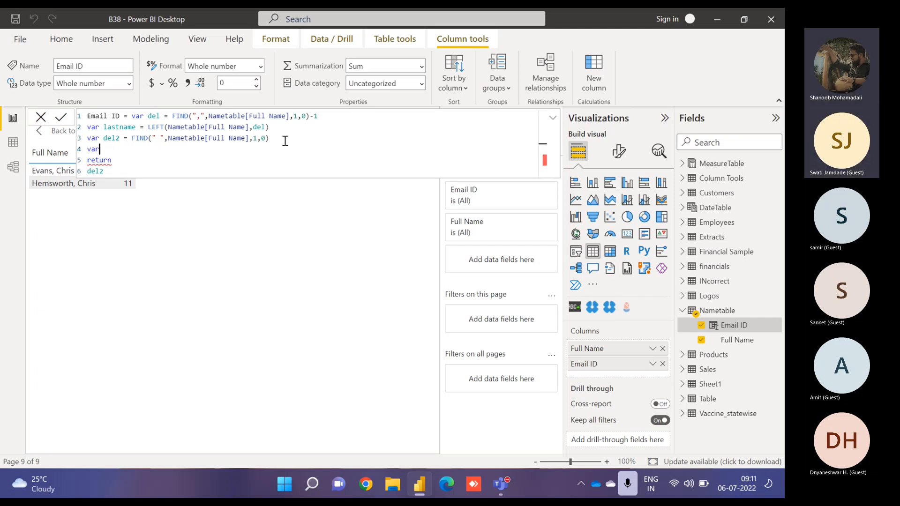
text( firs)
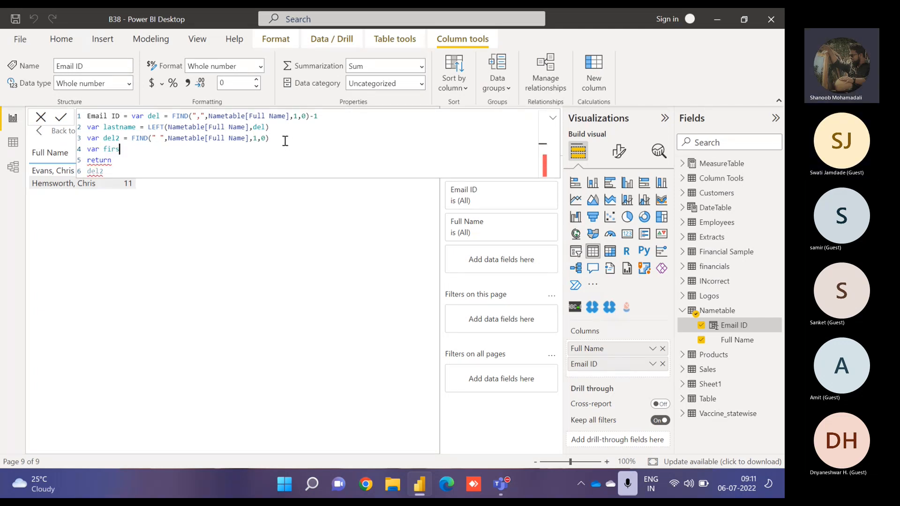
text(tname = RIGHT()
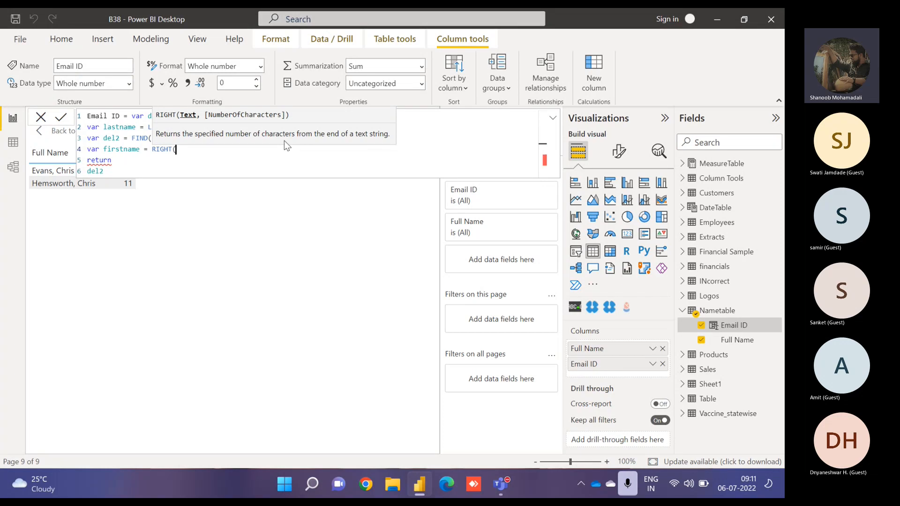
text(ful)
key(Tab)
text(,)
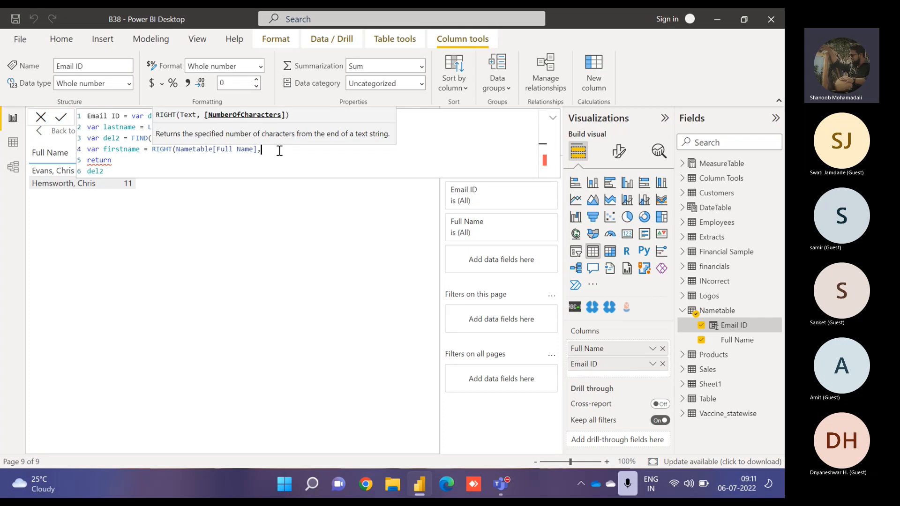
text(del2)
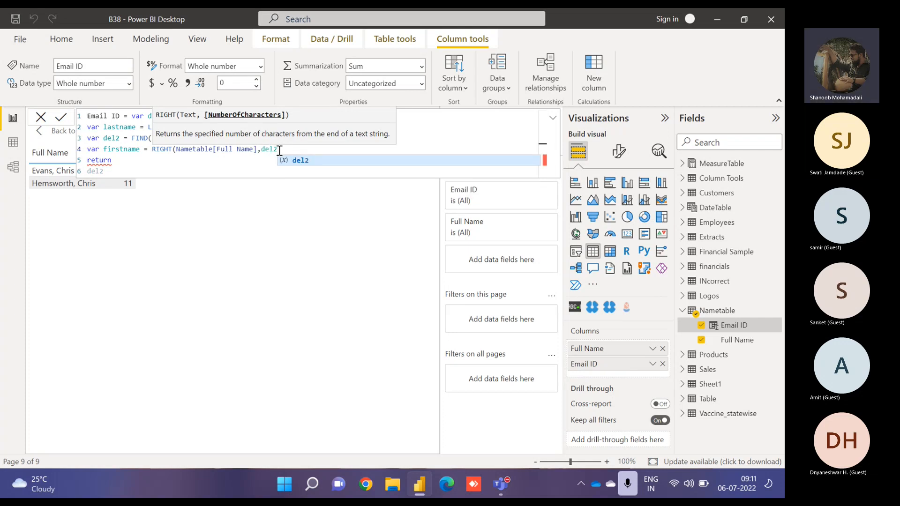
key(Escape)
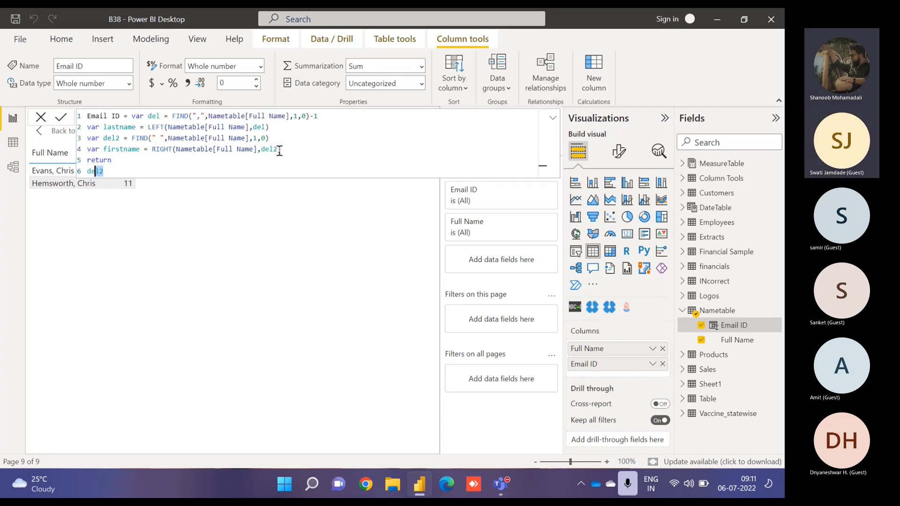
- Change the returned value to firstname and commit the formula
key(shift+Left)
key(shift+Left)
text(d)
key(BackSpace)
text(f)
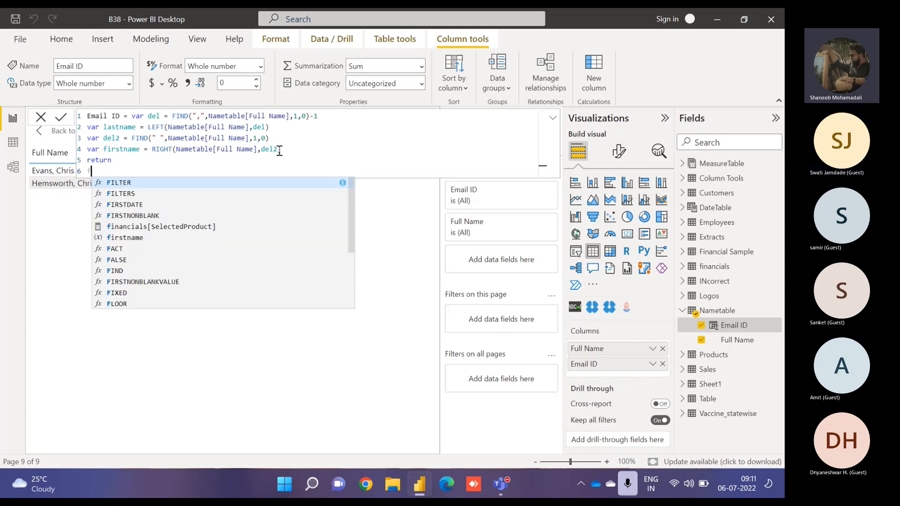
text(i)
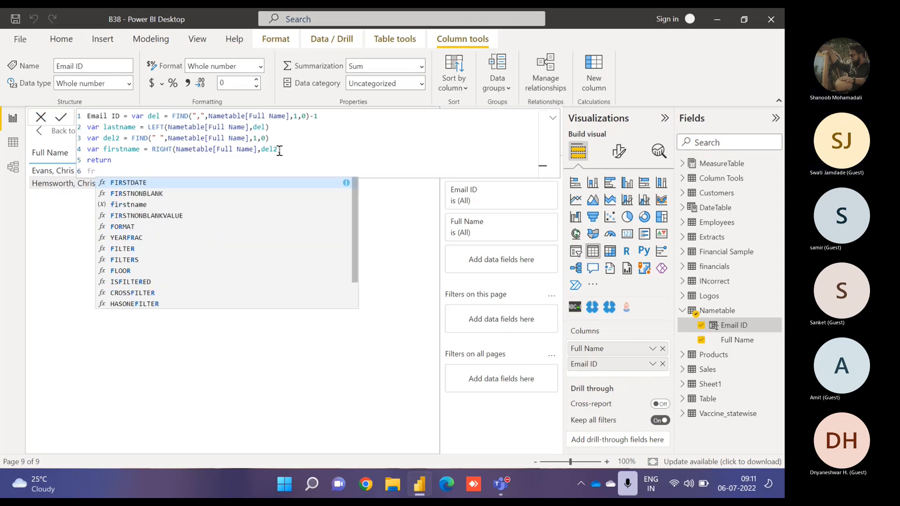
key(Escape)
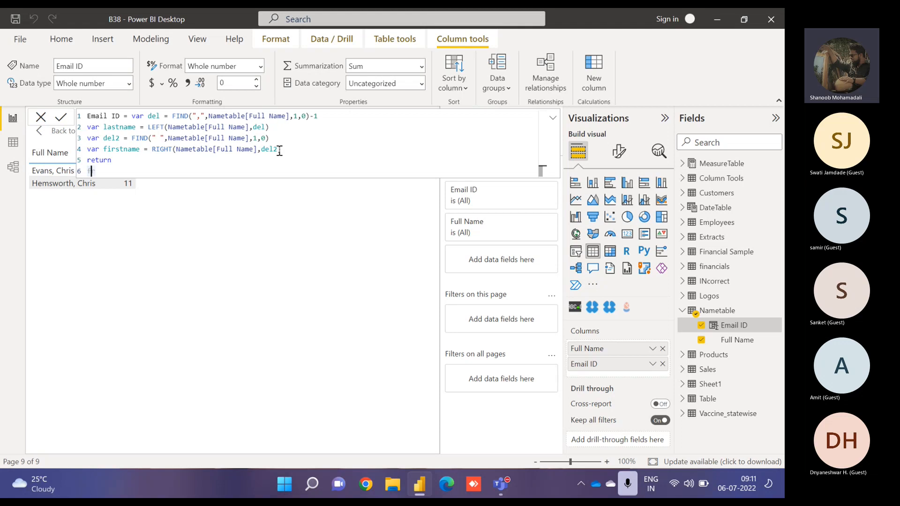
text(rst)
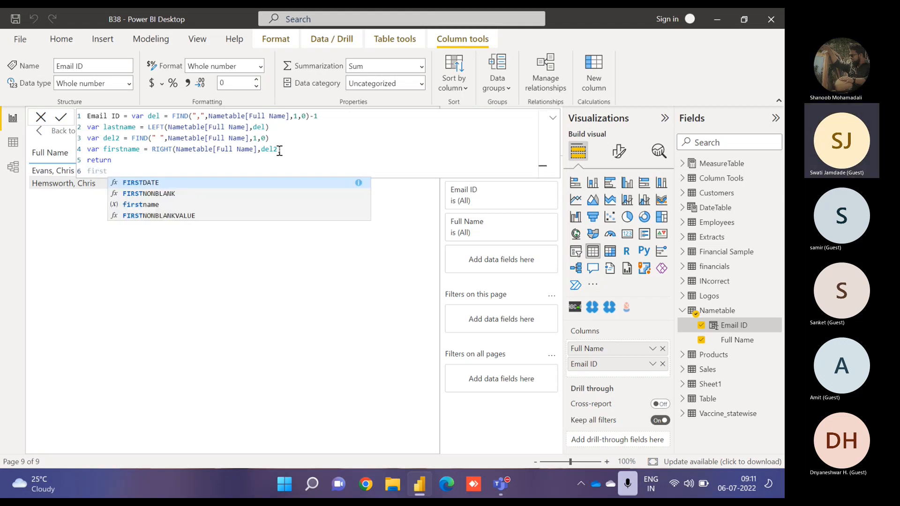
text(name)
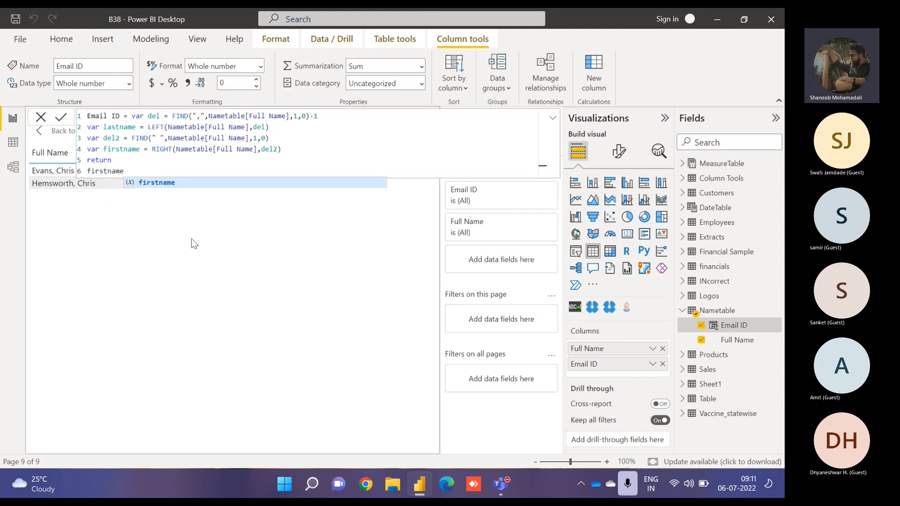
click(61, 119)
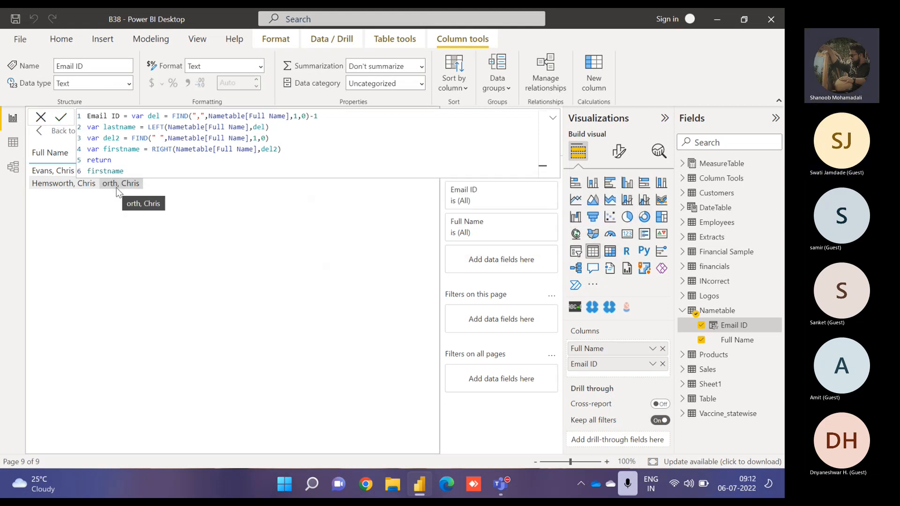
- Change the returned value back to del2 and commit the formula
click(552, 121)
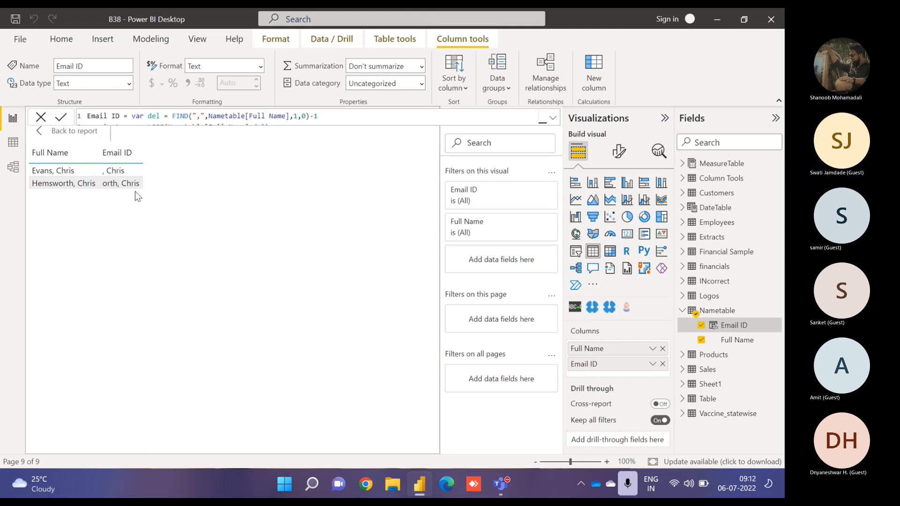
click(553, 119)
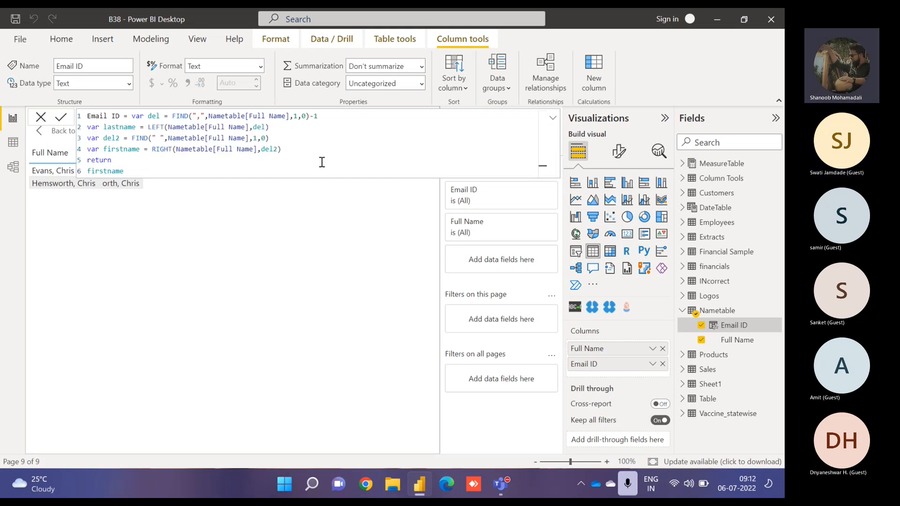
drag(131, 171, 76, 167)
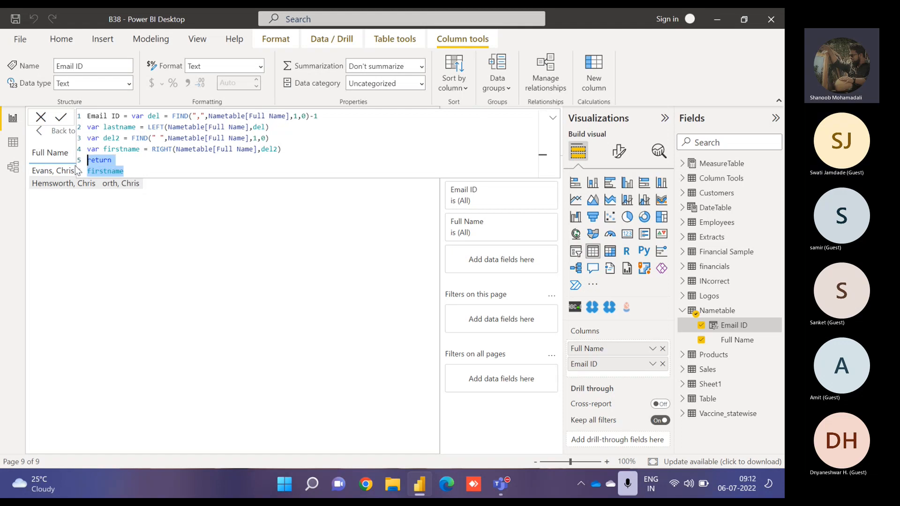
text(del2)
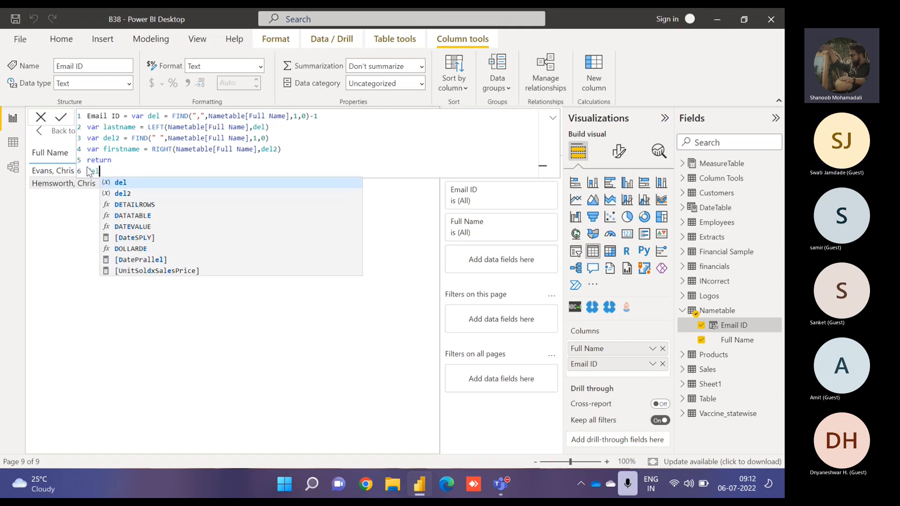
click(61, 117)
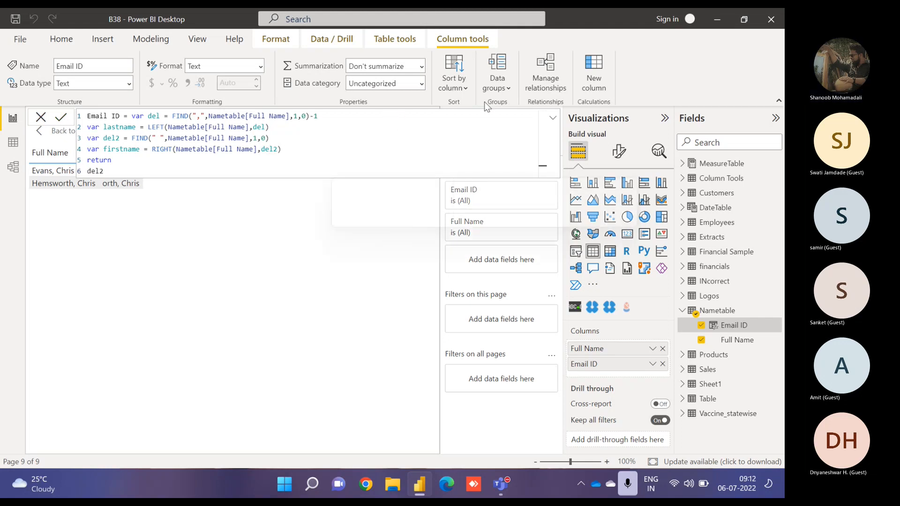
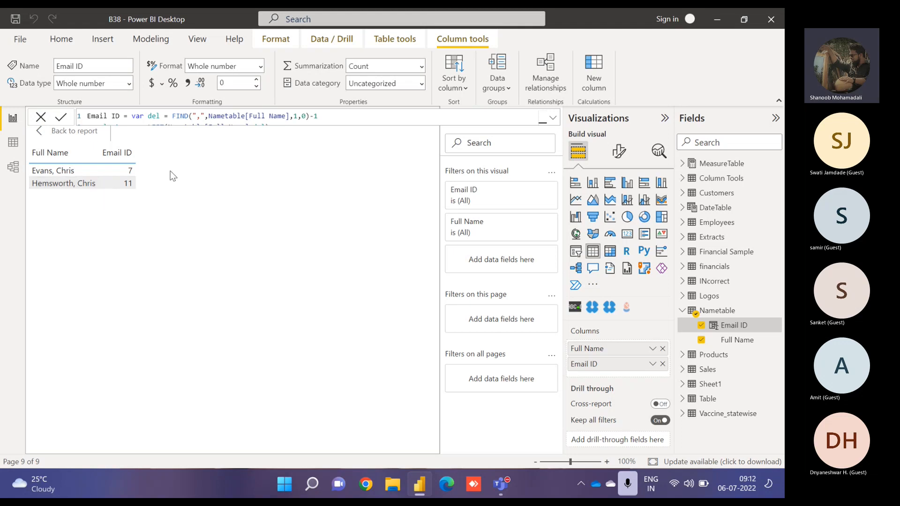
- Add 1 to the del2 FIND result, change the returned value to firstname, and commit the formula
click(550, 119)
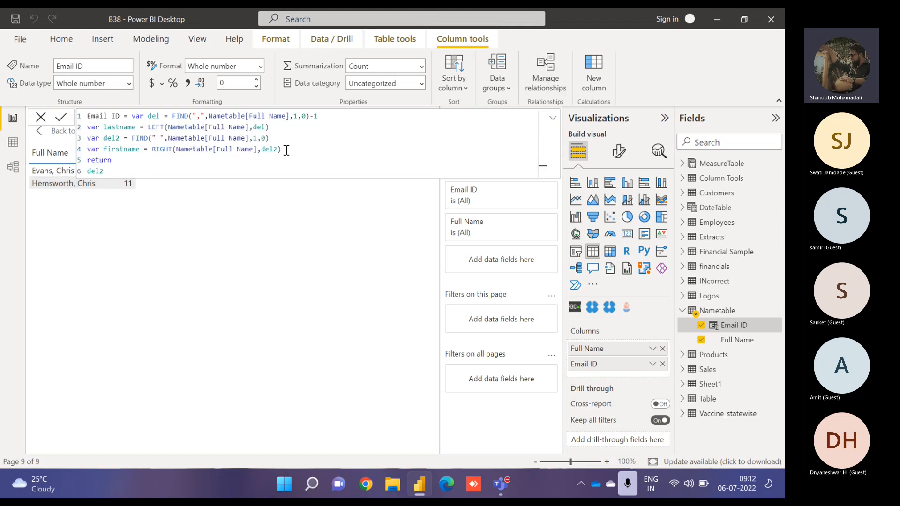
click(273, 138)
key(Down)
key(Down)
key(Down)
key(BackSpace)
key(BackSpace)
key(BackSpace)
key(BackSpace)
text(first)
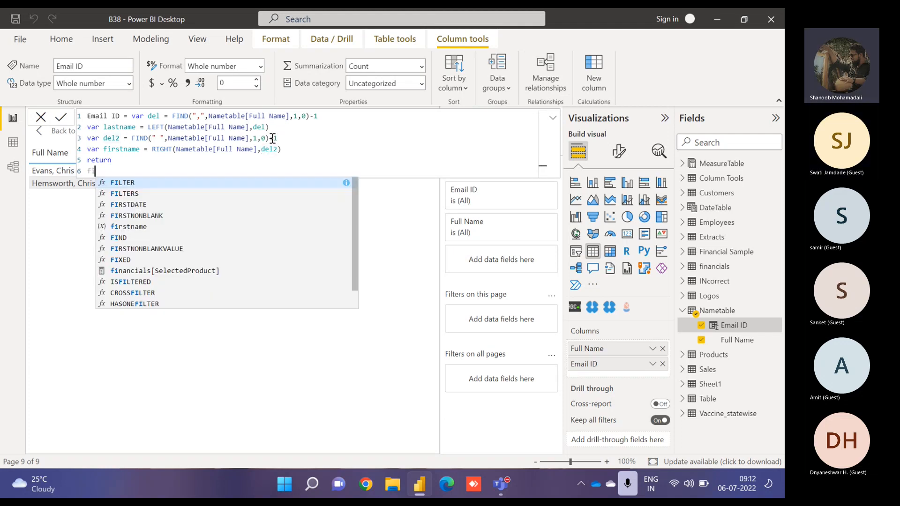
key(Down)
key(Down)
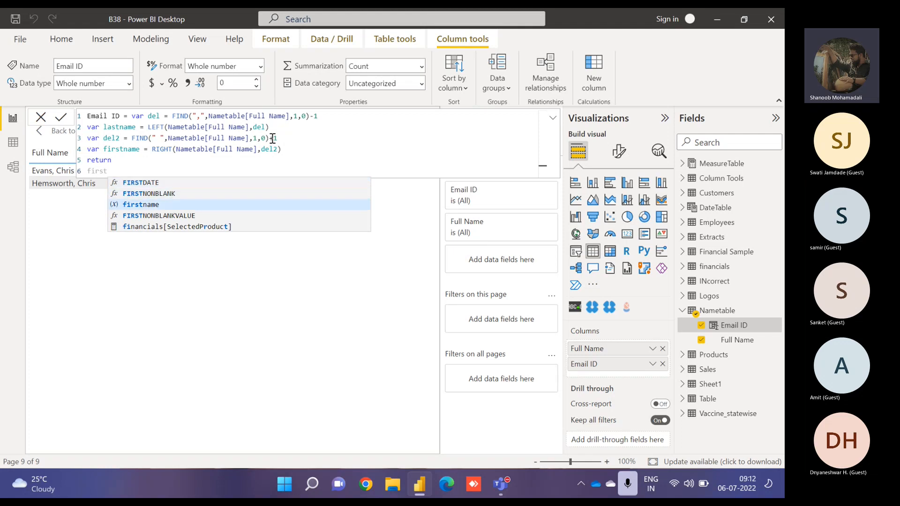
text(name)
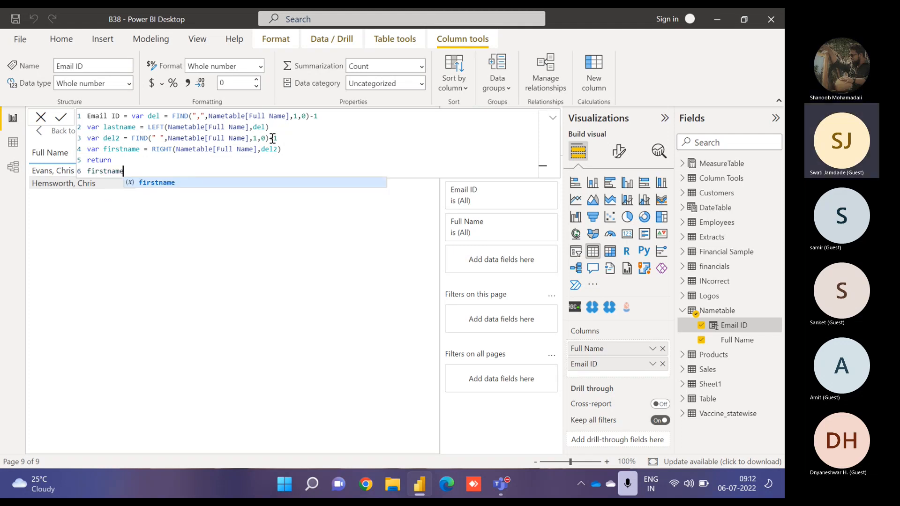
click(61, 120)
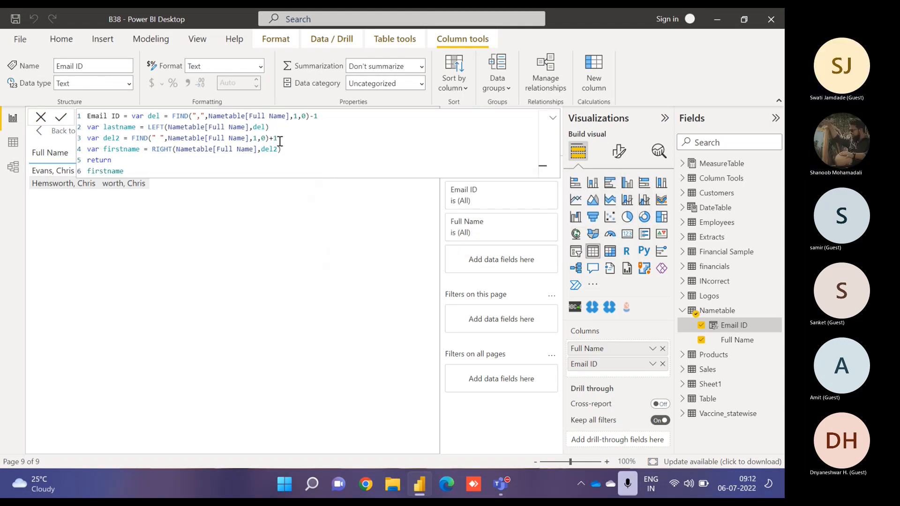
- Change del2's offset to -1 and apply the formula
click(553, 118)
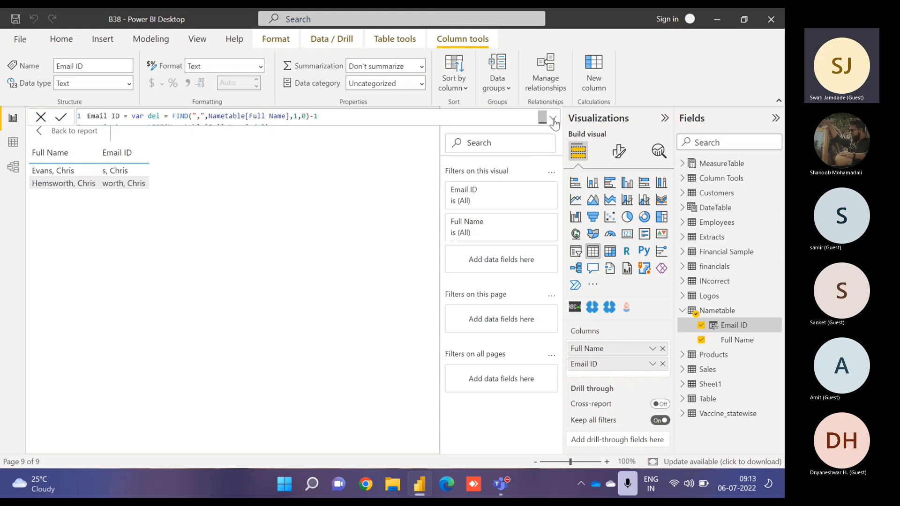
click(553, 120)
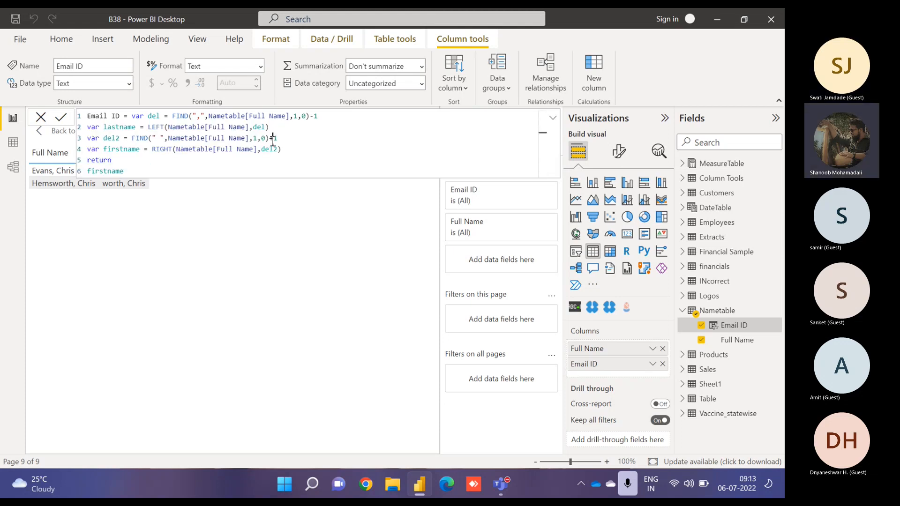
key(BackSpace)
key(BackSpace)
text(-1)
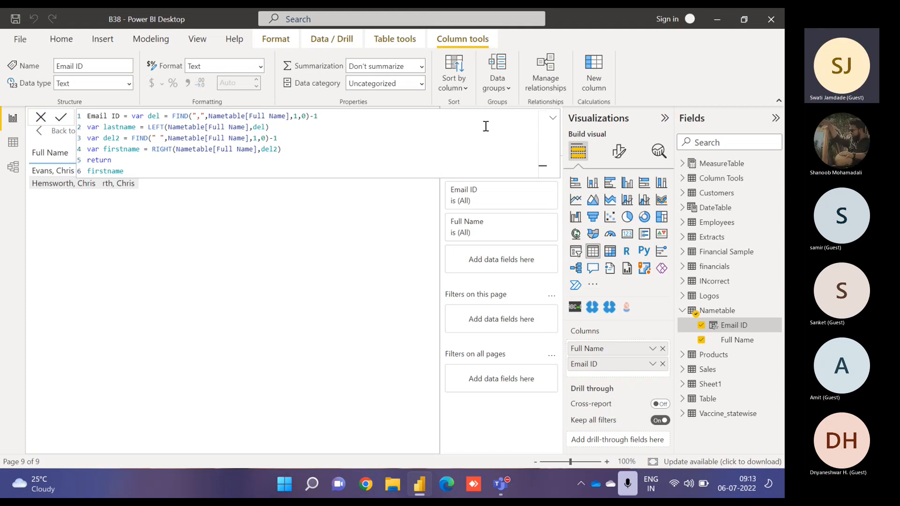
click(553, 119)
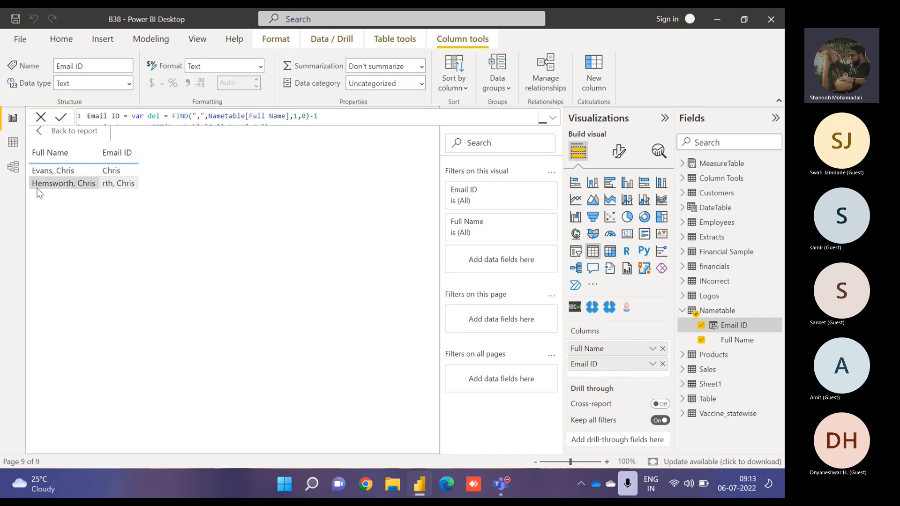
- Add a fullname variable below firstname defined as firstname&"."&lastname
click(554, 117)
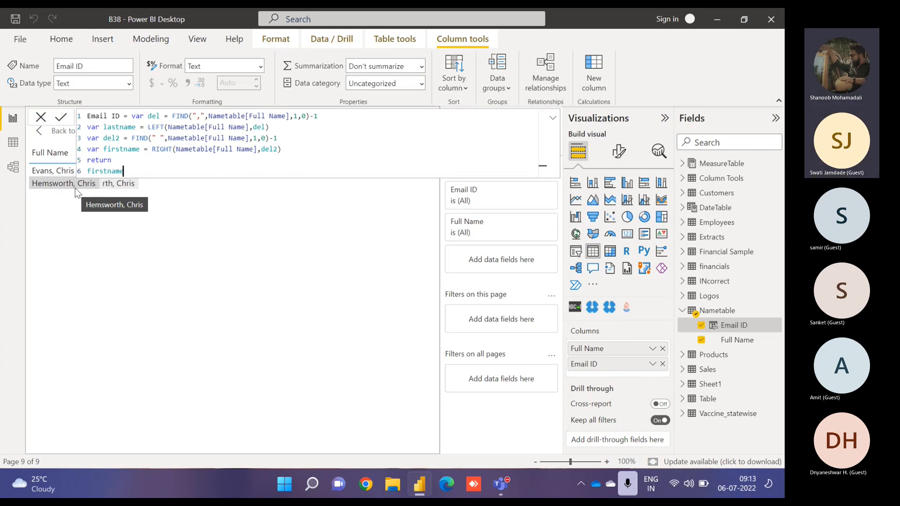
click(553, 121)
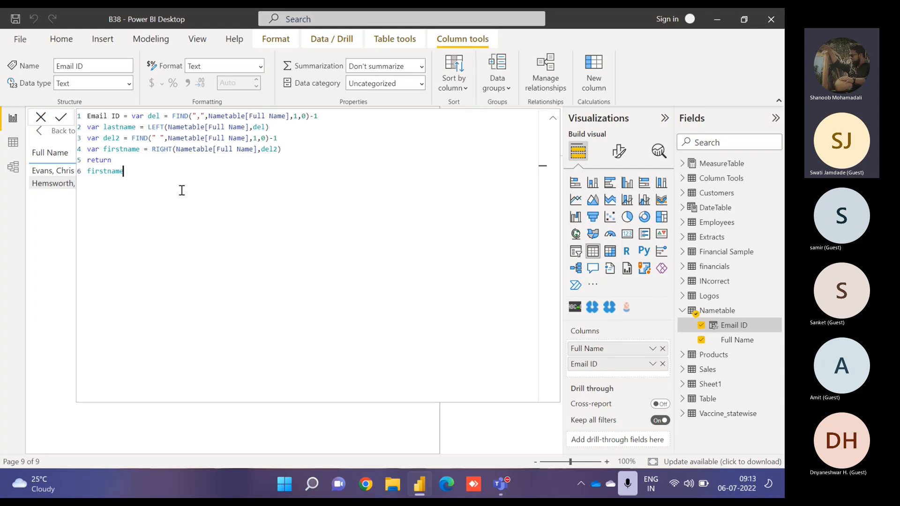
click(556, 120)
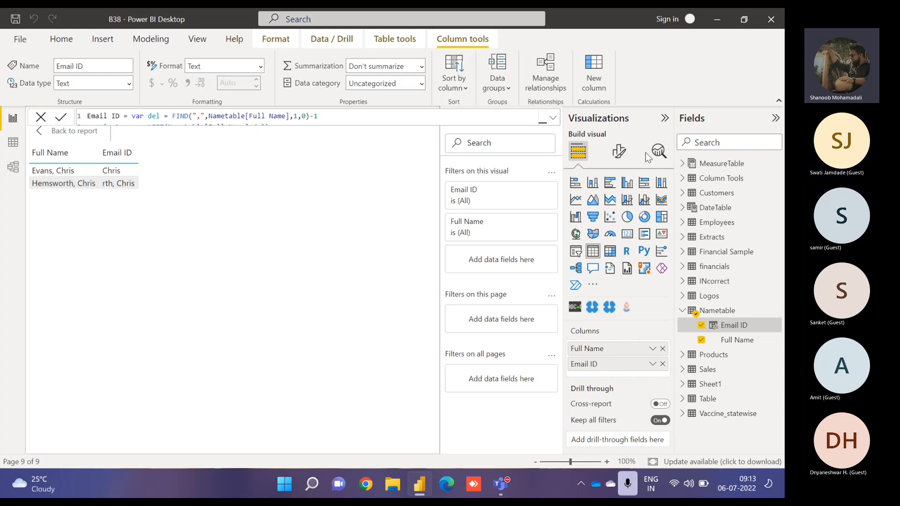
click(553, 117)
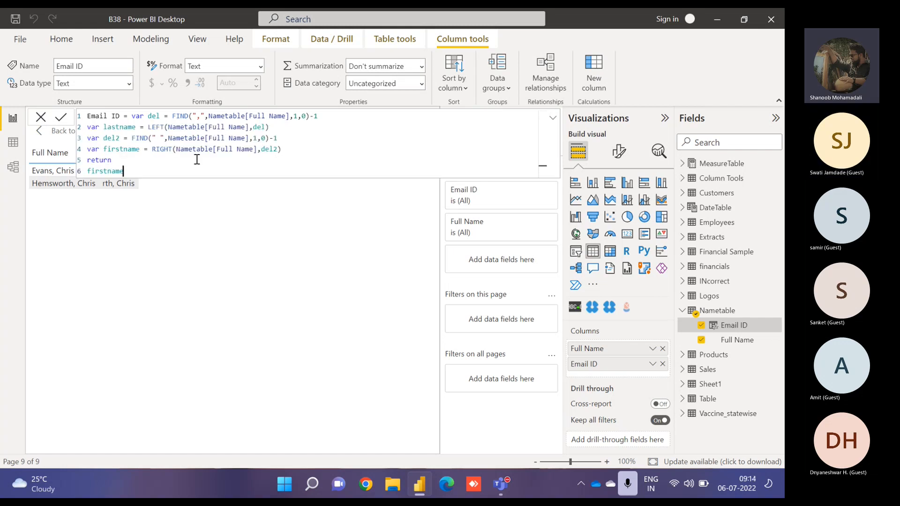
drag(282, 149, 149, 150)
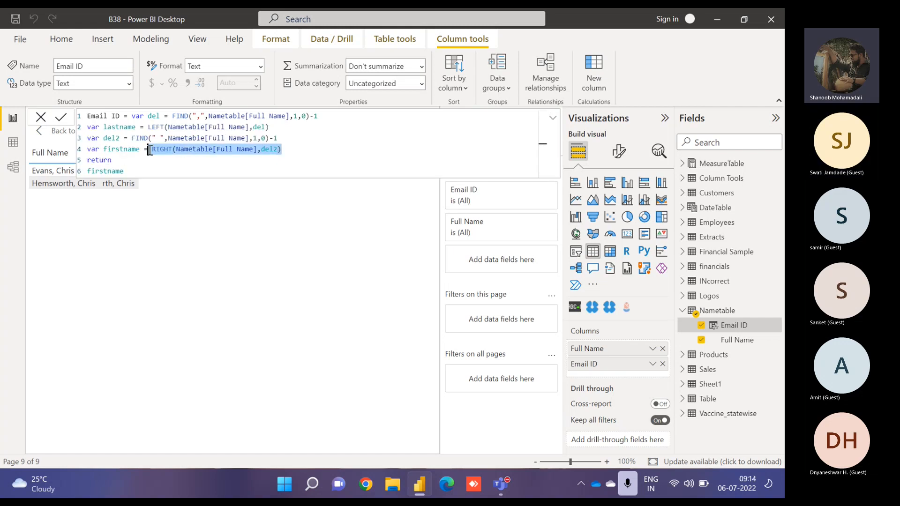
click(124, 172)
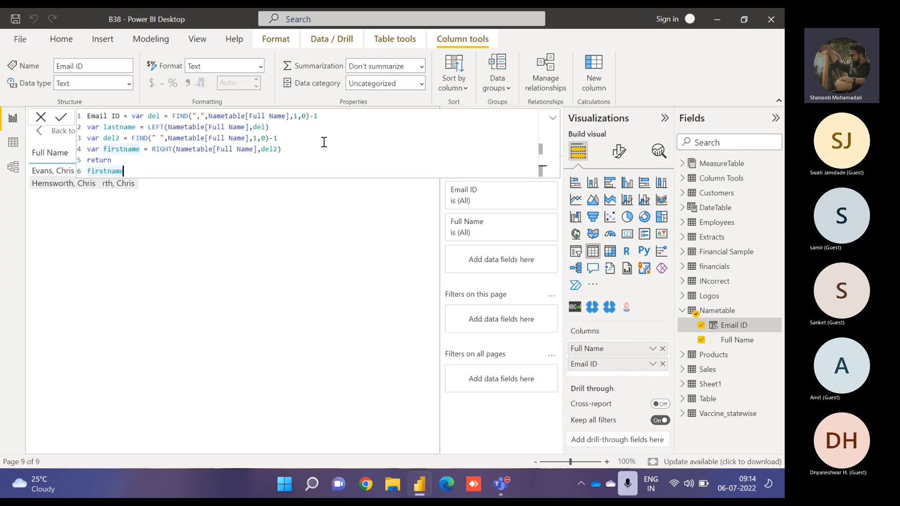
click(290, 150)
key(Return)
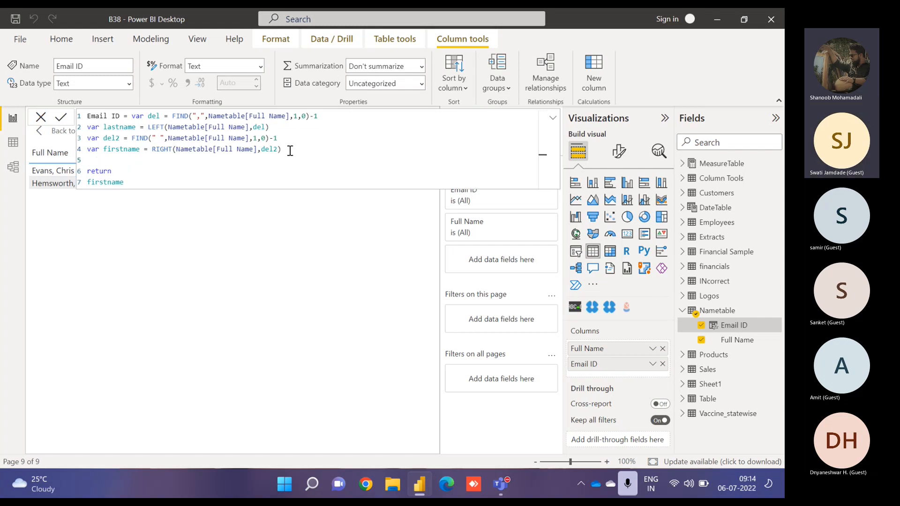
text(var)
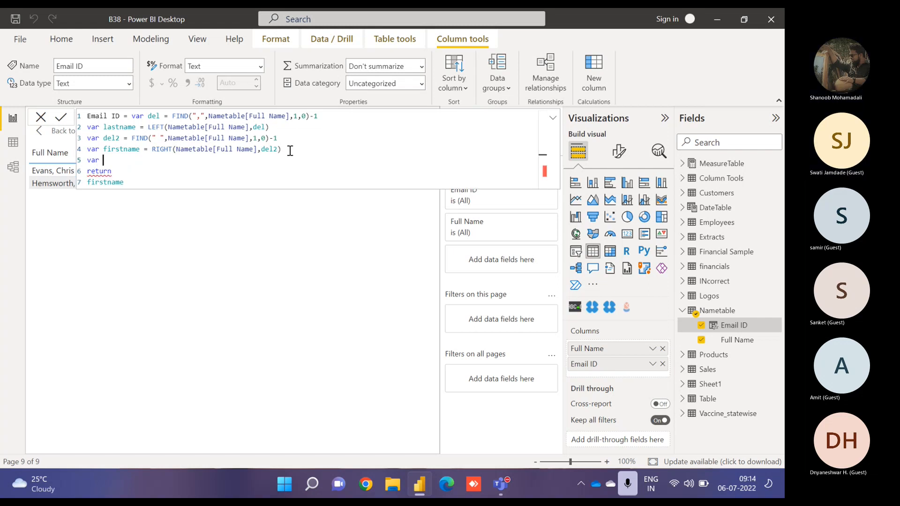
text( fullname )
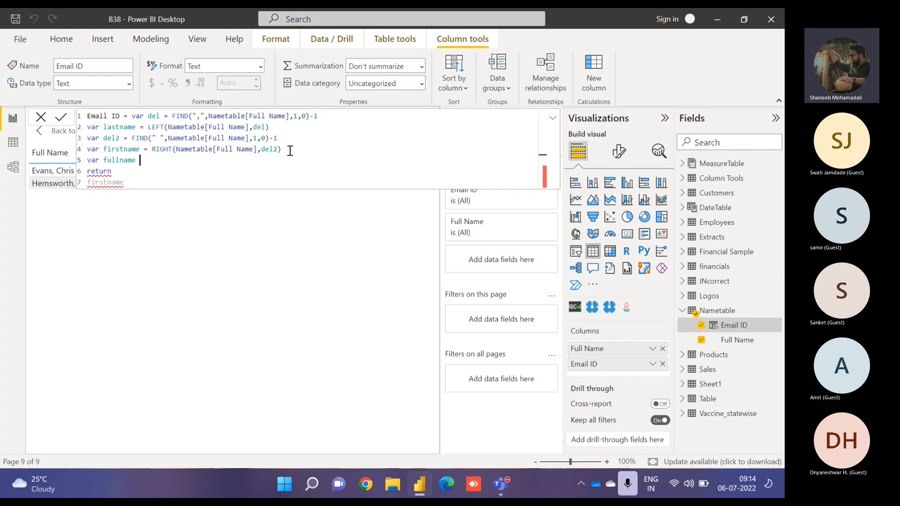
text(= first)
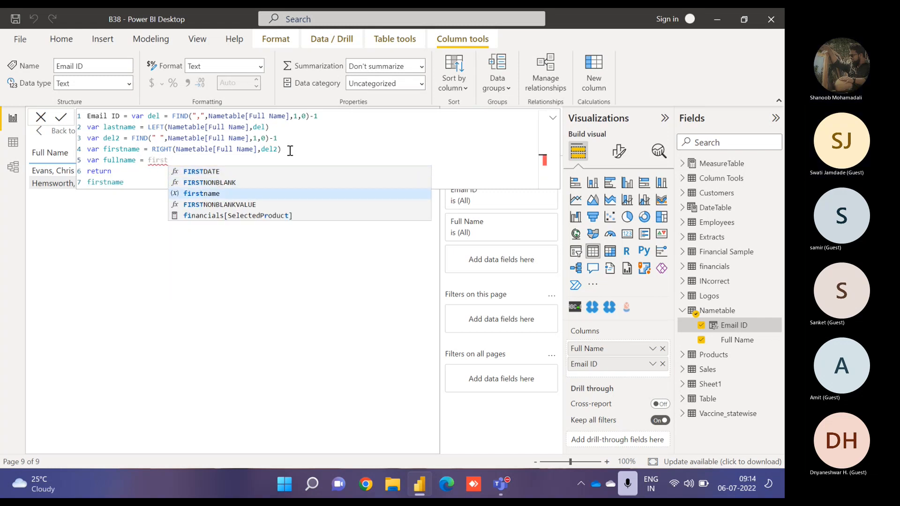
text(name)
text(&)
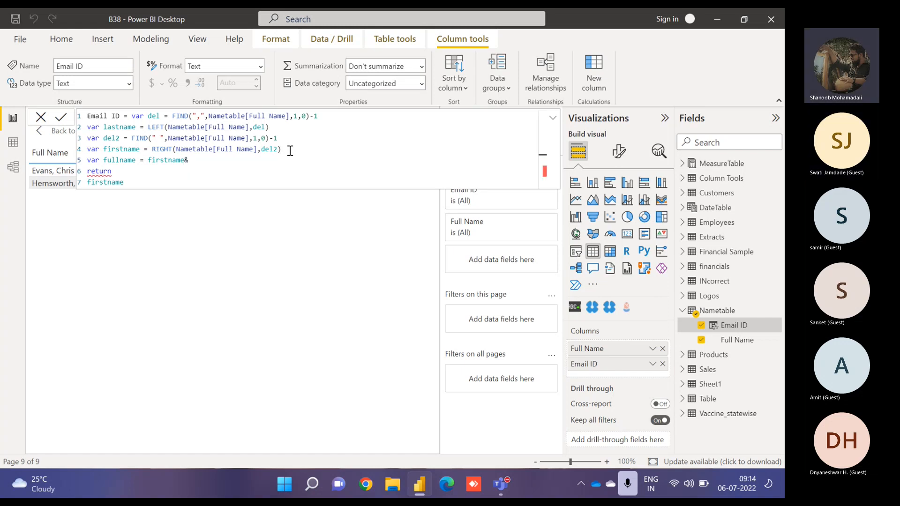
text(" "&lastn)
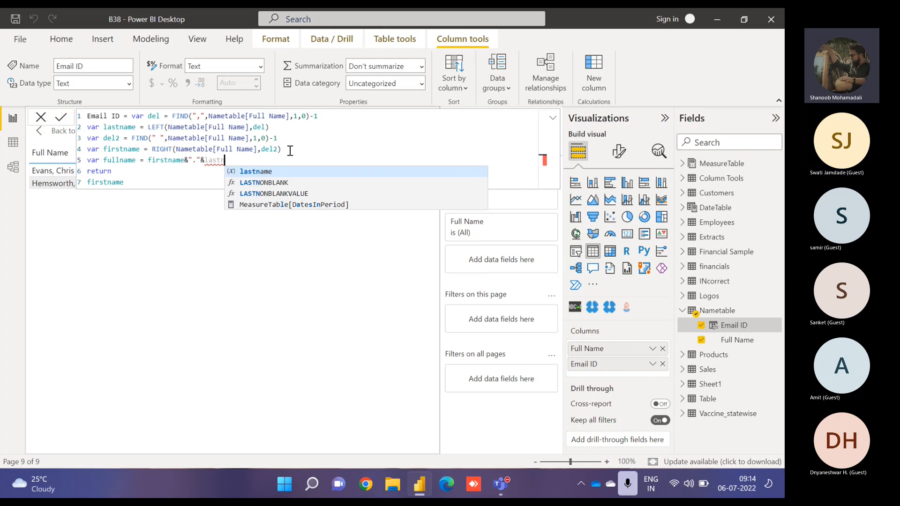
text(ame)
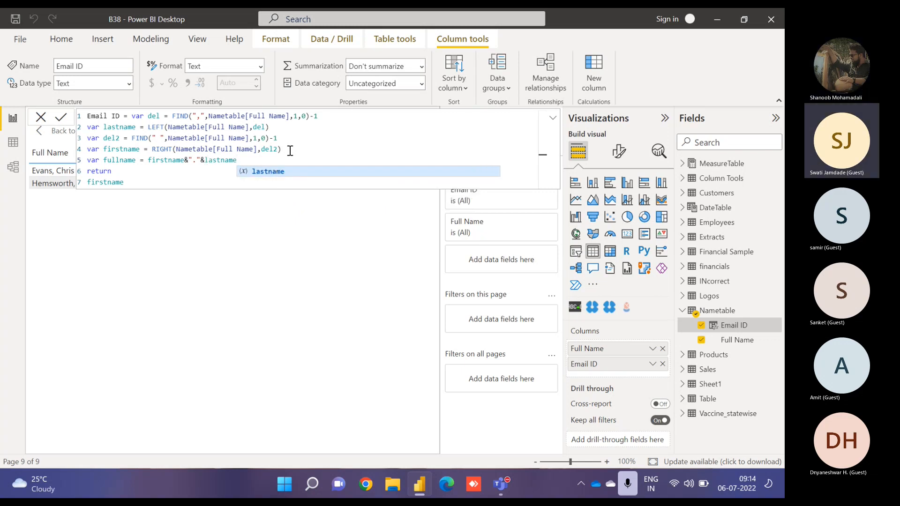
key(shift+Return)
text(var )
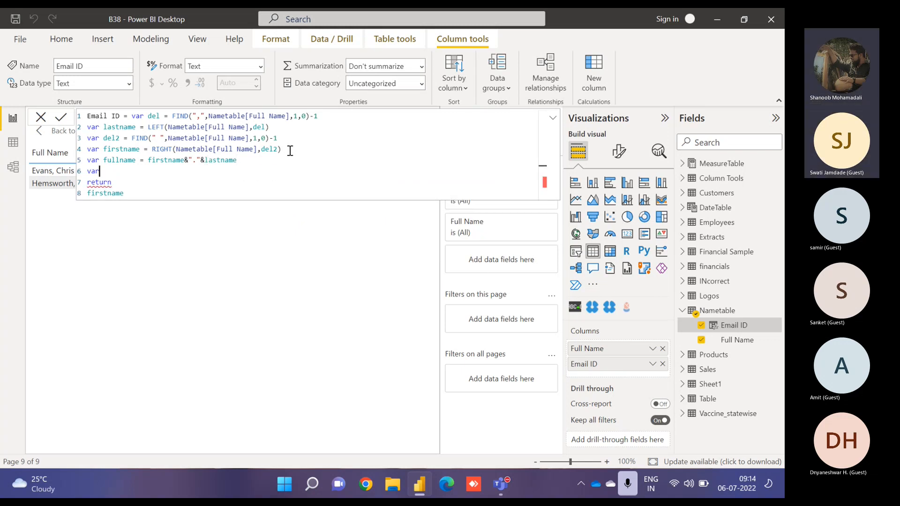
text(E)
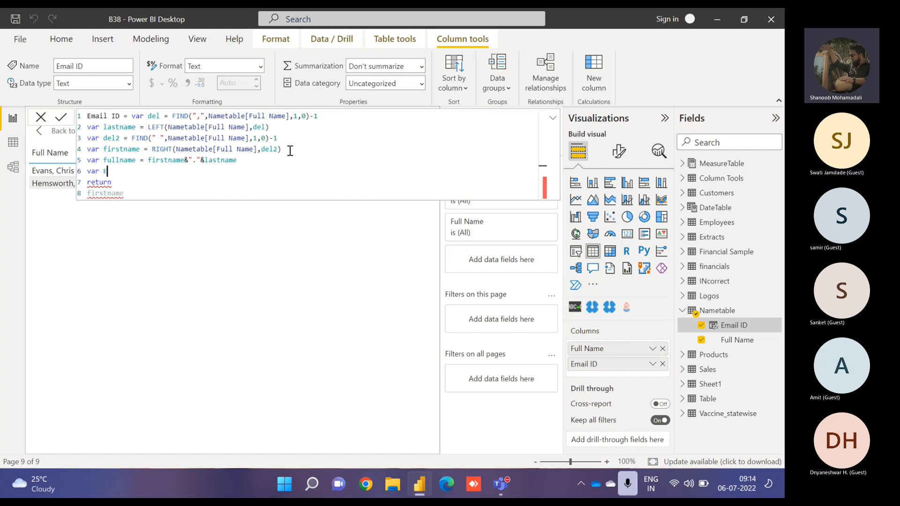
text(mail = )
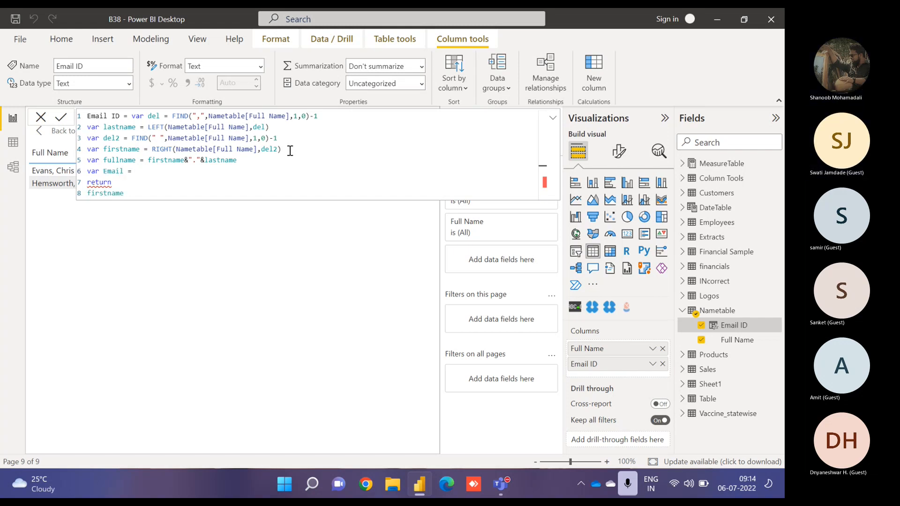
text("@)
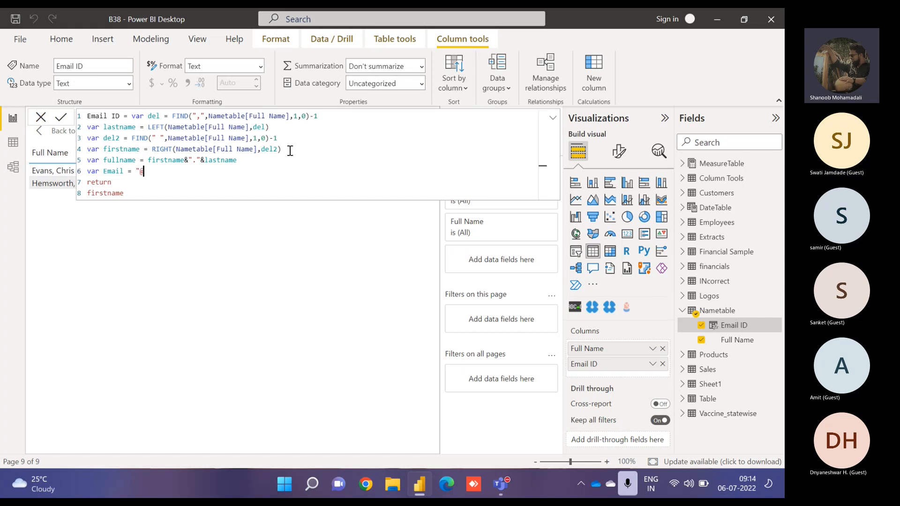
text(tcl.com)
- Change the returned value to fullname&Email and commit the Email ID formula
key(Down)
key(Down)
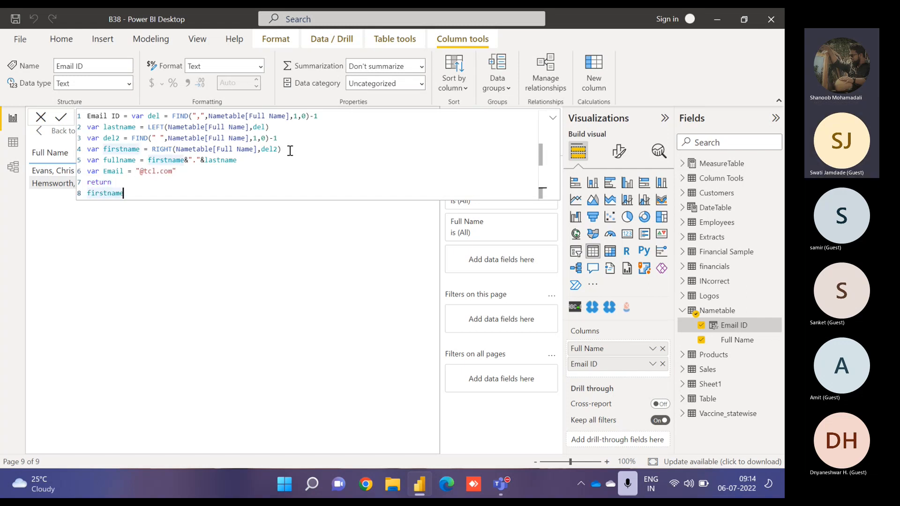
key(shift+Left)
key(shift+Left)
key(shift+Left)
key(shift+Left)
key(shift+Left)
key(shift+Left)
key(shift+Left)
key(shift+Left)
key(shift+Left)
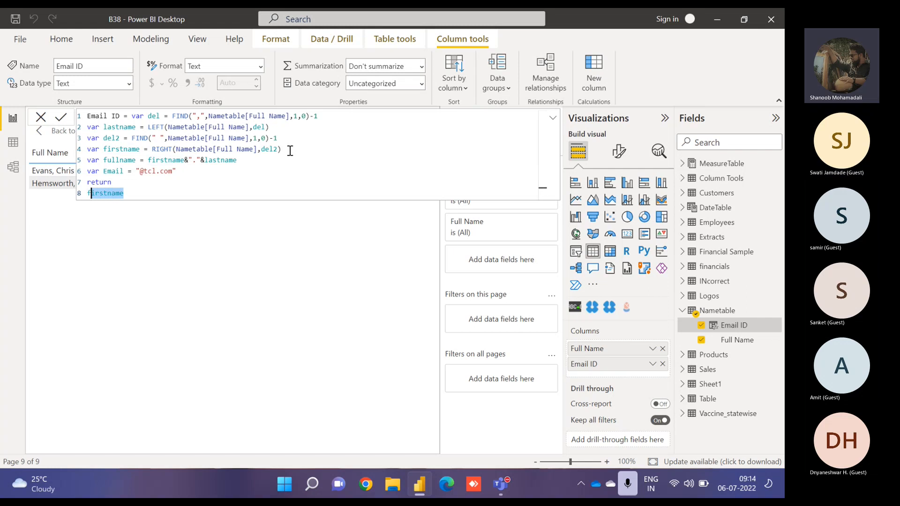
key(shift+Right)
text(ullname)
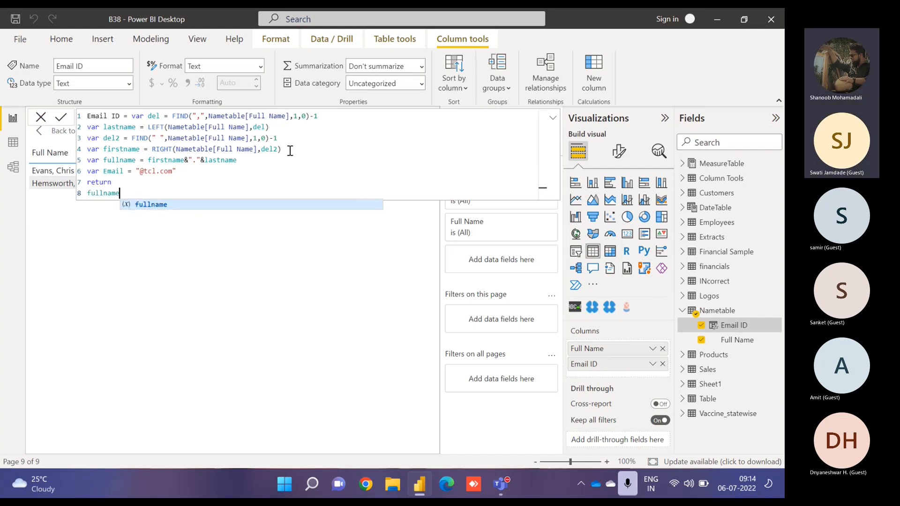
text(&)
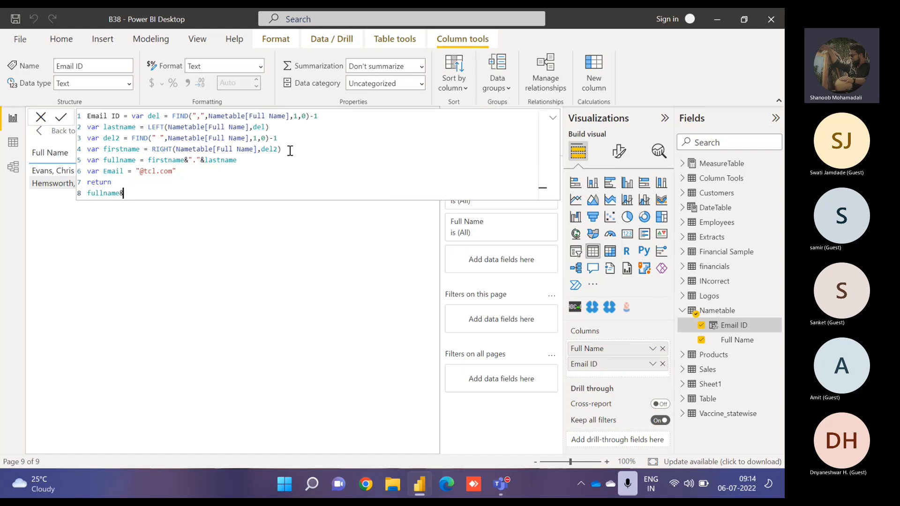
text(Email)
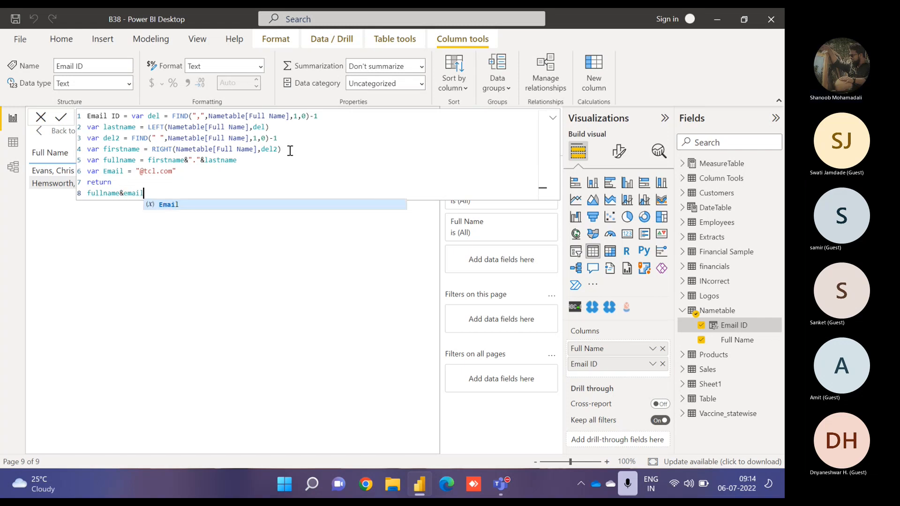
click(63, 118)
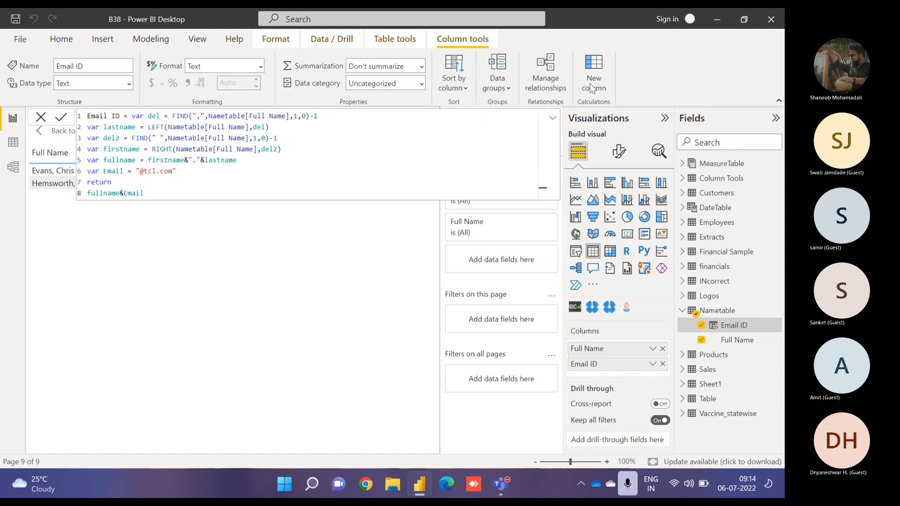
- Expand the formula bar and review the complete Email ID formula
click(552, 120)
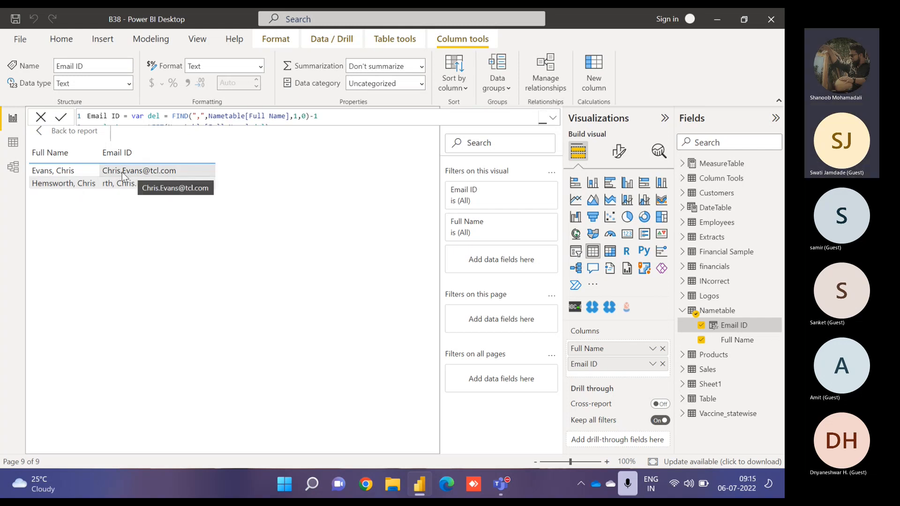
click(546, 119)
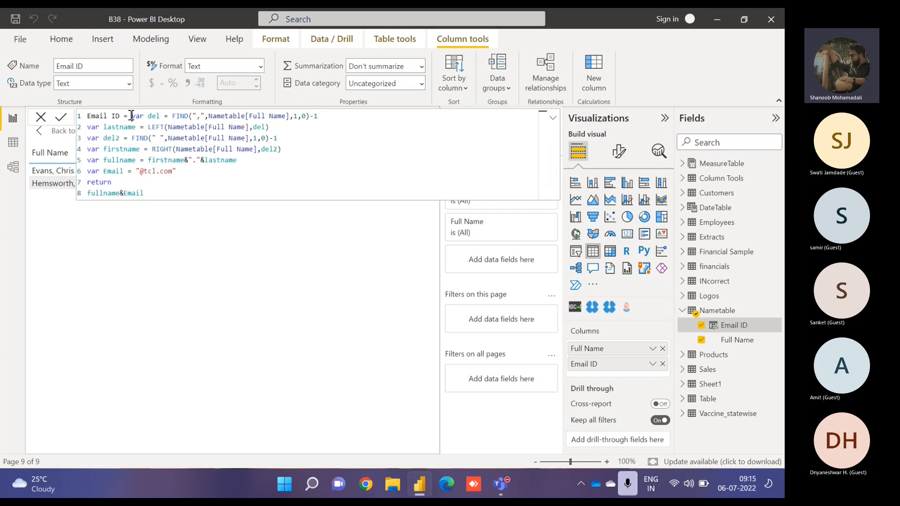
drag(132, 116, 155, 195)
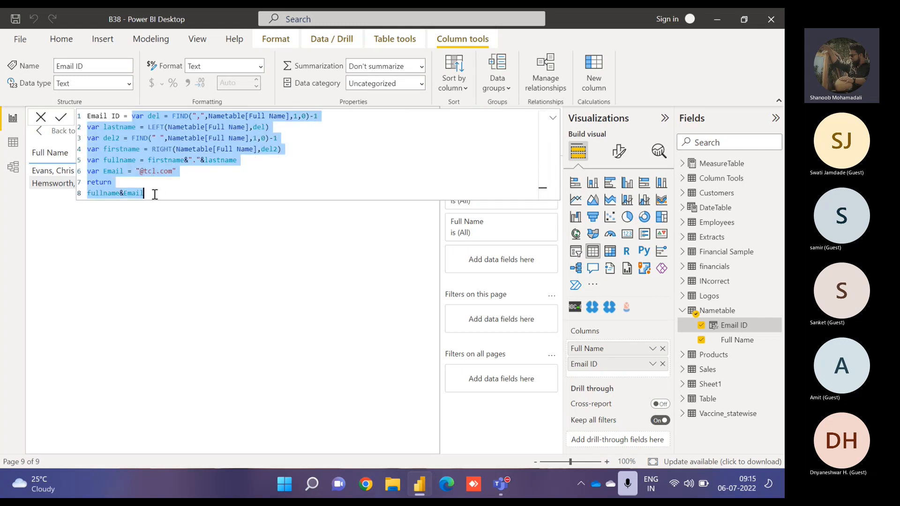
click(147, 116)
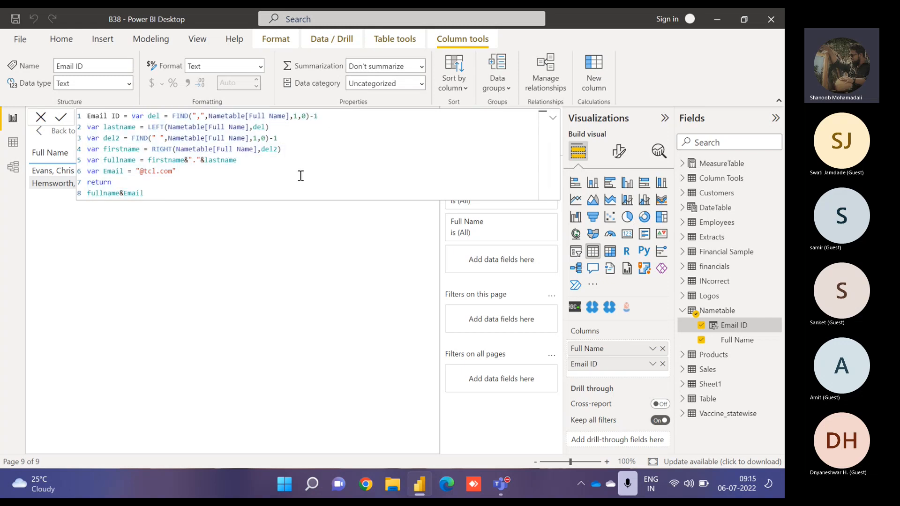
click(552, 118)
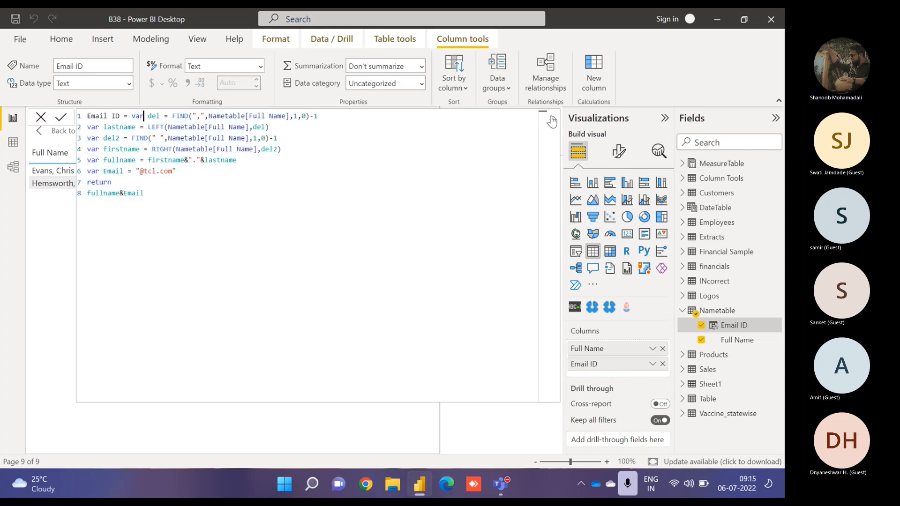
click(552, 118)
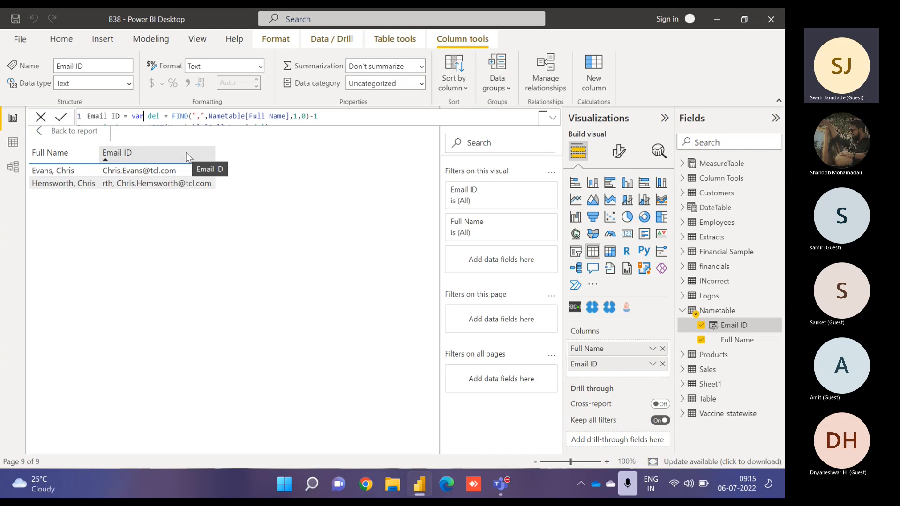
- Compare the Nametable's Full Name and Email ID columns in data view with the Email ID formula
click(13, 141)
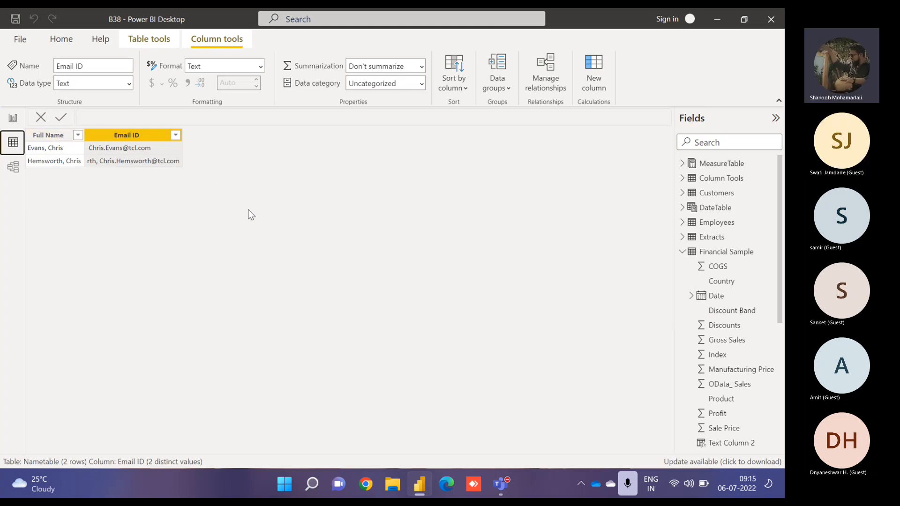
click(12, 120)
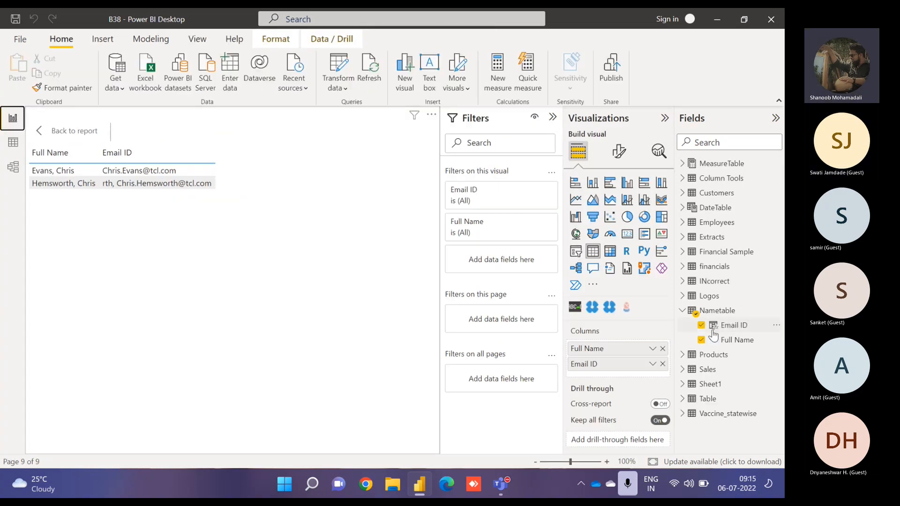
click(734, 325)
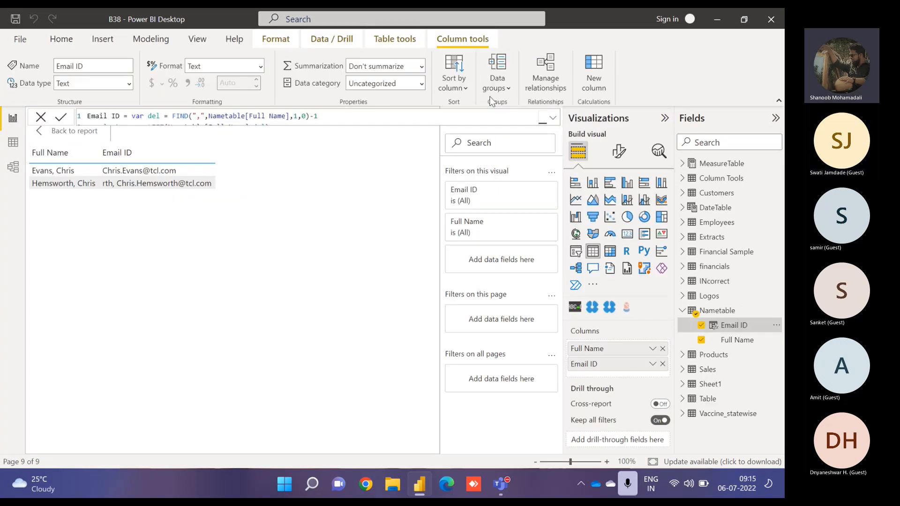
click(554, 118)
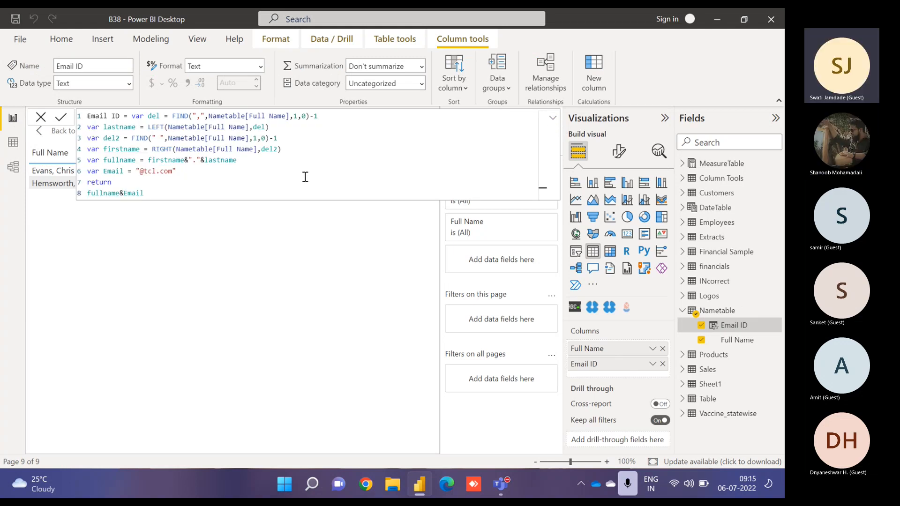
click(14, 144)
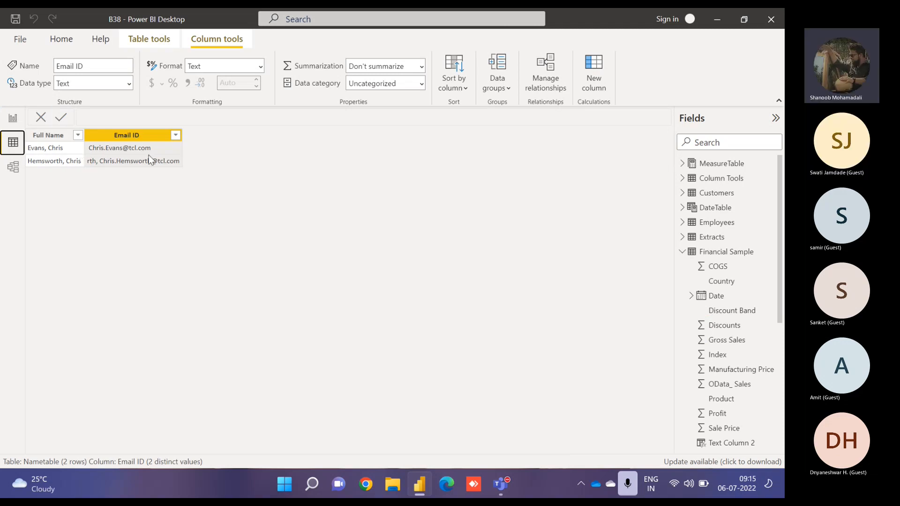
click(71, 149)
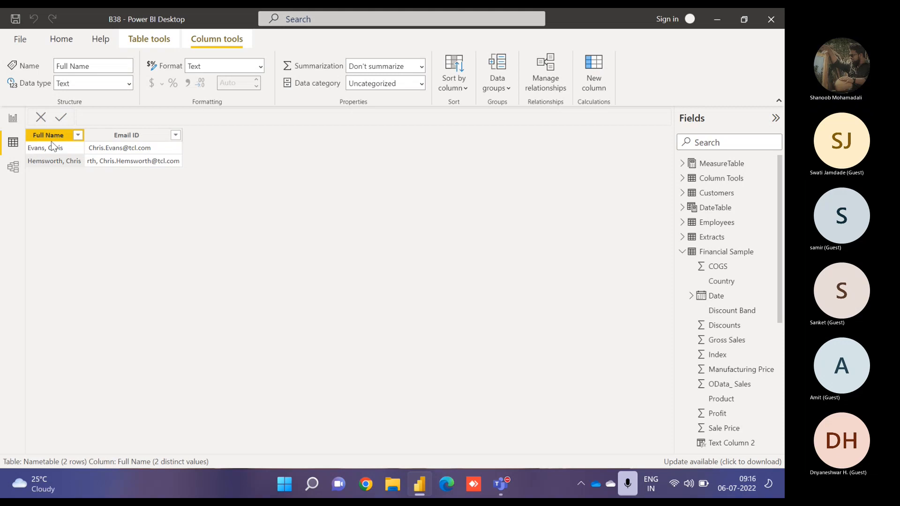
click(13, 119)
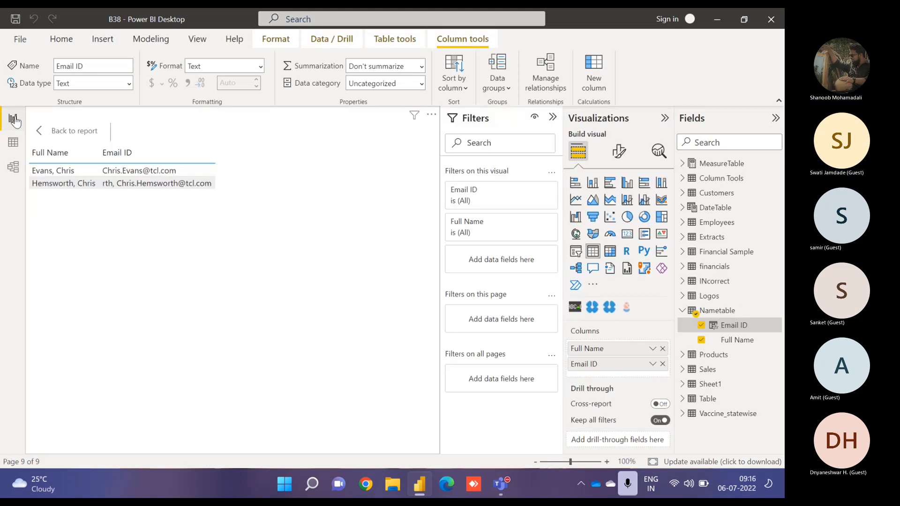
- Return to the report page and remove the Full Name and Email ID table visual
click(65, 130)
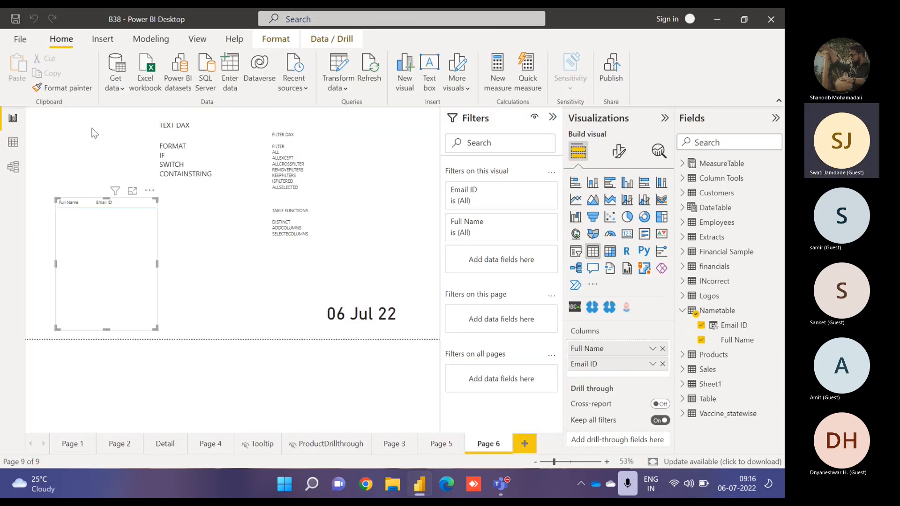
click(150, 191)
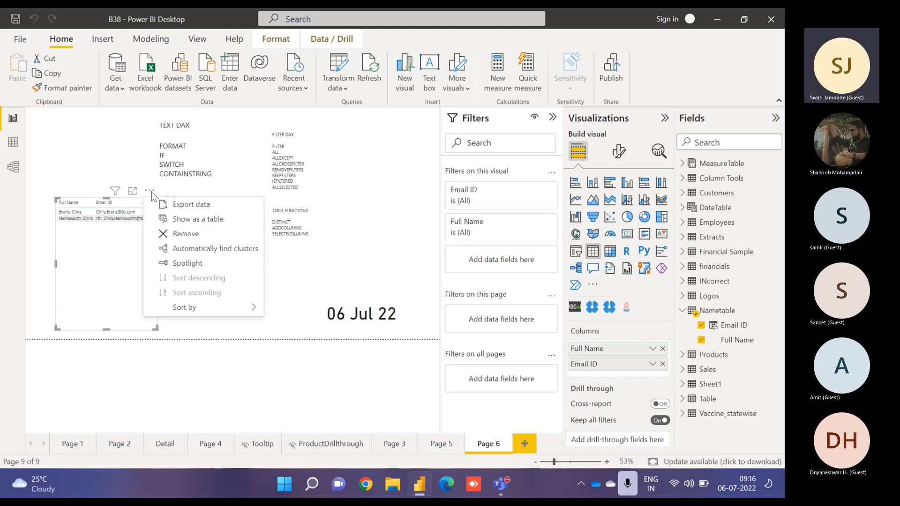
click(183, 235)
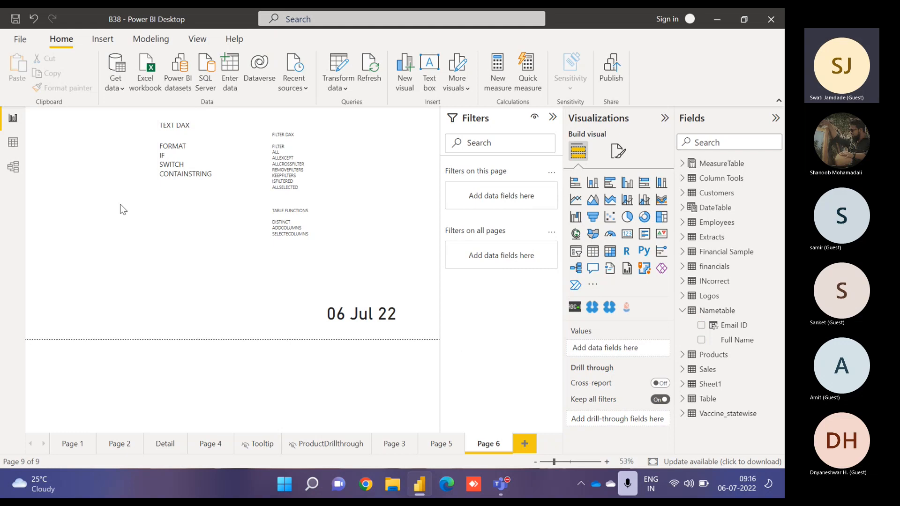
- Open the Financial Sample table in data view and filter the Country column to Mexico only
click(13, 145)
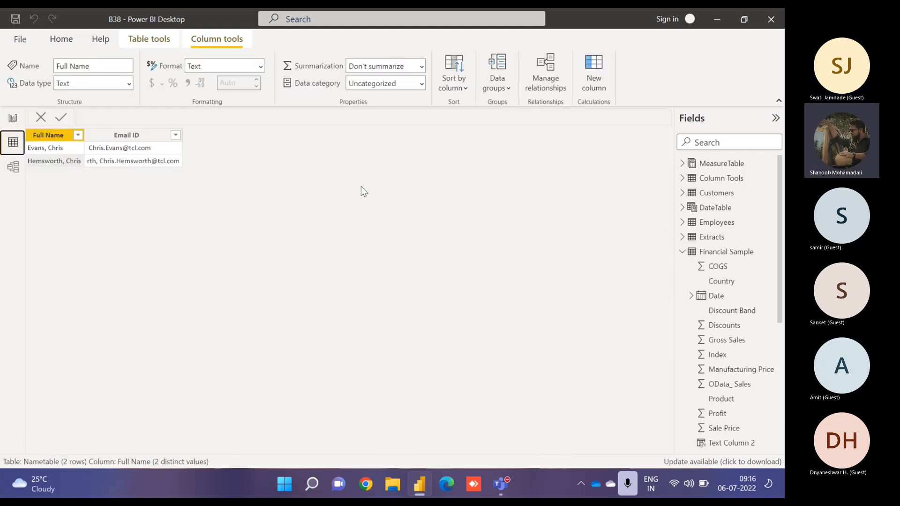
click(715, 252)
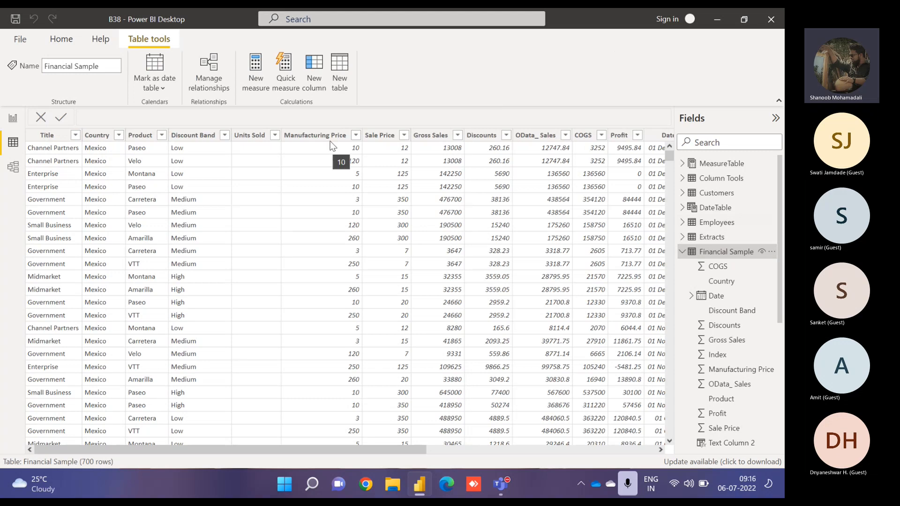
click(339, 155)
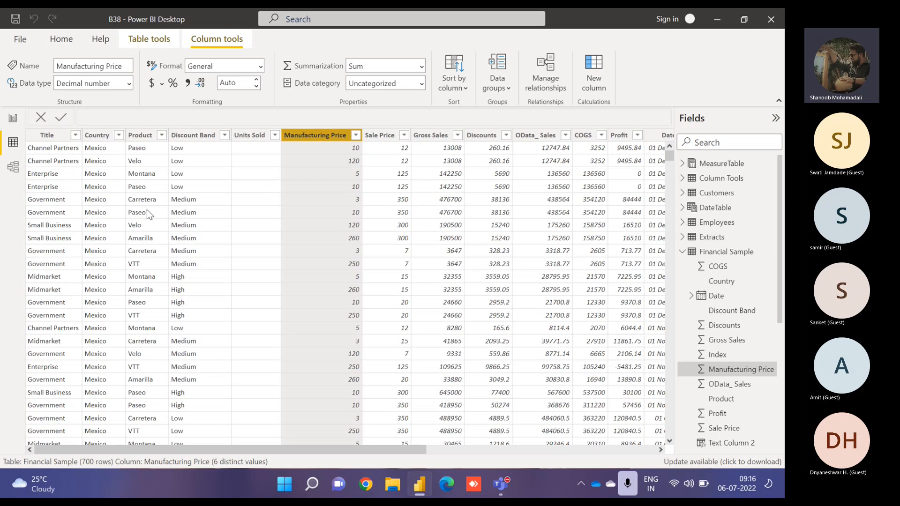
click(52, 149)
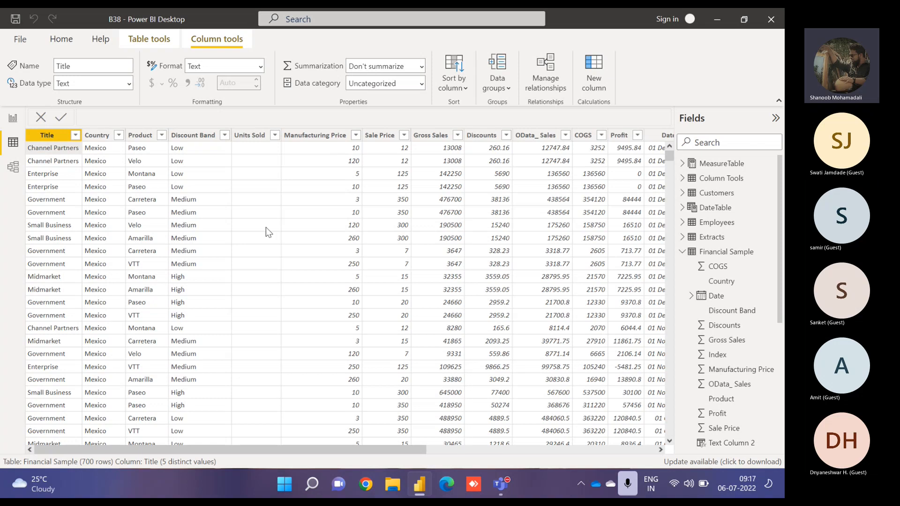
click(119, 135)
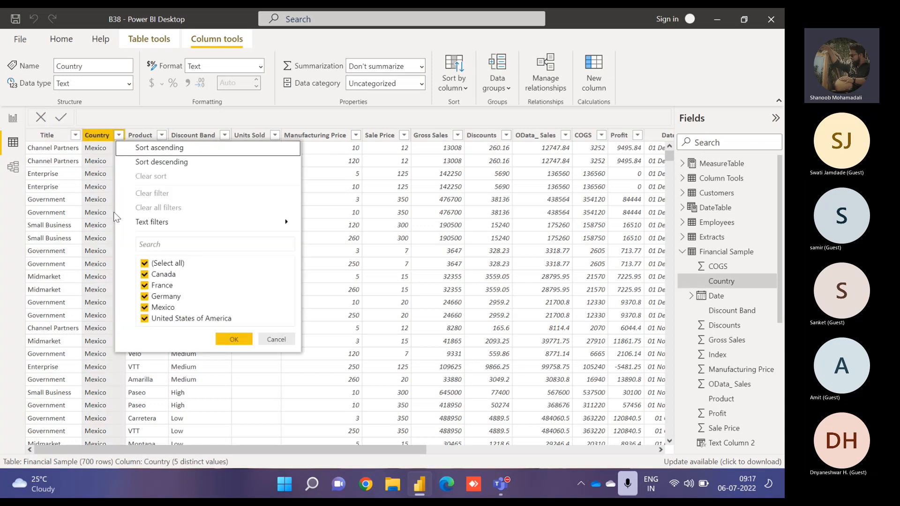
click(164, 265)
click(160, 308)
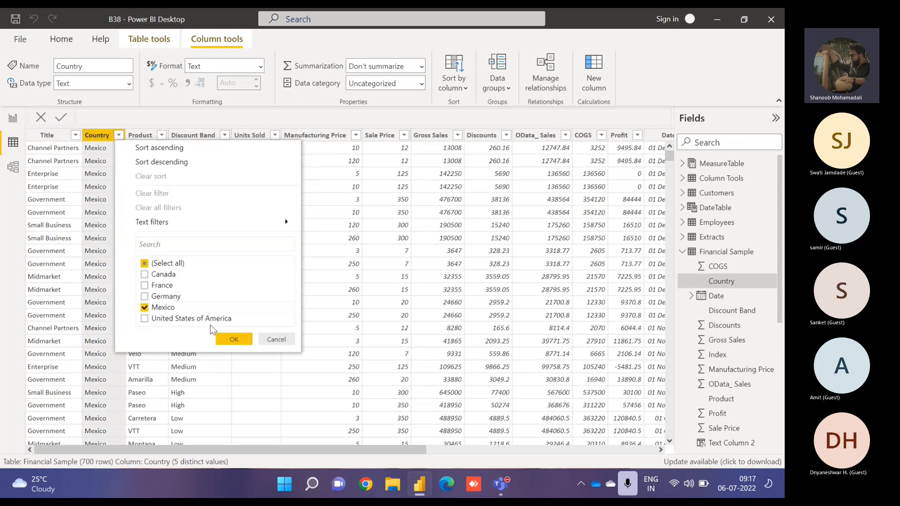
click(232, 340)
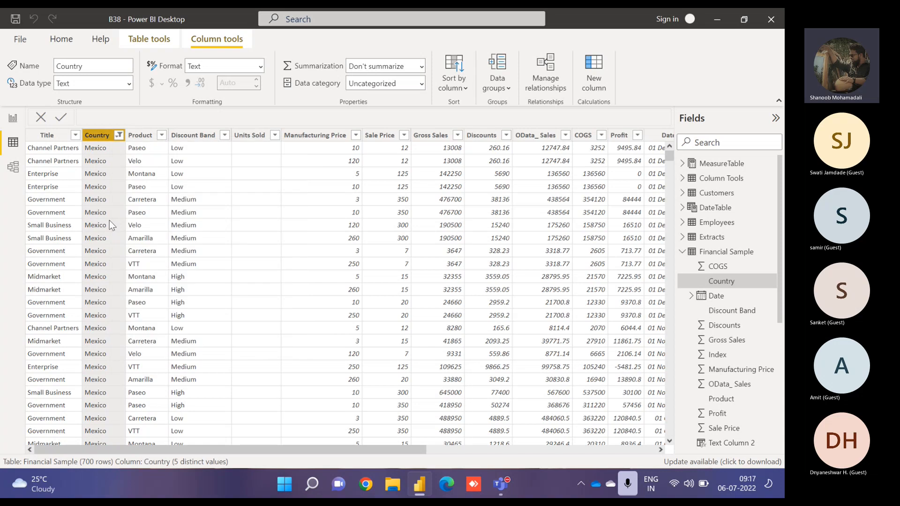
- Filter the Title column to Channel Partners only and inspect the Manufacturing Price column
click(75, 135)
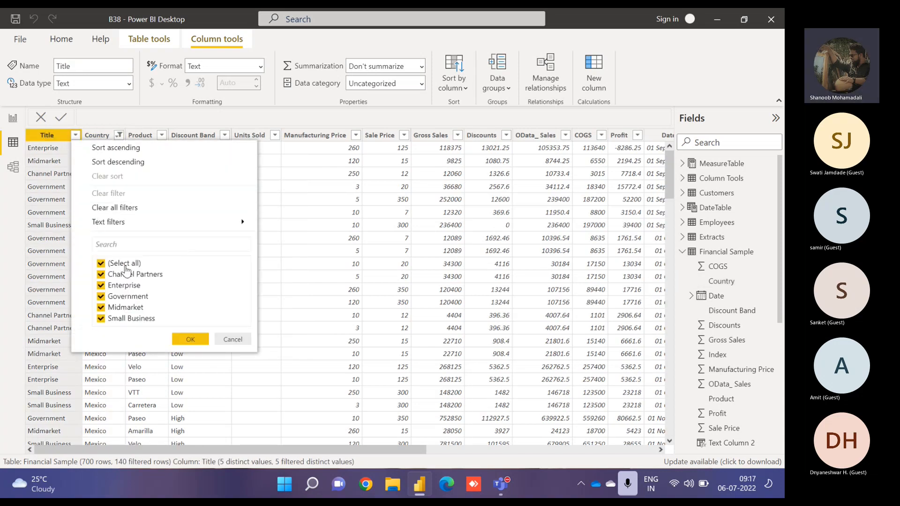
click(125, 265)
click(124, 275)
click(190, 339)
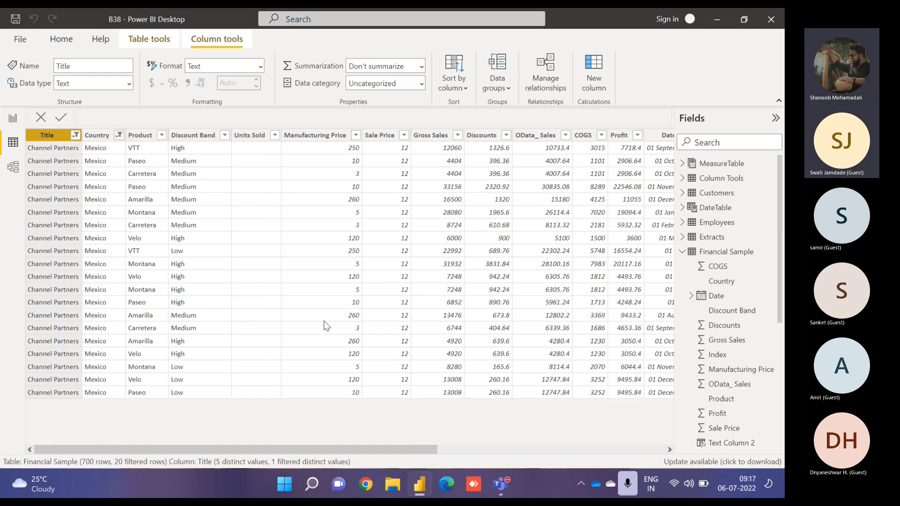
click(343, 137)
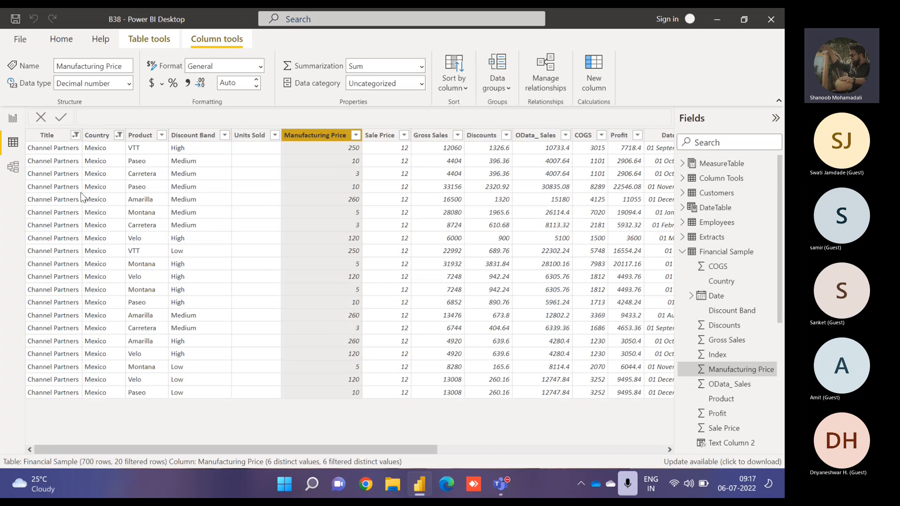
click(13, 119)
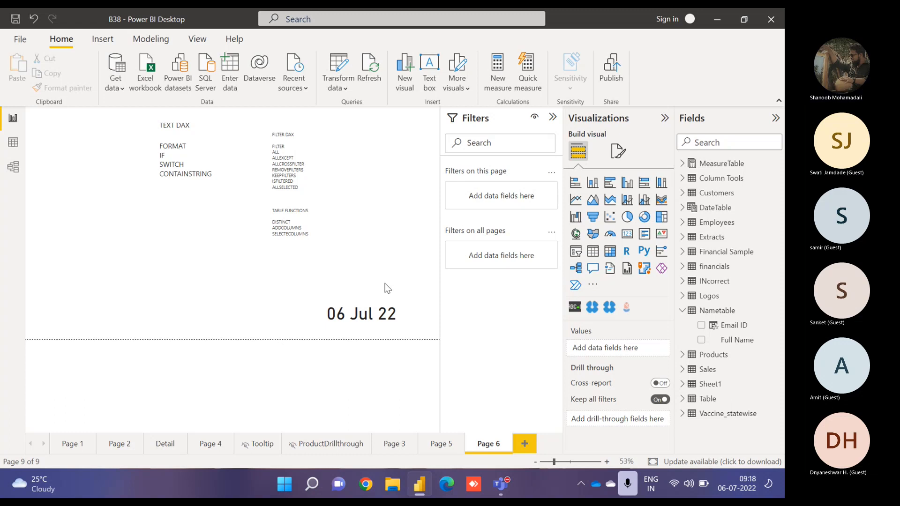
- Create a new measure in the MeasureTable
click(683, 164)
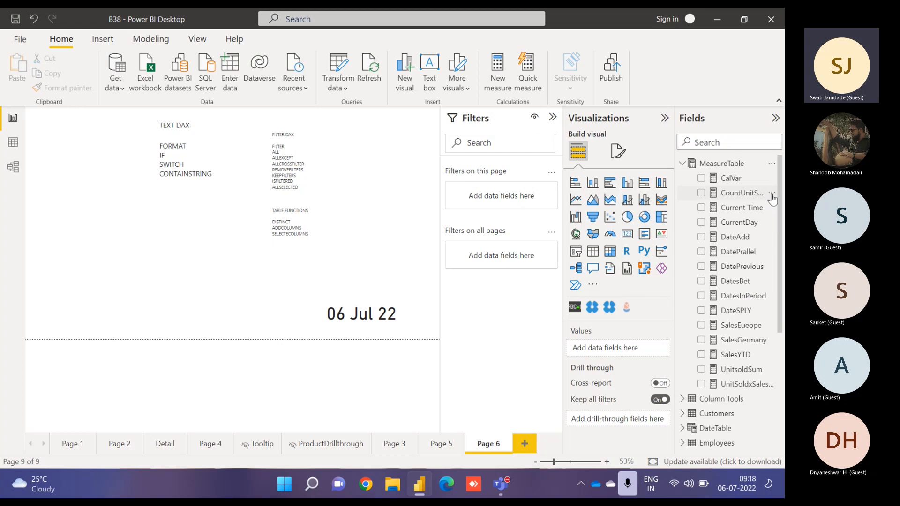
click(772, 193)
click(719, 219)
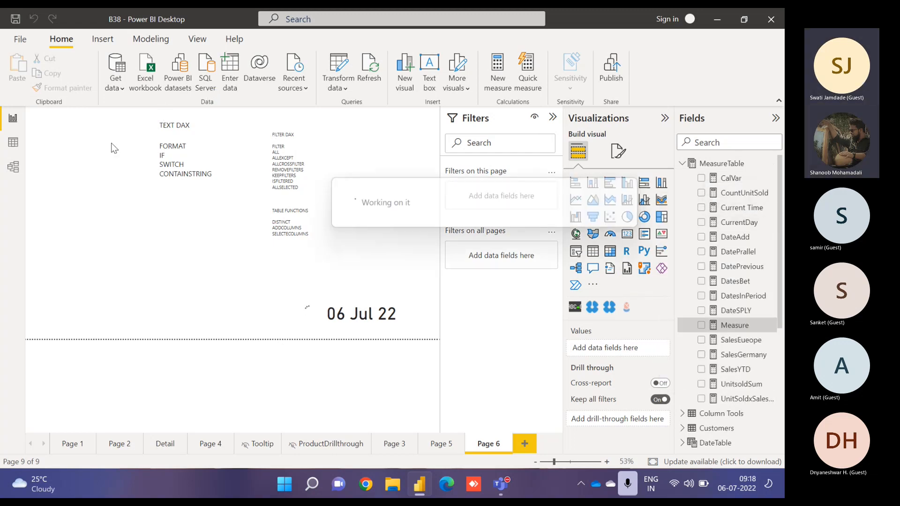
- Write the new measure's formula as date(2014,1,6)
click(141, 121)
text(date()
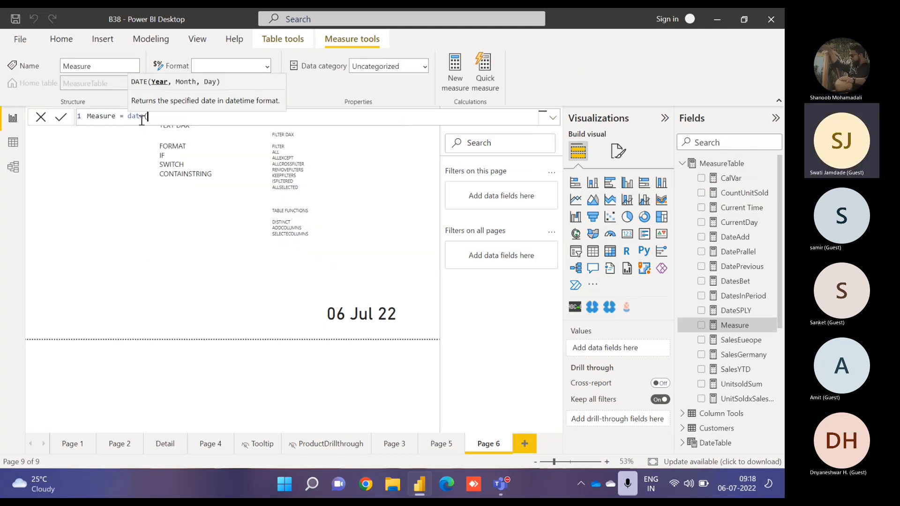
text(2014)
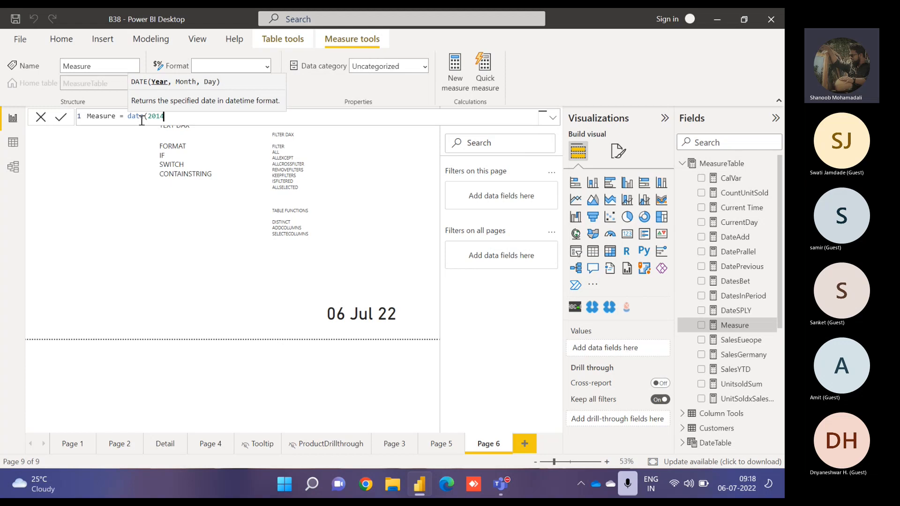
text(,)
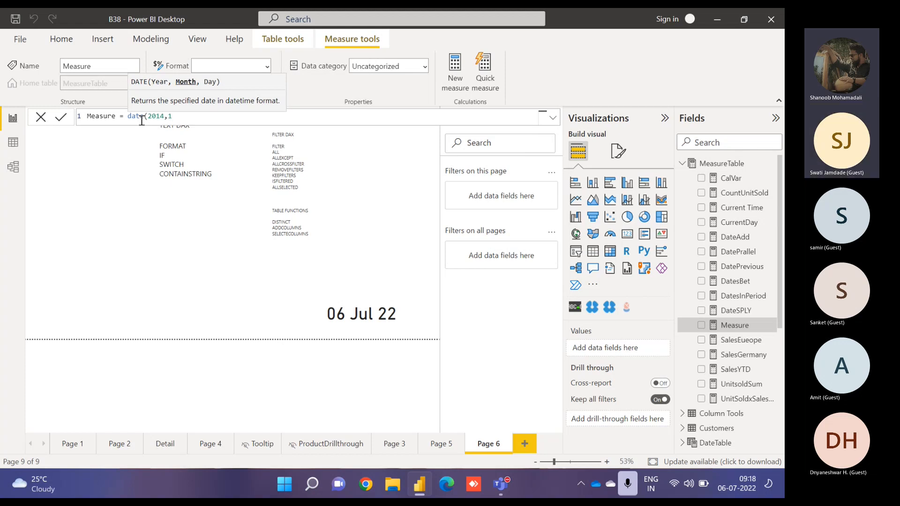
text(1,)
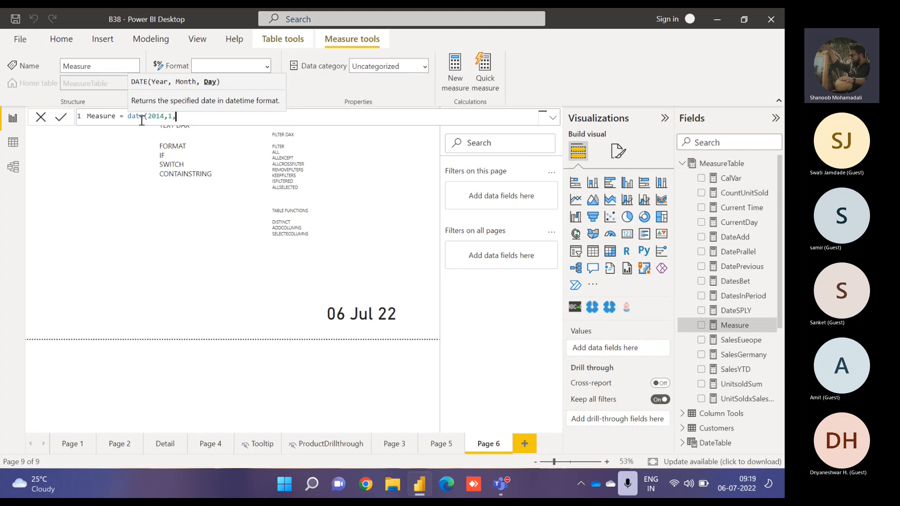
text(1)
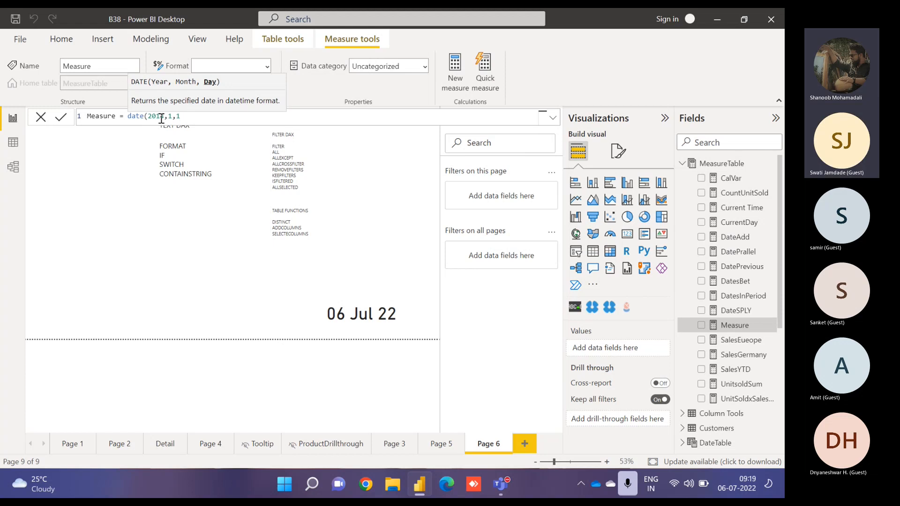
key(BackSpace)
text(2)
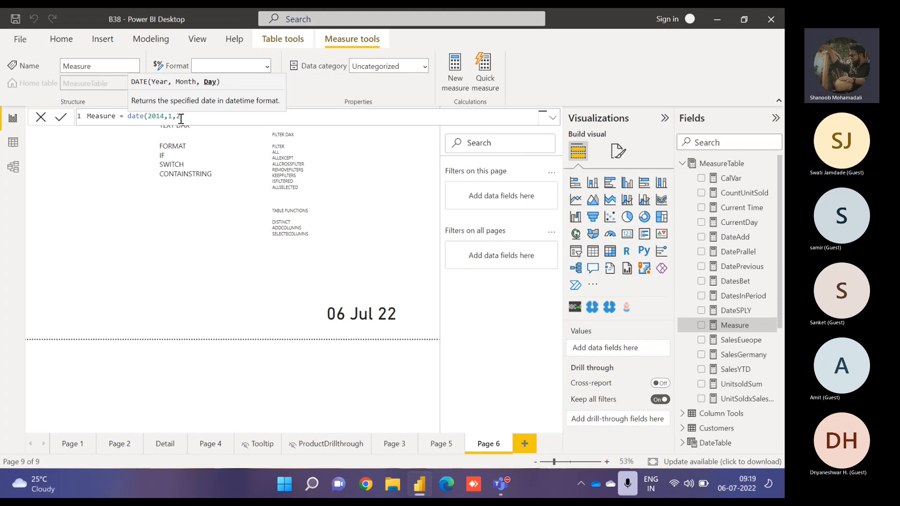
key(BackSpace)
text(3)
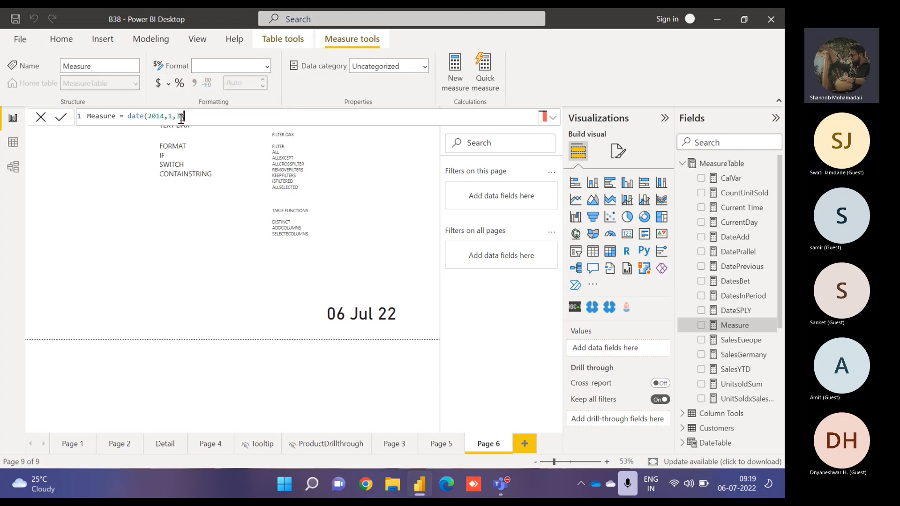
key(BackSpace)
text(23)
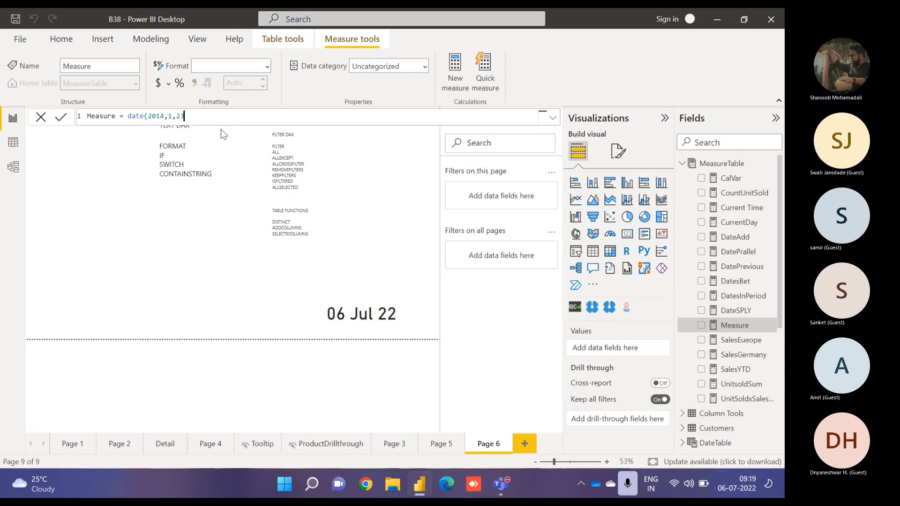
key(BackSpace)
key(BackSpace)
text(6)
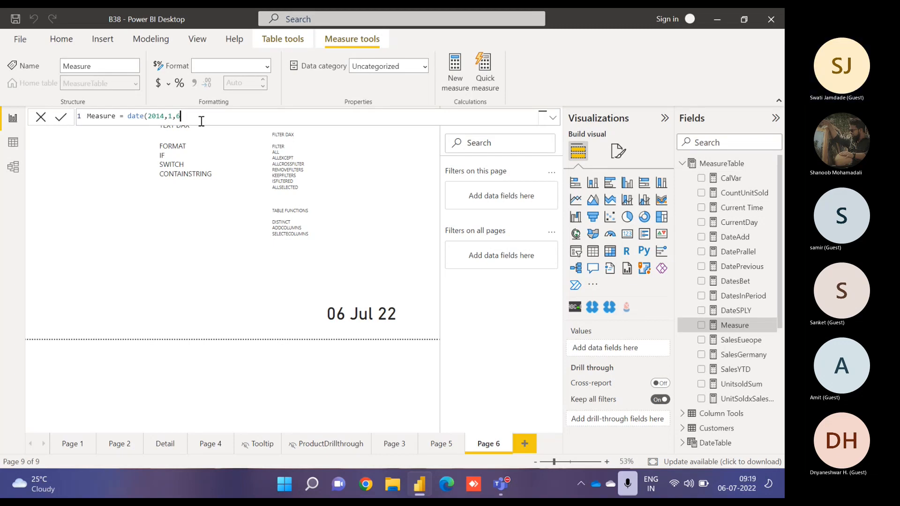
text())
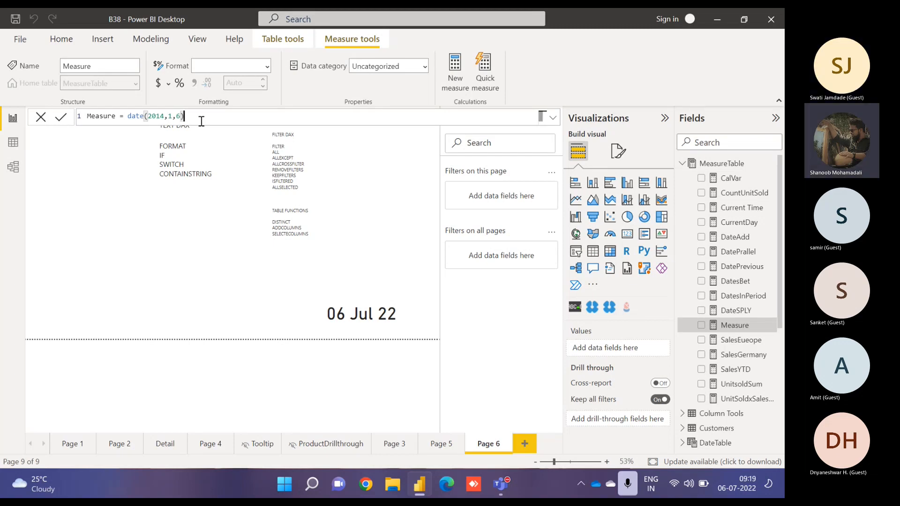
- Change the day argument of the DATE formula to 2, then discard the new measure
double_click(160, 116)
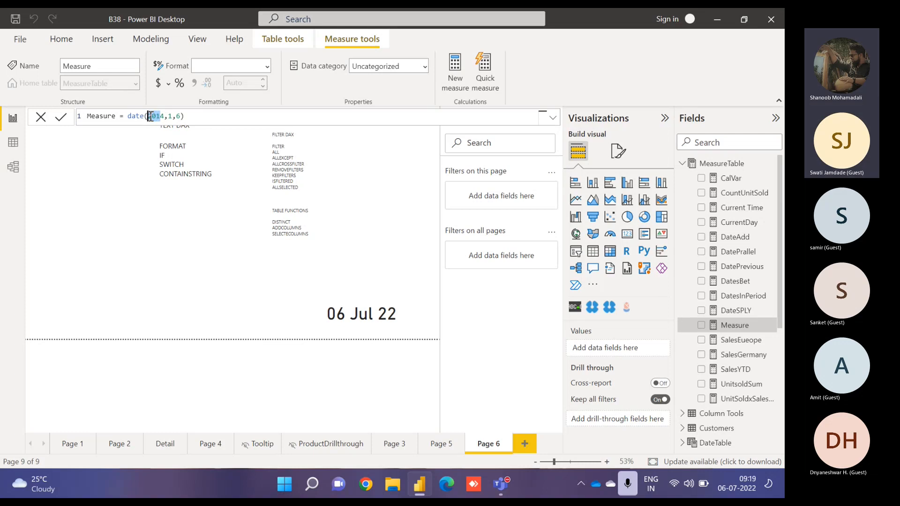
click(174, 116)
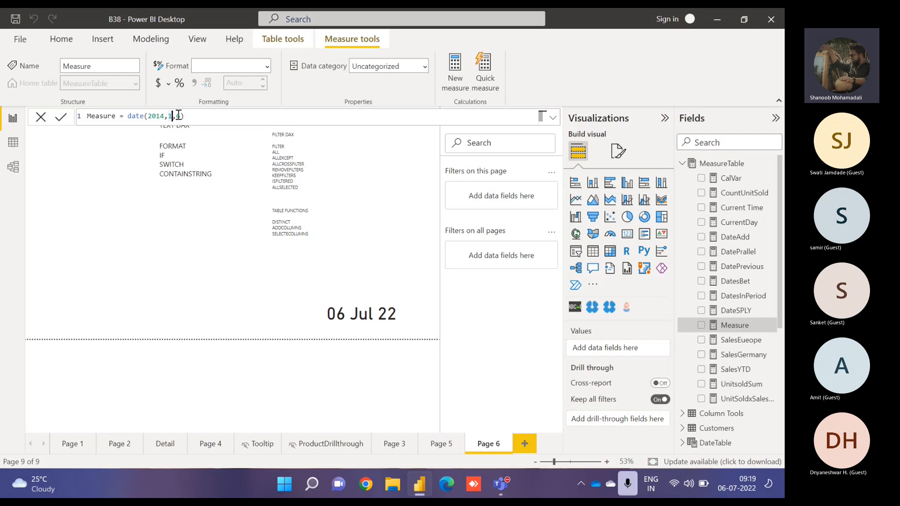
click(178, 115)
double_click(179, 115)
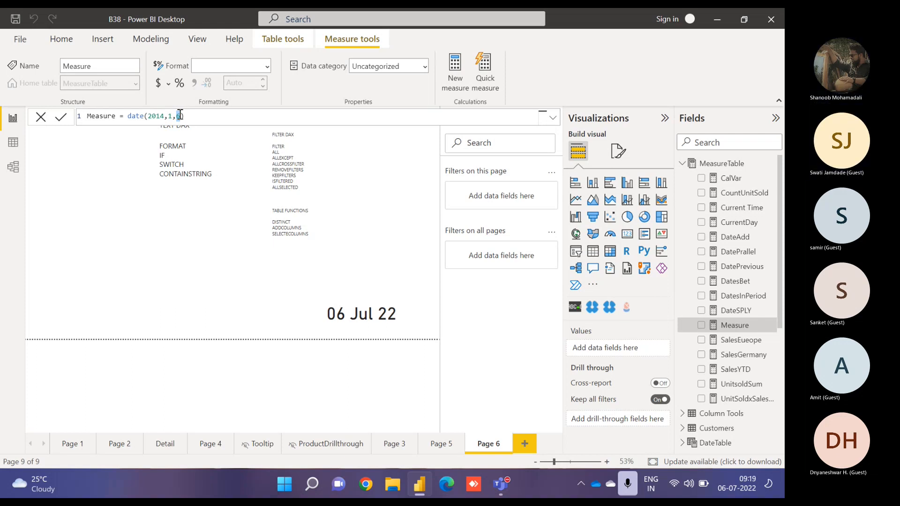
text(2)
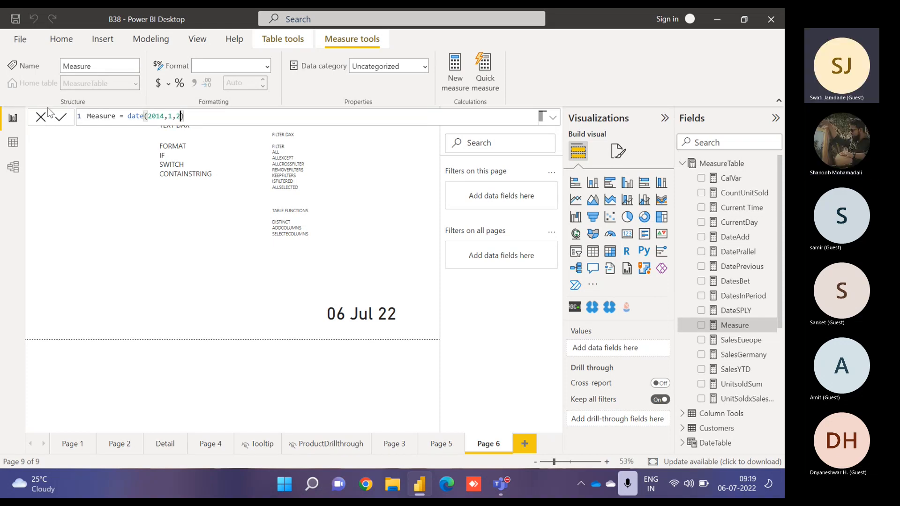
click(44, 123)
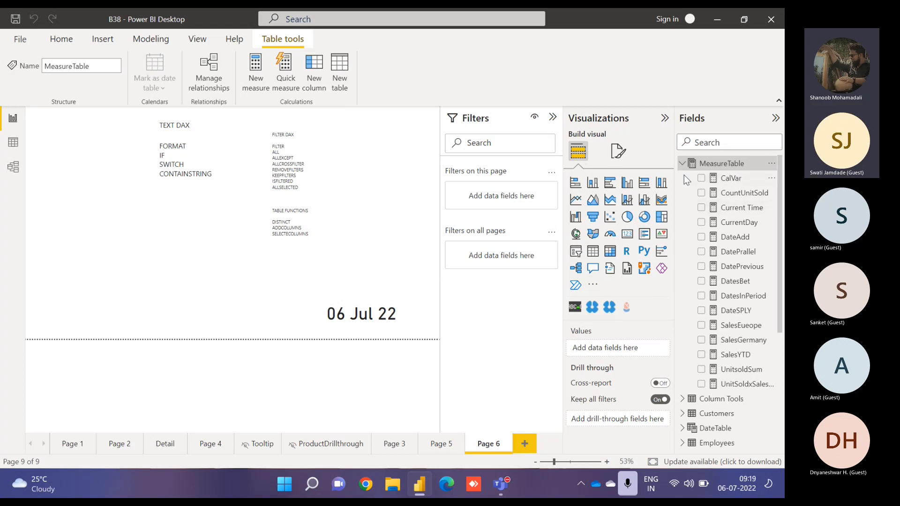
- Expand the financials table and examine the formulas of its Current Date, datedifference and DateNew columns
click(682, 163)
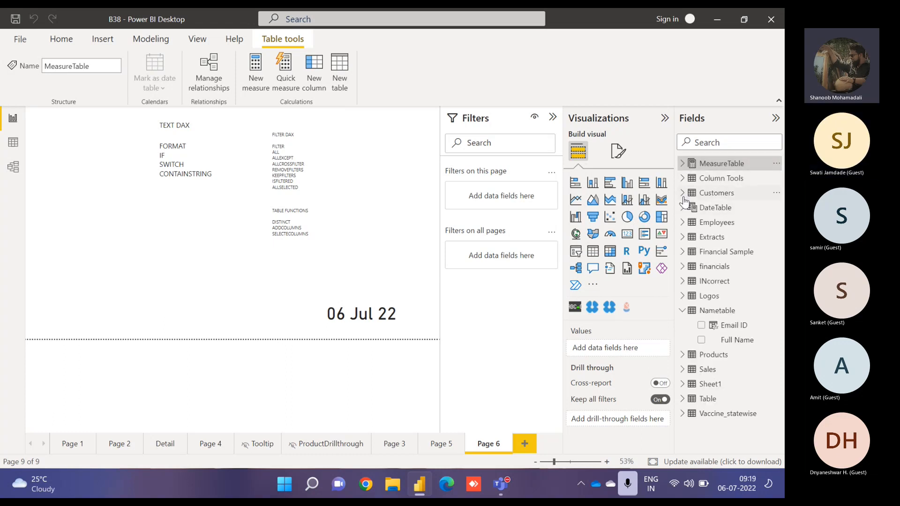
click(685, 267)
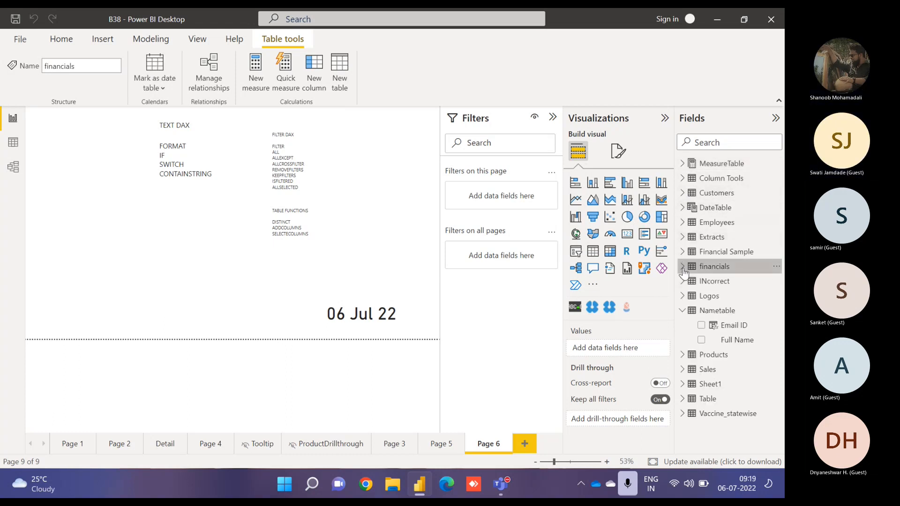
click(683, 267)
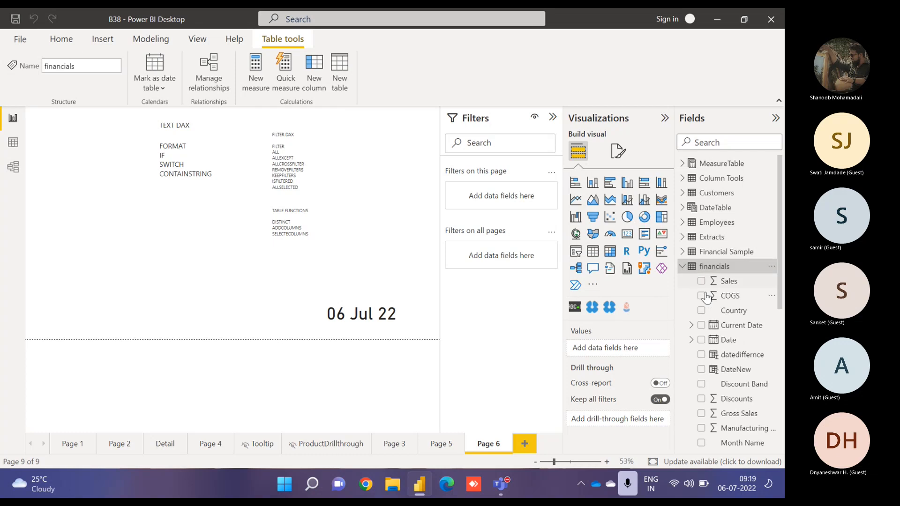
click(743, 325)
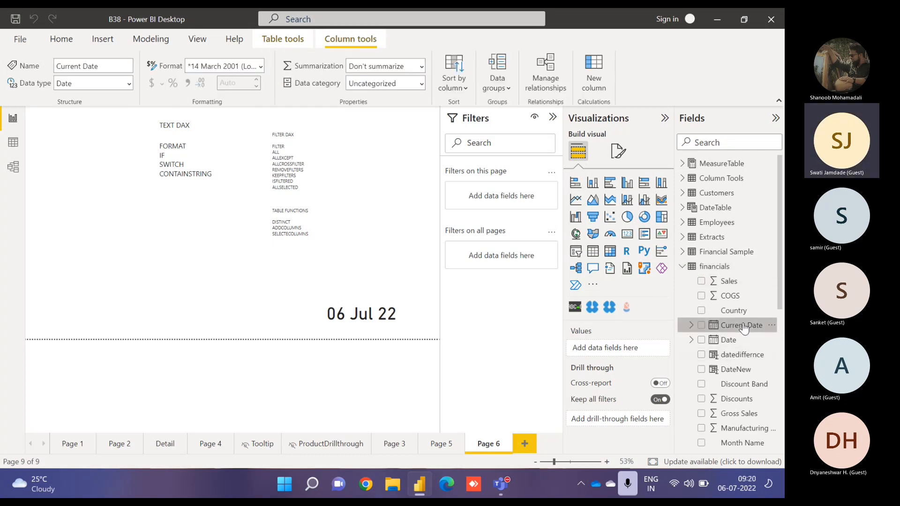
click(737, 356)
click(736, 371)
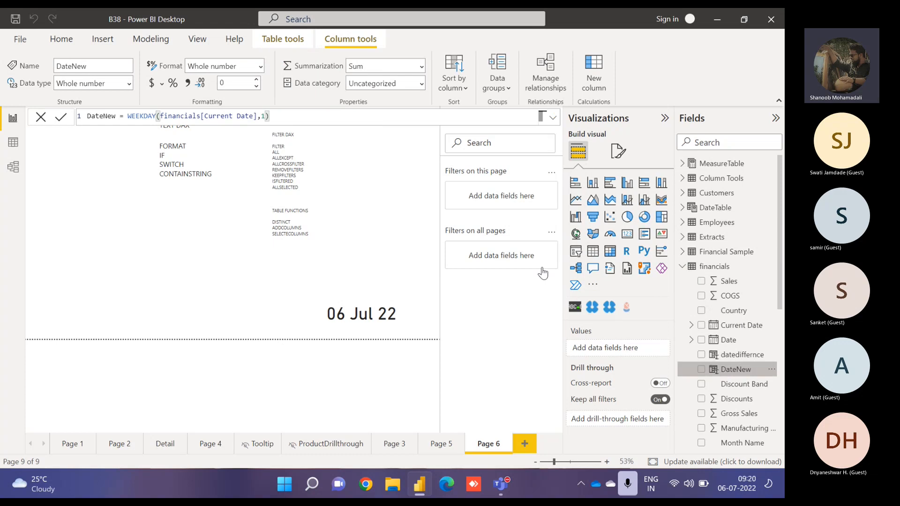
double_click(266, 116)
key(BackSpace)
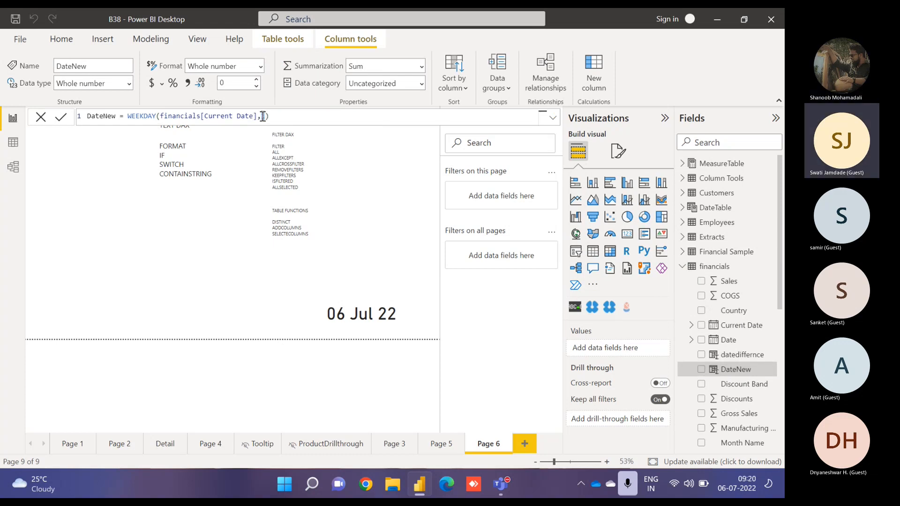
click(742, 344)
click(740, 326)
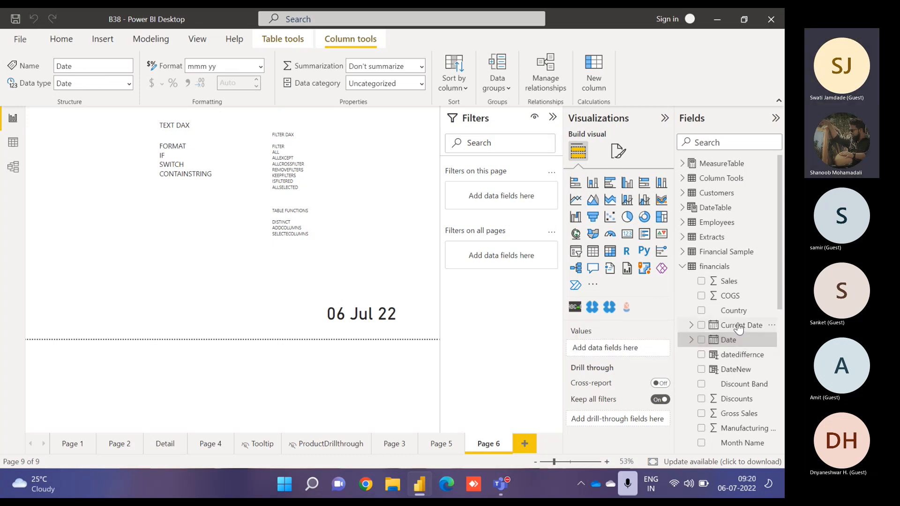
click(742, 355)
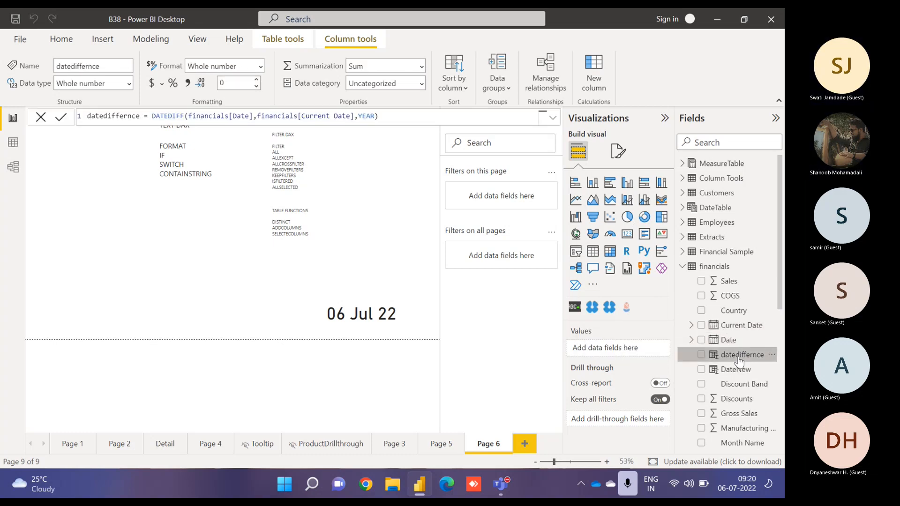
click(737, 370)
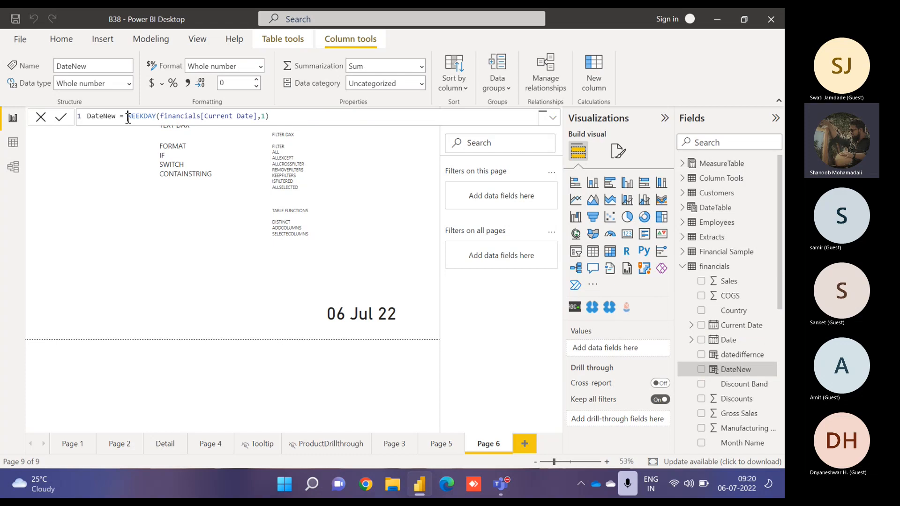
- Replace the DateNew column formula with a DATE expression starting with YEAR(financials[Current Date])
drag(127, 116, 378, 137)
text(date(ye)
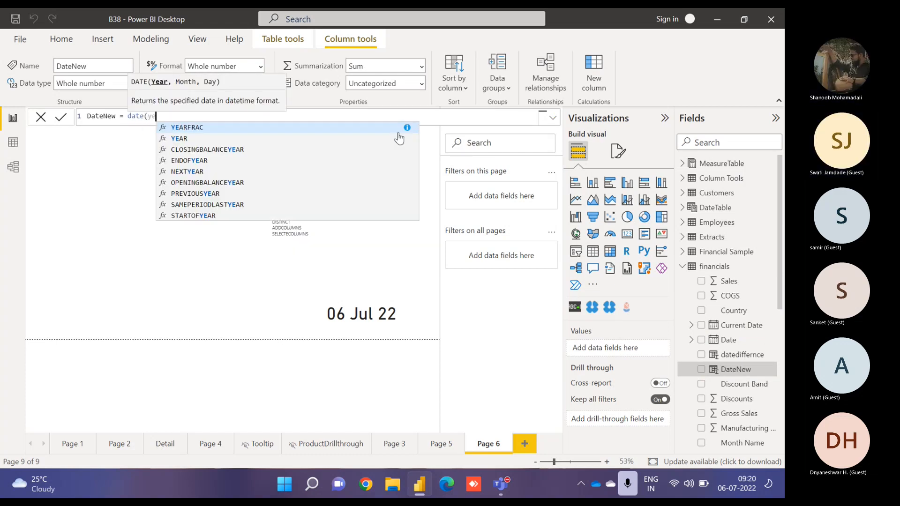
key(Tab)
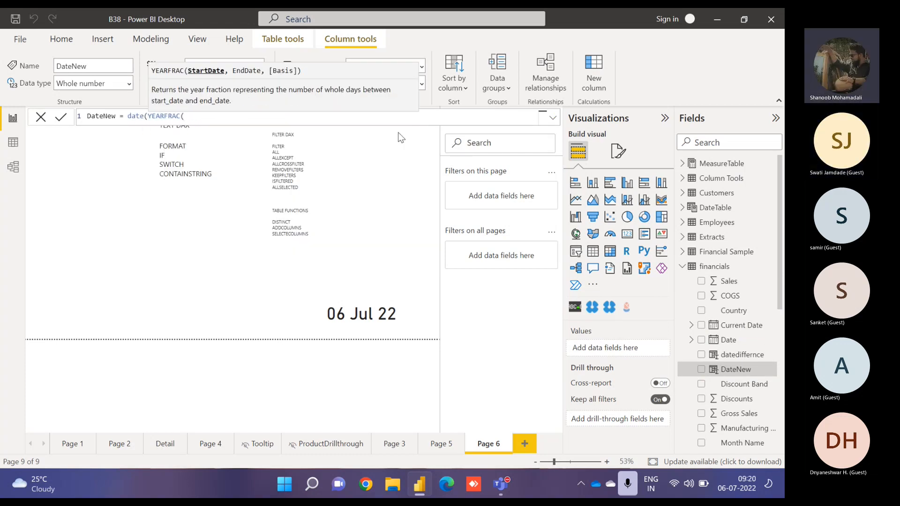
key(BackSpace)
key(BackSpace)
key(BackSpace)
key(BackSpace)
key(Home)
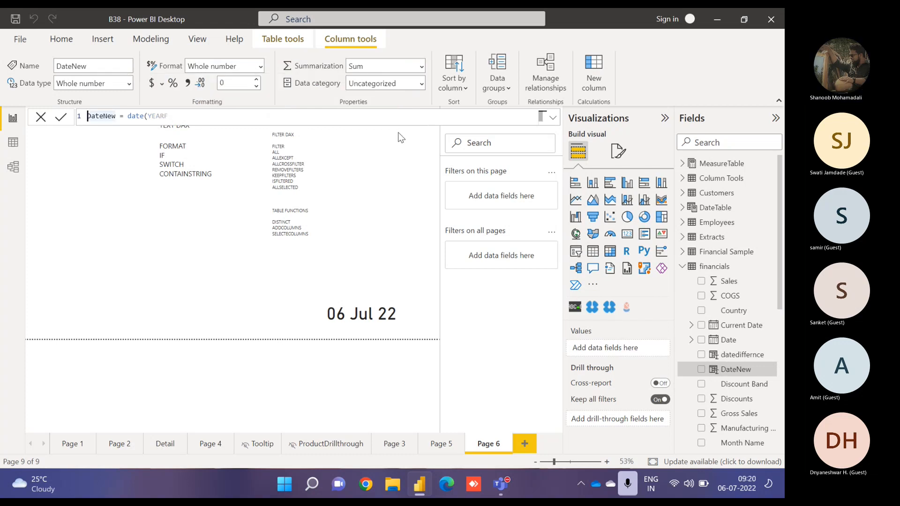
click(254, 116)
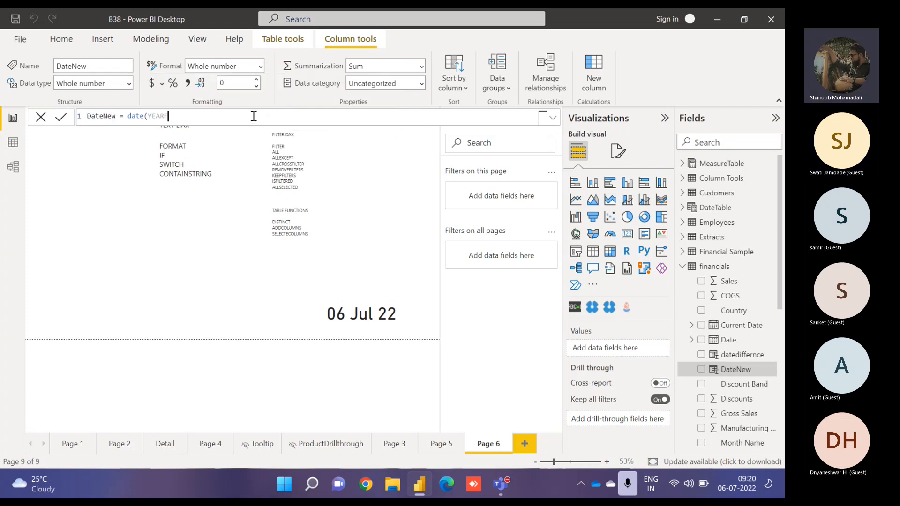
key(BackSpace)
text((curr)
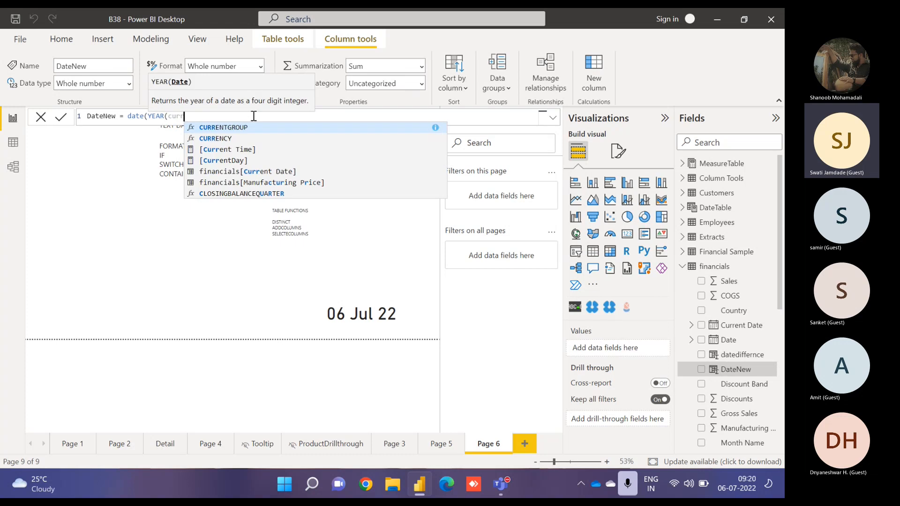
key(Tab)
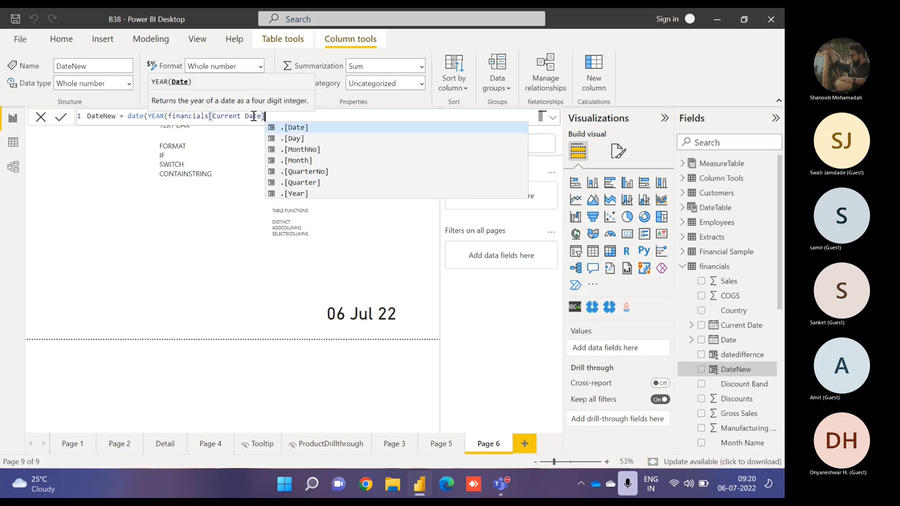
- Complete the DateNew formula with month(financials[Date]) and day 2, and commit it
text(),month(date)
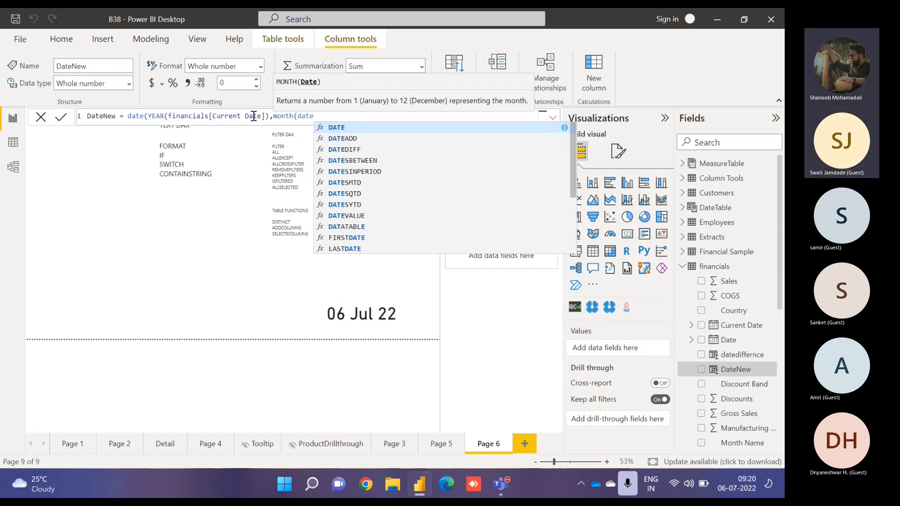
key(Up)
key(Up)
key(Up)
key(Down)
key(Down)
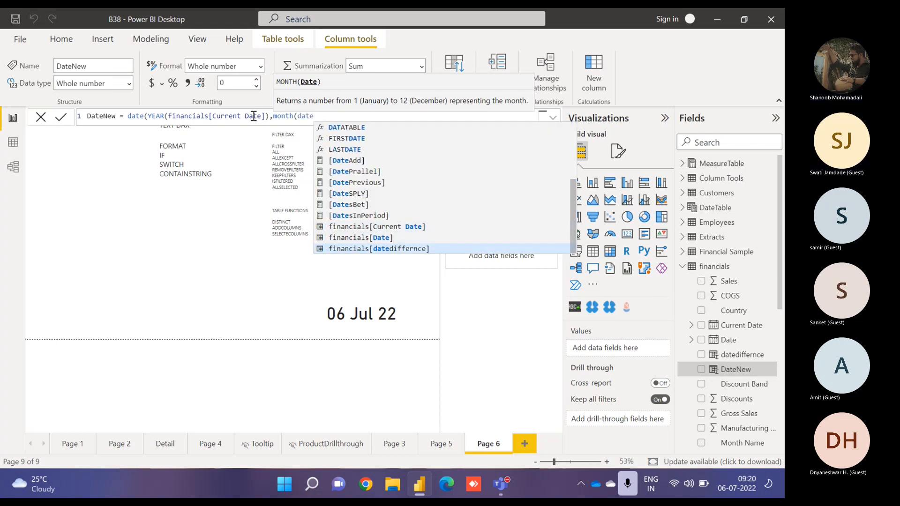
key(Up)
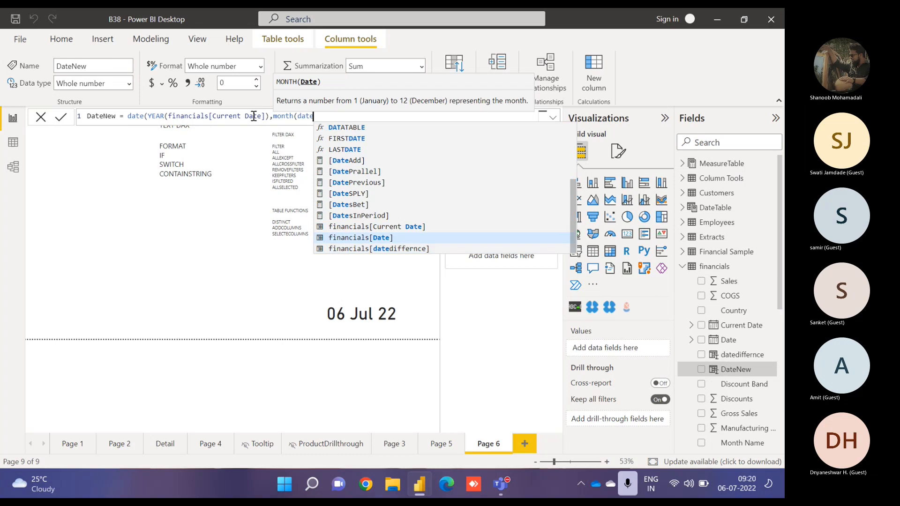
key(Tab)
text(),)
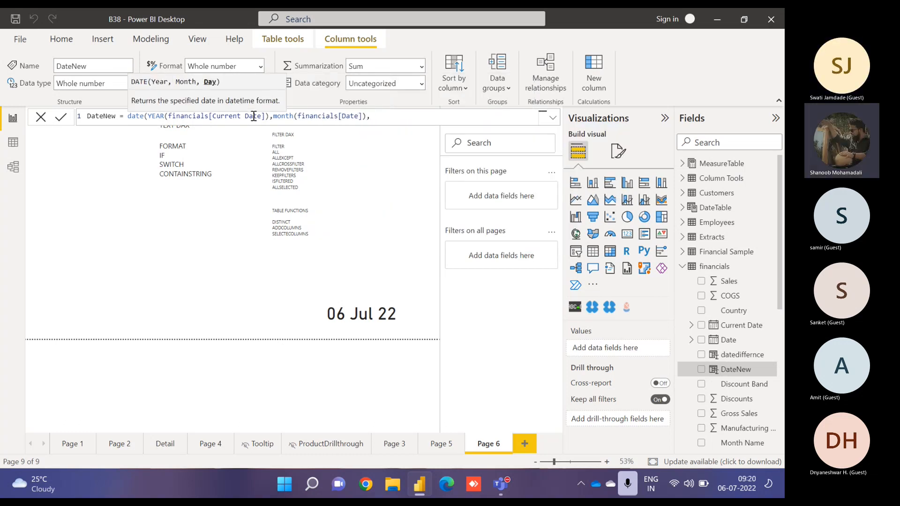
text(2))
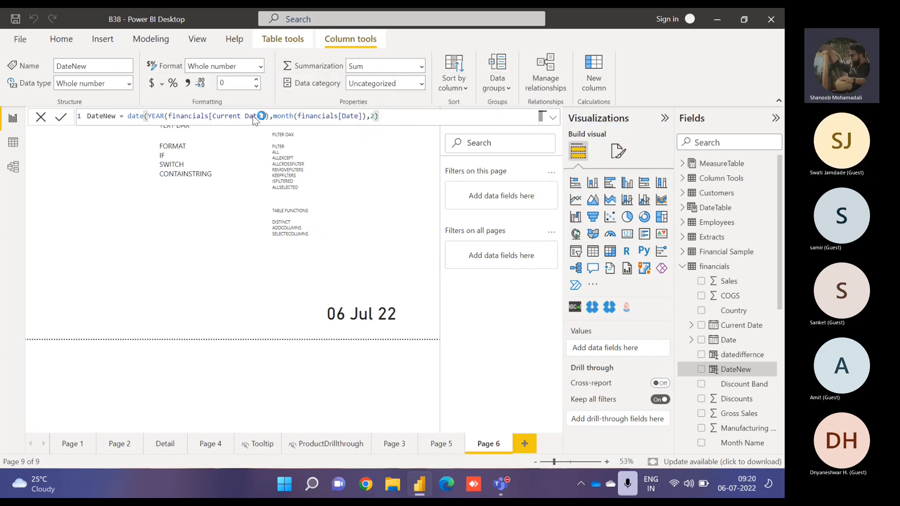
key(Return)
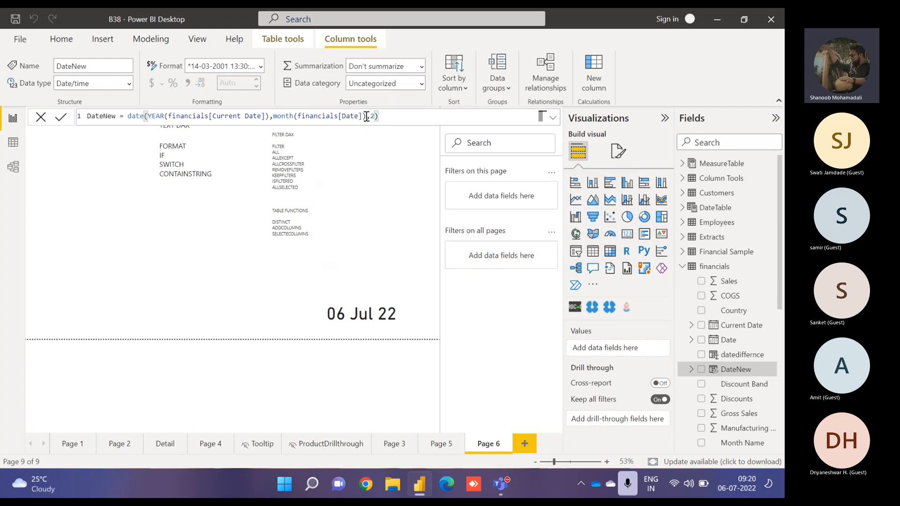
- Open the financials table in data view and format its DateNew column as dd mmm yy
click(245, 116)
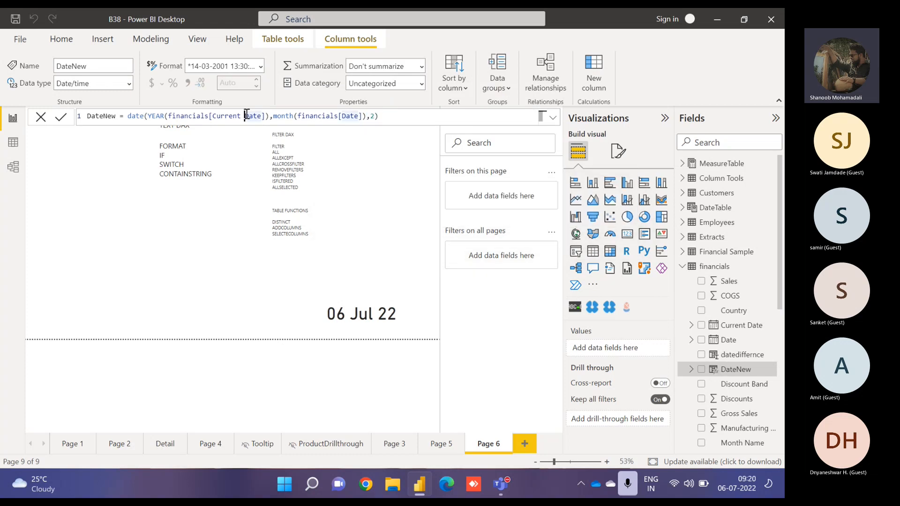
click(376, 117)
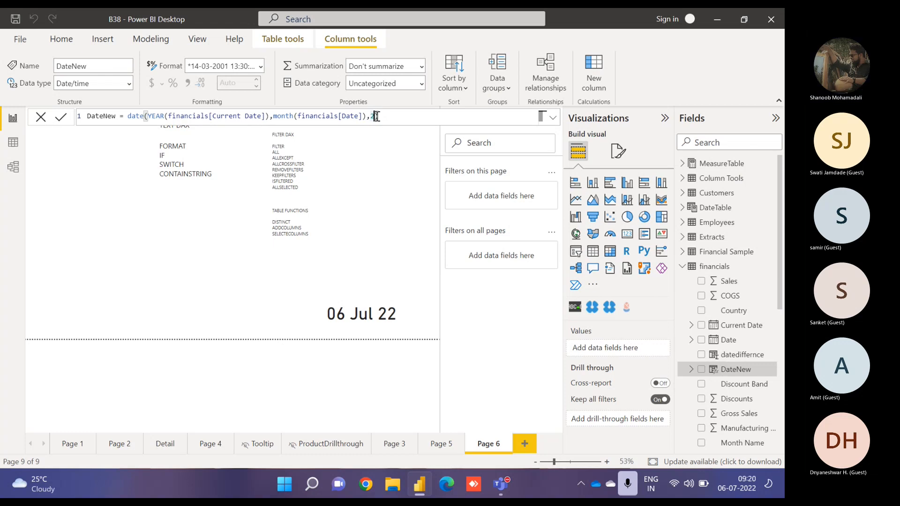
click(14, 143)
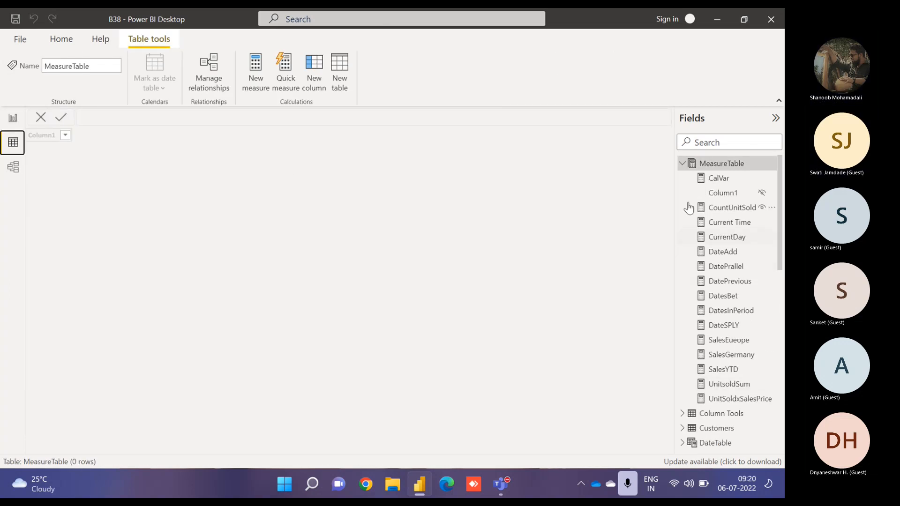
click(683, 164)
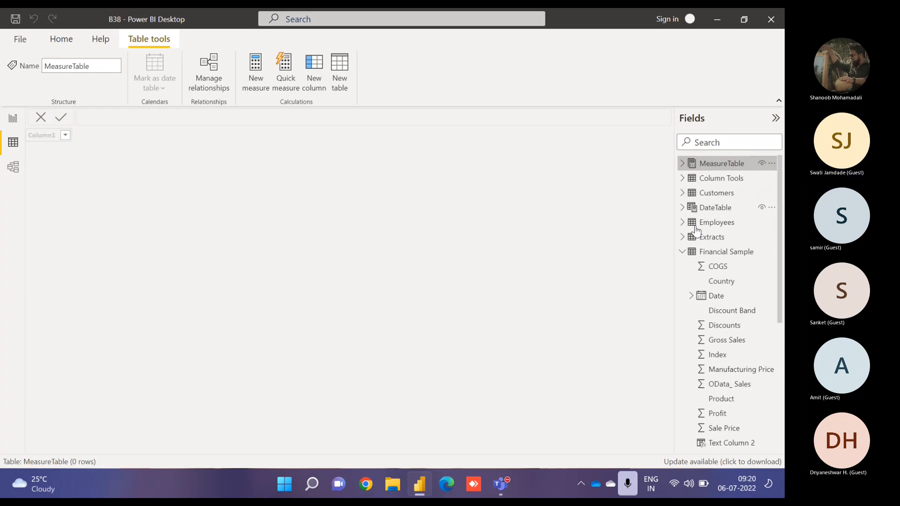
click(682, 252)
click(710, 270)
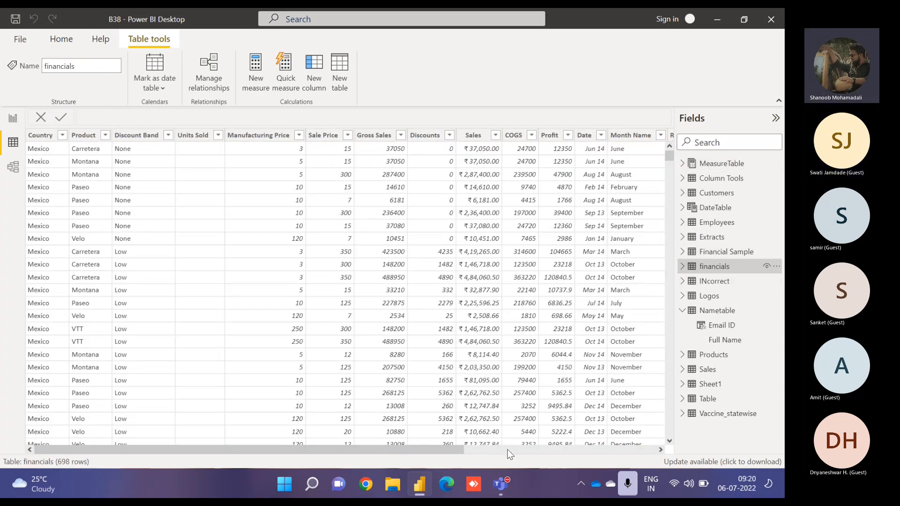
click(507, 449)
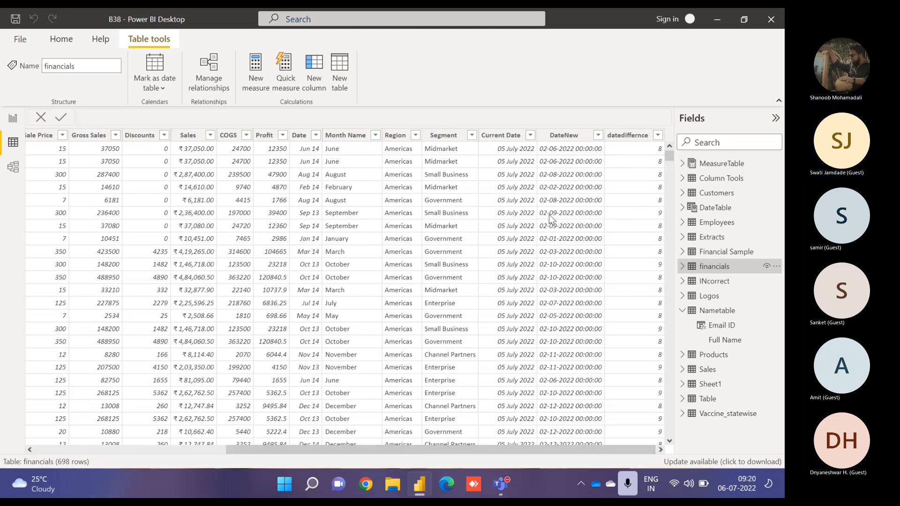
click(564, 137)
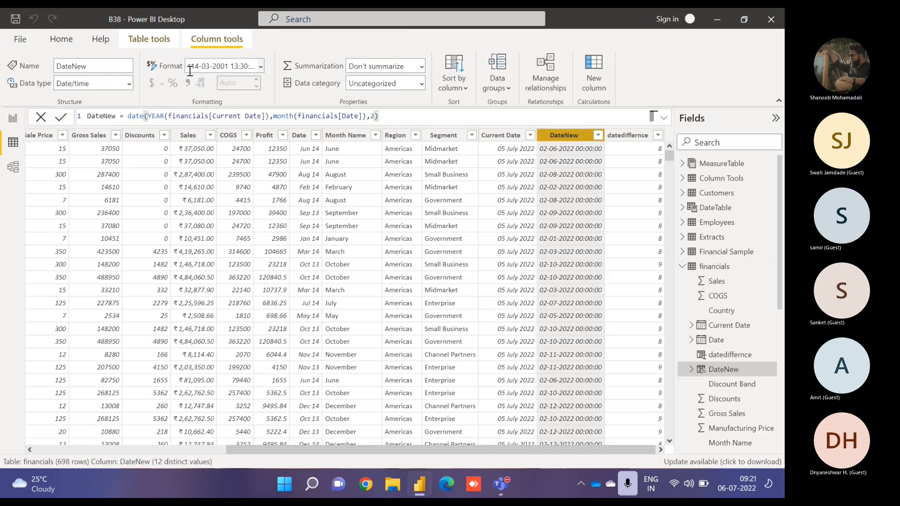
text(dd m)
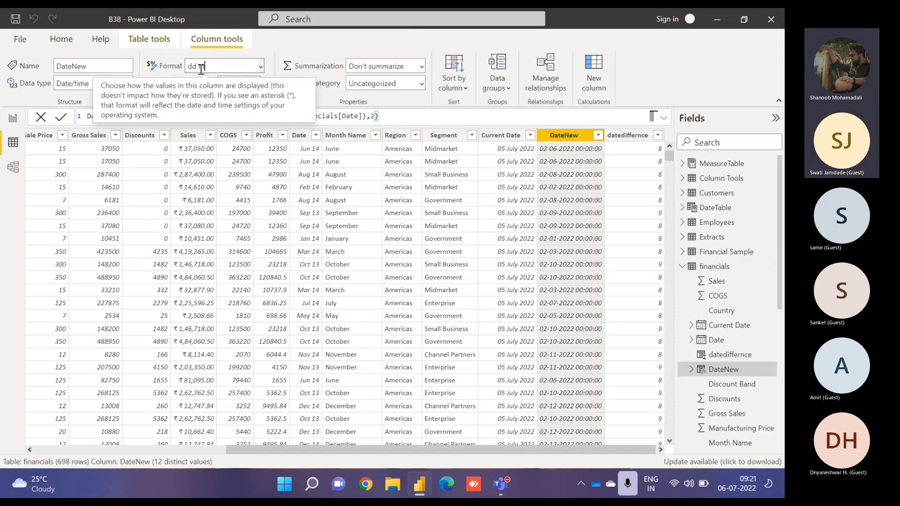
text(mm y)
key(Escape)
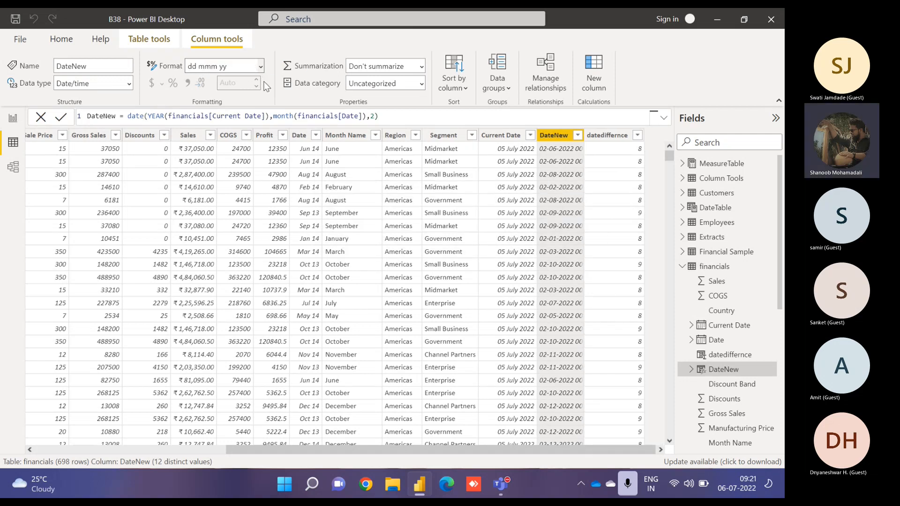
key(Return)
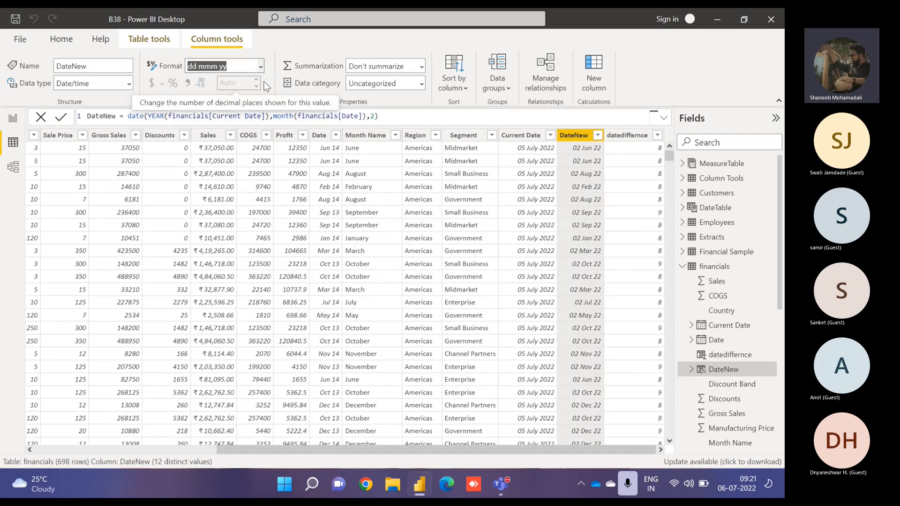
- Change the DateNew formula's day argument to 3 and replace the month argument with 1, then commit it
click(370, 116)
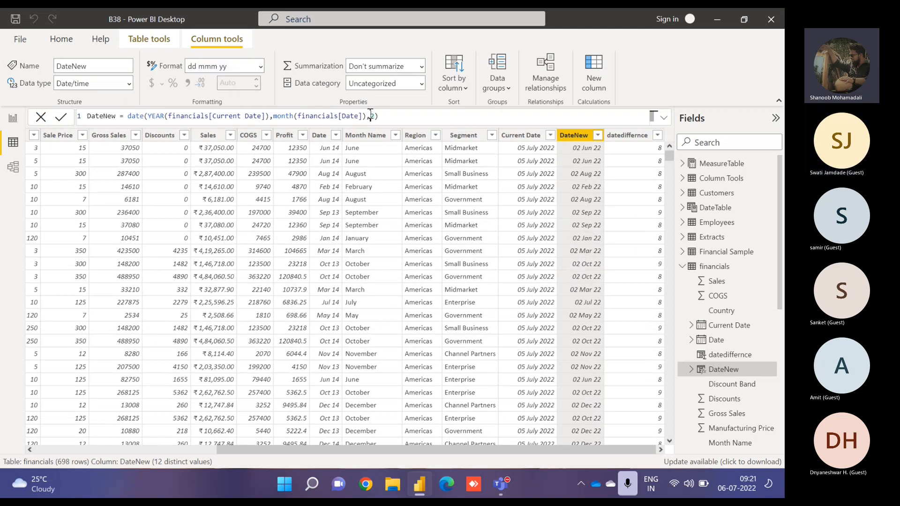
text(3)
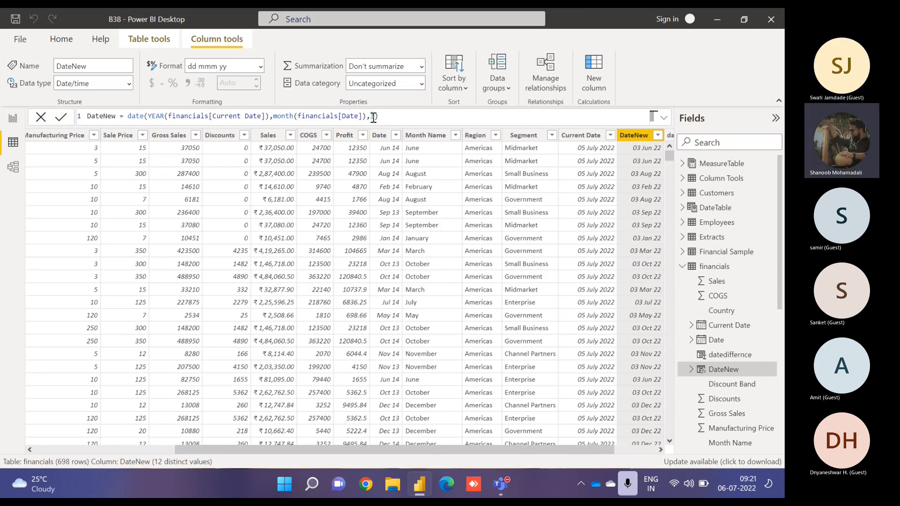
drag(366, 116, 276, 116)
key(BackSpace)
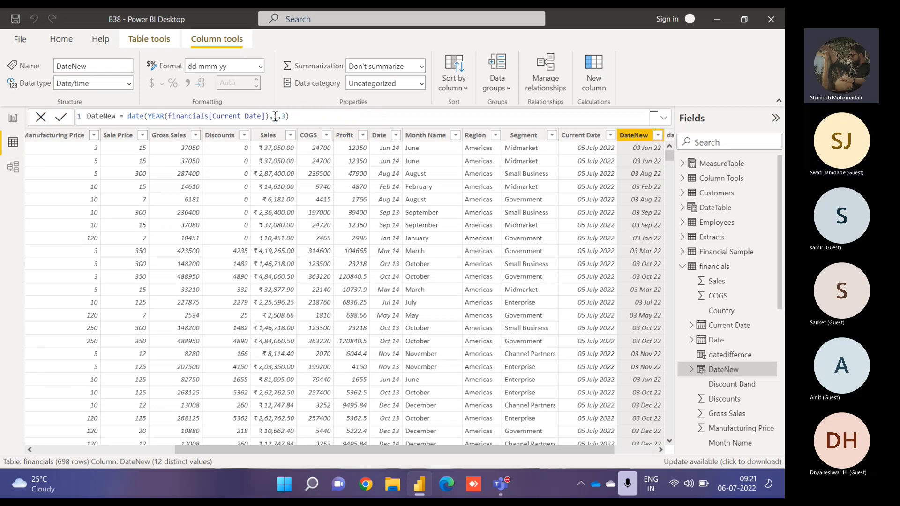
text(1)
key(Return)
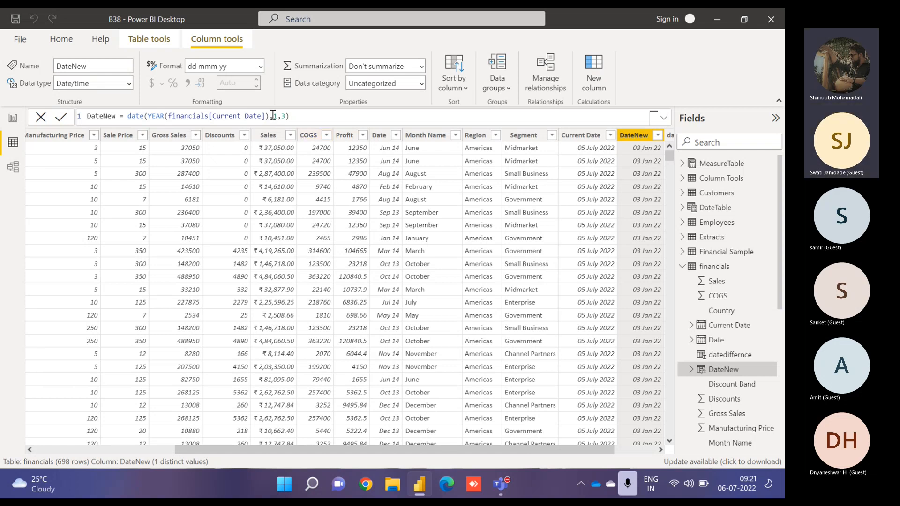
- Set the DateNew formula's day argument to 2
drag(274, 116, 284, 116)
text(2)
double_click(282, 116)
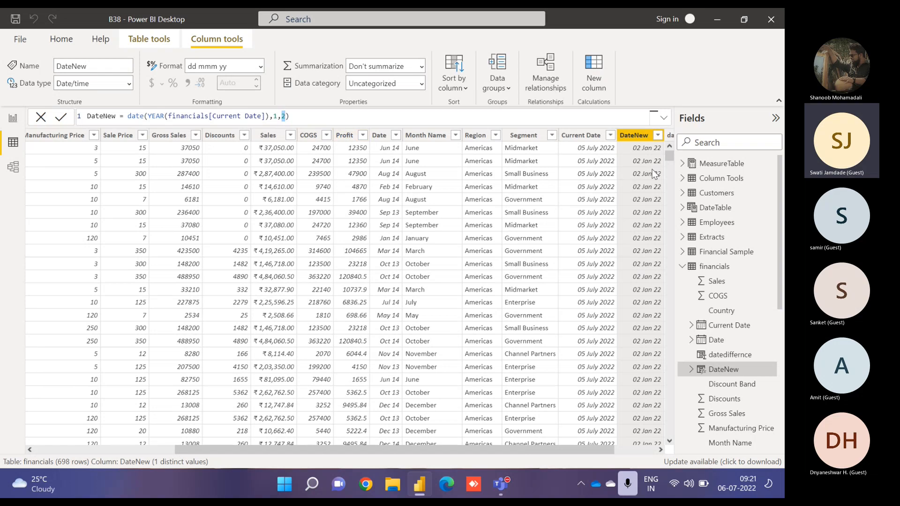
- Open the DateTable and examine the date arguments of its CALENDAR formula
click(722, 209)
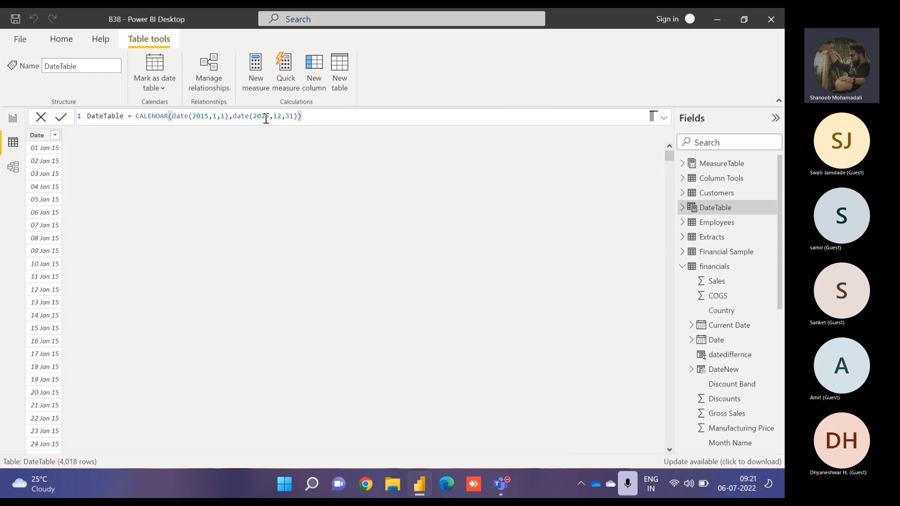
drag(212, 117, 224, 117)
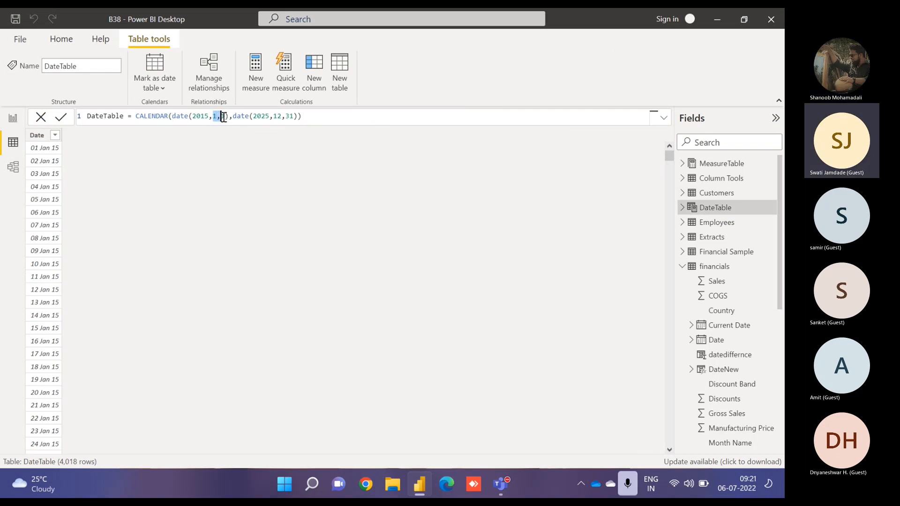
click(218, 116)
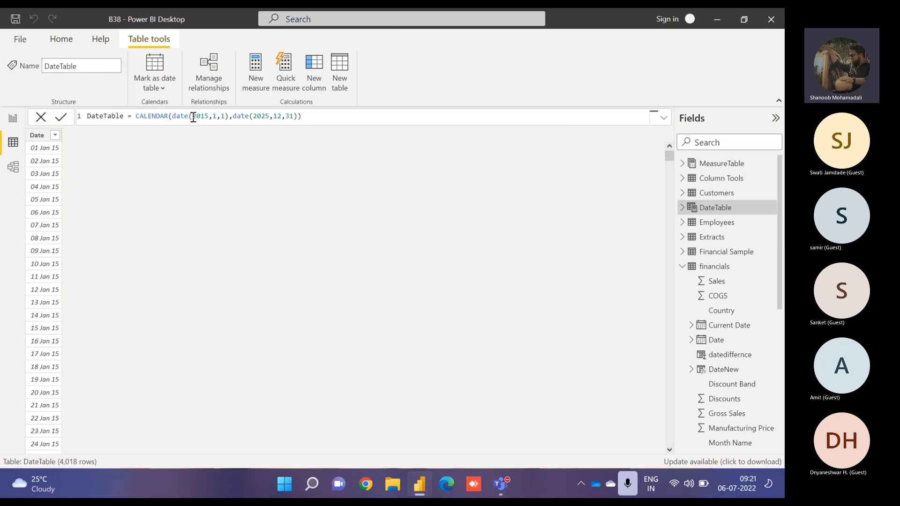
drag(194, 117, 213, 117)
click(218, 116)
click(227, 116)
text())
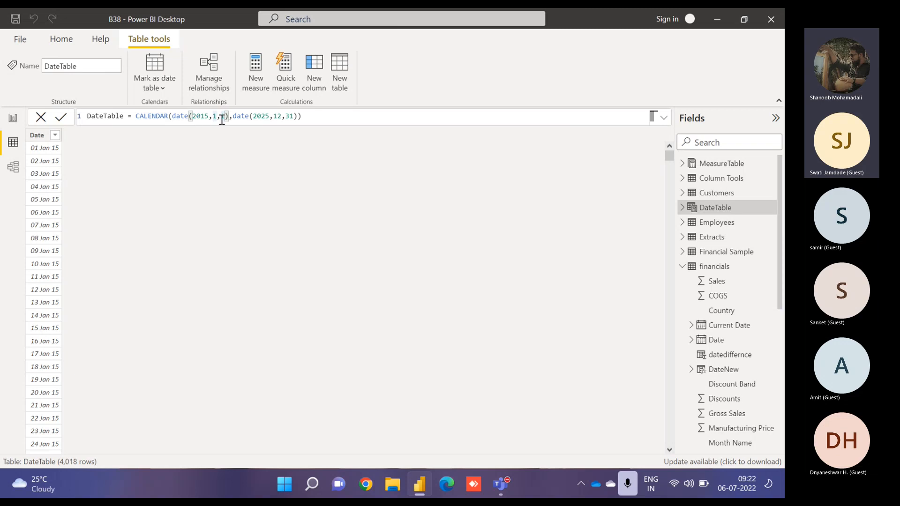
double_click(206, 118)
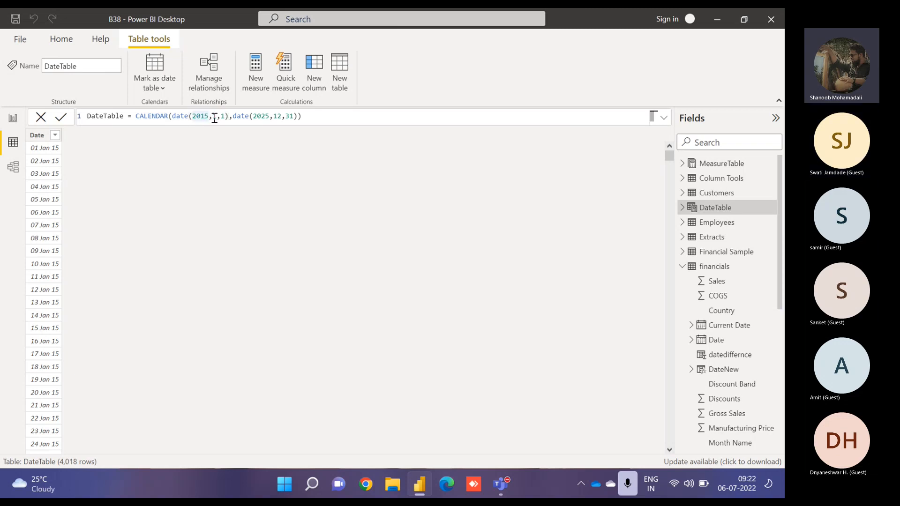
double_click(216, 116)
double_click(223, 117)
click(309, 116)
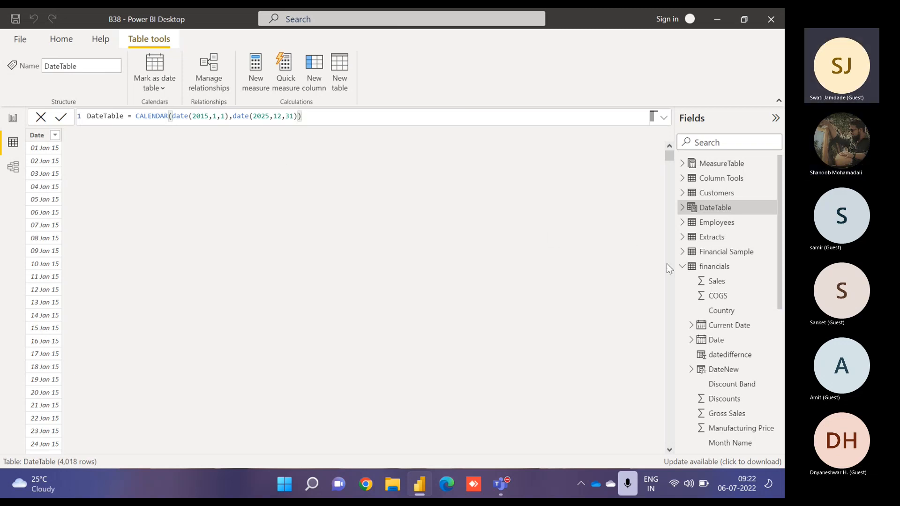
- Open the financials query's Added Custom step in Power Query, examine its Current Date formula, and cancel the dialog
click(681, 267)
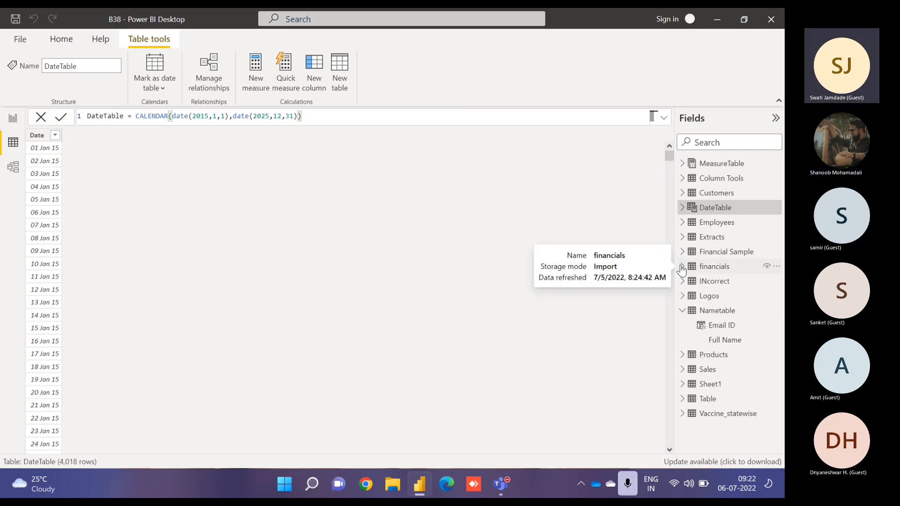
click(681, 311)
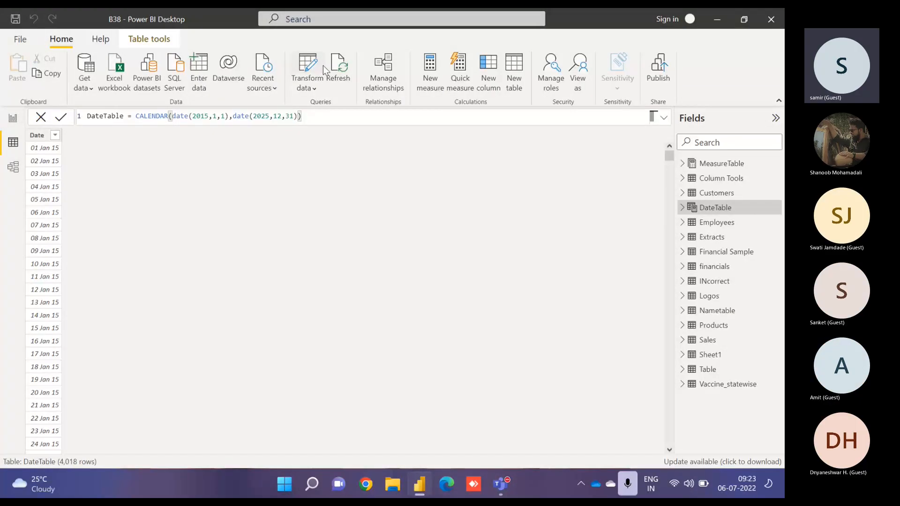
click(325, 71)
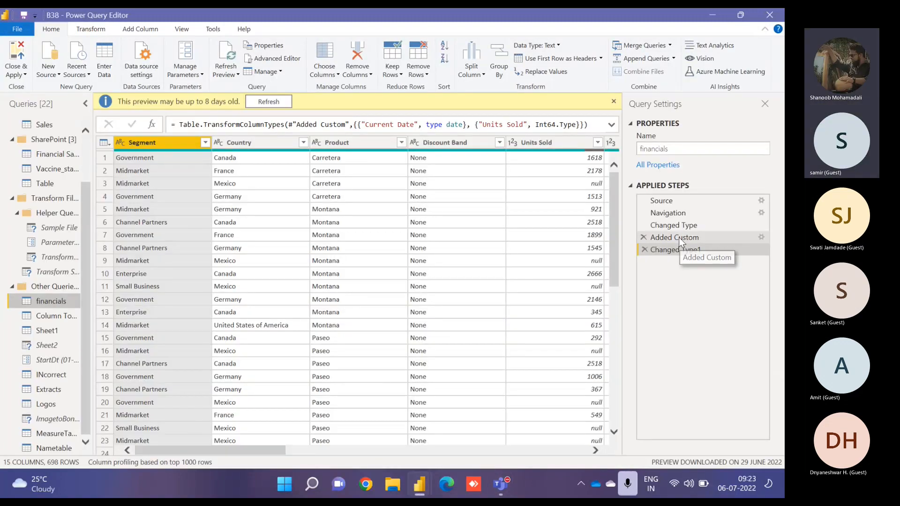
click(679, 238)
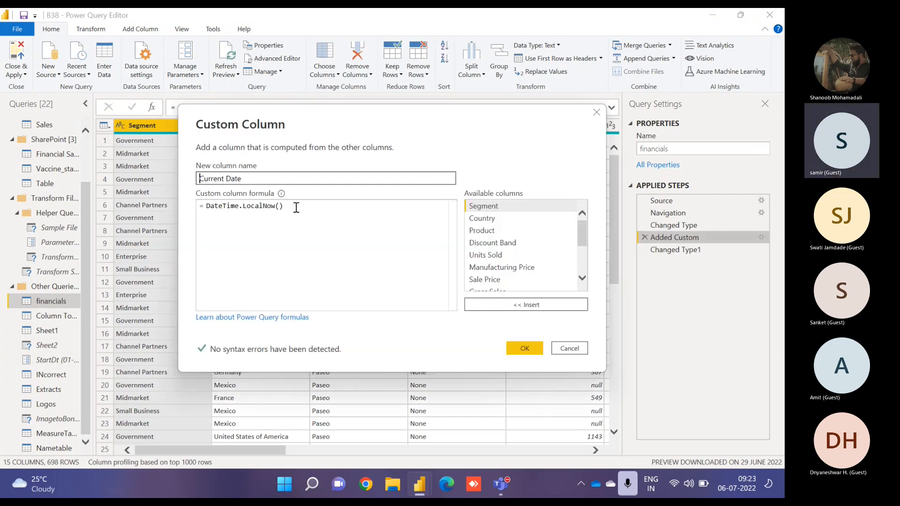
drag(296, 208, 191, 203)
drag(241, 183, 205, 183)
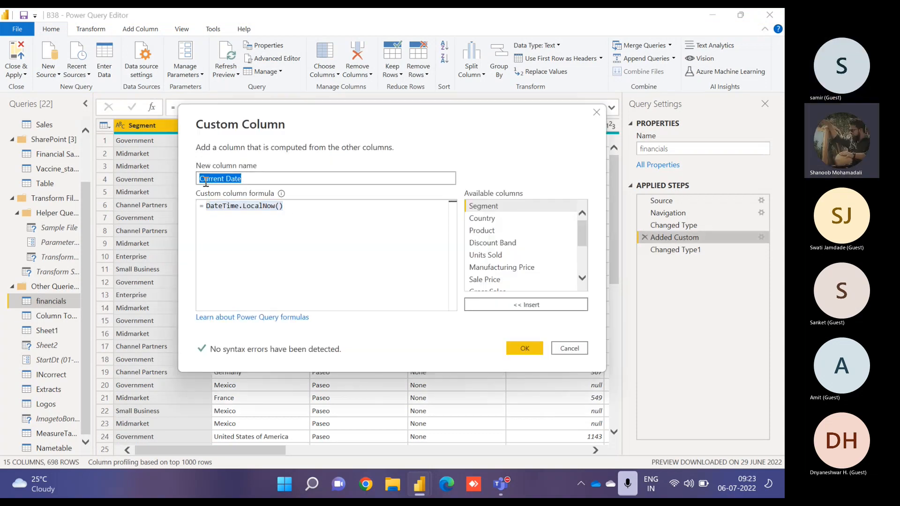
click(571, 350)
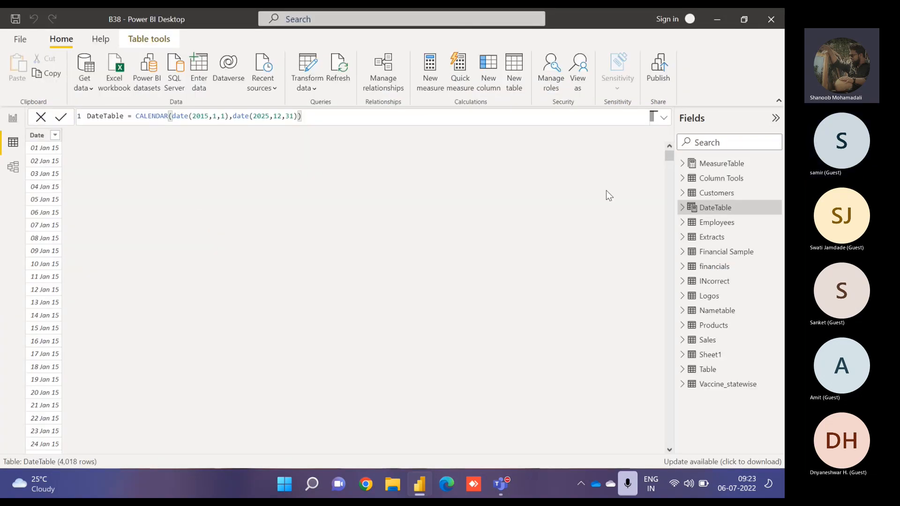
- Replace the datedifference column formula with TODAY() and return to the report page
click(684, 266)
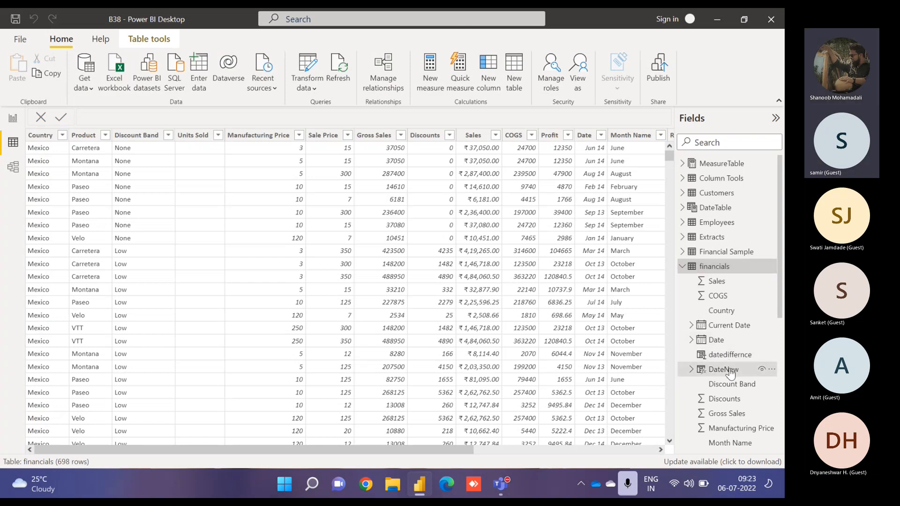
click(724, 370)
click(729, 355)
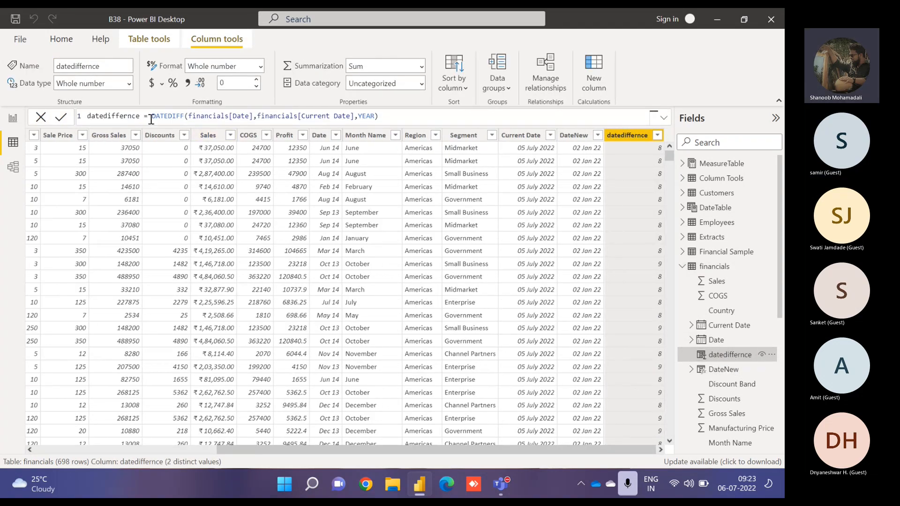
drag(151, 119, 482, 137)
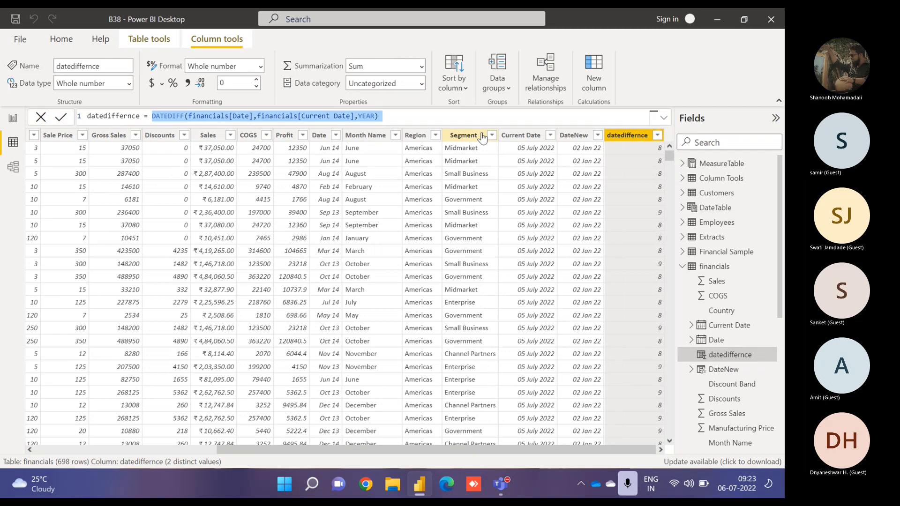
text(TODAY())
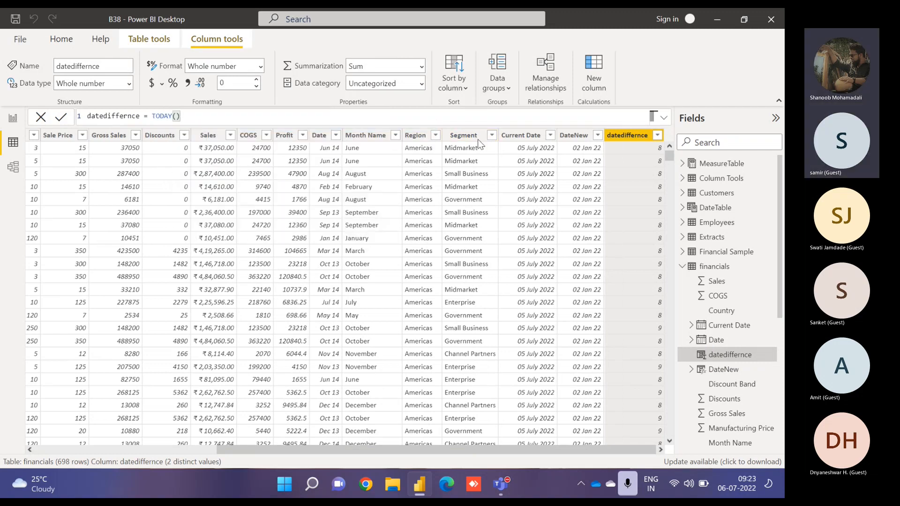
key(Return)
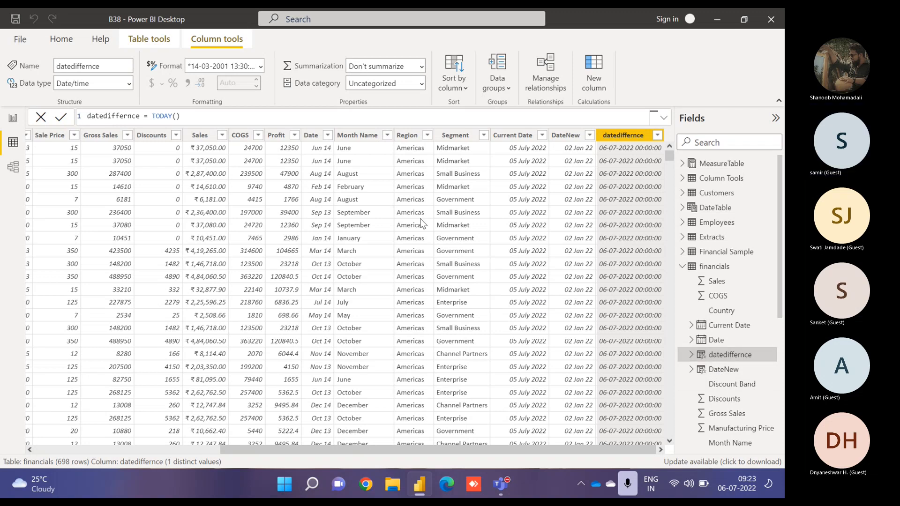
click(12, 117)
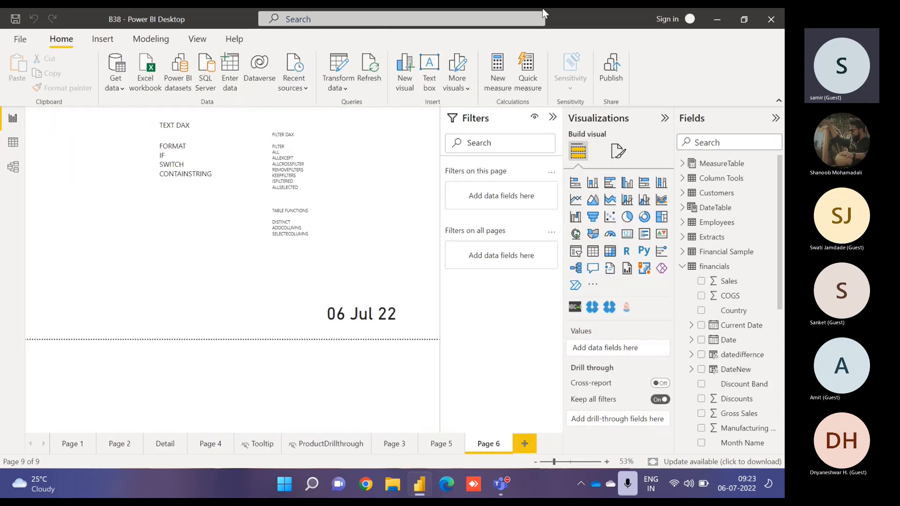